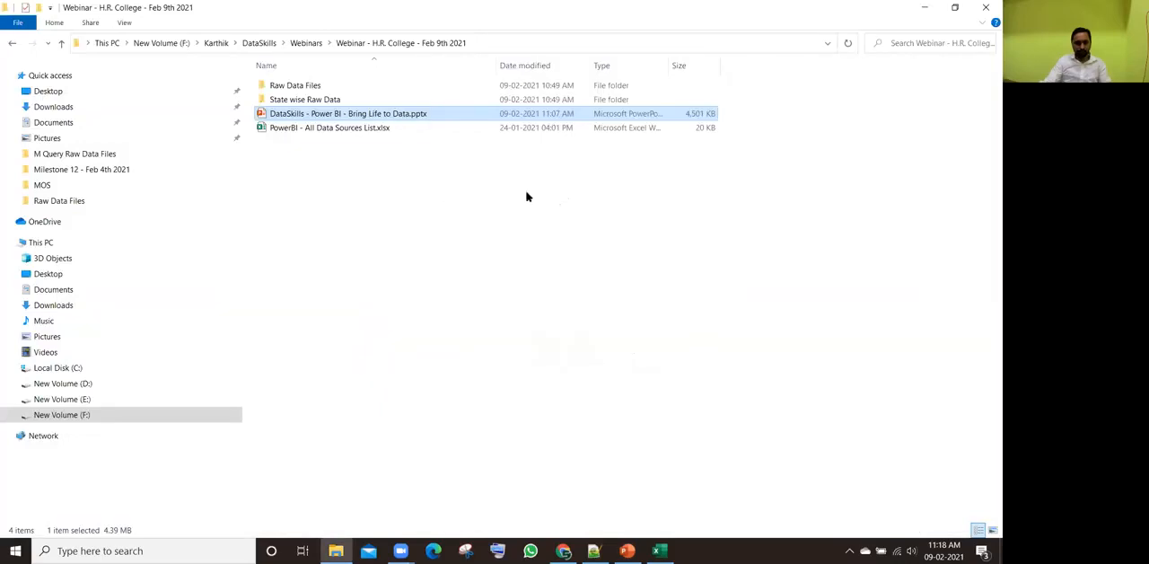
# Step: Refresh the webinar folder and open its Raw Data Files folder
pyautogui.rightClick(437, 198)
pyautogui.click(460, 244)
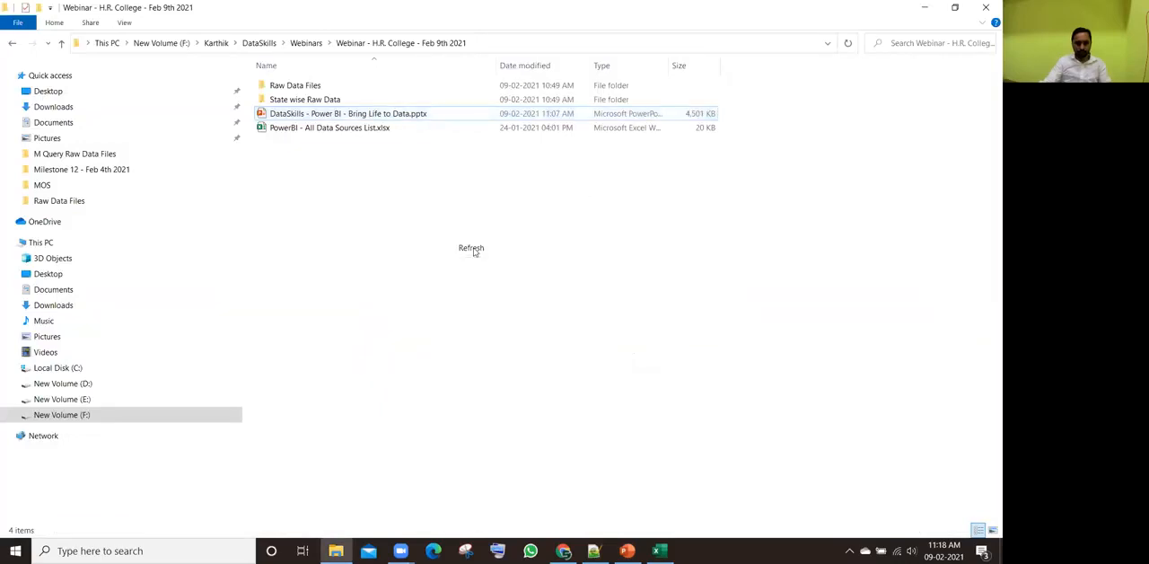
pyautogui.doubleClick(306, 86)
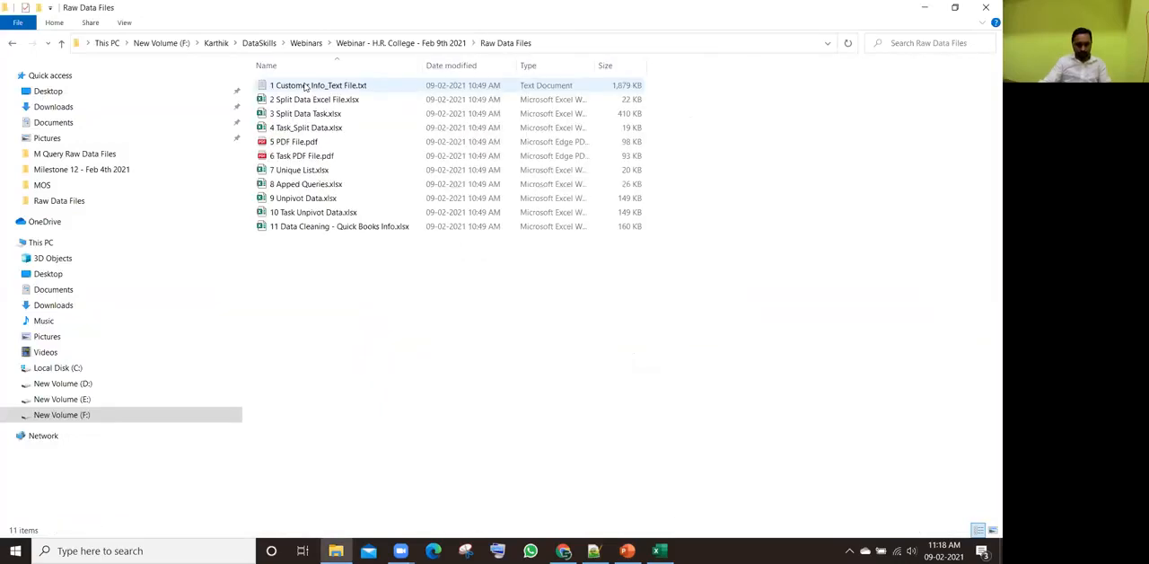
# Step: Switch to Chrome, search Google for "power bi free download" and open Microsoft's Power BI Downloads page
pyautogui.moveTo(564, 550)
pyautogui.click(581, 497)
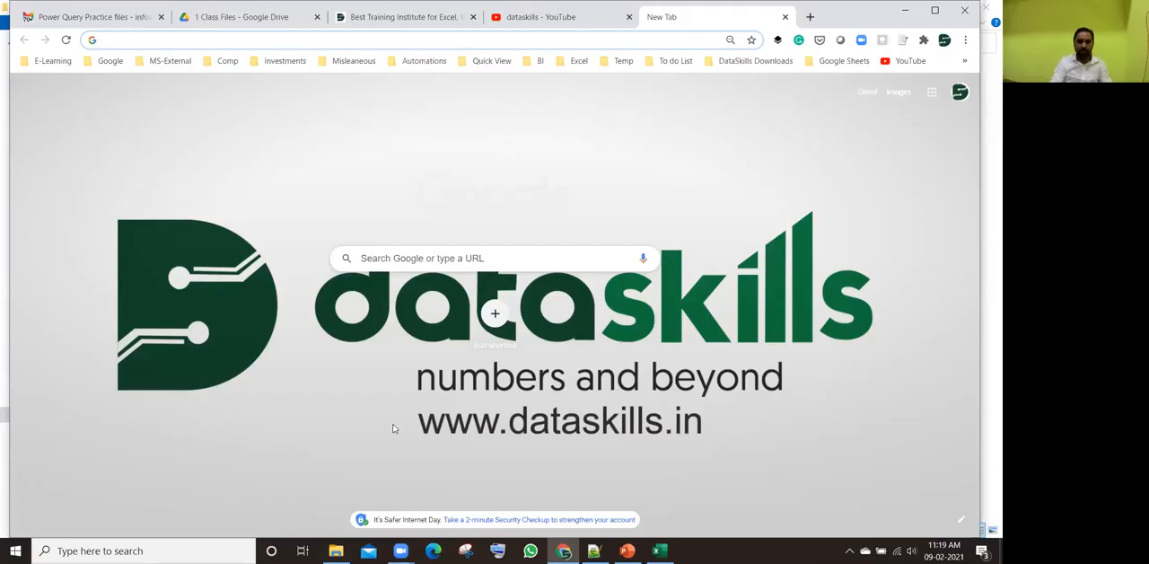
pyautogui.write('POWER BI')
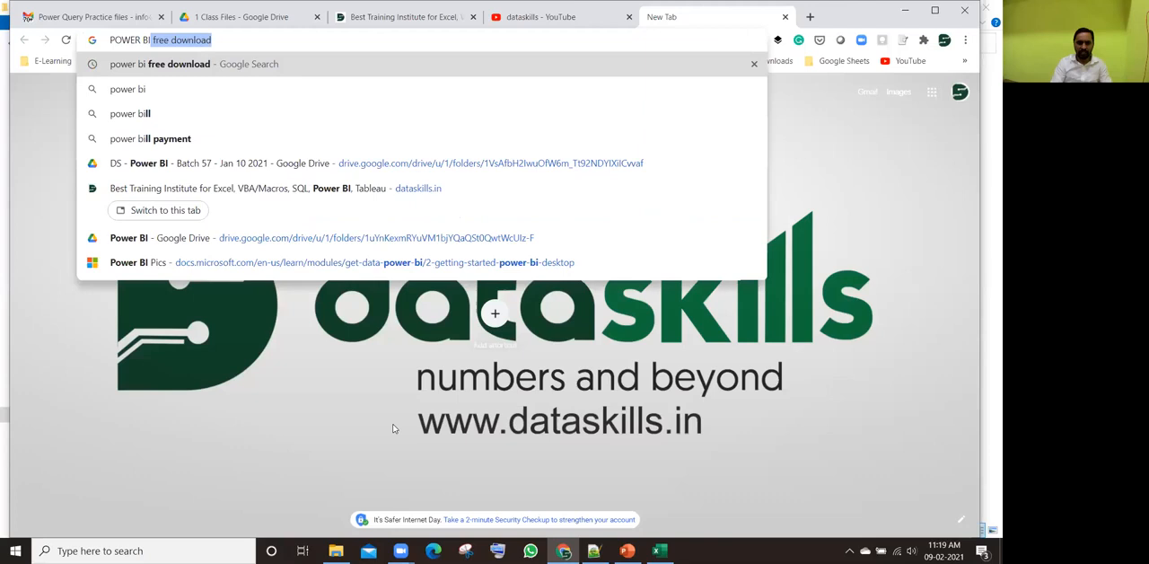
pyautogui.press('Return')
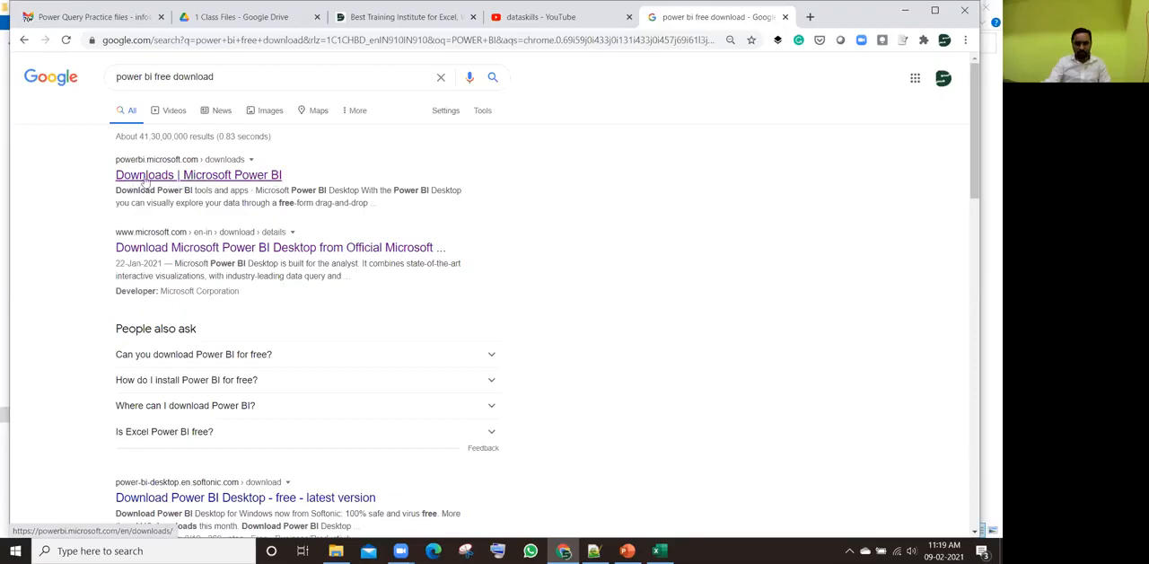
pyautogui.click(196, 177)
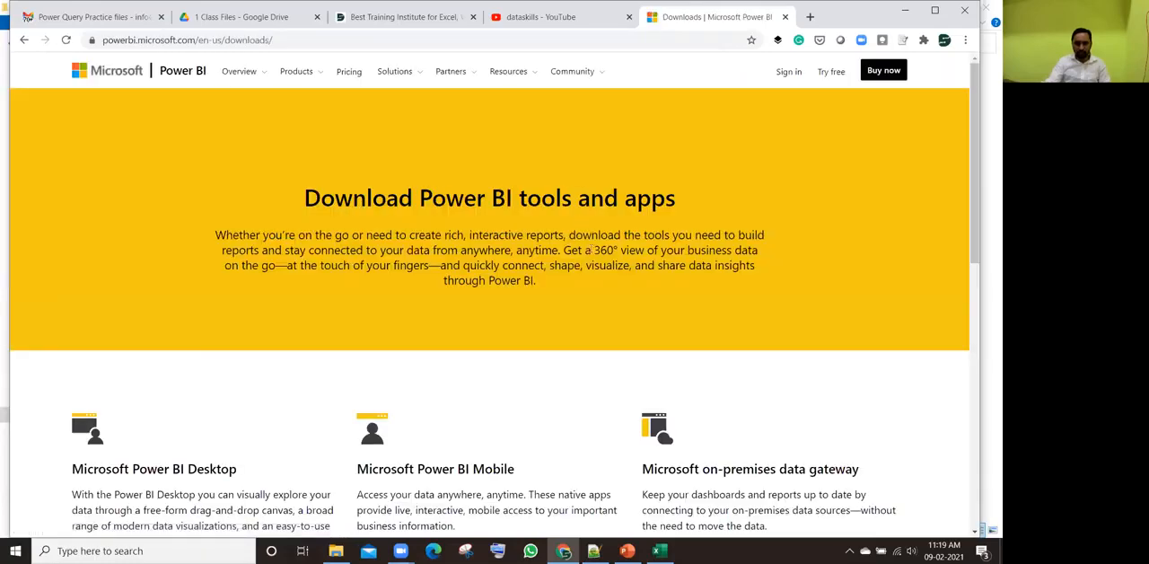
# Step: Follow the Microsoft Power BI Desktop download to its product page in Microsoft Store
pyautogui.scroll(-3, 590, 254)
pyautogui.scroll(-1, 506, 237)
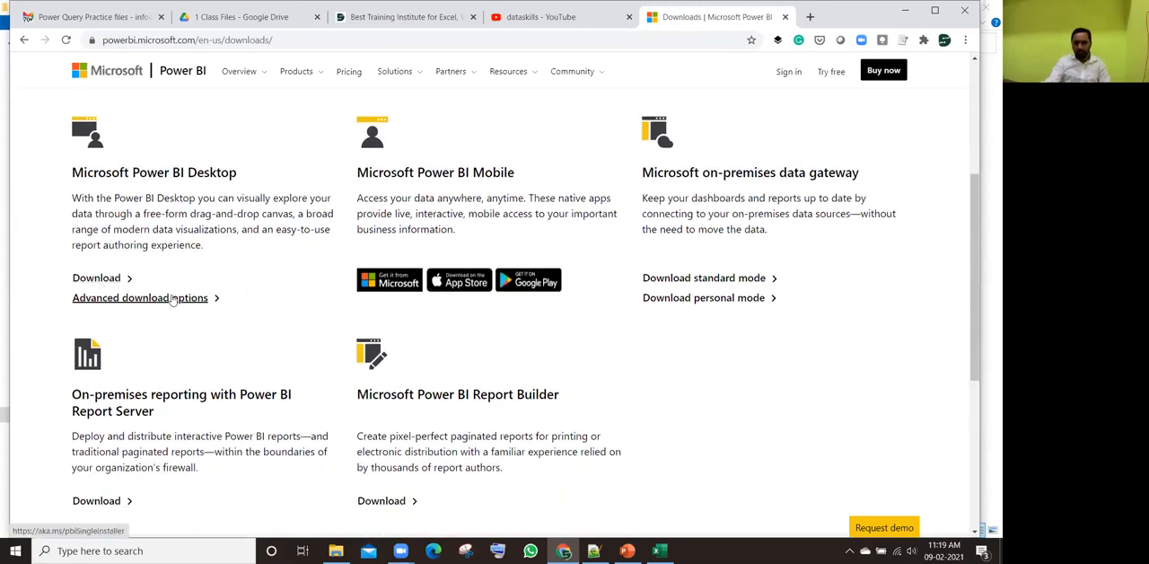
pyautogui.click(99, 279)
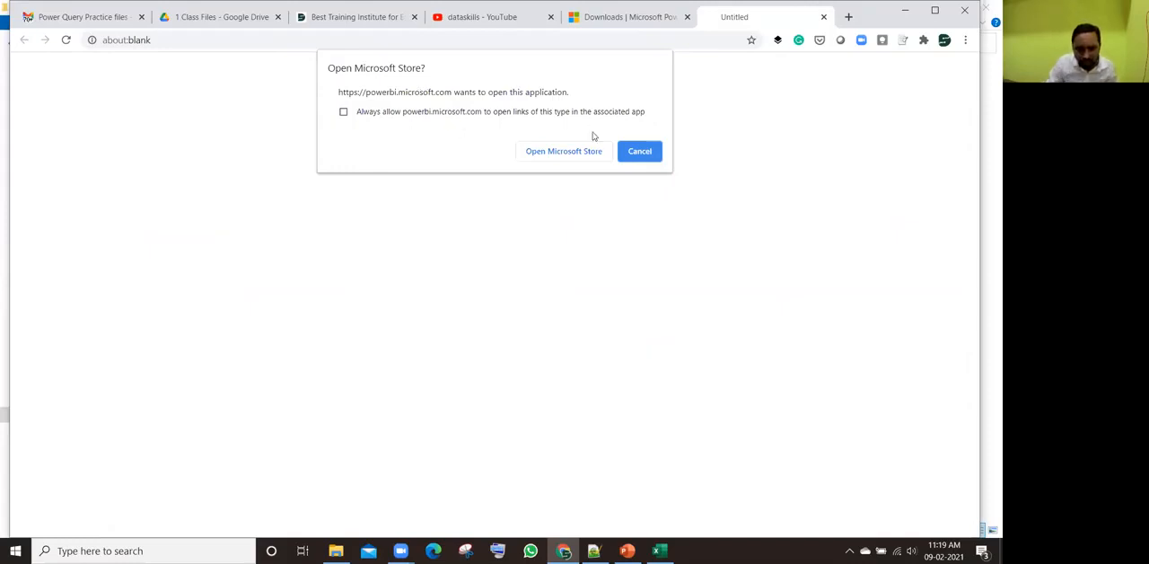
pyautogui.click(566, 152)
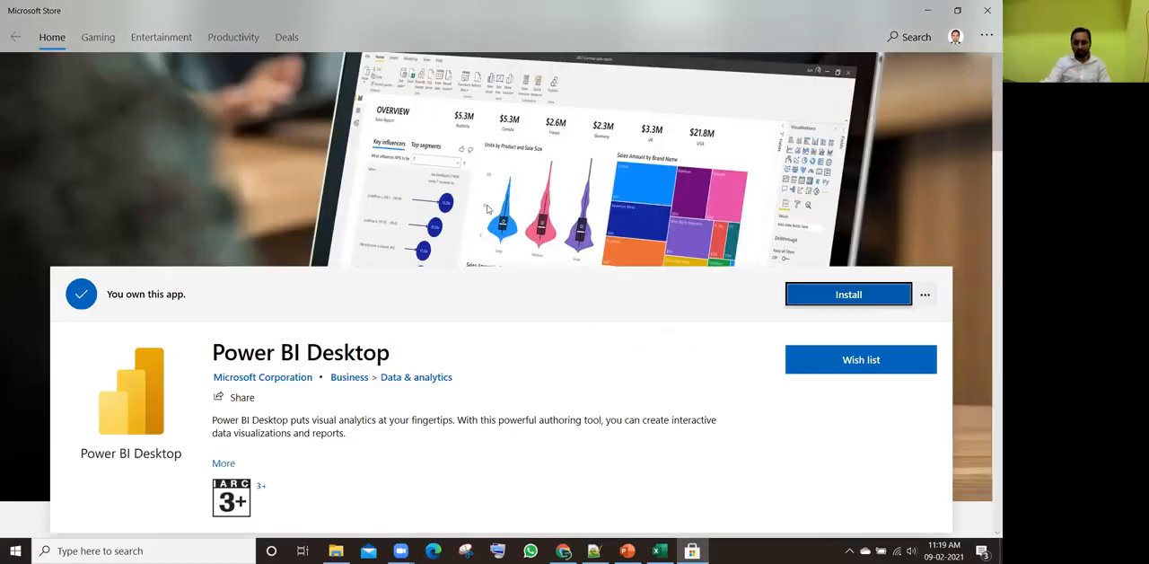
pyautogui.scroll(-2, 491, 236)
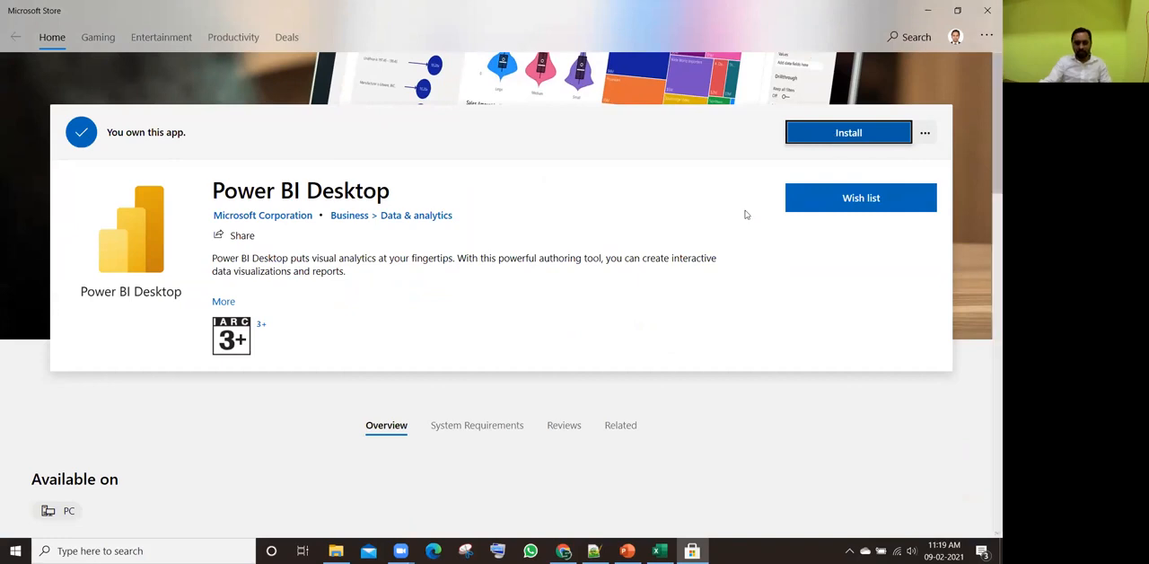
# Step: Return to Chrome, reopen the Power BI Downloads page from the search results and open Power BI Desktop's advanced download options
pyautogui.hotkey('alt', 'Tab')
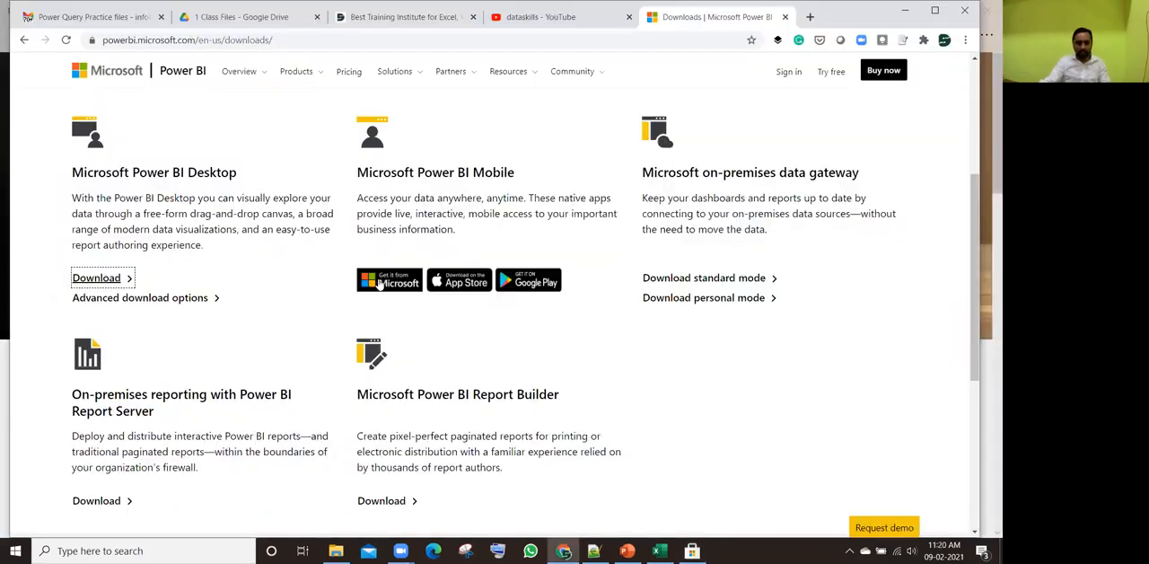
pyautogui.click(24, 40)
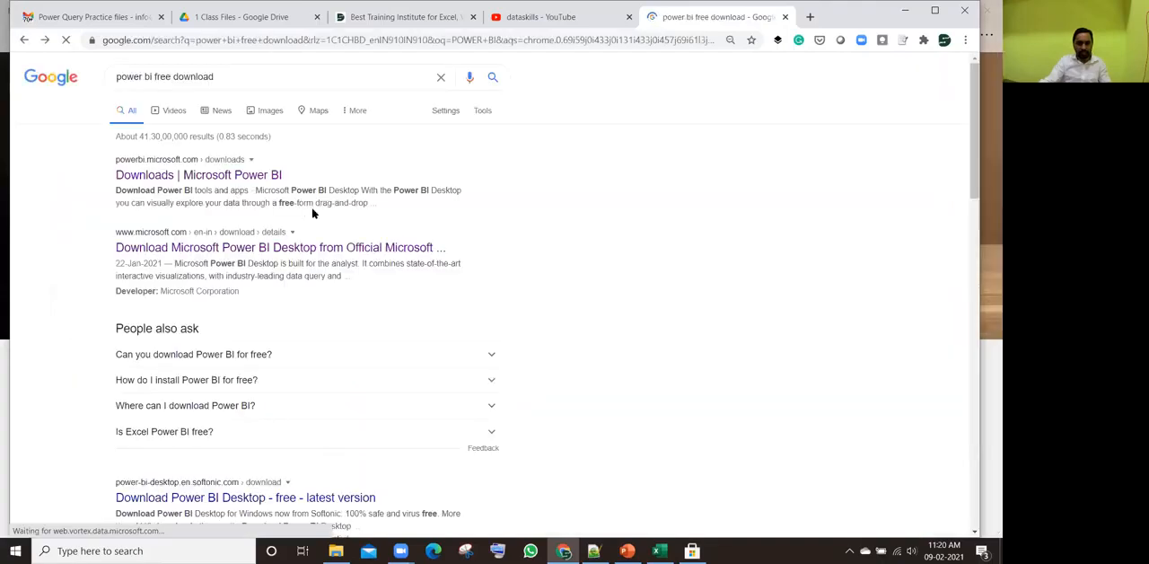
pyautogui.click(185, 175)
pyautogui.scroll(-3, 440, 248)
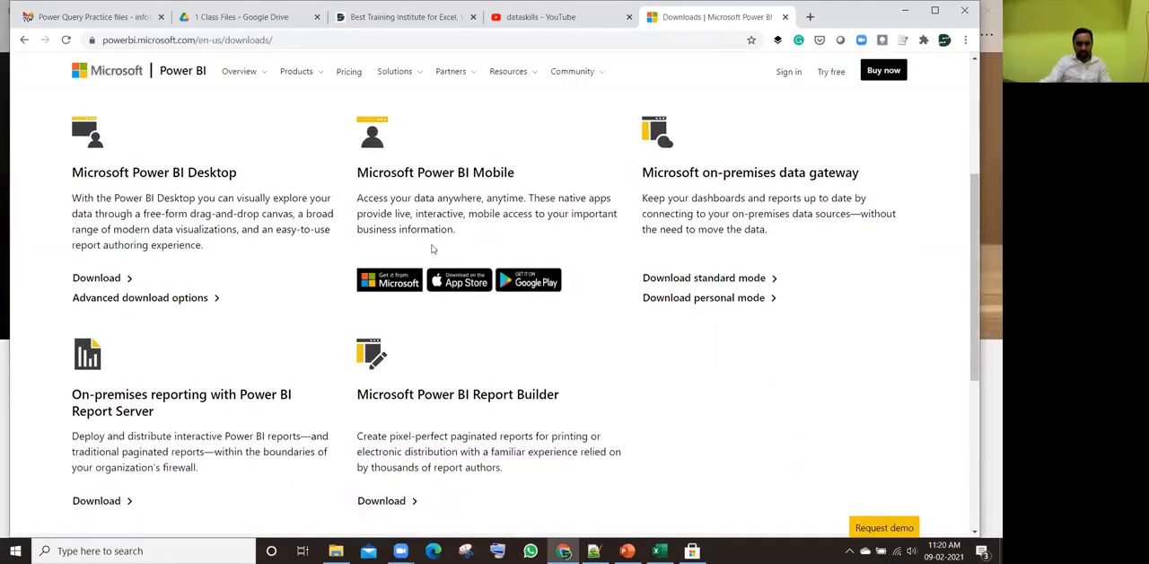
pyautogui.click(211, 300)
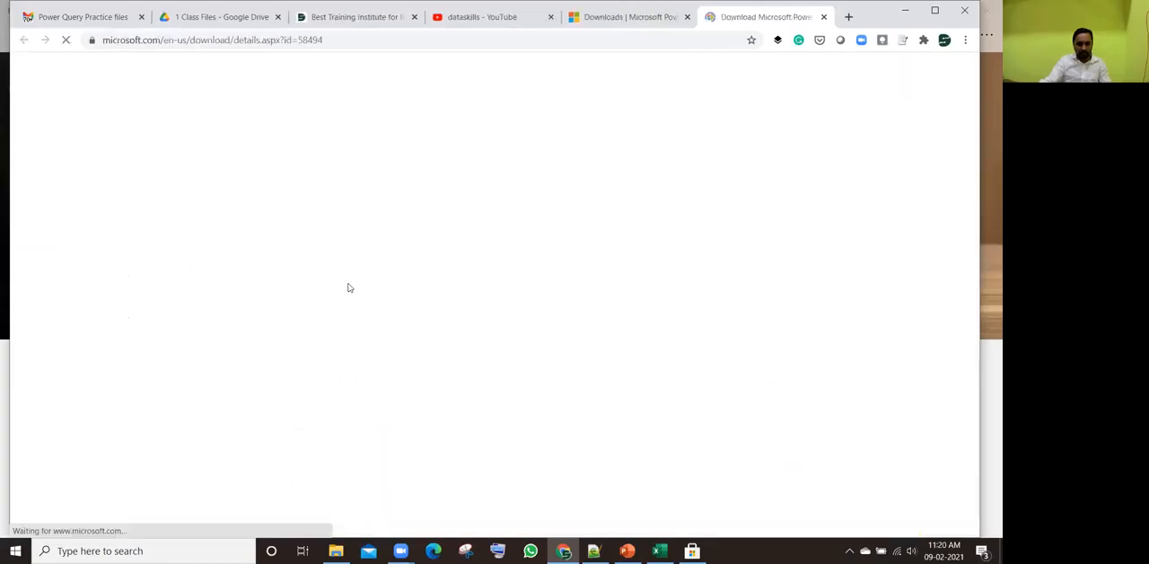
# Step: Expand the System Requirements of Microsoft Power BI Desktop and examine the supported operating systems, Internet Explorer requirement and platforms
pyautogui.scroll(-5, 348, 282)
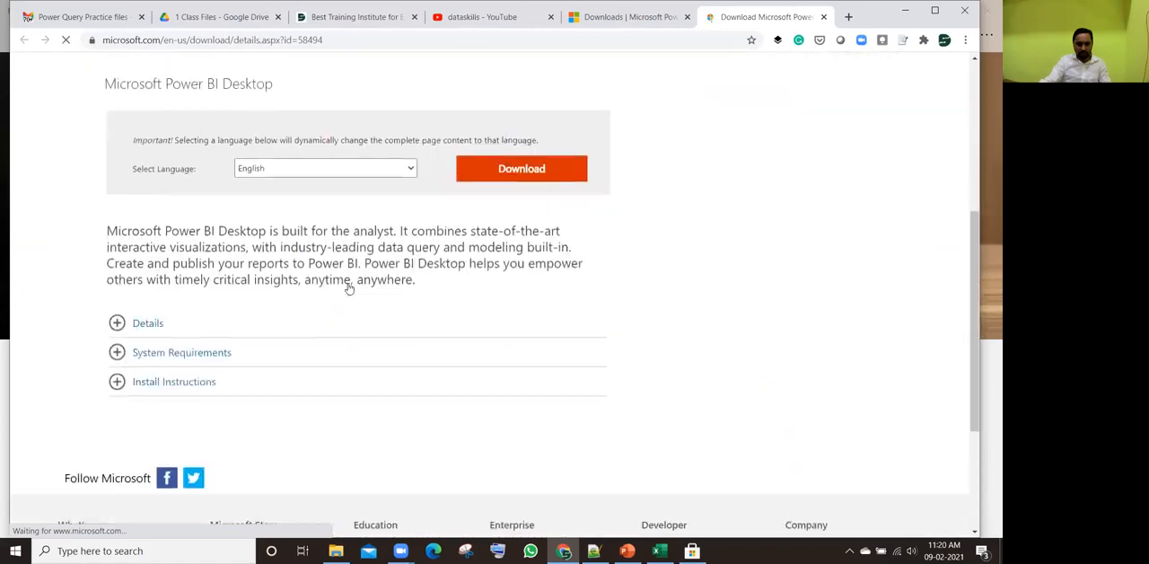
pyautogui.scroll(-1, 348, 282)
pyautogui.click(129, 230)
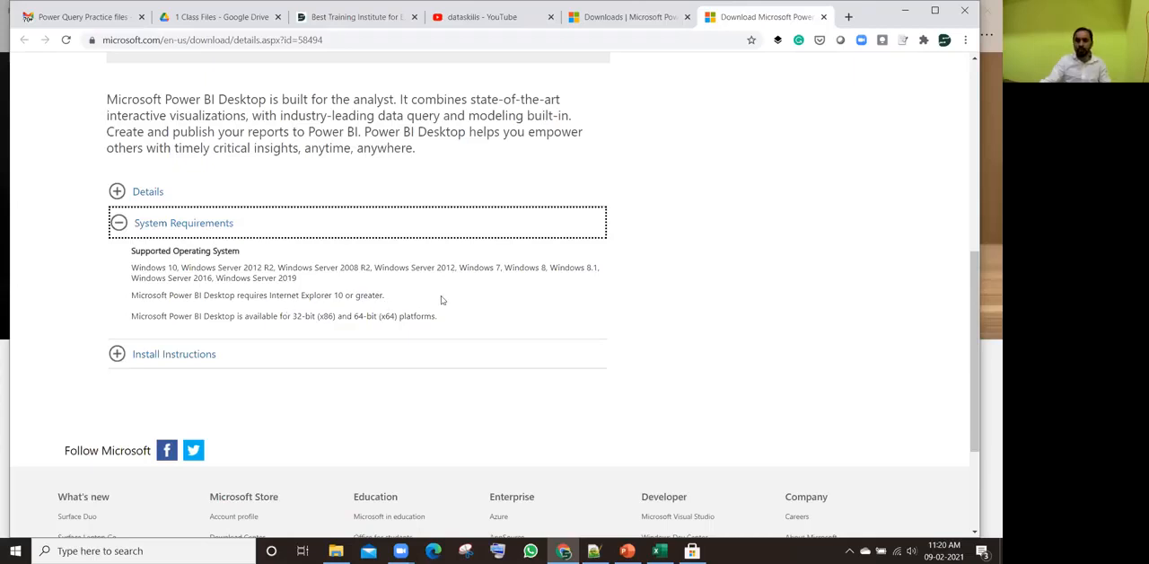
pyautogui.moveTo(392, 307); pyautogui.dragTo(136, 293)
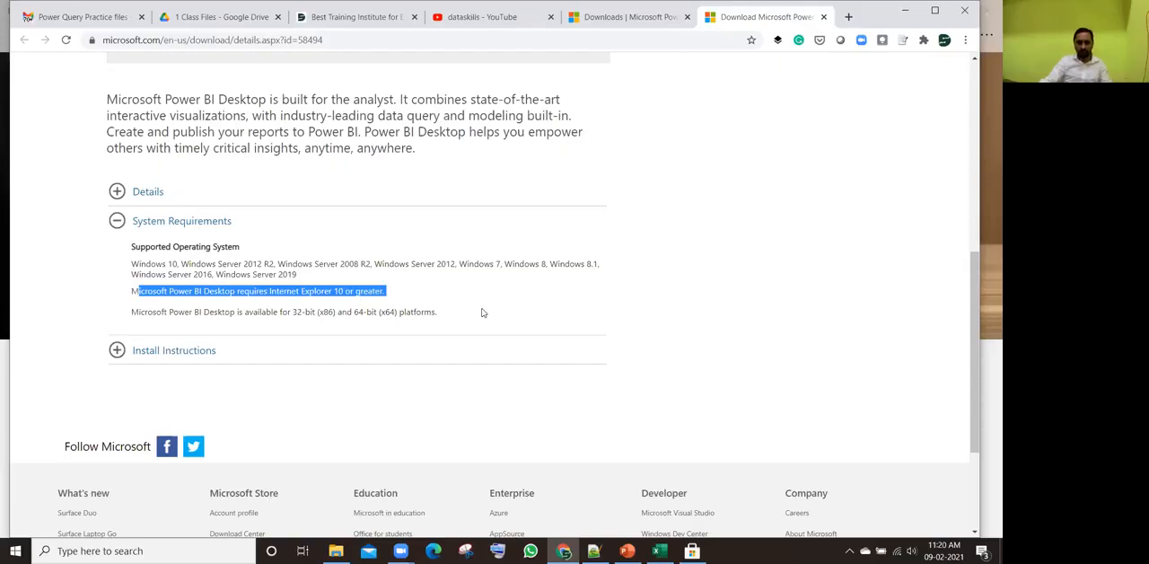
pyautogui.click(667, 309)
pyautogui.scroll(-1, 667, 309)
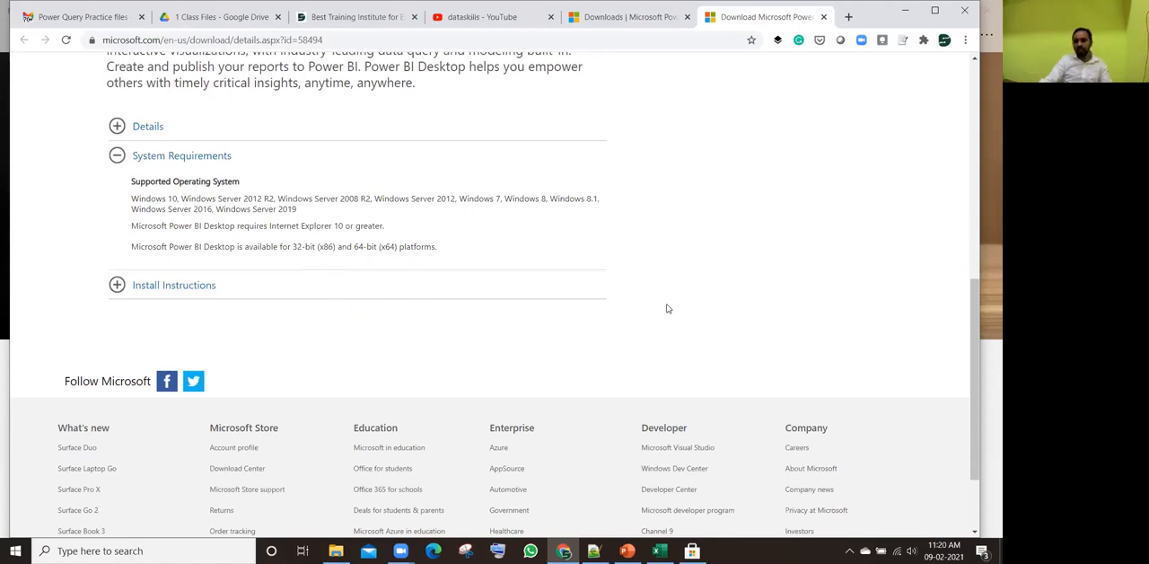
pyautogui.scroll(1, 667, 309)
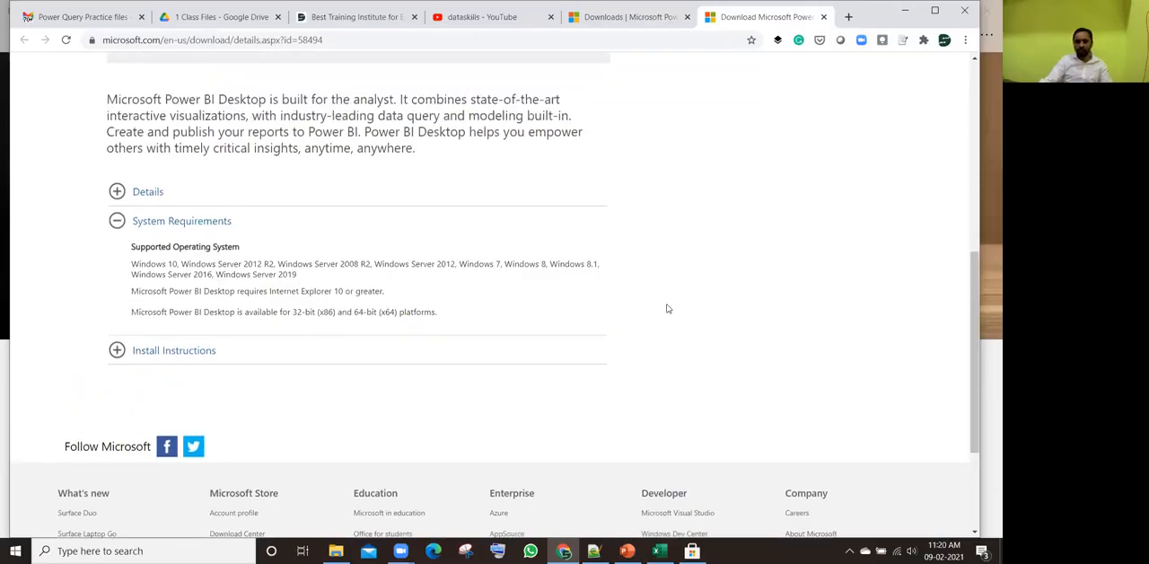
pyautogui.scroll(3, 667, 309)
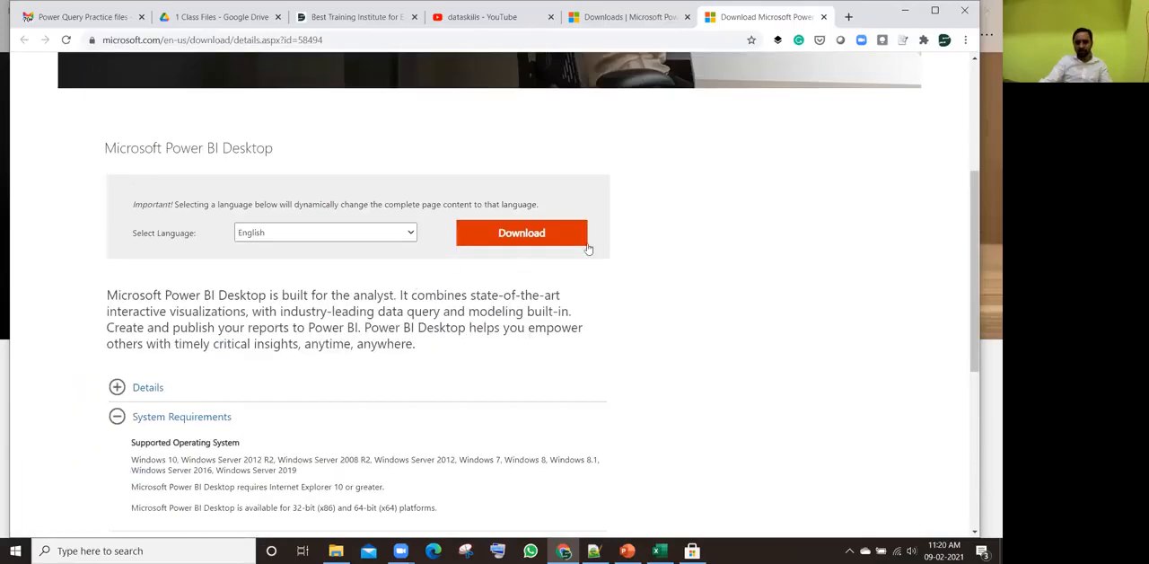
# Step: Go back to the Power BI Downloads page and open Power BI Desktop's install page in Microsoft Store again
pyautogui.click(626, 18)
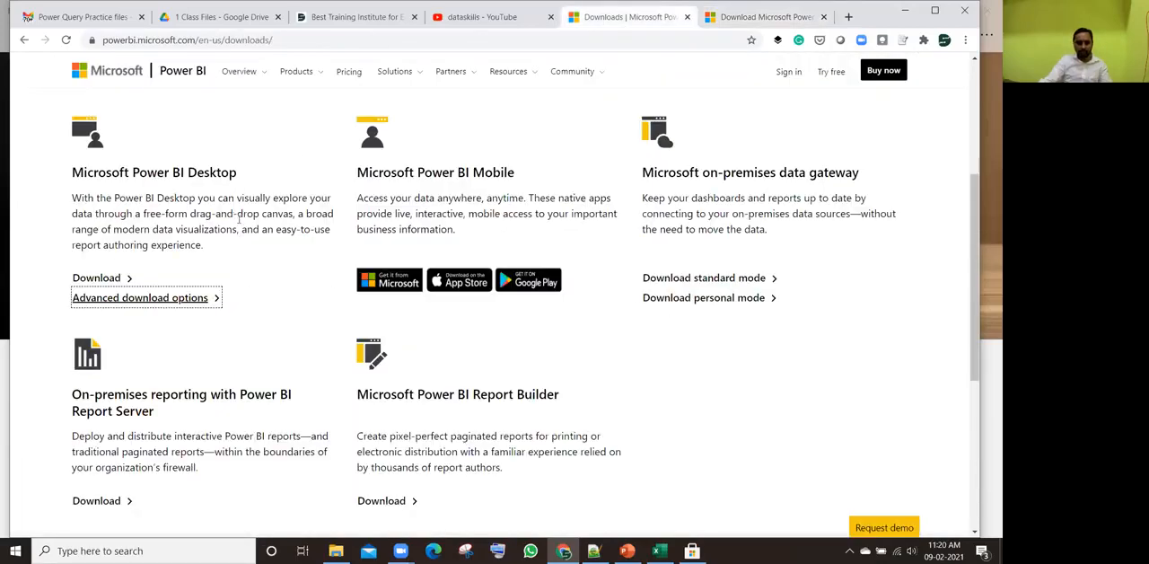
pyautogui.scroll(5, 239, 218)
pyautogui.click(23, 40)
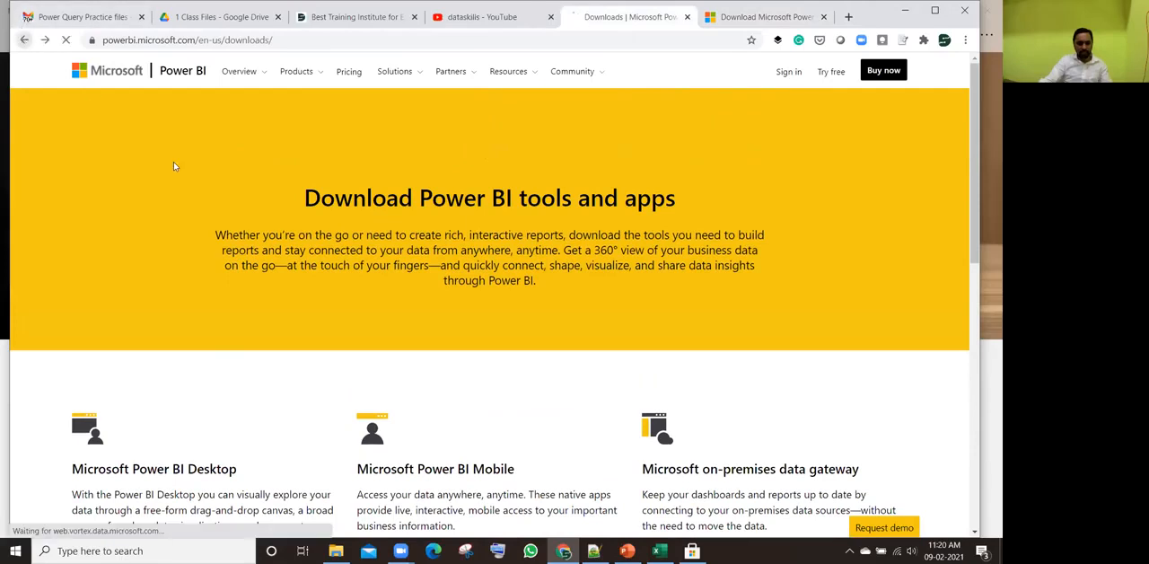
pyautogui.click(199, 176)
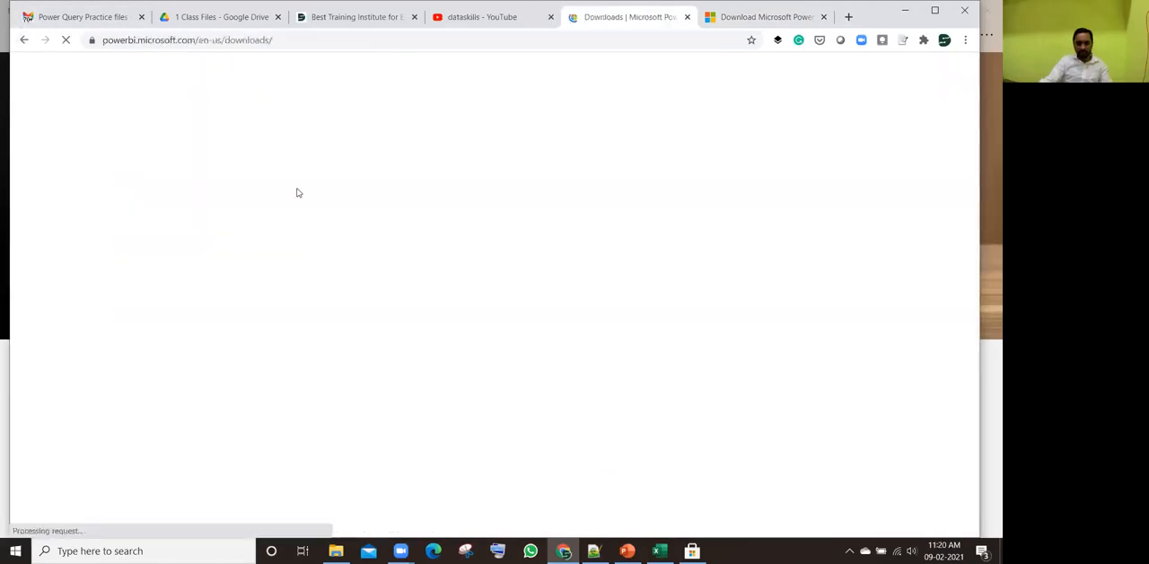
pyautogui.scroll(-3, 224, 380)
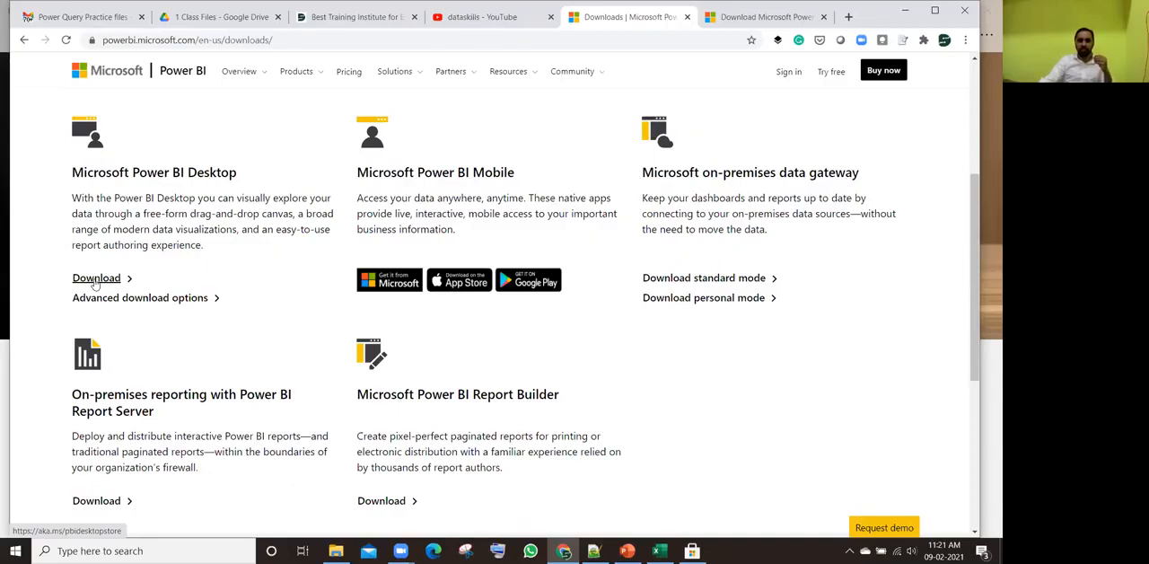
pyautogui.click(96, 279)
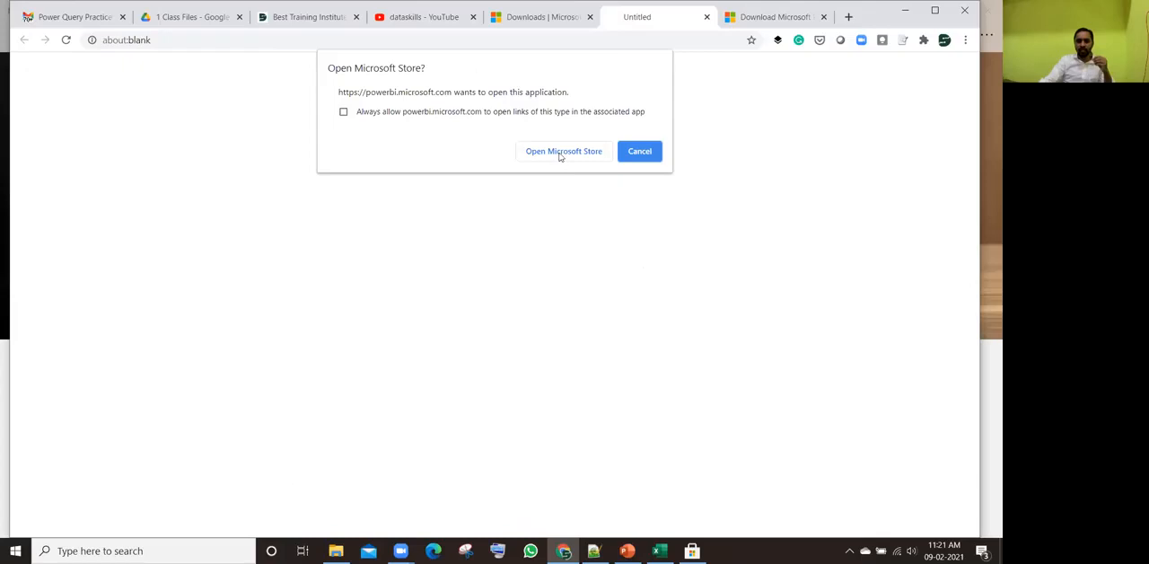
pyautogui.click(560, 154)
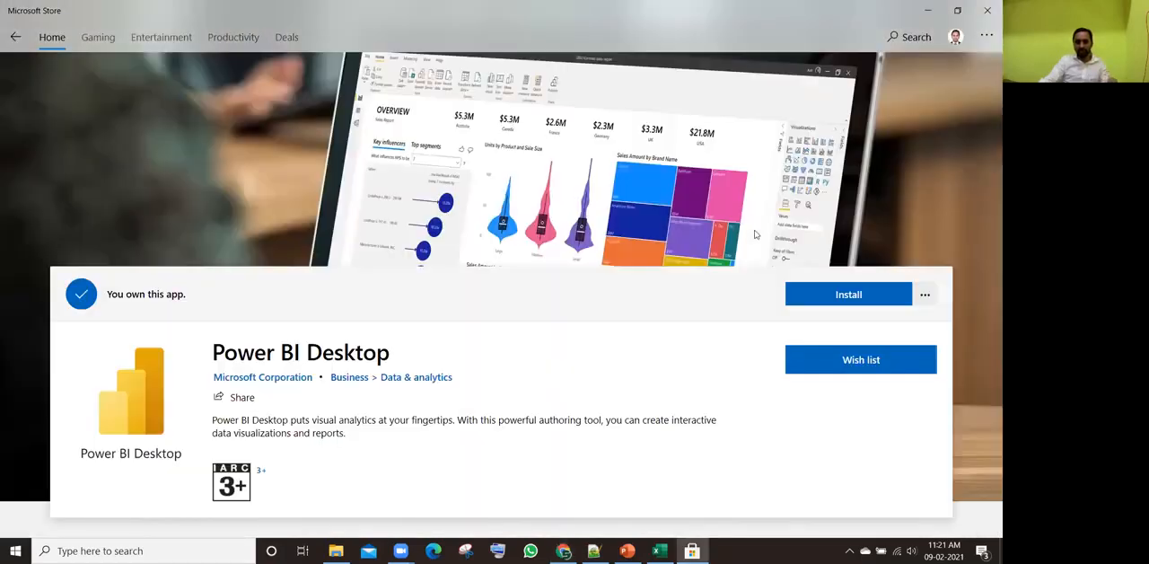
pyautogui.scroll(-2, 760, 278)
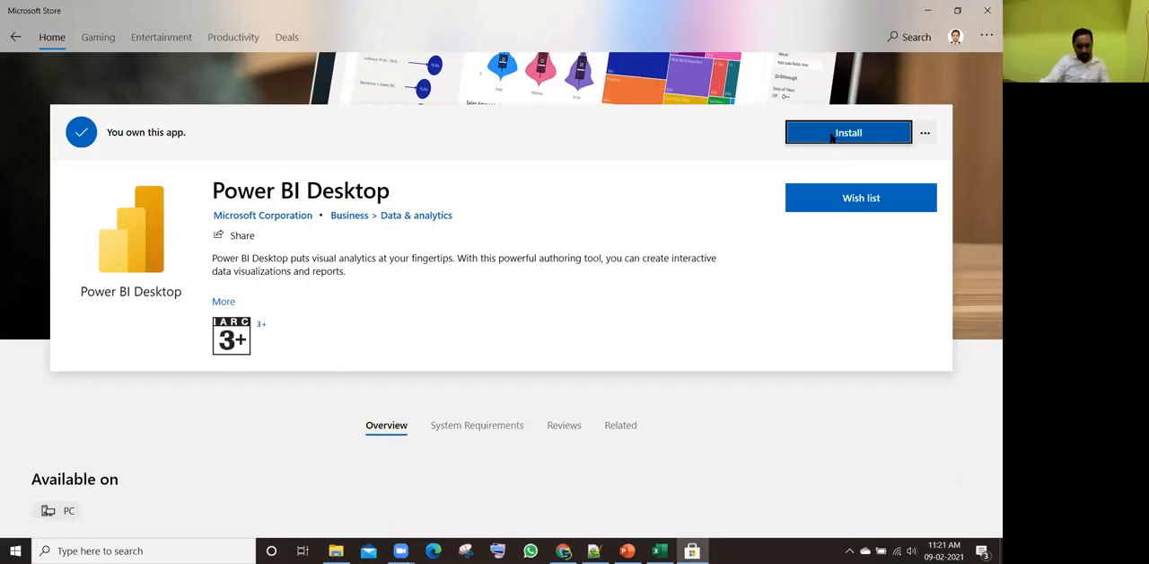
# Step: Refresh the Windows desktop and move the Power BI Desktop shortcut out of the icon columns to the empty area above the Dataskills lettering
pyautogui.press('super+d')
pyautogui.rightClick(667, 121)
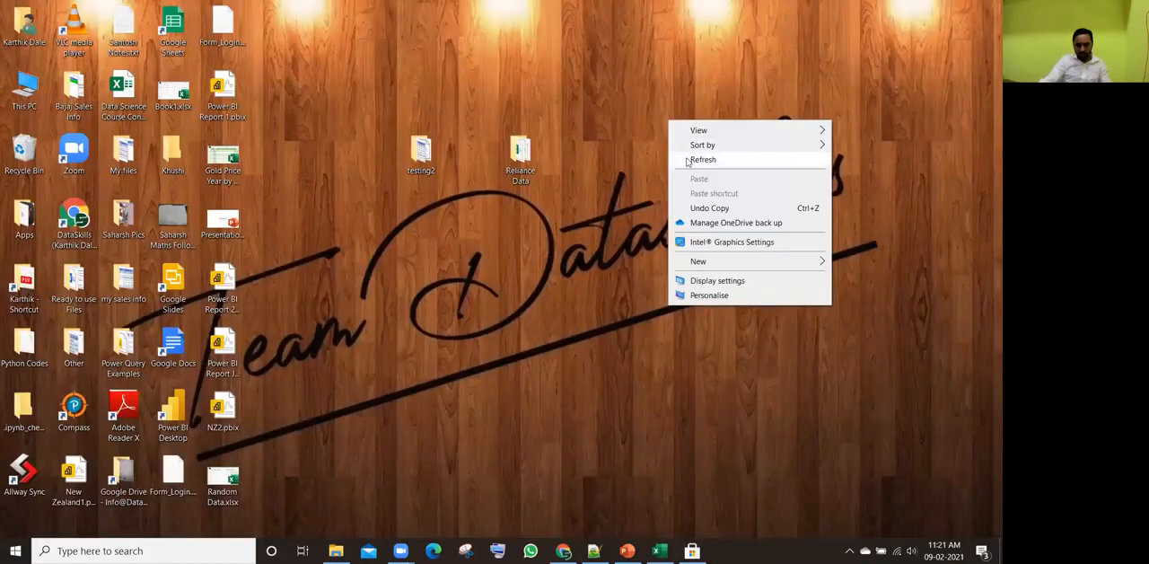
pyautogui.click(688, 158)
pyautogui.rightClick(685, 112)
pyautogui.click(700, 154)
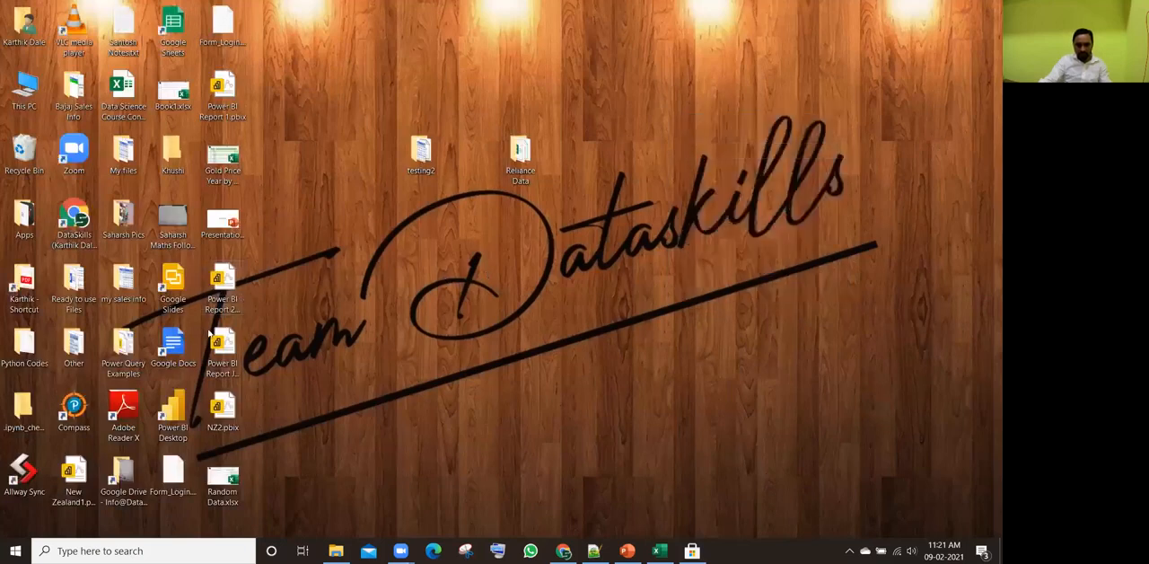
pyautogui.doubleClick(172, 426)
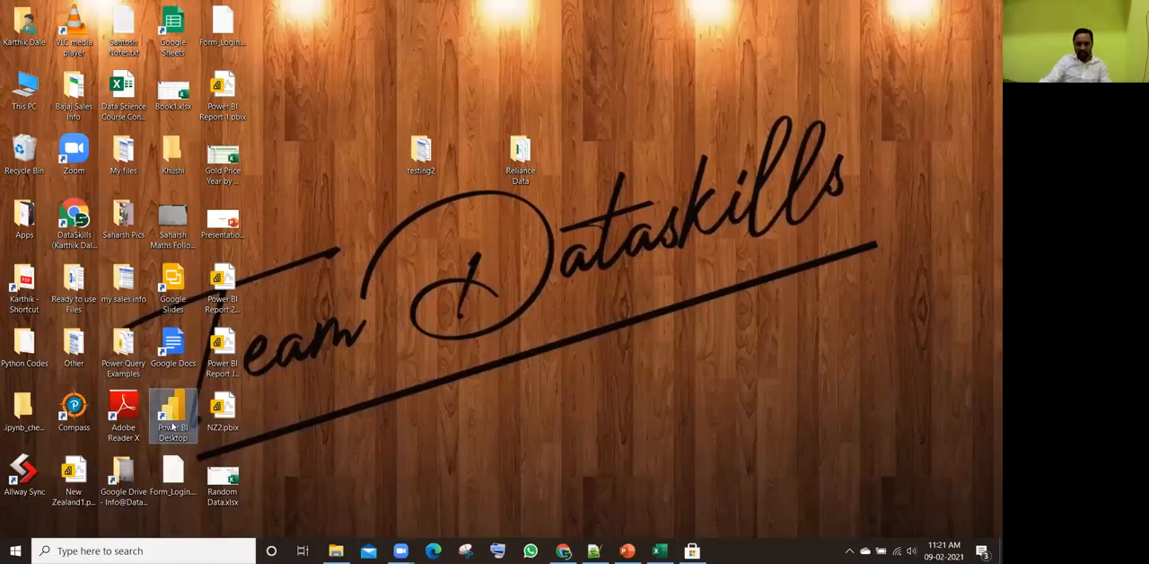
pyautogui.moveTo(178, 414); pyautogui.dragTo(735, 95)
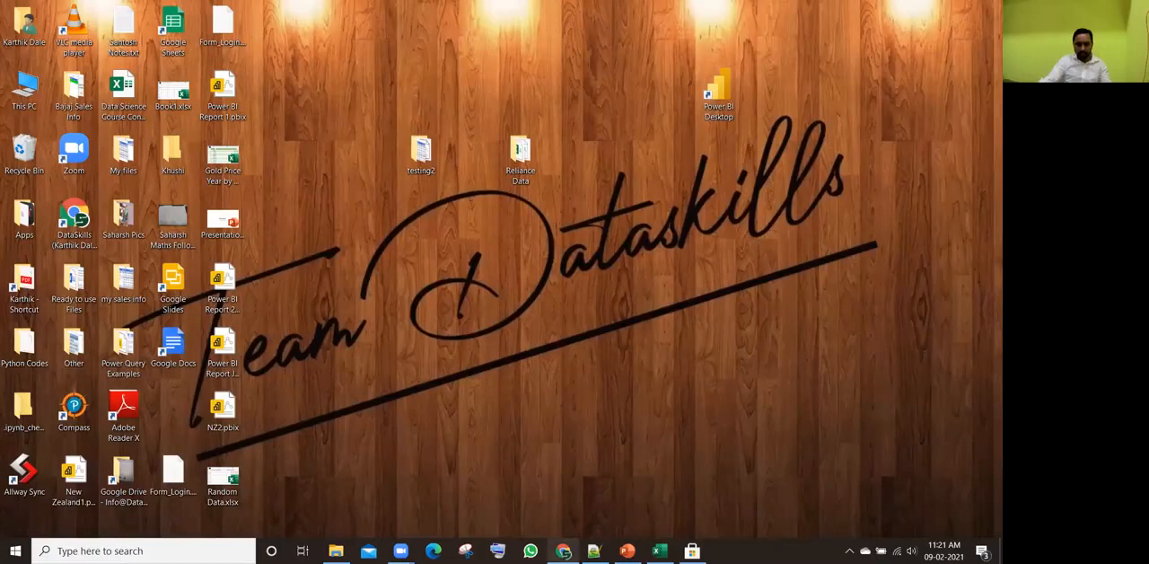
# Step: Return to Chrome, search for "power bi free download" in a new tab and examine the download options on Microsoft's Power BI Downloads page
pyautogui.click(562, 551)
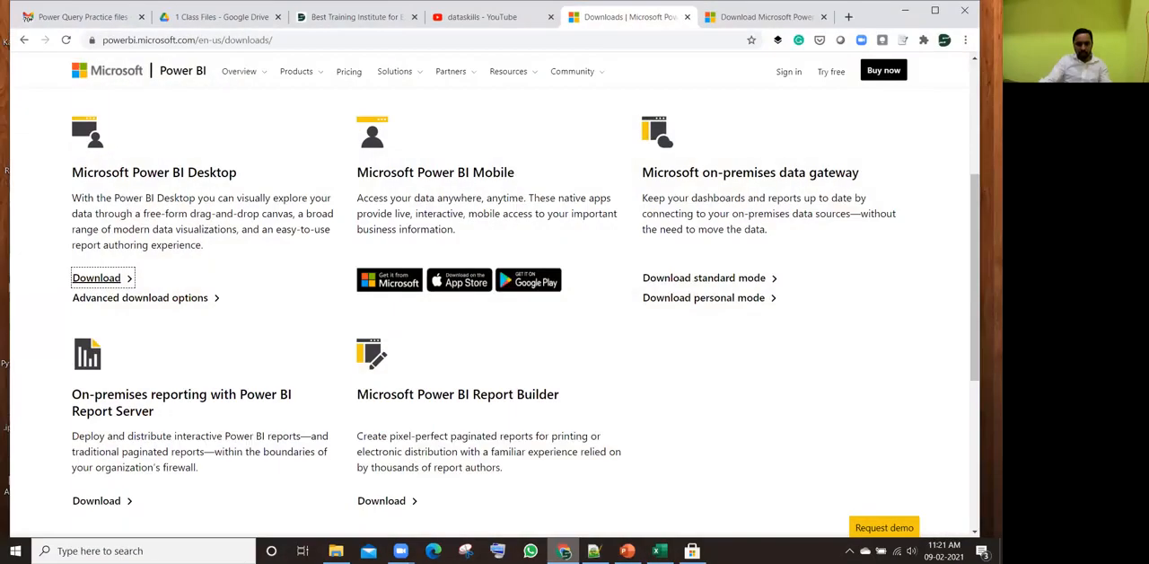
pyautogui.click(846, 18)
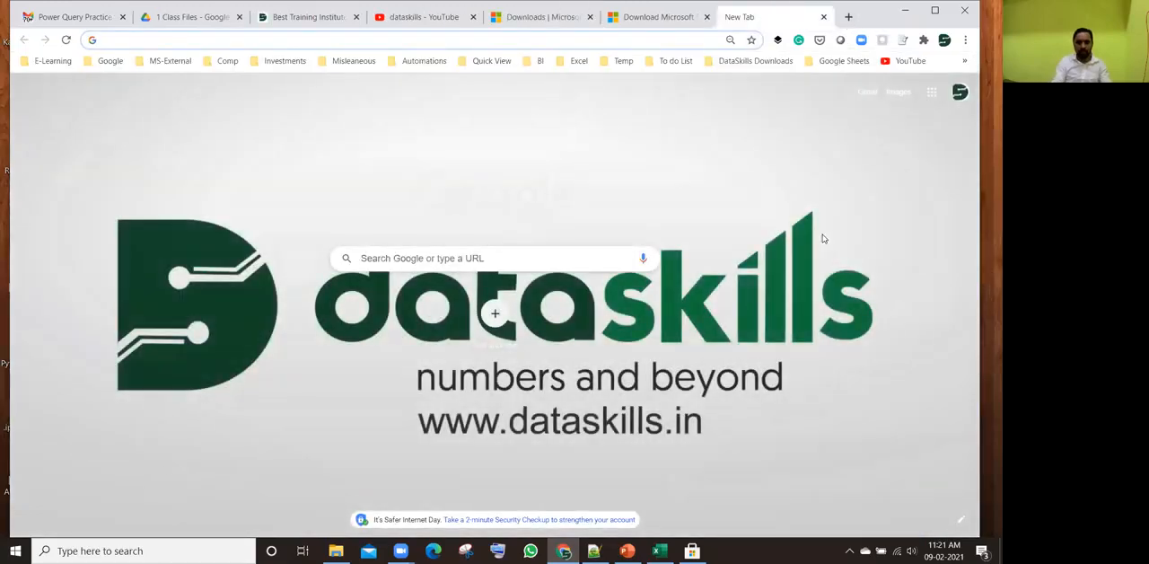
pyautogui.write('POWER')
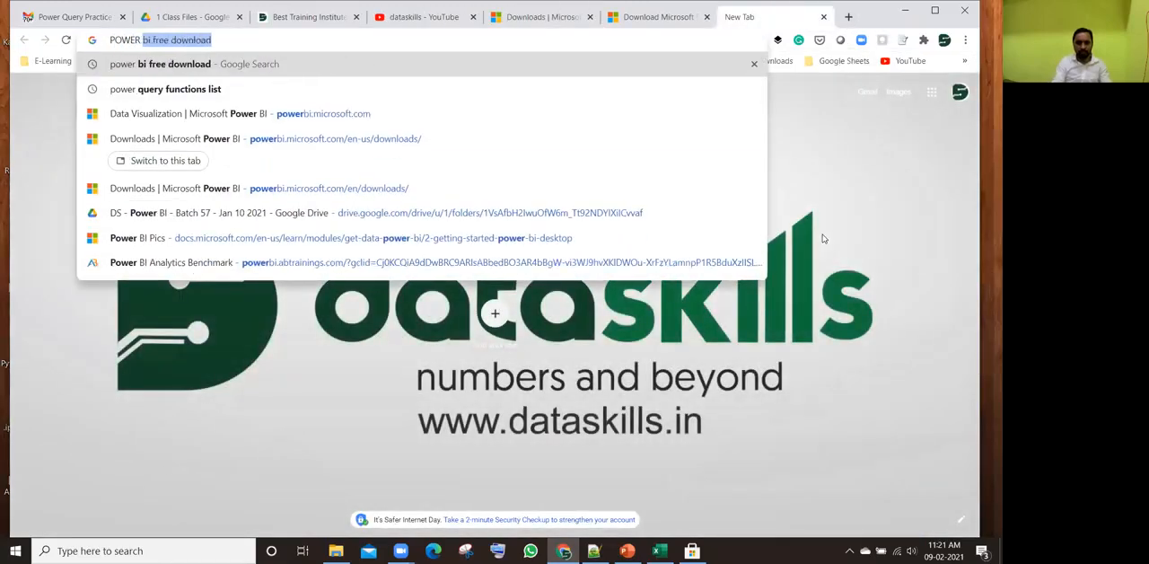
pyautogui.write(' BI')
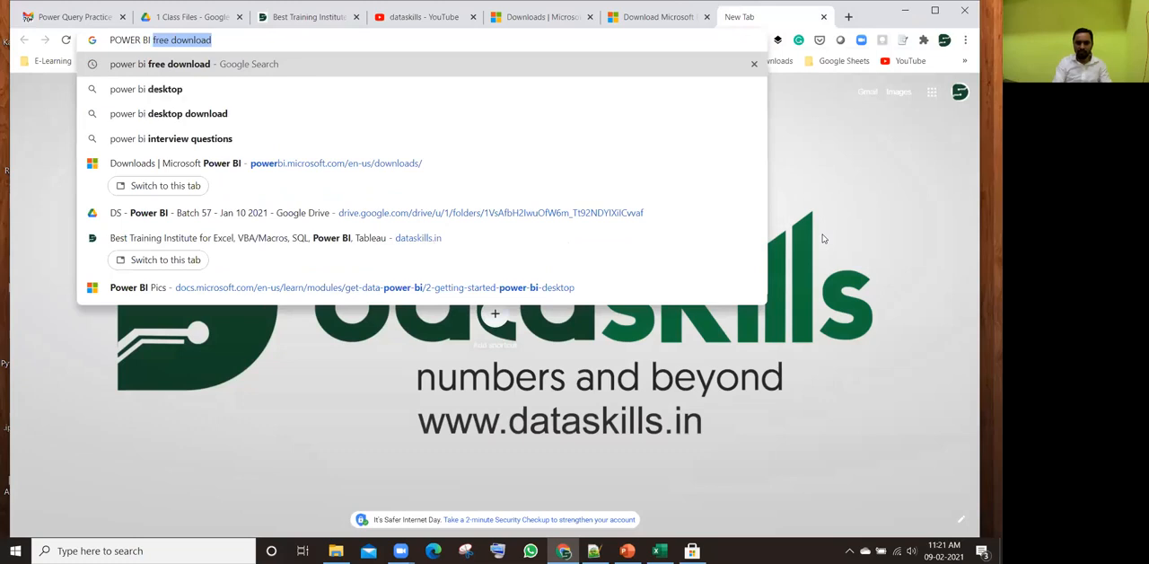
pyautogui.press('Return')
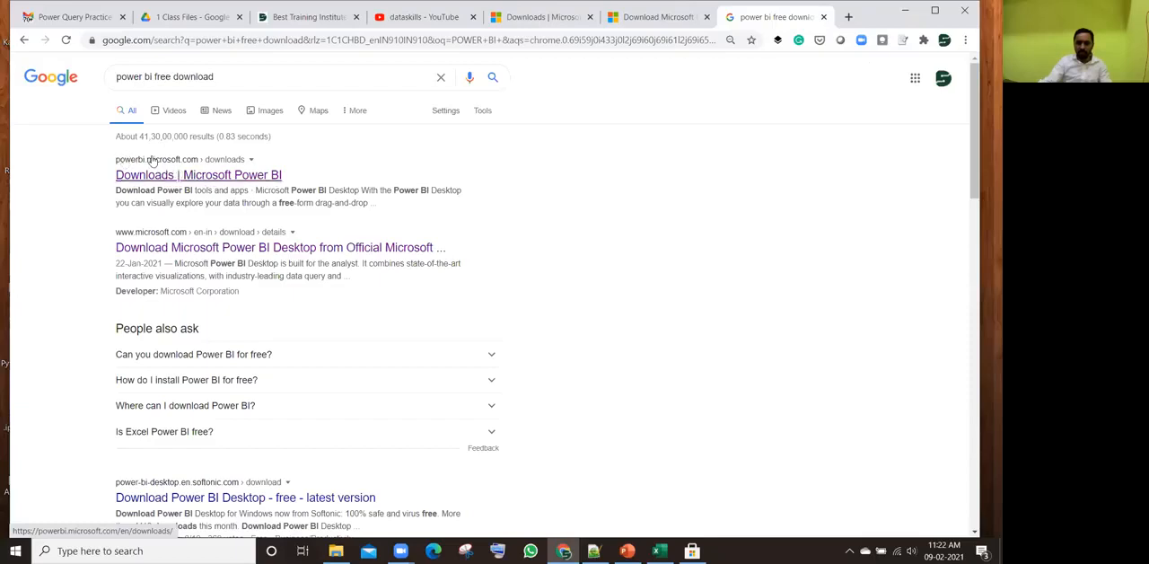
pyautogui.click(168, 170)
pyautogui.click(146, 176)
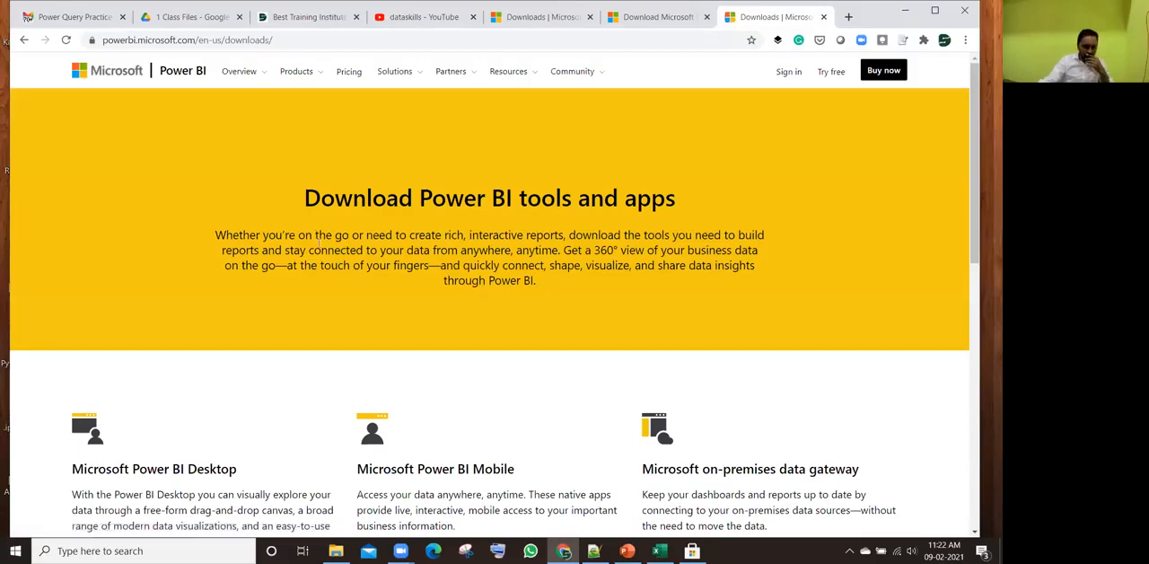
pyautogui.scroll(-4, 312, 224)
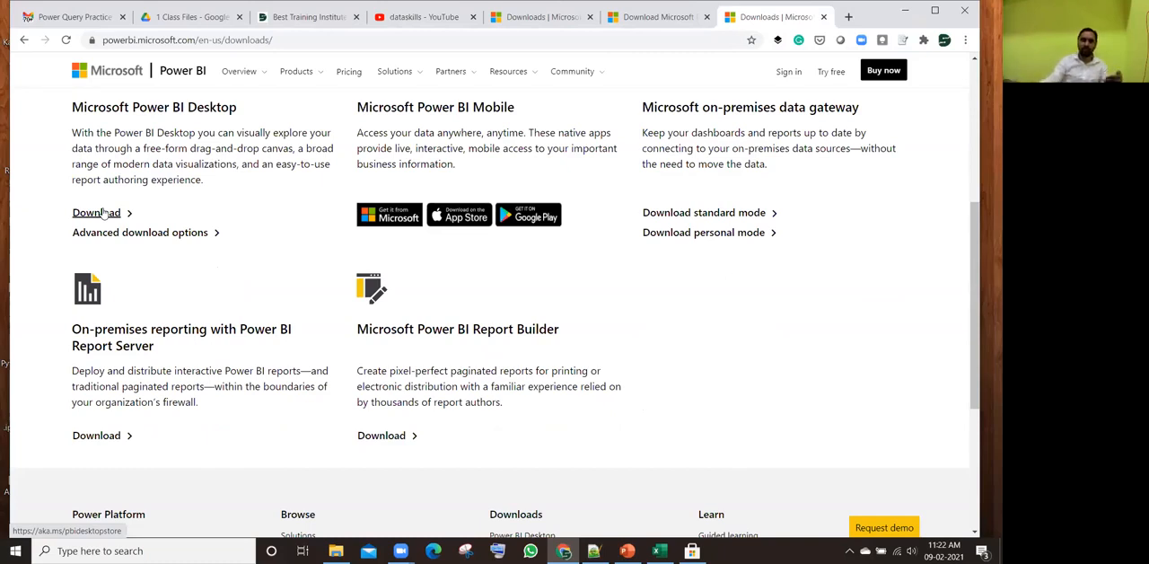
# Step: Minimise Chrome, refresh the Windows desktop and launch Power BI Desktop from its shortcut
pyautogui.click(898, 14)
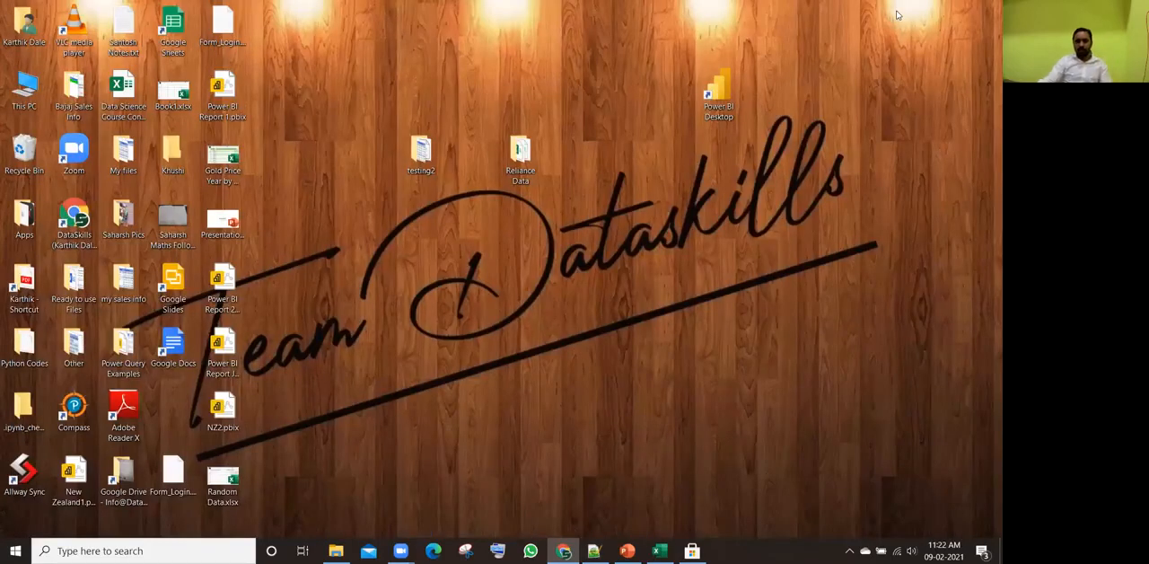
pyautogui.rightClick(807, 59)
pyautogui.click(831, 98)
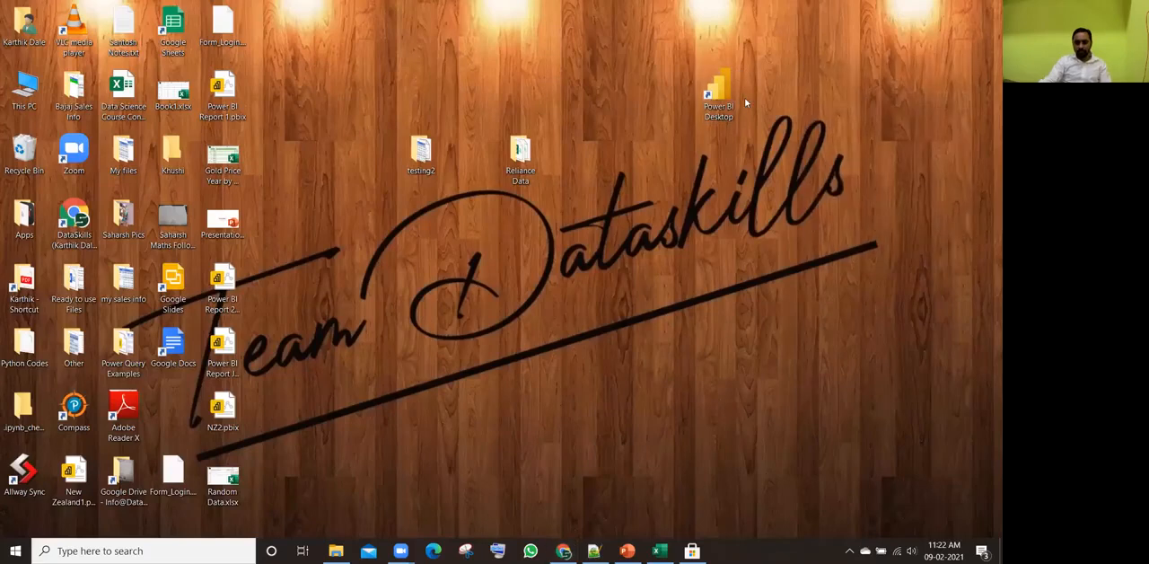
pyautogui.click(723, 92)
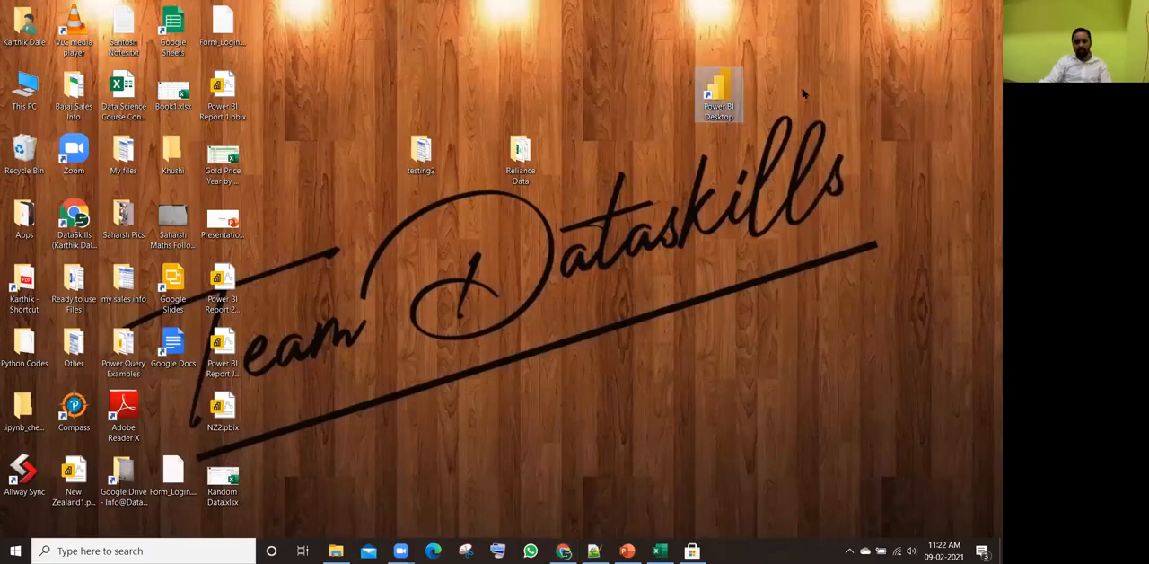
pyautogui.doubleClick(725, 88)
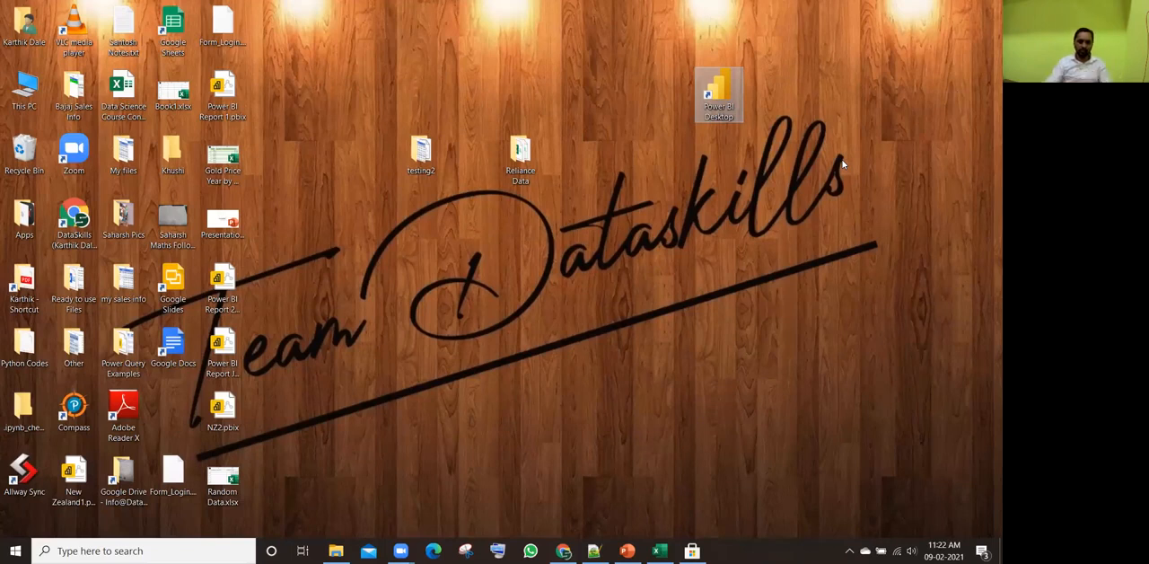
# Step: Close Microsoft Store while Power BI Desktop loads and dismiss Power BI Desktop's start screen
pyautogui.click(692, 550)
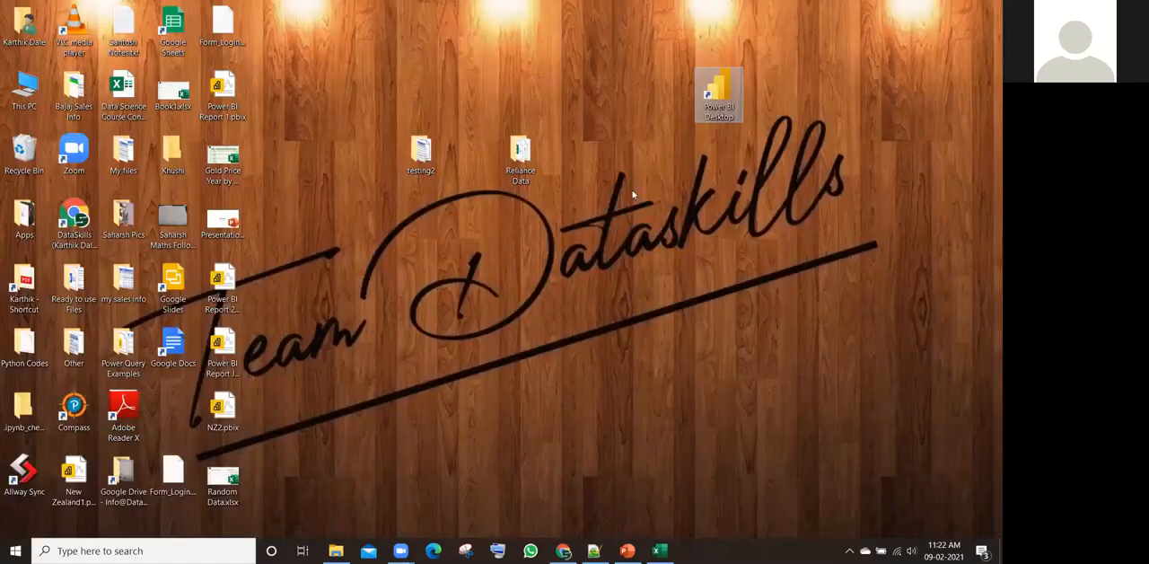
pyautogui.rightClick(632, 195)
pyautogui.click(666, 228)
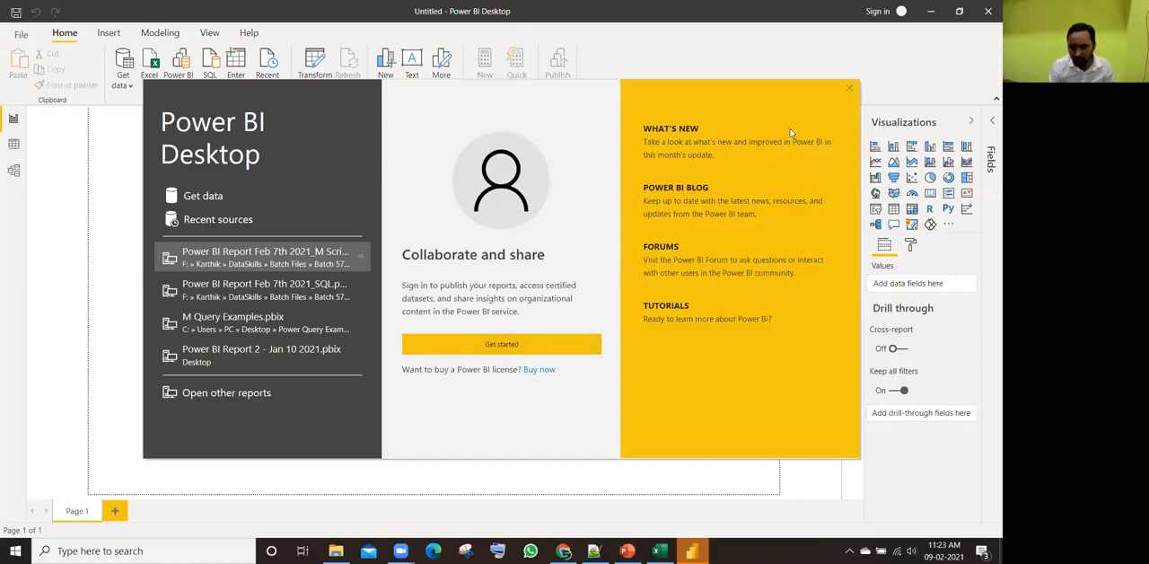
pyautogui.click(848, 90)
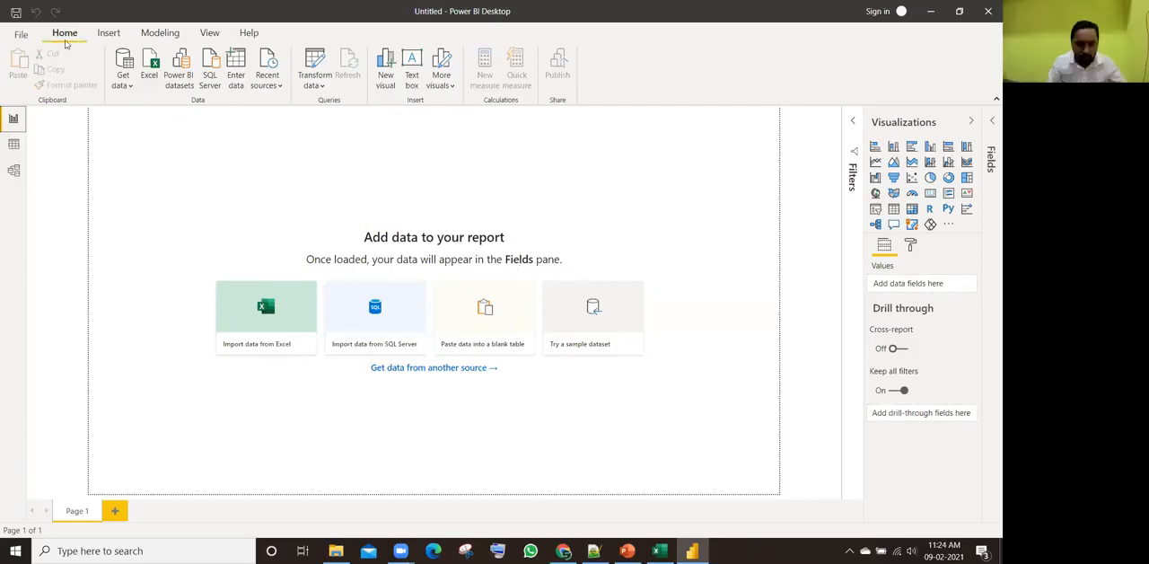
# Step: Open the full Get Data list, examine all available data source connectors down to the end and cancel the dialog
pyautogui.click(132, 80)
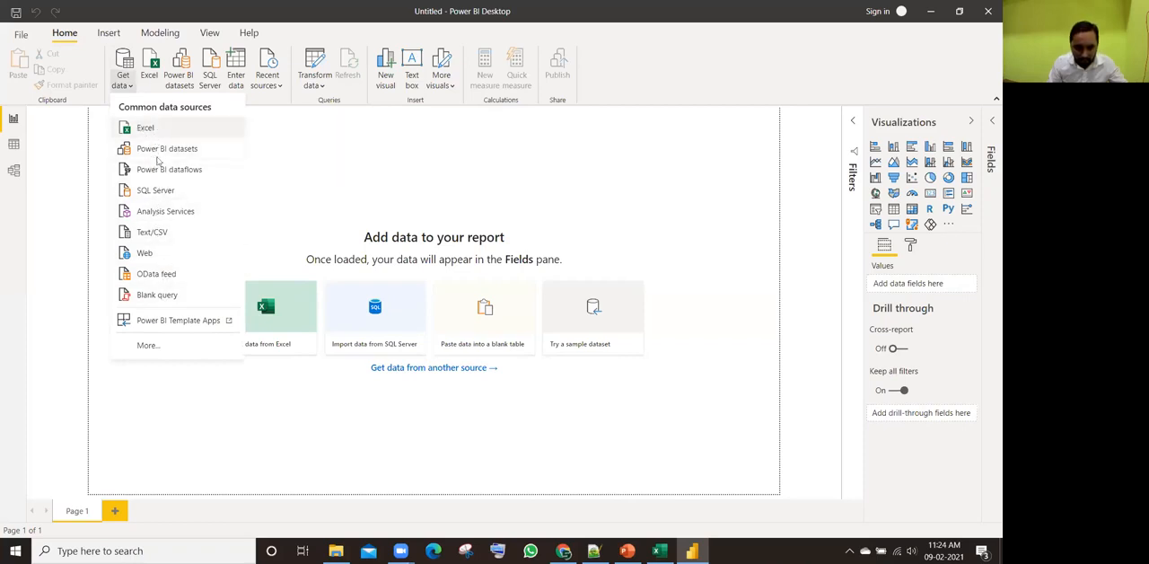
pyautogui.click(162, 346)
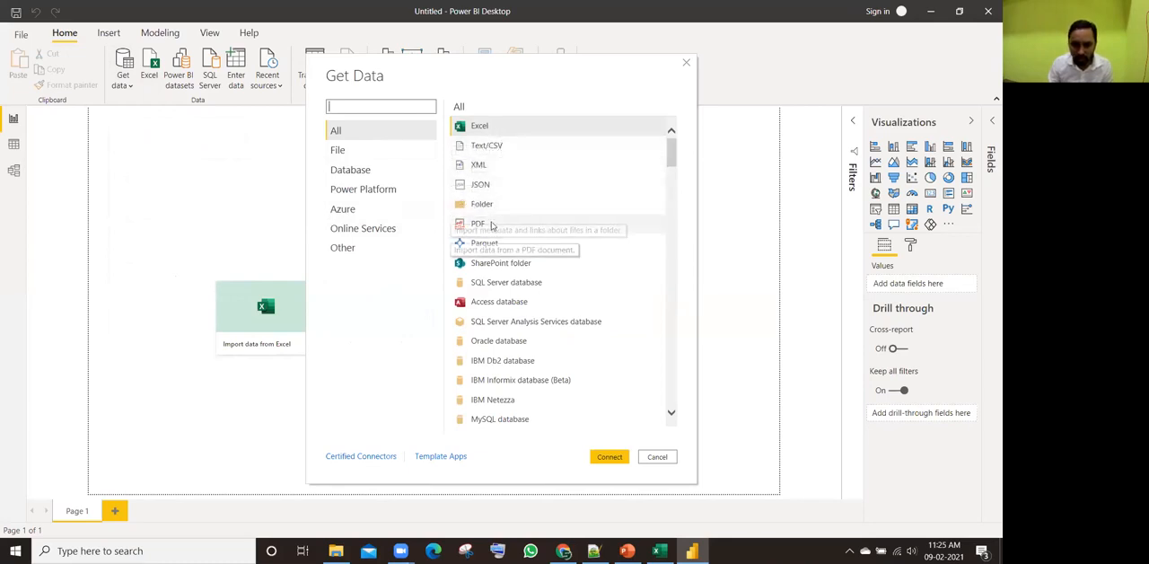
pyautogui.moveTo(671, 160); pyautogui.dragTo(672, 377)
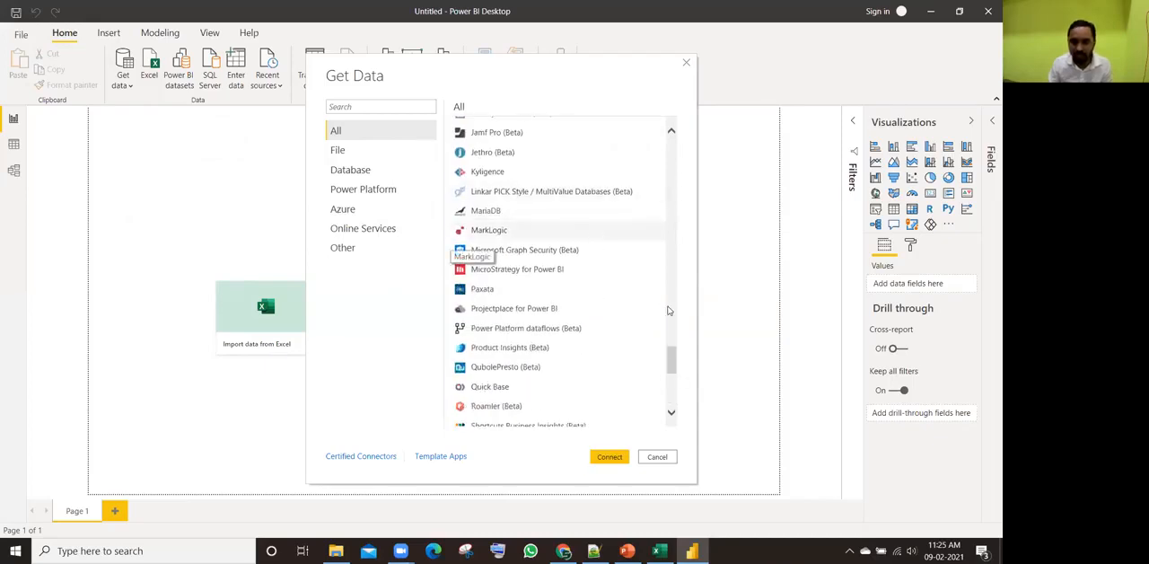
pyautogui.moveTo(674, 370); pyautogui.dragTo(673, 391)
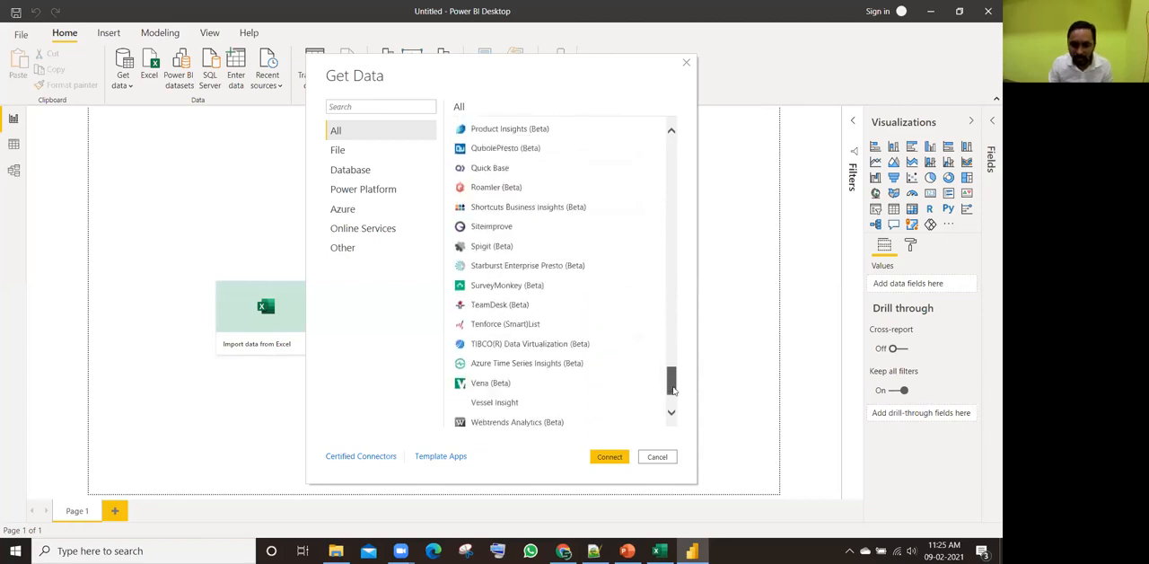
pyautogui.click(657, 457)
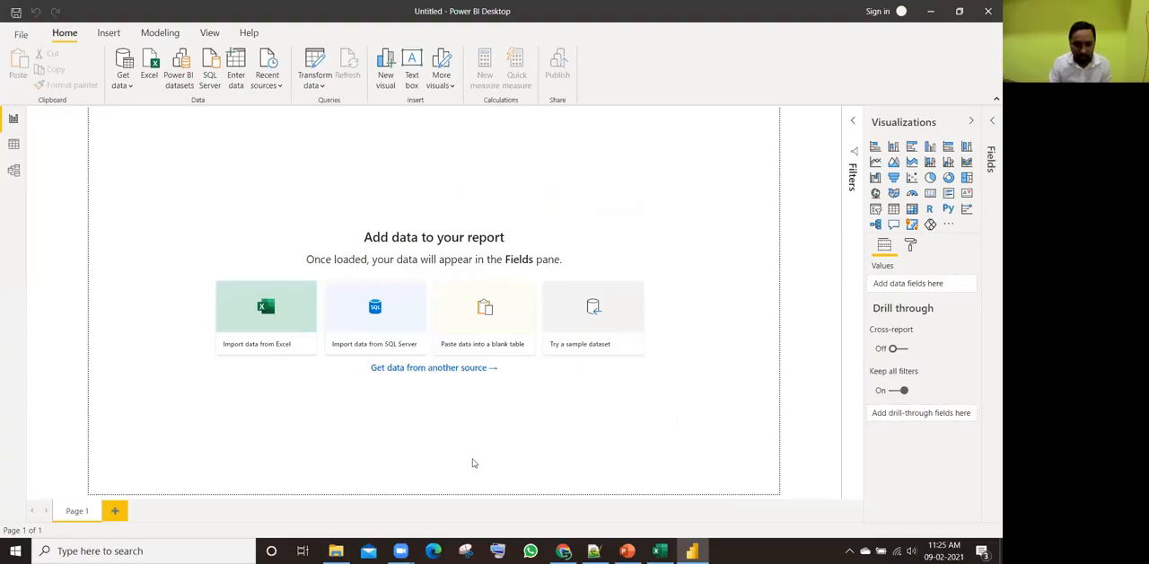
# Step: Switch to File Explorer and reopen the Raw Data Files folder from the Webinar - H.R. College - Feb 9th 2021 folder
pyautogui.click(336, 551)
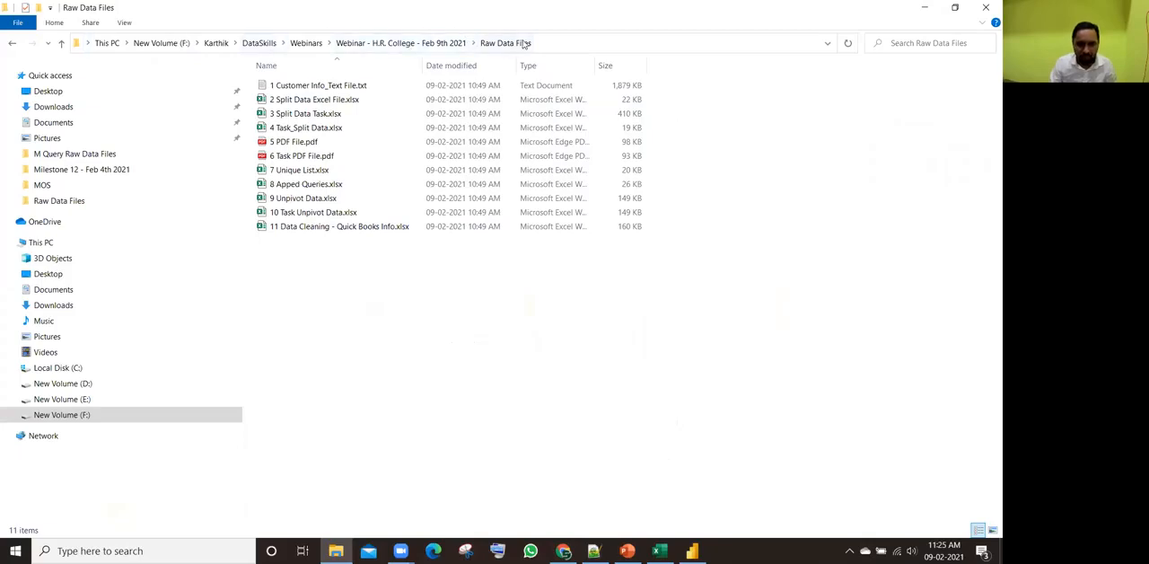
pyautogui.click(415, 49)
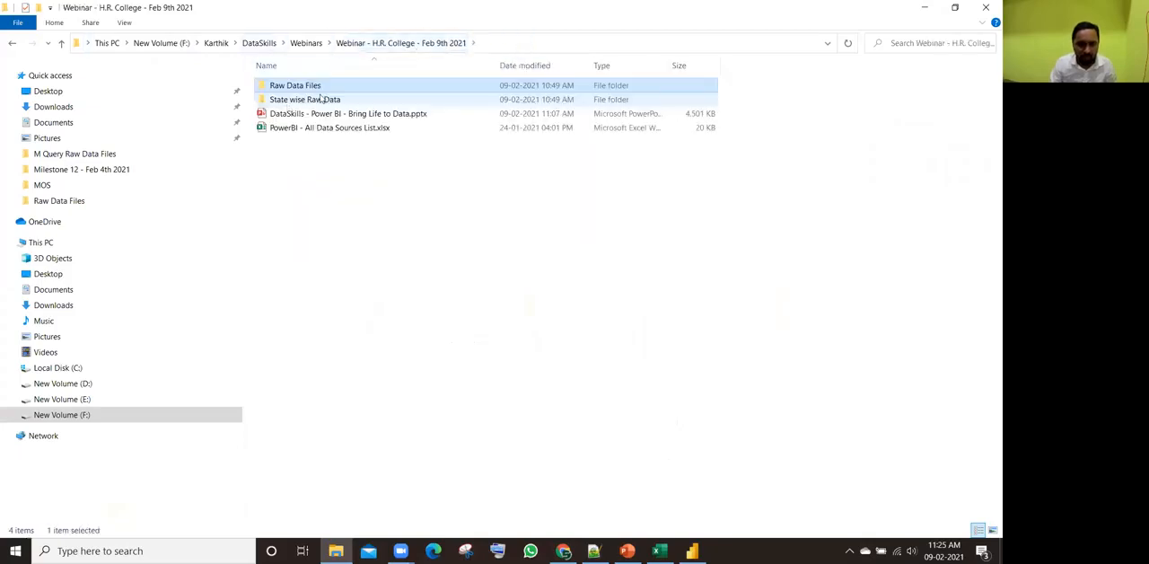
pyautogui.doubleClick(314, 87)
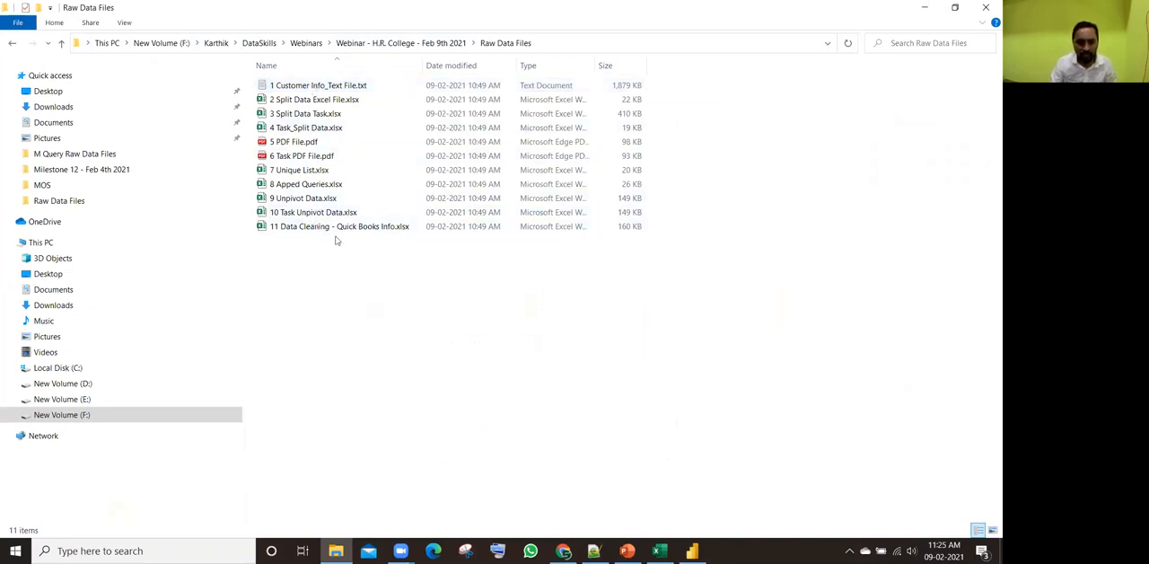
# Step: Open 1 Customer Info_Text File.txt in a maximised Notepad window, examine its customer columns and rows, and close it
pyautogui.click(335, 89)
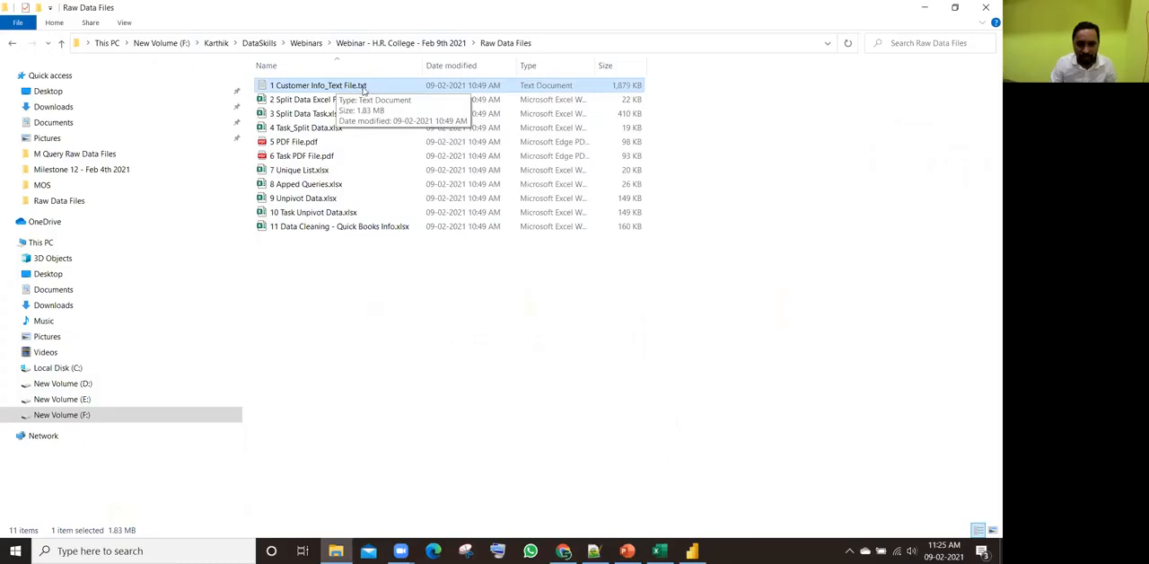
pyautogui.doubleClick(353, 87)
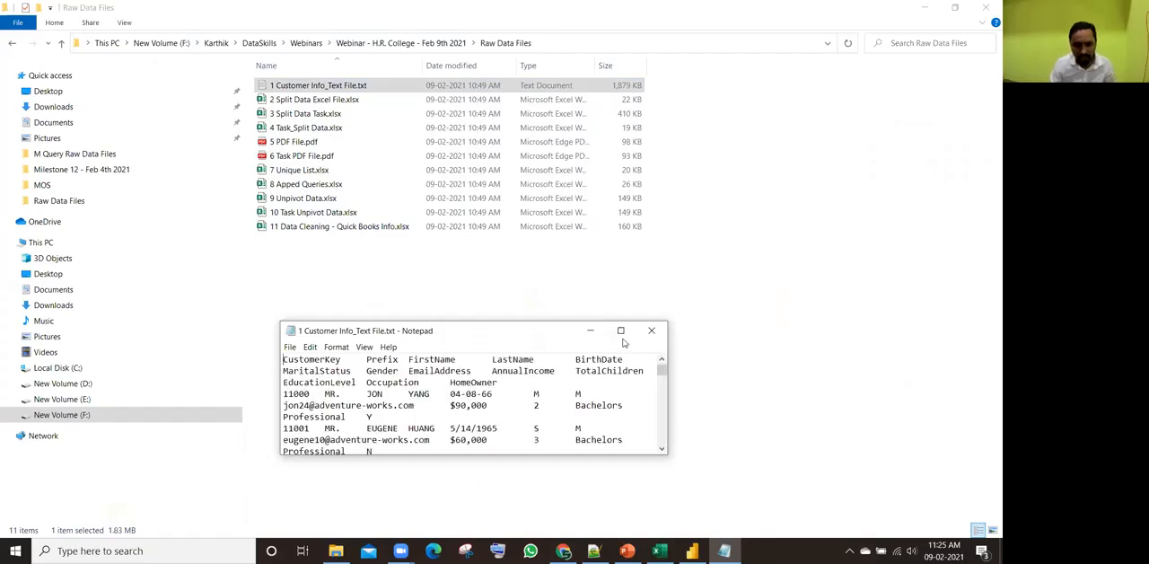
pyautogui.click(622, 332)
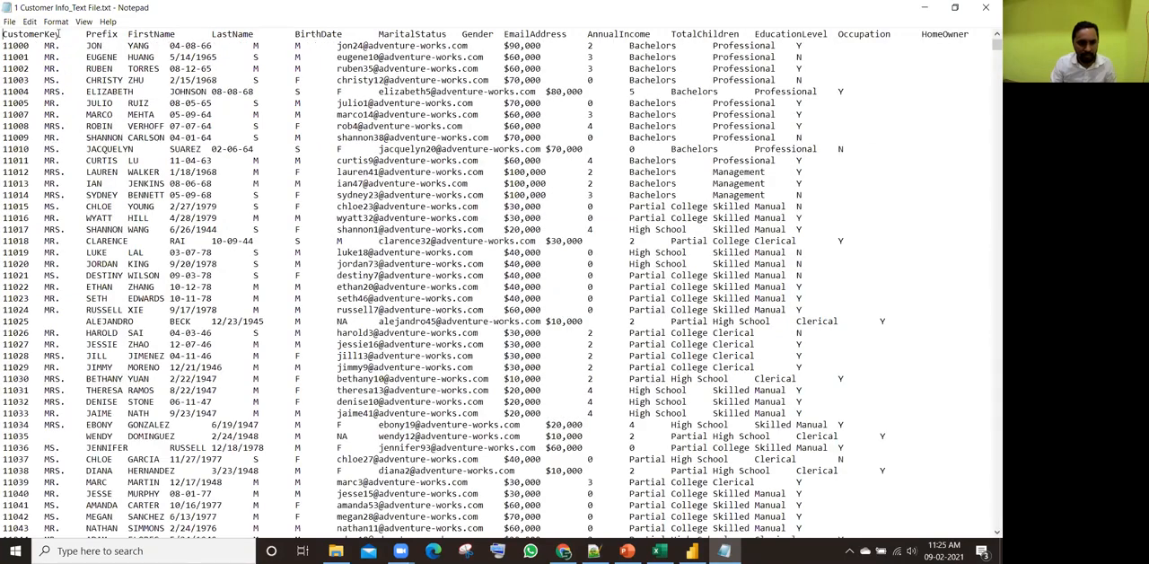
pyautogui.scroll(-6, 988, 66)
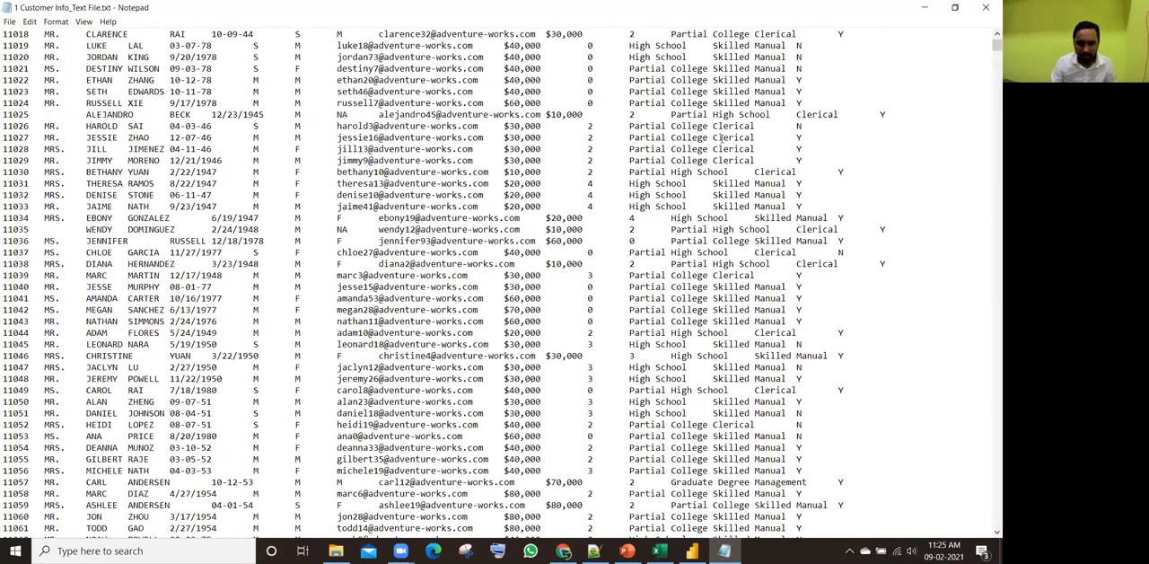
pyautogui.scroll(-14, 987, 67)
pyautogui.moveTo(985, 66); pyautogui.dragTo(997, 45)
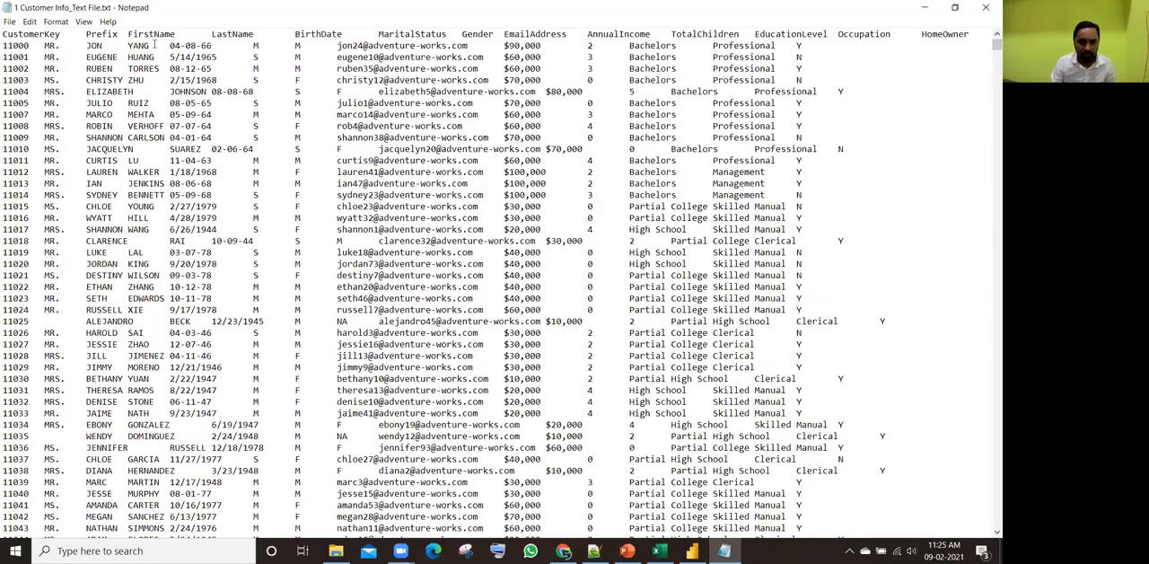
pyautogui.hotkey('alt', 'F4')
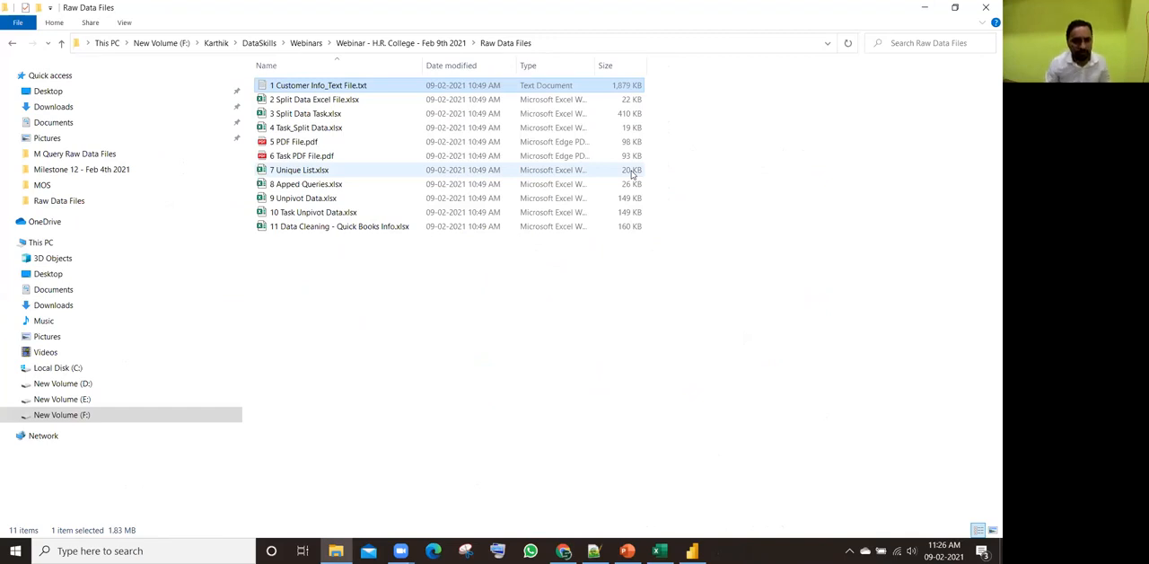
# Step: Show the Raw Data Files folder in a smaller File Explorer window over Power BI Desktop and review its files
pyautogui.hotkey('alt', 'Tab')
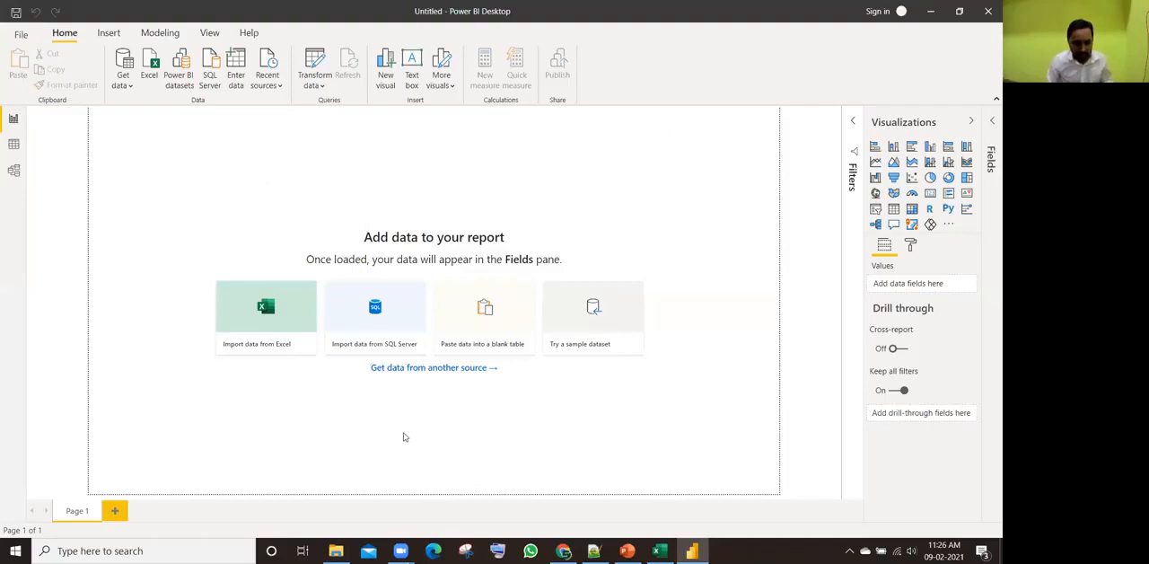
pyautogui.click(349, 551)
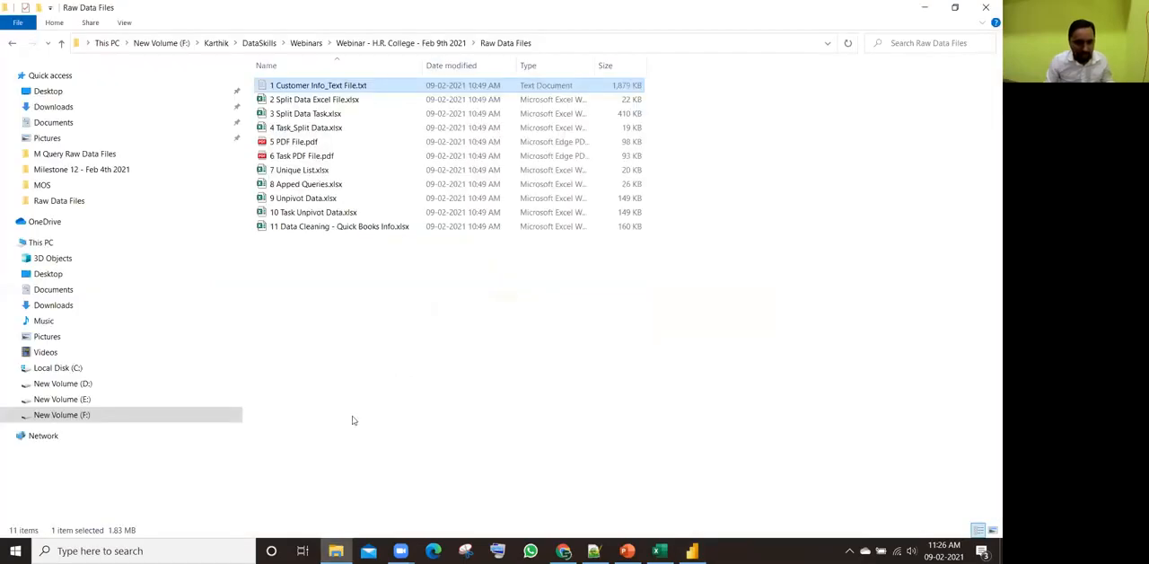
pyautogui.click(960, 11)
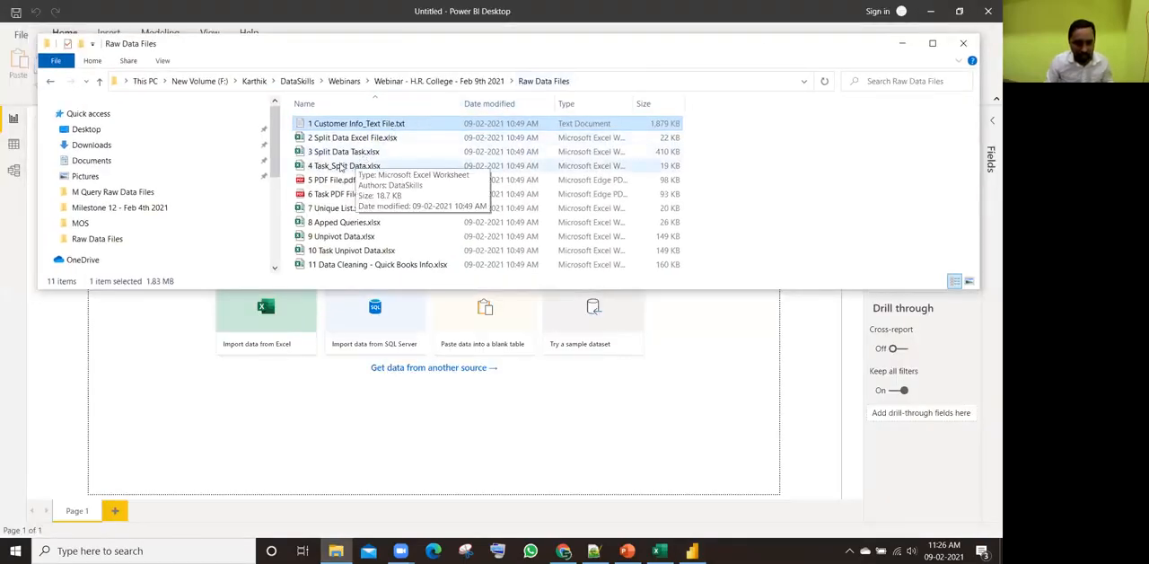
pyautogui.moveTo(345, 125); pyautogui.dragTo(455, 259)
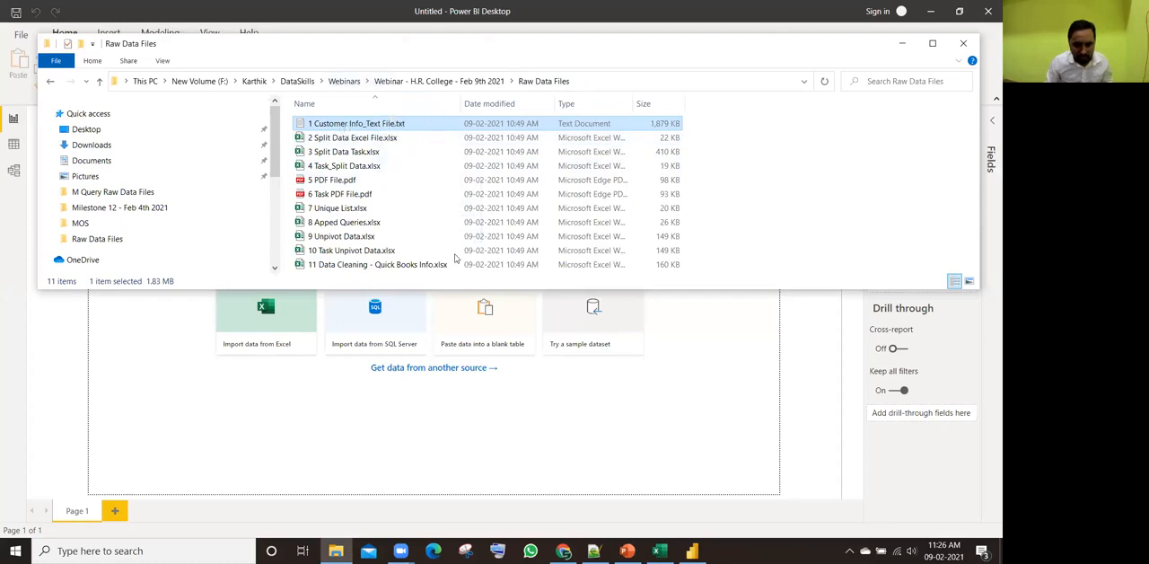
pyautogui.click(461, 354)
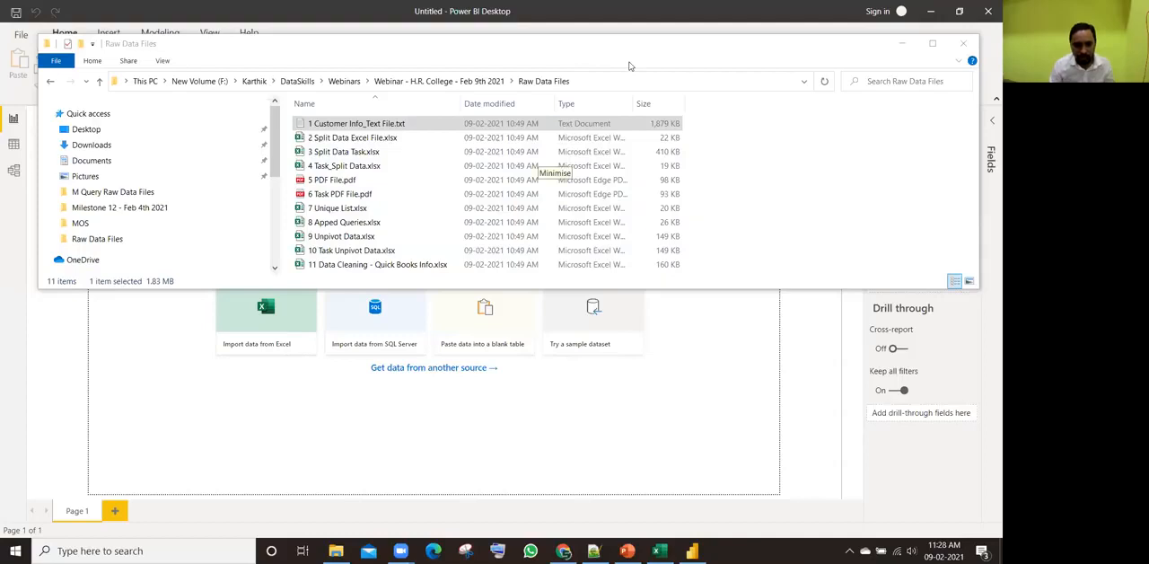
# Step: Switch back to Power BI Desktop and connect to a Text/CSV source from the full Get Data list
pyautogui.click(902, 43)
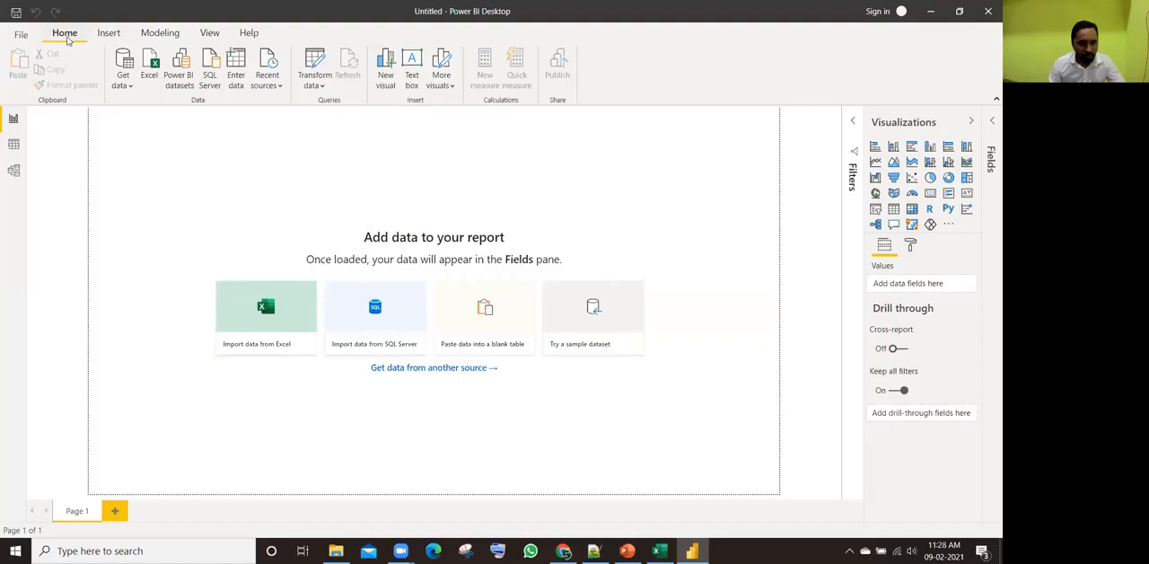
pyautogui.click(126, 86)
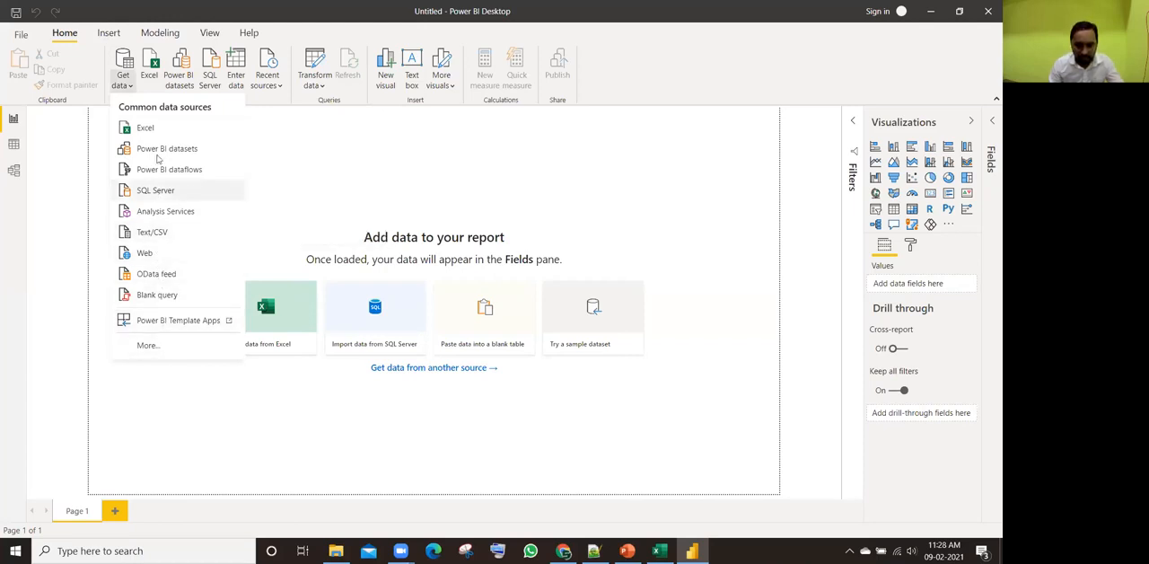
pyautogui.click(189, 344)
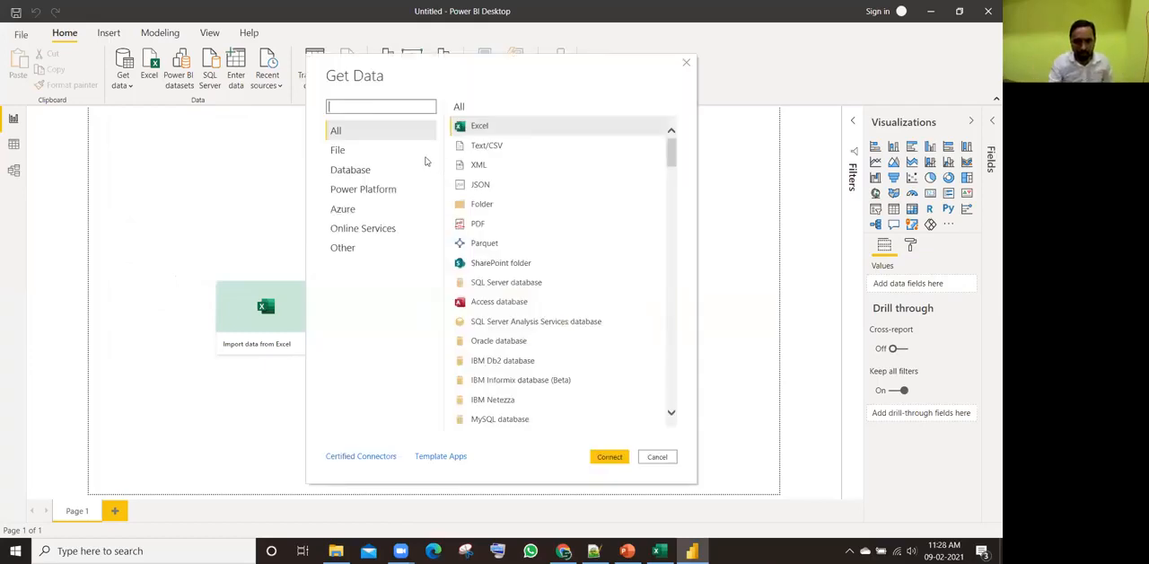
pyautogui.click(486, 147)
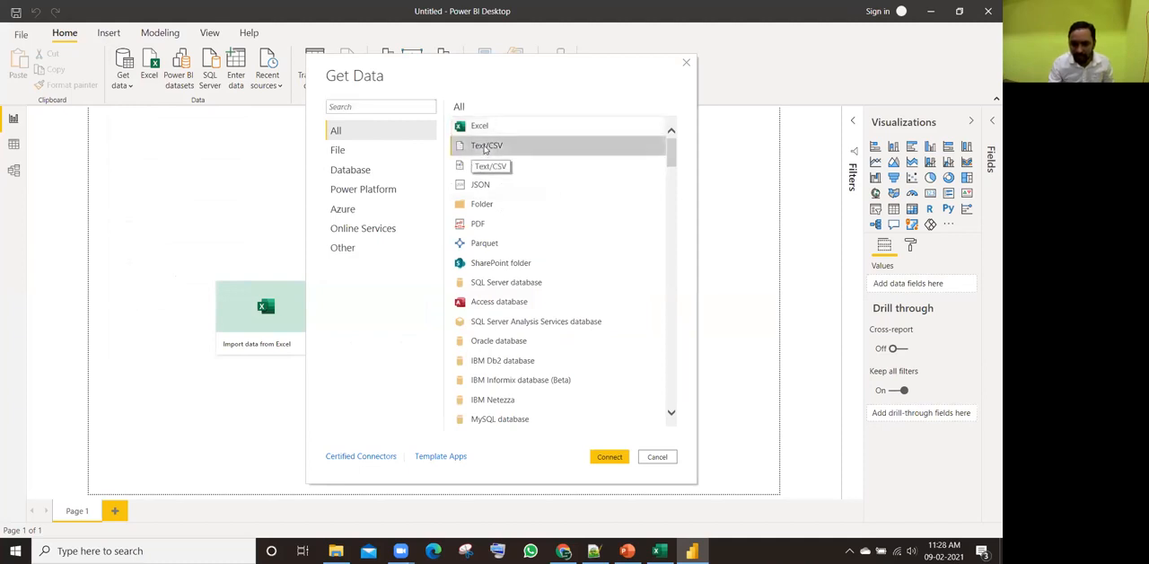
pyautogui.click(614, 457)
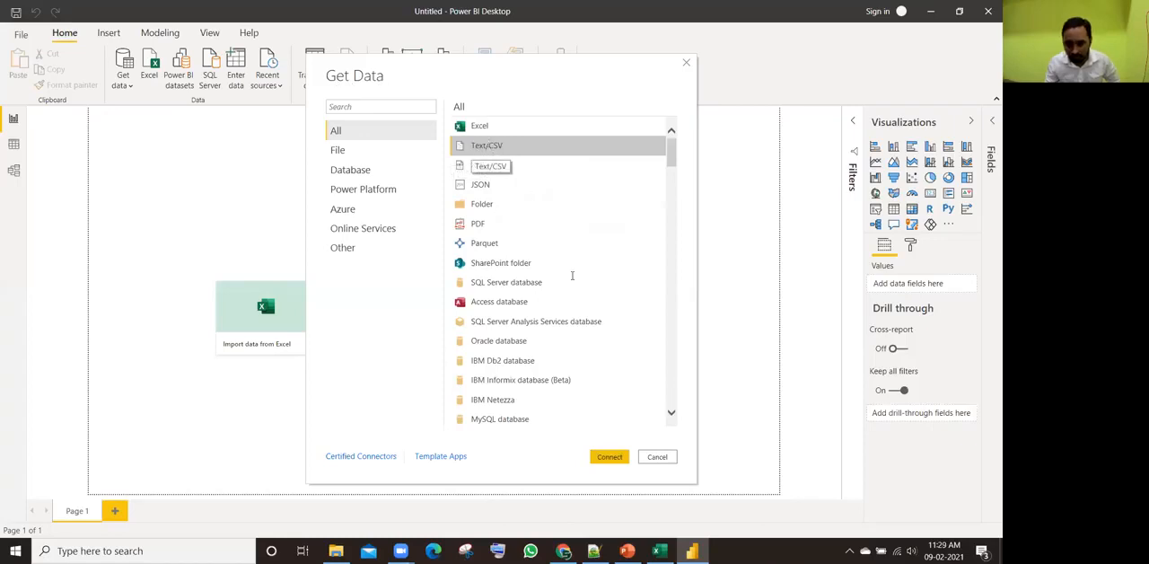
pyautogui.click(610, 457)
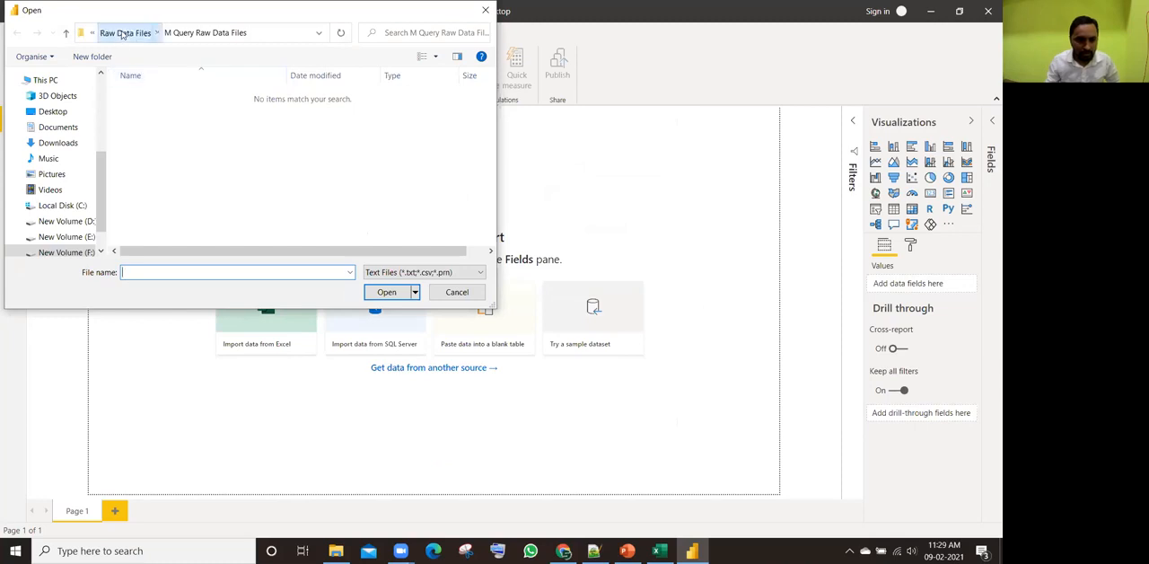
# Step: Browse the file selection to DataSkills > Webinars > Webinar - H.R. College - Feb 9th 2021 > Raw Data Files
pyautogui.click(126, 32)
pyautogui.click(163, 33)
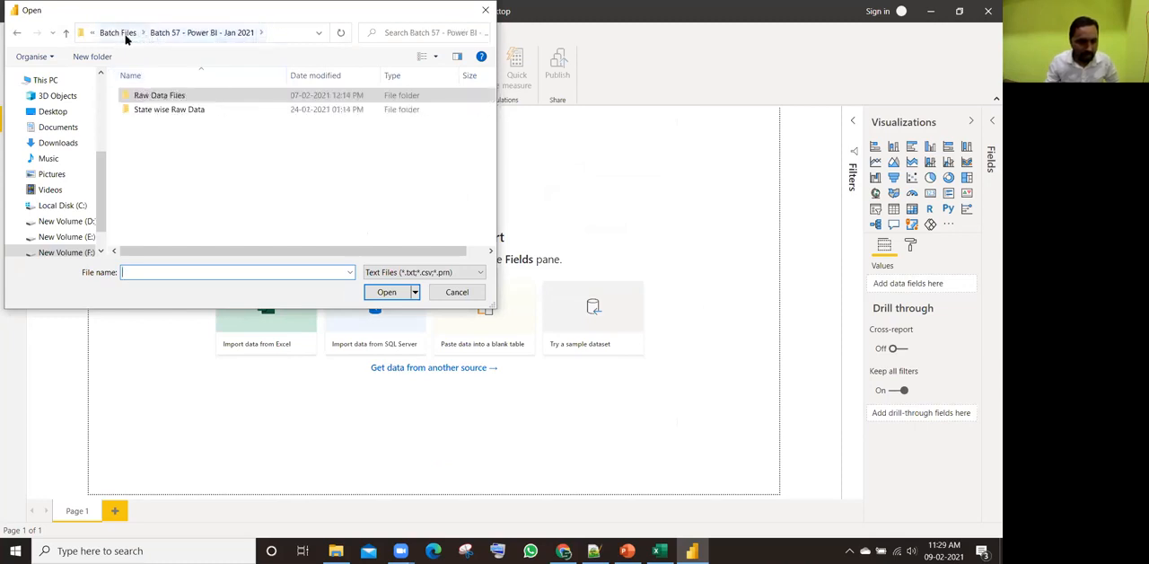
pyautogui.click(120, 34)
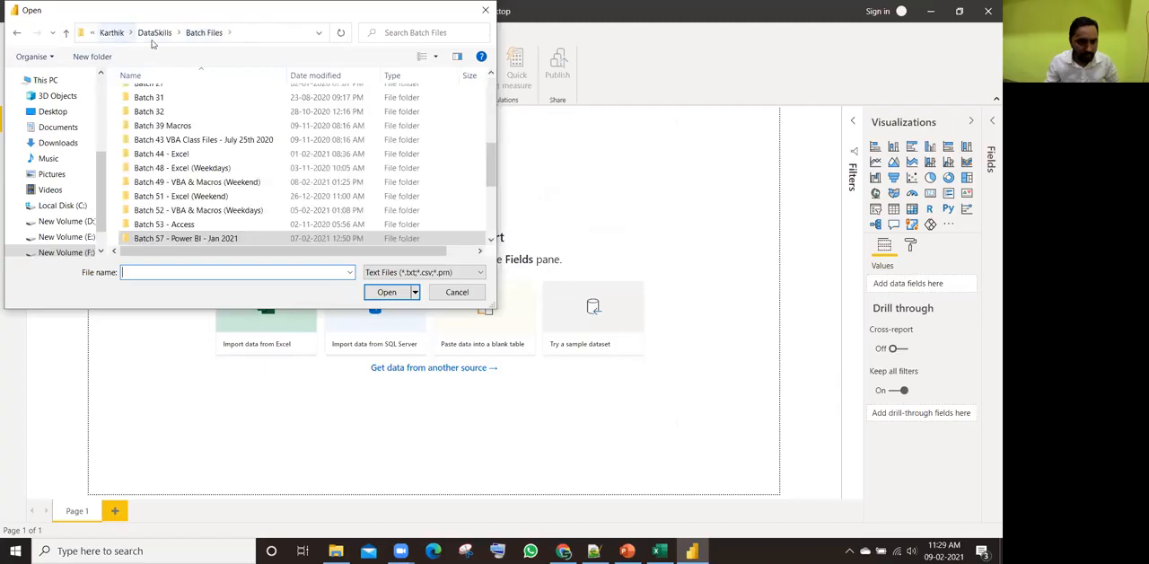
pyautogui.click(161, 33)
pyautogui.scroll(-6, 188, 152)
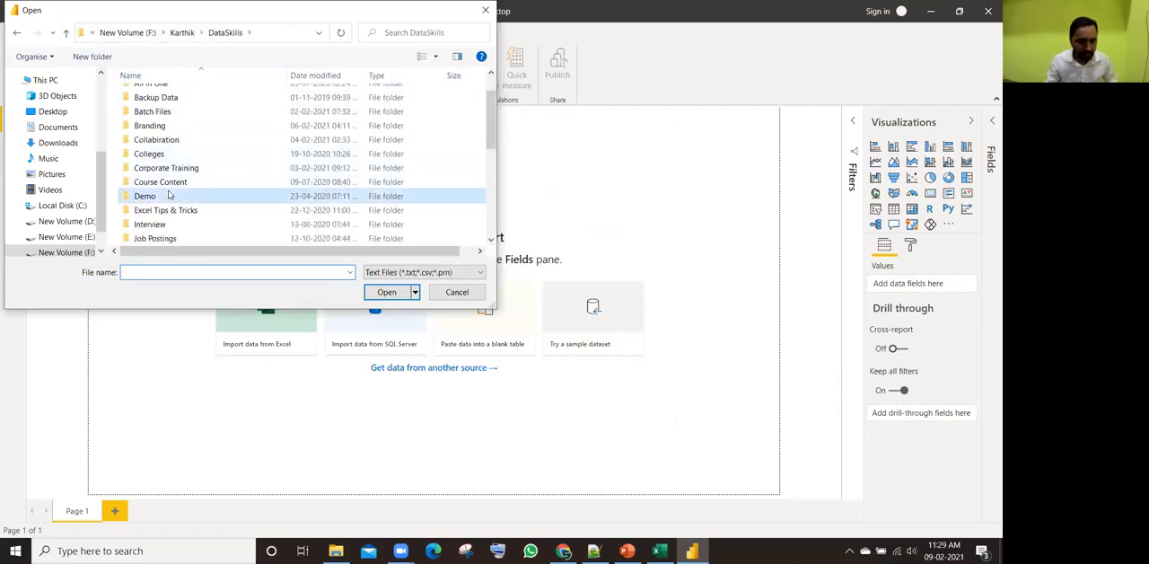
pyautogui.doubleClick(185, 212)
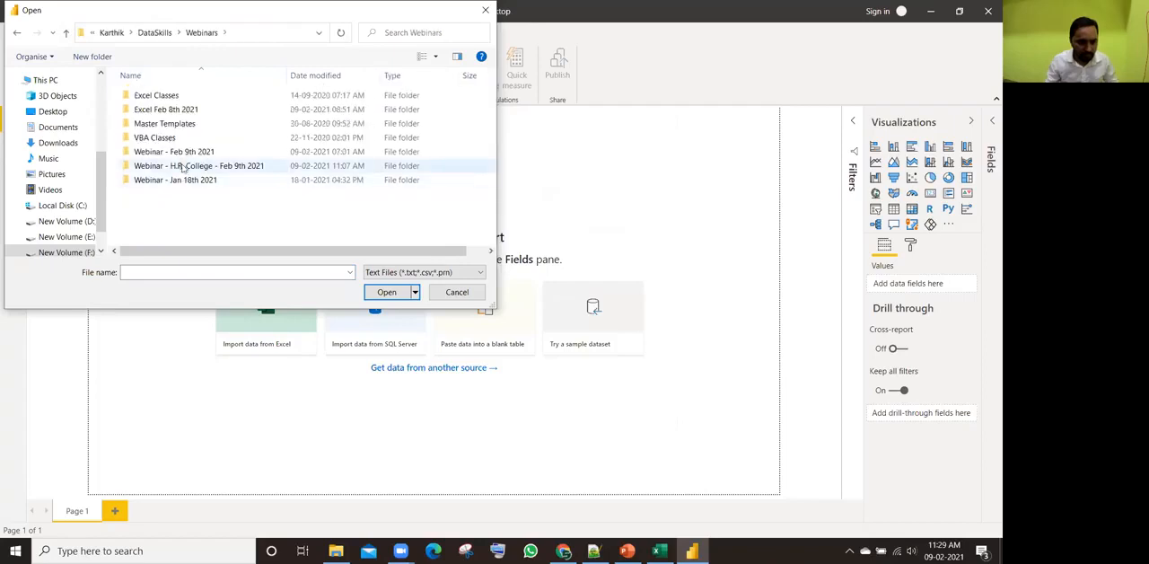
pyautogui.doubleClick(197, 169)
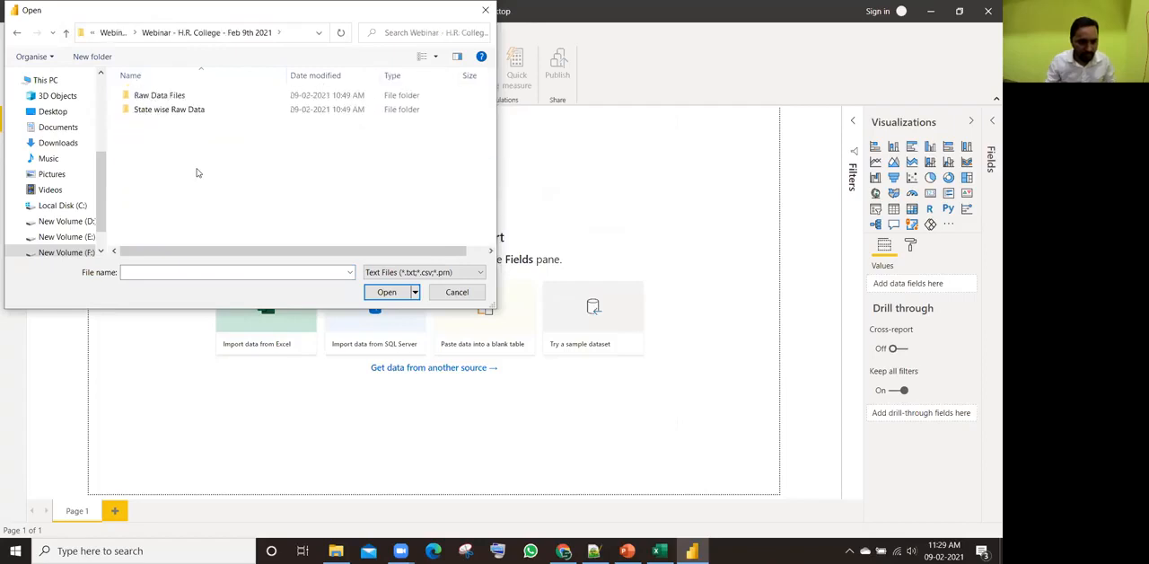
pyautogui.click(174, 96)
pyautogui.doubleClick(173, 96)
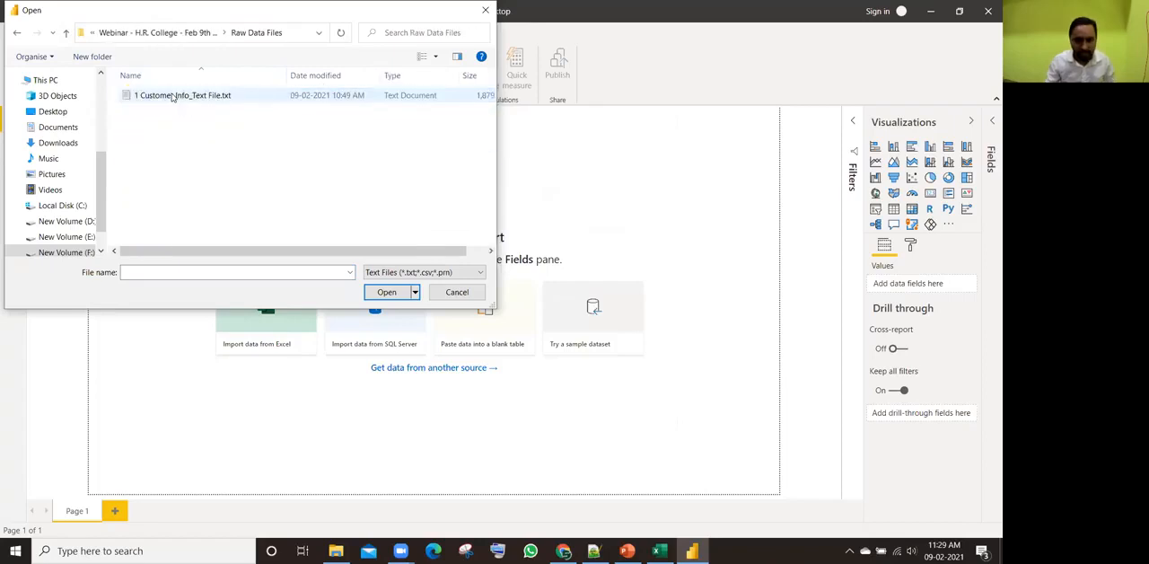
# Step: Open 1 Customer Info_Text File.txt, review its data preview and send it to the Power Query Editor for transformation
pyautogui.click(173, 96)
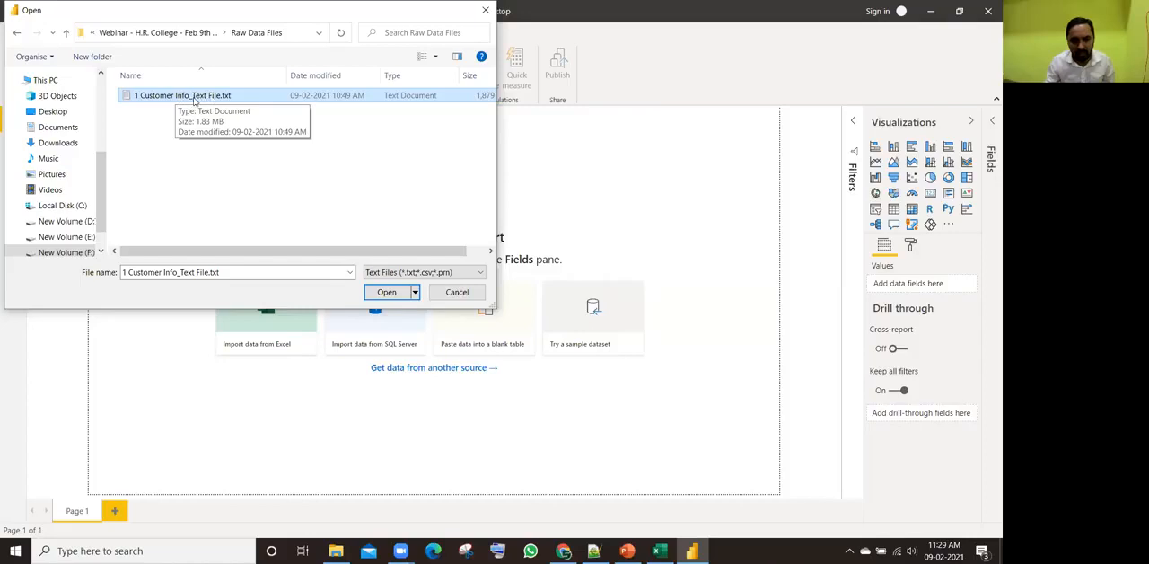
pyautogui.click(386, 292)
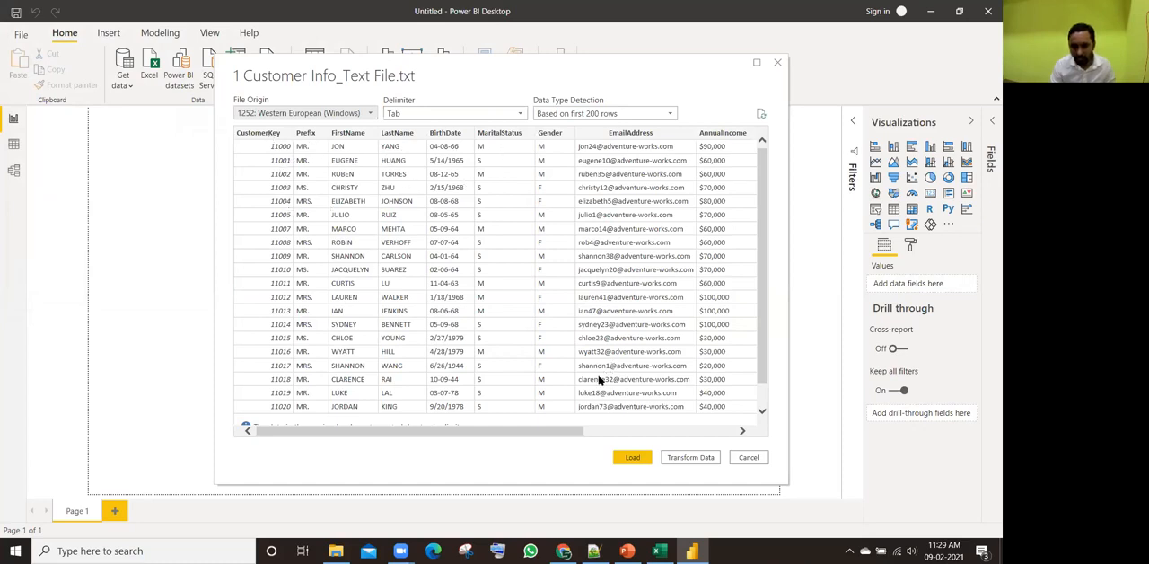
pyautogui.moveTo(581, 432); pyautogui.dragTo(478, 449)
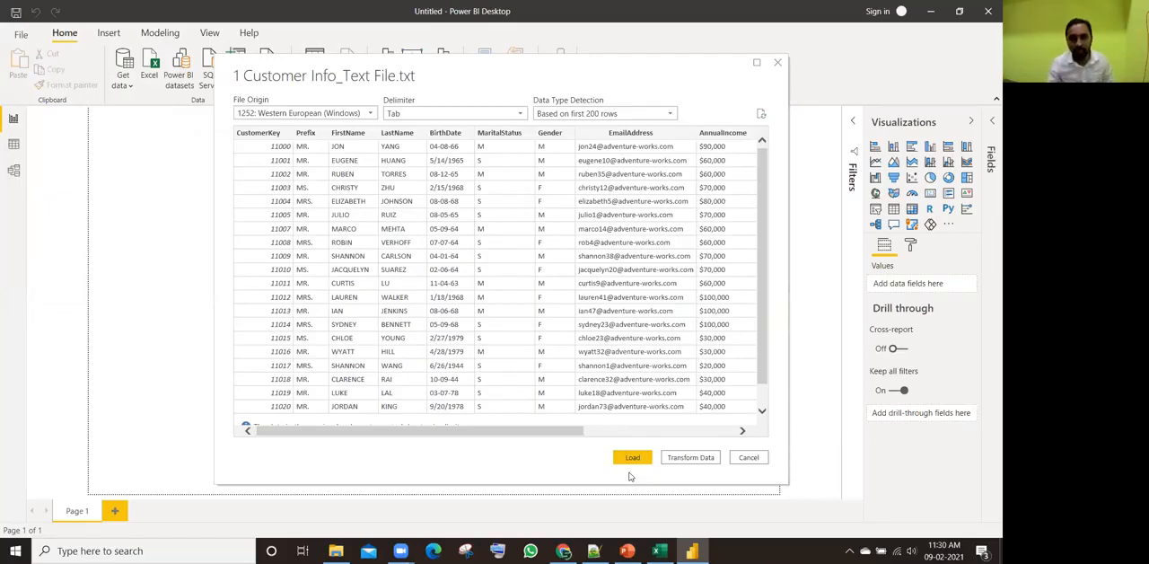
pyautogui.click(688, 460)
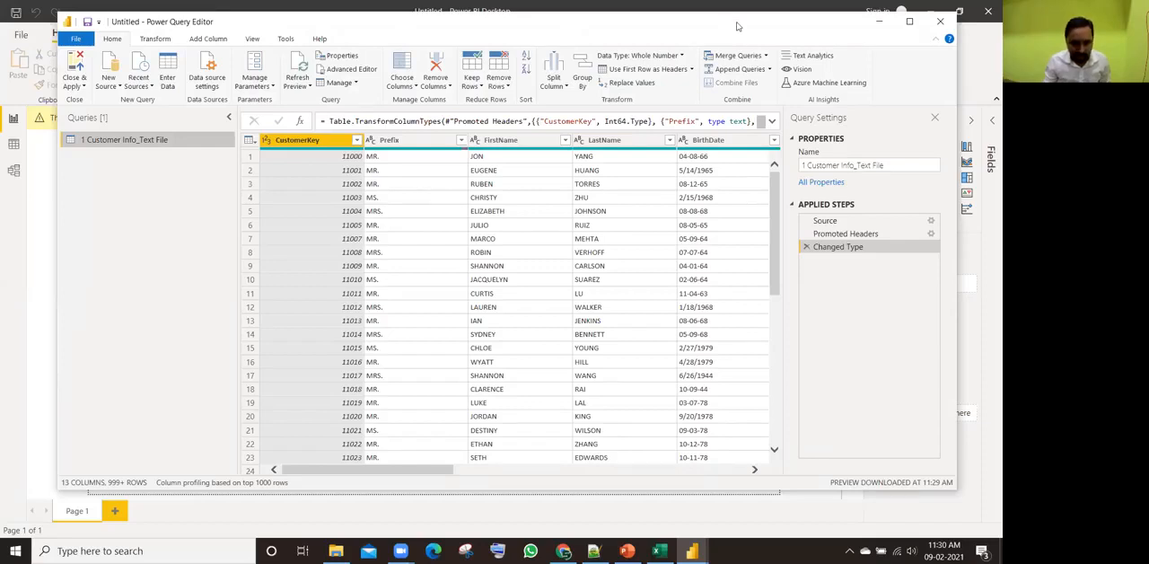
# Step: Compare the Power Query Editor with the separate Power BI Desktop report window, then return to the editor and reposition it
pyautogui.moveTo(738, 26); pyautogui.dragTo(739, 55)
pyautogui.click(685, 545)
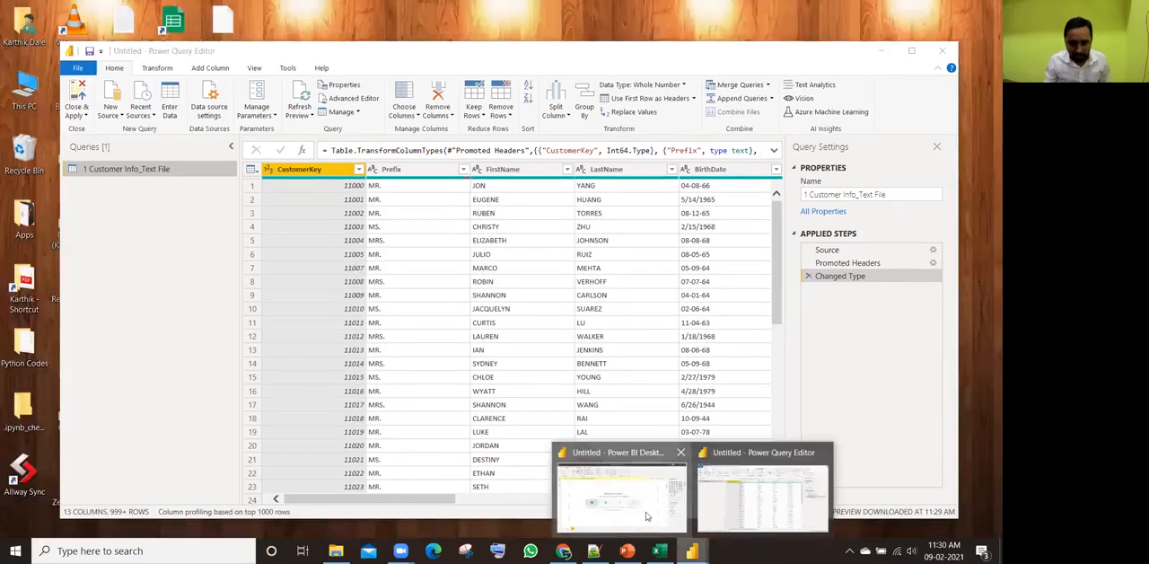
pyautogui.click(646, 516)
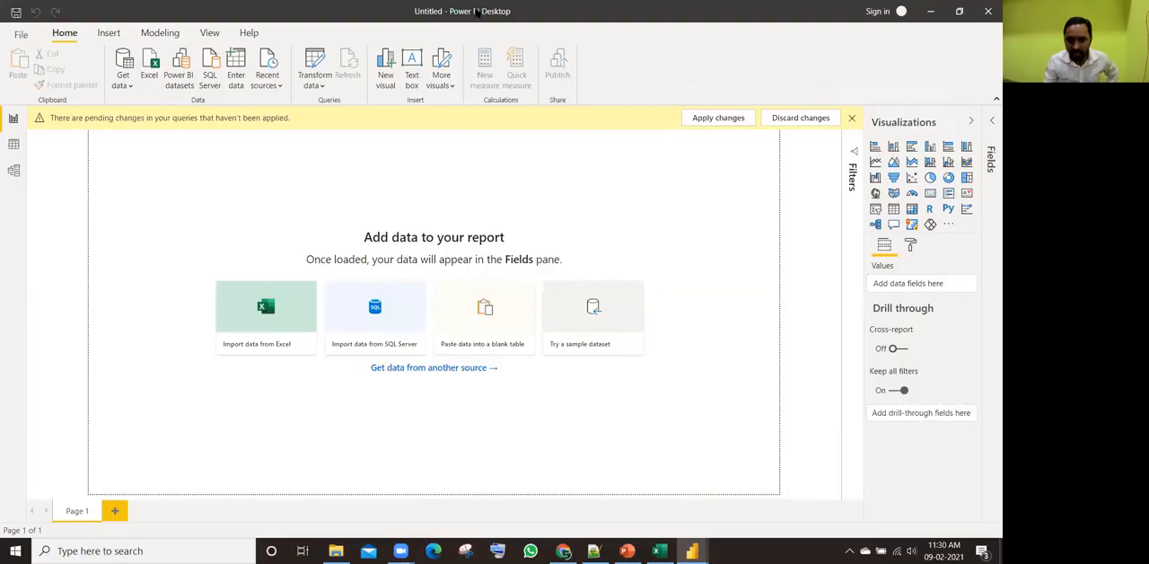
pyautogui.moveTo(692, 550)
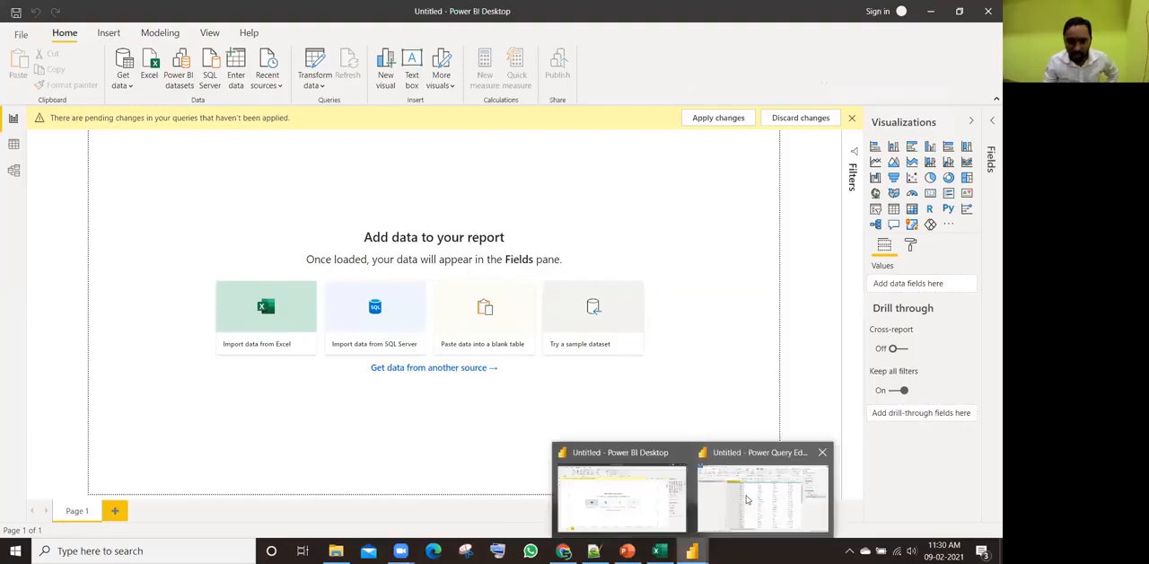
pyautogui.click(763, 485)
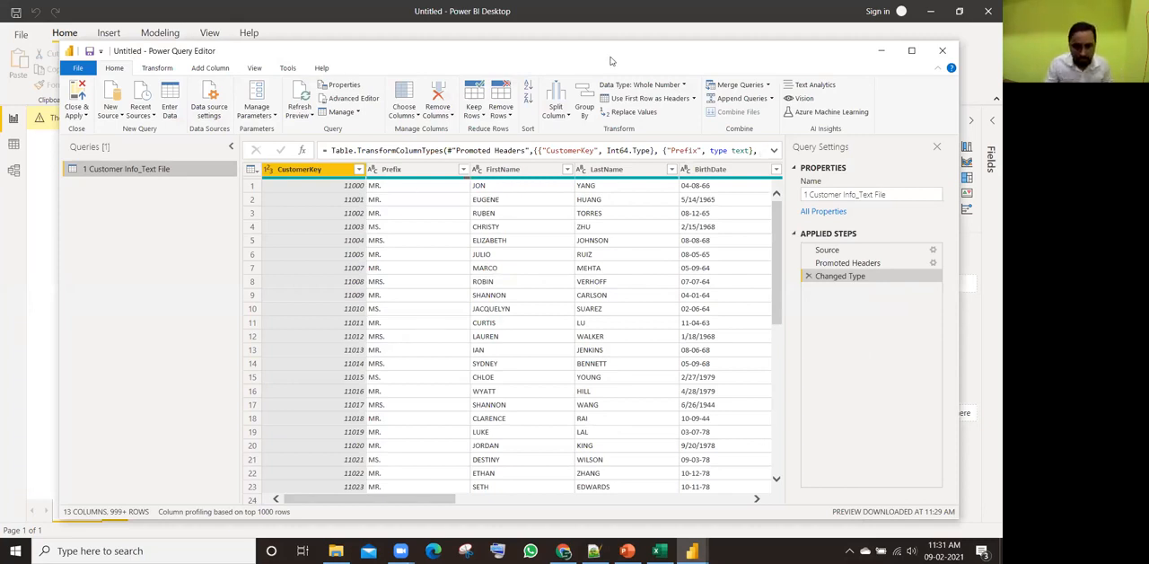
pyautogui.moveTo(610, 60); pyautogui.dragTo(605, 48)
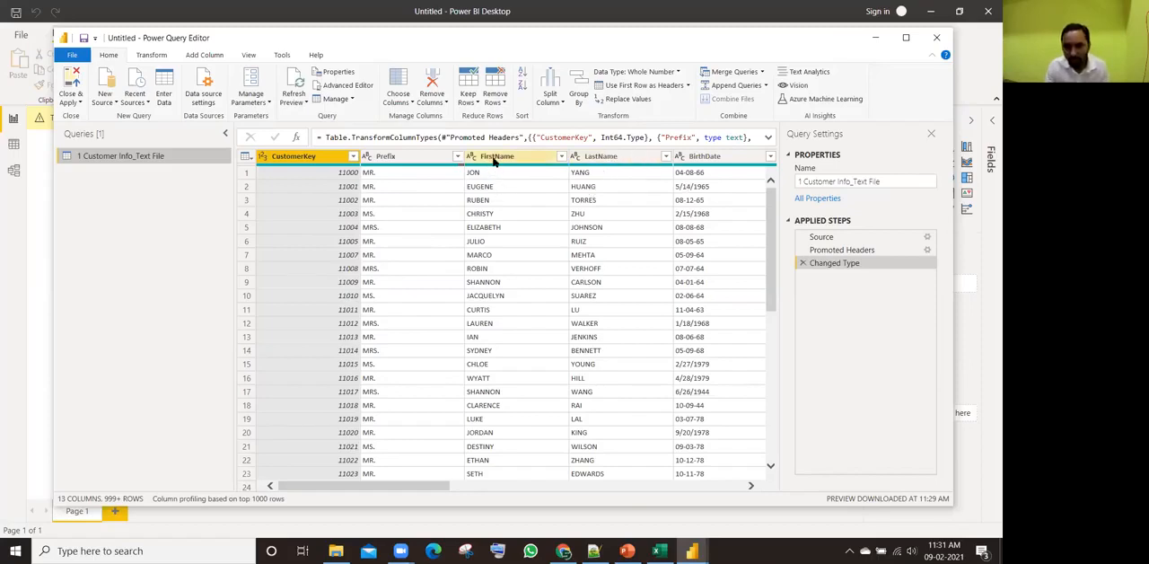
# Step: Inspect the first-row values of the FirstName and LastName columns
pyautogui.moveTo(597, 167)
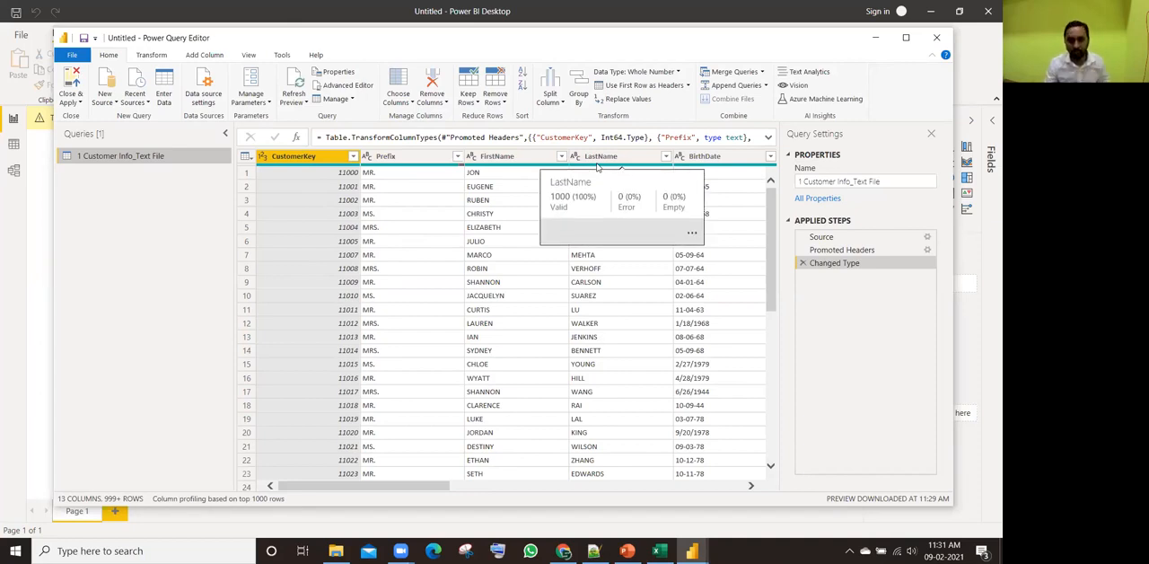
pyautogui.click(517, 172)
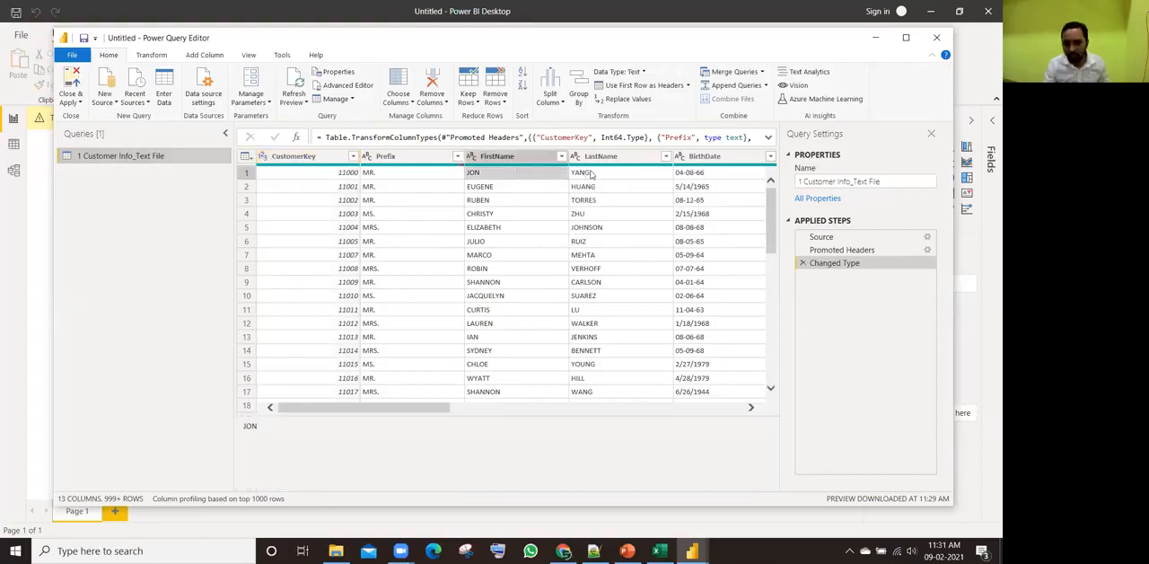
pyautogui.click(589, 172)
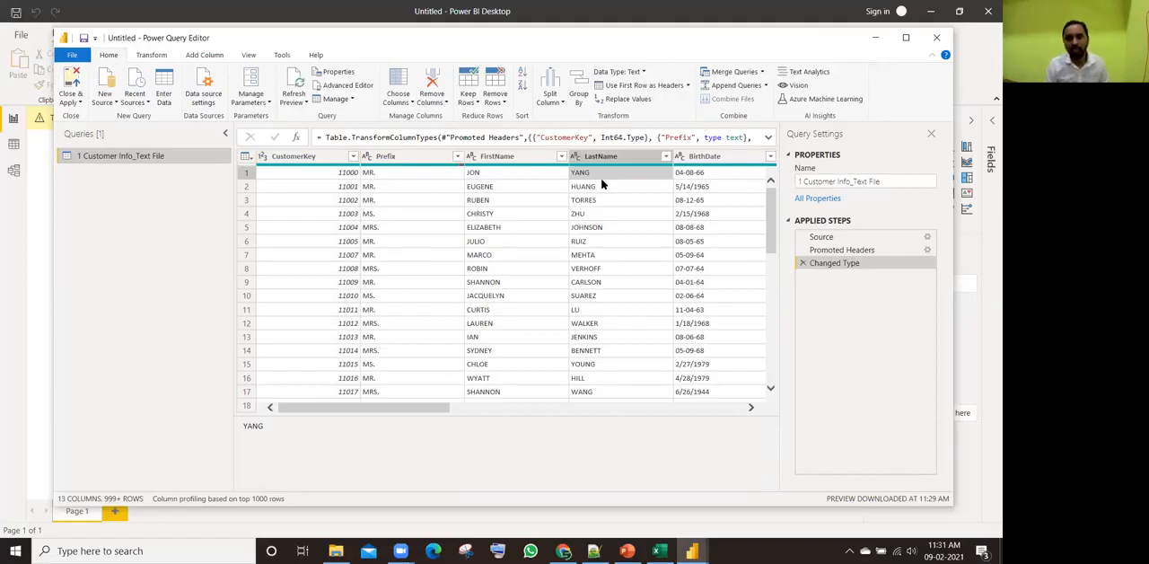
# Step: Merge the FirstName and LastName columns with a Space separator into a column named Full Name and check the combined names
pyautogui.click(508, 157)
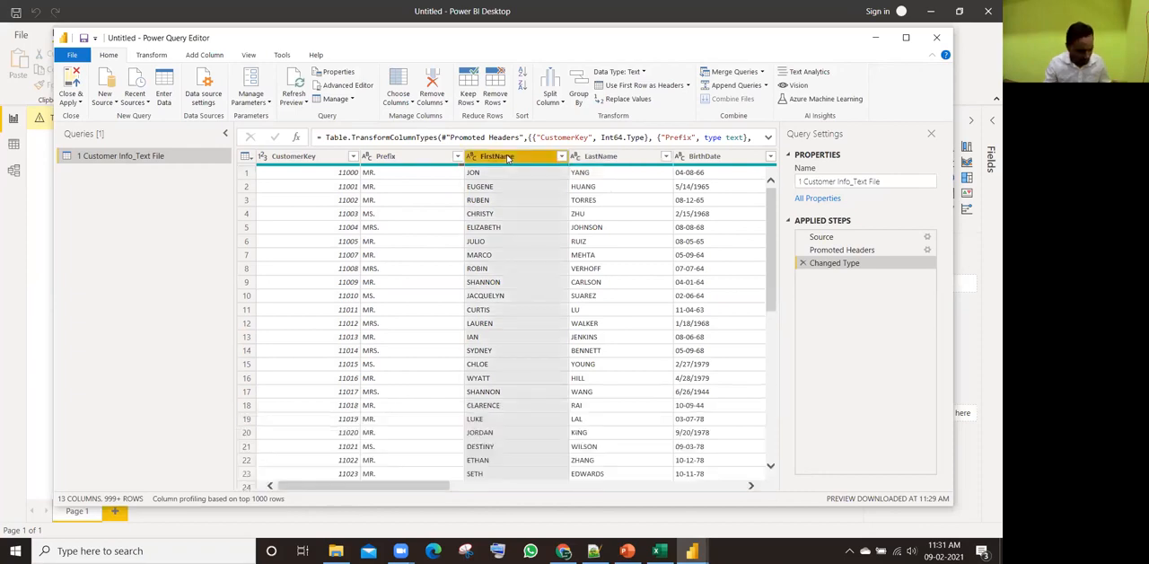
pyautogui.keyDown('ctrl'); pyautogui.click(607, 158); pyautogui.keyUp('ctrl')
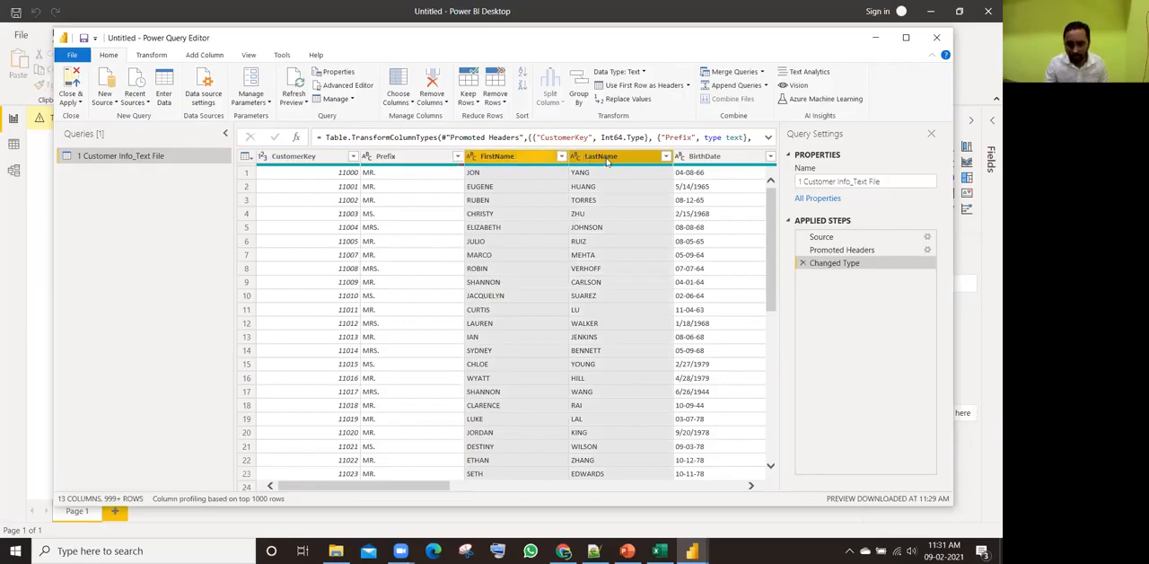
pyautogui.rightClick(608, 160)
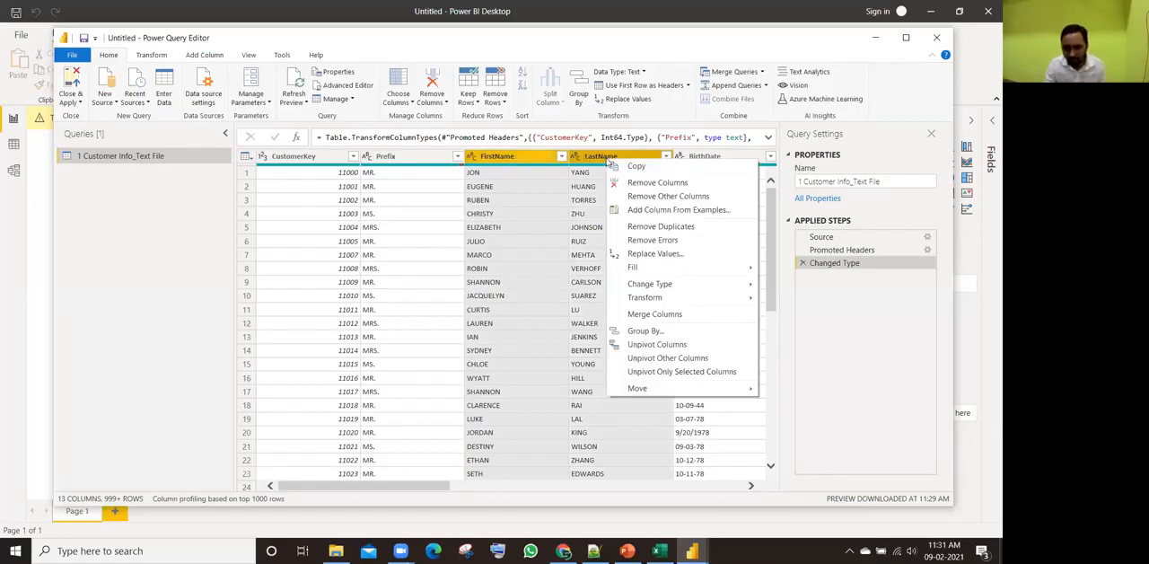
pyautogui.click(653, 315)
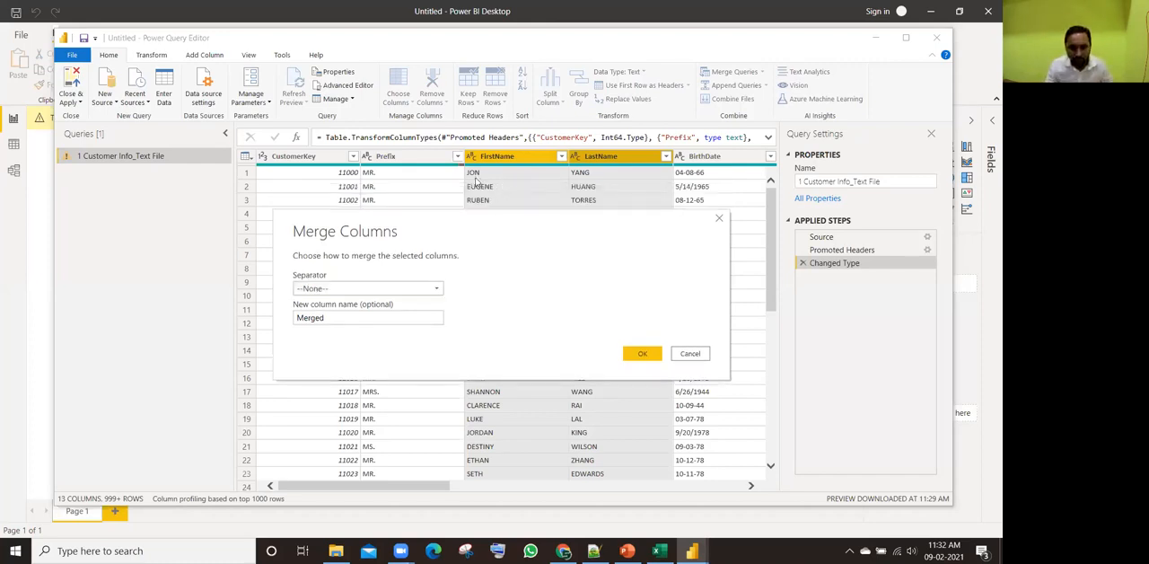
pyautogui.click(363, 289)
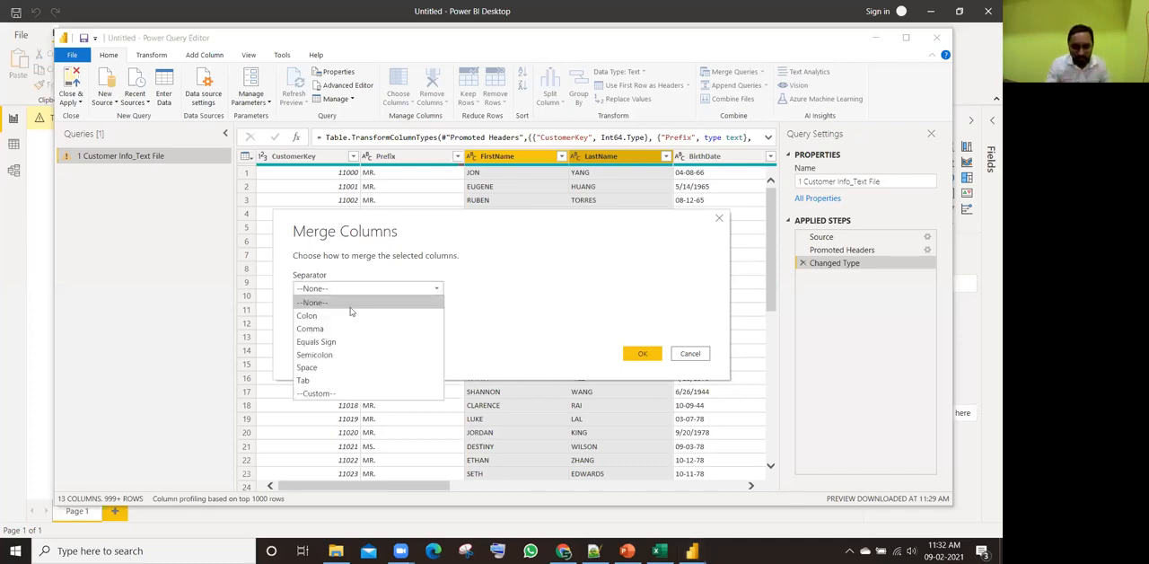
pyautogui.click(308, 367)
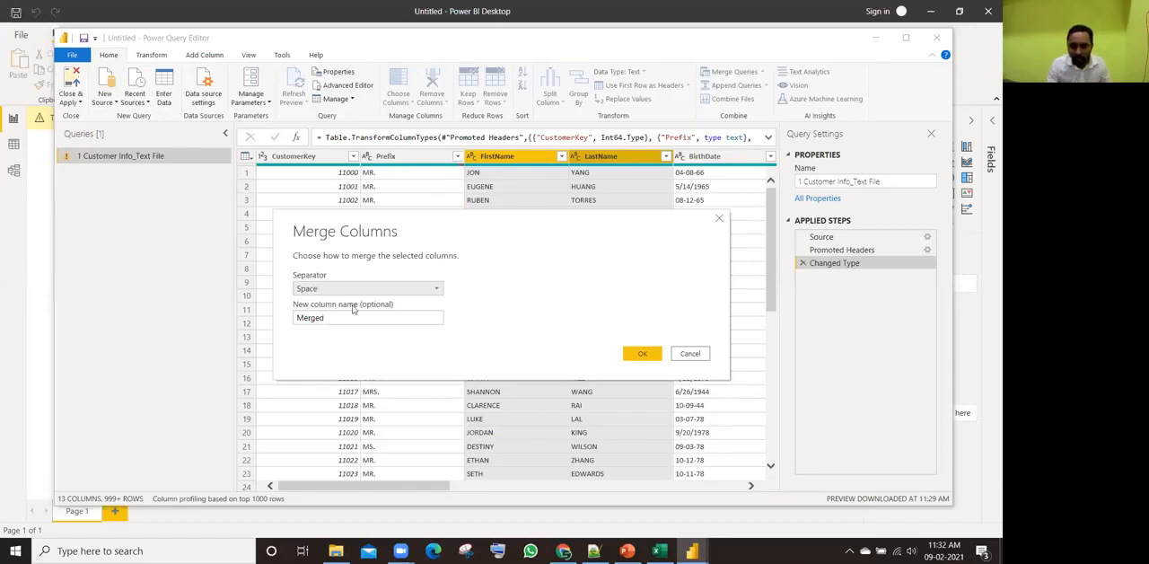
pyautogui.click(311, 318)
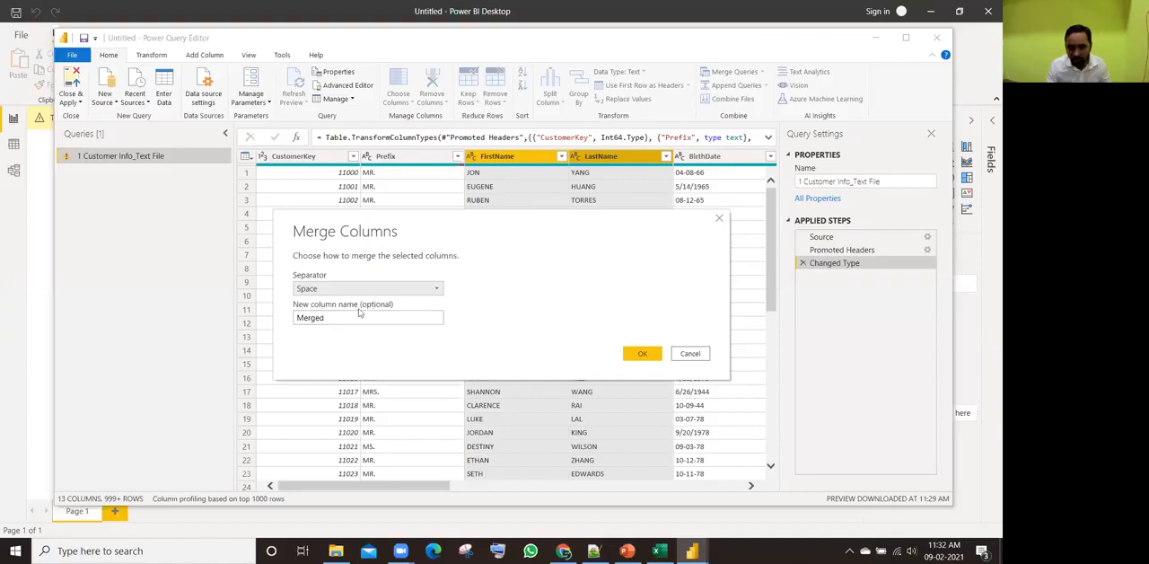
pyautogui.moveTo(334, 315); pyautogui.dragTo(290, 320)
pyautogui.write('Full')
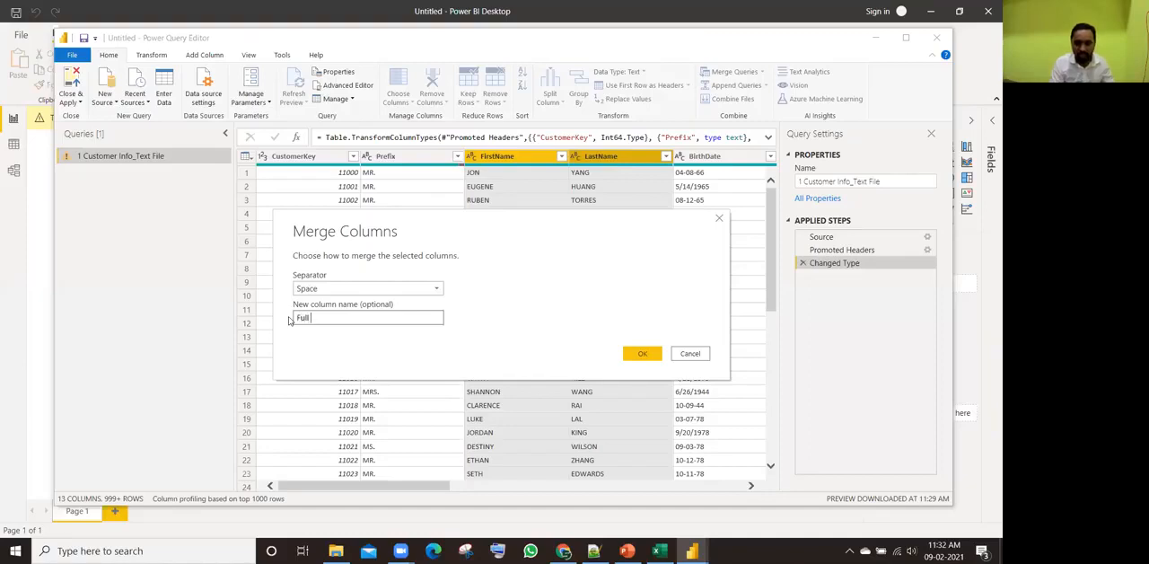
pyautogui.write(' Name')
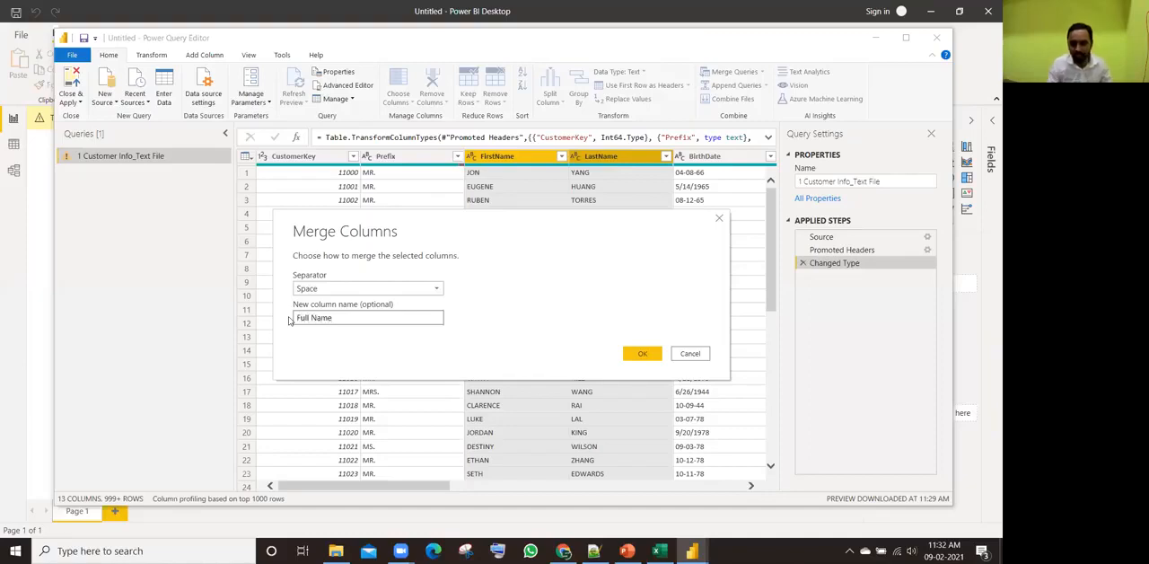
pyautogui.click(639, 354)
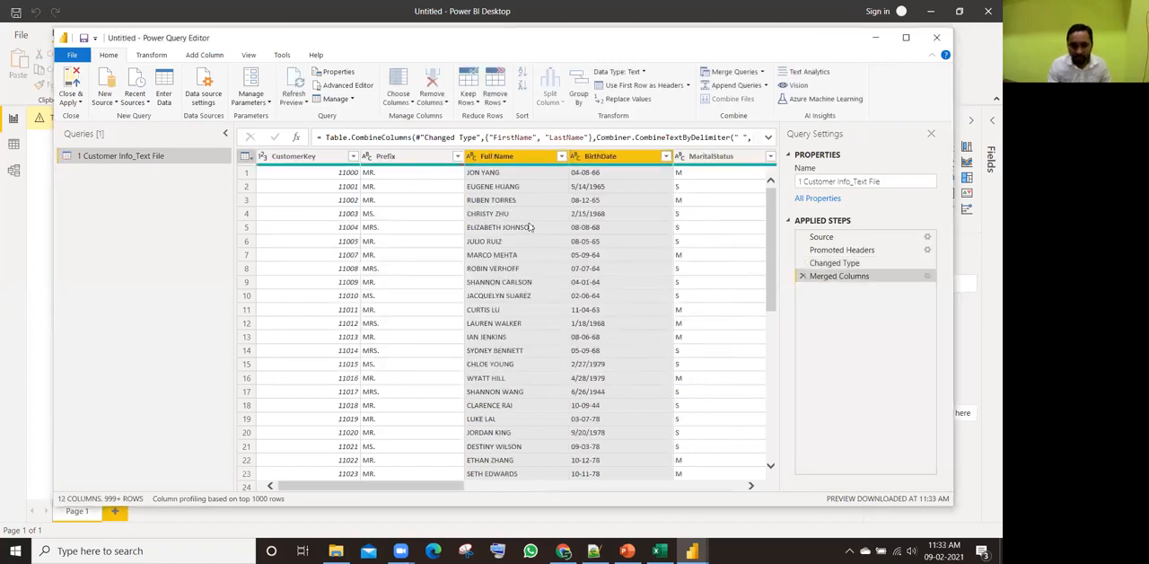
pyautogui.click(519, 216)
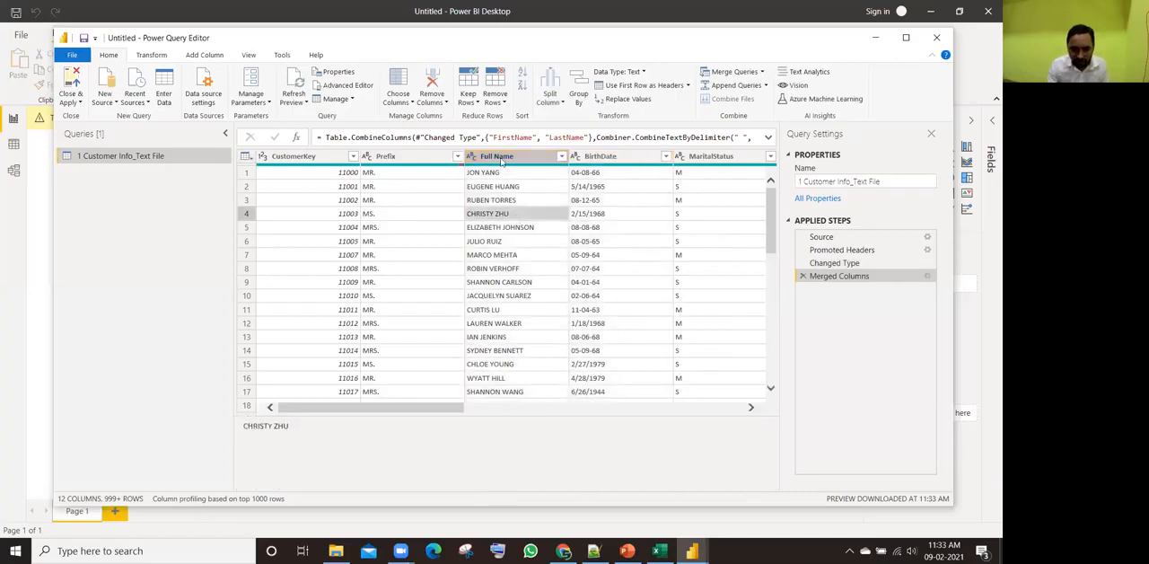
# Step: Examine the letter case of the merged customer names in the Full Name column across several rows
pyautogui.click(484, 173)
pyautogui.click(489, 187)
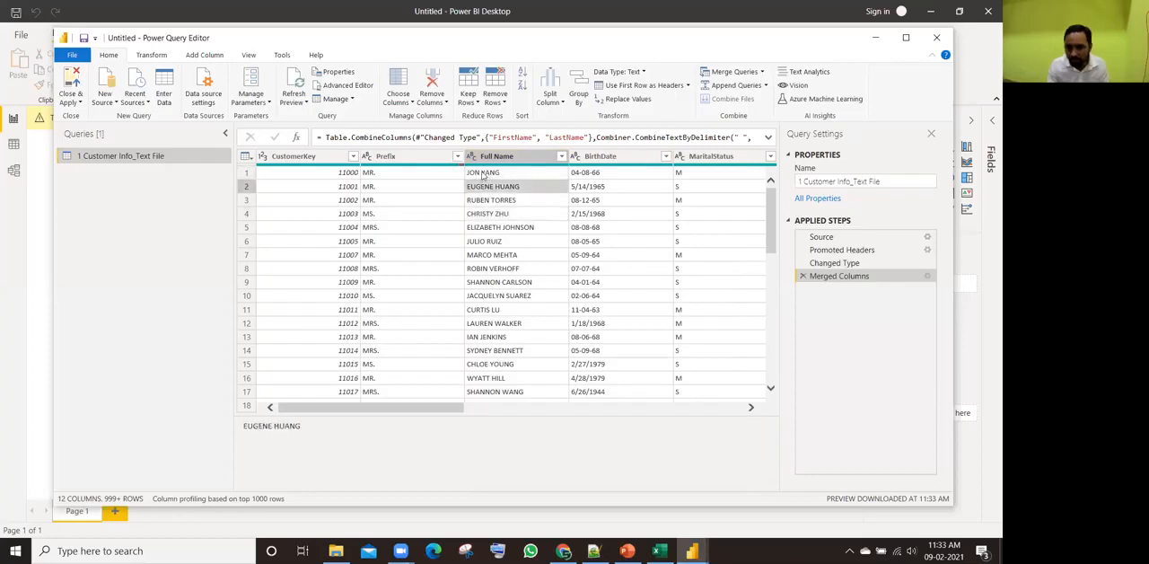
pyautogui.click(485, 200)
pyautogui.click(485, 215)
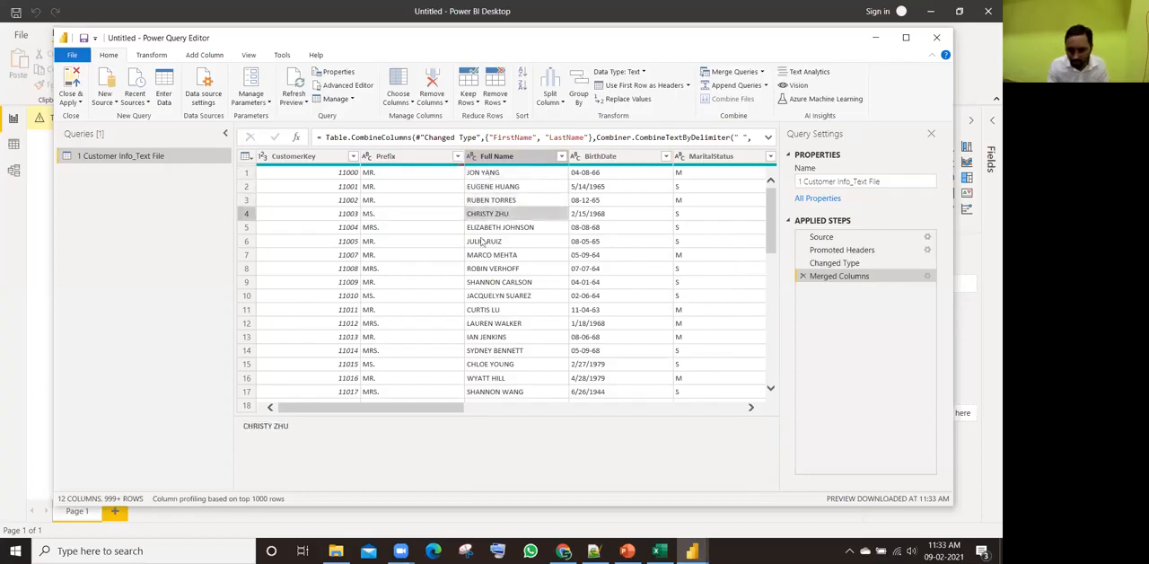
pyautogui.click(482, 242)
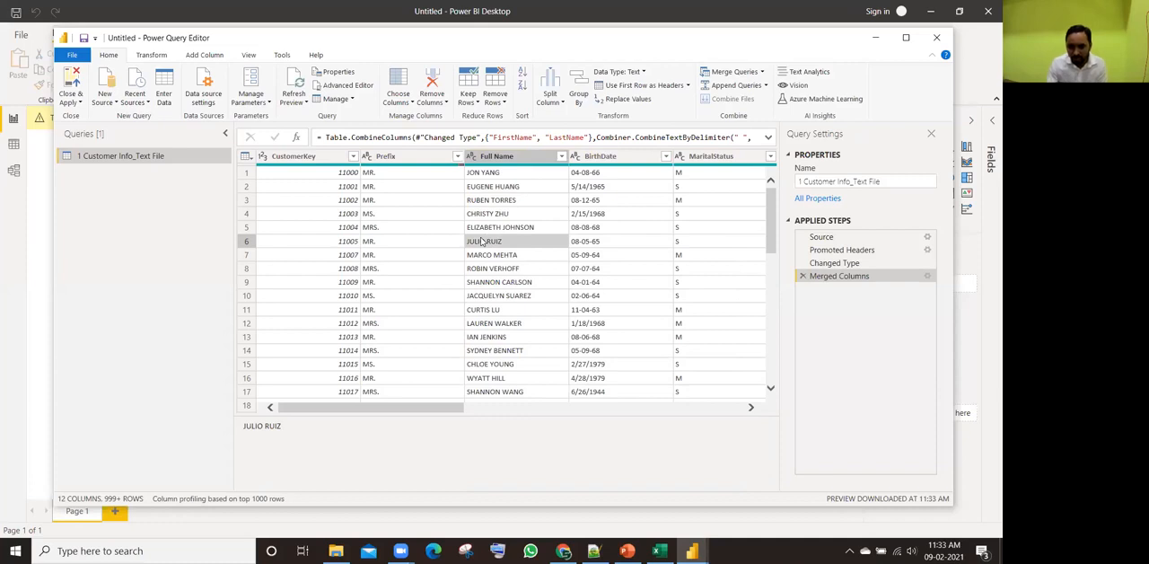
pyautogui.click(490, 172)
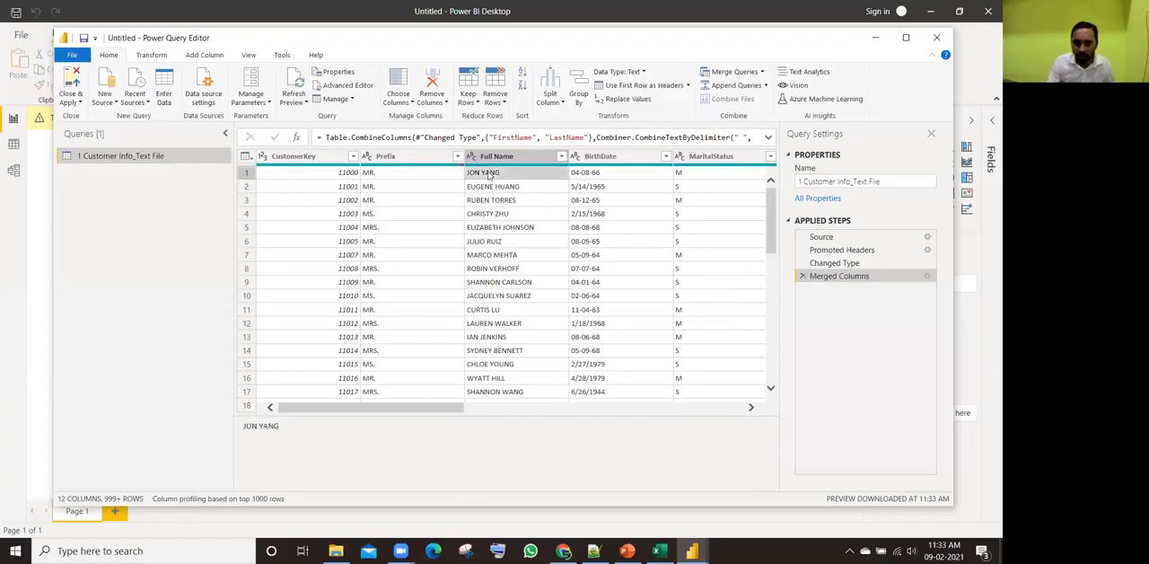
pyautogui.click(486, 189)
pyautogui.click(481, 230)
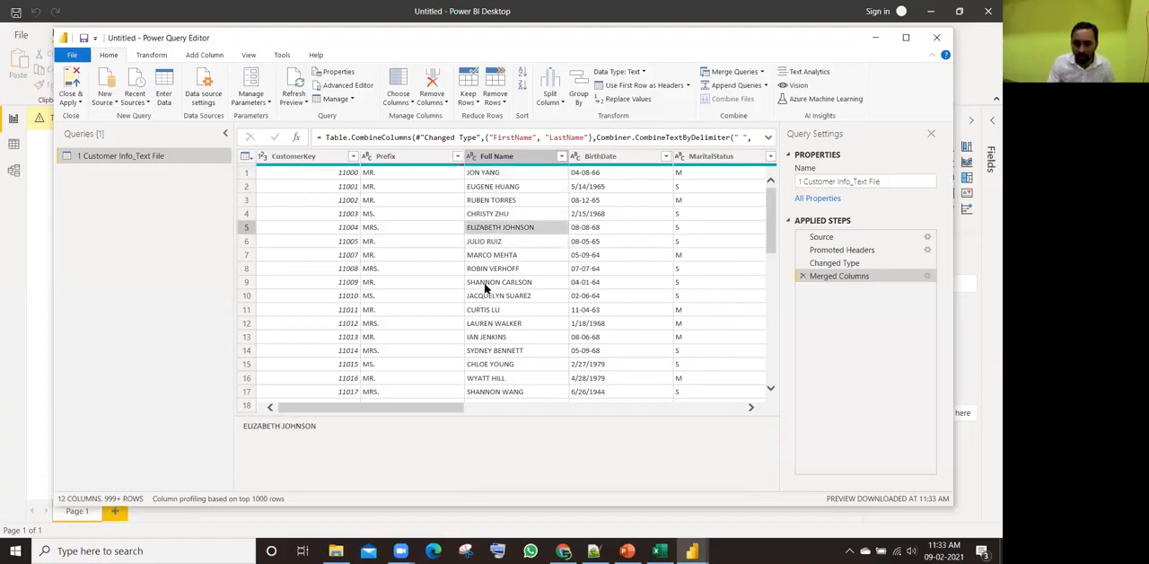
pyautogui.click(486, 285)
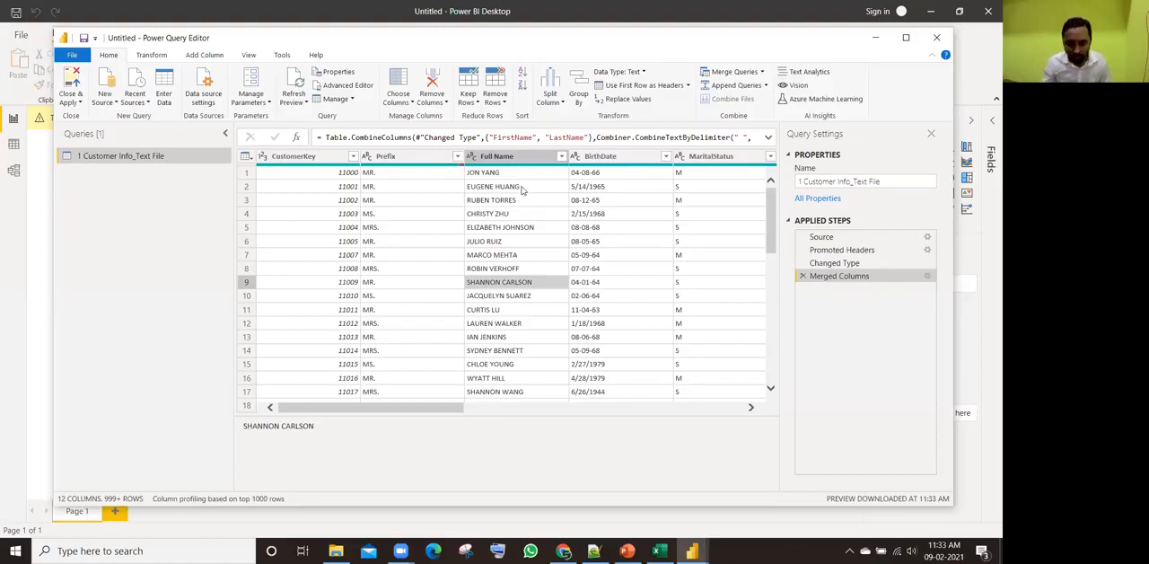
# Step: Transform the Full Name column with Capitalize Each Word
pyautogui.click(516, 159)
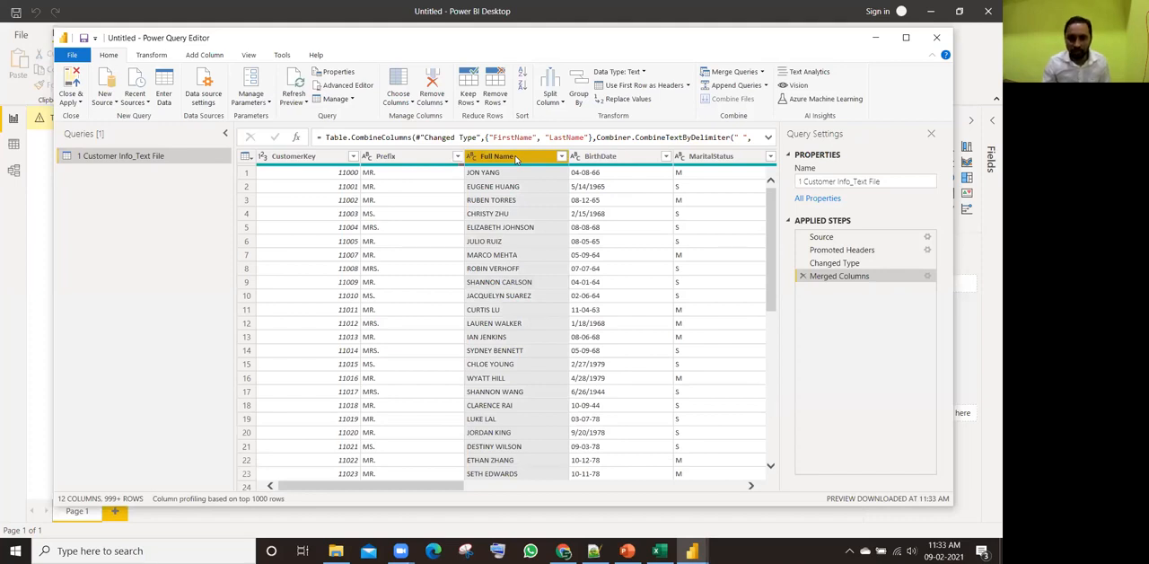
pyautogui.rightClick(516, 159)
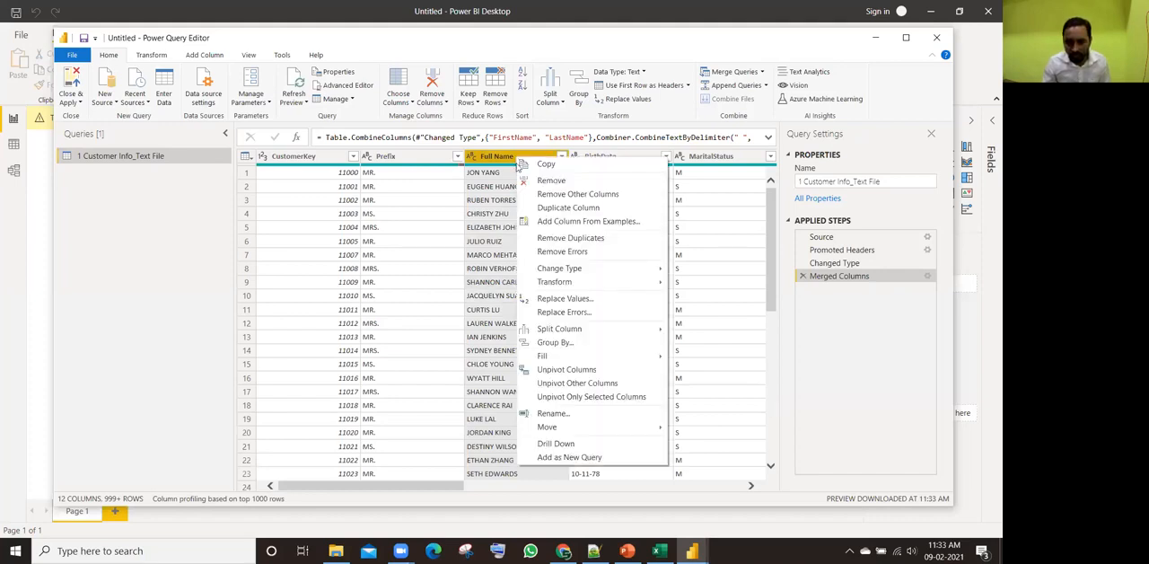
pyautogui.moveTo(543, 282)
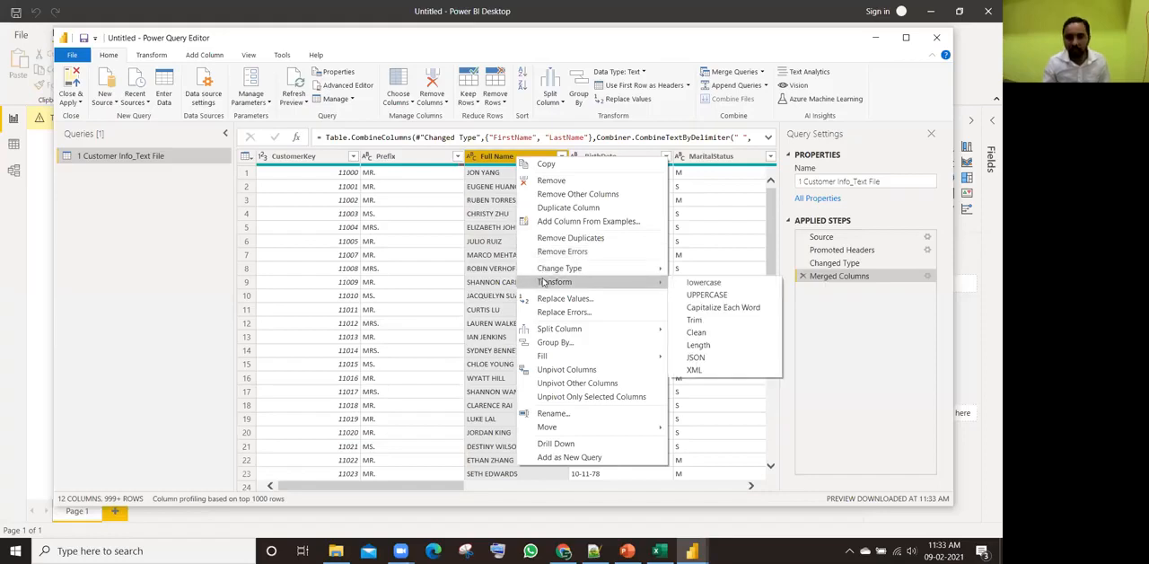
pyautogui.click(700, 309)
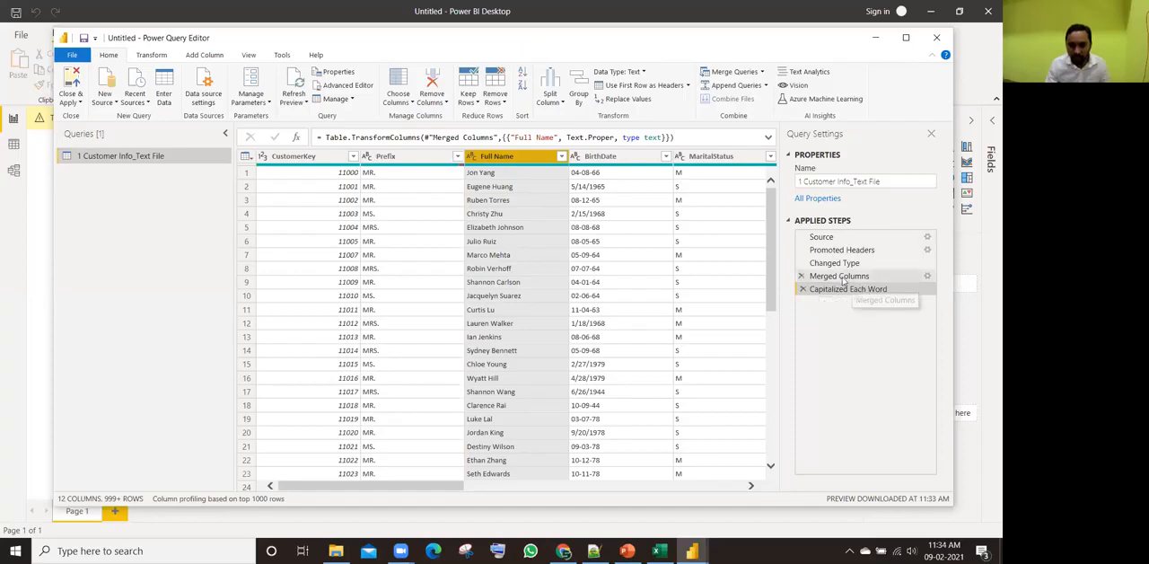
# Step: Review the query's state at each applied step, from Source through Promoted Headers, Changed Type and Merged Columns to Capitalized Each Word
pyautogui.click(842, 277)
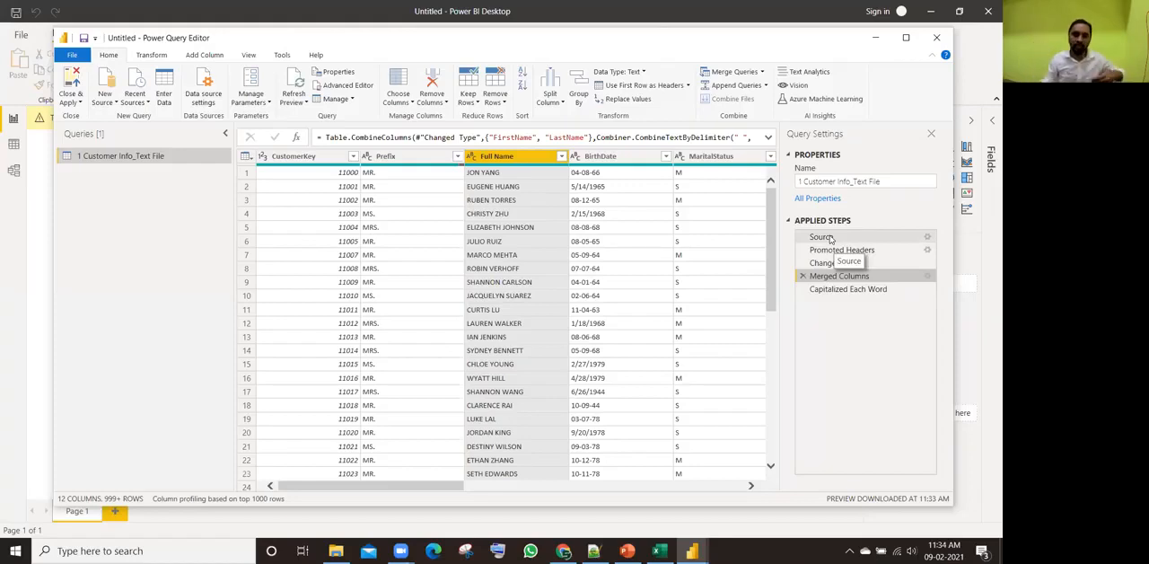
pyautogui.click(830, 238)
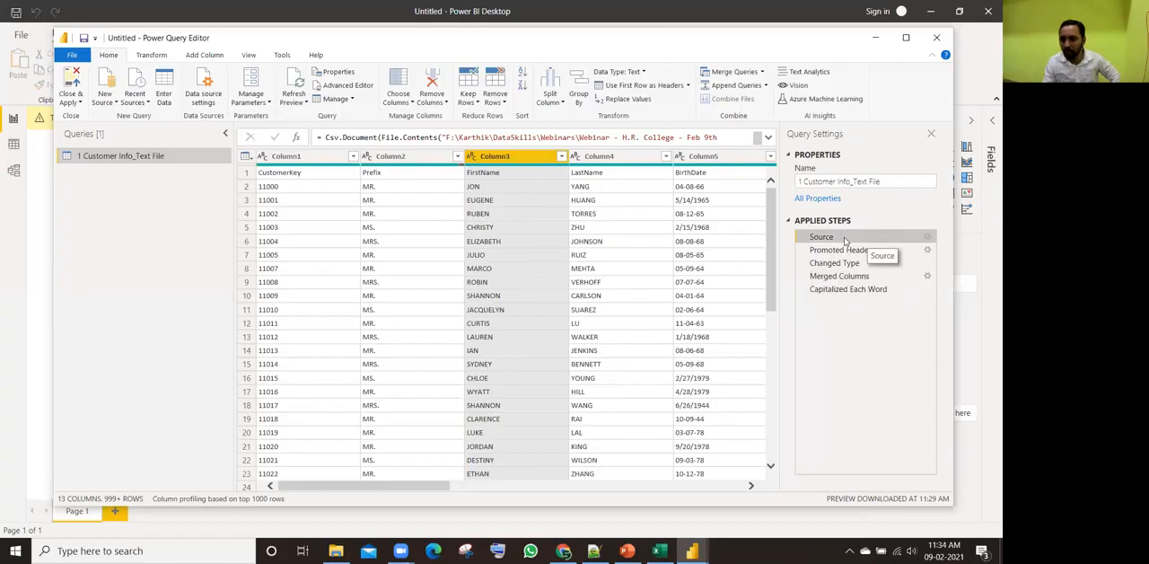
pyautogui.click(838, 251)
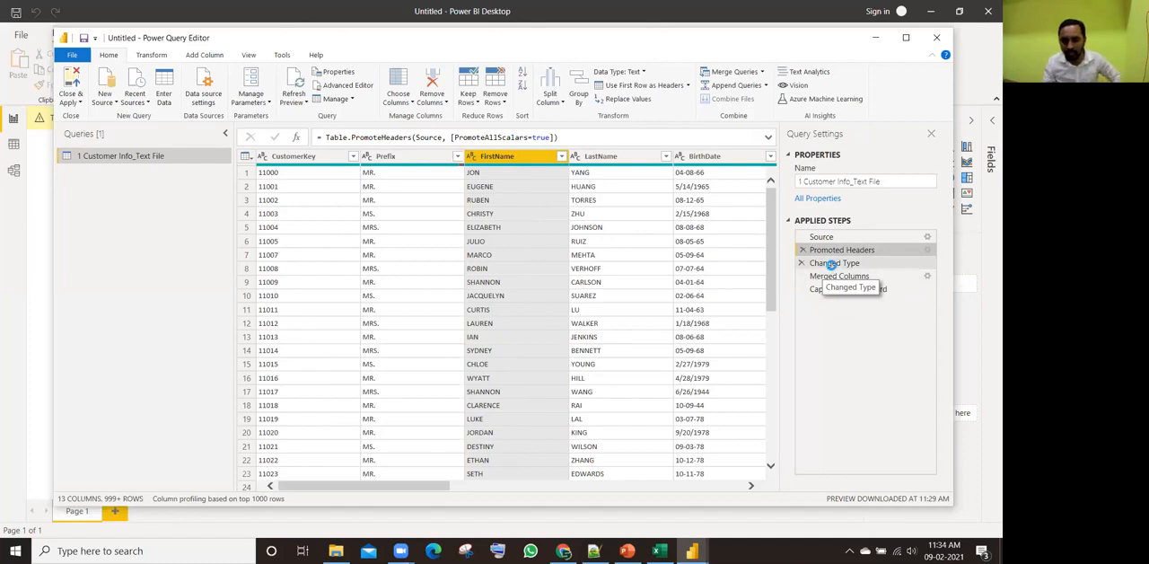
pyautogui.click(833, 264)
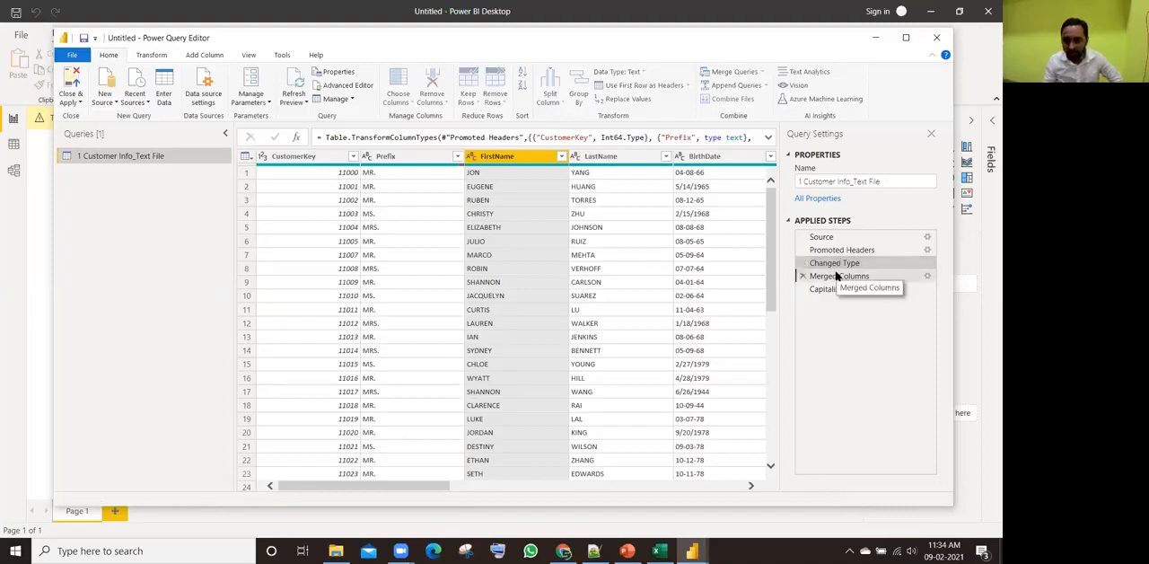
pyautogui.click(834, 278)
pyautogui.click(833, 289)
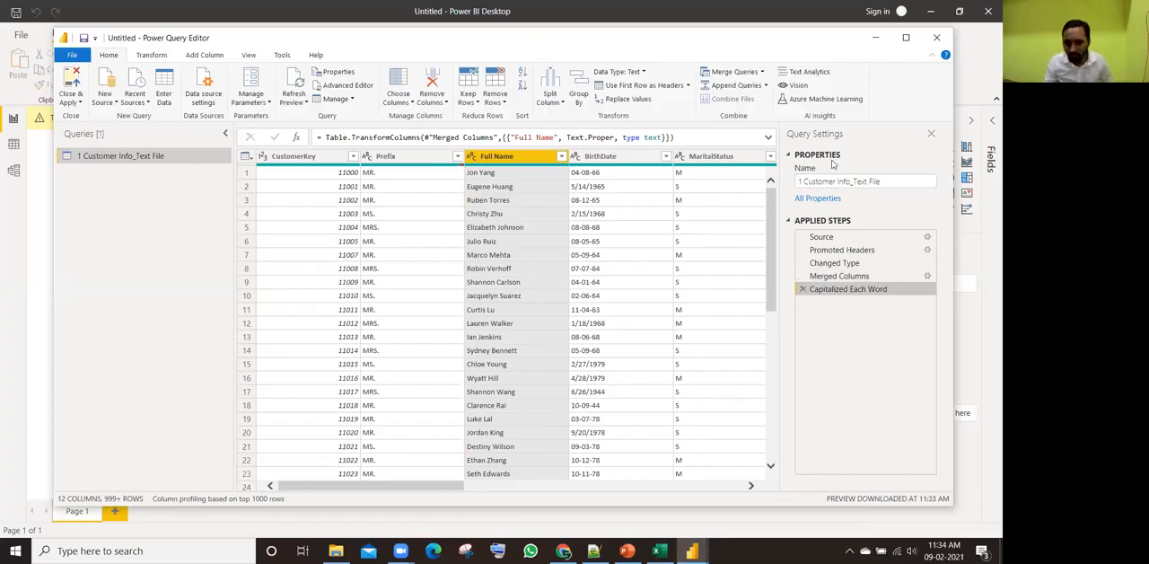
# Step: Rename the customer info query as 1_GetDatafrom_TextFile
pyautogui.moveTo(887, 185); pyautogui.dragTo(798, 190)
pyautogui.press('BackSpace')
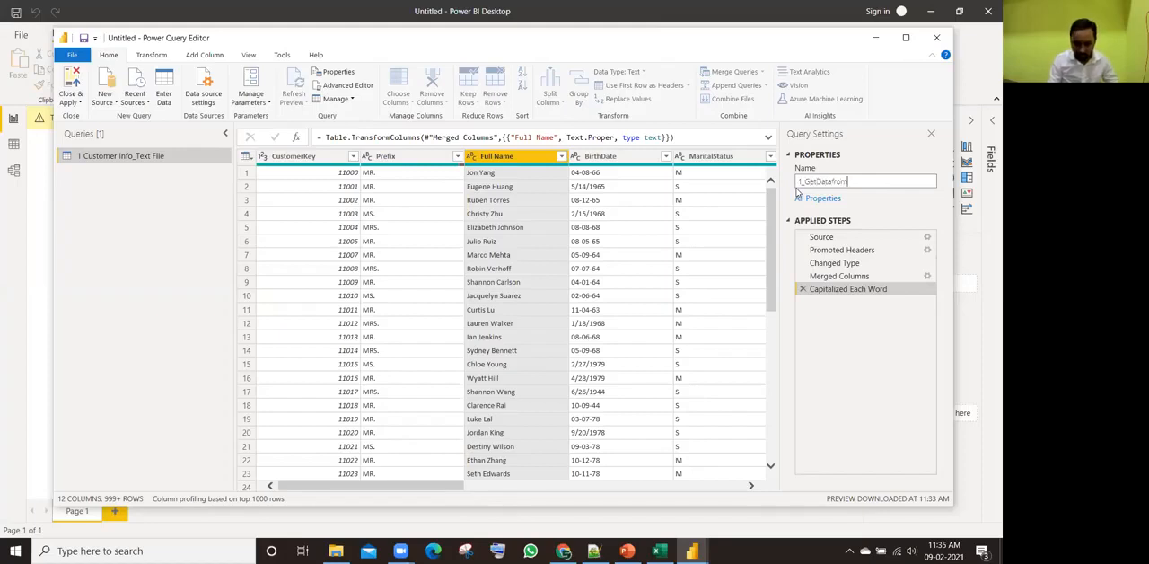
pyautogui.write('extFile')
pyautogui.press('Return')
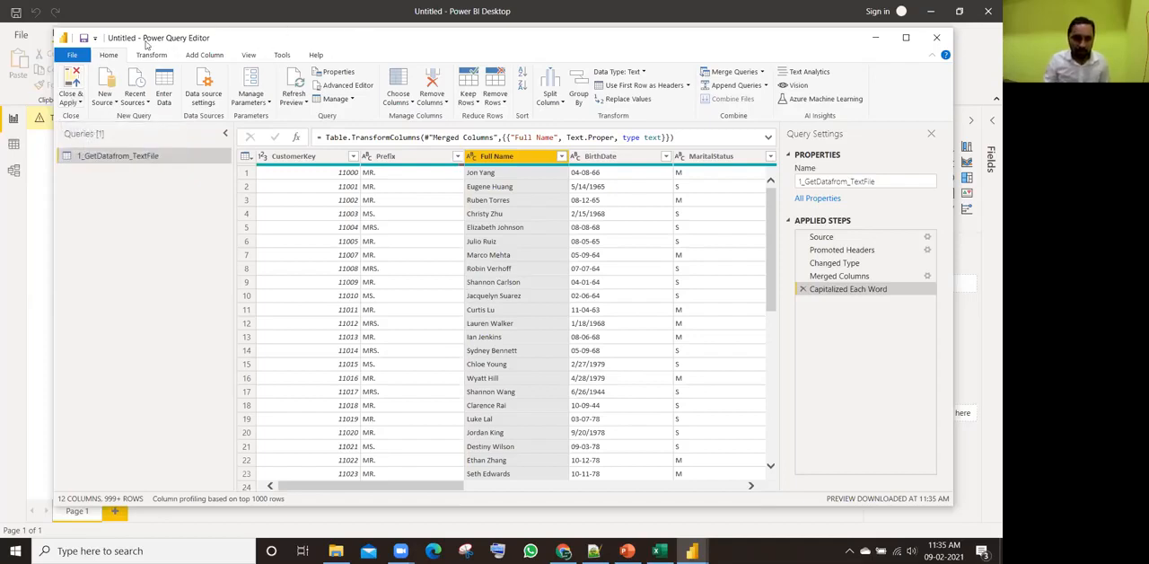
# Step: Close the Power Query Editor applying the changes, and review the loaded table's rows and field list
pyautogui.click(76, 86)
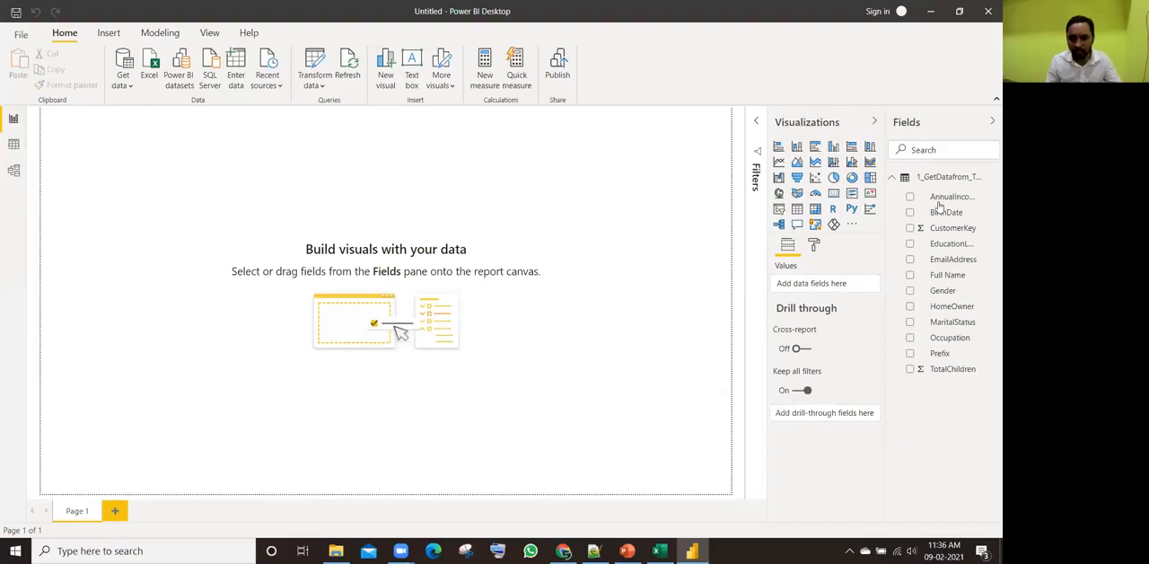
pyautogui.click(13, 144)
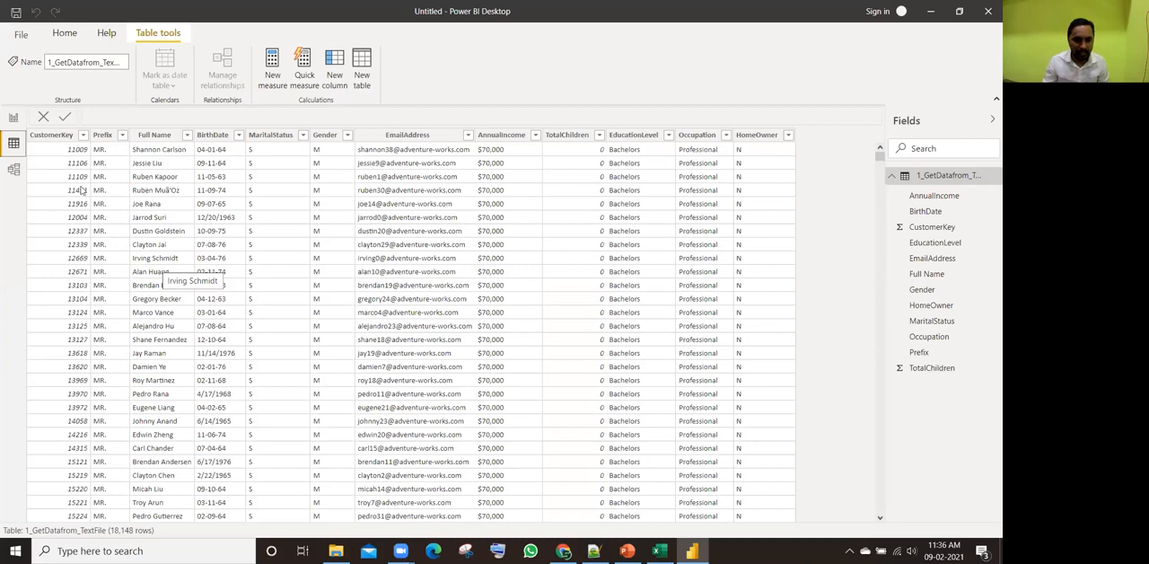
pyautogui.click(13, 119)
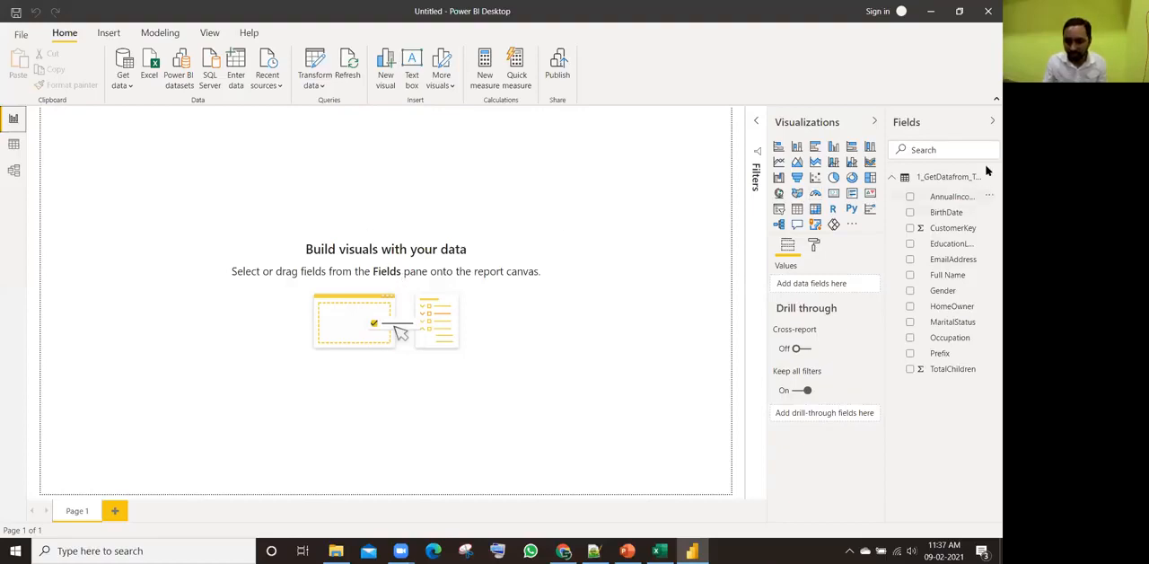
pyautogui.click(916, 184)
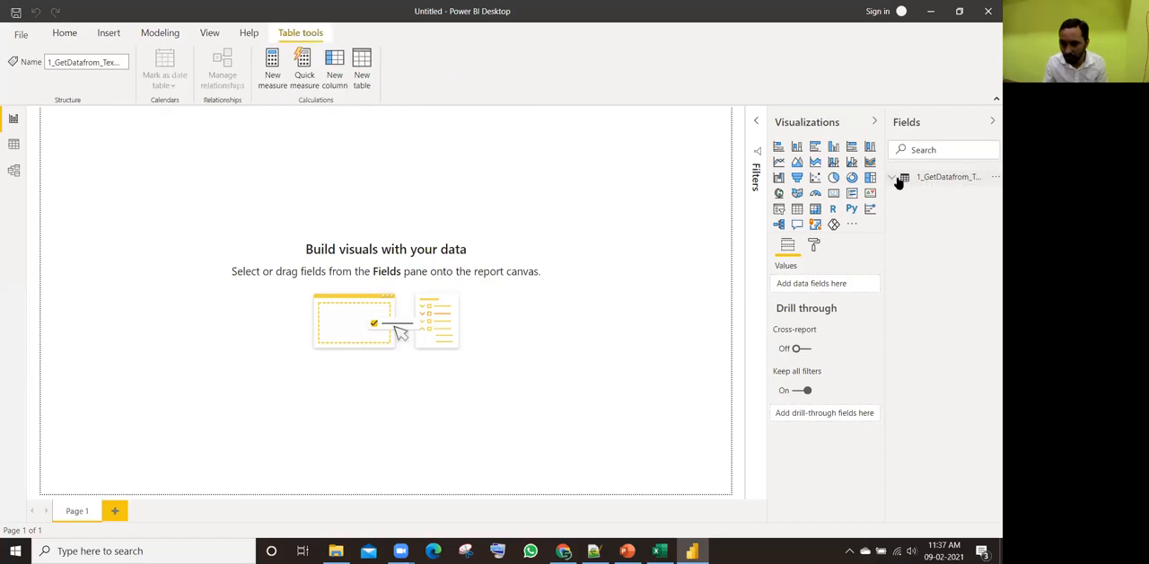
pyautogui.click(898, 180)
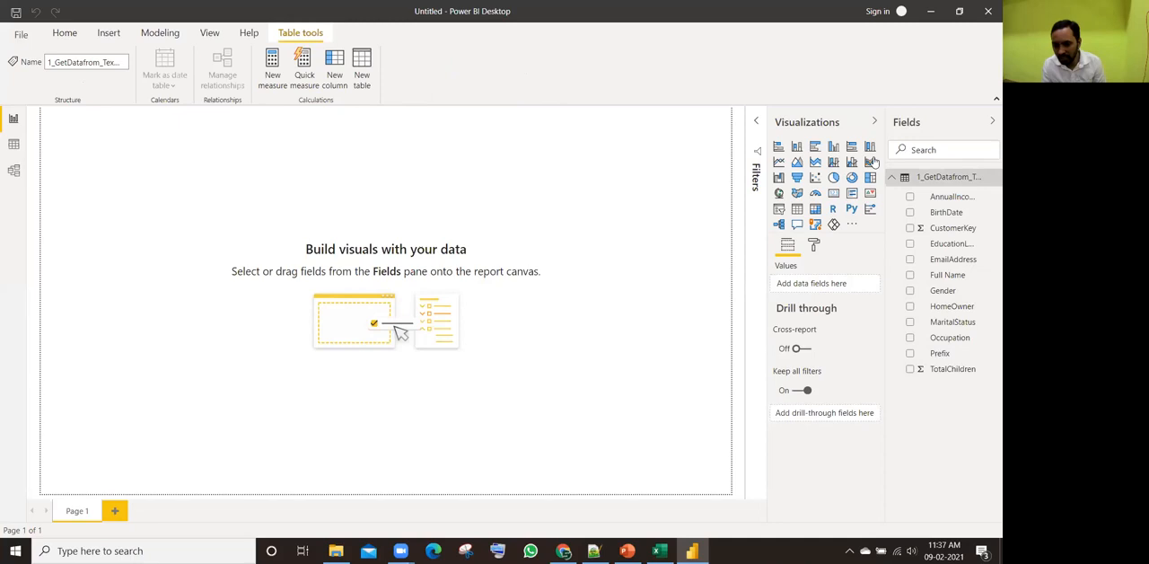
# Step: Build a trial table visual of TotalChildren by Gender on the report page and delete it again
pyautogui.click(938, 291)
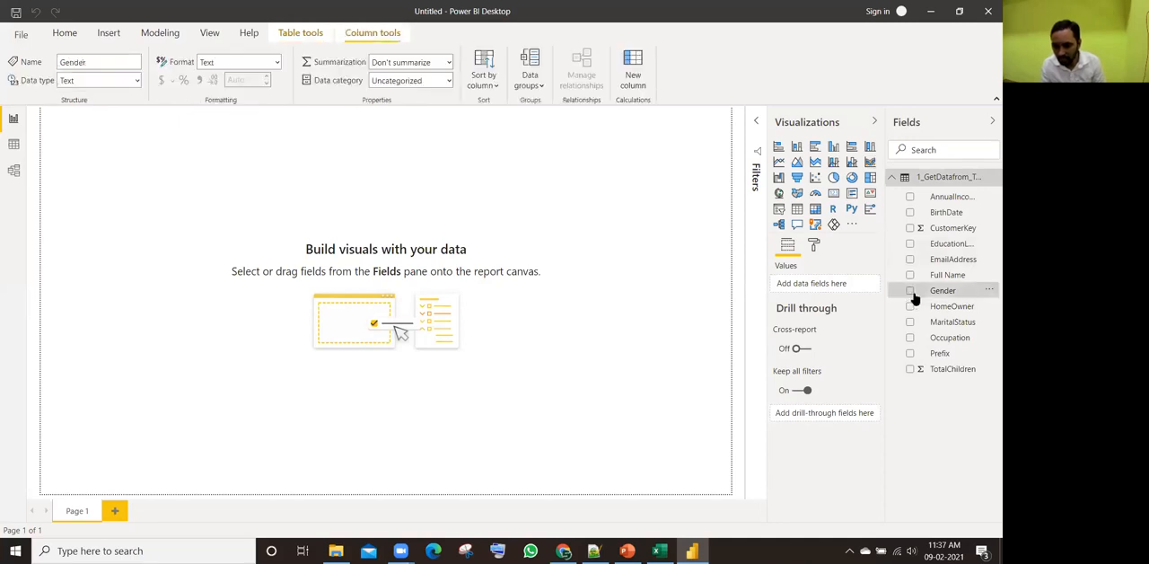
pyautogui.click(911, 291)
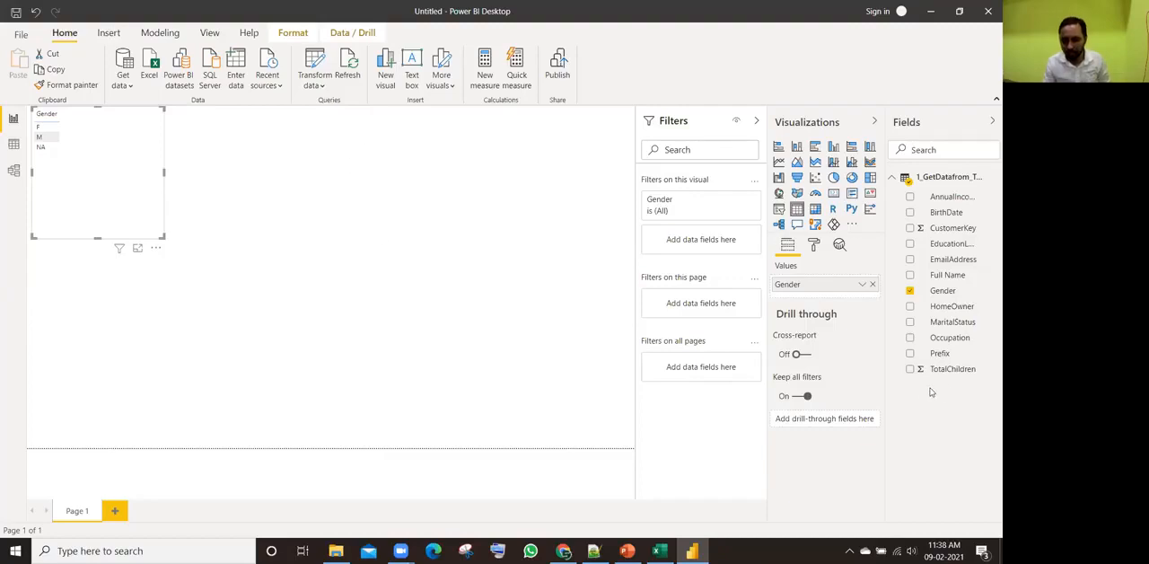
pyautogui.click(910, 370)
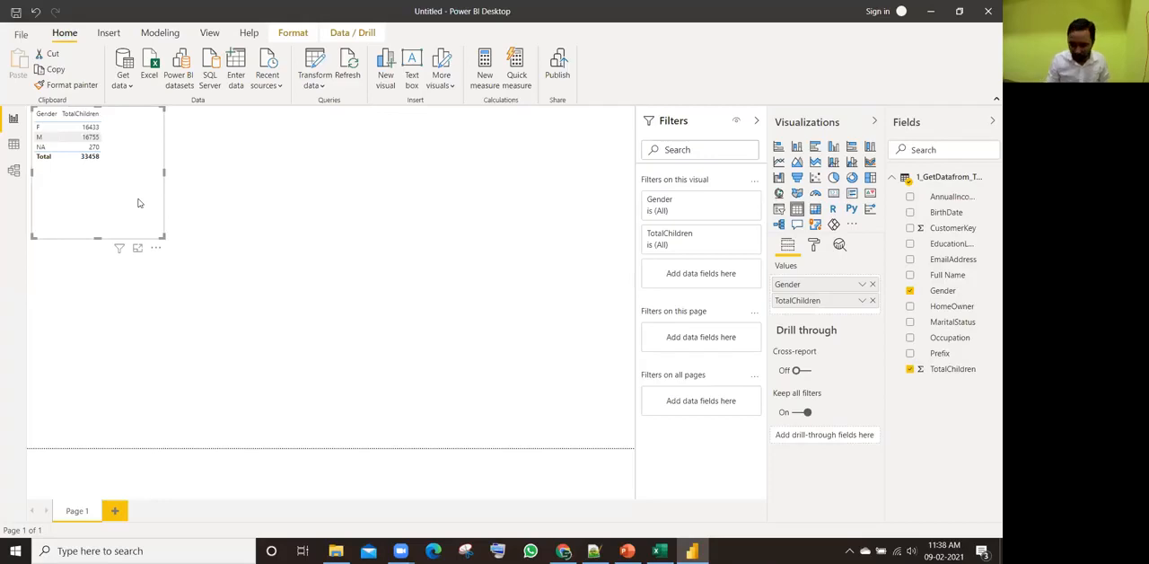
pyautogui.press('Delete')
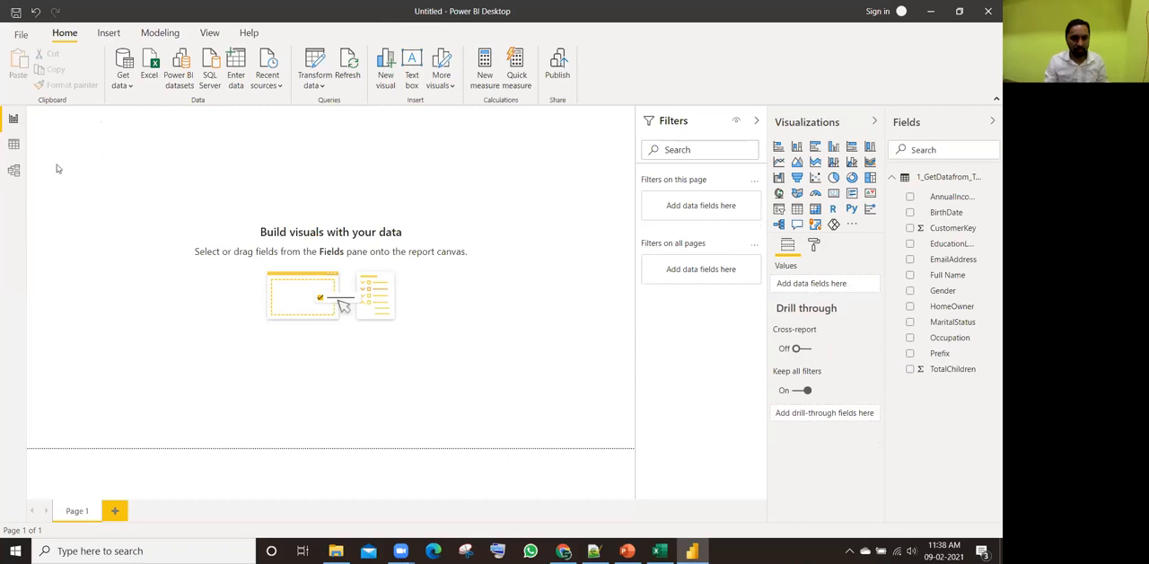
pyautogui.click(14, 145)
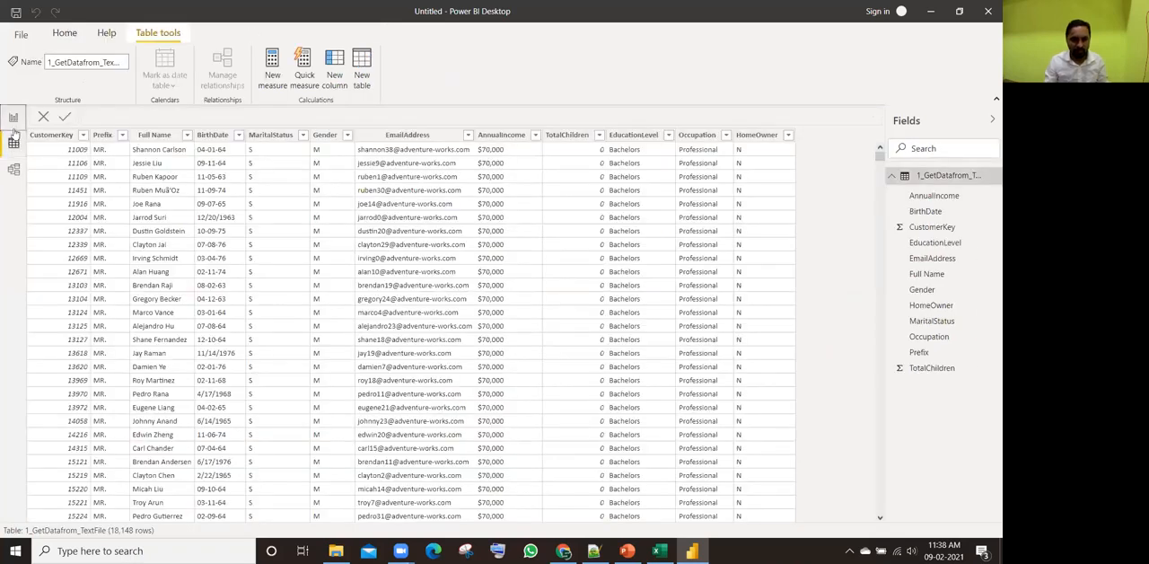
pyautogui.click(14, 117)
# Step: Switch to the Raw Data Files folder, open 2 Split Data Excel File.xlsx in Excel and enable its editing and content
pyautogui.hotkey('alt', 'Tab')
pyautogui.hotkey('alt', 'Tab')
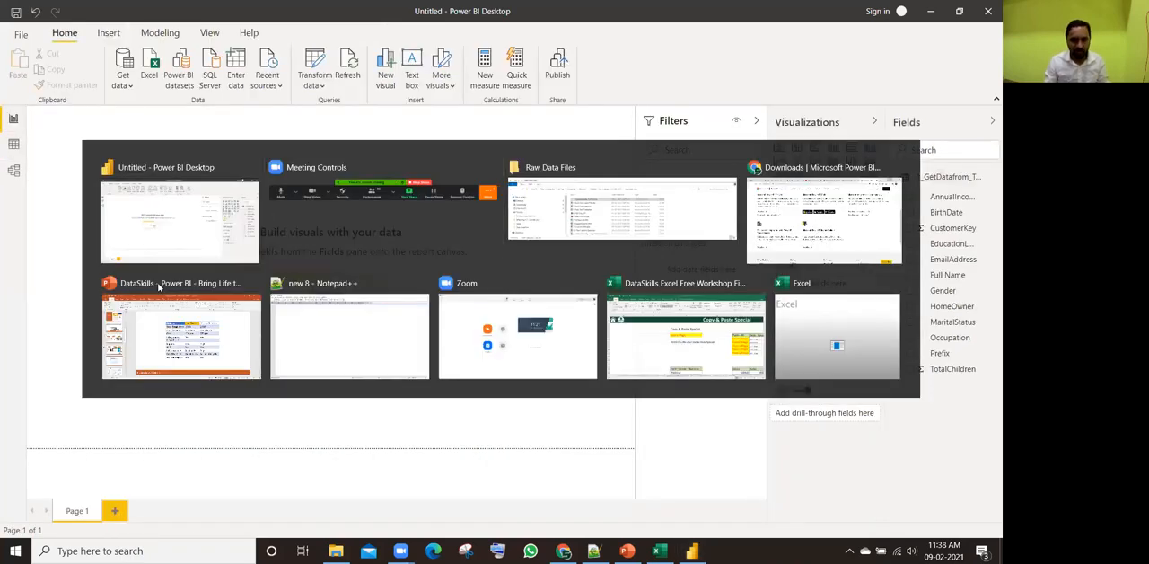
pyautogui.click(372, 139)
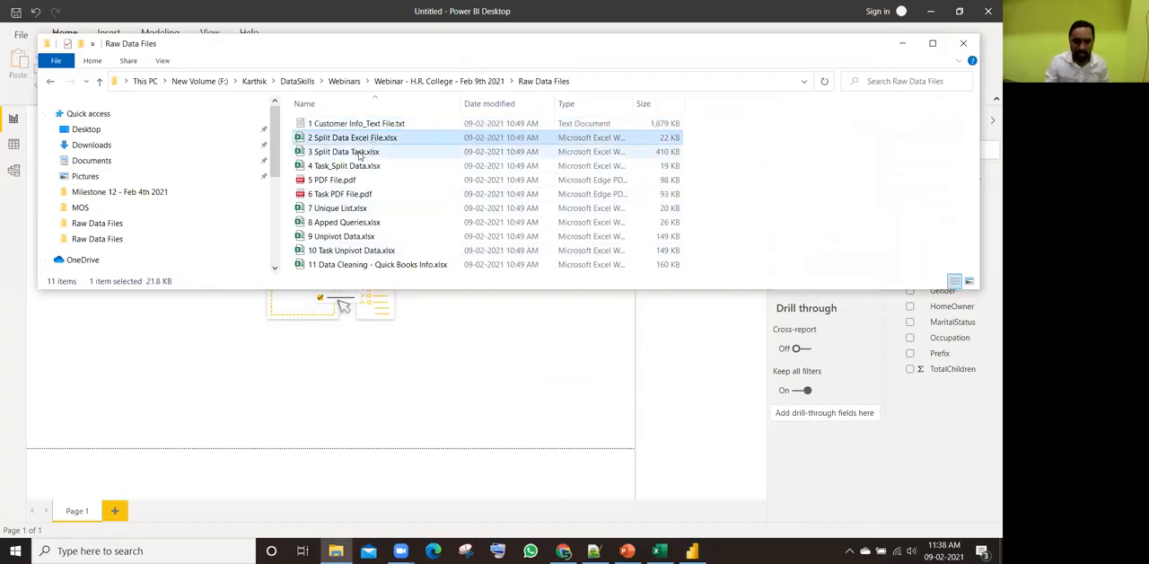
pyautogui.click(360, 152)
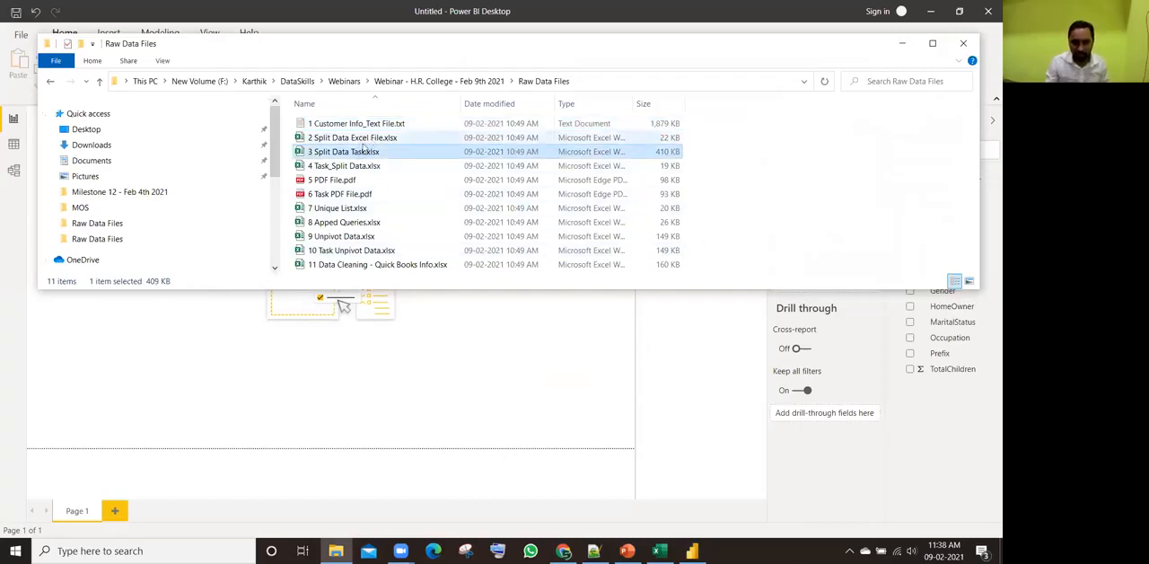
pyautogui.click(363, 139)
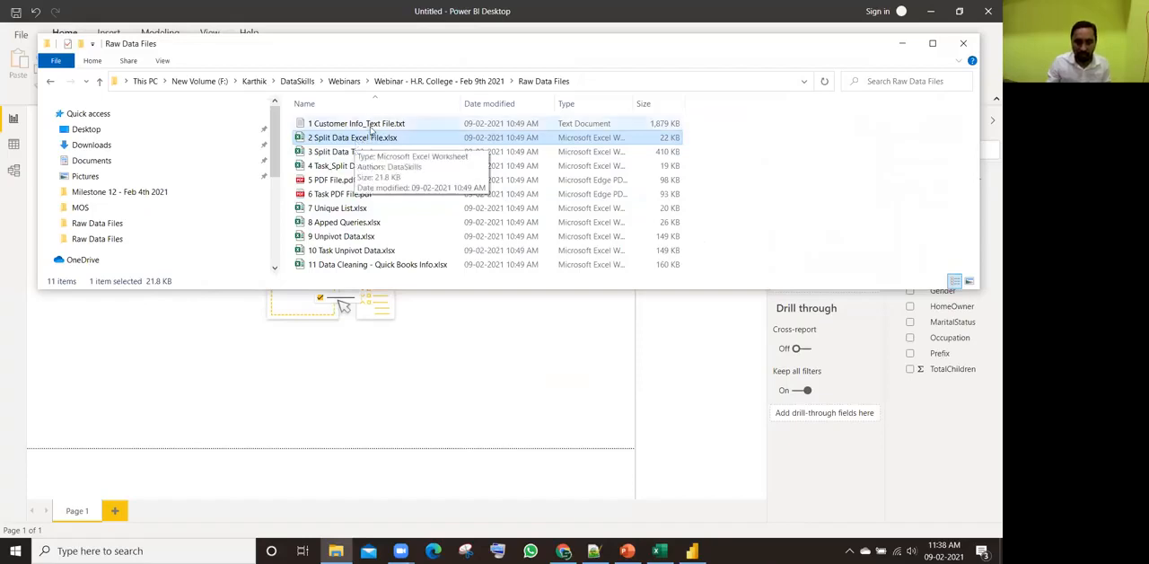
pyautogui.click(367, 126)
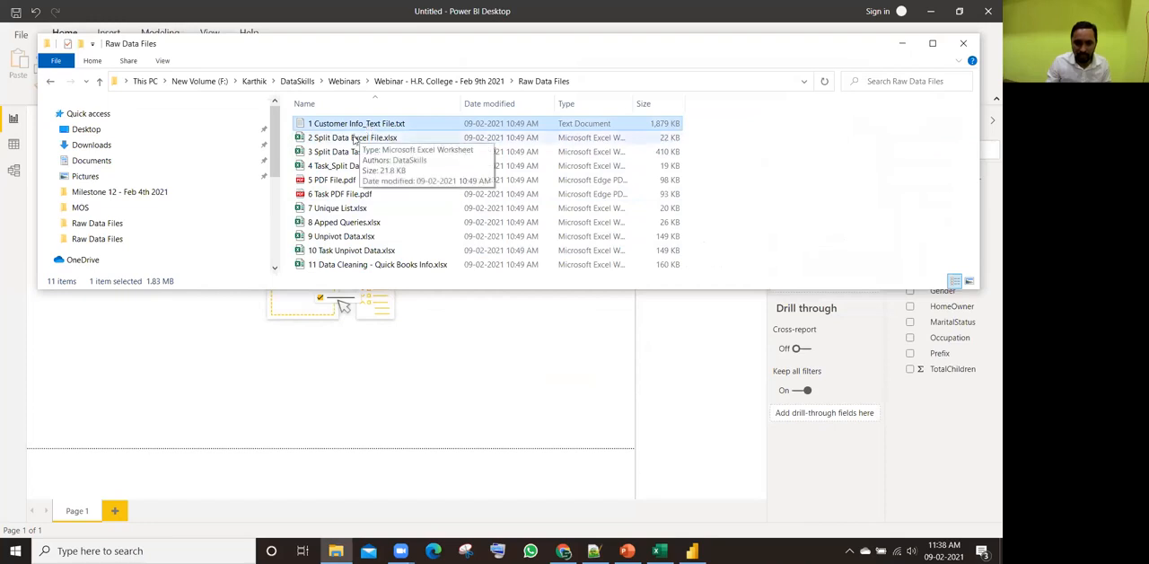
pyautogui.click(355, 139)
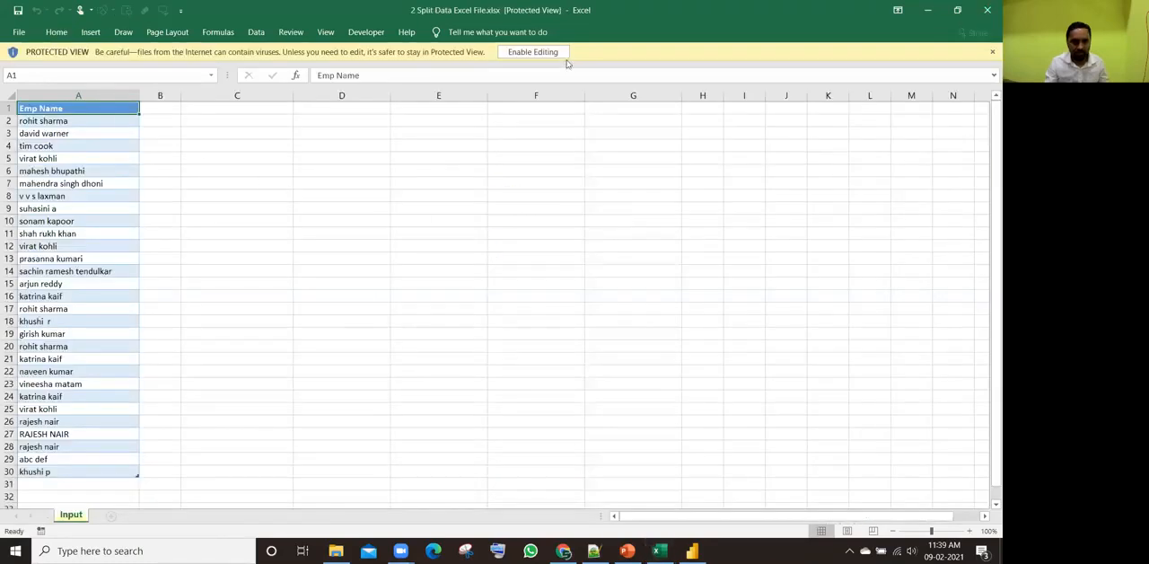
pyautogui.click(537, 52)
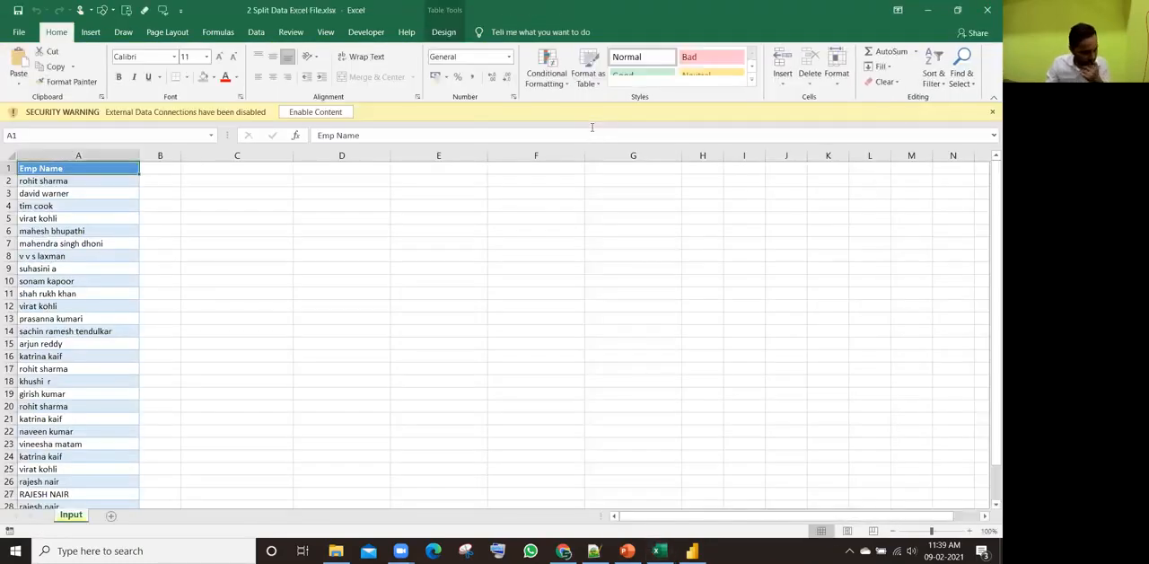
pyautogui.click(314, 113)
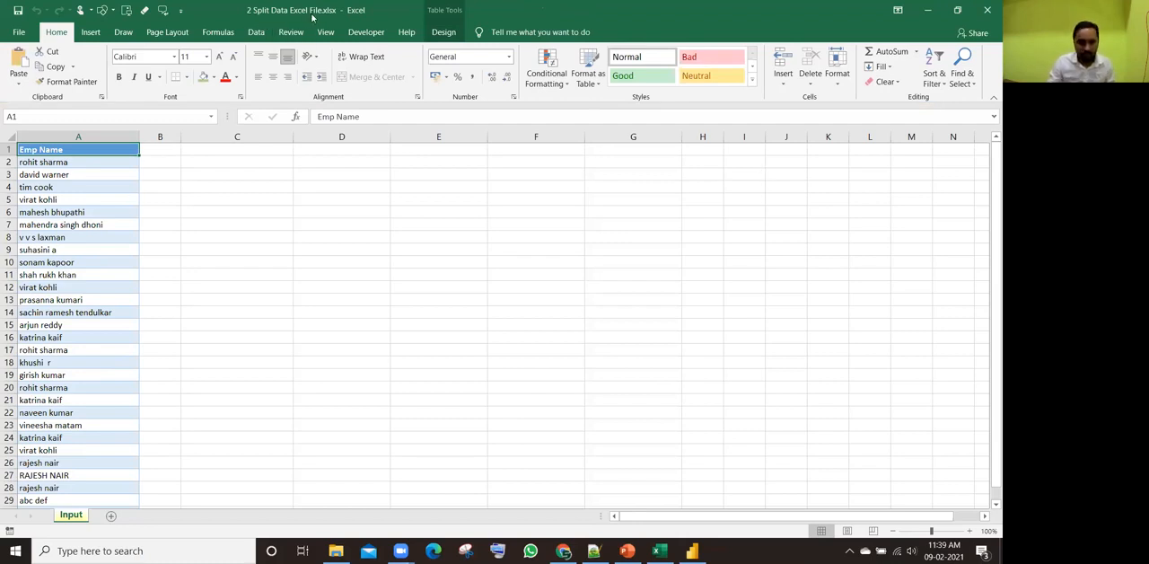
# Step: Examine the Emp Name entries from the first rows down to the end of the list
pyautogui.click(49, 175)
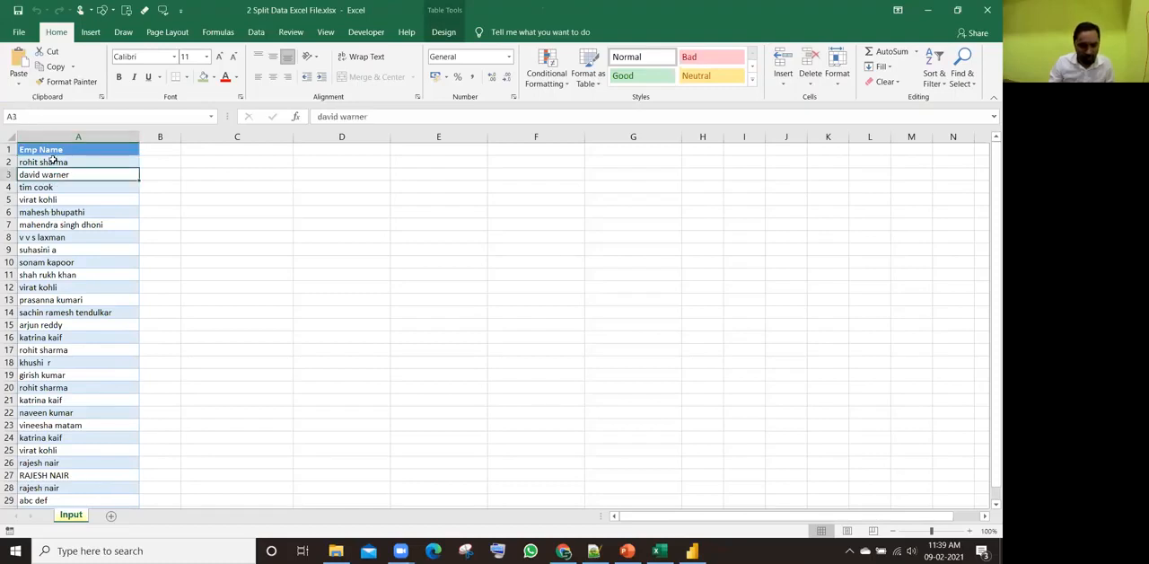
pyautogui.click(56, 237)
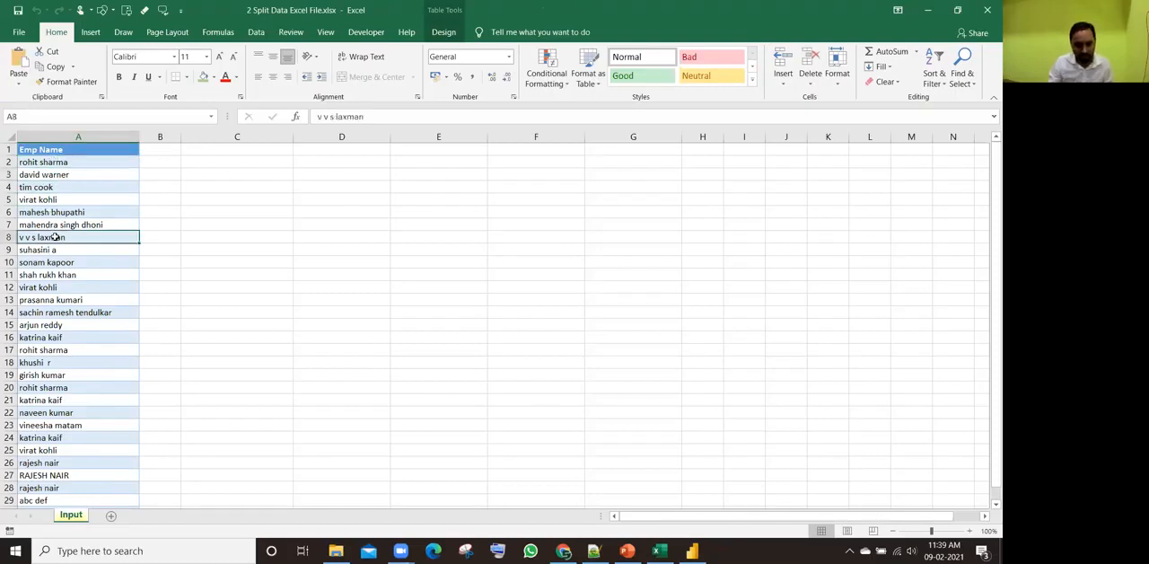
pyautogui.hotkey('ctrl', 'Down')
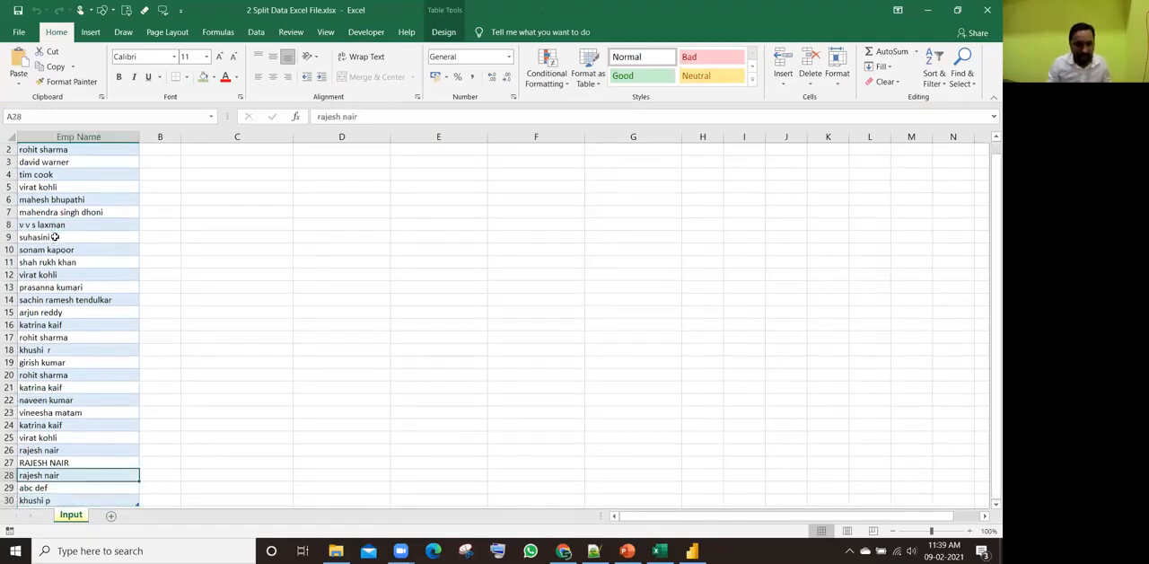
pyautogui.hotkey('ctrl', 'Up')
# Step: Compare the two-part names with the four-part name in row 8, checking how many empty columns each part would need
pyautogui.click(63, 163)
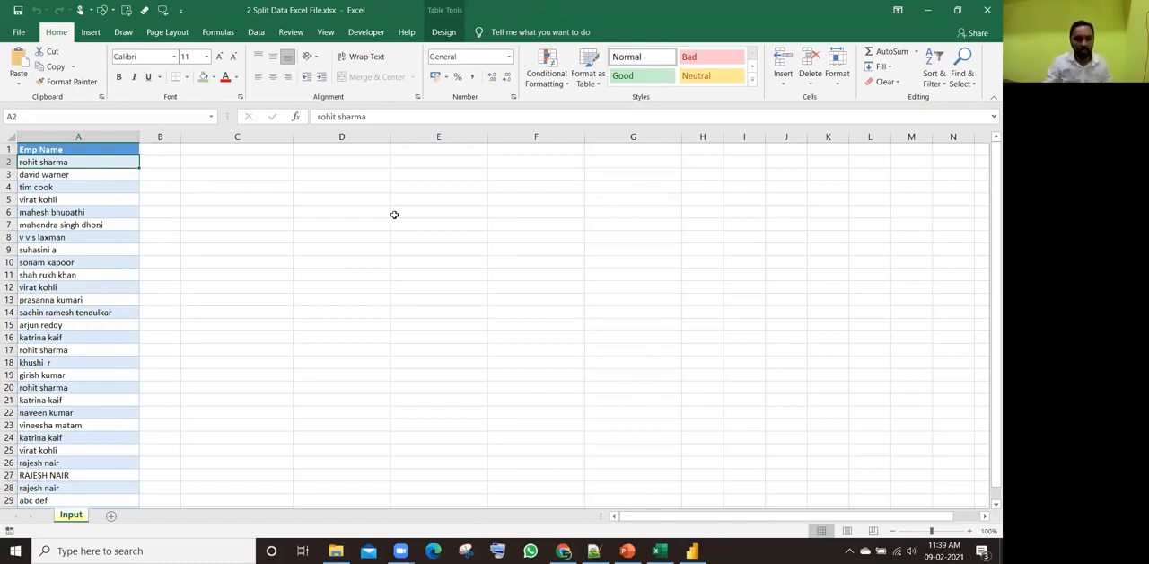
pyautogui.click(152, 163)
pyautogui.click(204, 161)
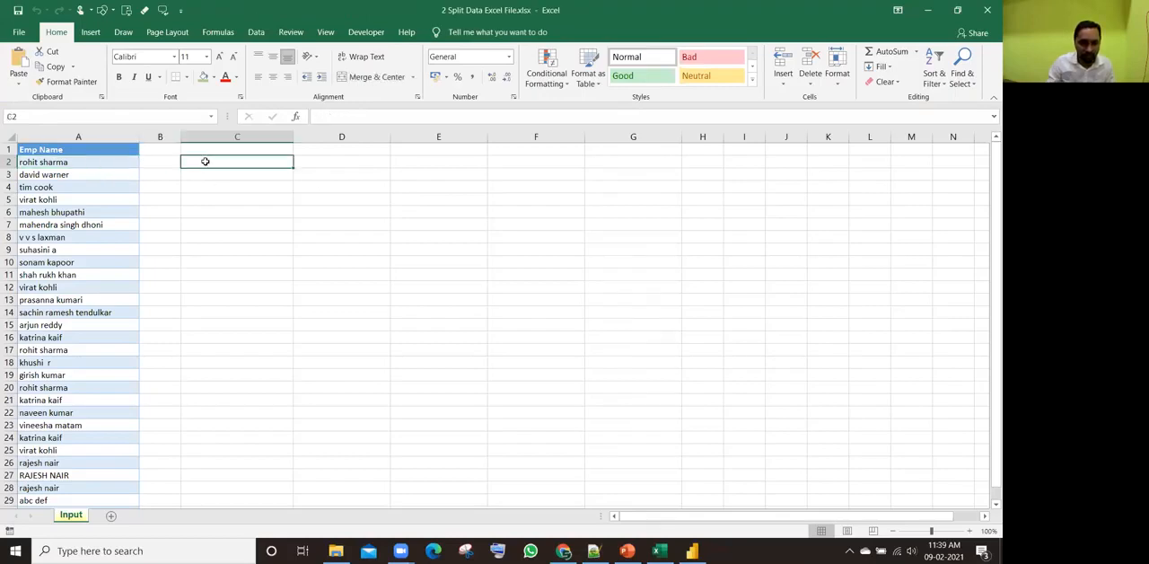
pyautogui.click(67, 176)
pyautogui.click(204, 174)
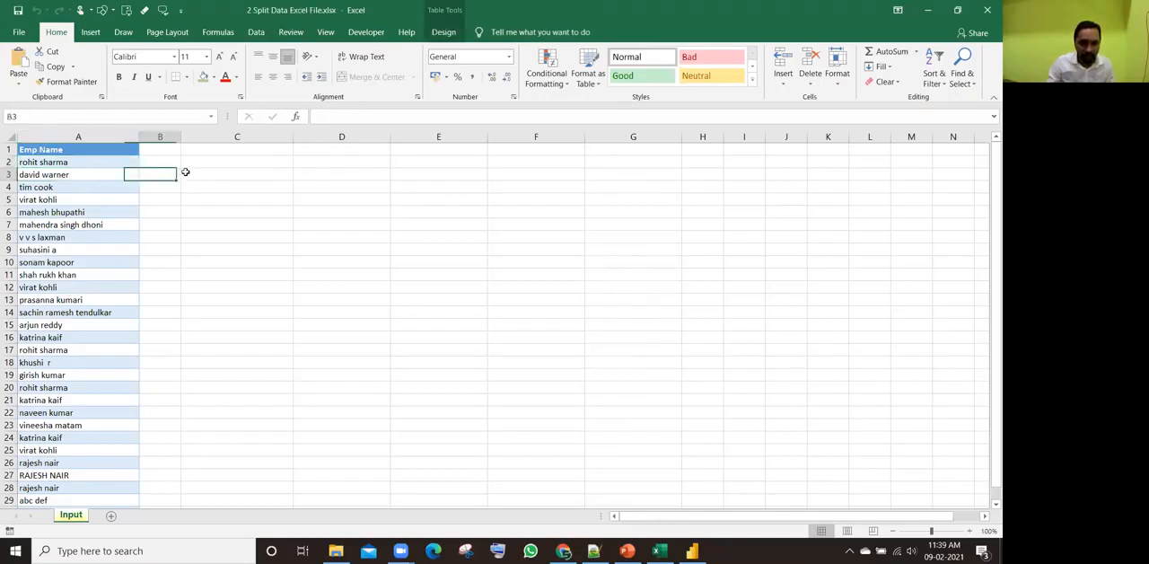
pyautogui.click(76, 237)
pyautogui.click(162, 236)
pyautogui.click(269, 236)
pyautogui.click(350, 236)
pyautogui.click(426, 236)
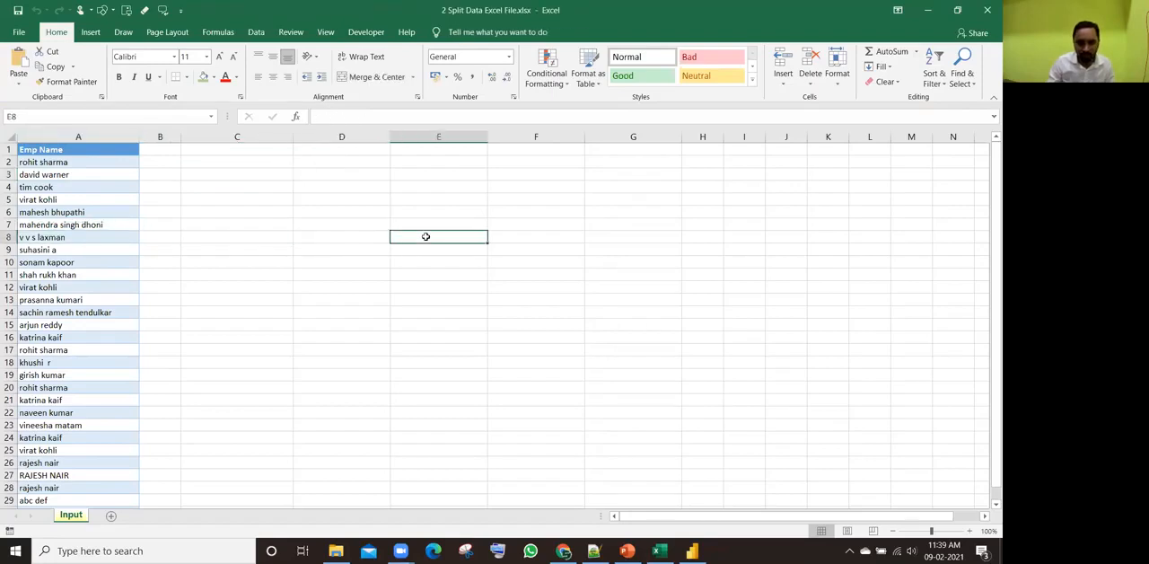
pyautogui.click(85, 175)
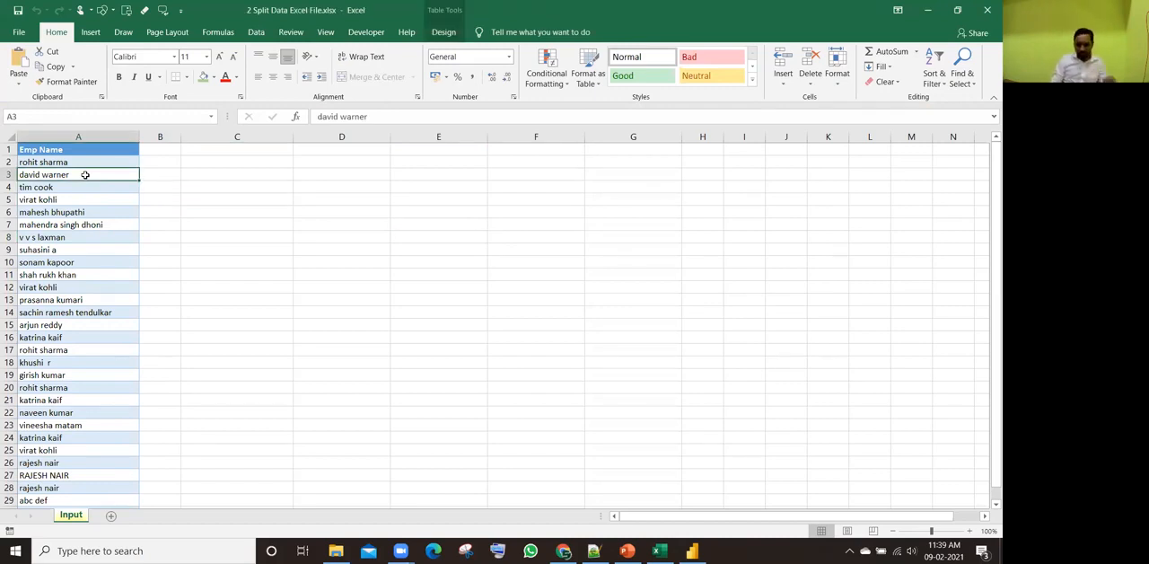
pyautogui.hotkey('ctrl', 'Down')
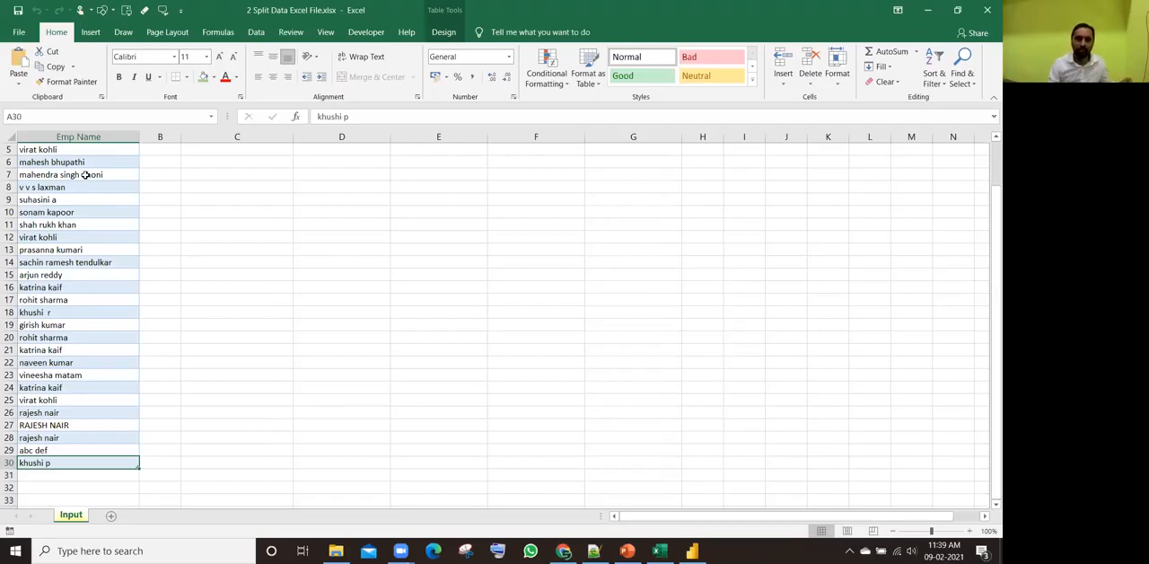
pyautogui.hotkey('ctrl', 'Up')
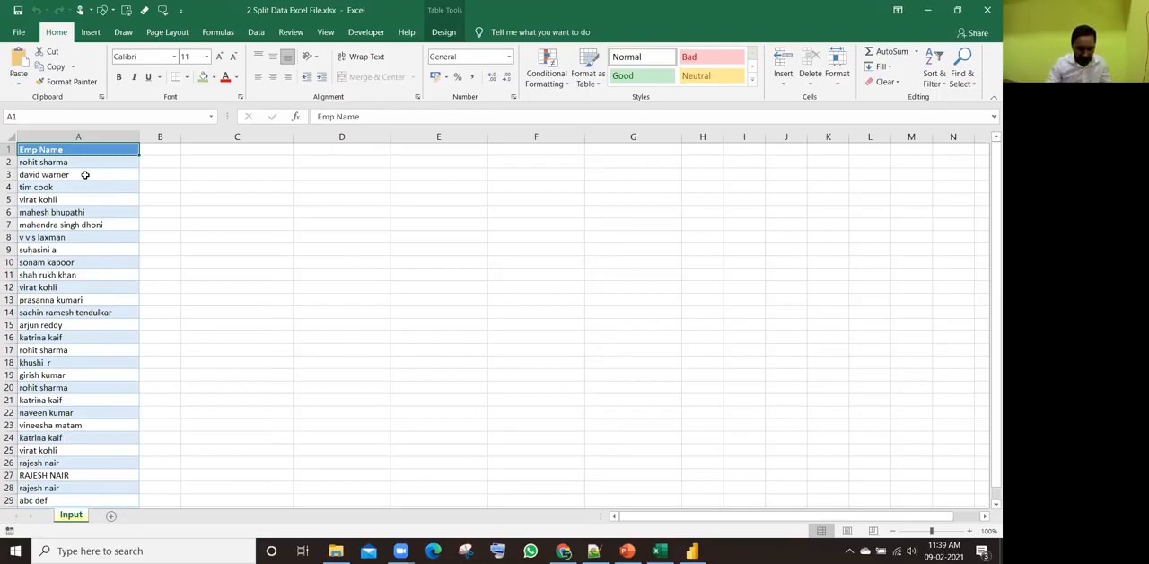
pyautogui.hotkey('ctrl', 'shift', 'Down')
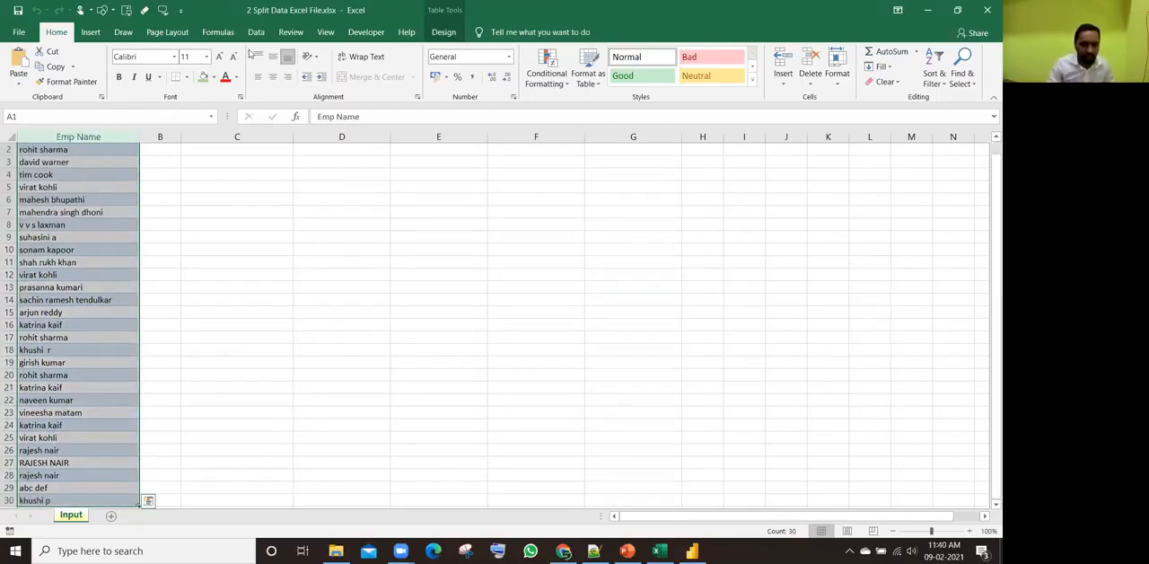
pyautogui.click(256, 31)
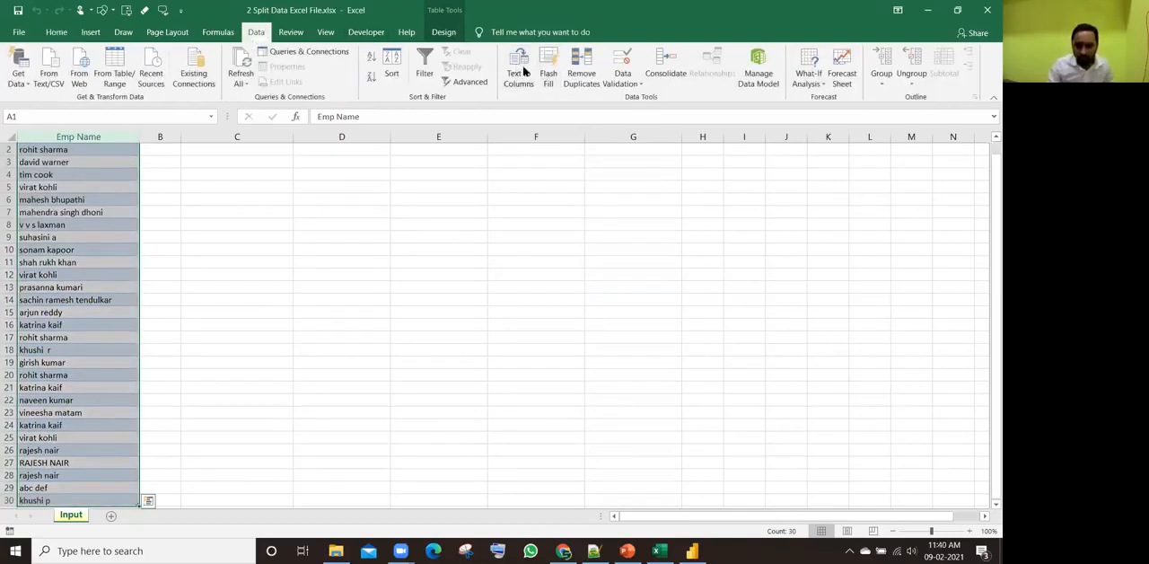
pyautogui.click(525, 71)
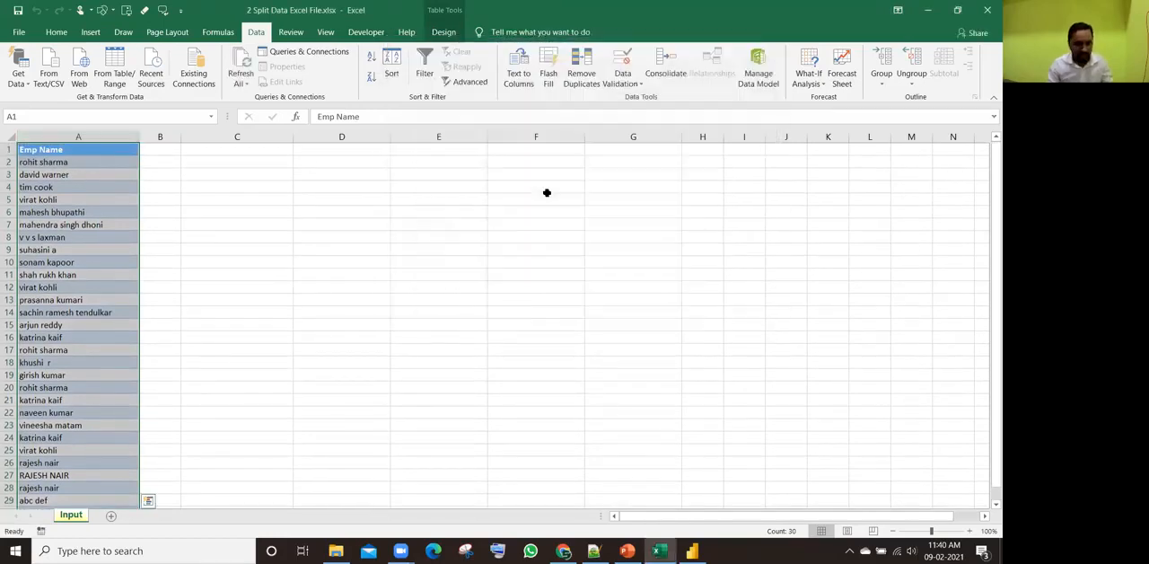
# Step: Copy the whole Emp Name column with its header and paste it at cell D1
pyautogui.hotkey('ctrl', 'shift', 'Up')
pyautogui.hotkey('ctrl', 'shift', 'Down')
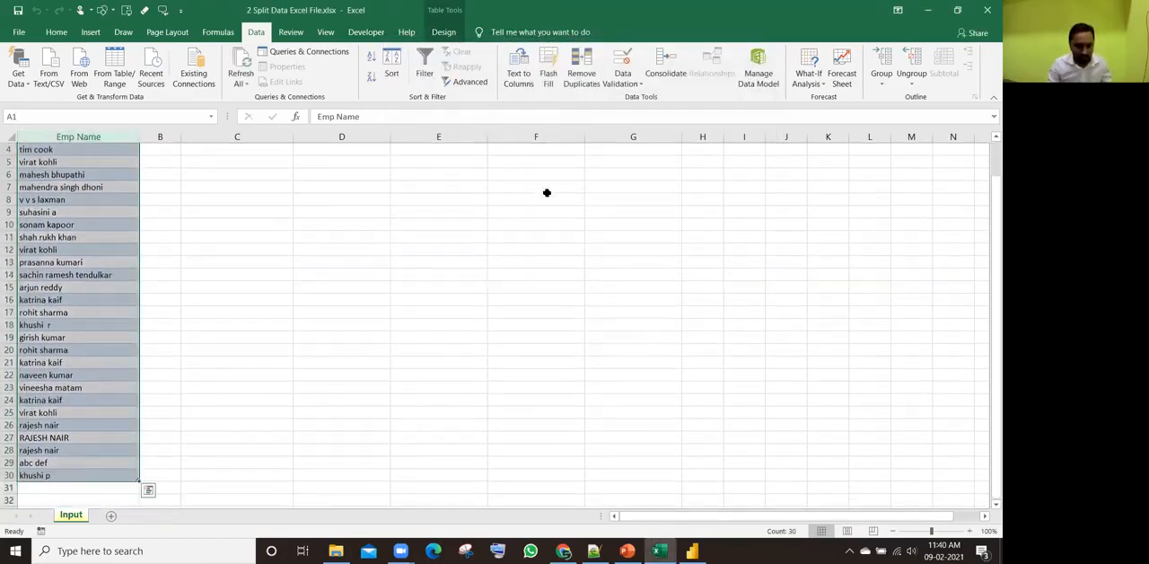
pyautogui.hotkey('ctrl', 'c')
pyautogui.press('Right')
pyautogui.press('Right')
pyautogui.press('Right')
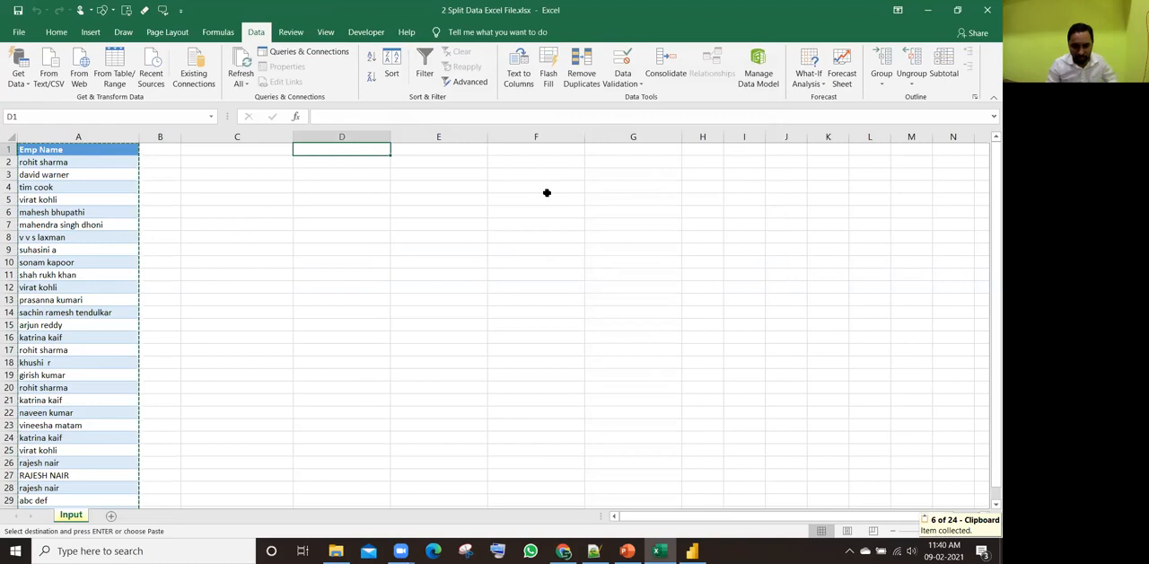
pyautogui.hotkey('ctrl', 'v')
pyautogui.press('Escape')
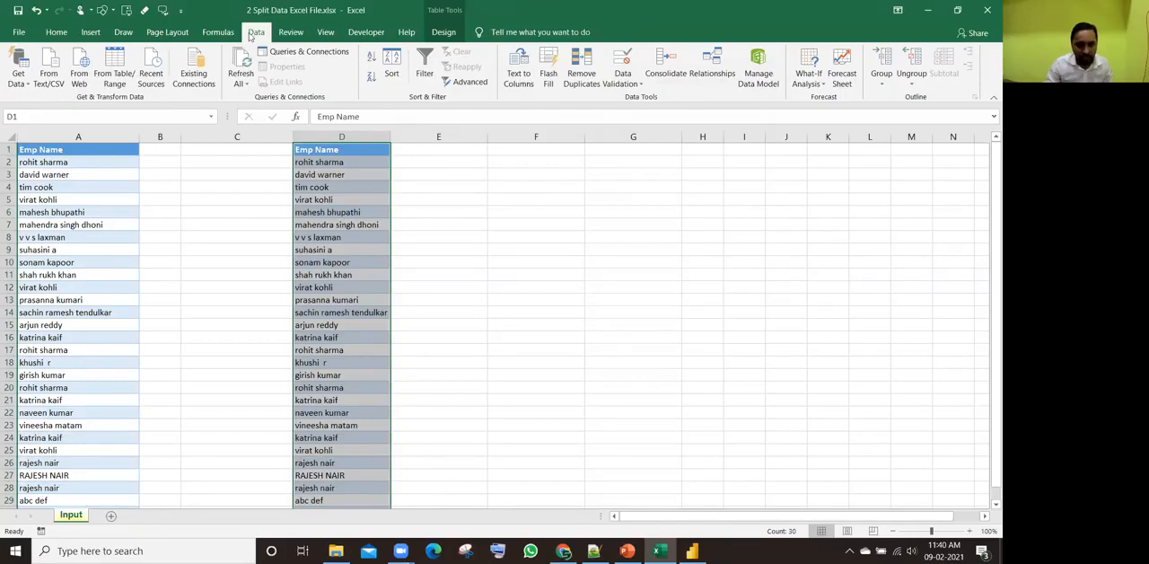
# Step: Split the copied names in column D with Text to Columns, delimited by Space, and check the separated name parts
pyautogui.click(518, 72)
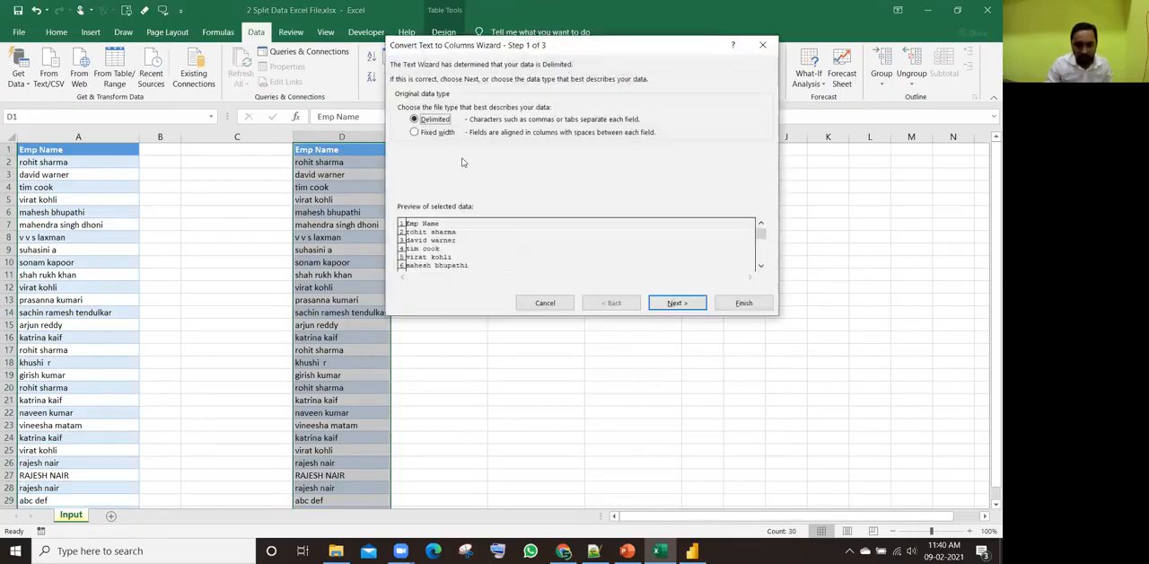
pyautogui.click(675, 303)
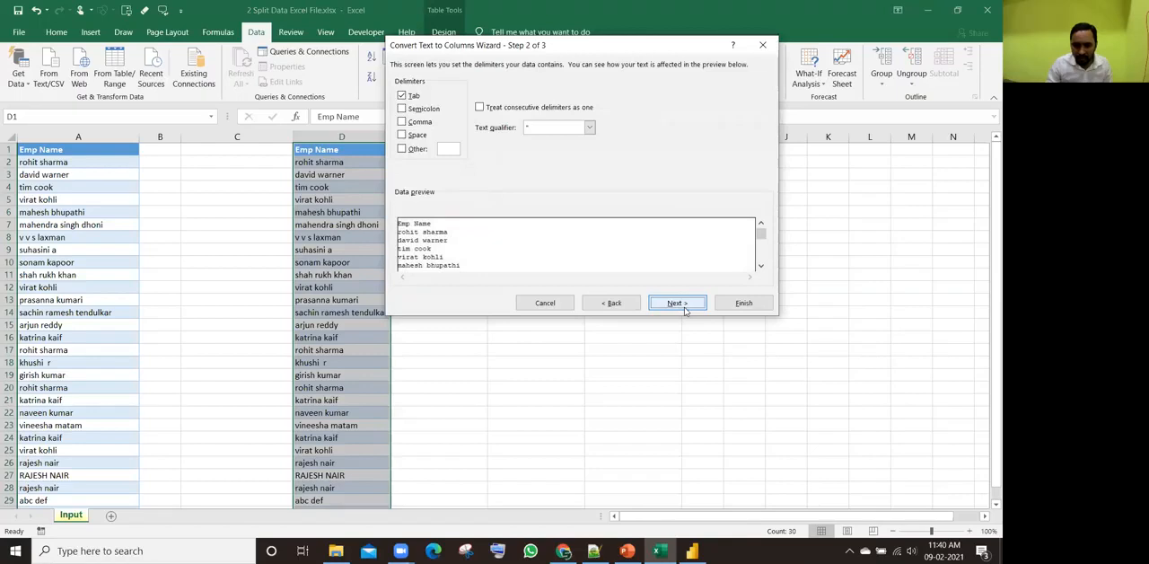
pyautogui.click(404, 136)
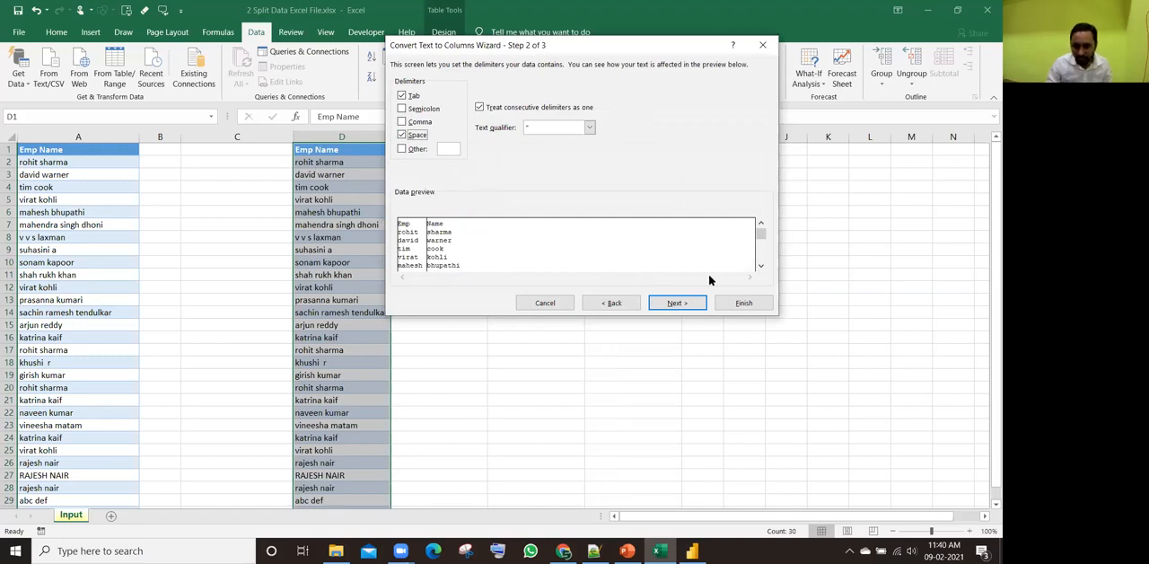
pyautogui.click(677, 303)
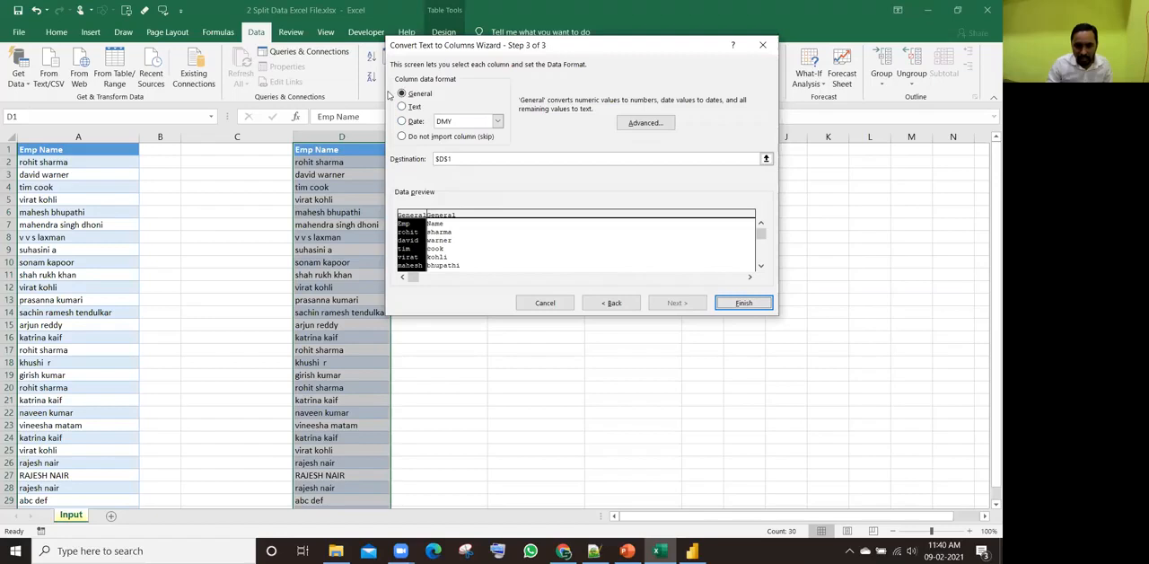
pyautogui.click(732, 304)
pyautogui.click(320, 165)
pyautogui.press('Tab')
pyautogui.press('Return')
pyautogui.press('Tab')
pyautogui.press('Return')
pyautogui.press('Tab')
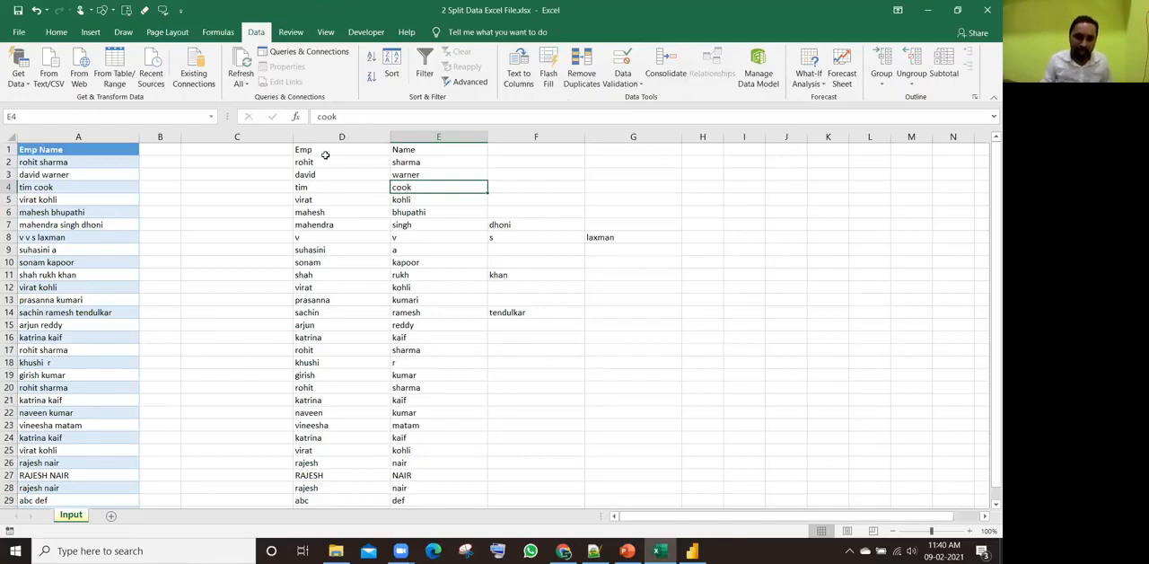
# Step: Clear all the split name data from columns D to G and return to cell A1
pyautogui.moveTo(326, 152); pyautogui.dragTo(625, 458)
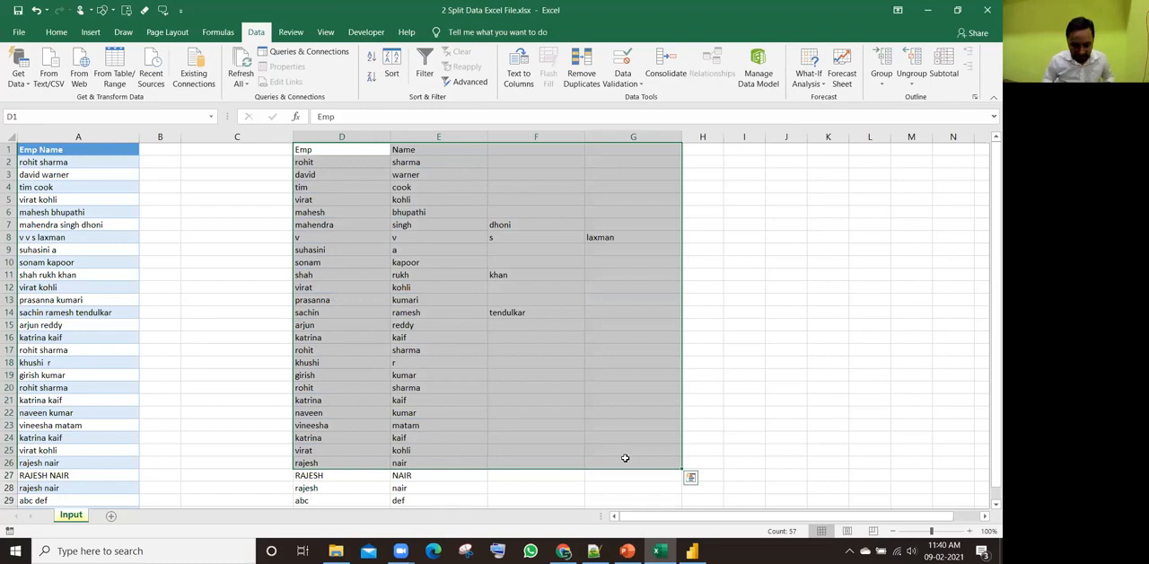
pyautogui.hotkey('ctrl', 'shift', 'Down')
pyautogui.press('Delete')
pyautogui.hotkey('ctrl', 'Home')
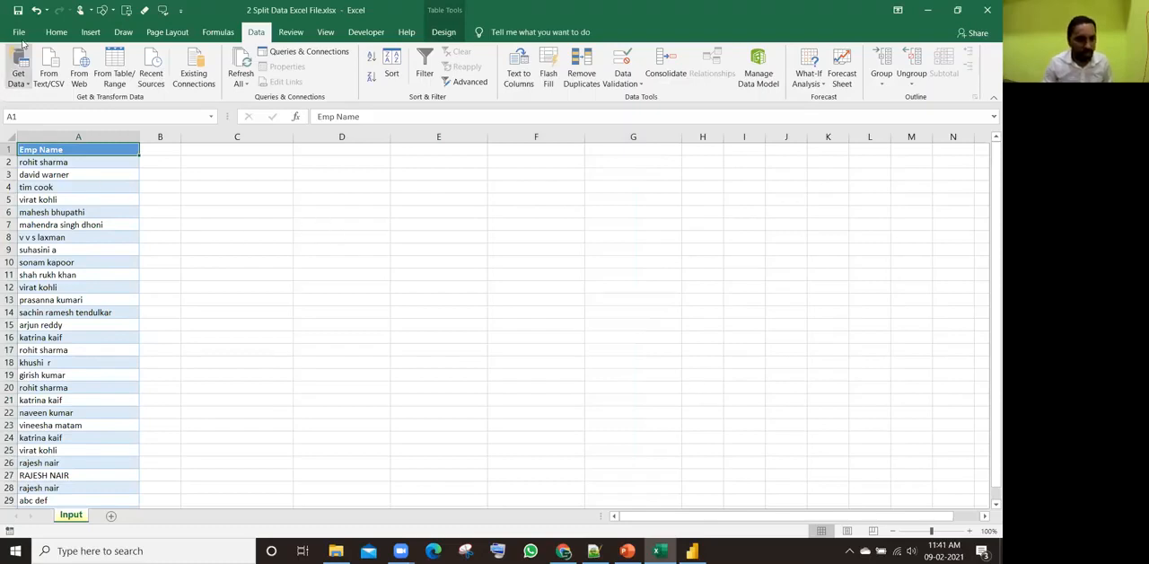
# Step: Close the workbook, switch to Power BI Desktop and open 2 Split Data Excel File.xlsx as an Excel data source
pyautogui.click(986, 11)
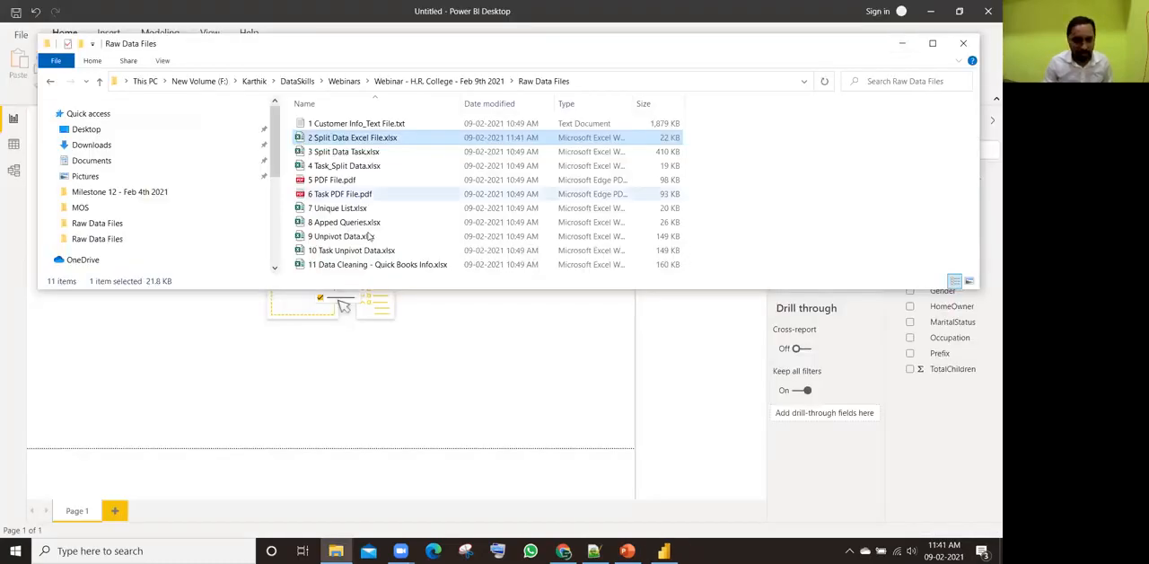
pyautogui.click(491, 300)
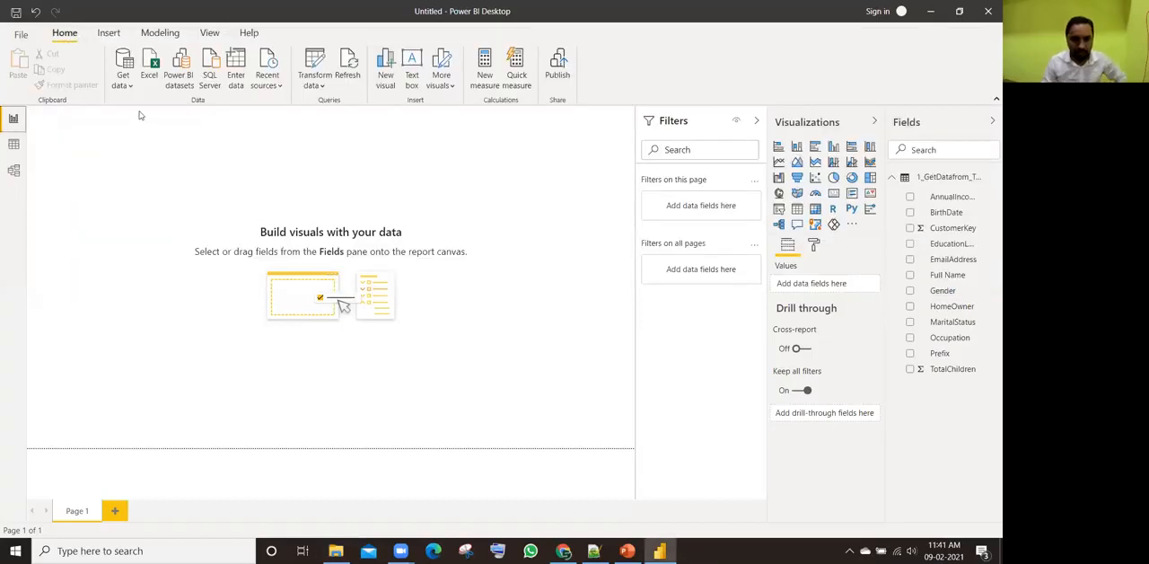
pyautogui.click(128, 86)
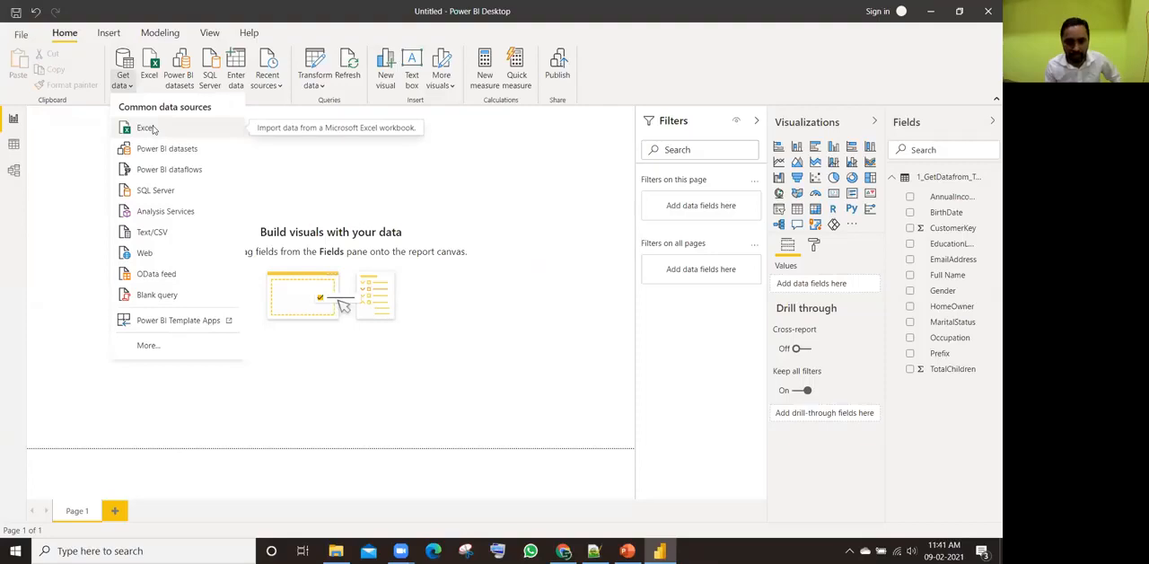
pyautogui.click(146, 129)
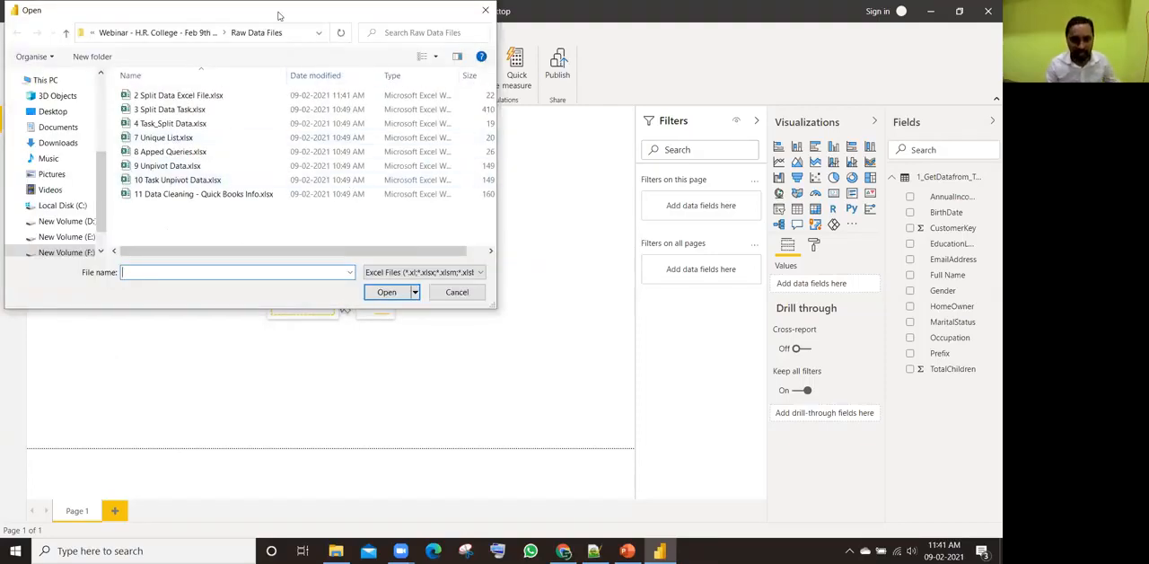
pyautogui.moveTo(279, 16); pyautogui.dragTo(502, 137)
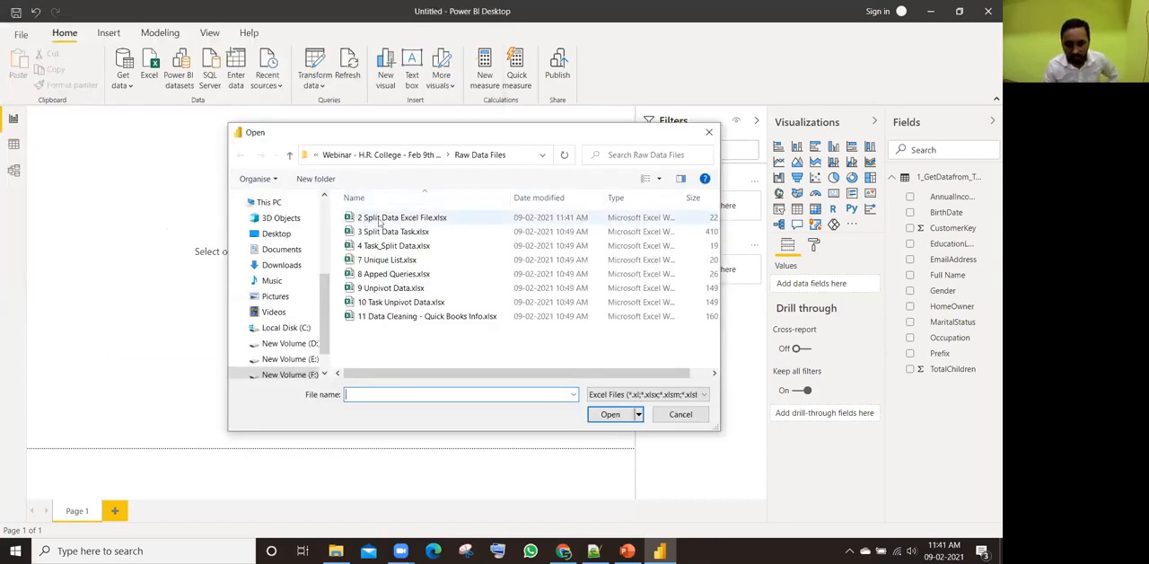
pyautogui.click(418, 222)
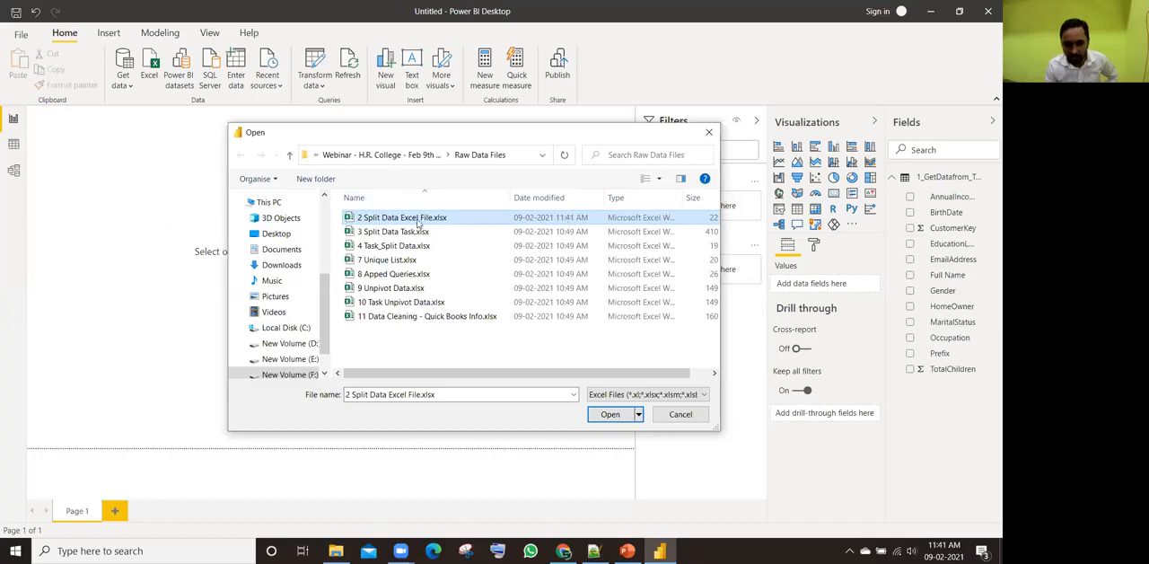
pyautogui.click(612, 415)
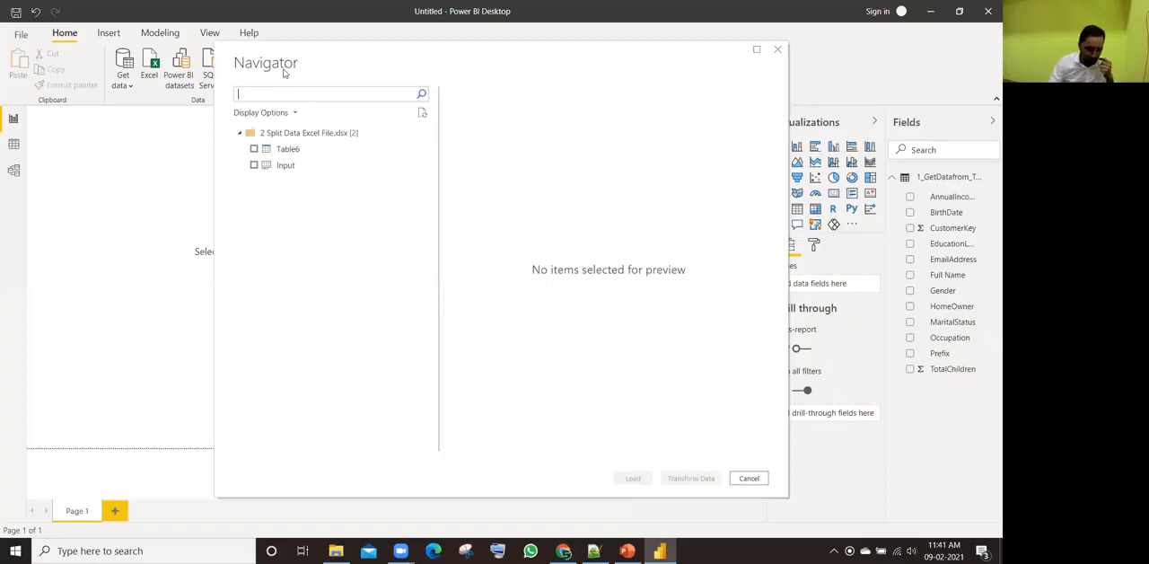
# Step: Preview Table6 and the Input sheet alternately in the Navigator to compare their column headers
pyautogui.click(287, 150)
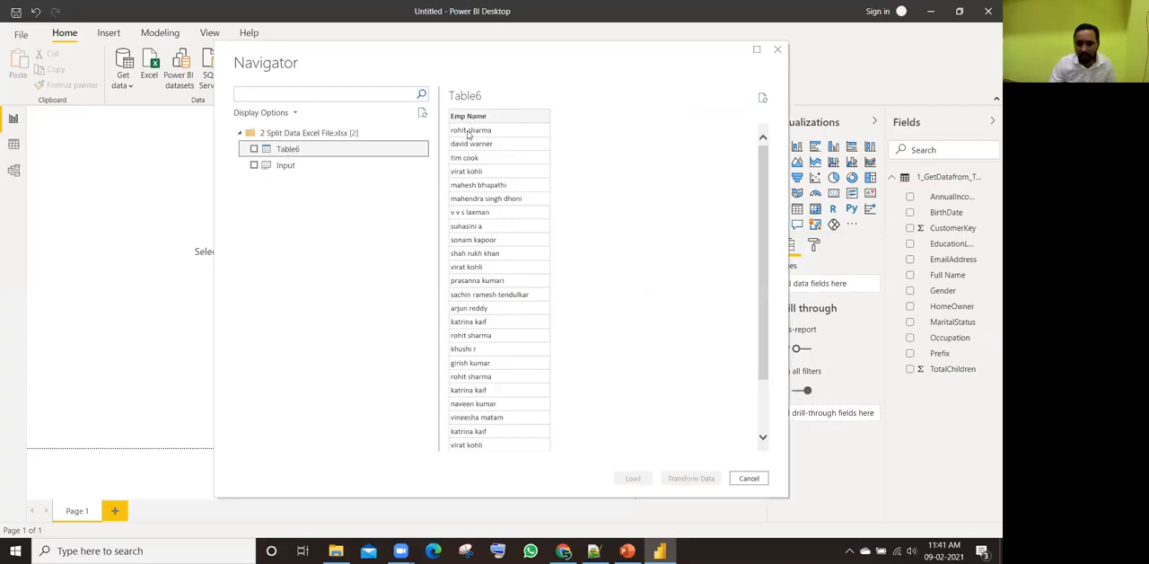
pyautogui.click(296, 167)
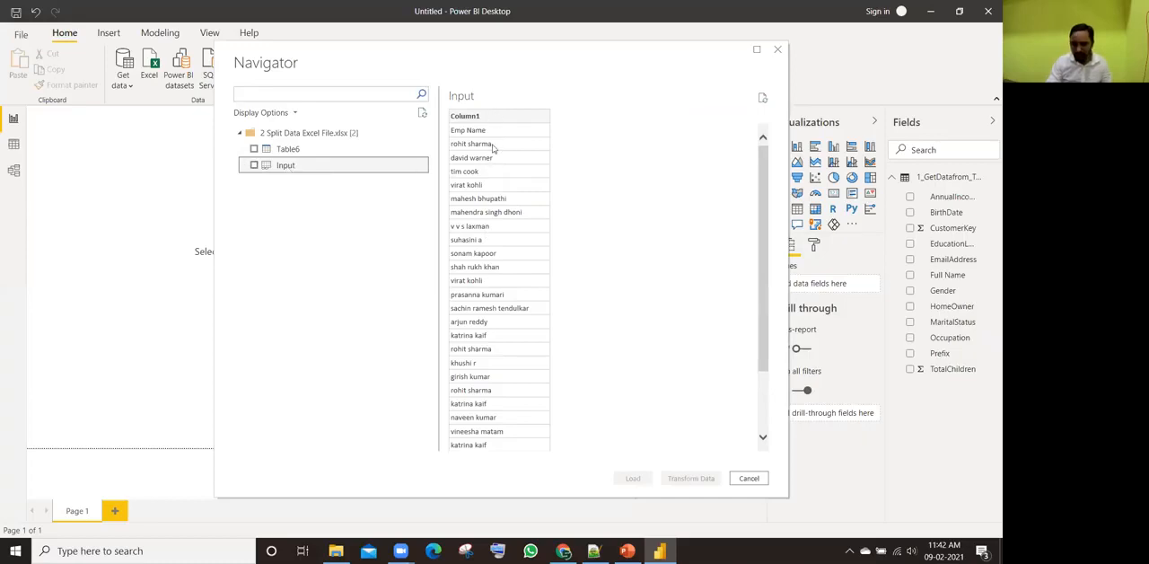
pyautogui.click(289, 152)
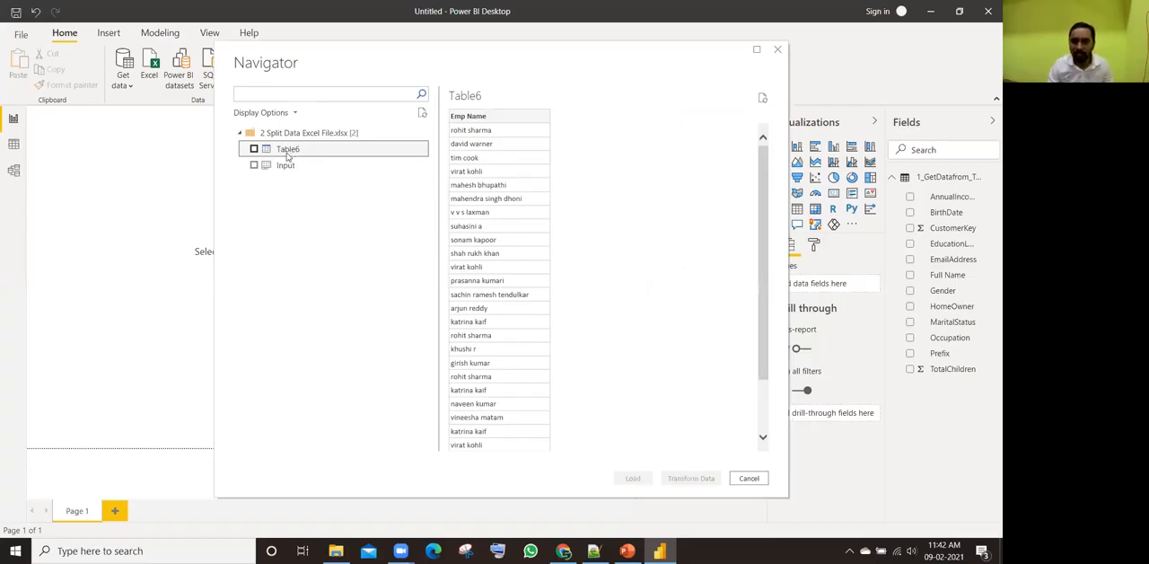
pyautogui.click(283, 167)
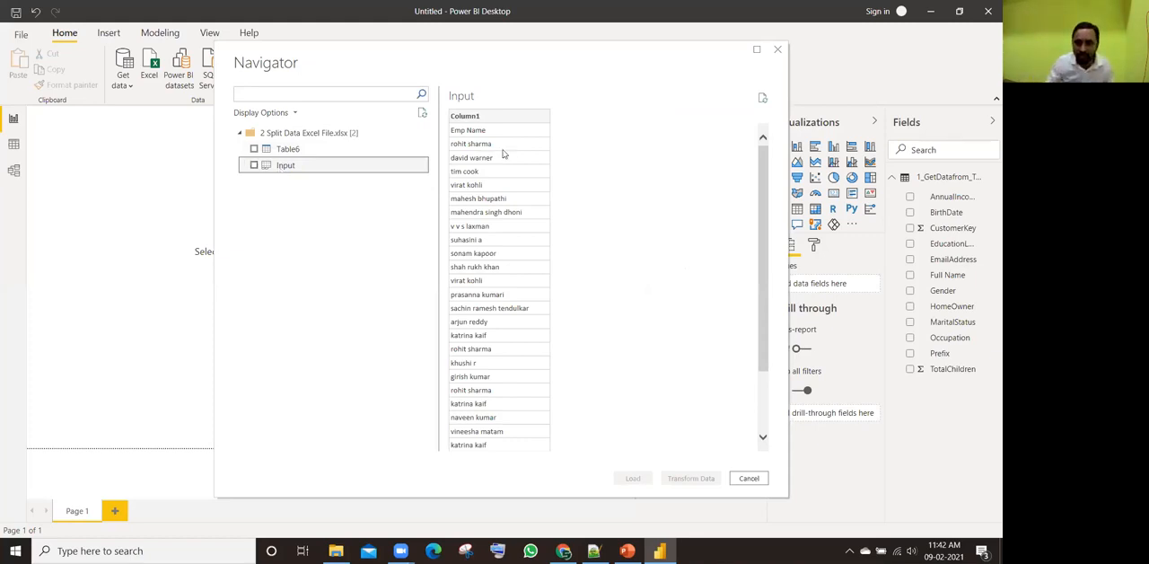
pyautogui.click(287, 150)
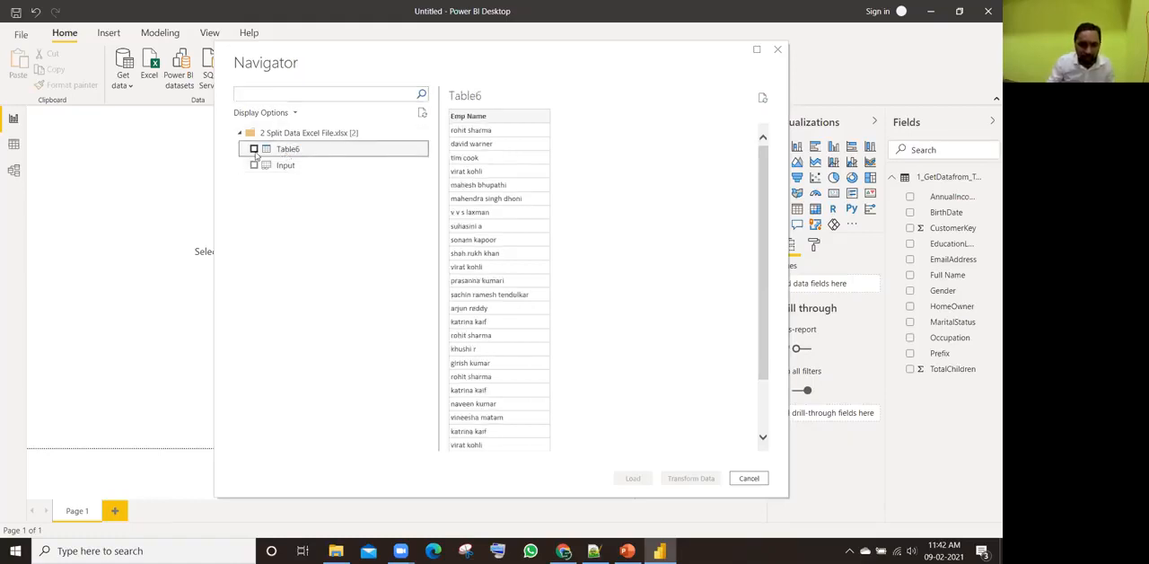
# Step: Select only Table6 from the workbook and open it for transformation in the Power Query Editor
pyautogui.click(254, 149)
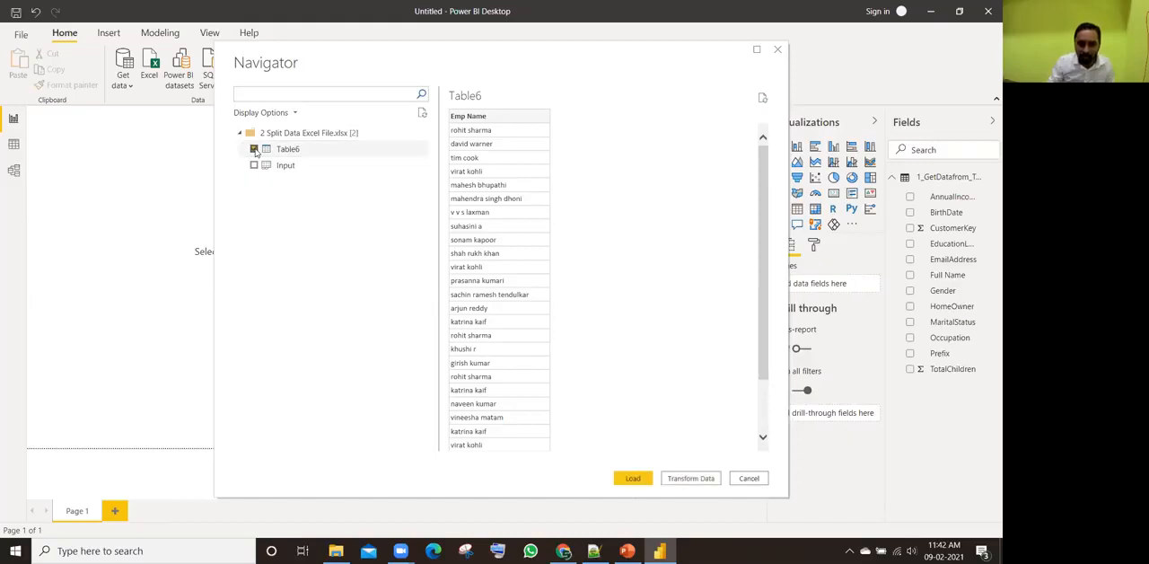
pyautogui.click(254, 149)
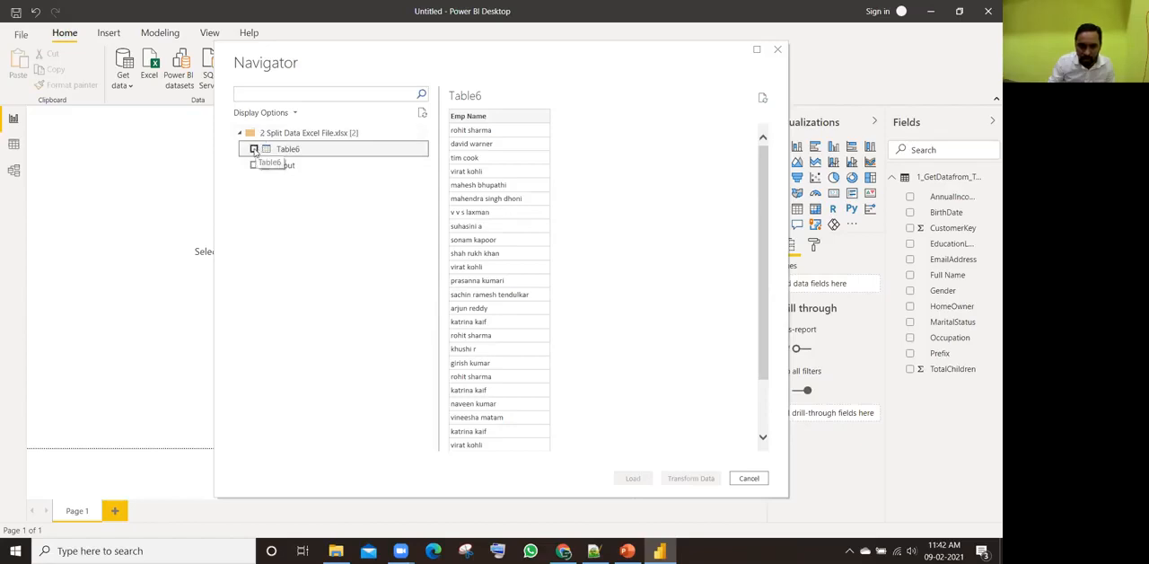
pyautogui.click(254, 149)
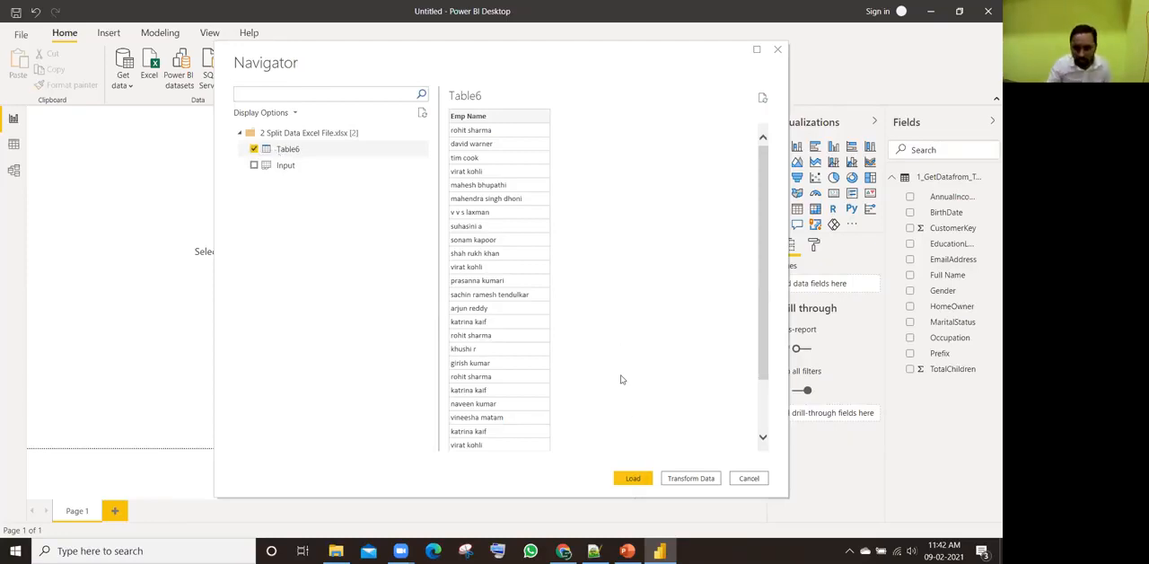
pyautogui.click(690, 479)
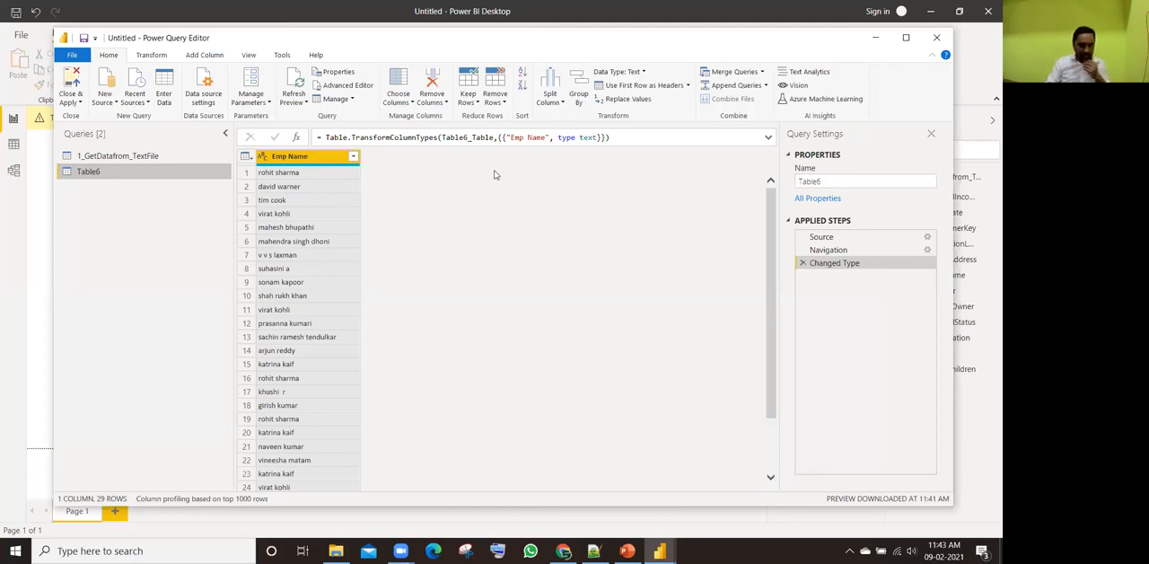
# Step: Duplicate the Emp Name column in the Table6 query
pyautogui.rightClick(324, 160)
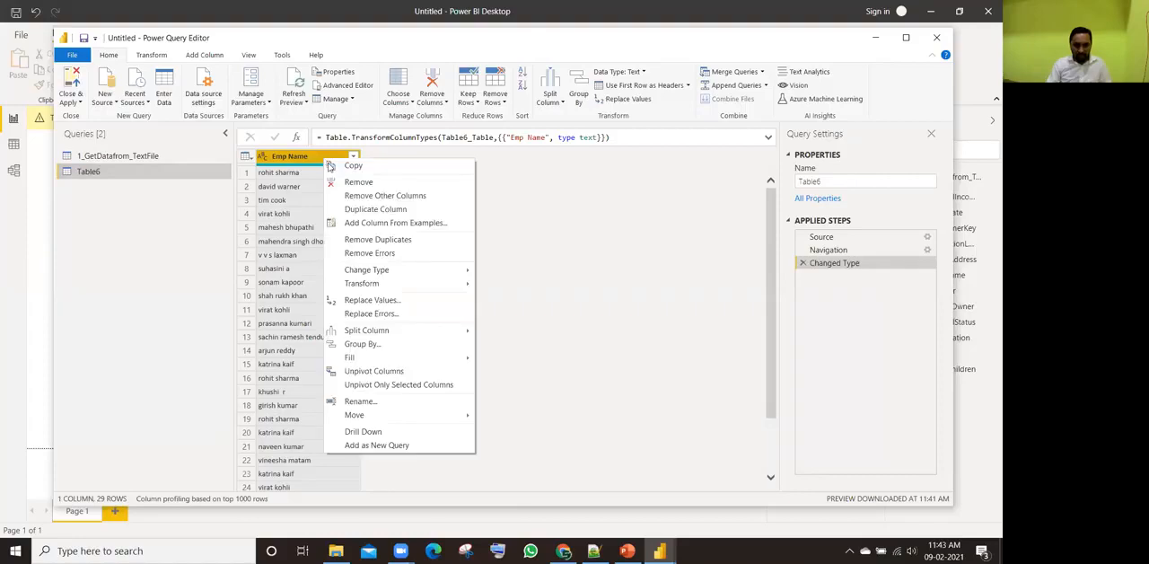
pyautogui.click(355, 211)
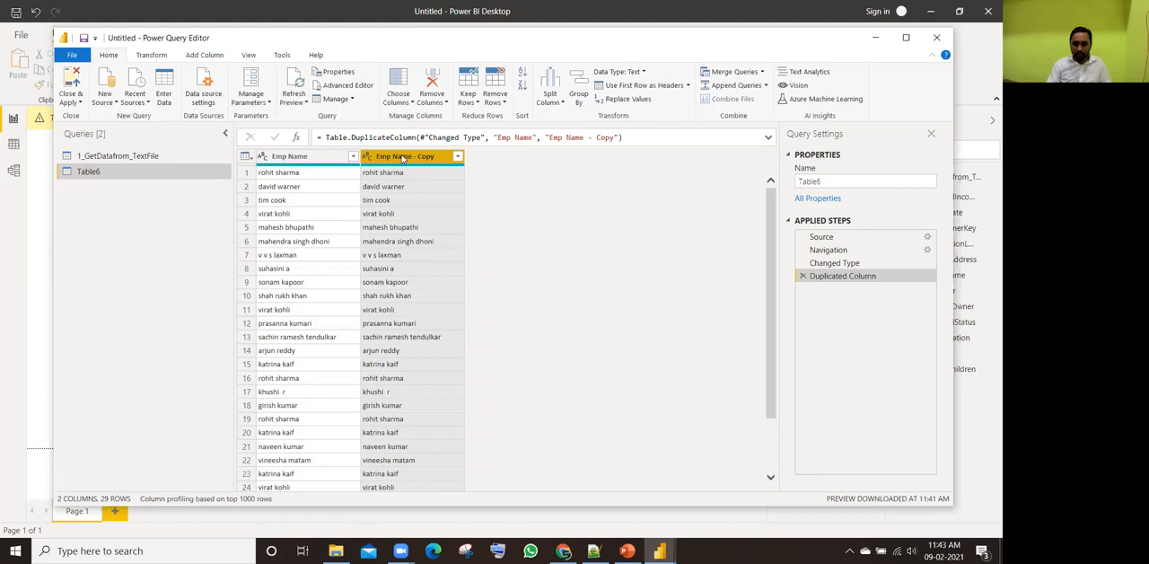
pyautogui.click(307, 156)
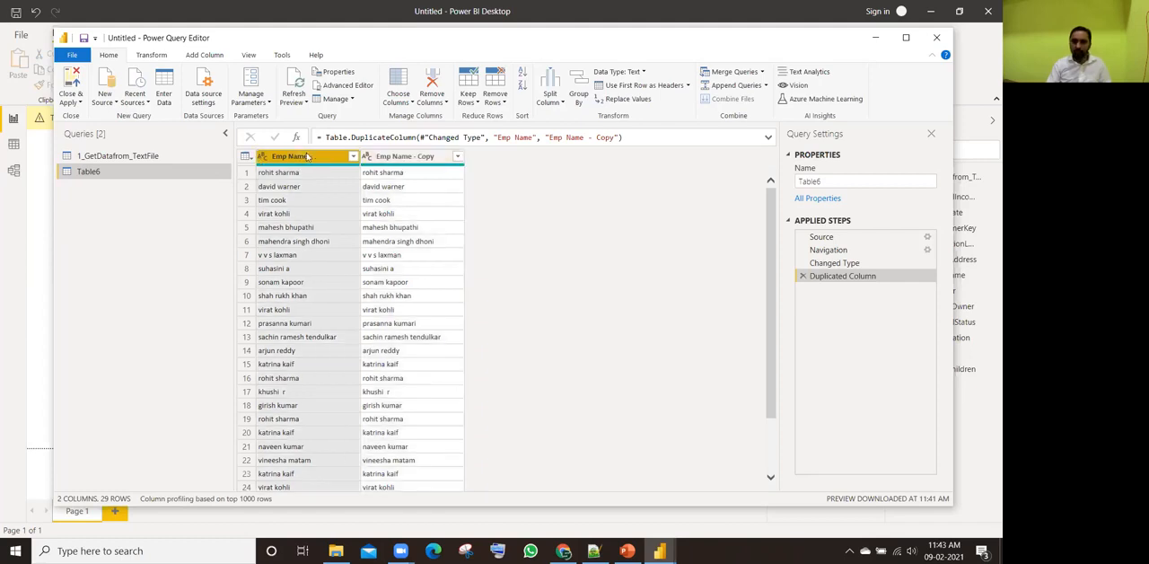
# Step: Split the Emp Name - Copy column by delimiter, choosing Space as the delimiter
pyautogui.keyDown('ctrl'); pyautogui.click(399, 158); pyautogui.keyUp('ctrl')
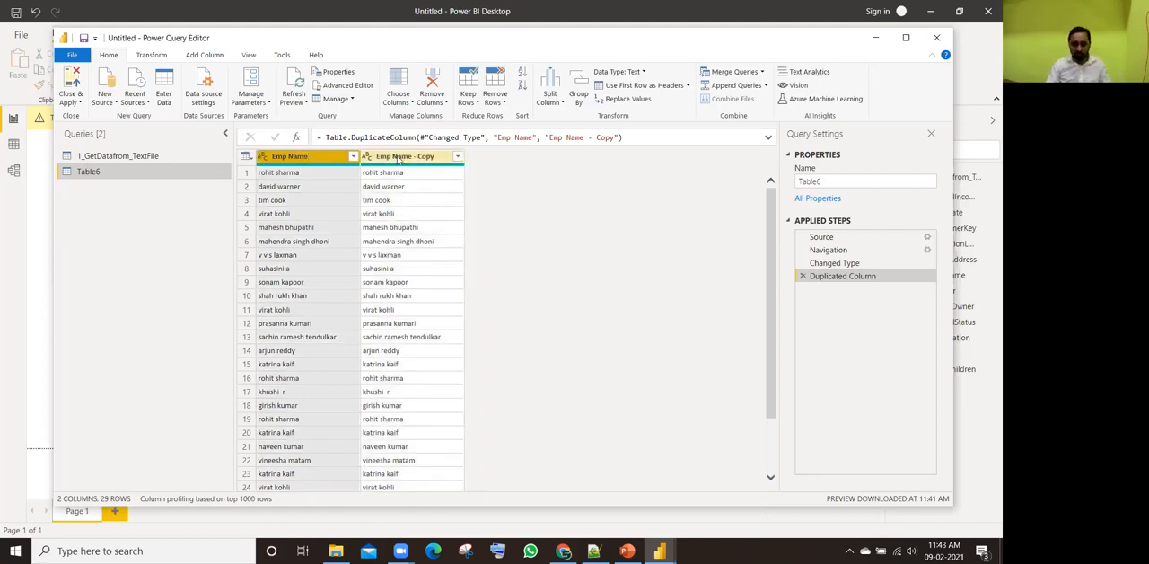
pyautogui.click(398, 158)
pyautogui.rightClick(398, 158)
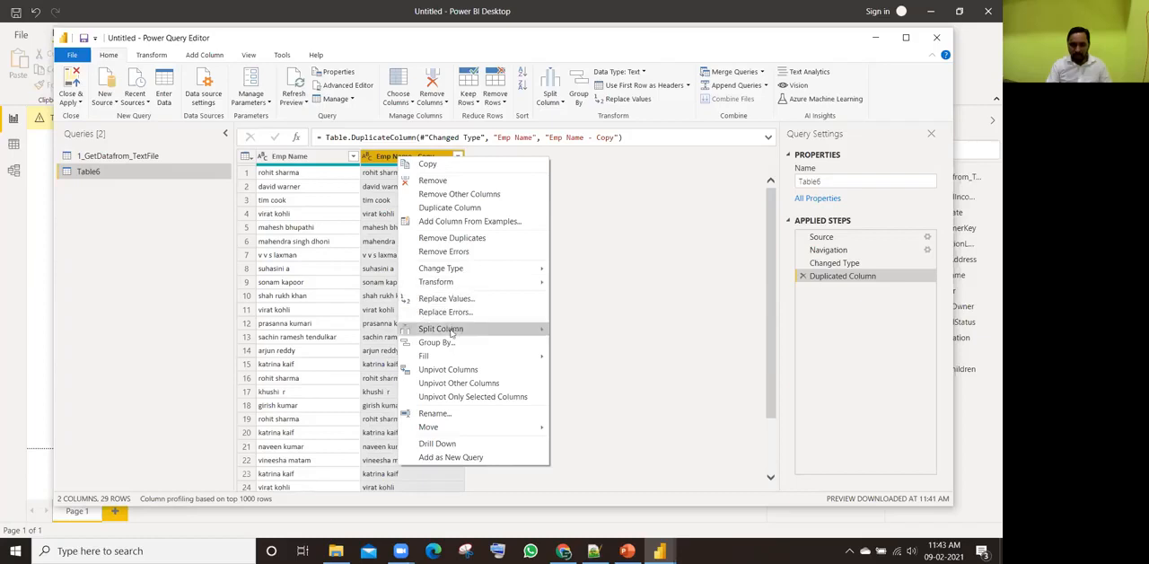
pyautogui.moveTo(452, 332)
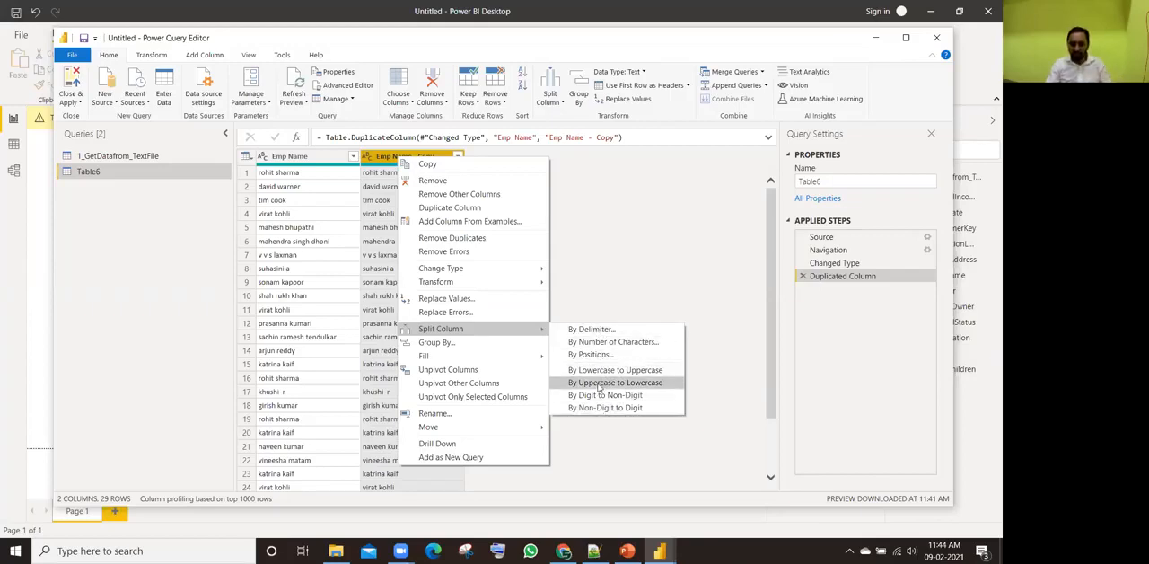
pyautogui.click(606, 334)
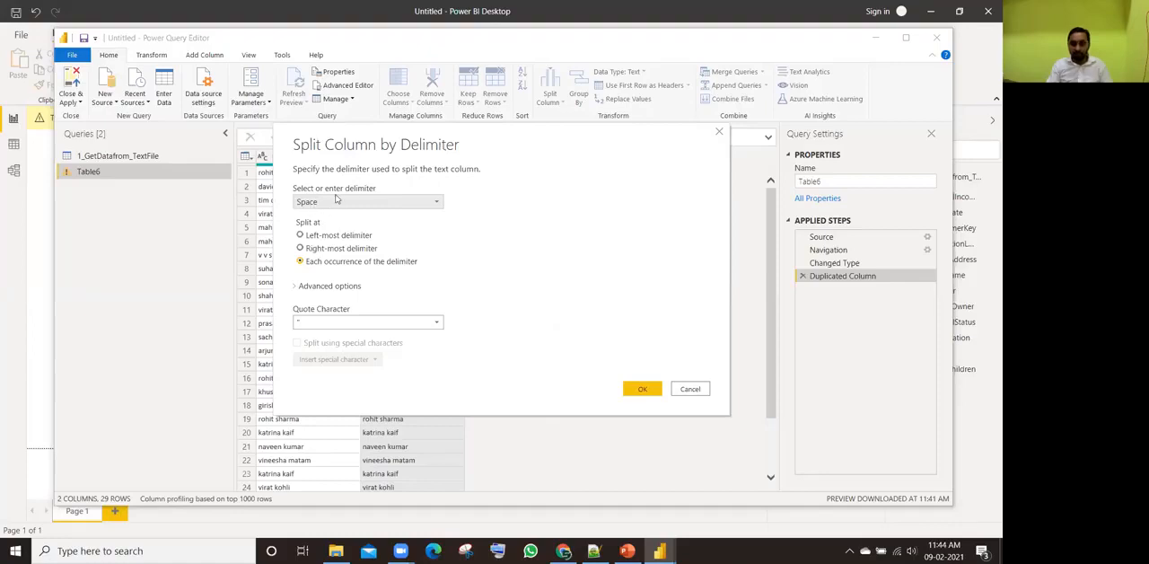
pyautogui.moveTo(482, 143); pyautogui.dragTo(575, 221)
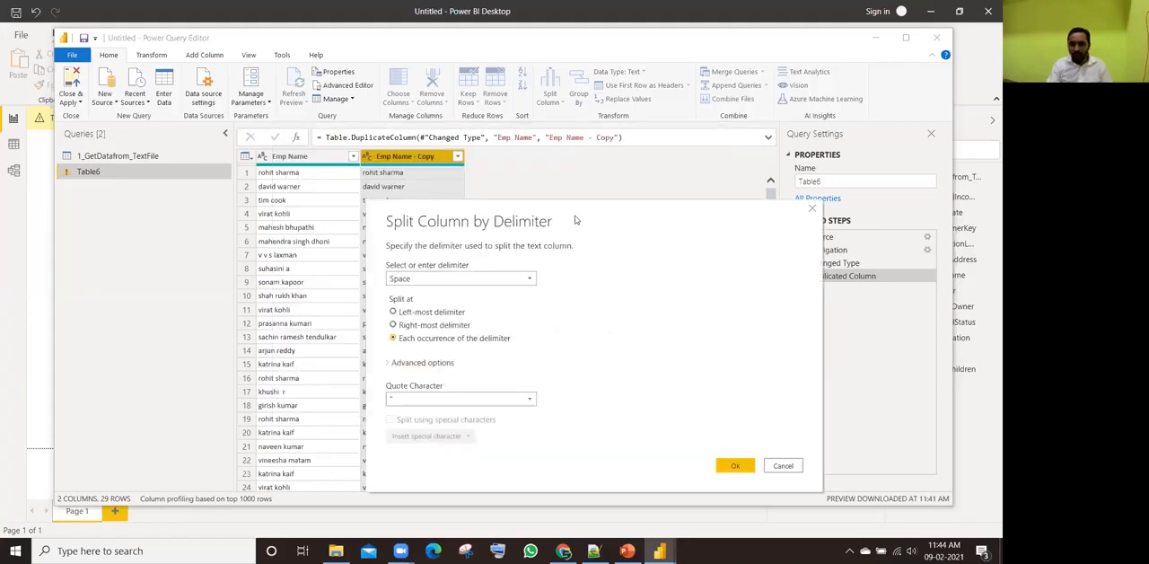
pyautogui.click(475, 279)
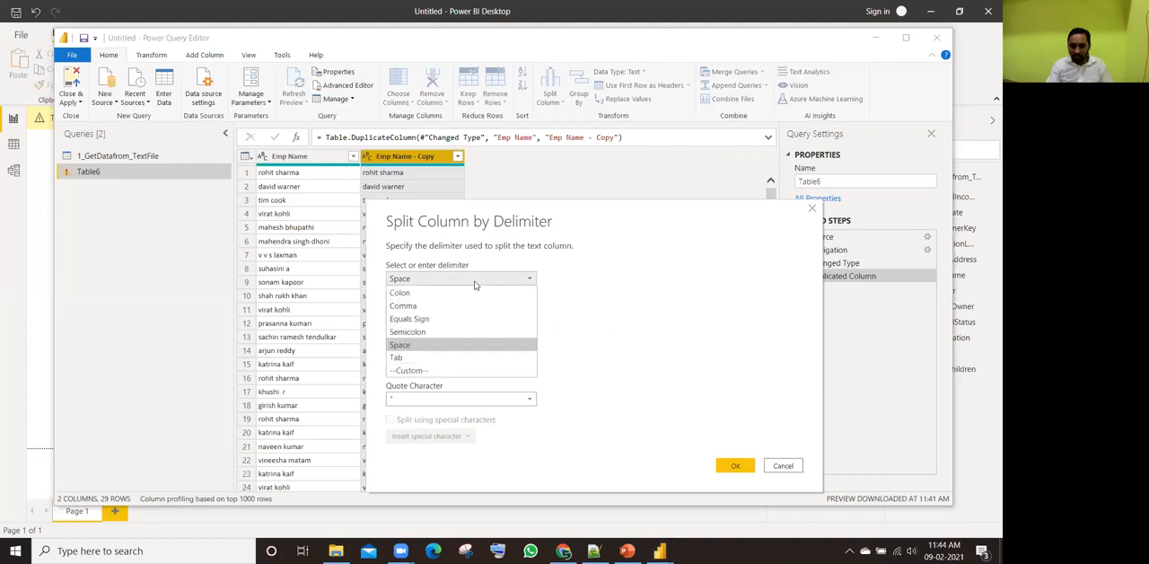
pyautogui.click(418, 346)
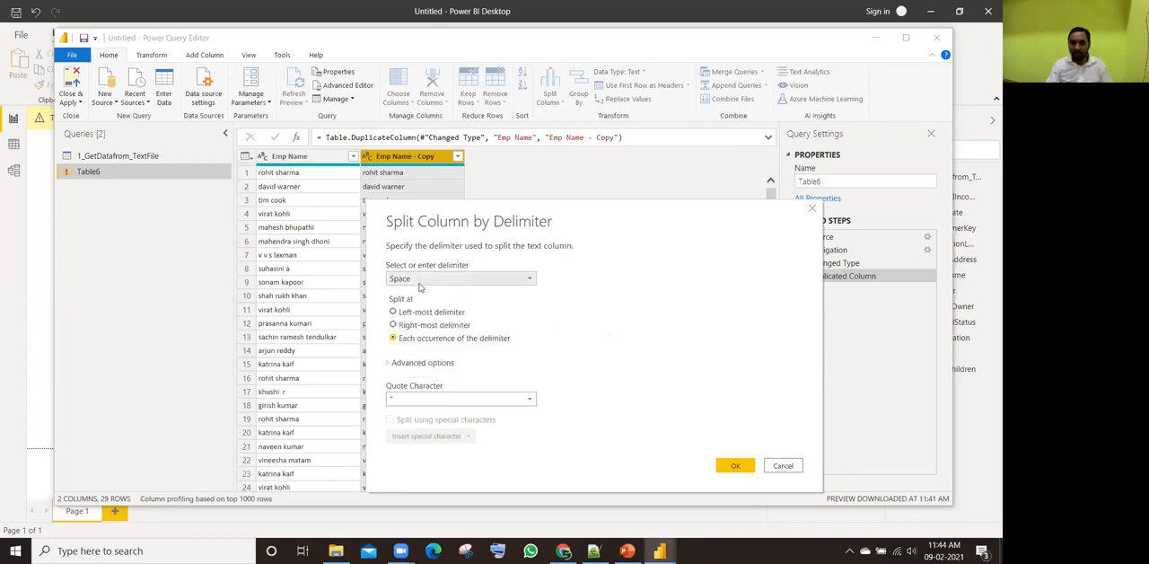
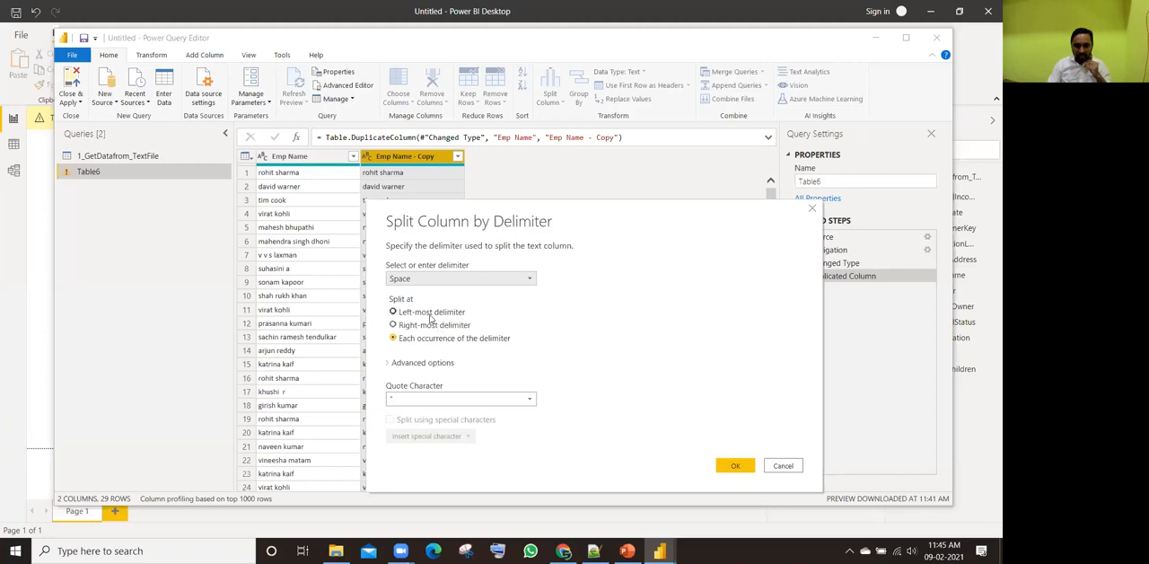
# Step: Complete the split of the Emp Name - Copy column at each occurrence of the space delimiter
pyautogui.click(430, 314)
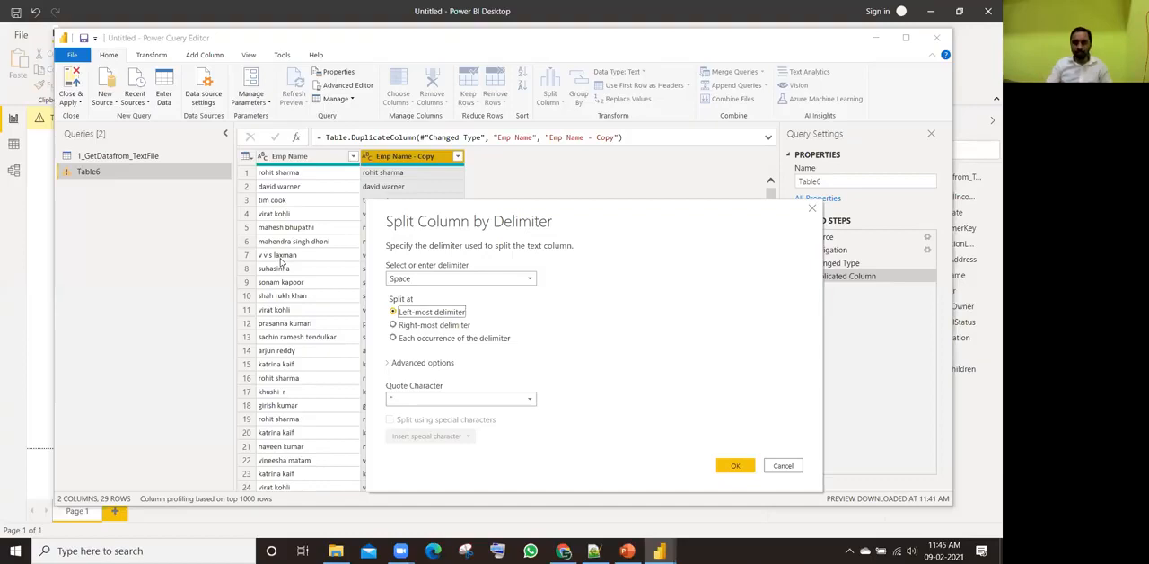
pyautogui.click(406, 325)
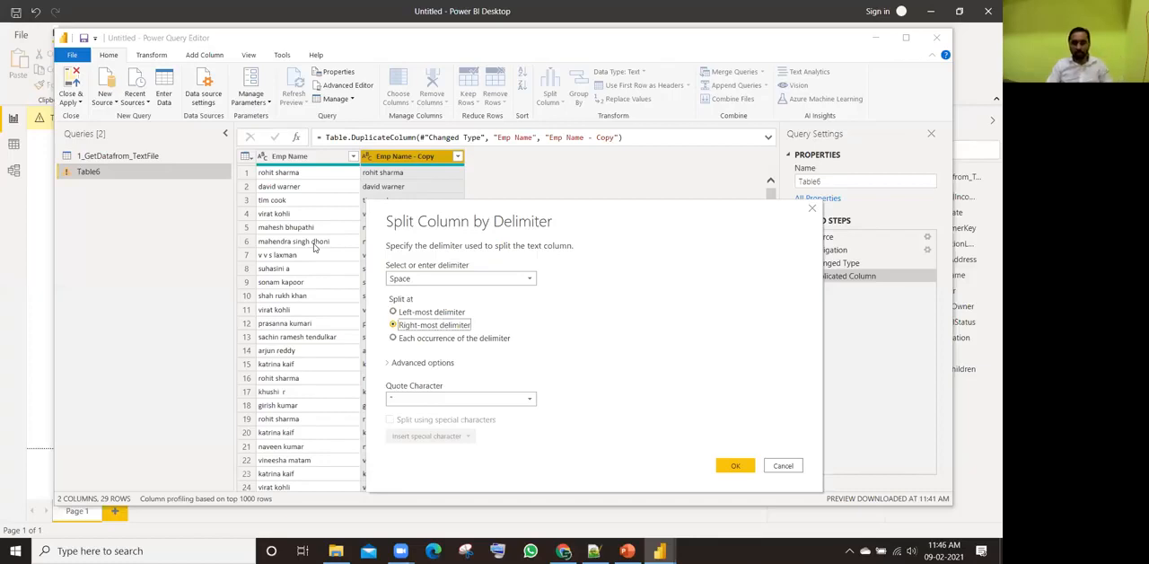
pyautogui.click(432, 341)
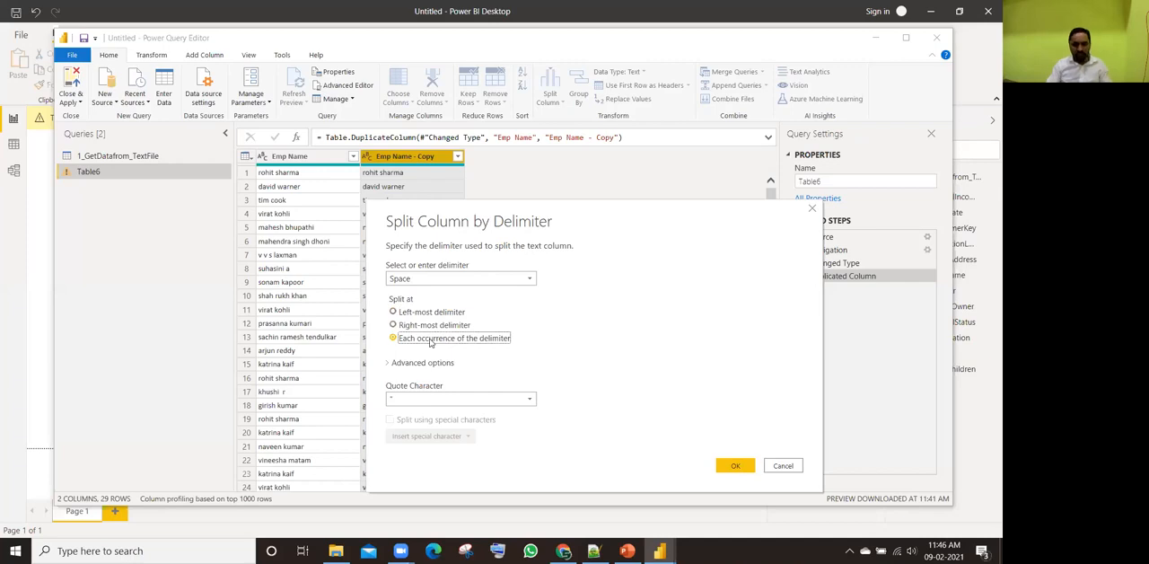
pyautogui.click(729, 465)
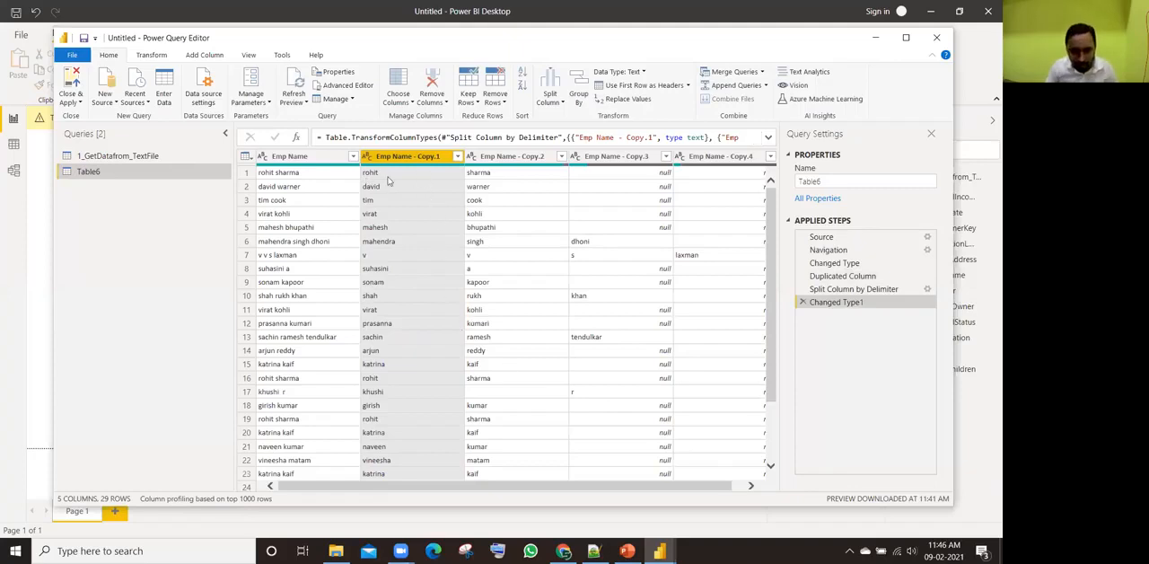
# Step: Examine how individual names, including those with three or more parts, are distributed across the four split Emp Name - Copy columns
pyautogui.click(467, 175)
pyautogui.click(413, 187)
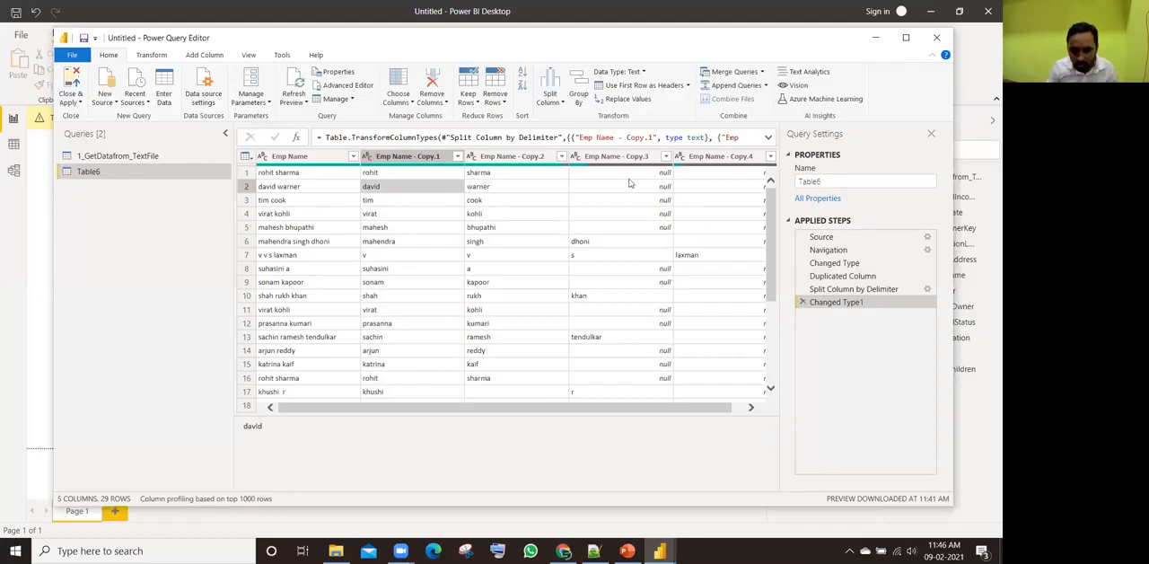
pyautogui.click(718, 175)
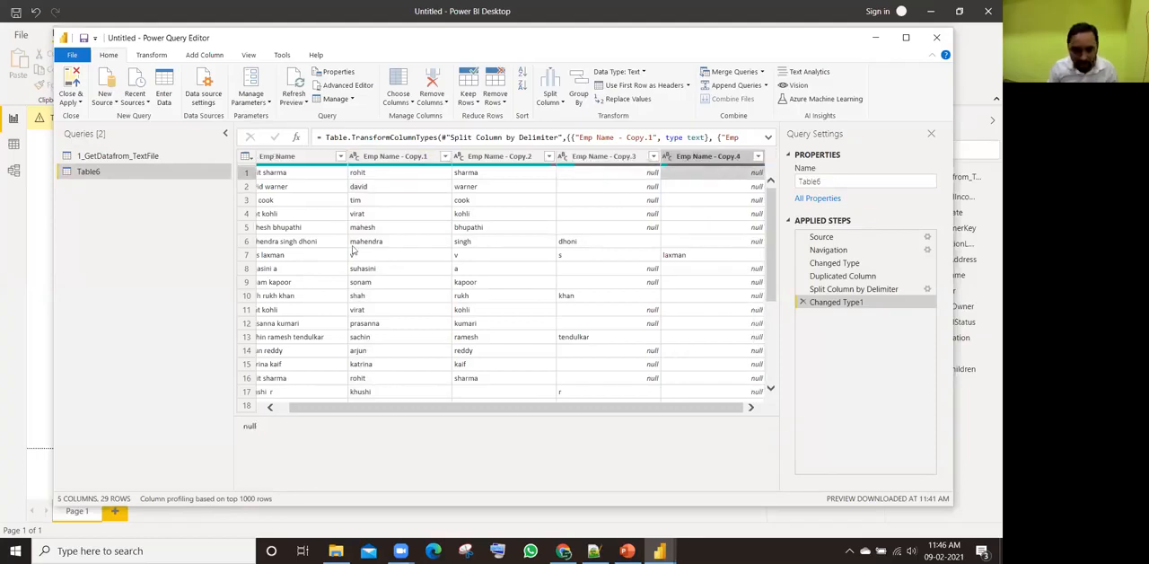
pyautogui.click(678, 256)
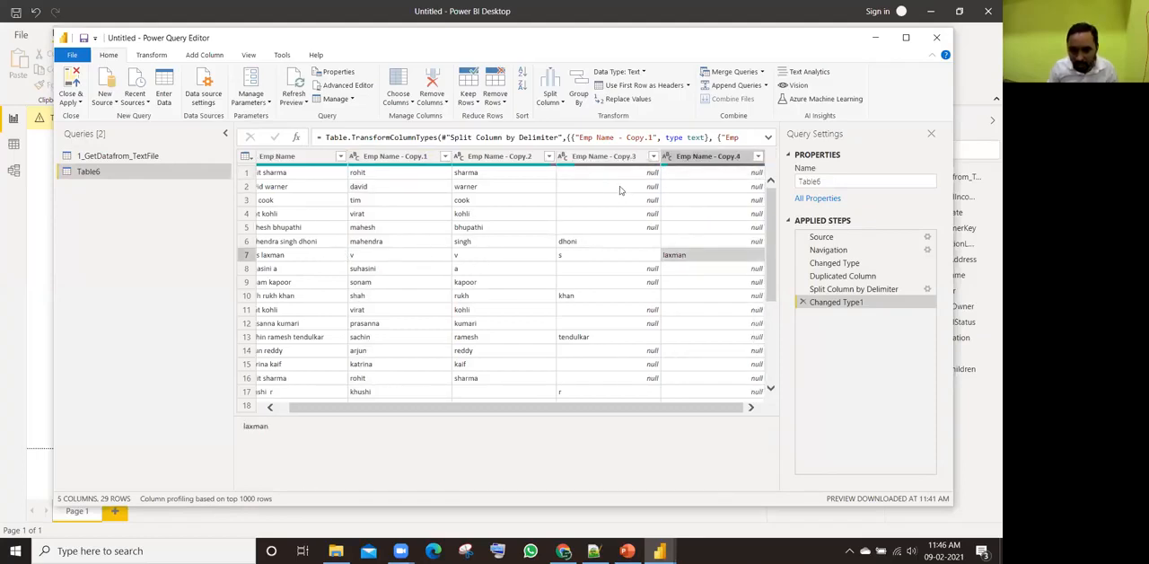
pyautogui.click(409, 178)
pyautogui.click(479, 176)
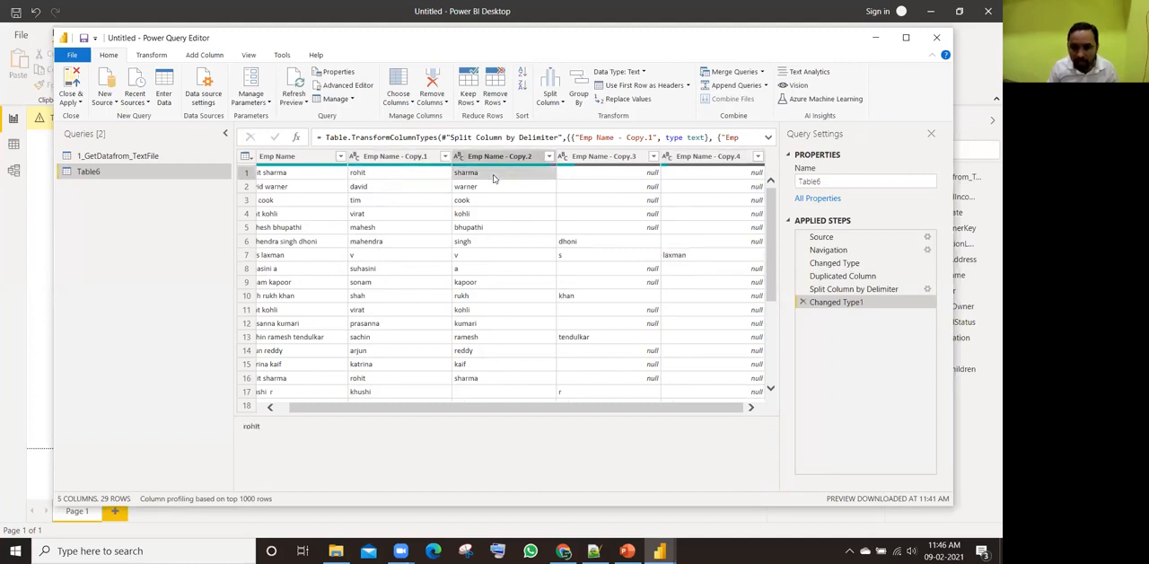
pyautogui.click(637, 179)
pyautogui.click(741, 178)
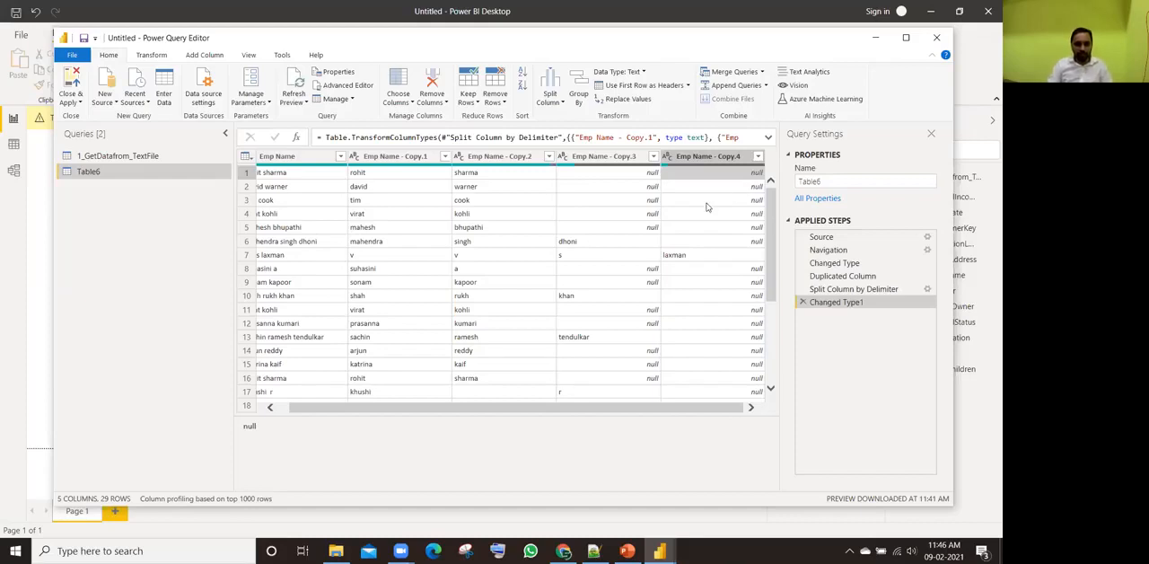
# Step: Rename the Emp Name - Copy.1 column as First Name and the Emp Name - Copy.2 column as Last Name
pyautogui.moveTo(525, 409); pyautogui.dragTo(513, 408)
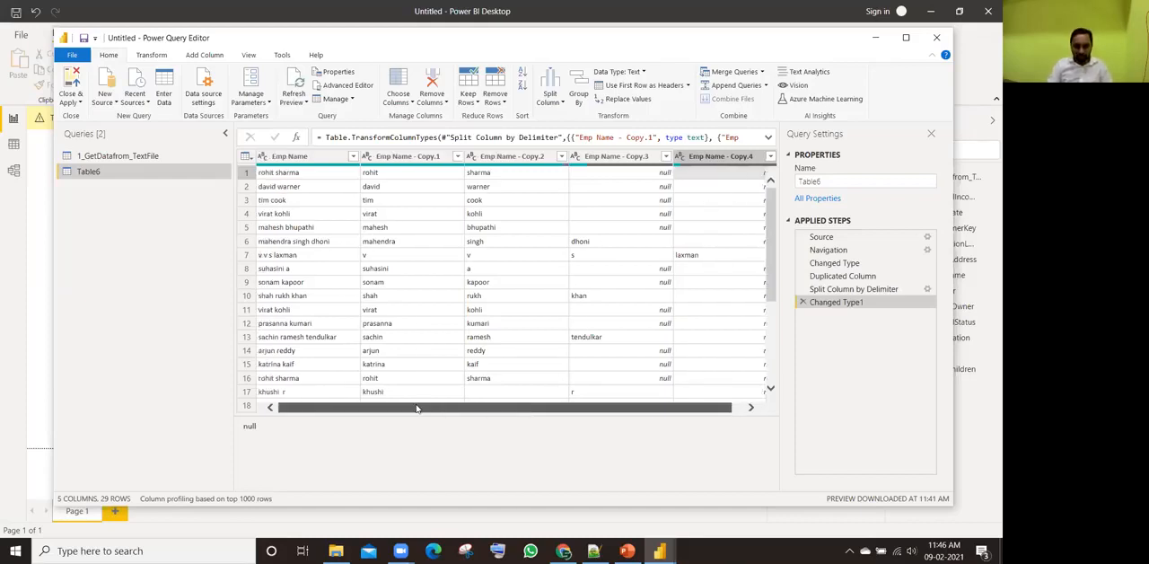
pyautogui.click(397, 158)
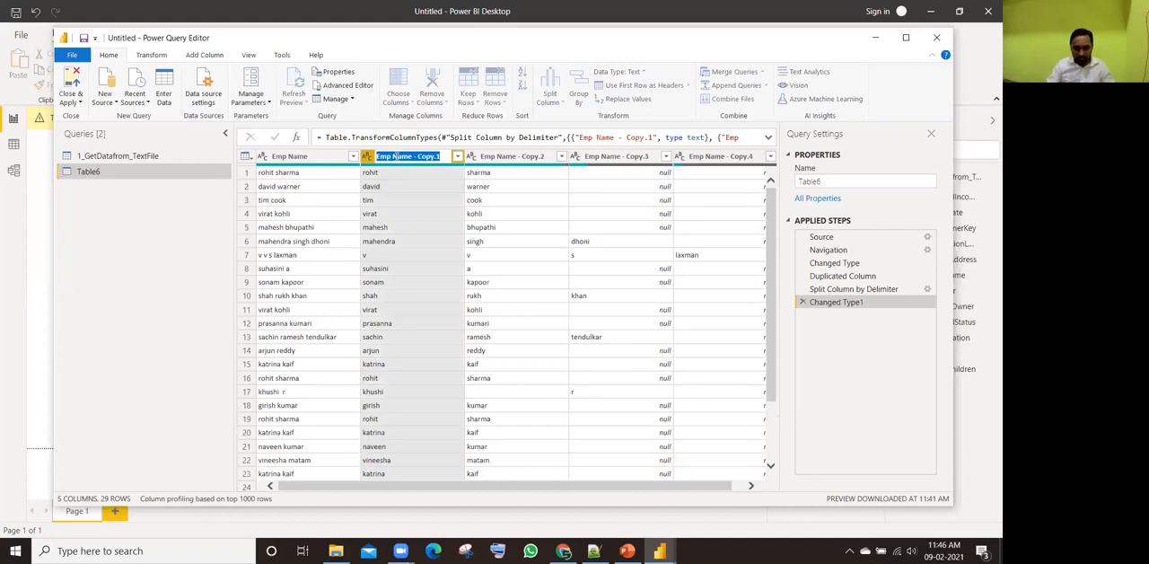
pyautogui.write('First')
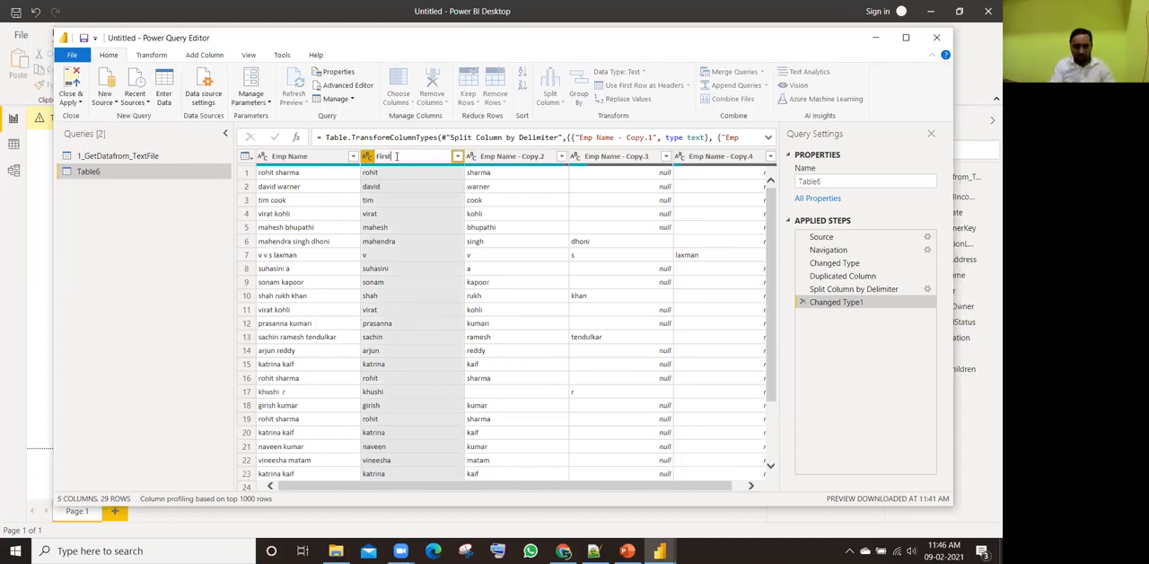
pyautogui.write(' Name')
pyautogui.press('Return')
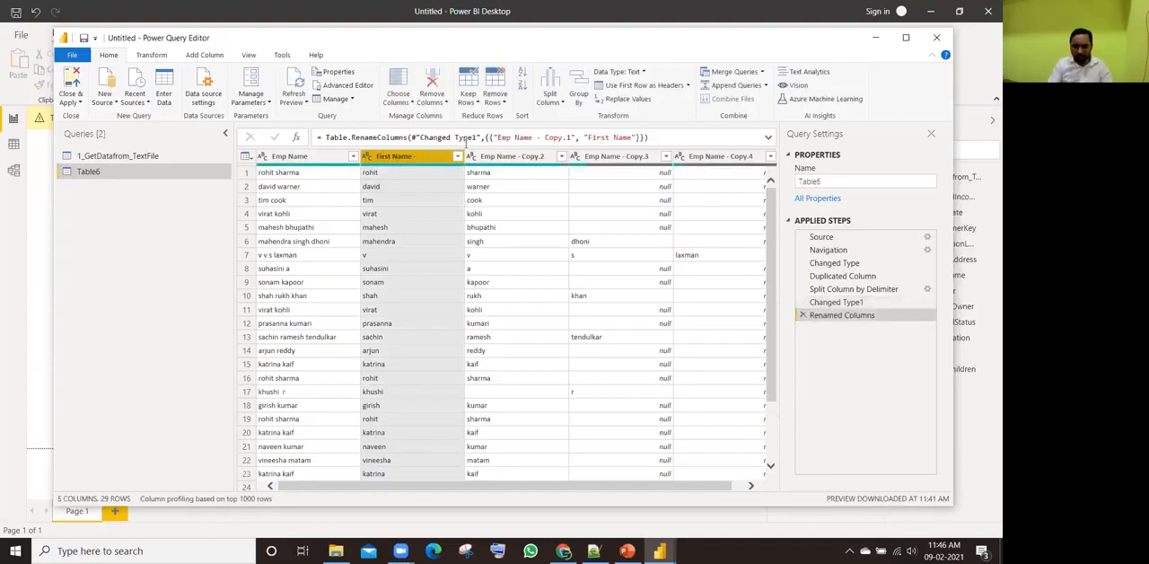
pyautogui.click(496, 158)
pyautogui.doubleClick(498, 158)
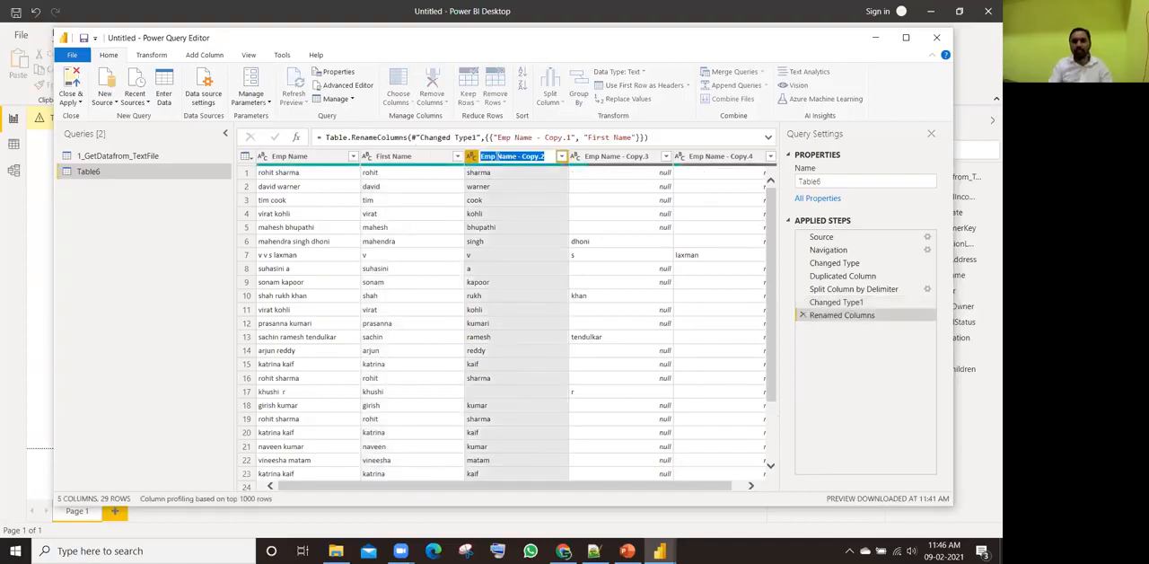
pyautogui.write('La')
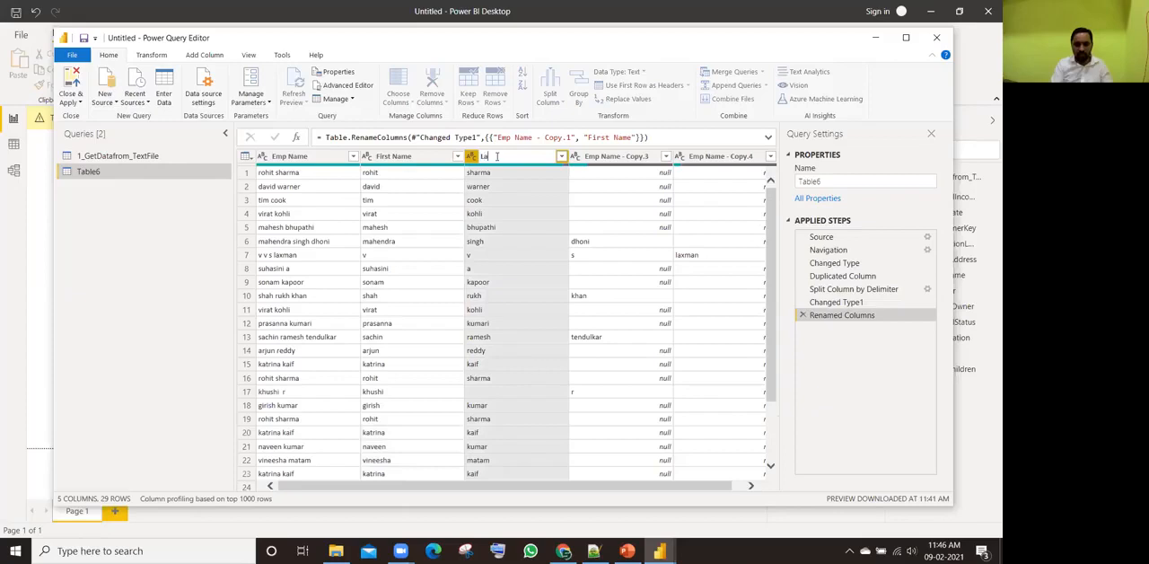
pyautogui.press('Return')
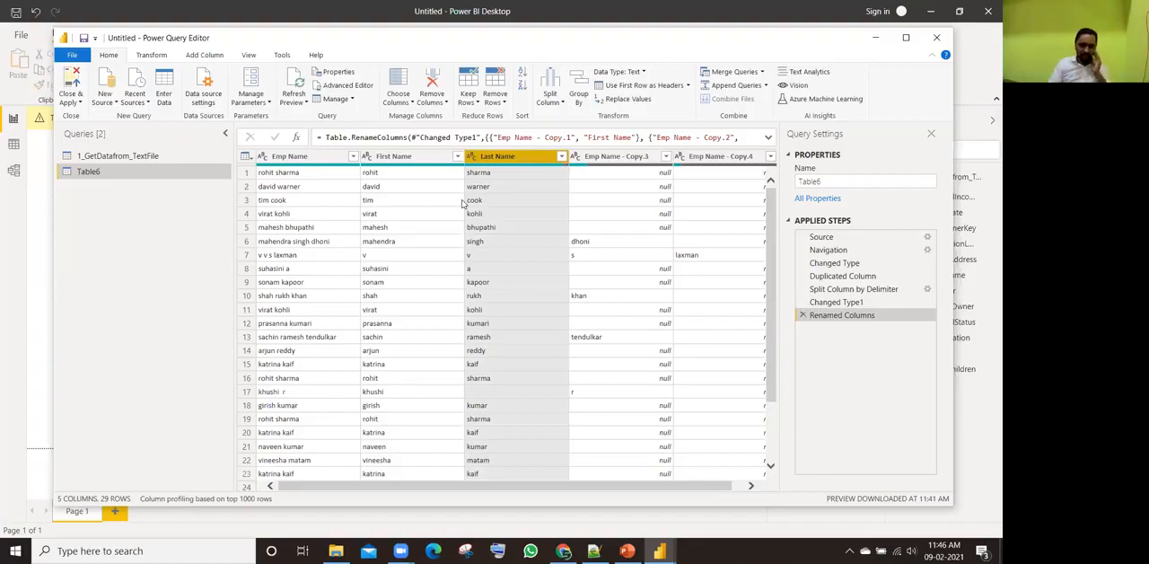
# Step: Capitalize each word in all five columns, from Emp Name through Emp Name - Copy.4
pyautogui.click(313, 158)
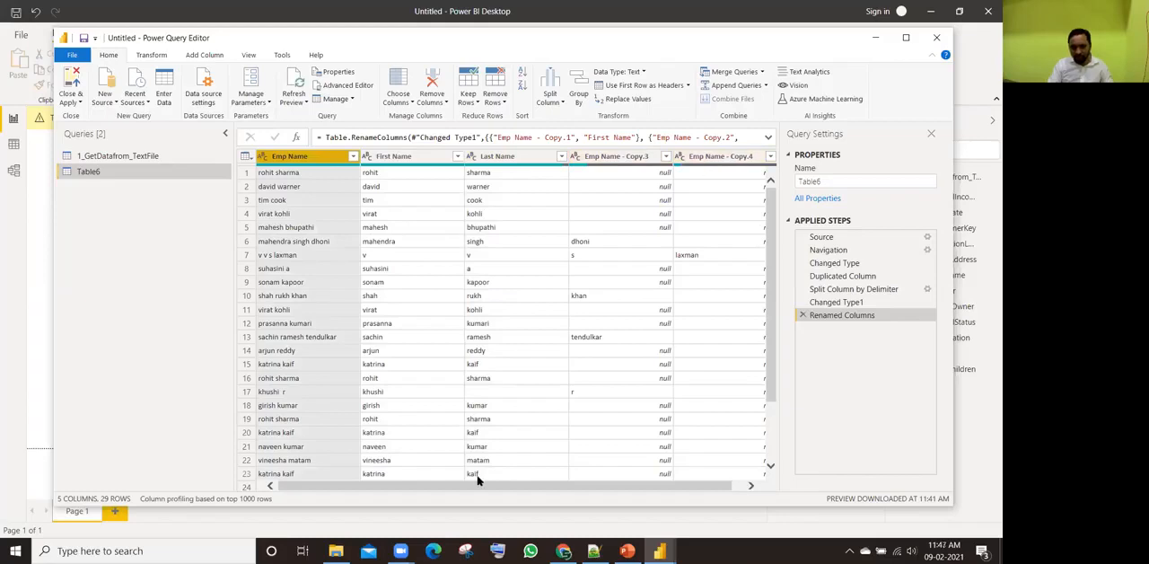
pyautogui.hscroll(1, 477, 481)
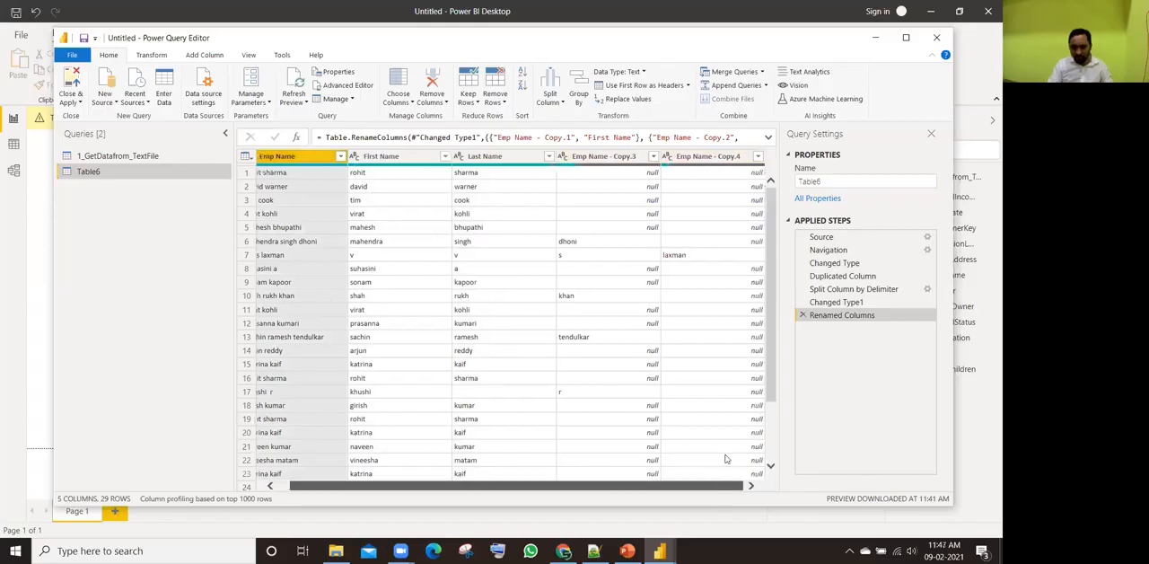
pyautogui.keyDown('shift'); pyautogui.click(697, 161); pyautogui.keyUp('shift')
pyautogui.rightClick(695, 162)
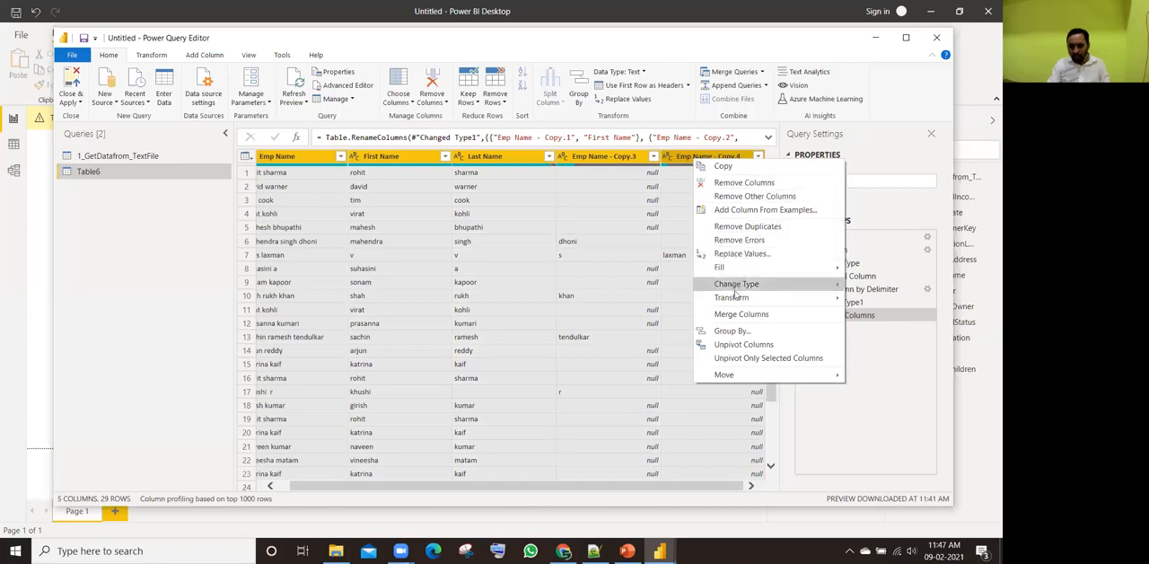
pyautogui.moveTo(731, 297)
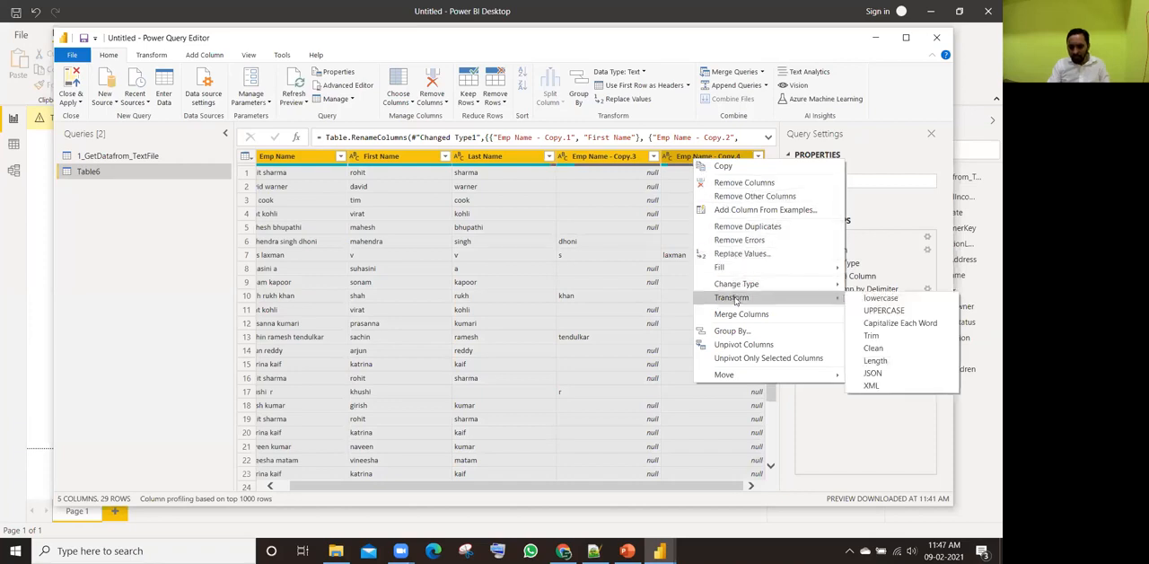
pyautogui.click(892, 325)
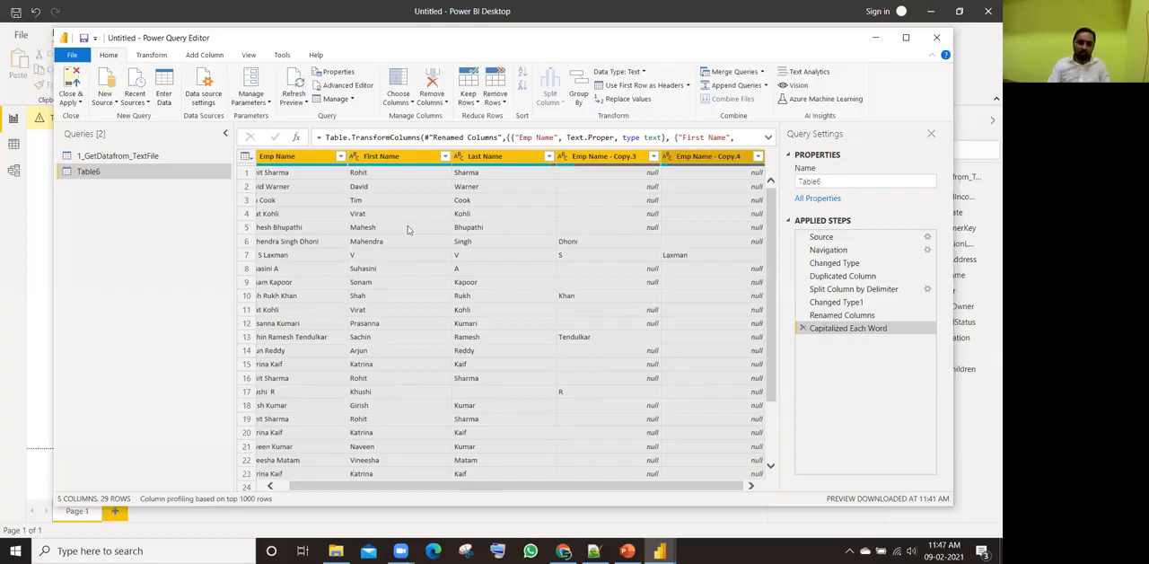
# Step: Compare the Table6 data at the Changed Type, Duplicated Column and Capitalized Each Word applied steps
pyautogui.hscroll(-1, 626, 483)
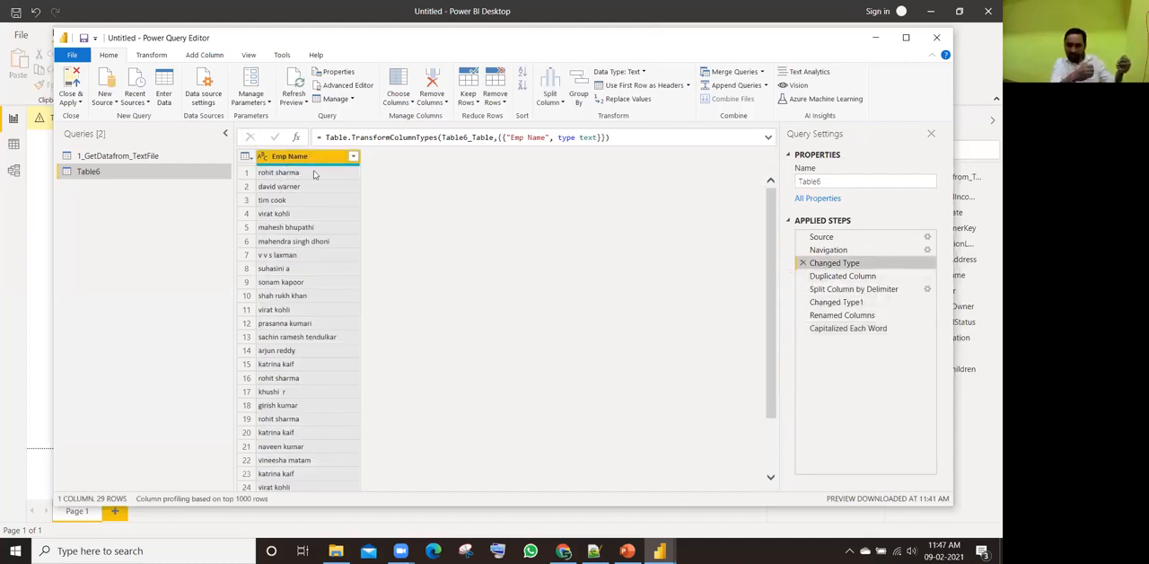
pyautogui.click(840, 275)
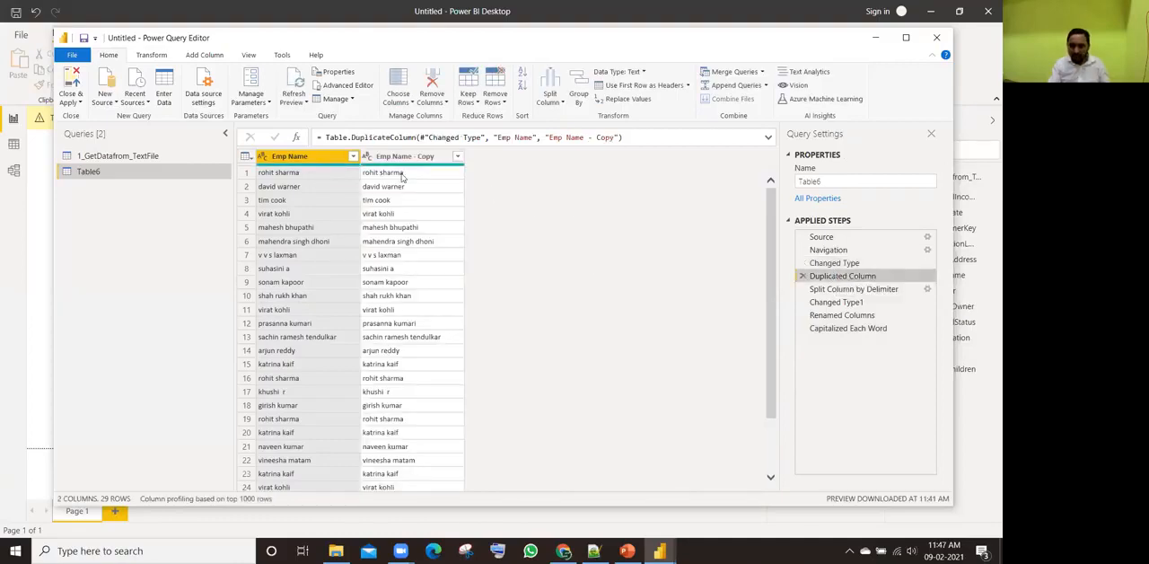
pyautogui.click(843, 263)
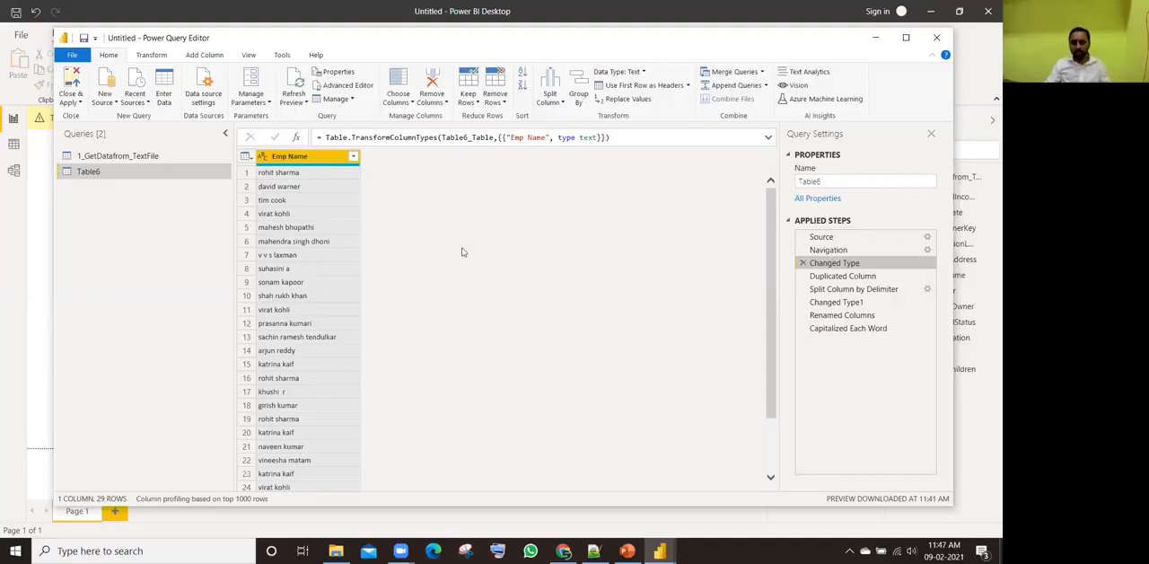
pyautogui.click(817, 328)
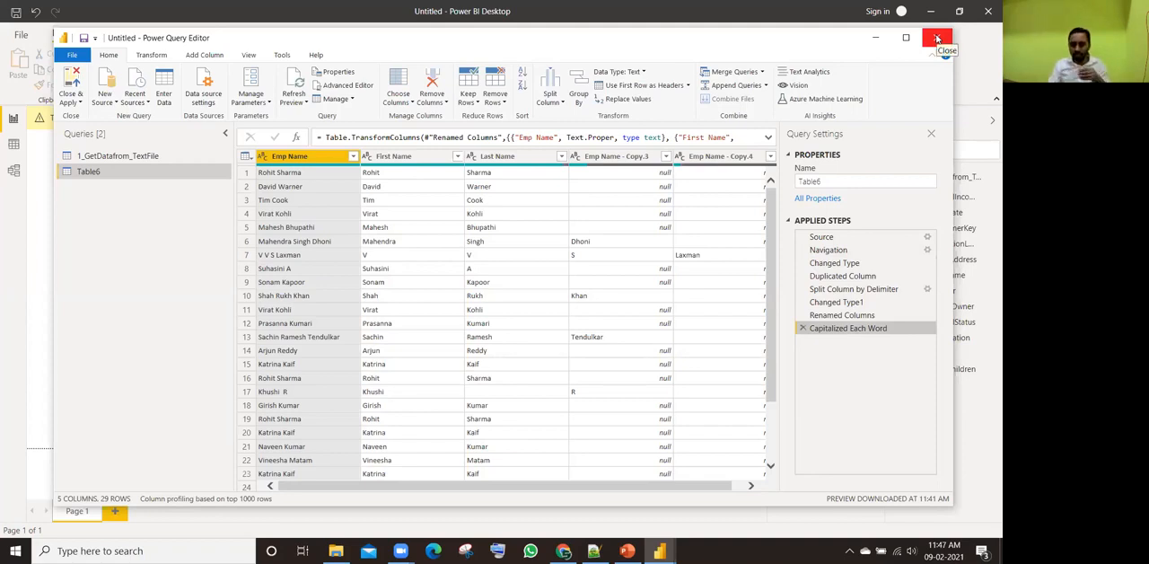
pyautogui.click(835, 262)
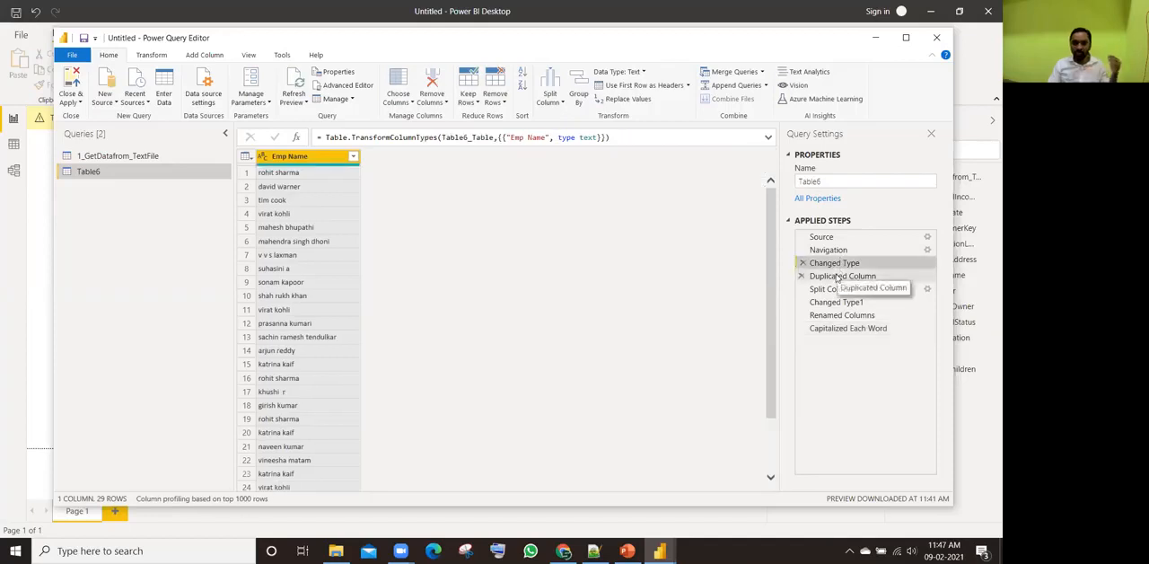
pyautogui.click(810, 329)
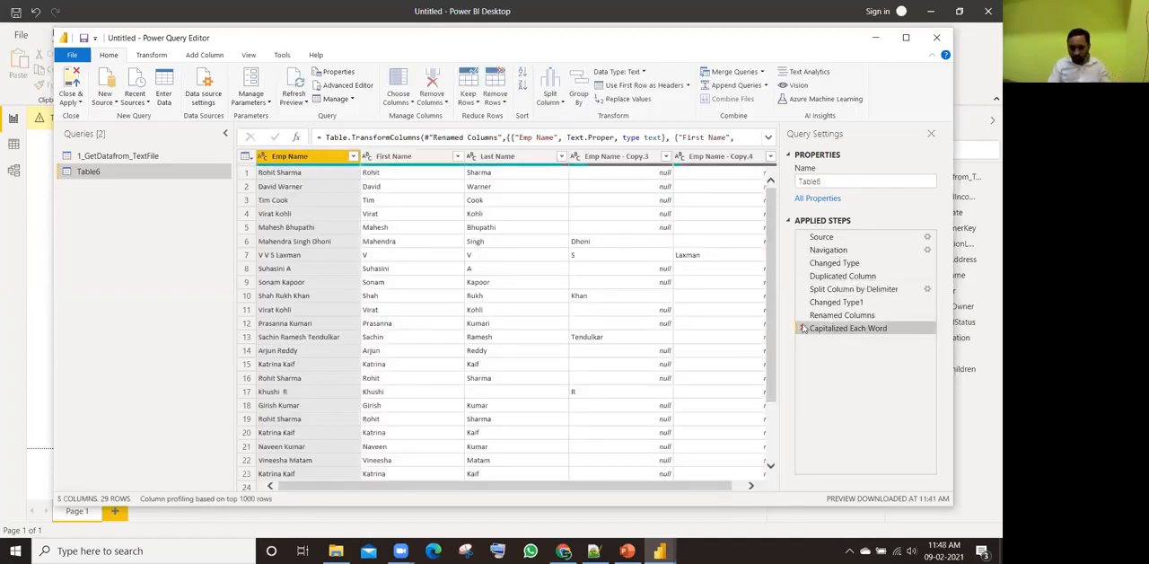
# Step: Delete every applied step after Changed Type from the Table6 query, from Capitalized Each Word back to Duplicated Column
pyautogui.click(803, 329)
pyautogui.click(803, 315)
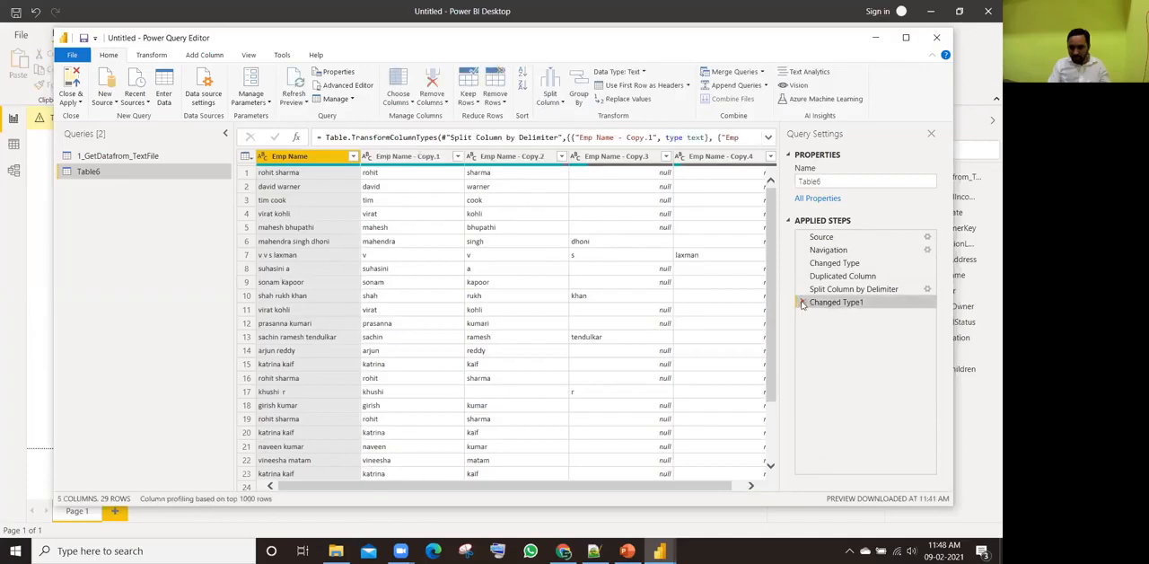
pyautogui.click(802, 303)
pyautogui.click(802, 289)
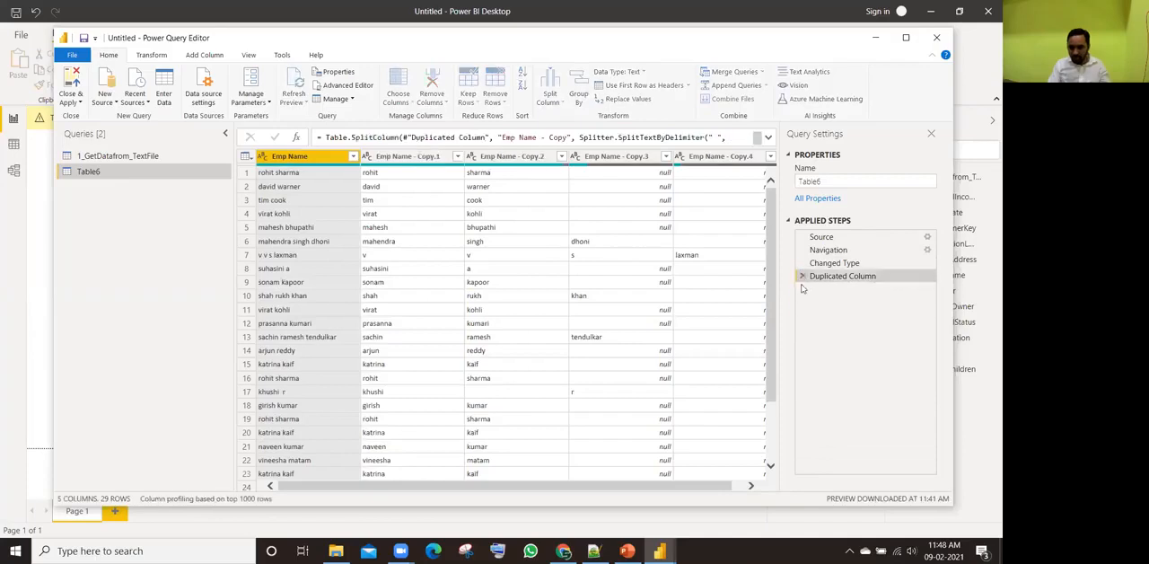
pyautogui.click(803, 276)
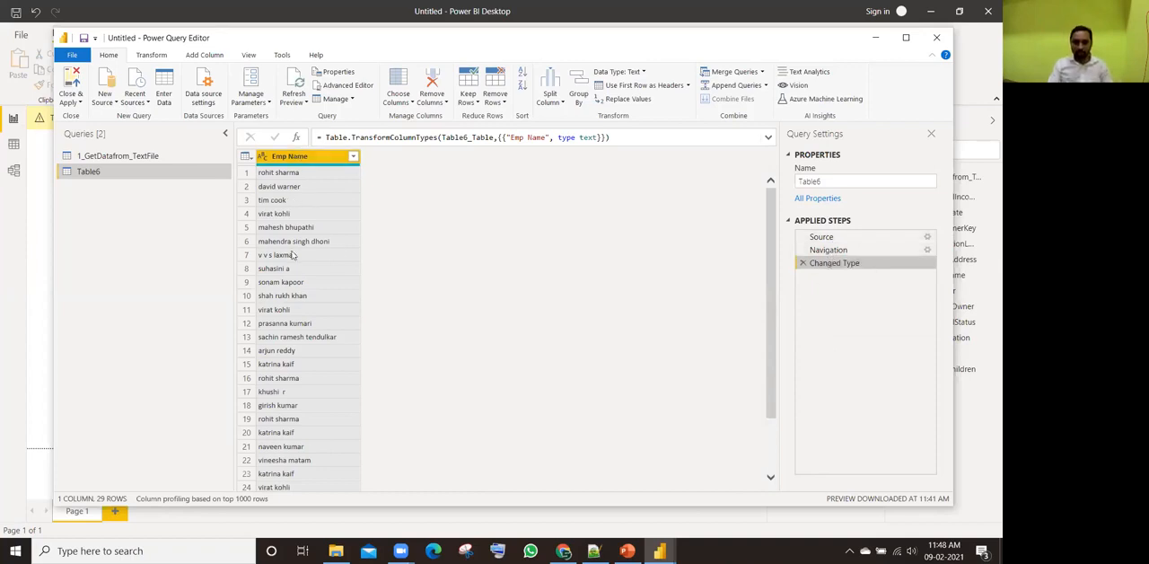
# Step: Capitalize each word in the Emp Name column and duplicate the column
pyautogui.rightClick(295, 161)
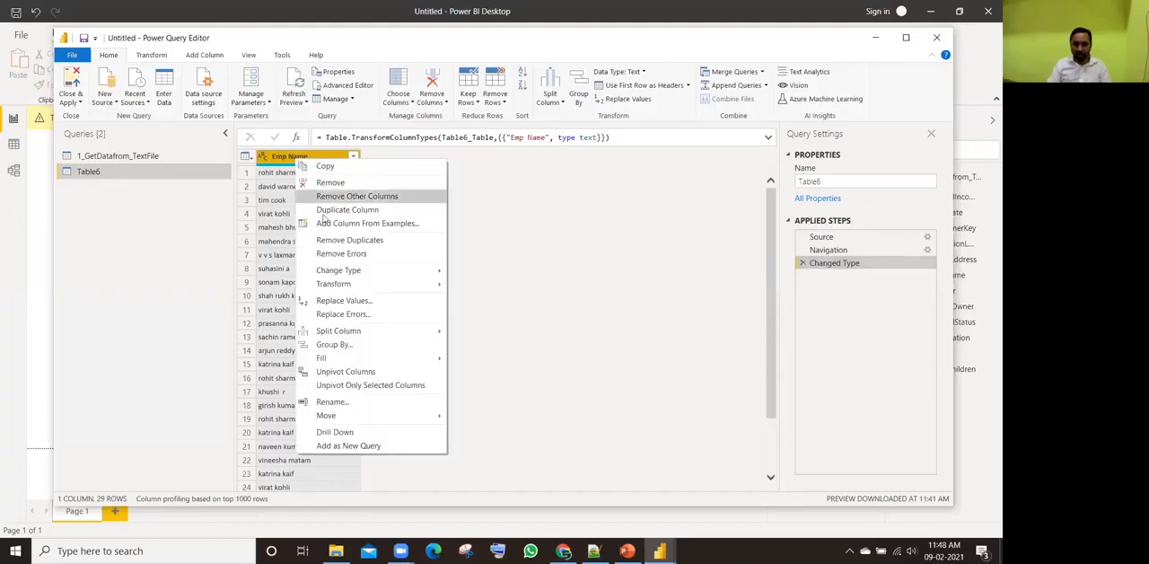
pyautogui.moveTo(341, 284)
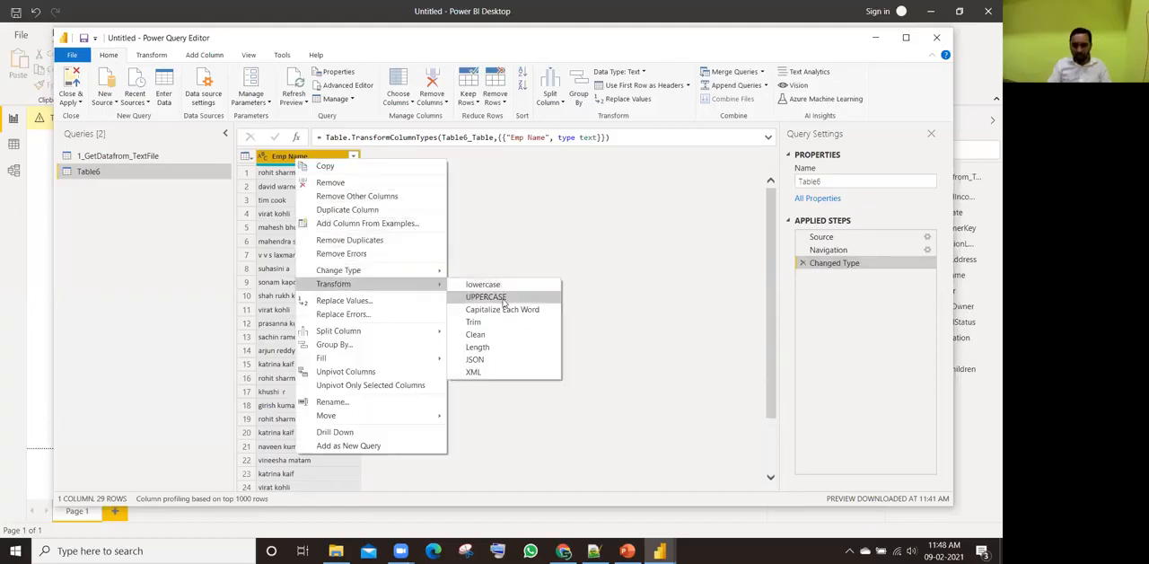
pyautogui.click(494, 311)
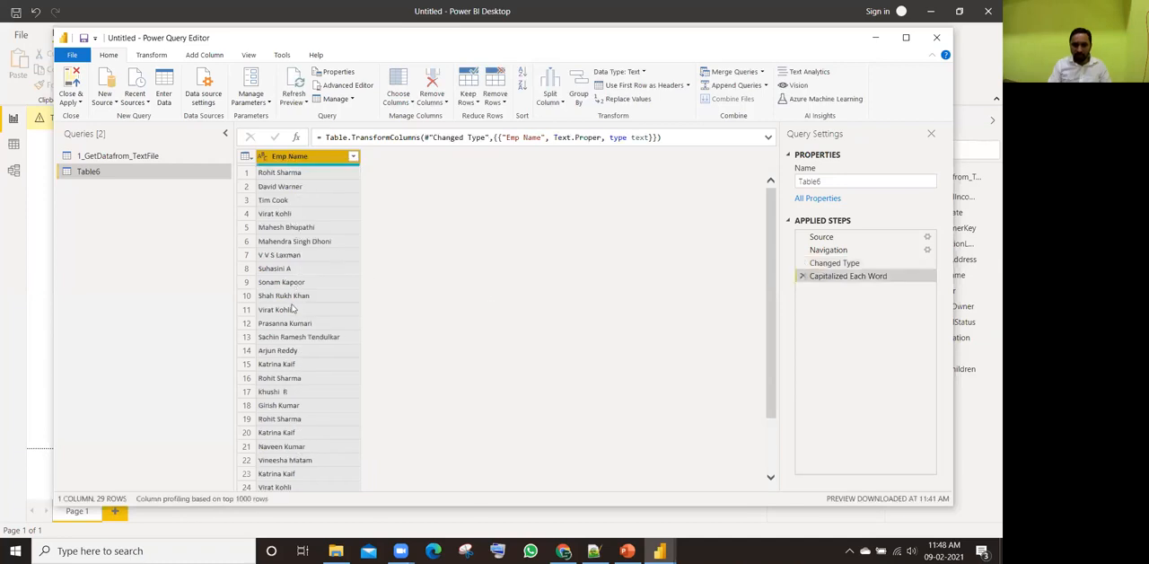
pyautogui.rightClick(302, 158)
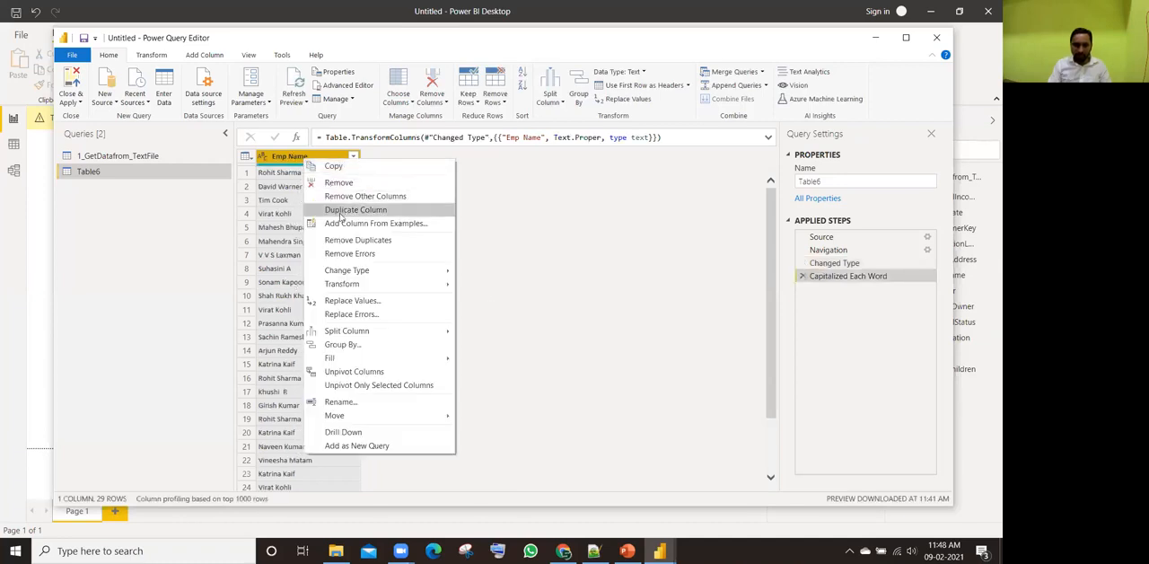
pyautogui.click(341, 213)
# Step: Split the Emp Name - Copy column by the space delimiter at each occurrence
pyautogui.rightClick(409, 158)
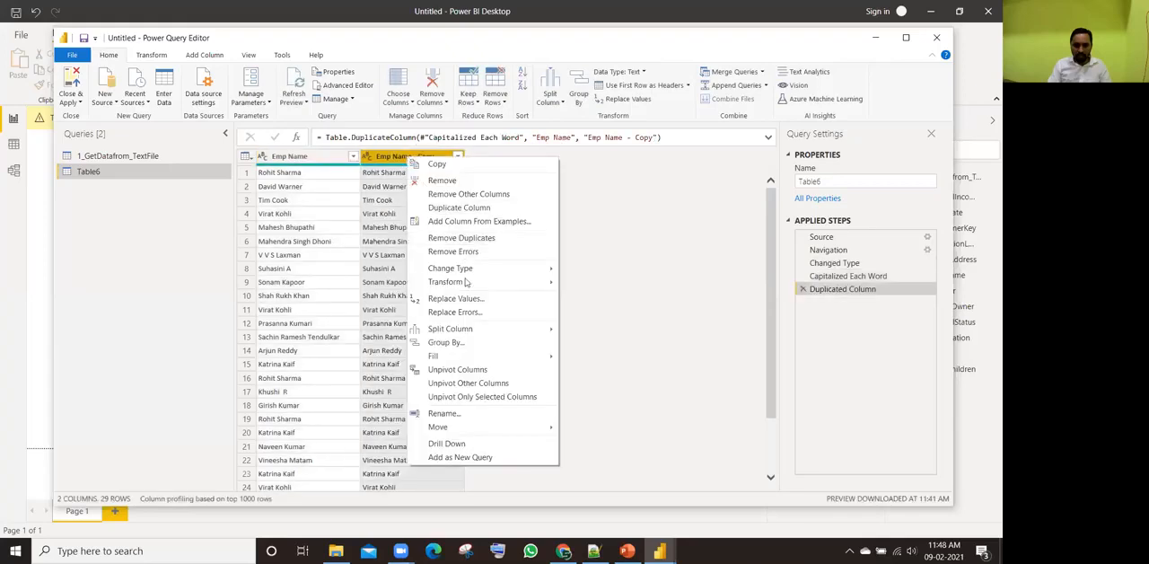
pyautogui.moveTo(467, 331)
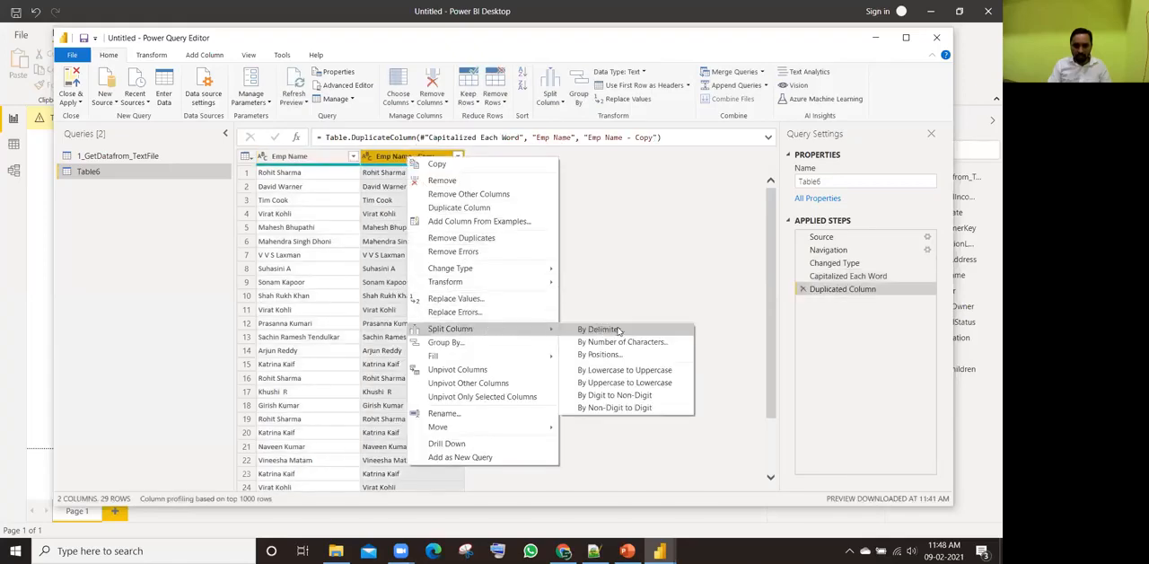
pyautogui.click(600, 329)
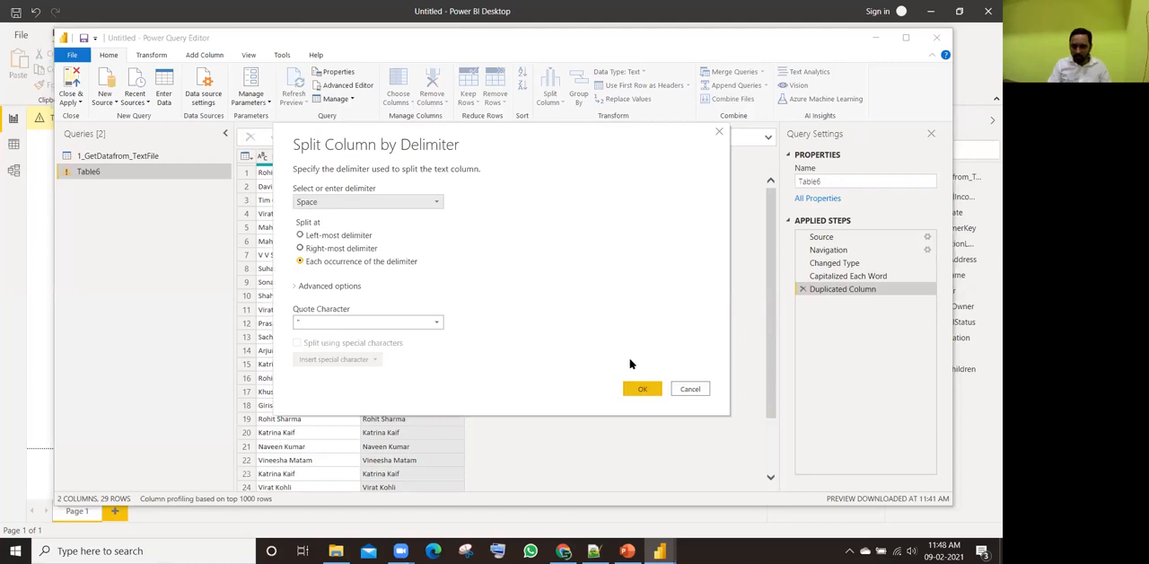
pyautogui.click(642, 390)
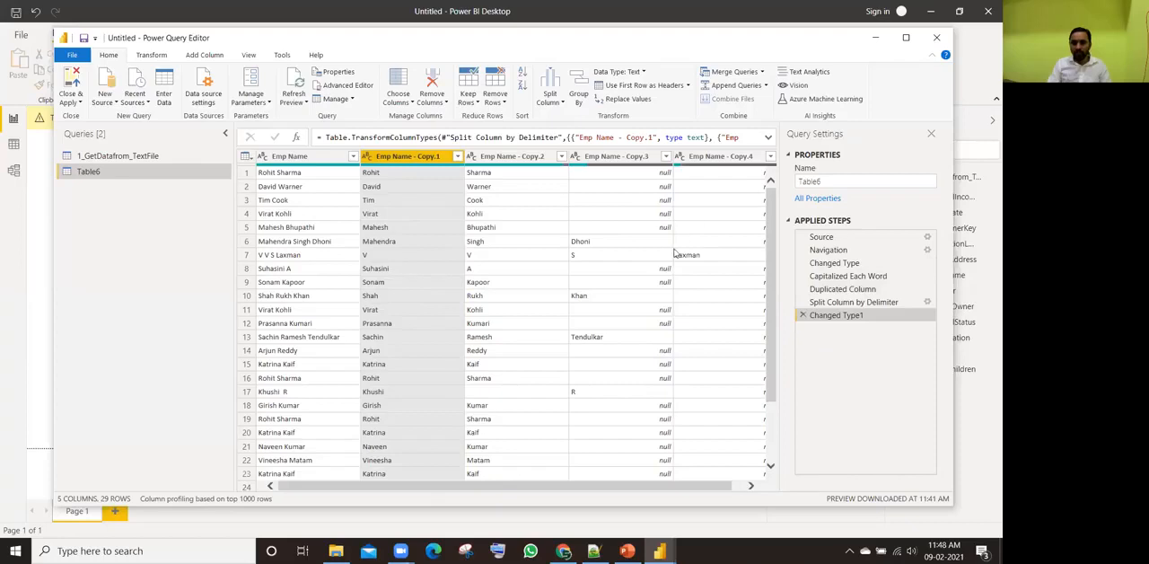
# Step: Rename the Table6 query to 2_GetDatafrom_Excel and apply the query changes to the report
pyautogui.click(819, 181)
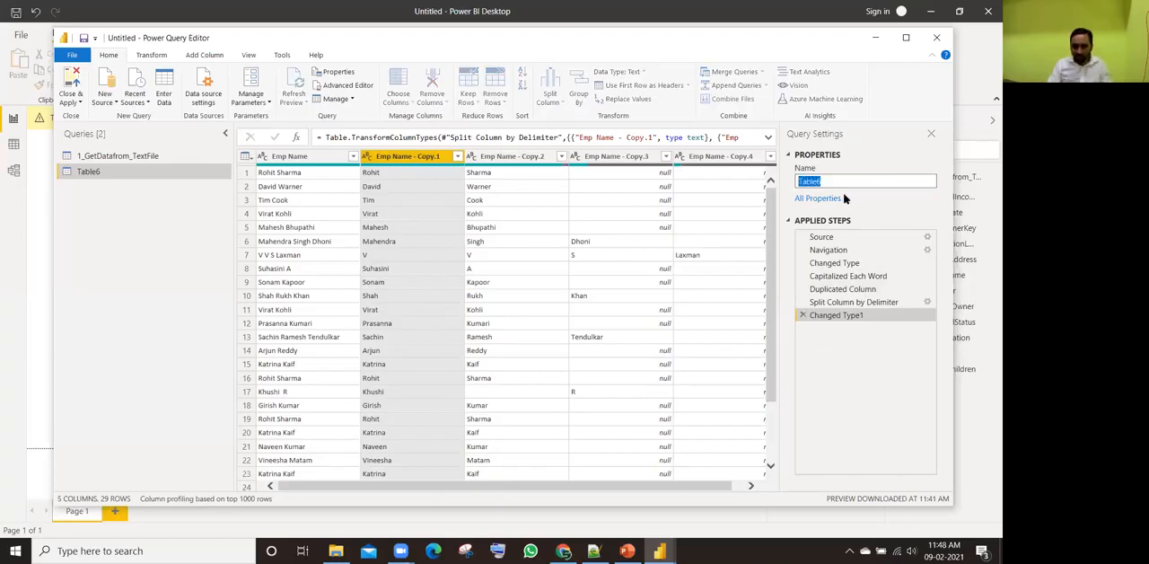
pyautogui.write('2_')
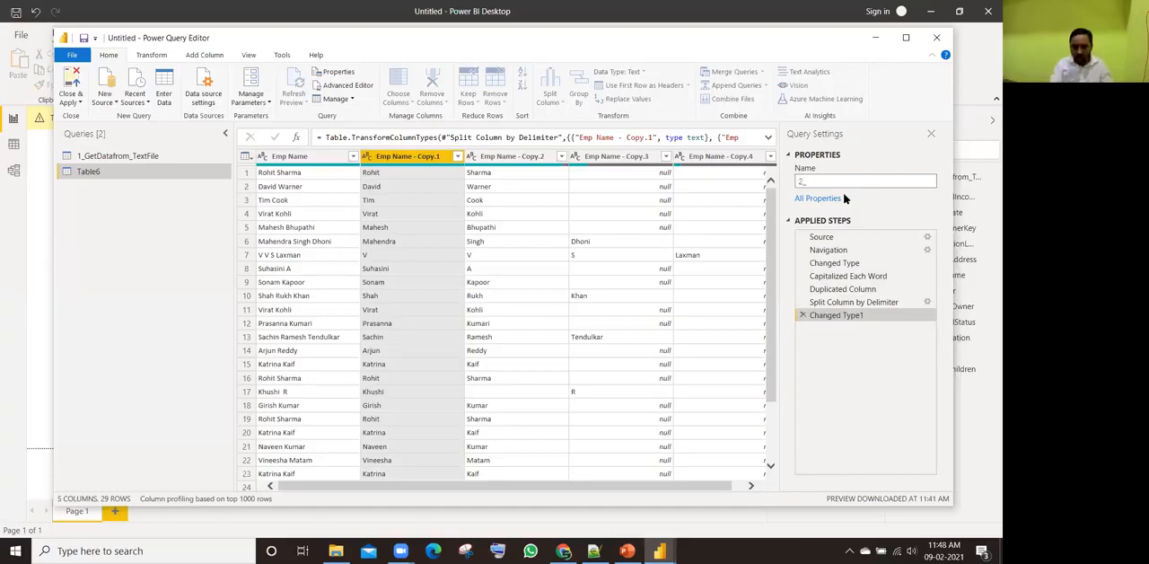
pyautogui.write('Datafrom_Excel')
pyautogui.press('Return')
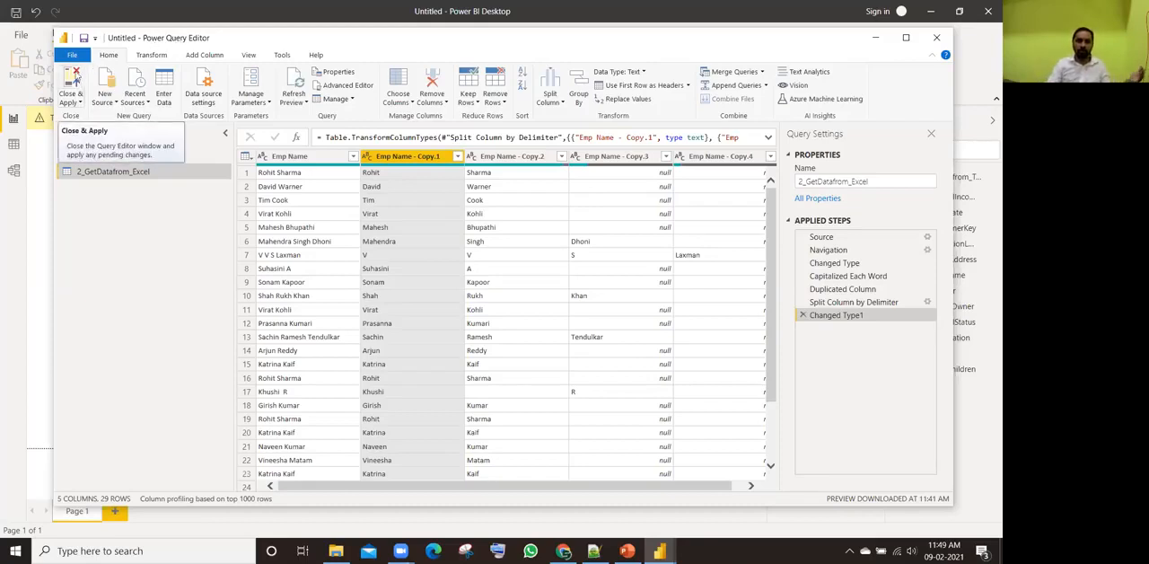
pyautogui.click(74, 83)
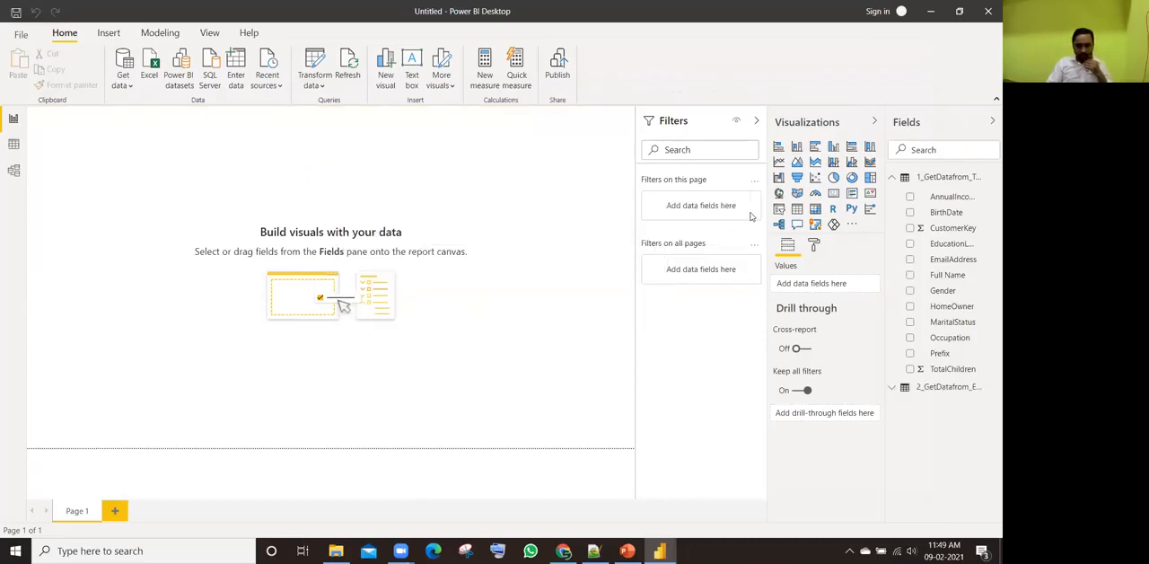
# Step: Review the field lists of the 1_GetDatafrom_TextFile and 2_GetDatafrom_Excel tables, leaving both collapsed
pyautogui.click(892, 178)
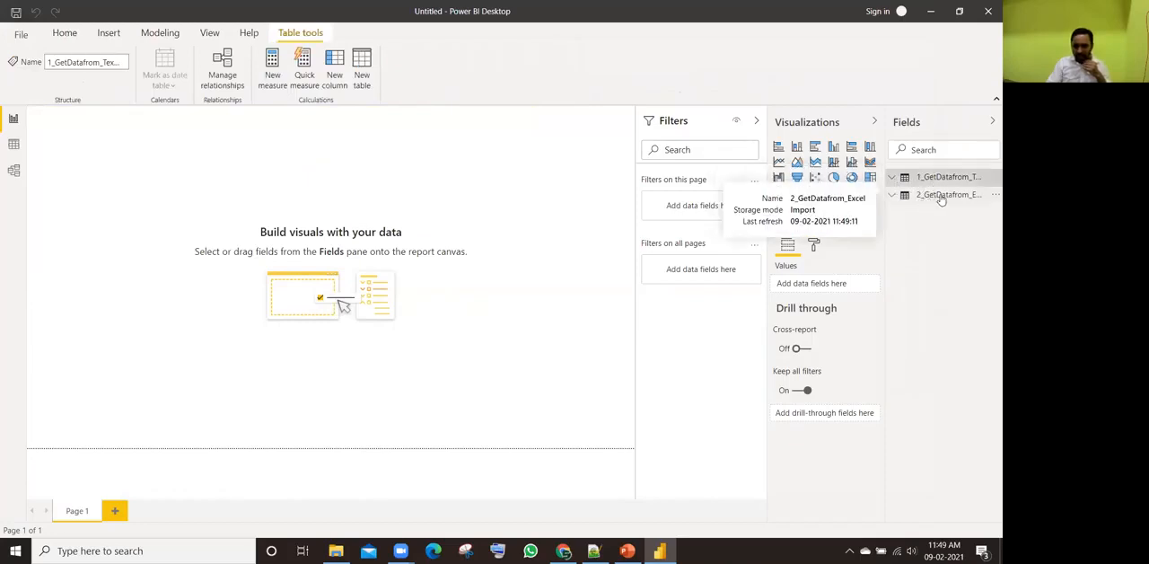
pyautogui.click(893, 199)
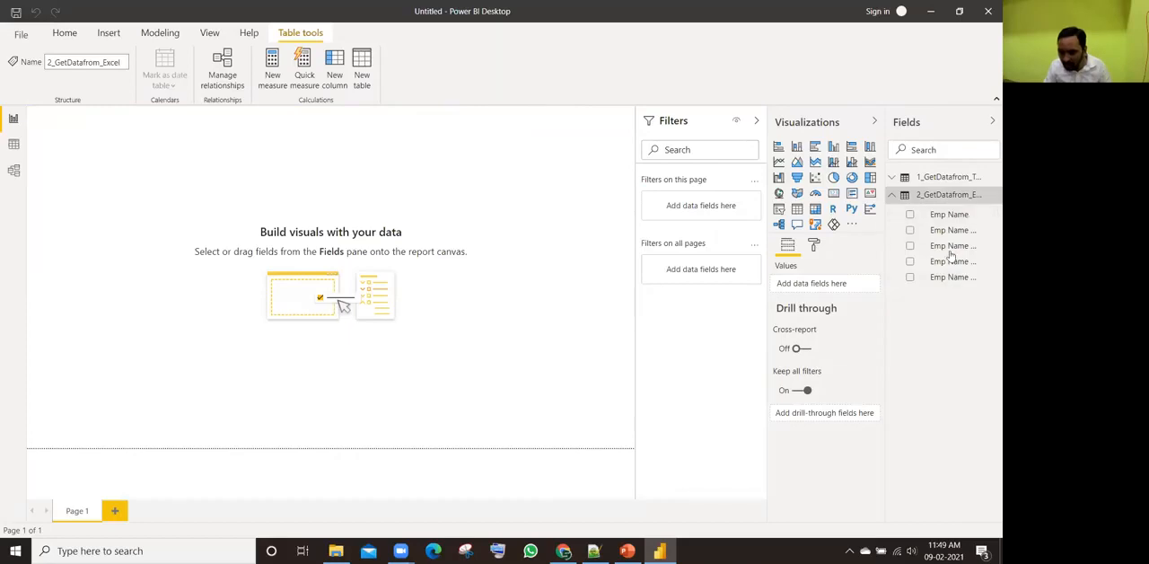
pyautogui.click(893, 182)
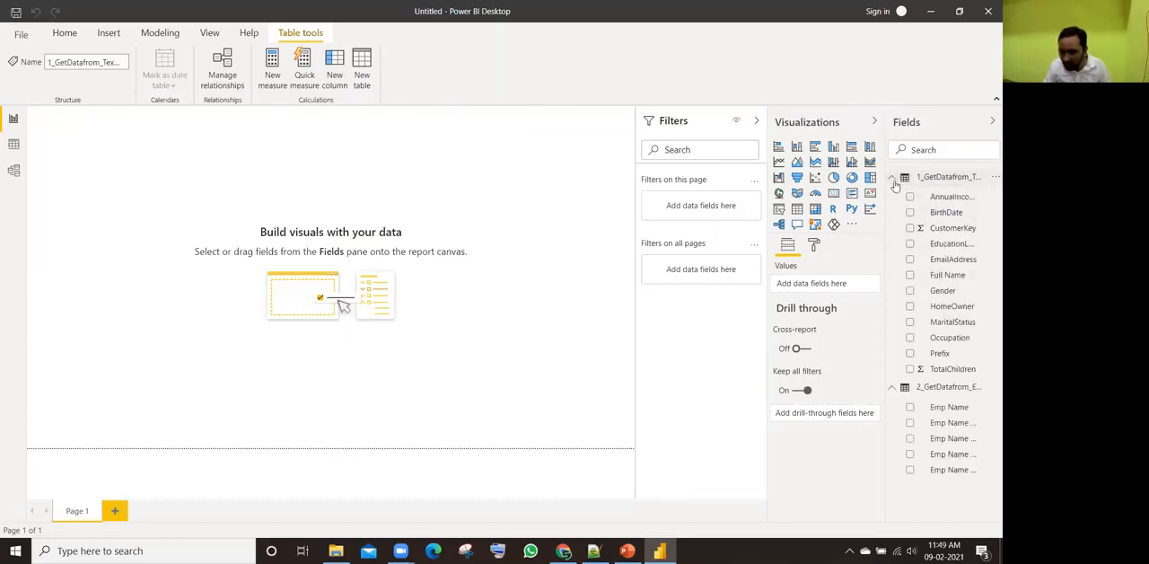
pyautogui.click(894, 179)
pyautogui.click(892, 195)
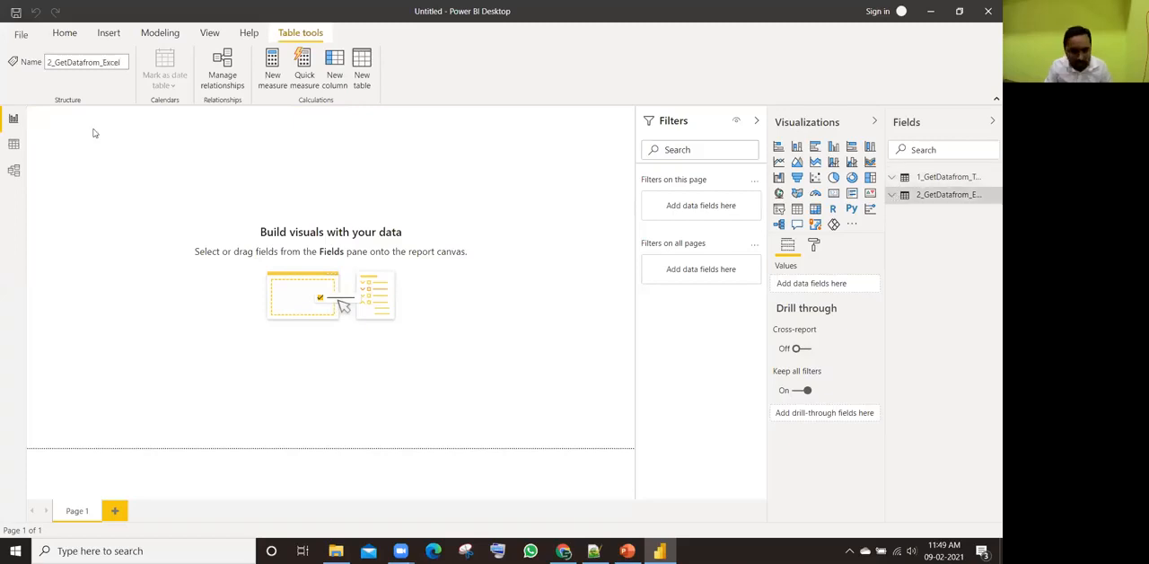
# Step: Inspect the loaded rows of the text file table and the 2_GetDatafrom_Excel table in Data view, and return to the report
pyautogui.click(13, 147)
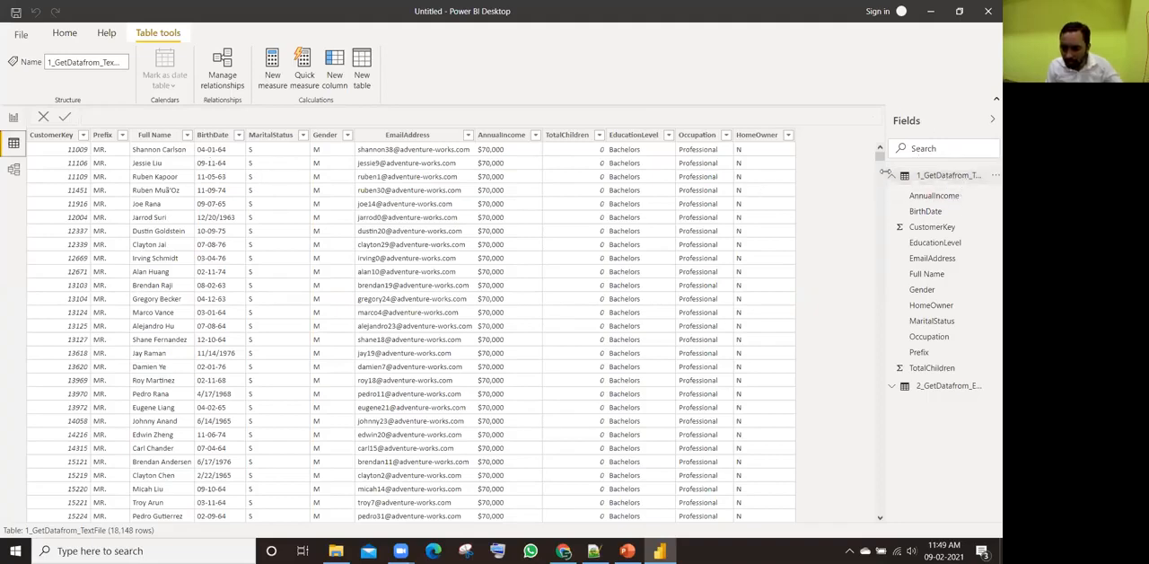
pyautogui.click(891, 177)
pyautogui.click(892, 194)
pyautogui.click(948, 193)
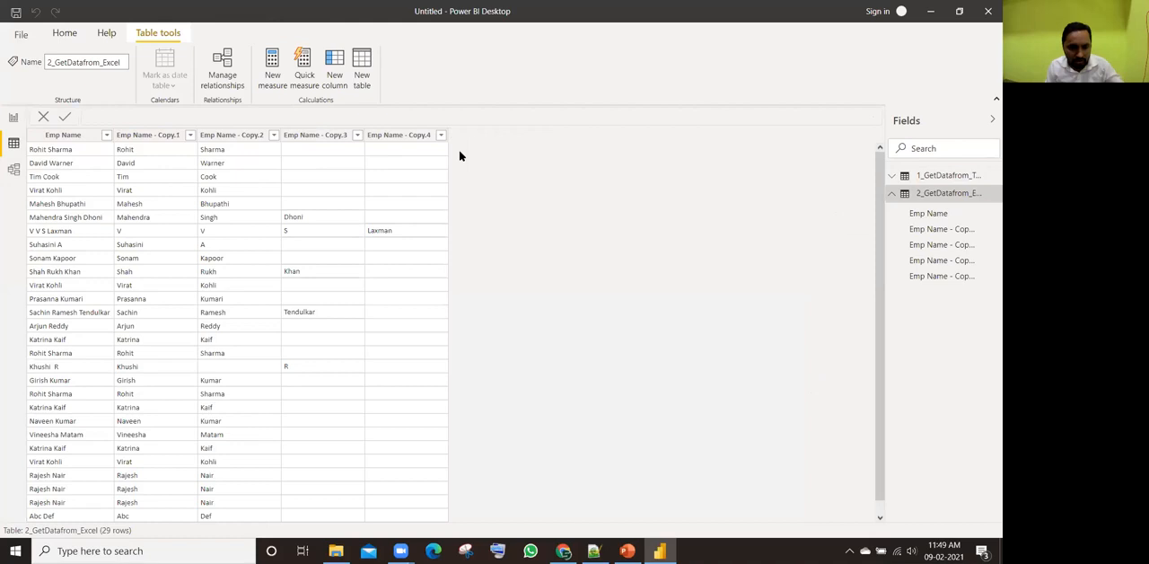
pyautogui.click(12, 121)
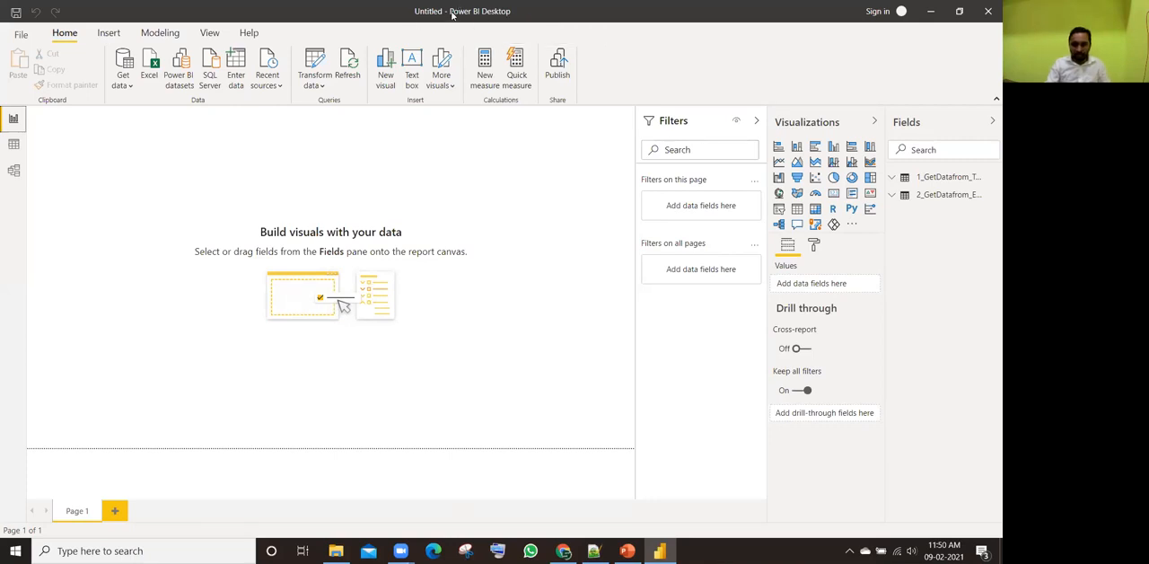
# Step: Save the report to the Desktop as a Power BI file named Introduction to Power Query
pyautogui.click(16, 14)
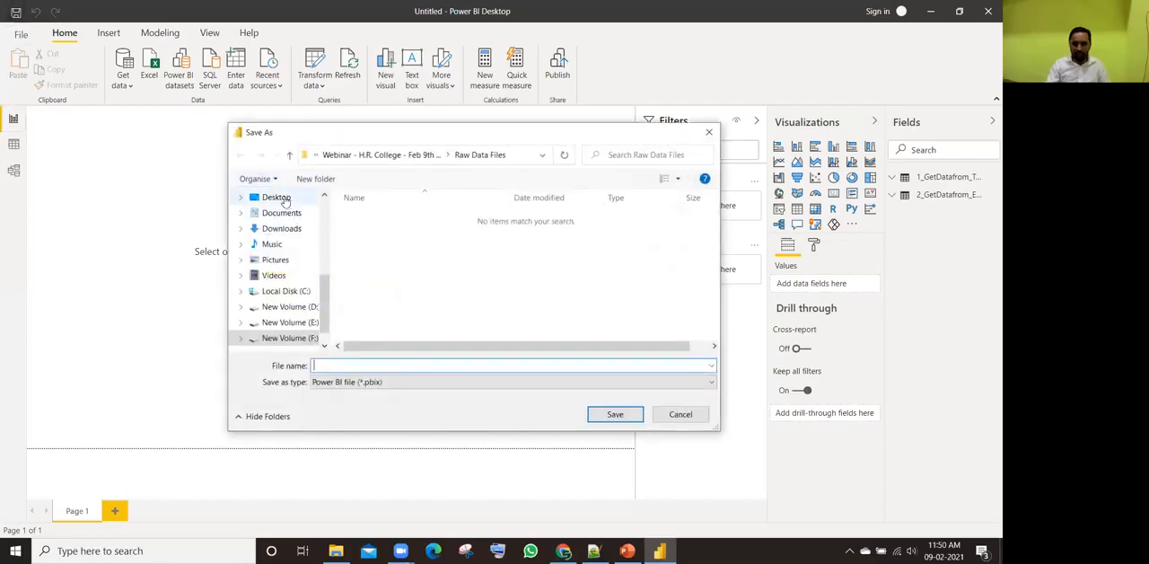
pyautogui.click(278, 198)
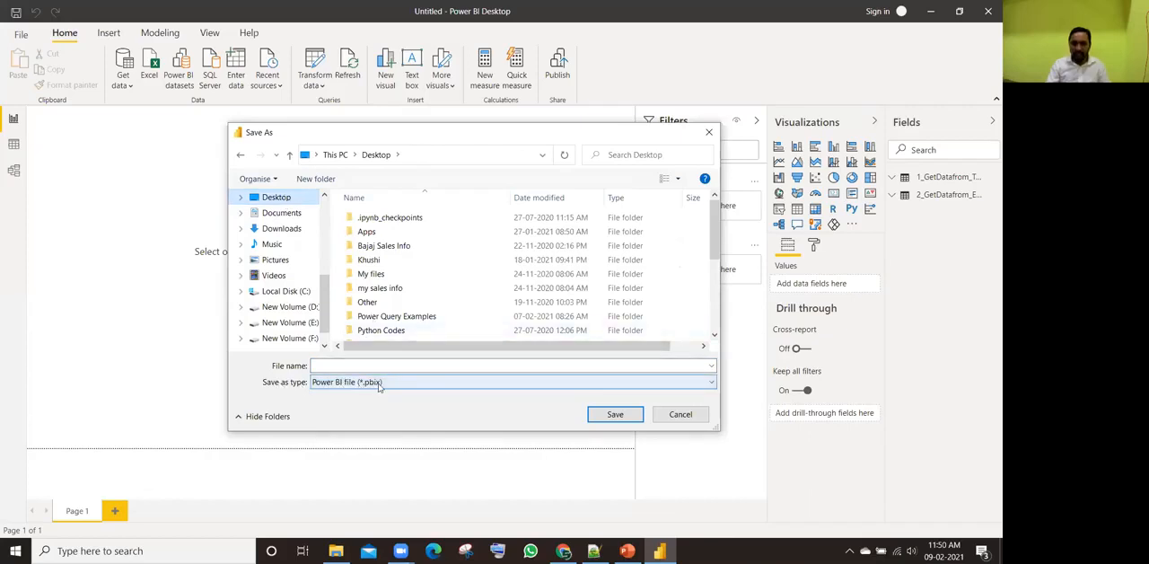
pyautogui.click(347, 367)
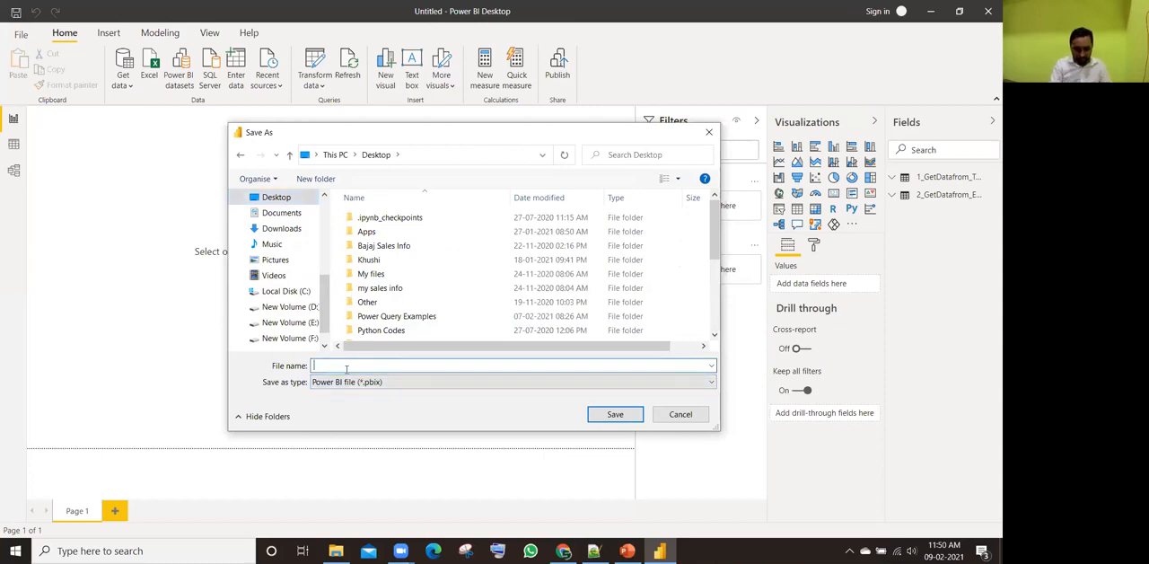
pyautogui.write('Po')
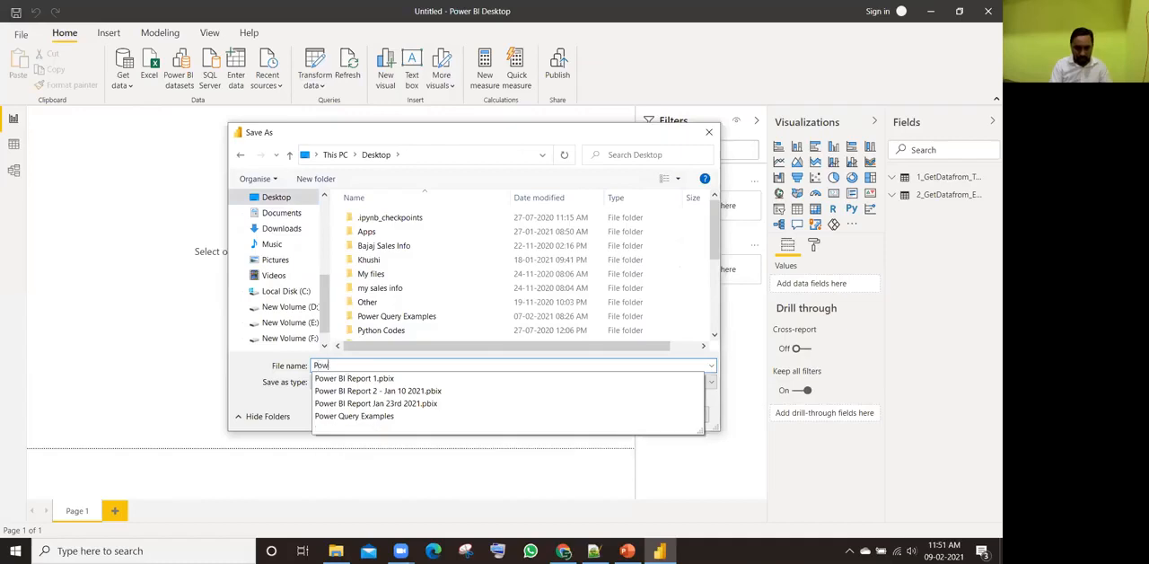
pyautogui.write('w')
pyautogui.press('BackSpace')
pyautogui.press('BackSpace')
pyautogui.press('BackSpace')
pyautogui.write('Introduction to Power')
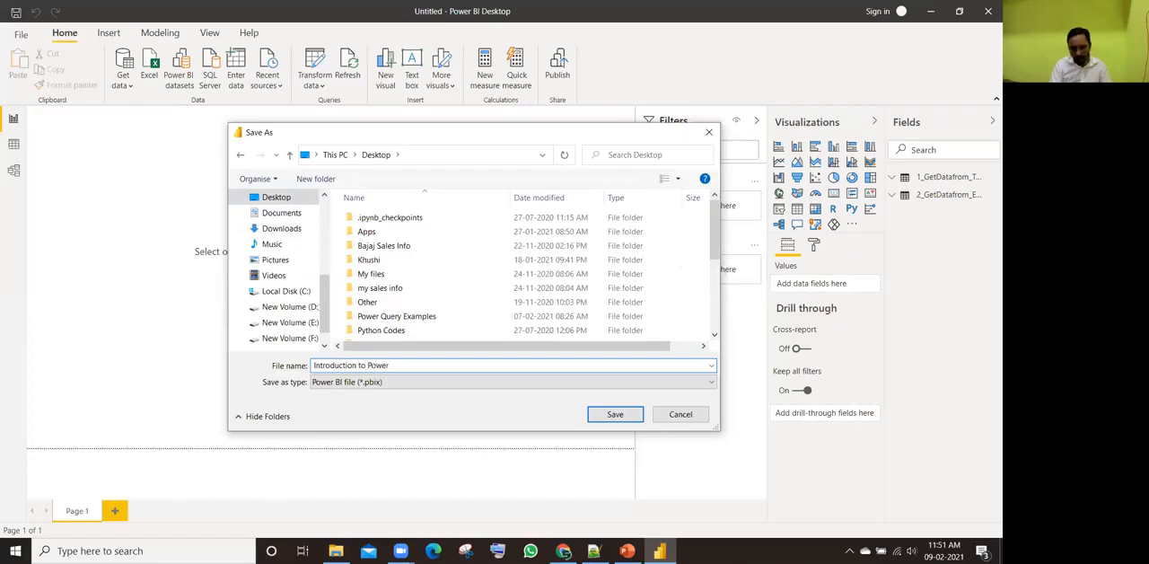
pyautogui.write(' Query')
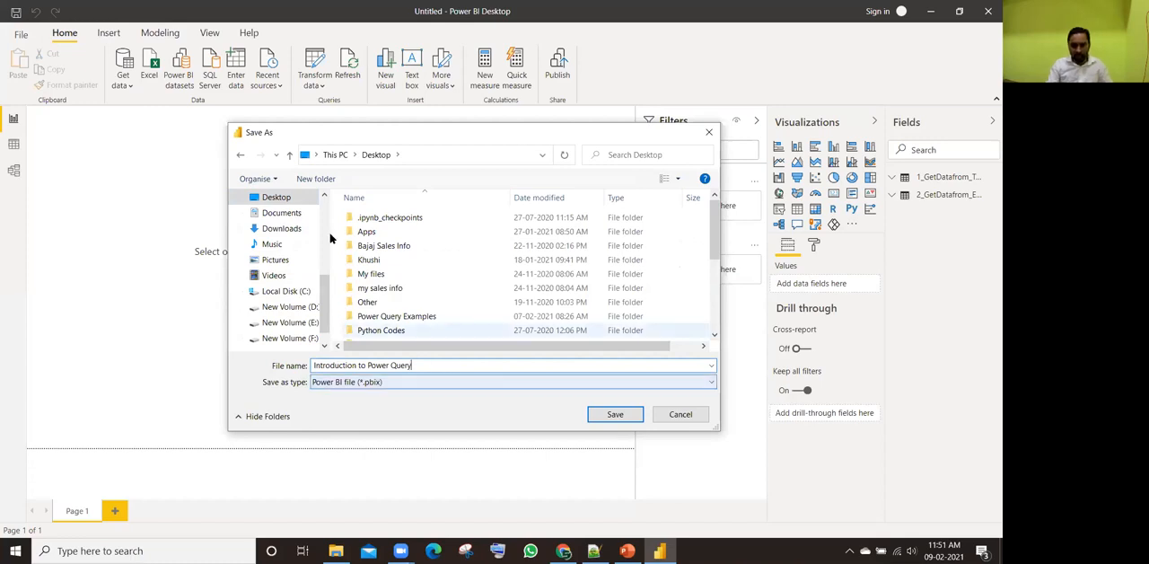
pyautogui.click(613, 414)
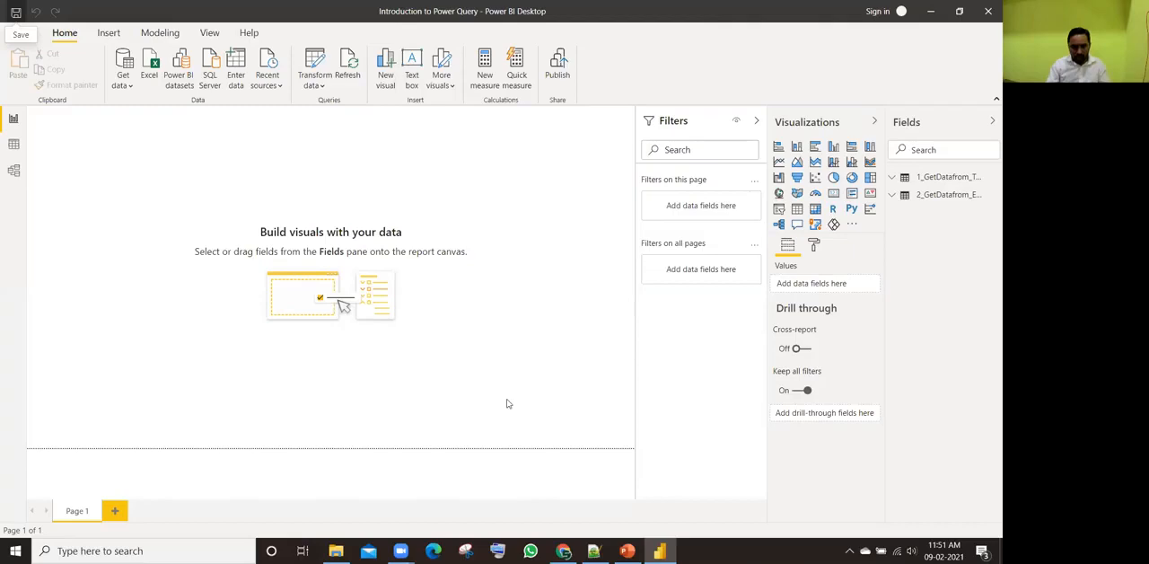
# Step: Switch to File Explorer, open 3 Split Data Task.xlsx from Raw Data Files in a maximized Excel window and enable editing
pyautogui.hotkey('alt', 'Tab')
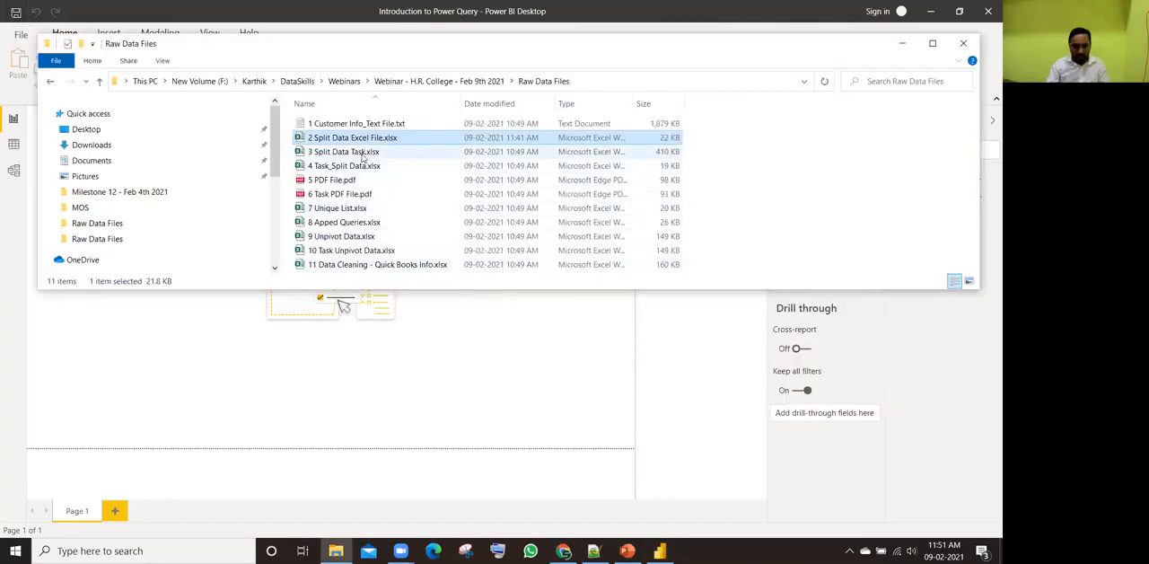
pyautogui.click(372, 152)
pyautogui.doubleClick(380, 155)
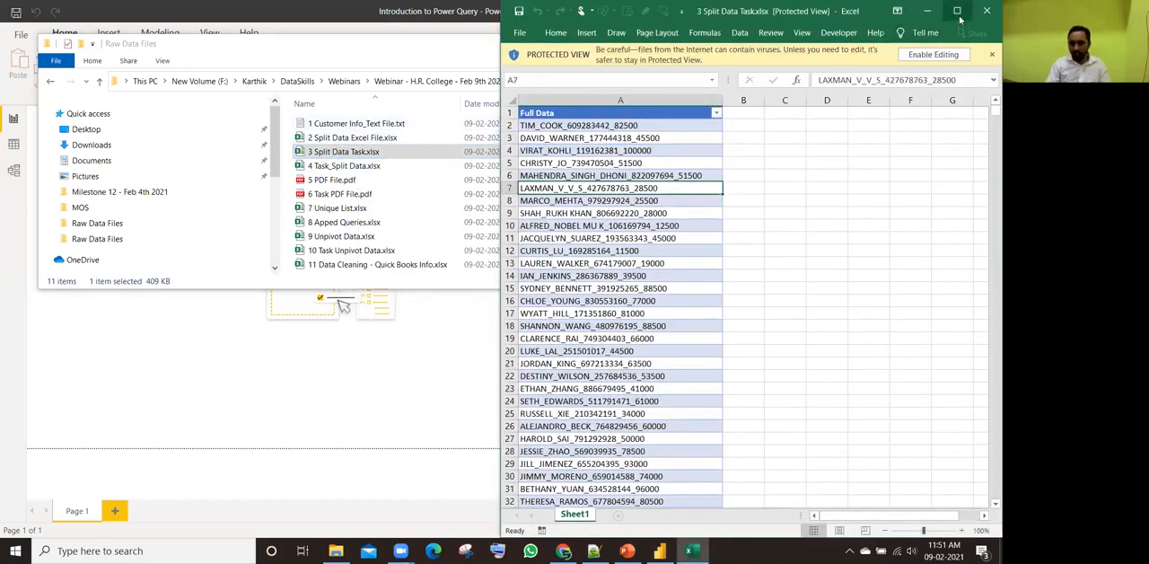
pyautogui.click(957, 11)
pyautogui.click(542, 52)
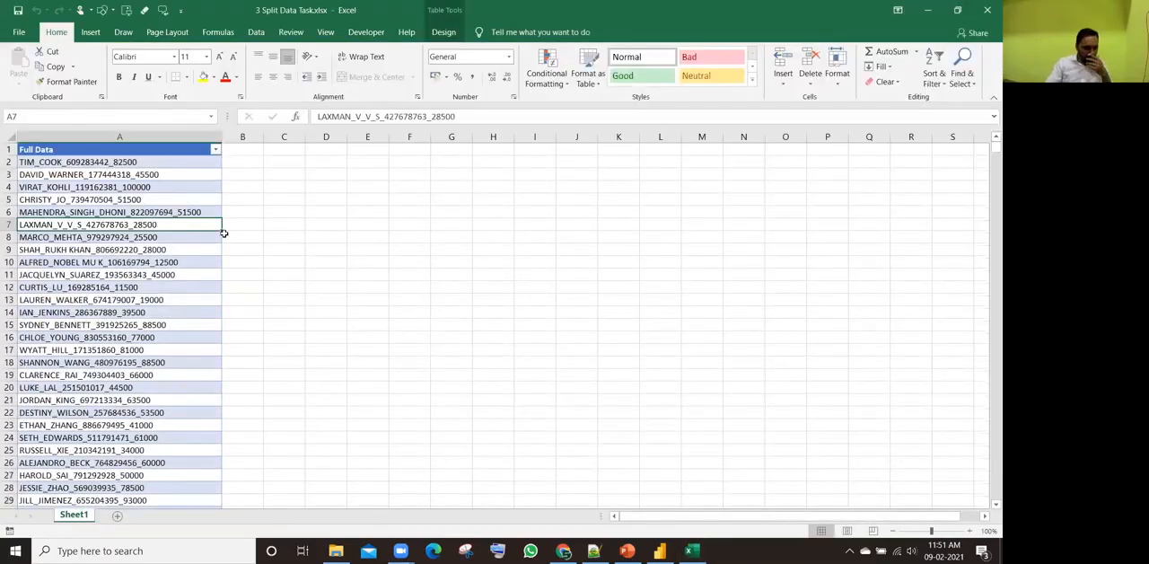
# Step: Check how far the Full Data column extends and return to its first record in A2
pyautogui.click(68, 162)
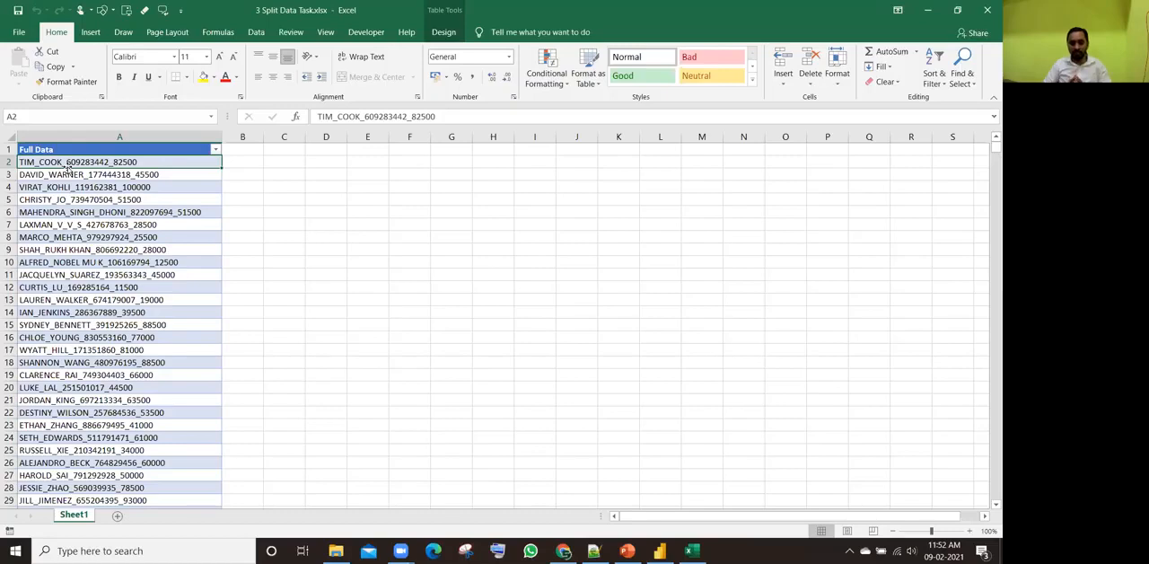
pyautogui.hotkey('ctrl', 'Down')
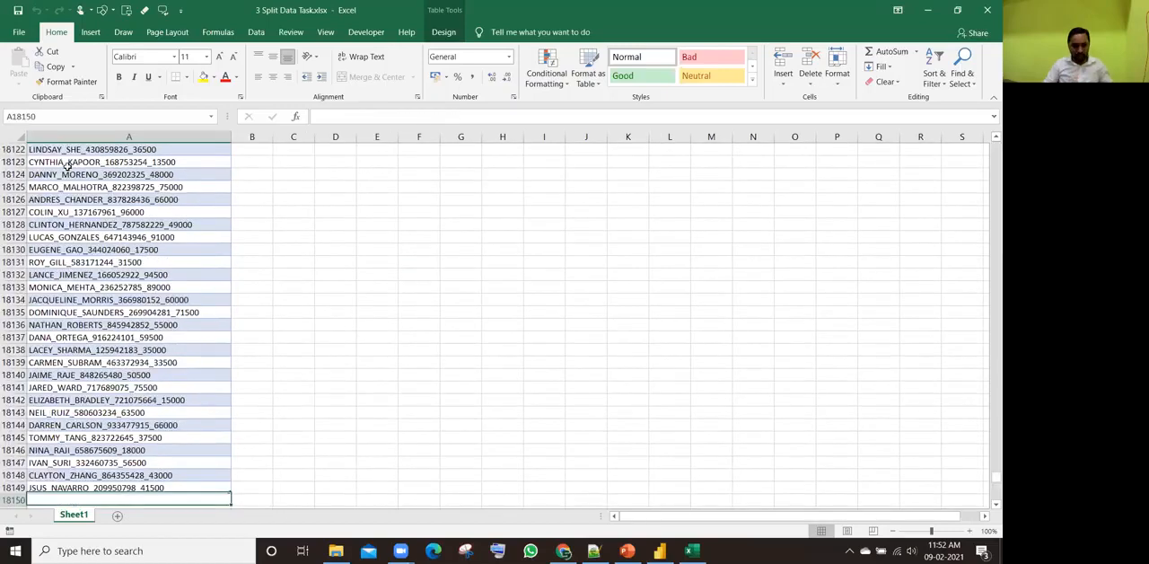
pyautogui.hotkey('ctrl', 'Up')
pyautogui.click(68, 163)
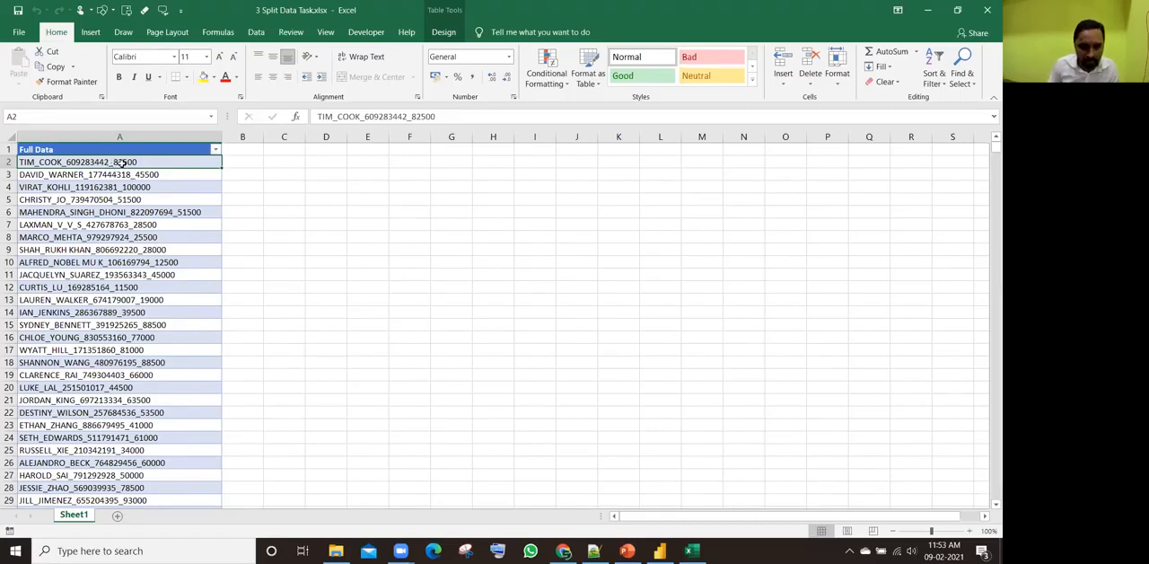
# Step: Enter the first record as separate values: Time Cook in C2, its ID number in D2 and 82500 in E2
pyautogui.click(283, 165)
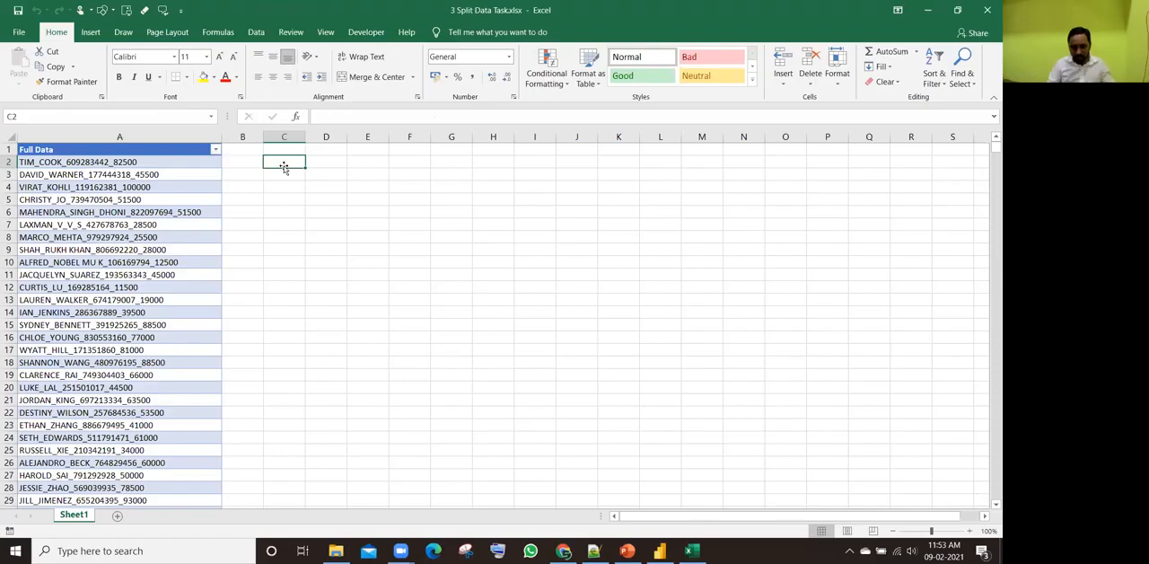
pyautogui.write('Time')
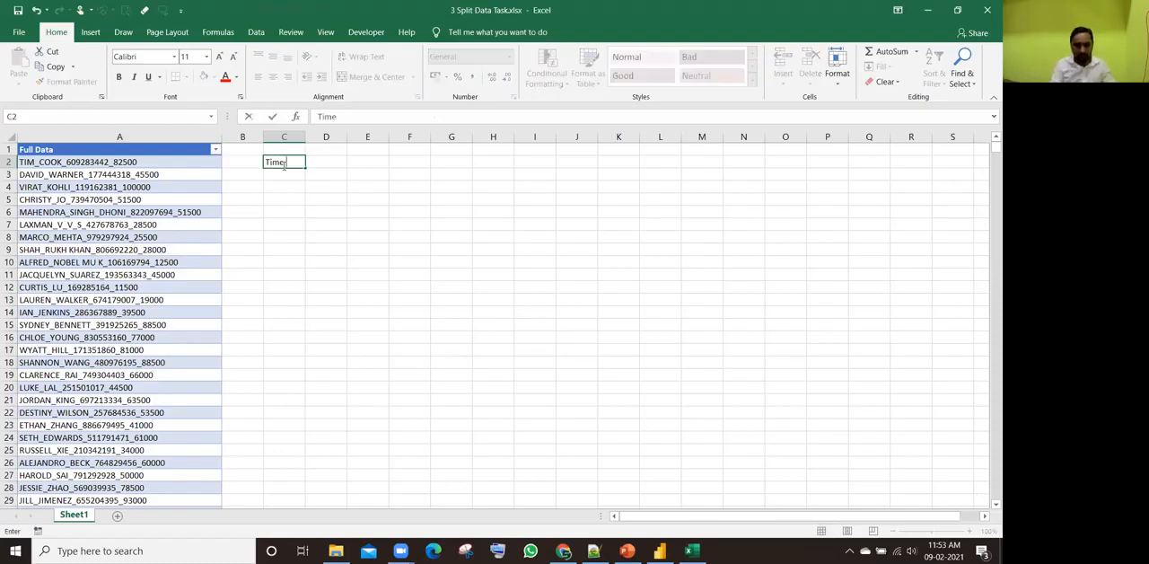
pyautogui.write(' Cook')
pyautogui.press('Tab')
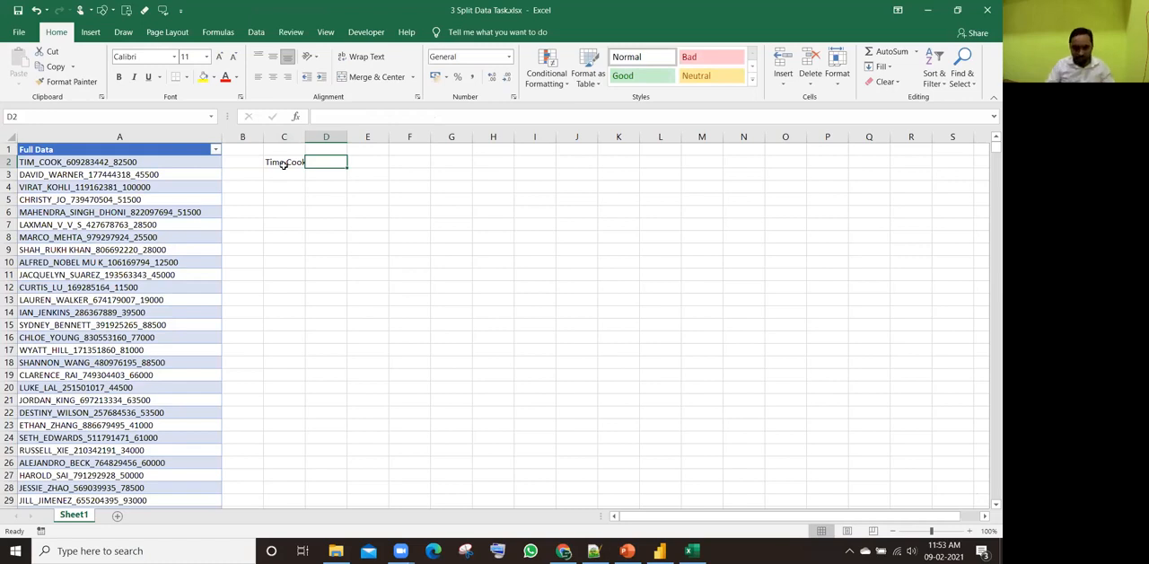
pyautogui.write('609')
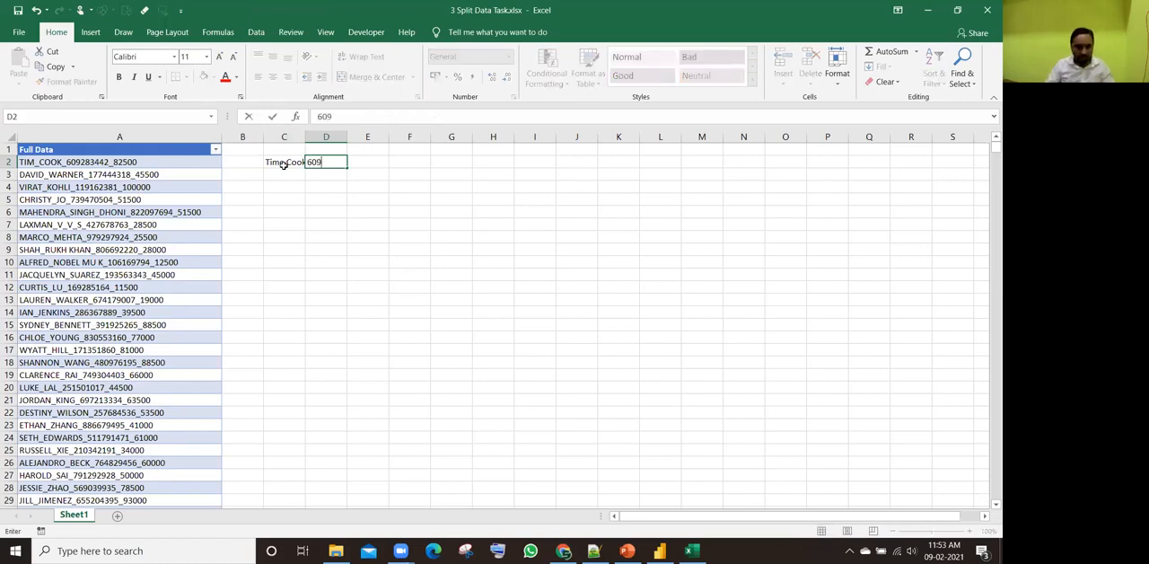
pyautogui.write('283442')
pyautogui.press('Tab')
pyautogui.write('82500')
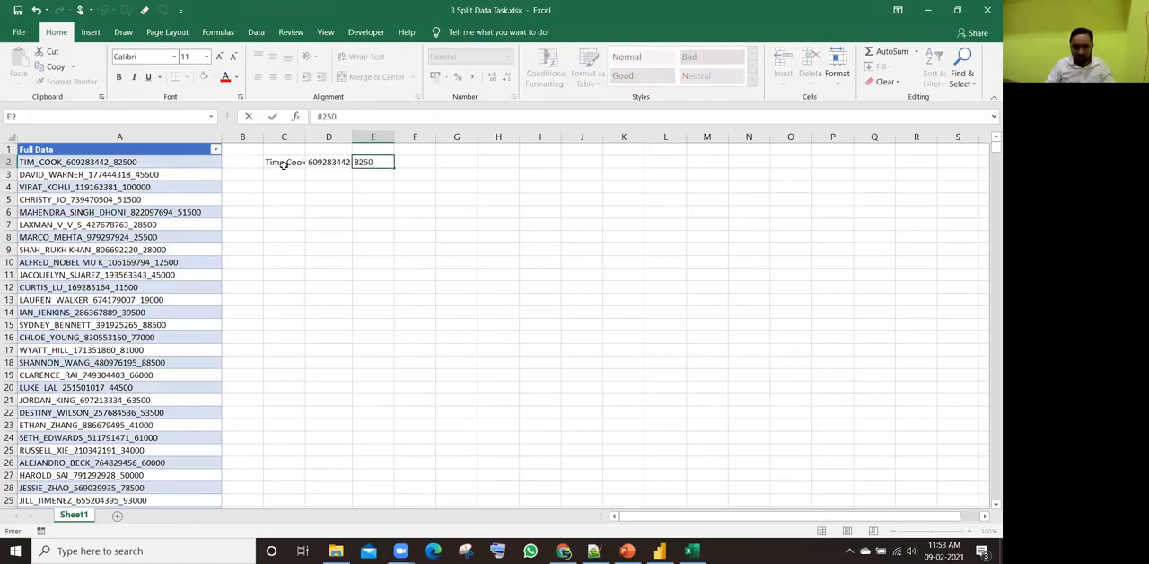
pyautogui.press('Return')
# Step: Widen columns C and D to fit their contents and enter the headers Name, Account# and Salary in C1 to E1
pyautogui.click(284, 149)
pyautogui.moveTo(305, 136); pyautogui.dragTo(351, 137)
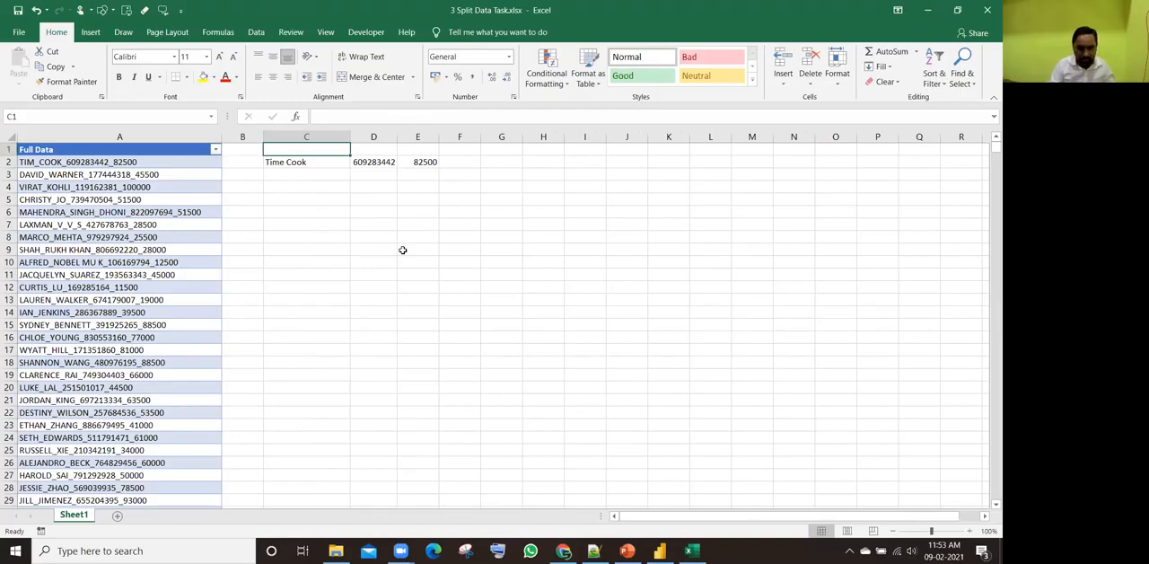
pyautogui.write('Name')
pyautogui.press('Tab')
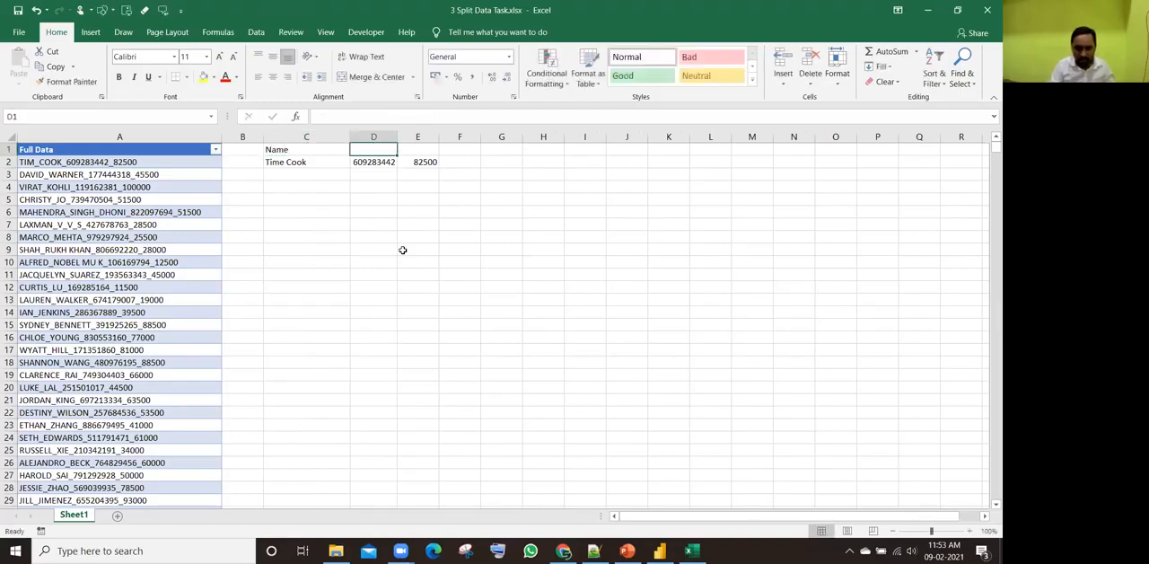
pyautogui.write('Account')
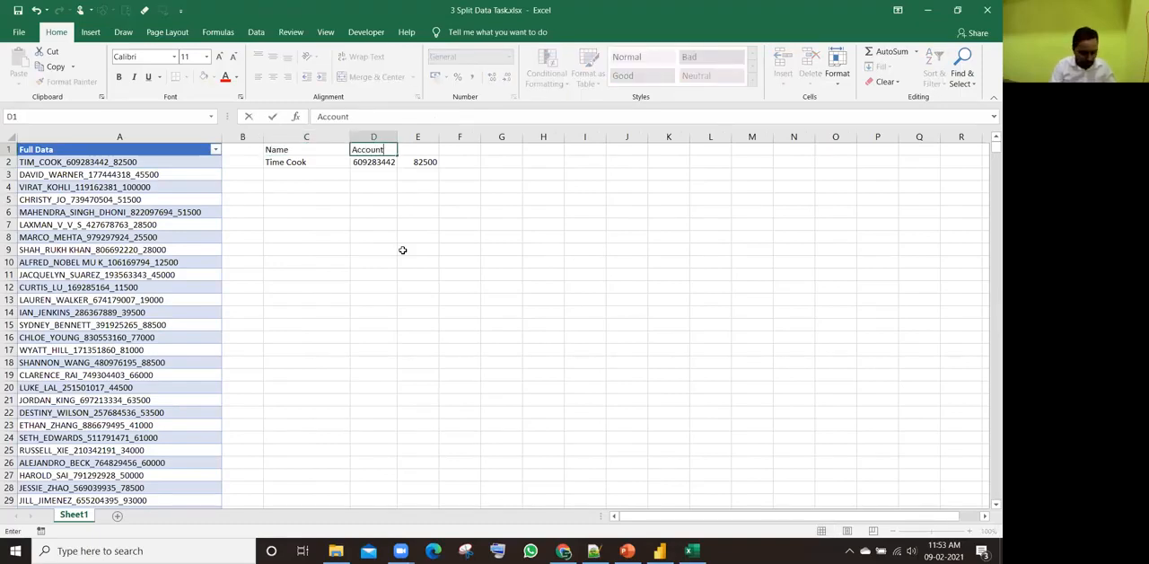
pyautogui.write('#')
pyautogui.press('Tab')
pyautogui.write('Salary')
pyautogui.press('Return')
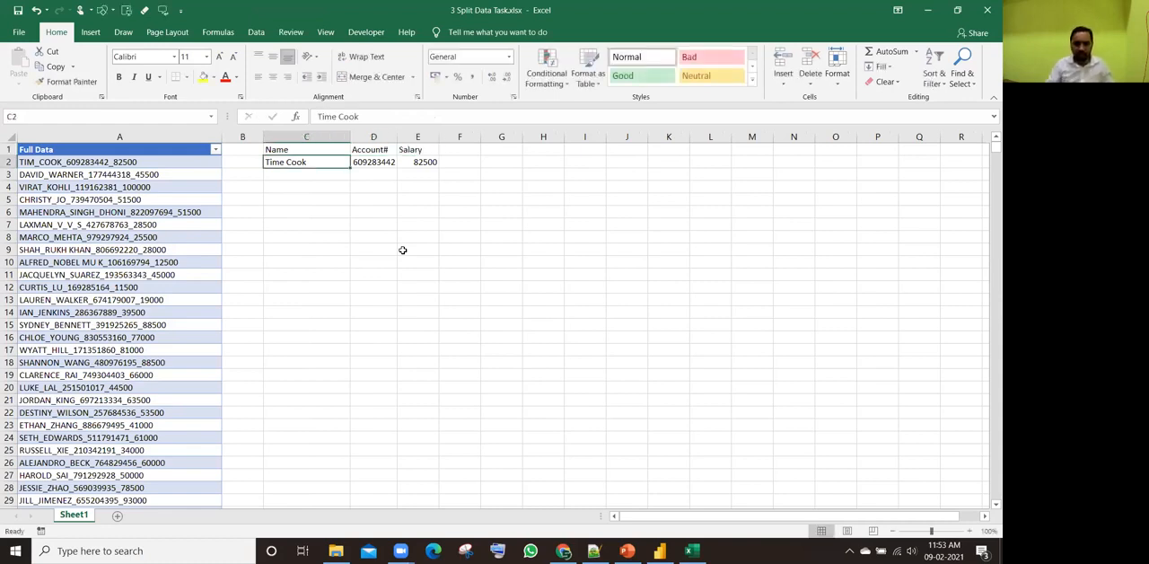
# Step: Compare the combined records in A2 and A6 with the separate Name, Account# and Salary columns they should be split into
pyautogui.moveTo(314, 151); pyautogui.dragTo(422, 359)
pyautogui.click(418, 262)
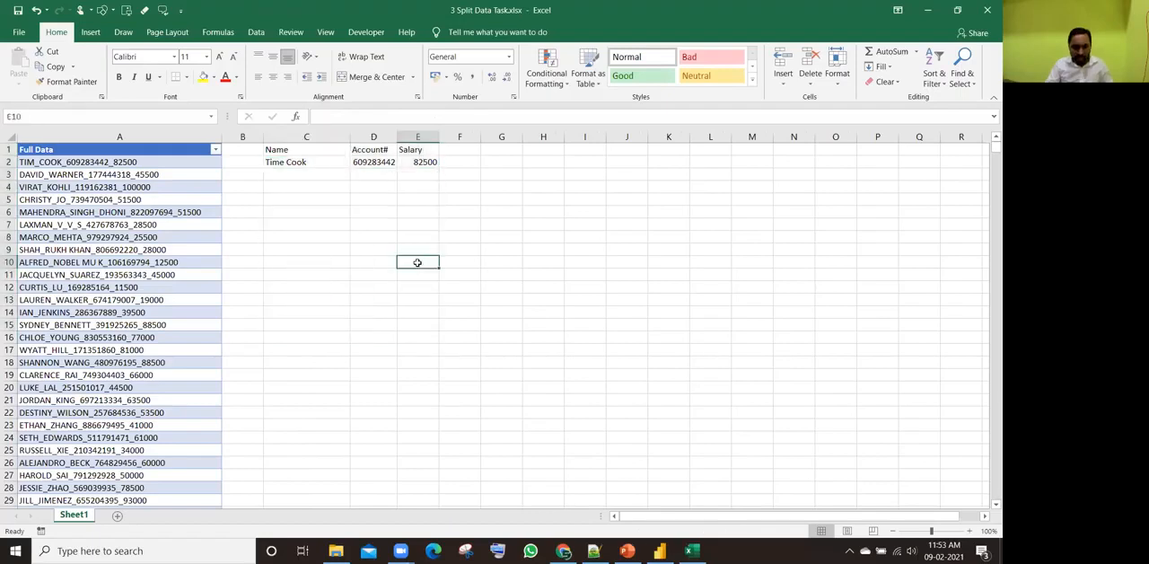
pyautogui.click(41, 165)
pyautogui.click(70, 213)
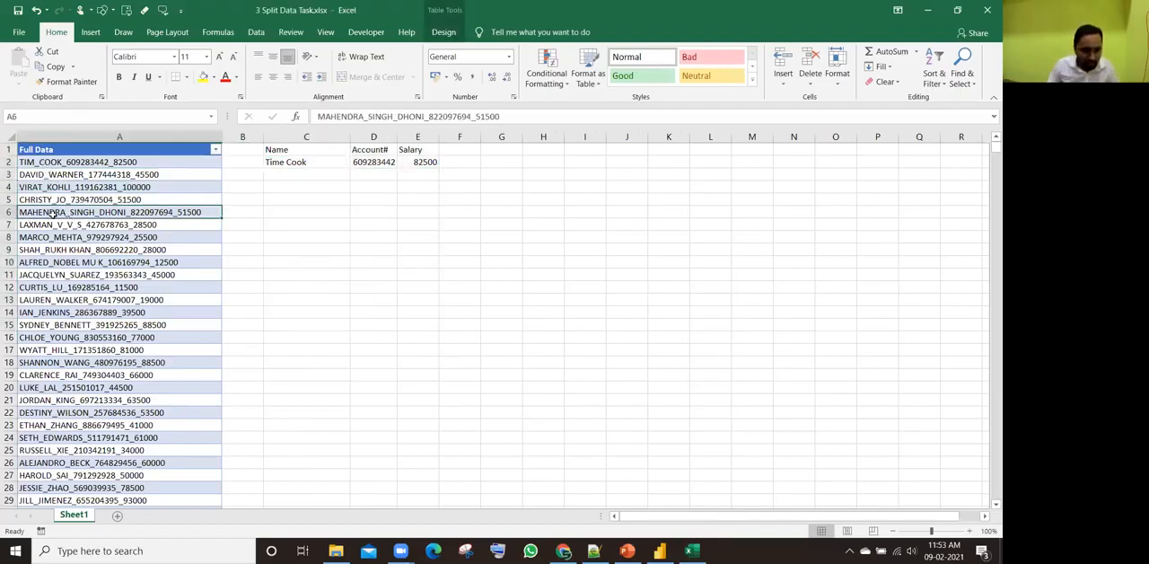
pyautogui.click(285, 209)
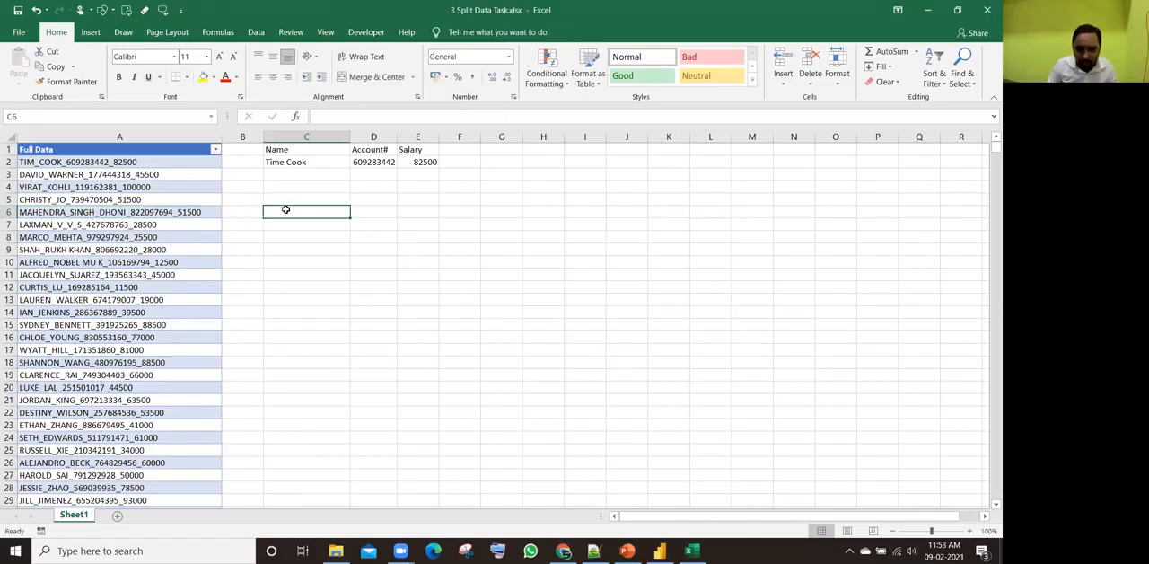
pyautogui.click(375, 211)
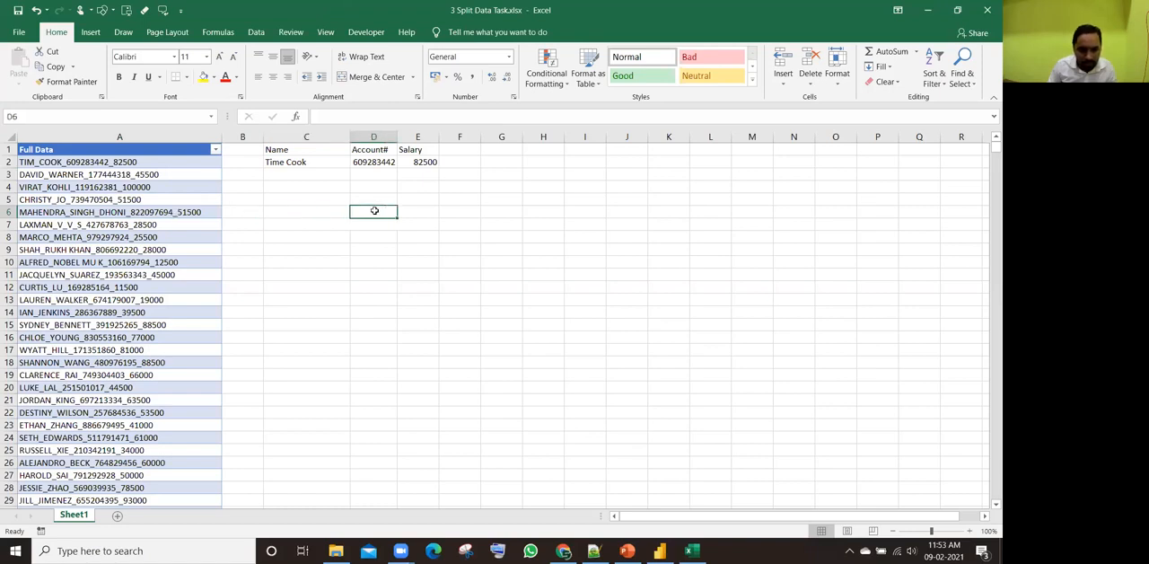
pyautogui.click(423, 212)
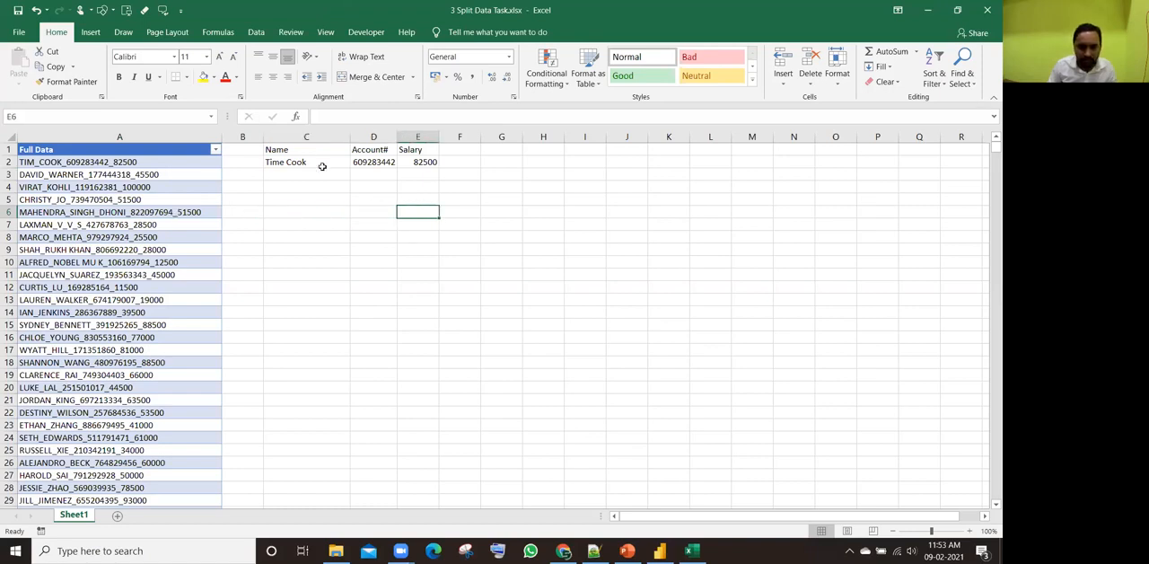
pyautogui.moveTo(299, 150); pyautogui.dragTo(394, 288)
pyautogui.click(295, 163)
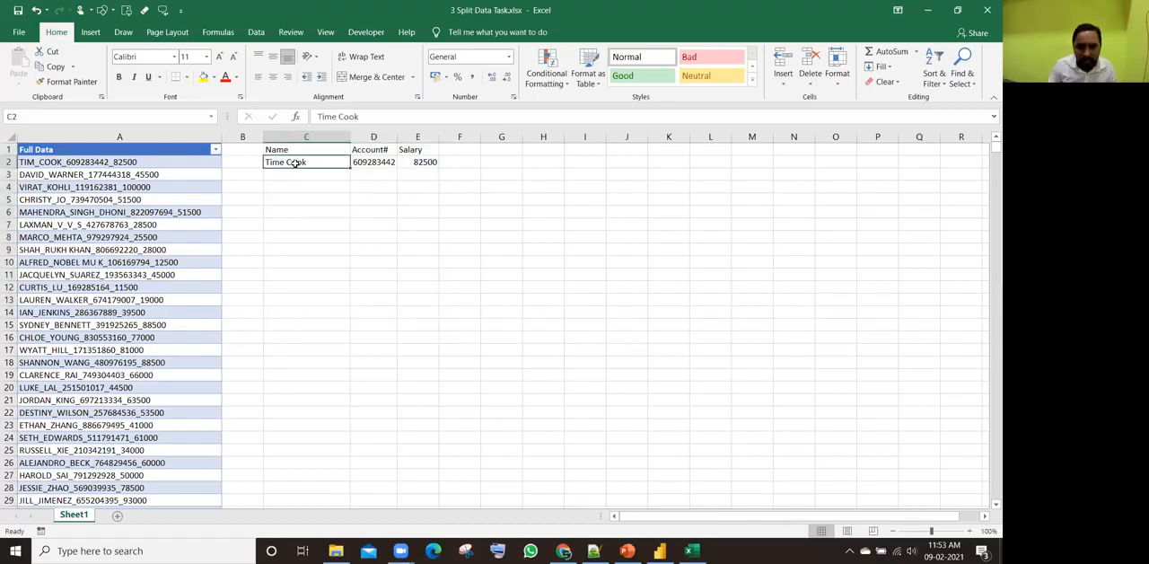
pyautogui.click(47, 164)
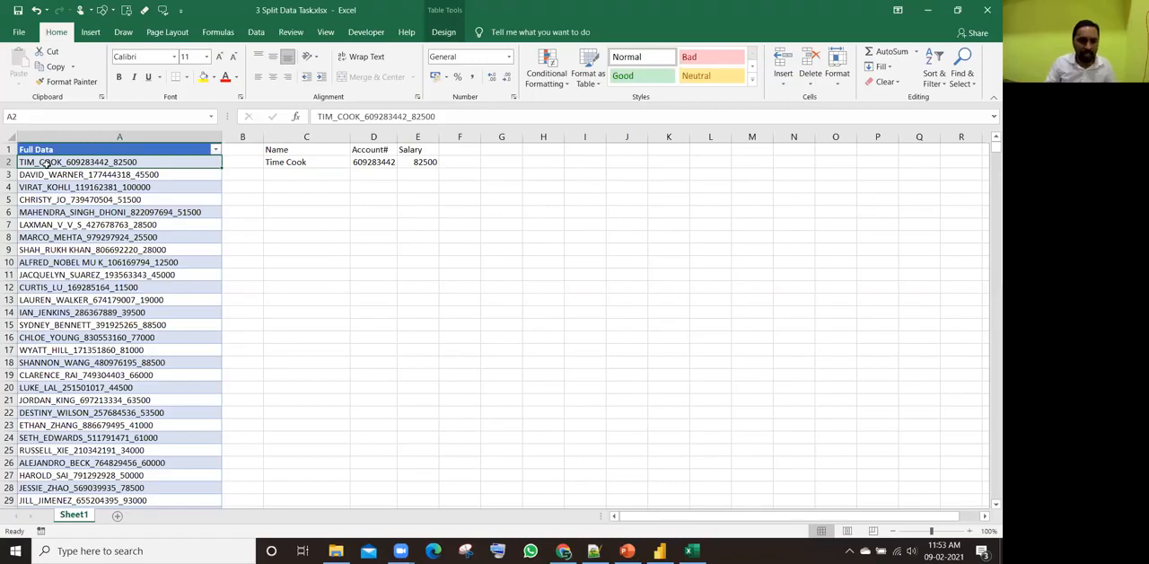
pyautogui.click(52, 214)
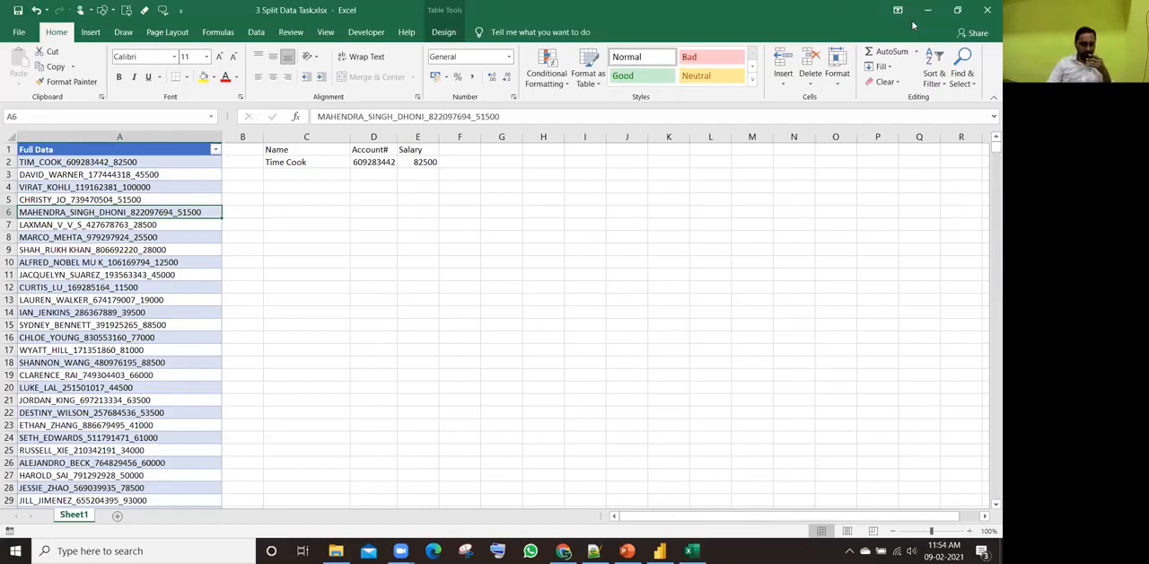
pyautogui.click(426, 514)
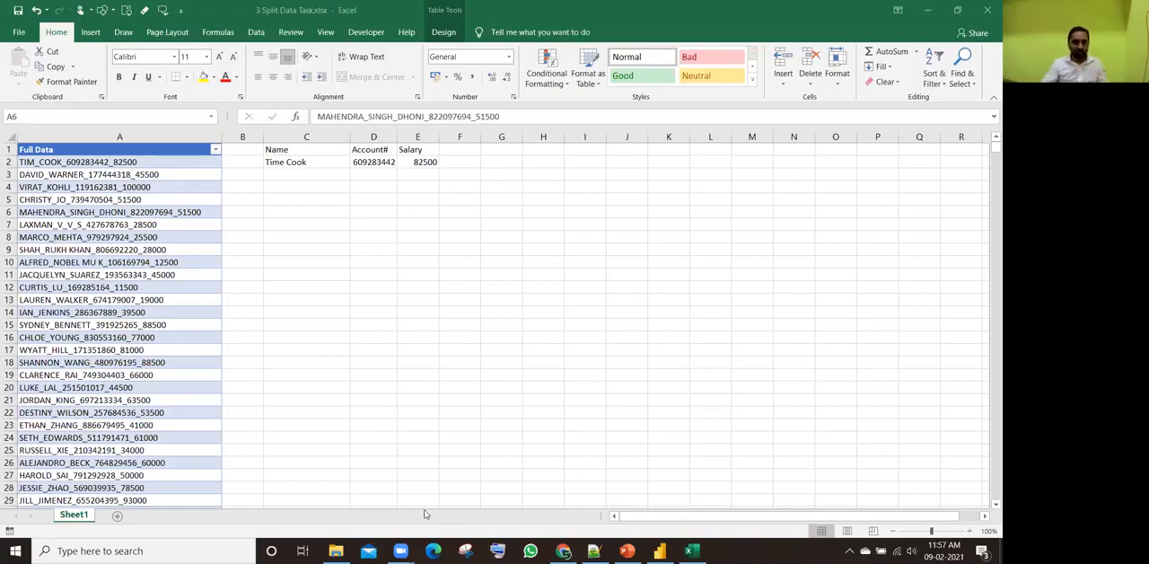
pyautogui.click(87, 238)
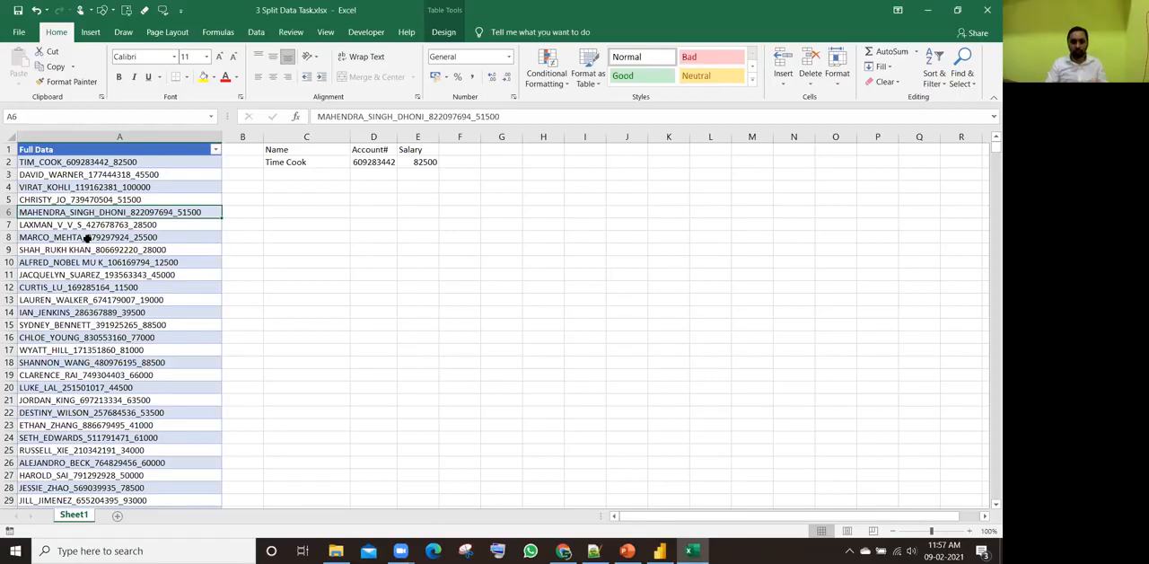
pyautogui.hotkey('alt', 'Tab')
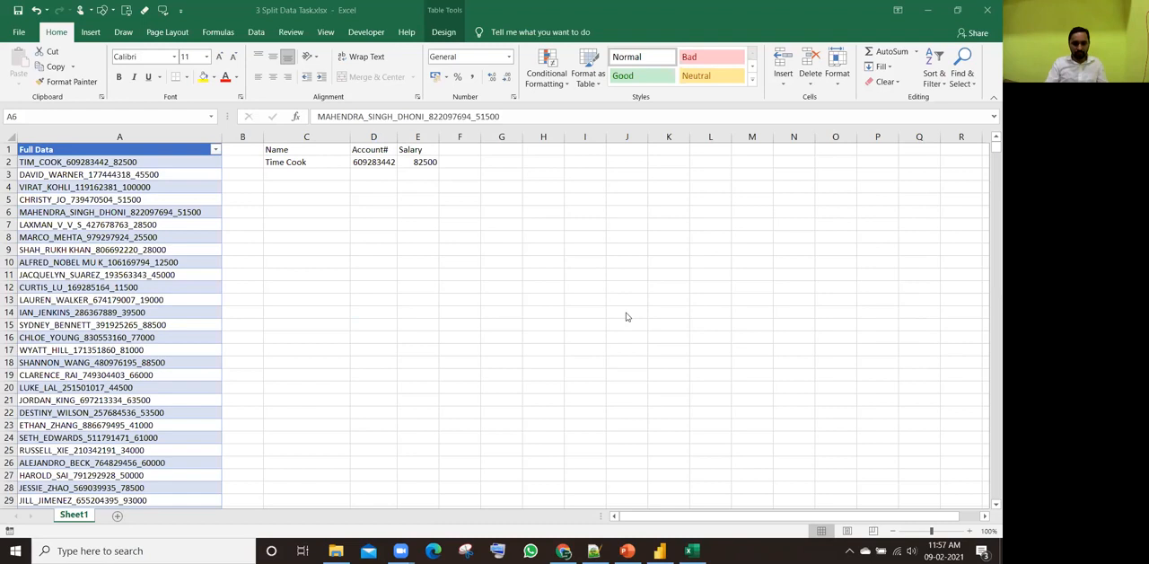
pyautogui.hotkey('alt', 'Tab')
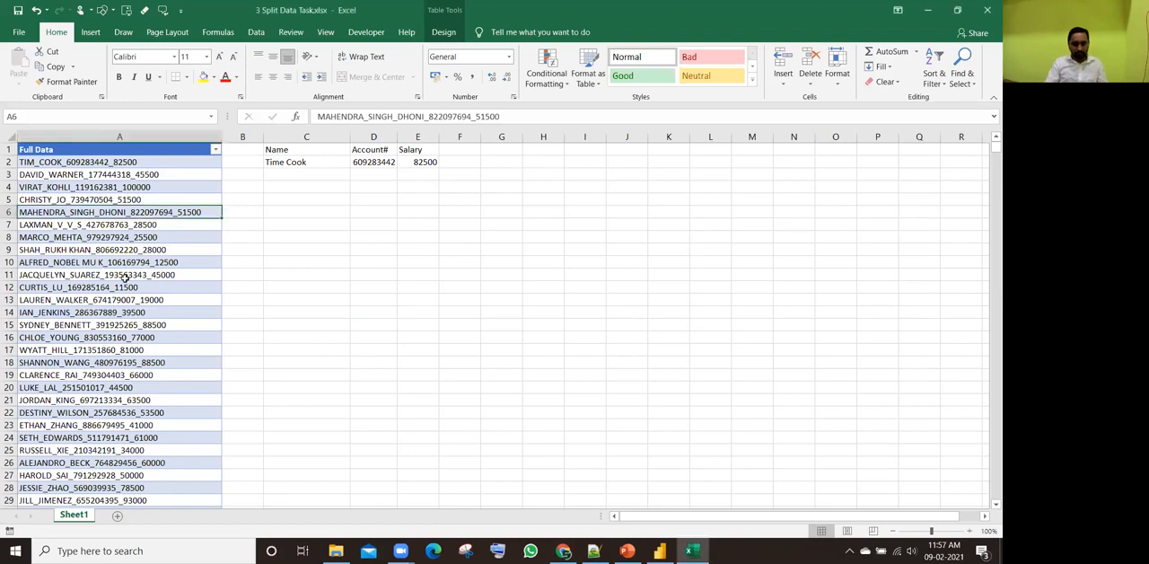
pyautogui.hotkey('alt', 'Tab')
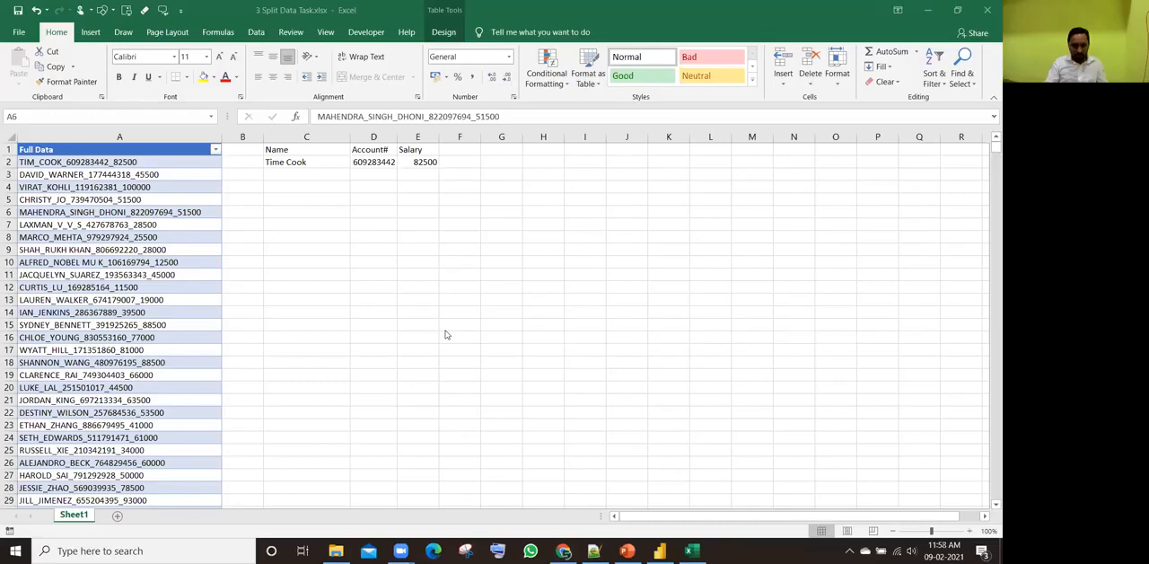
# Step: Switch to the Raw Data Files window in File Explorer and bring up Zoom's dialog for choosing a file to share
pyautogui.hotkey('alt', 'Tab')
pyautogui.hotkey('alt', 'Tab')
pyautogui.hotkey('alt', 'Tab')
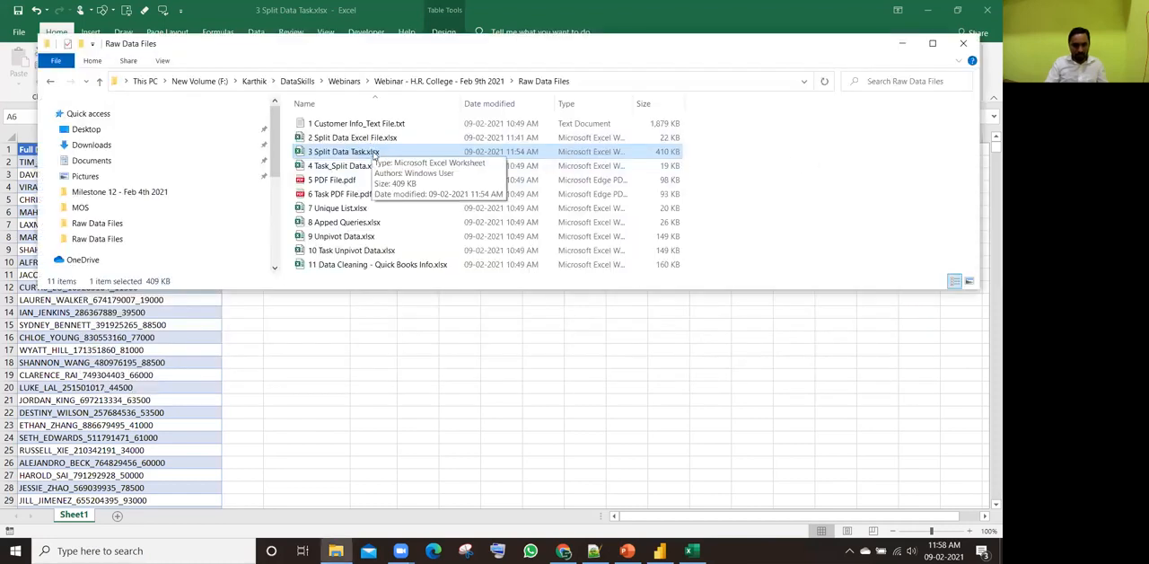
pyautogui.moveTo(375, 155); pyautogui.dragTo(449, 262)
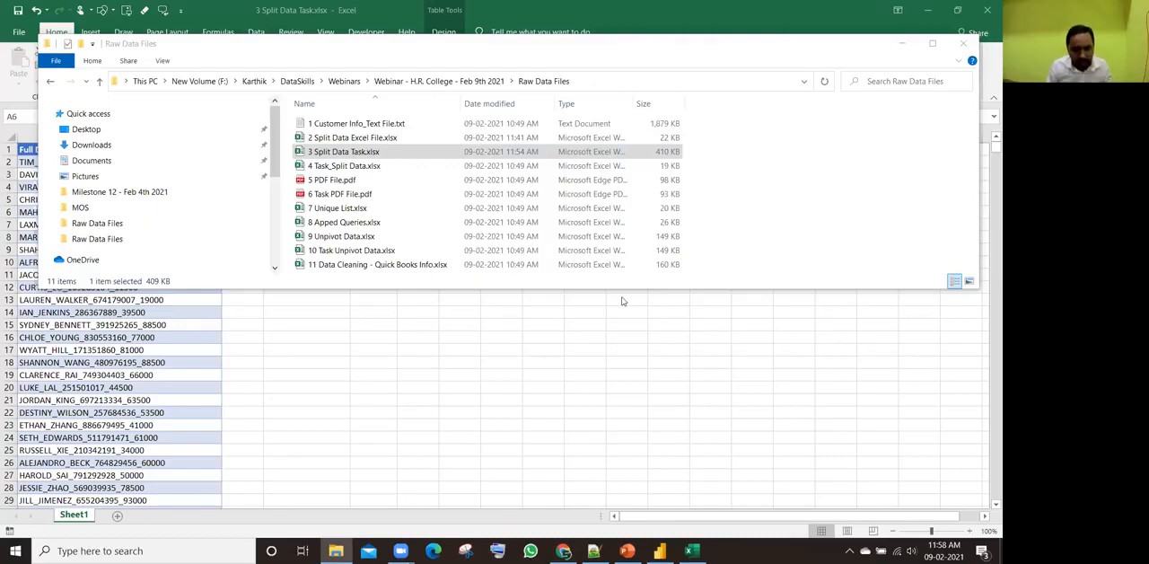
pyautogui.click(402, 287)
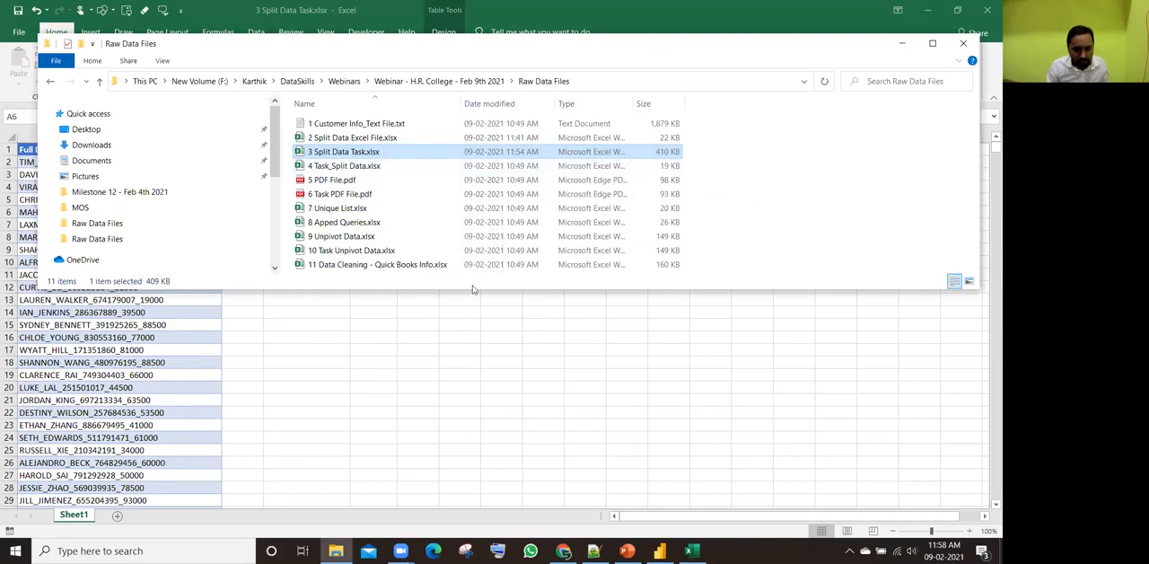
pyautogui.click(478, 351)
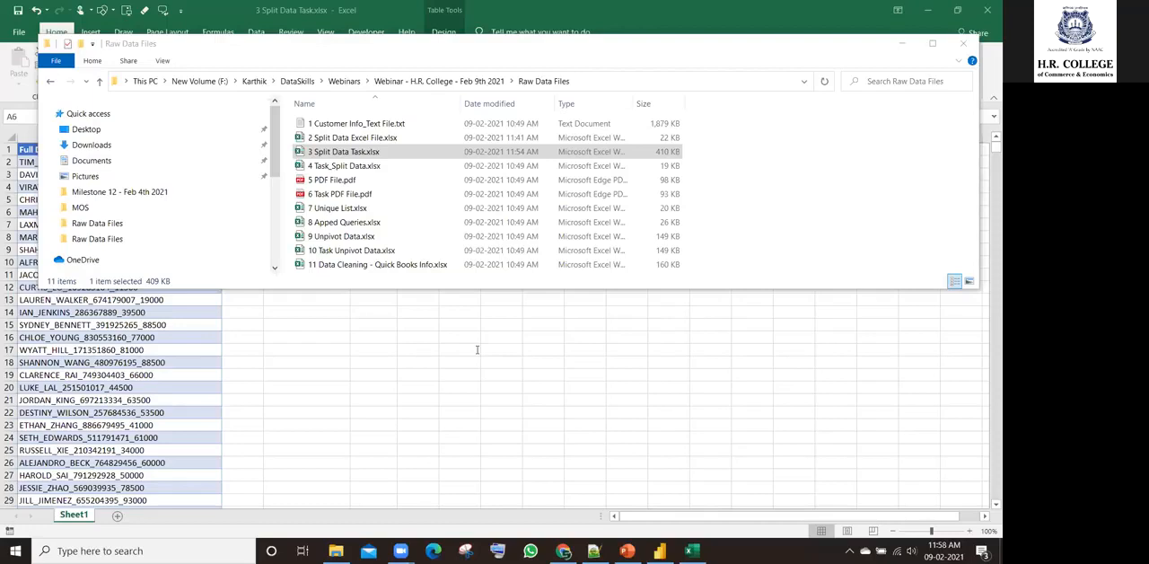
pyautogui.click(594, 405)
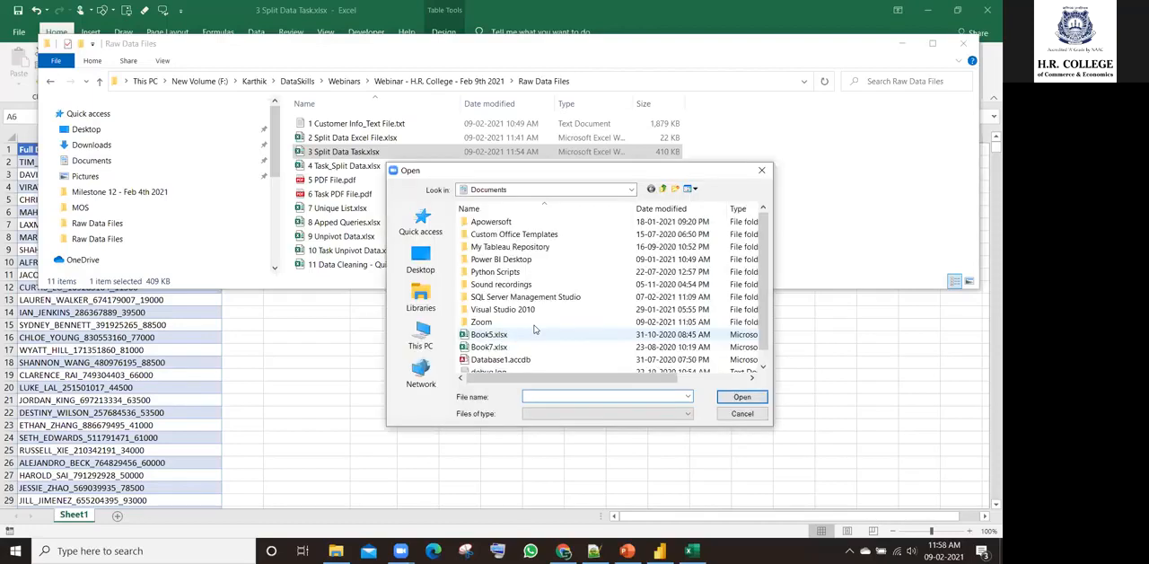
# Step: Copy the Raw Data Files folder path from File Explorer and try to use it as the file dialog's location
pyautogui.click(582, 79)
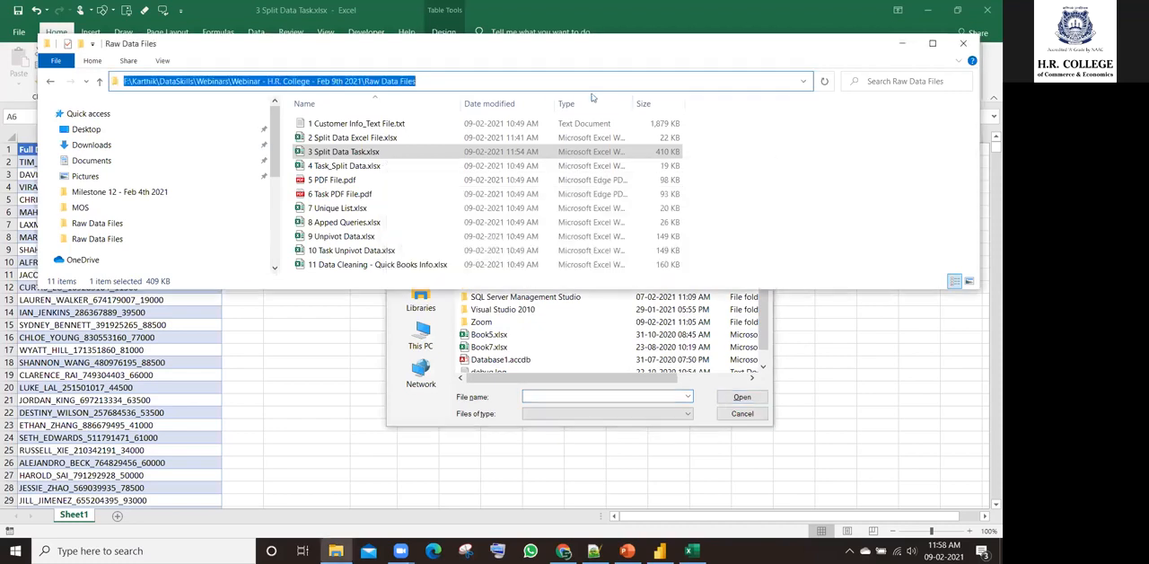
pyautogui.hotkey('ctrl', 'c')
pyautogui.click(540, 197)
pyautogui.click(540, 195)
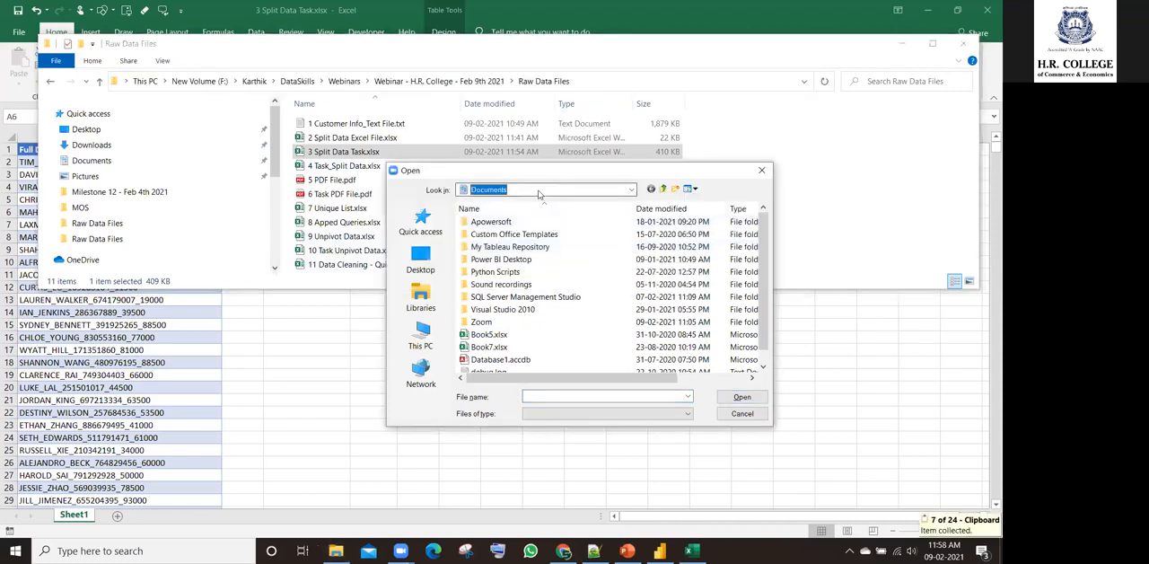
# Step: Look for the file to share in the Power Query Examples folder and on the Desktop
pyautogui.click(539, 190)
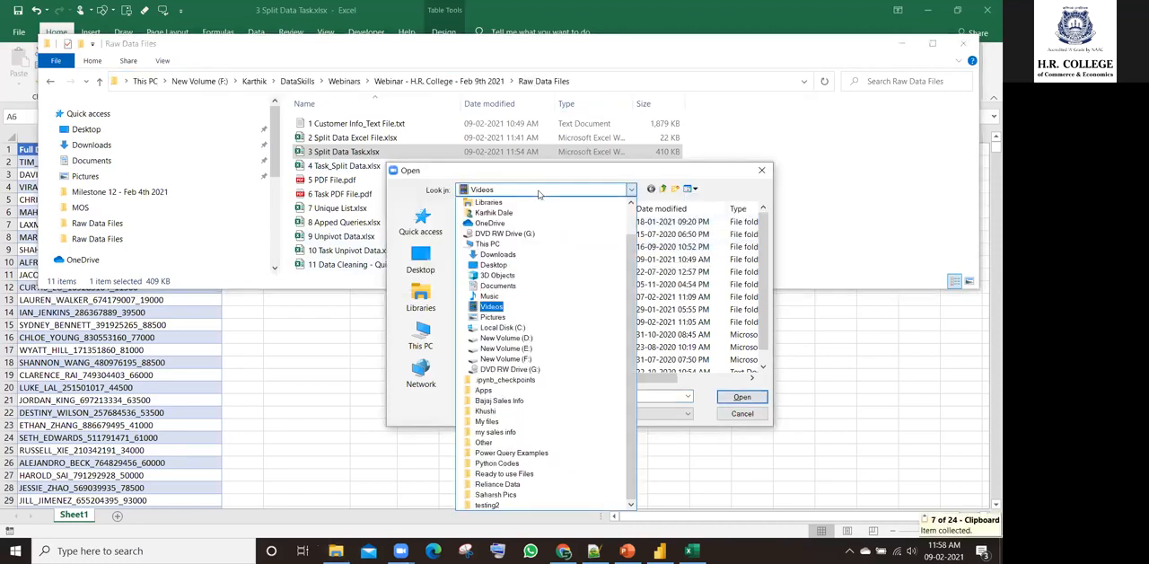
pyautogui.click(518, 454)
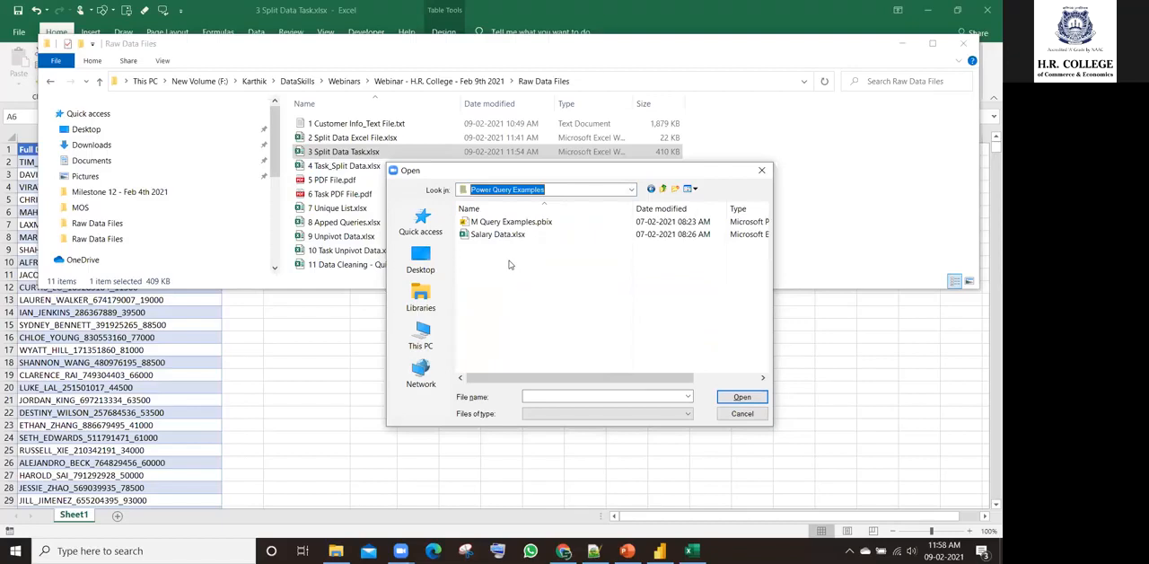
pyautogui.click(420, 261)
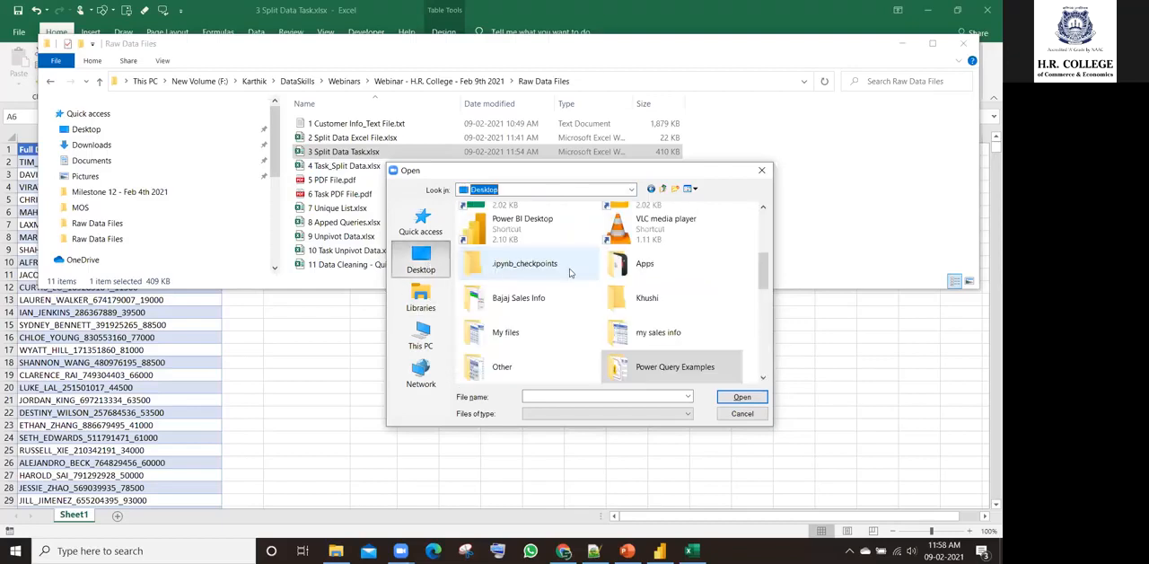
pyautogui.moveTo(761, 285); pyautogui.dragTo(762, 306)
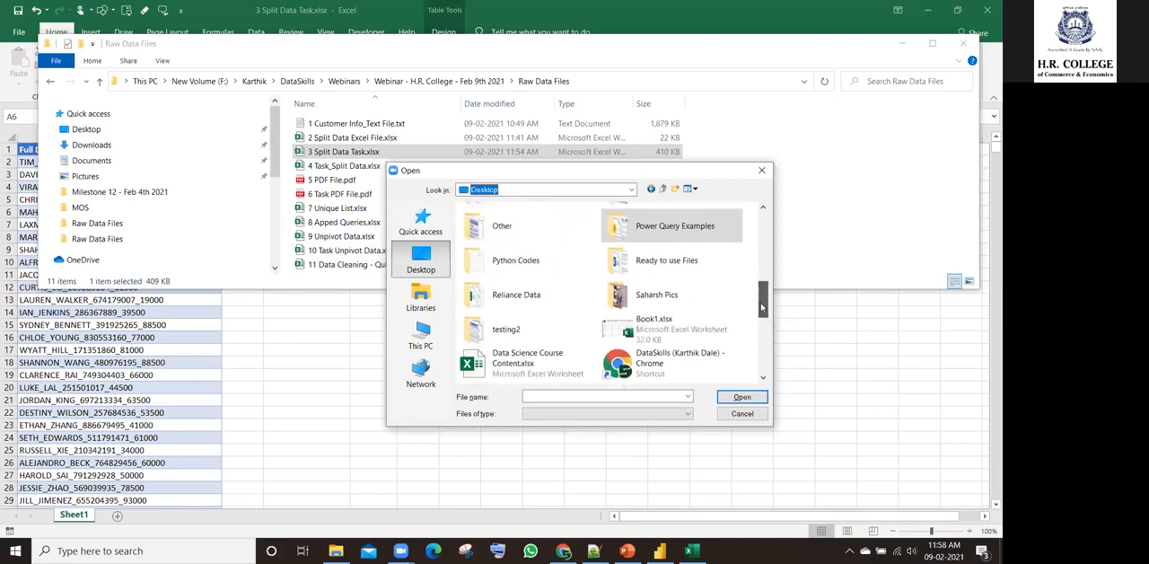
# Step: Browse the file-sharing dialog to the Webinars folder inside DataSkills on New Volume (F:)
pyautogui.click(421, 336)
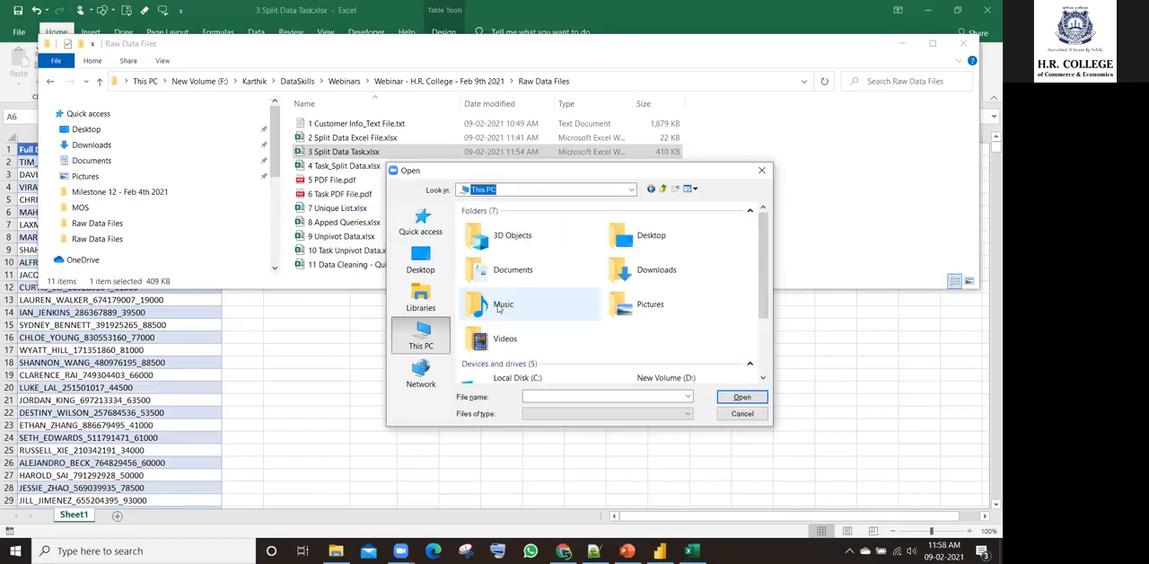
pyautogui.moveTo(761, 268); pyautogui.dragTo(764, 331)
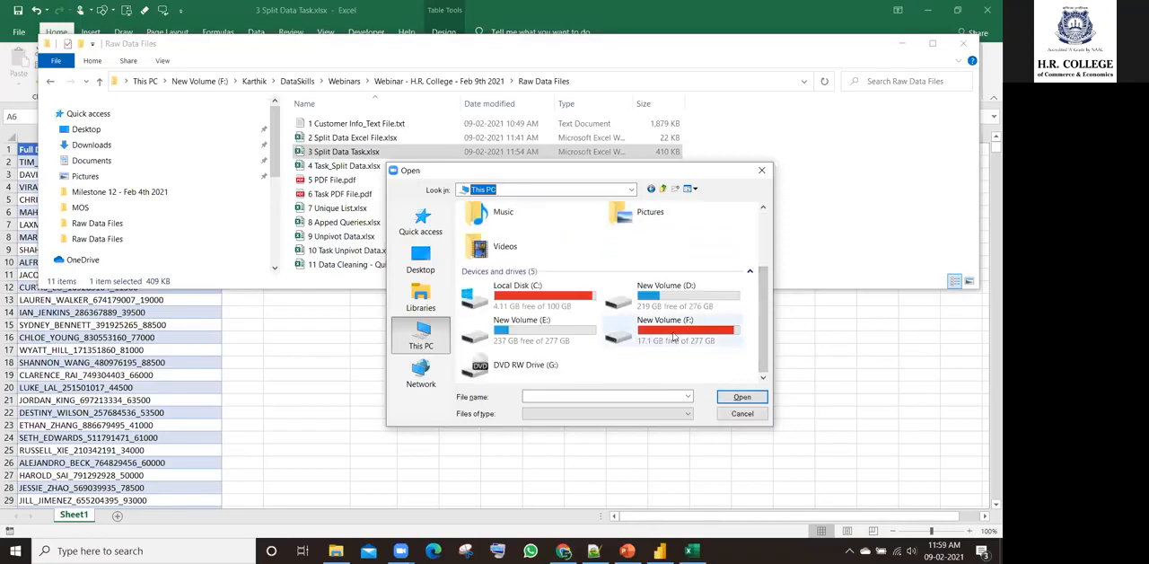
pyautogui.doubleClick(711, 333)
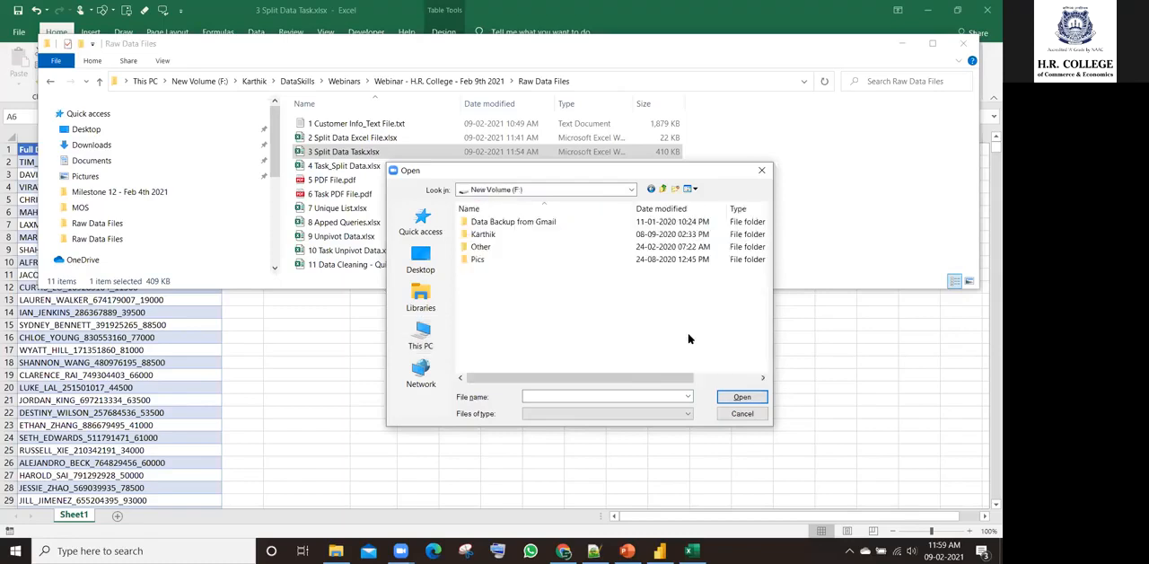
pyautogui.doubleClick(494, 235)
pyautogui.doubleClick(494, 246)
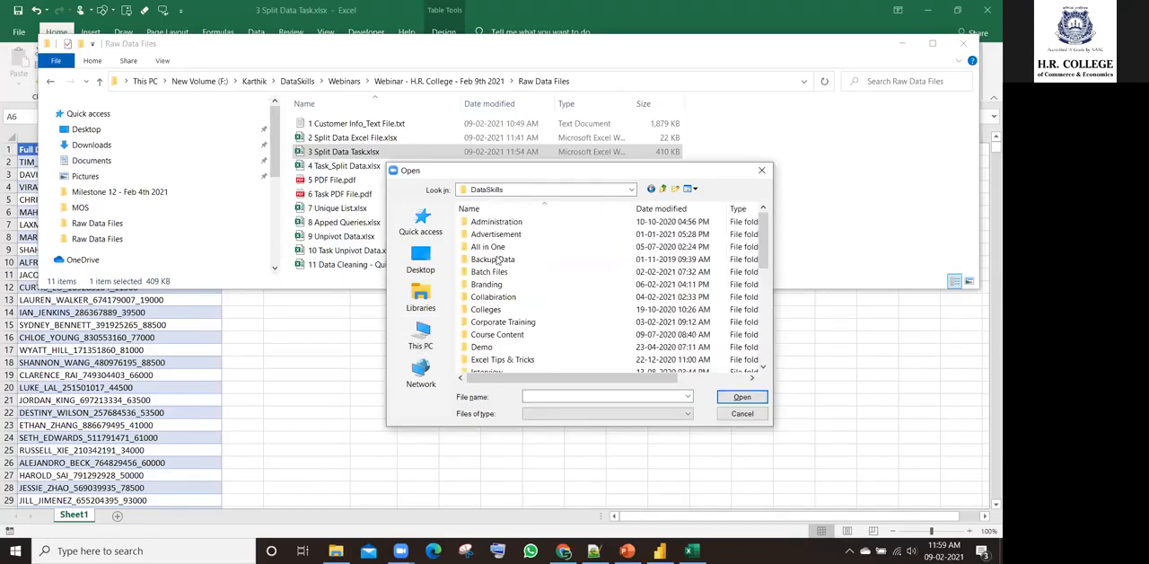
pyautogui.click(490, 289)
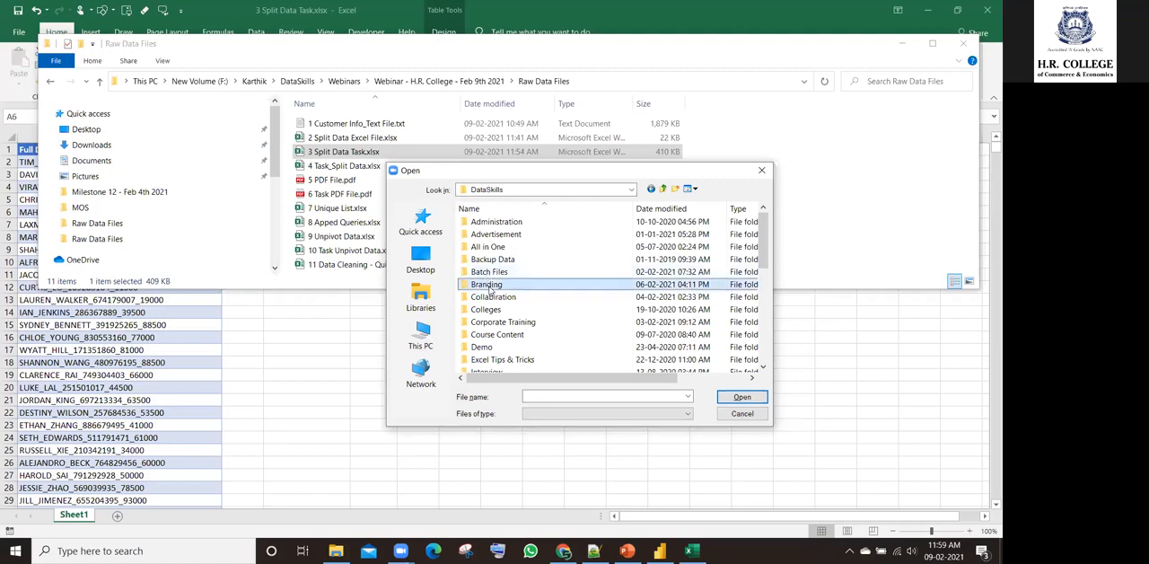
pyautogui.scroll(-7, 505, 310)
pyautogui.doubleClick(505, 310)
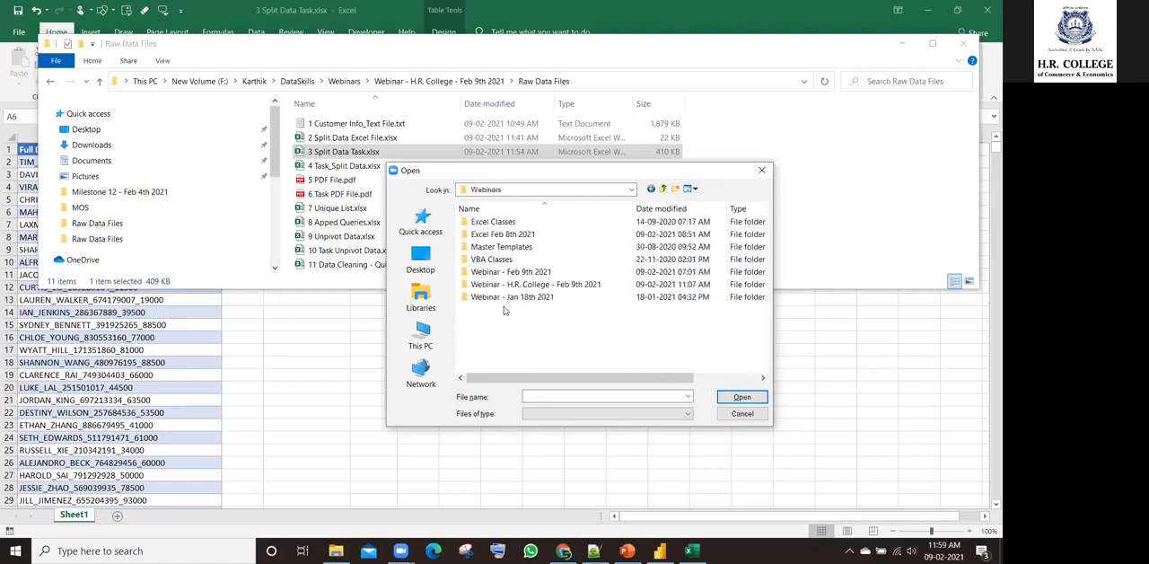
# Step: Share 3 Split Data Task.xlsx from the Raw Data Files folder of Webinar - H.R. College - Feb 9th 2021
pyautogui.doubleClick(521, 284)
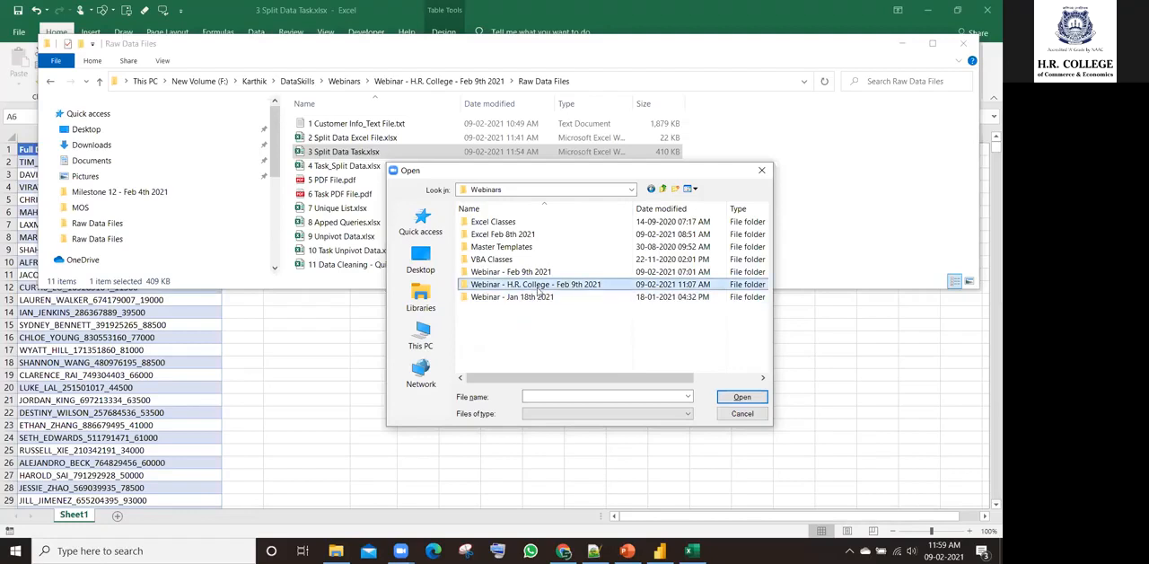
pyautogui.doubleClick(499, 222)
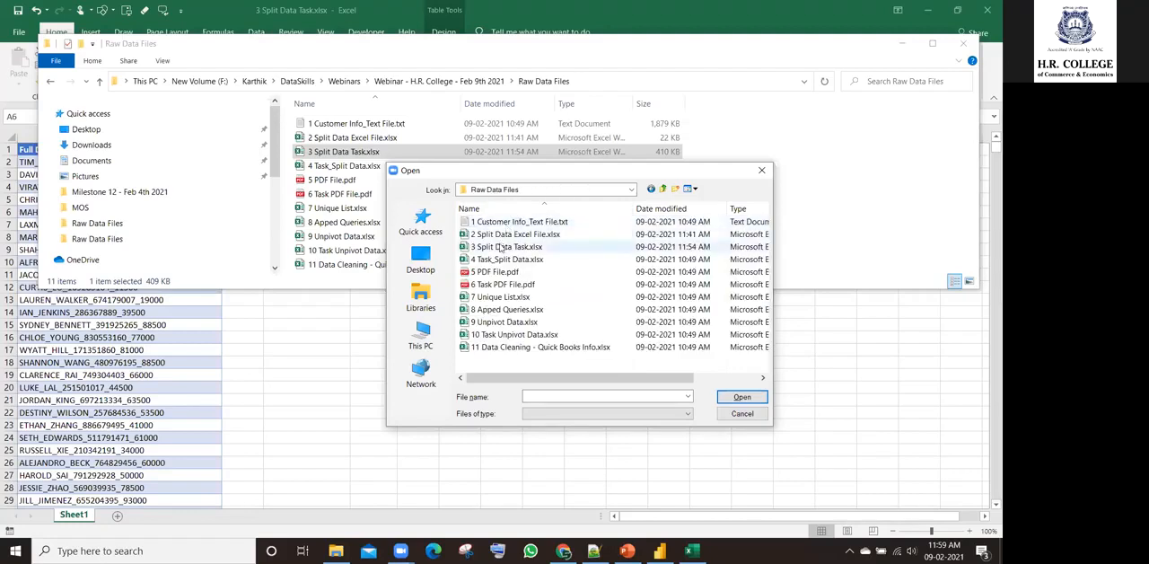
pyautogui.click(507, 247)
pyautogui.click(725, 398)
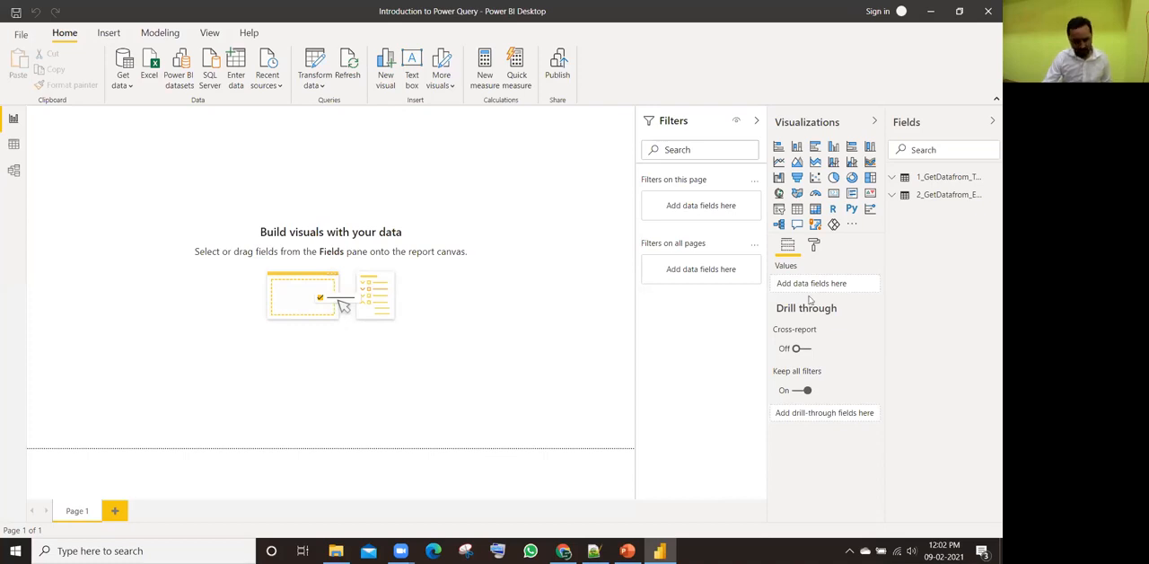
# Step: Switch to the Raw Data Files window in File Explorer, point out 5 PDF File.pdf and minimize the window
pyautogui.hotkey('alt', 'Tab')
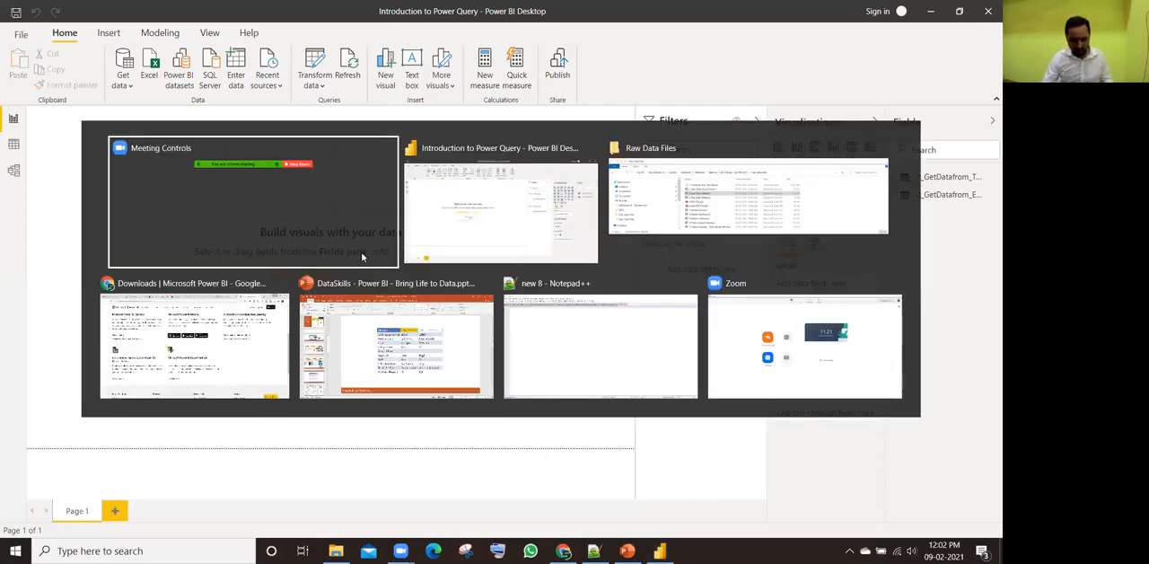
pyautogui.press('Tab')
pyautogui.press('Tab')
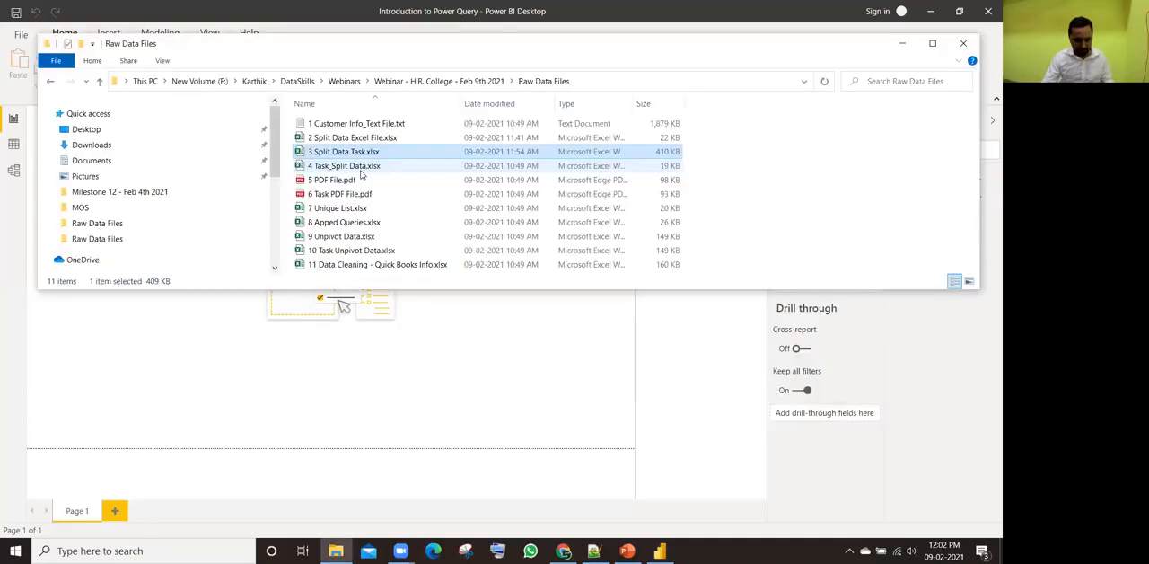
pyautogui.click(341, 183)
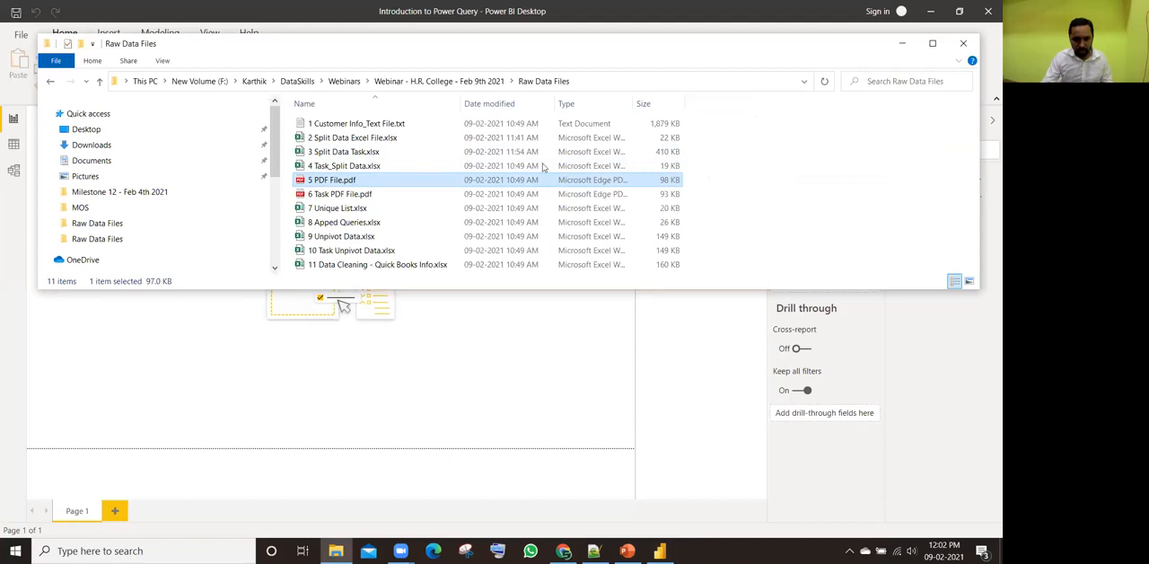
pyautogui.click(903, 43)
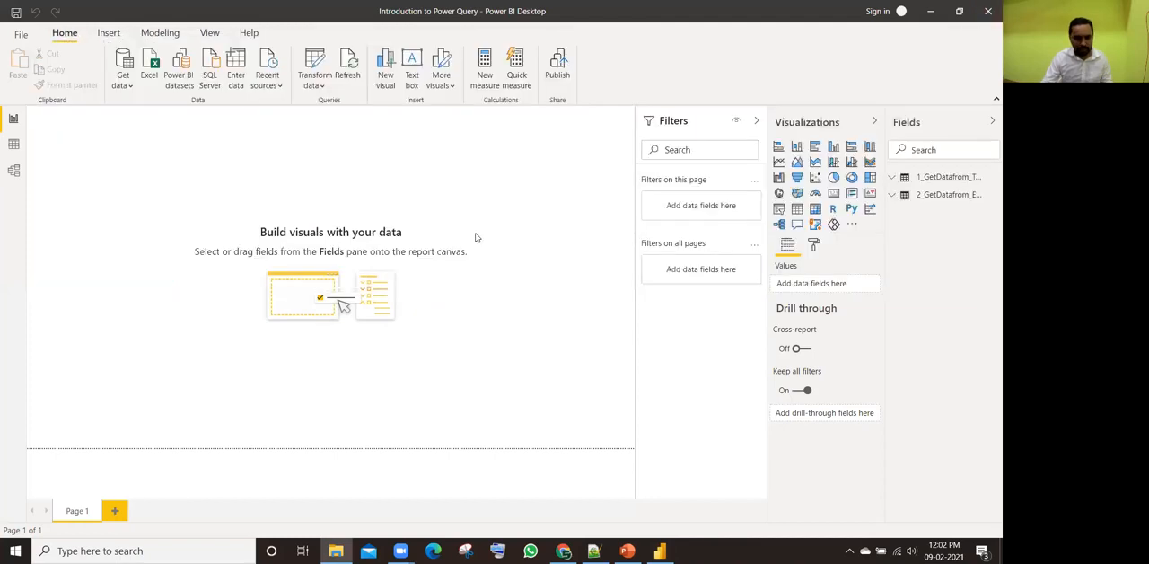
# Step: Search the full list of data sources for pdf and connect to the PDF source
pyautogui.click(120, 82)
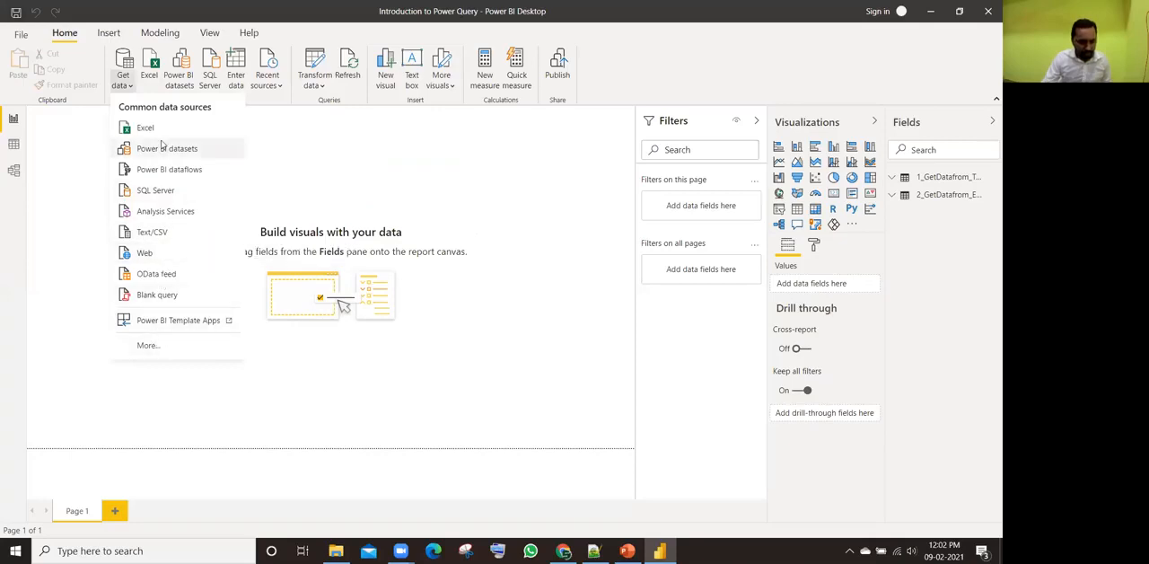
pyautogui.click(157, 345)
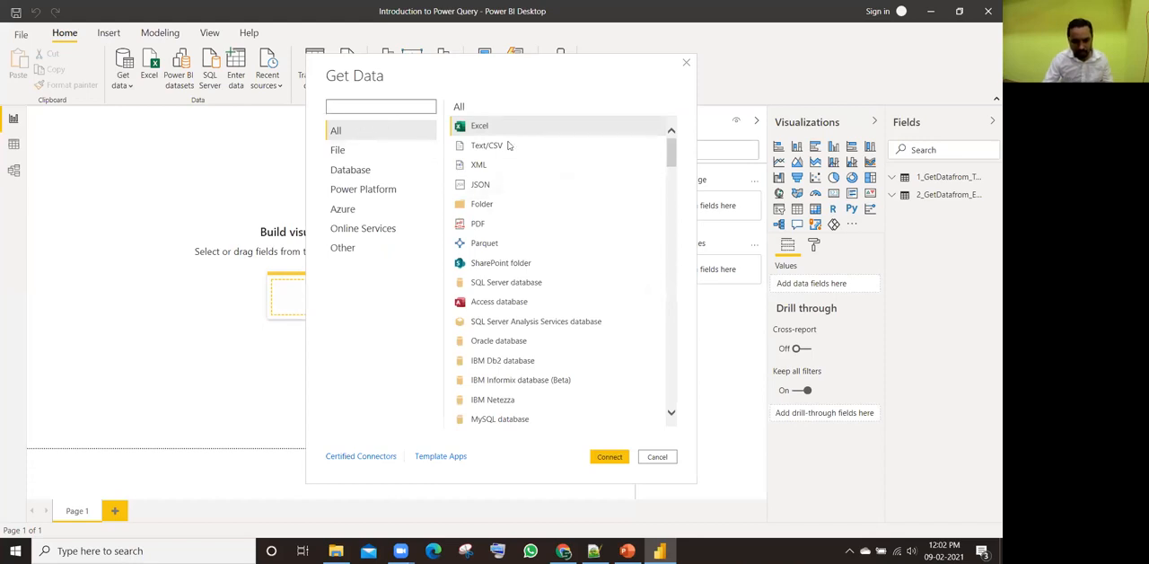
pyautogui.scroll(-8, 572, 202)
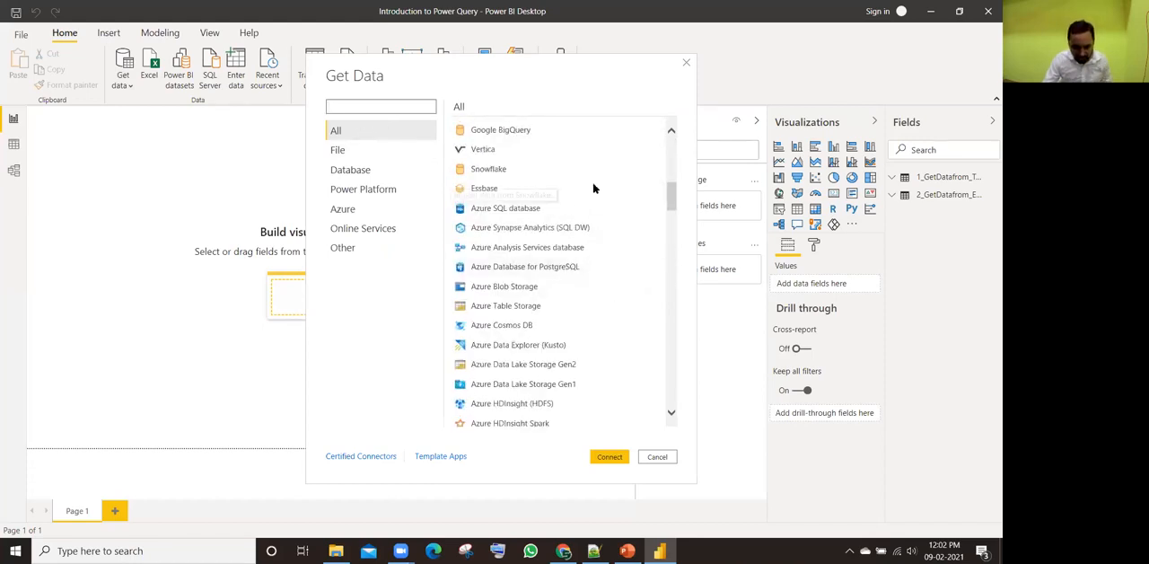
pyautogui.moveTo(668, 190); pyautogui.dragTo(669, 287)
pyautogui.click(345, 106)
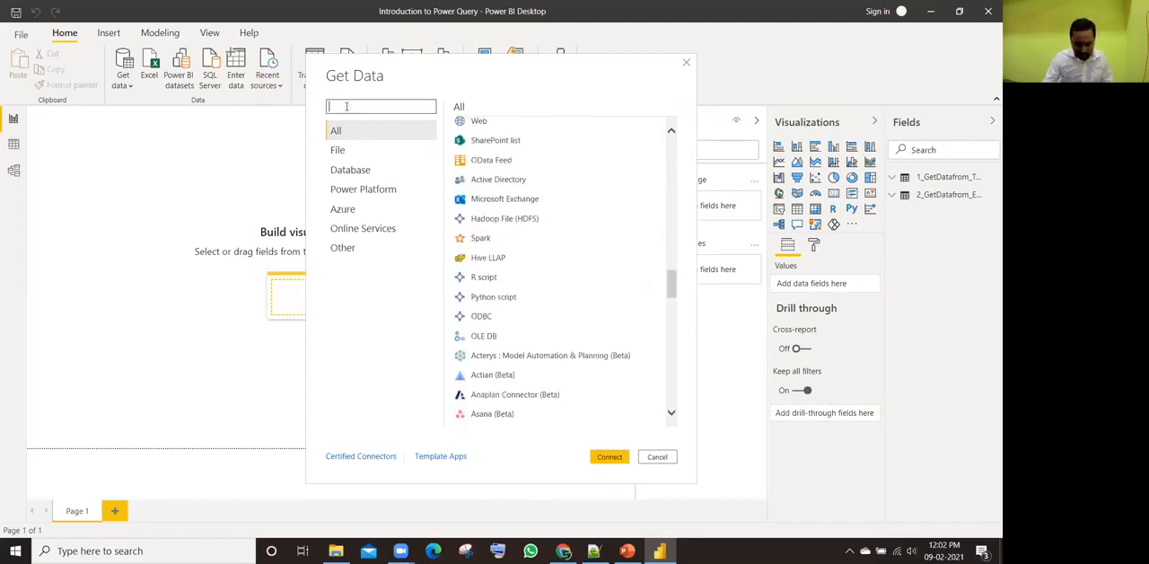
pyautogui.write('pdf')
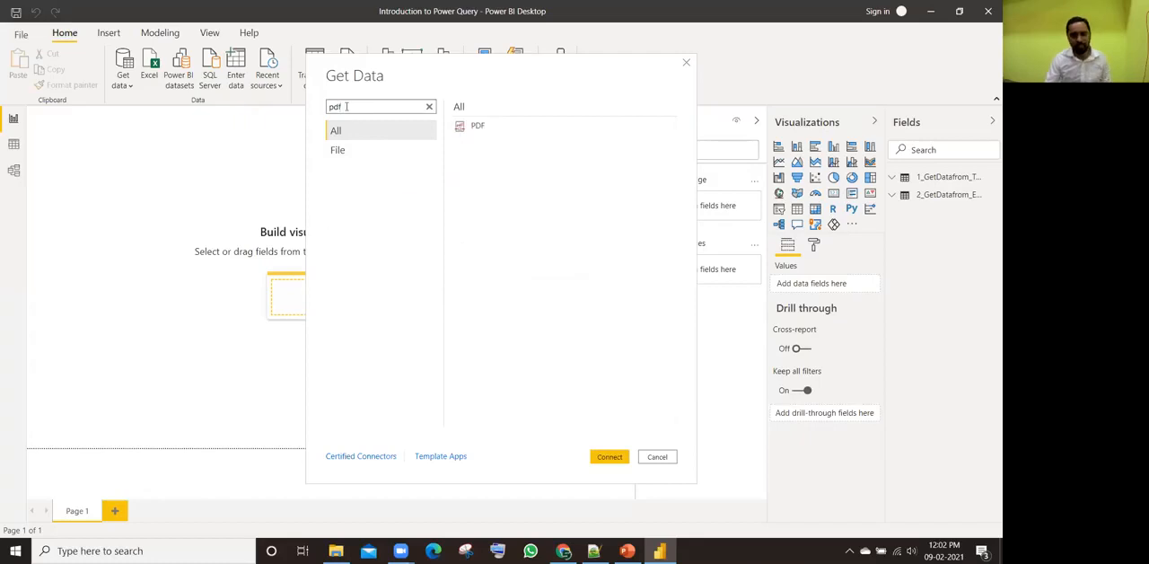
pyautogui.click(476, 125)
pyautogui.click(611, 451)
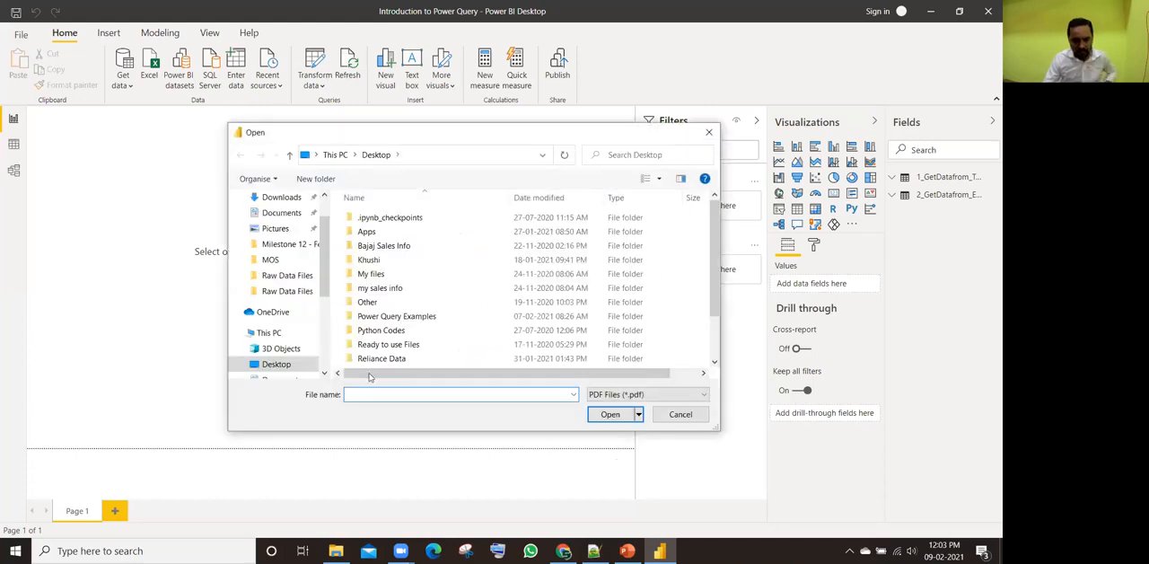
# Step: Browse for the PDF source file to the DataSkills Webinars folder on New Volume (F:)
pyautogui.scroll(-2, 329, 323)
pyautogui.scroll(-3, 329, 323)
pyautogui.click(289, 338)
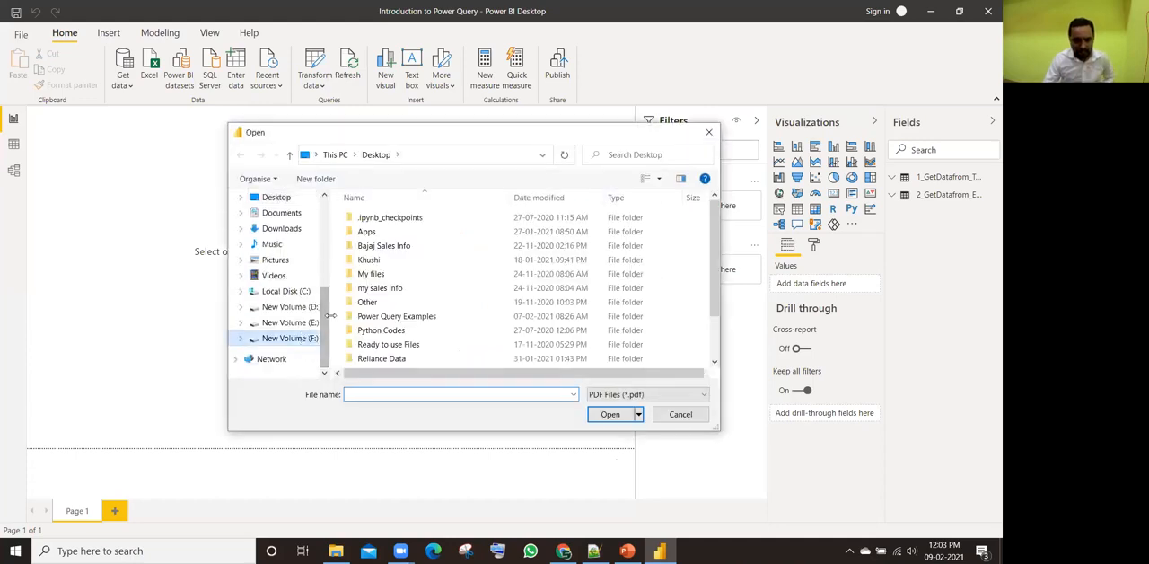
pyautogui.doubleClick(378, 232)
pyautogui.doubleClick(386, 245)
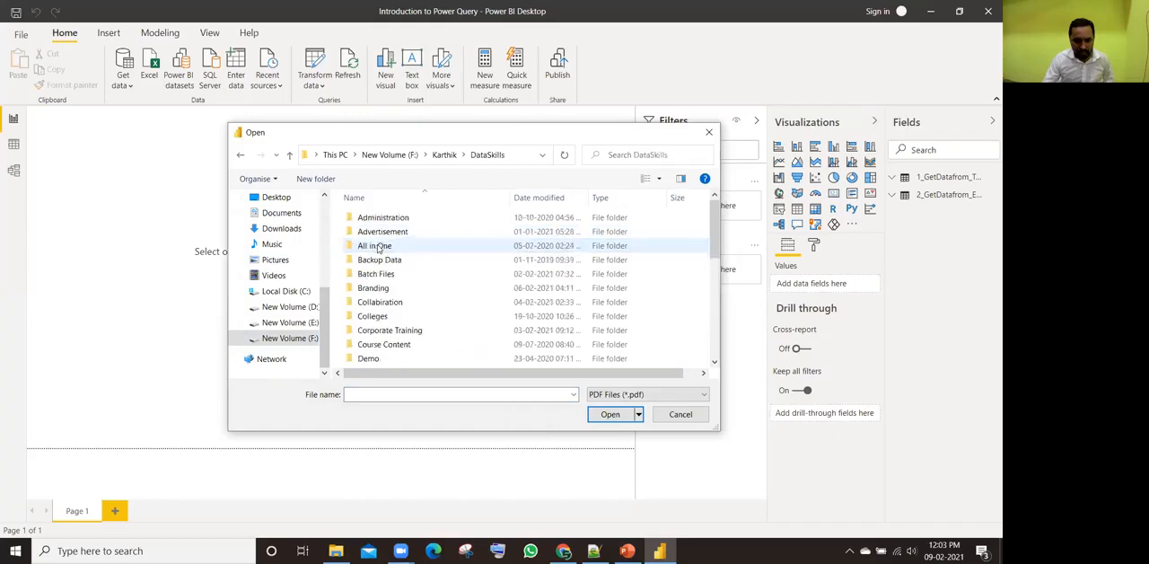
pyautogui.click(398, 302)
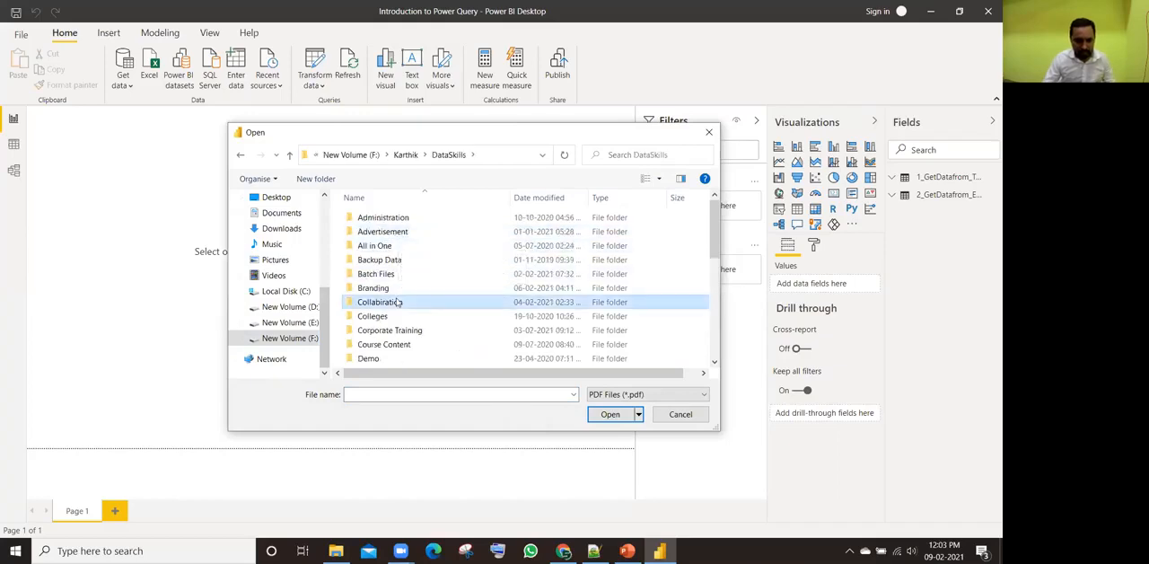
pyautogui.scroll(-5, 398, 302)
pyautogui.doubleClick(400, 303)
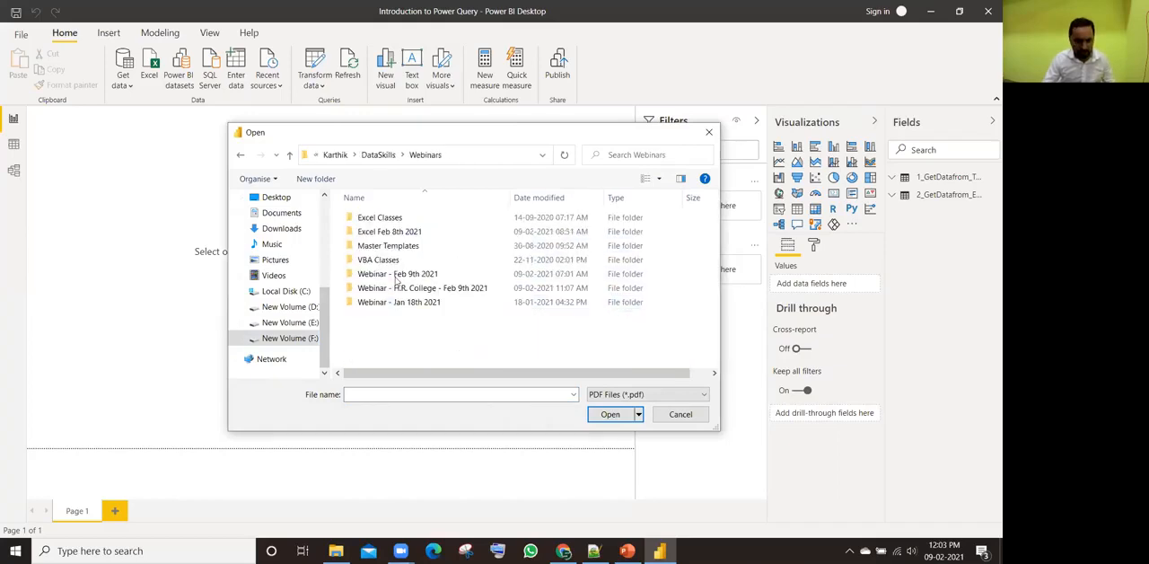
# Step: Open 5 PDF File.pdf from the Raw Data Files folder of Webinar - H.R. College - Feb 9th 2021
pyautogui.doubleClick(406, 288)
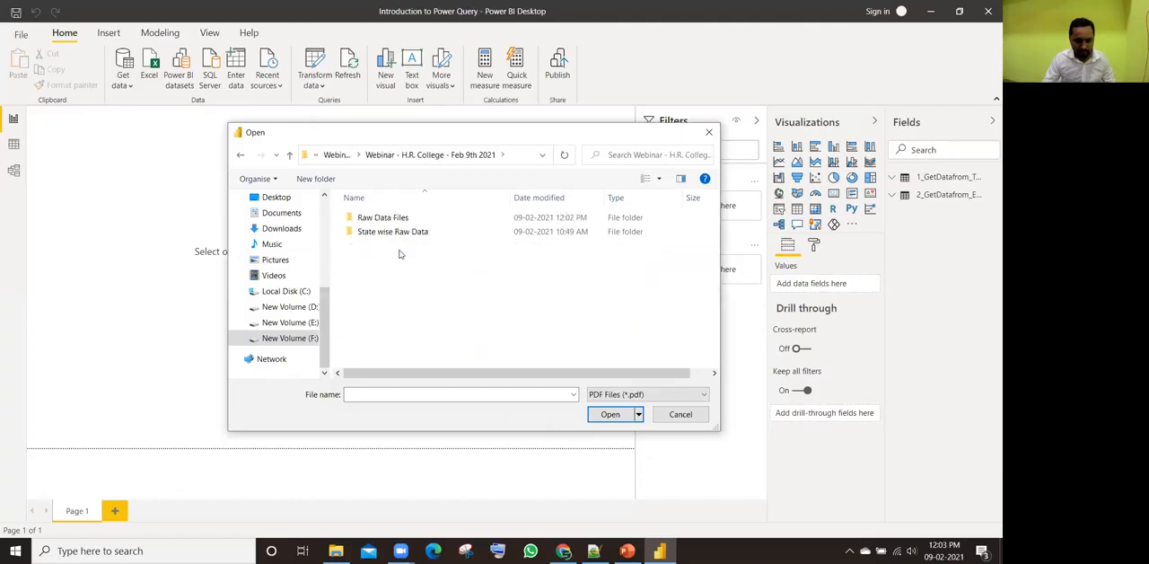
pyautogui.doubleClick(386, 218)
pyautogui.click(388, 218)
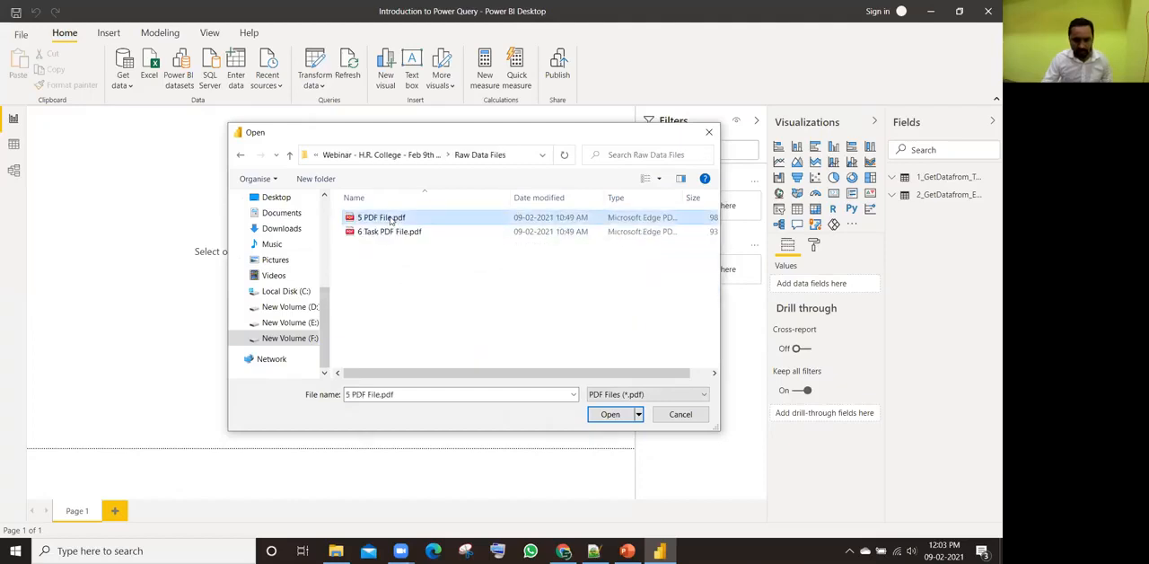
pyautogui.click(599, 414)
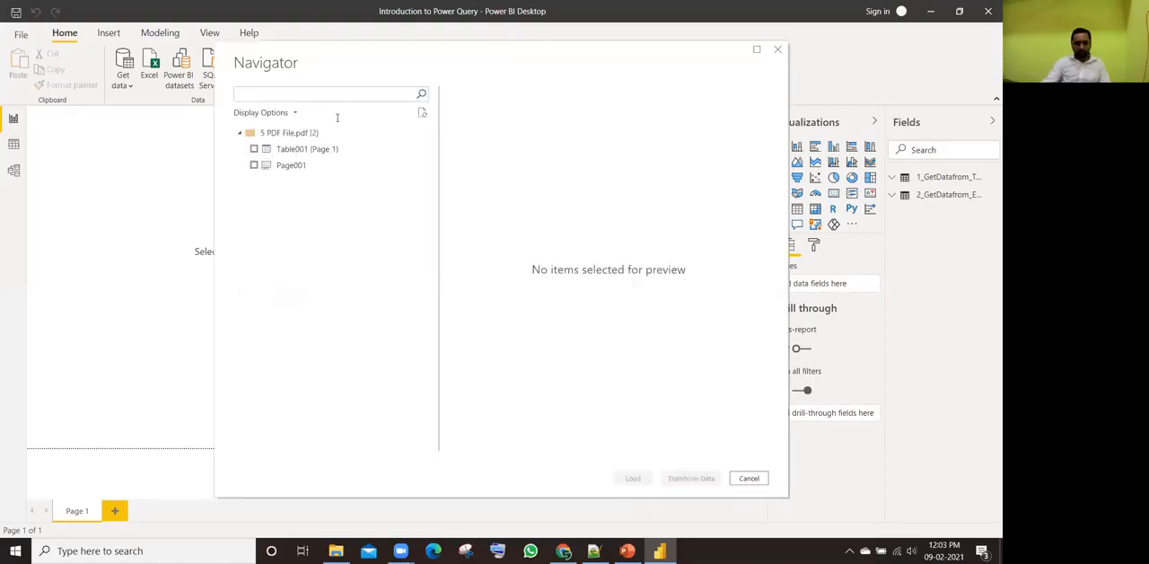
# Step: Switch to File Explorer, open 5 PDF File.pdf and examine its Sales Information by Products table down to the last row
pyautogui.hotkey('alt', 'Tab')
pyautogui.click(393, 262)
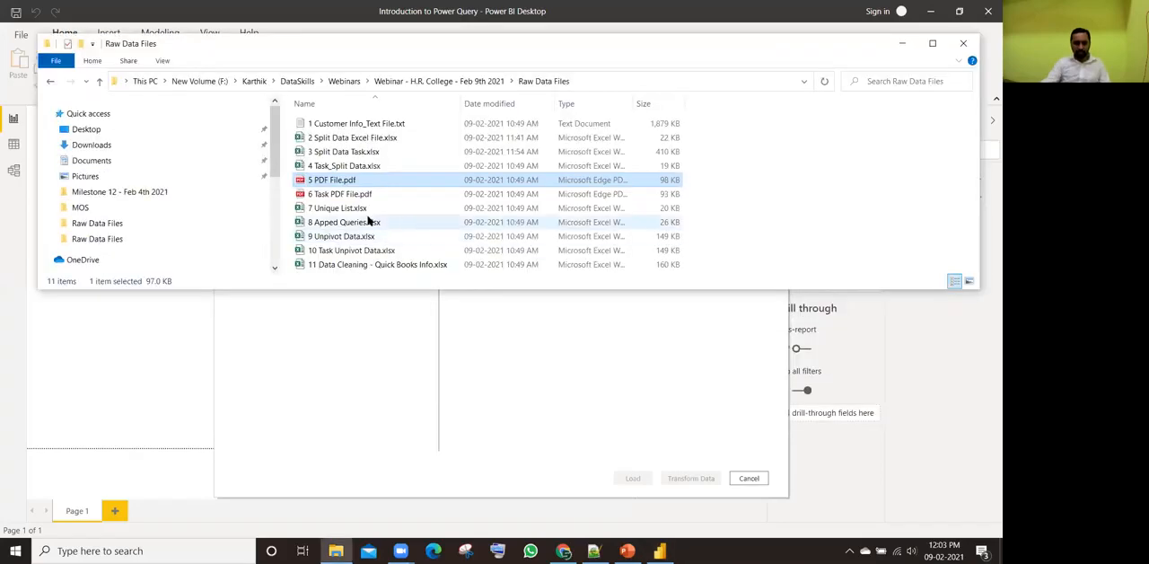
pyautogui.doubleClick(340, 180)
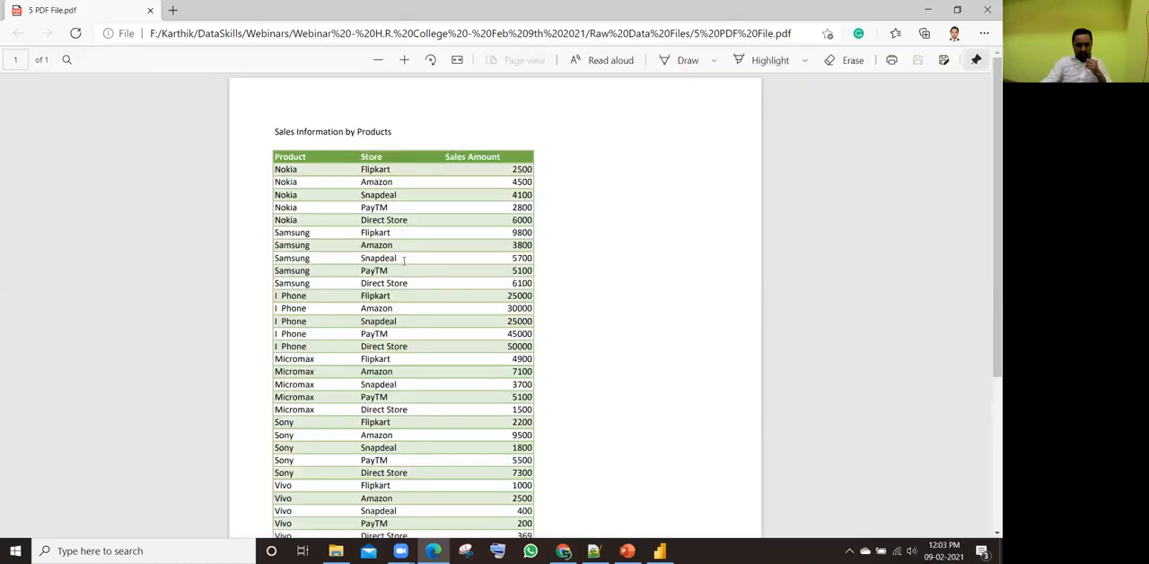
pyautogui.moveTo(275, 156); pyautogui.dragTo(361, 194)
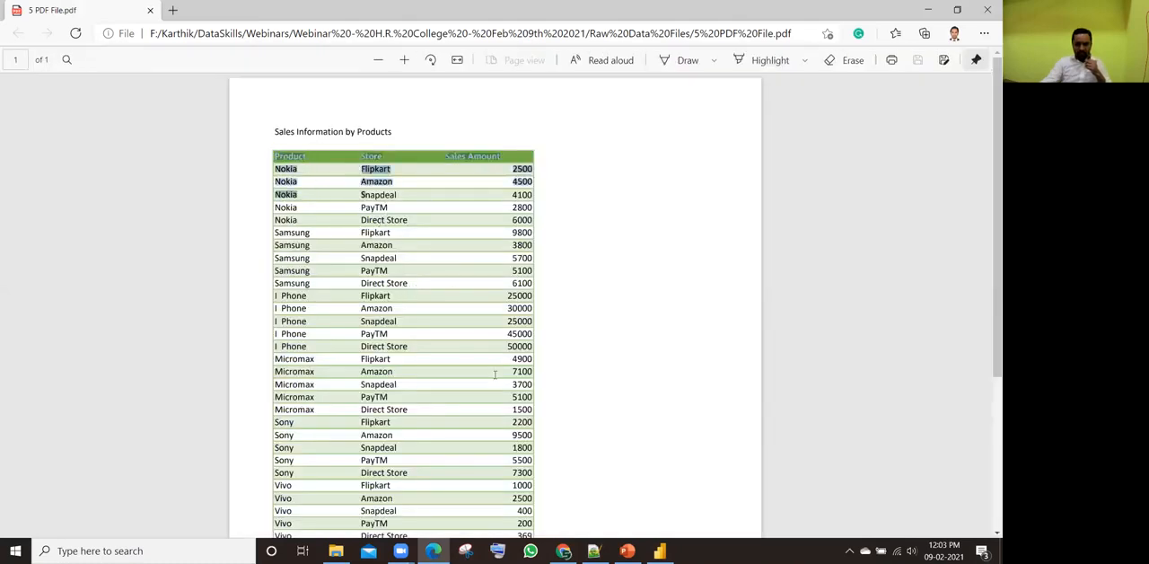
pyautogui.scroll(-3, 467, 297)
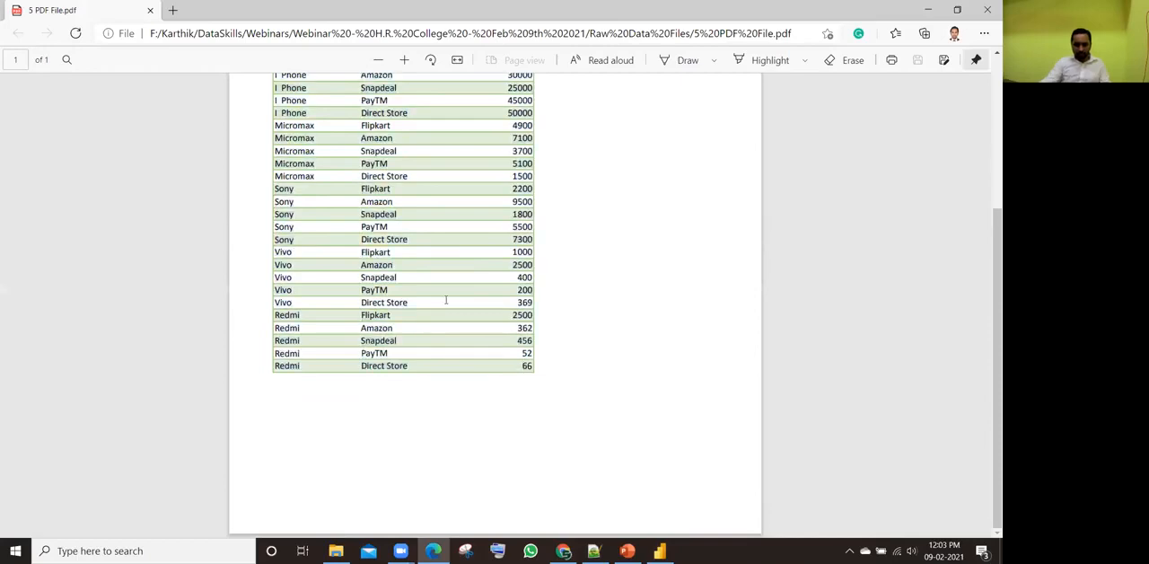
pyautogui.scroll(3, 468, 346)
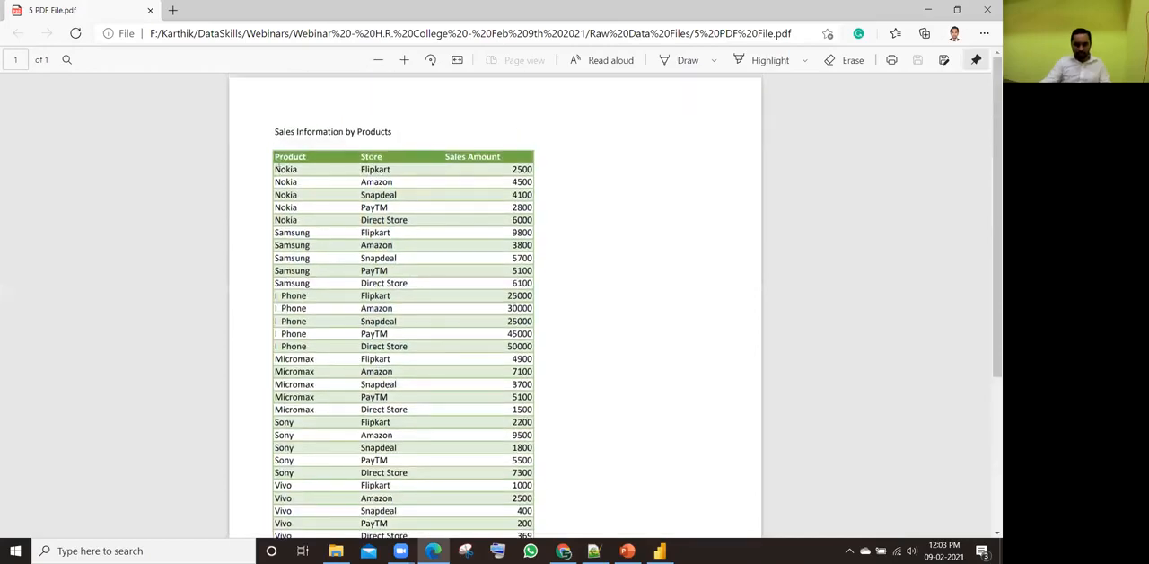
# Step: Copy the PDF table from the header through the Samsung rows and close the document
pyautogui.moveTo(275, 163); pyautogui.dragTo(552, 410)
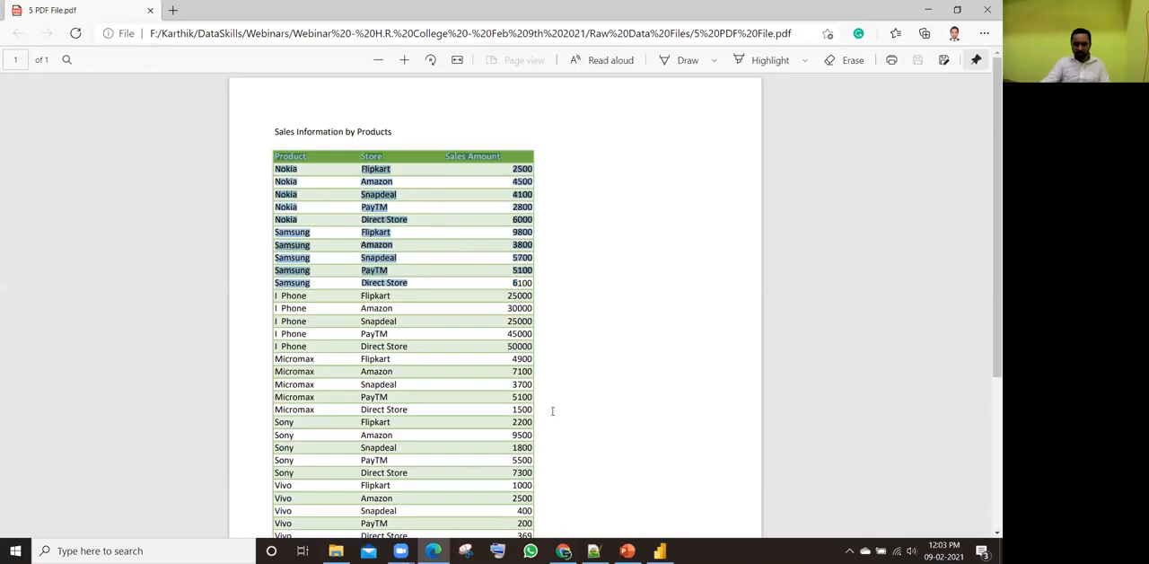
pyautogui.hotkey('ctrl', 'c')
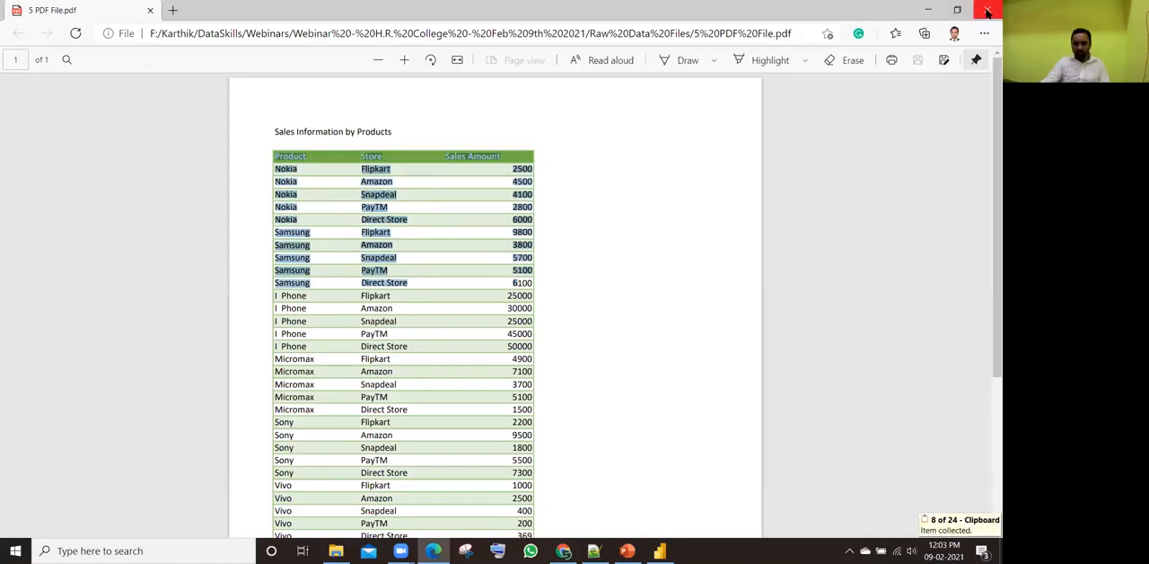
pyautogui.click(987, 9)
pyautogui.press('Return')
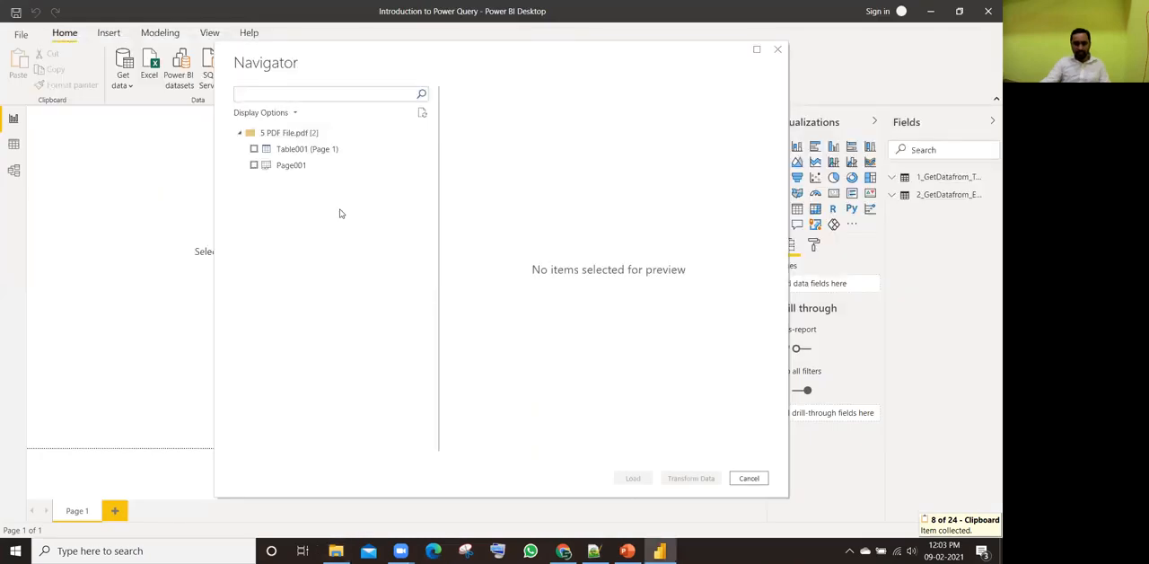
# Step: Compare the Navigator previews of Table001 (Page 1) and Page001
pyautogui.click(300, 150)
pyautogui.click(291, 165)
pyautogui.click(293, 150)
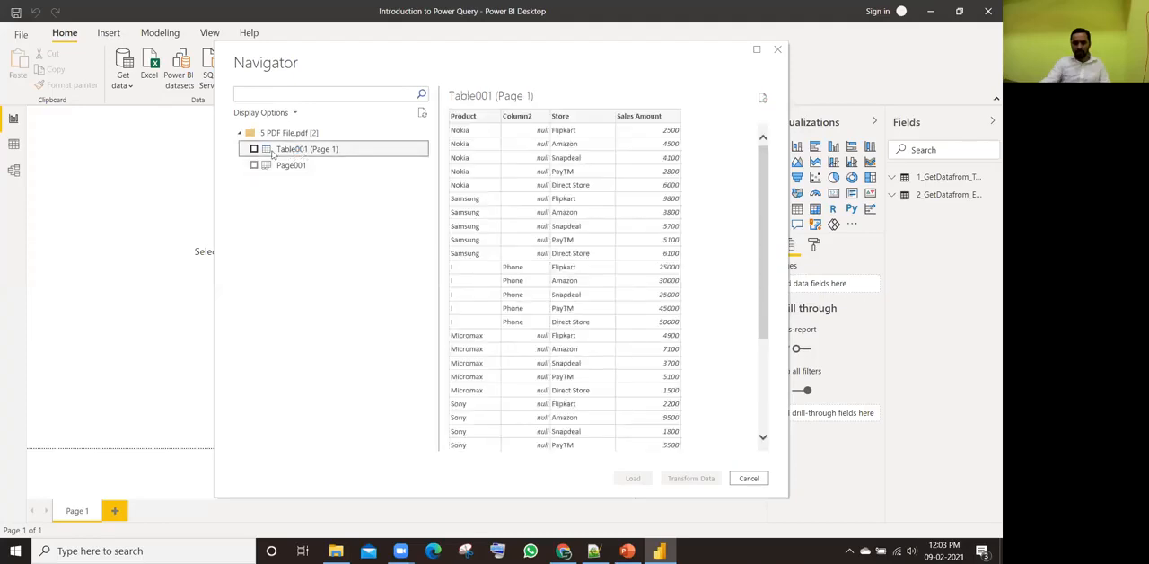
# Step: Select Table001 (Page 1) from 5 PDF File.pdf for import and open it in the Power Query Editor for transformation
pyautogui.click(253, 149)
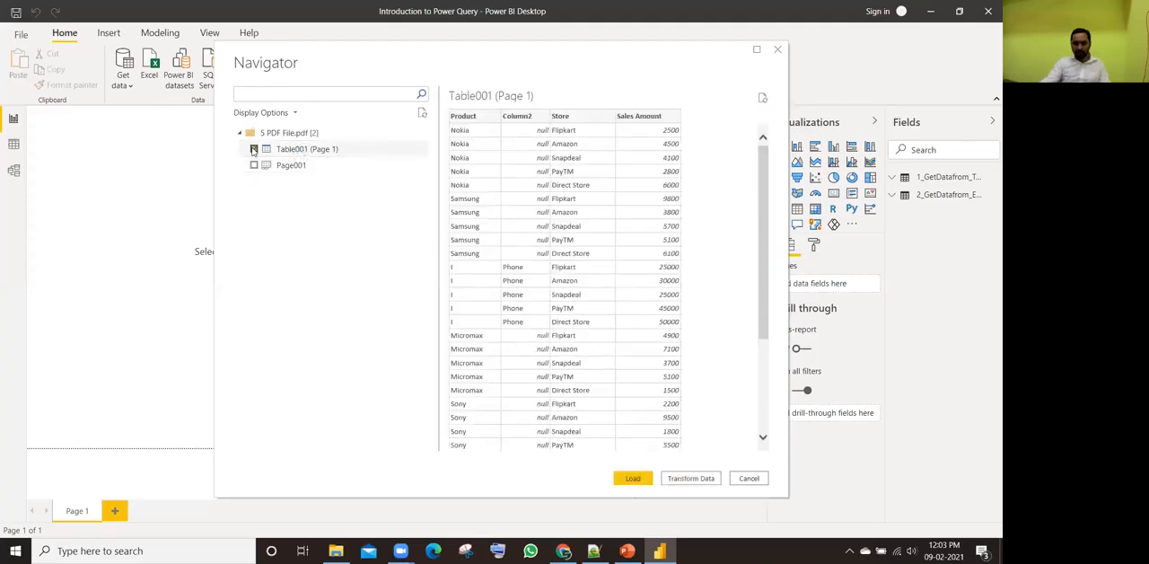
pyautogui.click(677, 479)
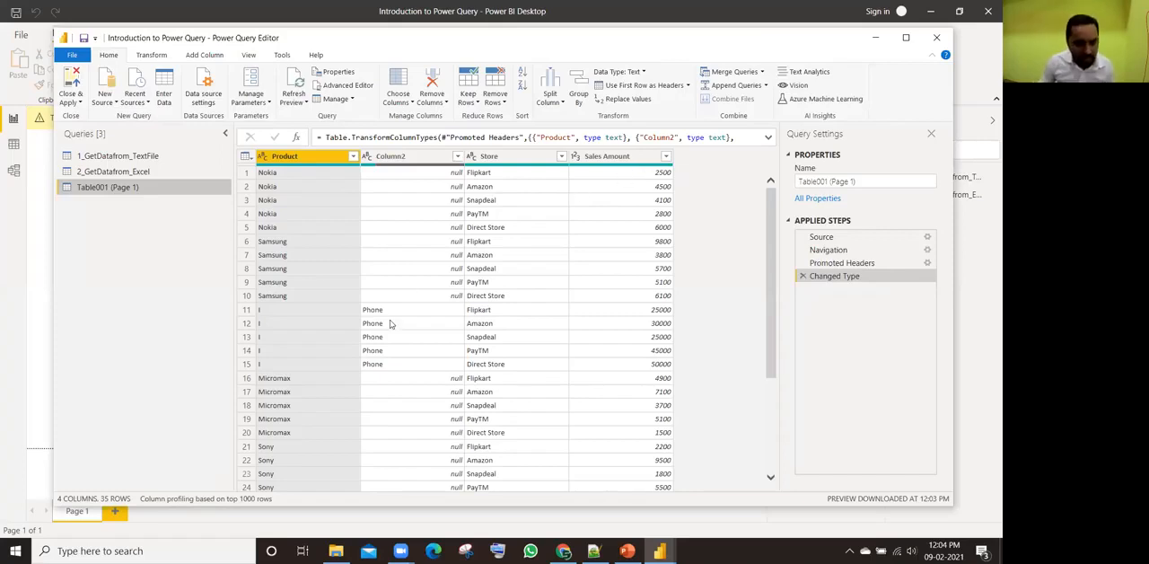
# Step: Switch to File Explorer, open 5 PDF File.pdf to compare its Product column with the imported table, and return to the Power Query Editor
pyautogui.hotkey('alt', 'Tab')
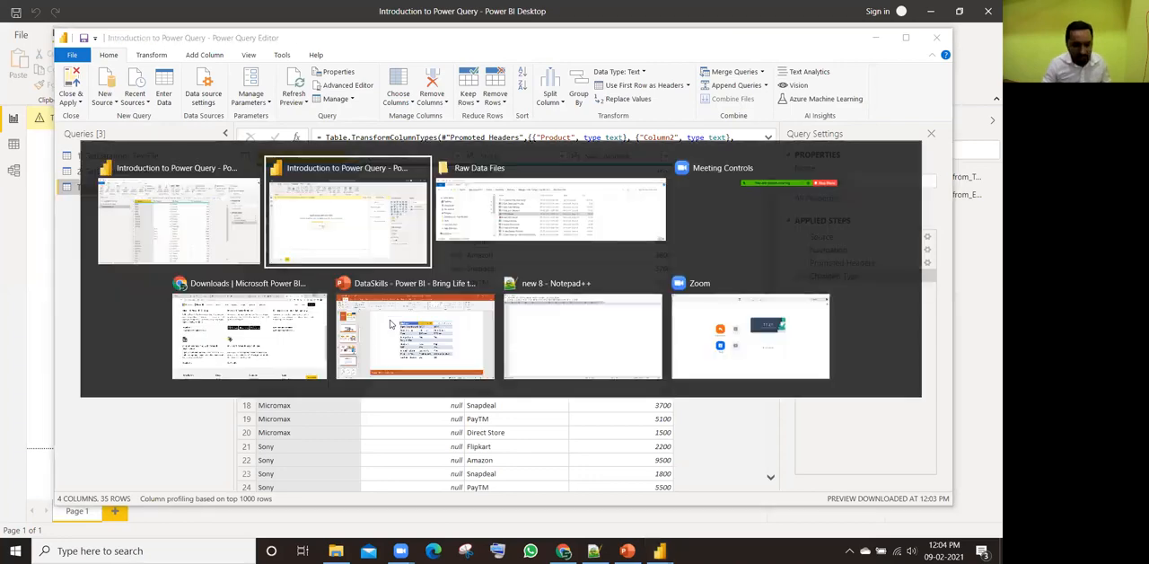
pyautogui.hotkey('alt', 'Tab')
pyautogui.hotkey('alt', 'Tab')
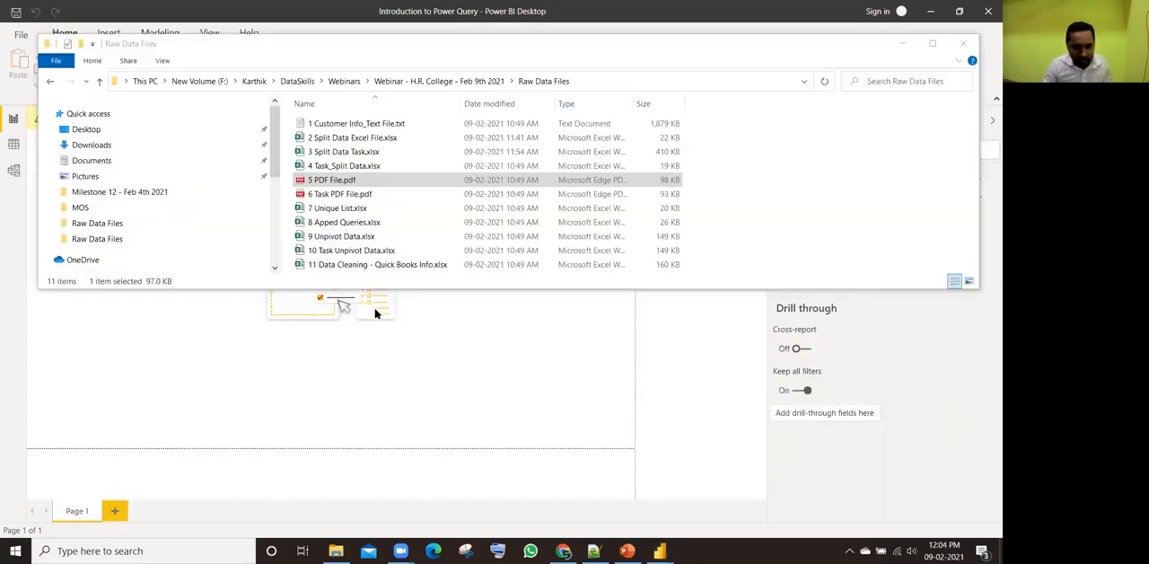
pyautogui.doubleClick(370, 180)
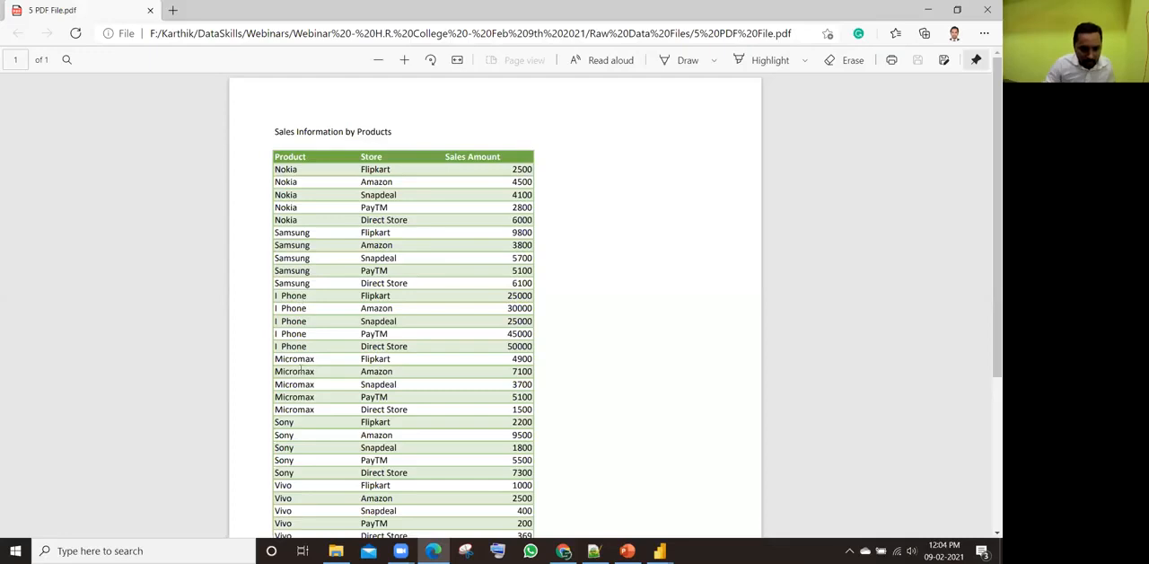
pyautogui.scroll(-3, 317, 409)
pyautogui.scroll(3, 317, 411)
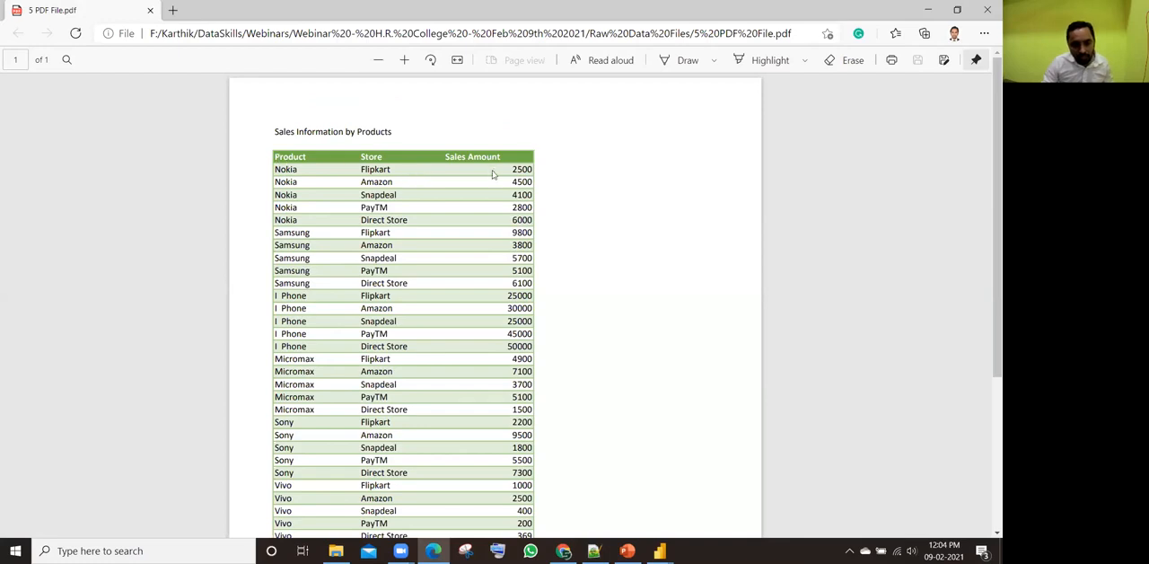
pyautogui.hotkey('alt', 'Tab')
pyautogui.hotkey('alt', 'Tab')
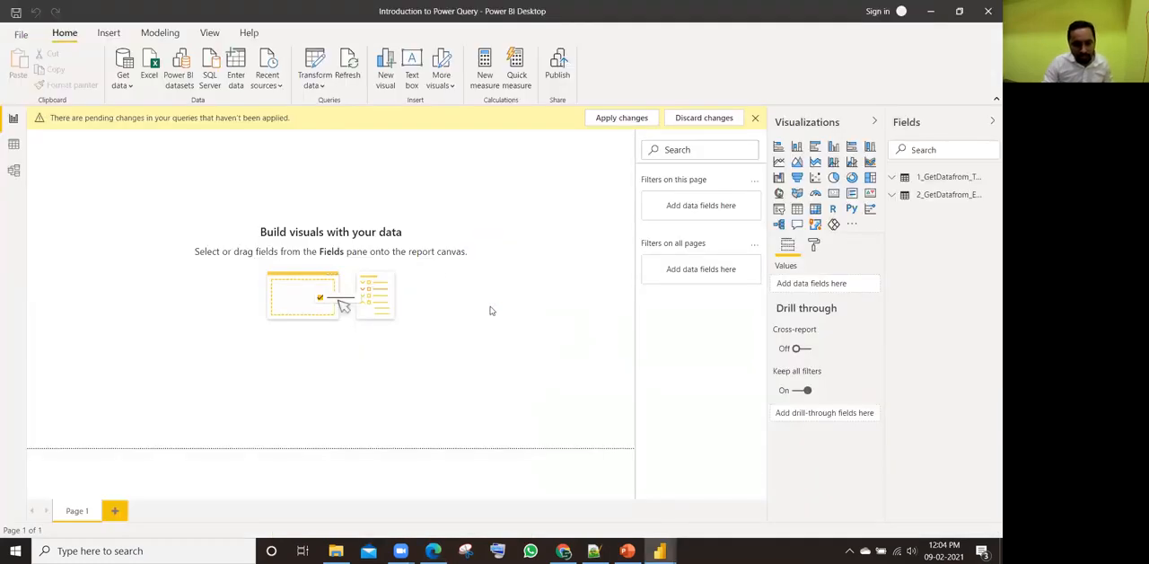
pyautogui.moveTo(656, 546)
pyautogui.click(725, 517)
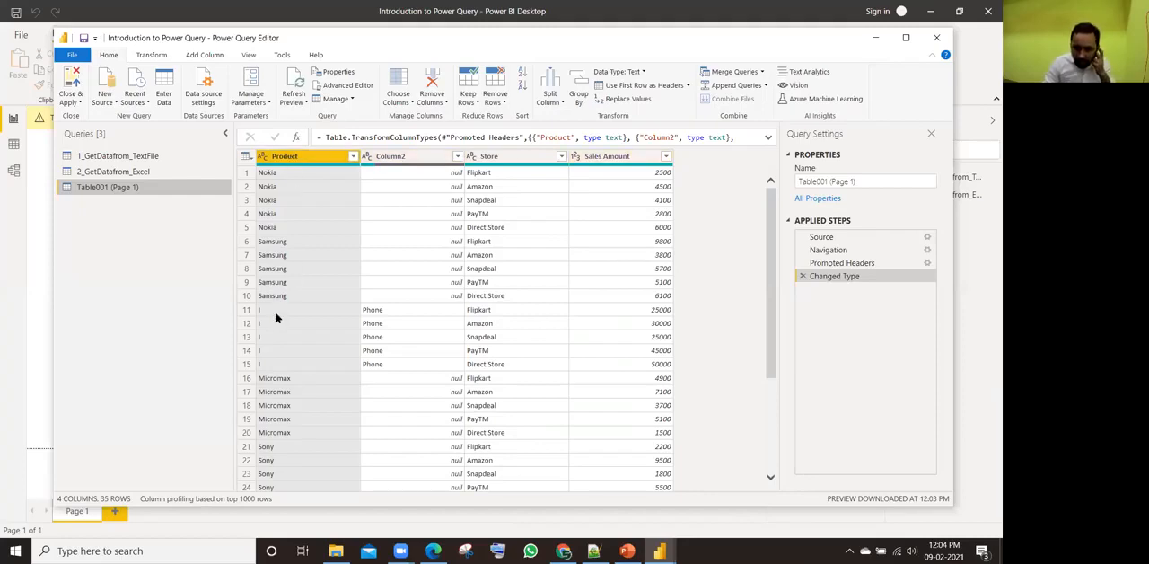
# Step: Merge the Product and Column2 columns with a Space separator into a new column named Product1
pyautogui.click(371, 312)
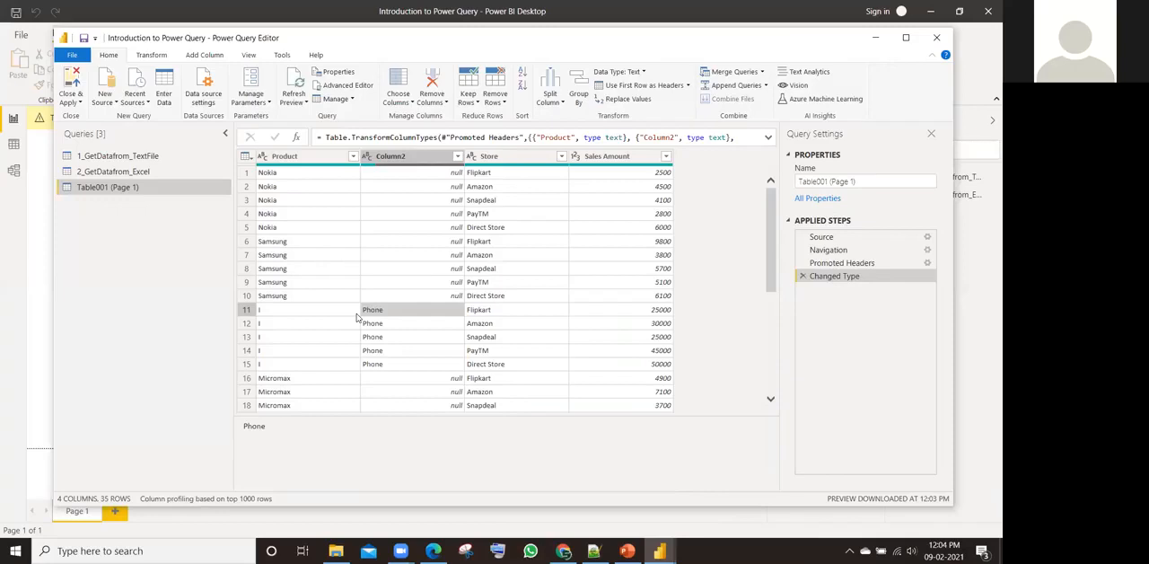
pyautogui.click(310, 156)
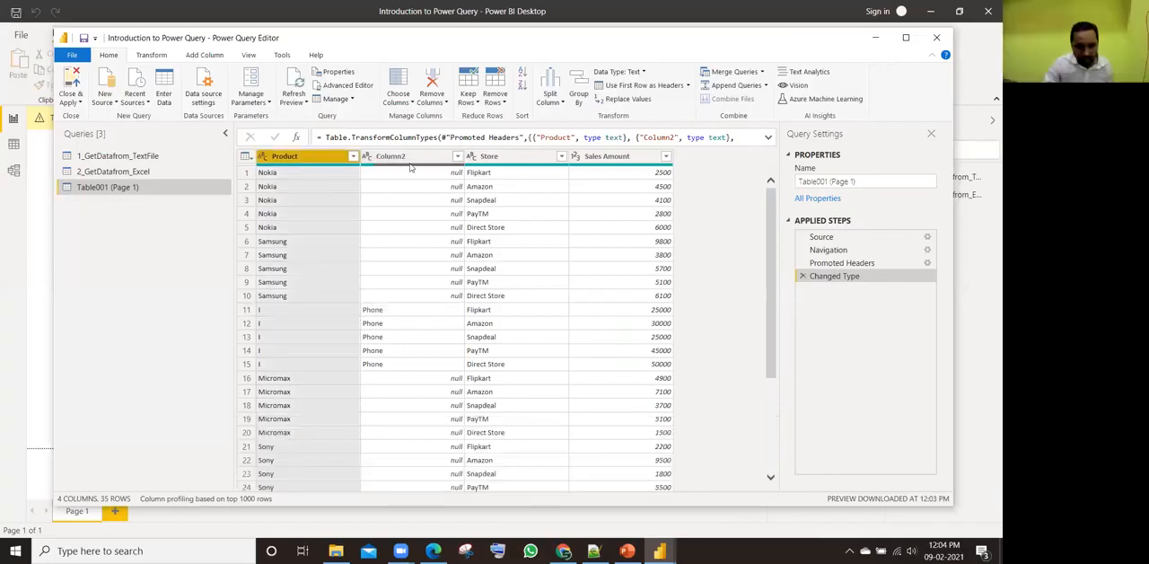
pyautogui.keyDown('ctrl'); pyautogui.click(404, 162); pyautogui.keyUp('ctrl')
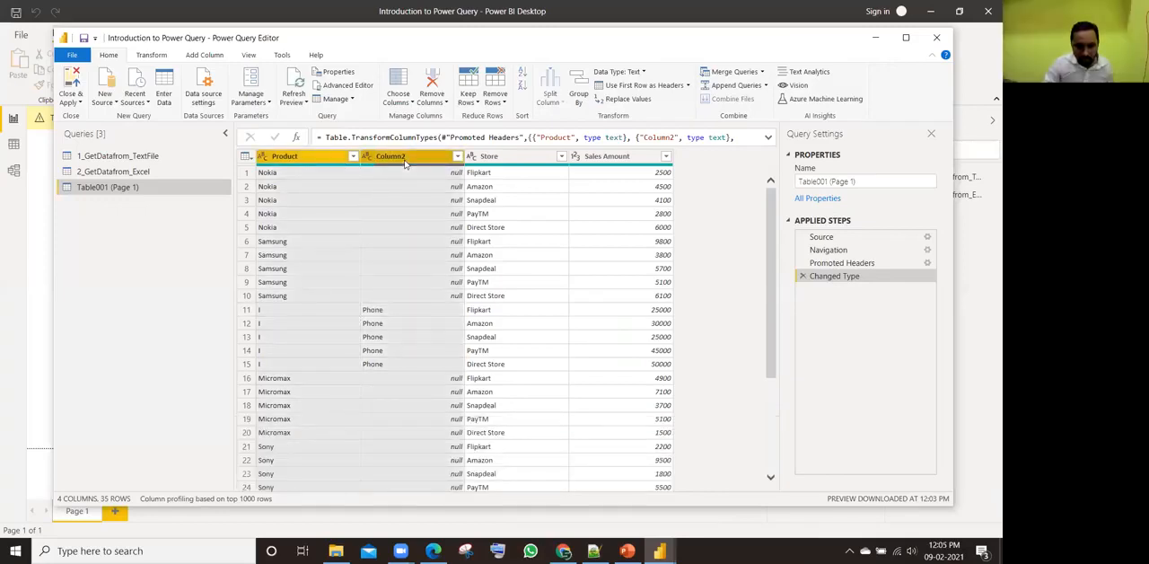
pyautogui.rightClick(402, 158)
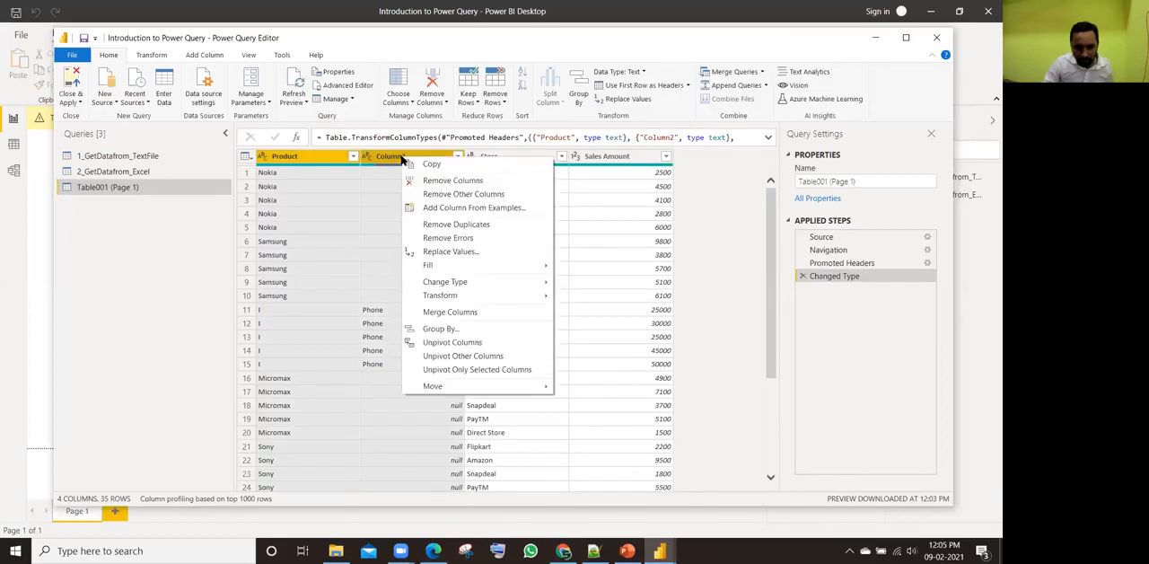
pyautogui.click(446, 311)
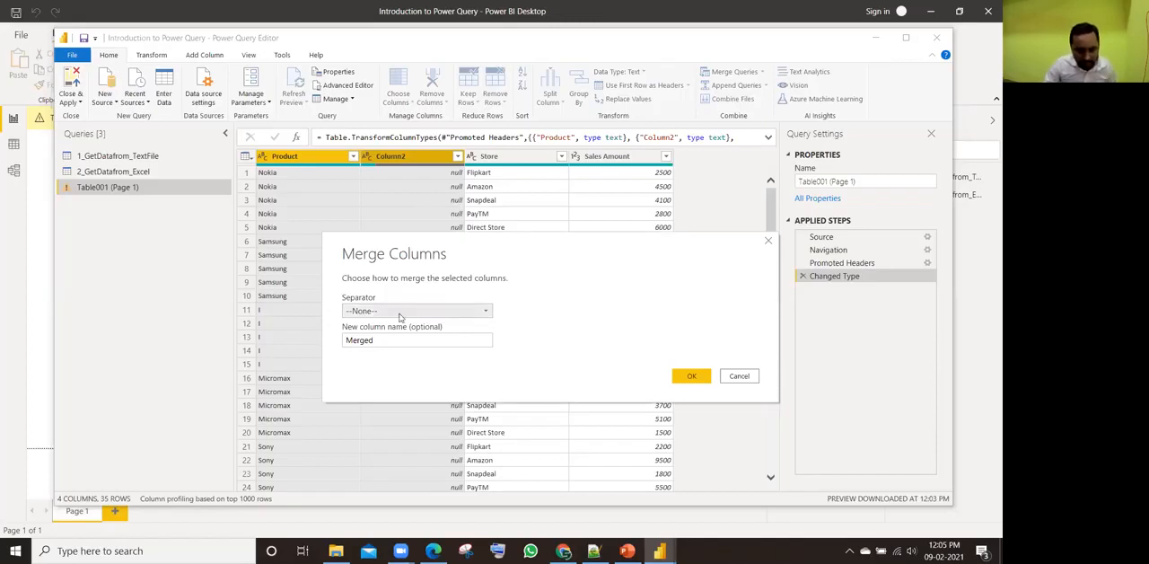
pyautogui.moveTo(388, 339); pyautogui.dragTo(313, 344)
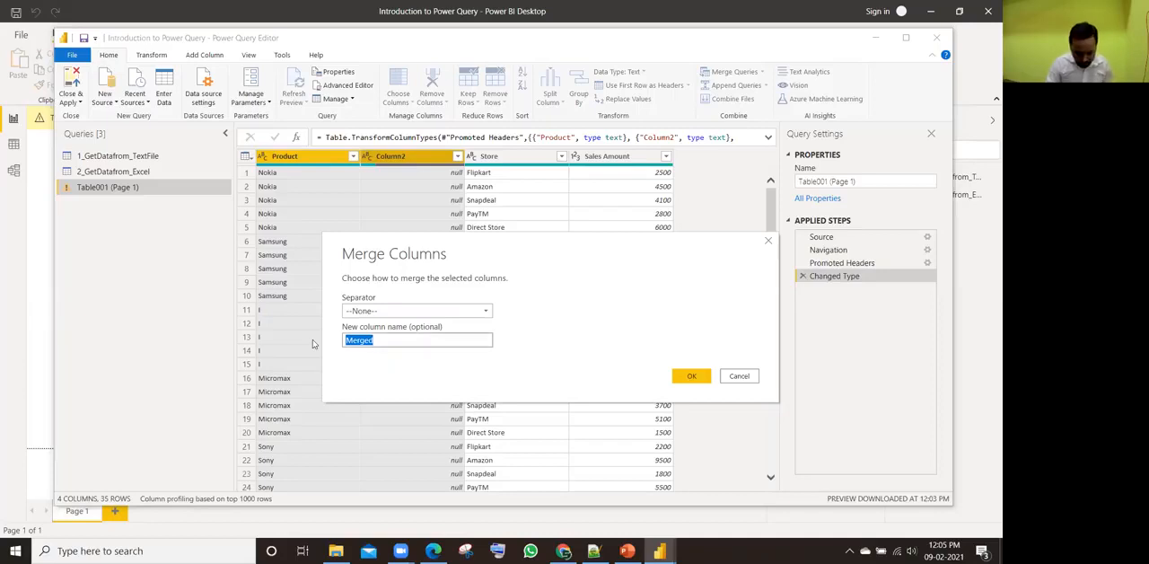
pyautogui.write('Product')
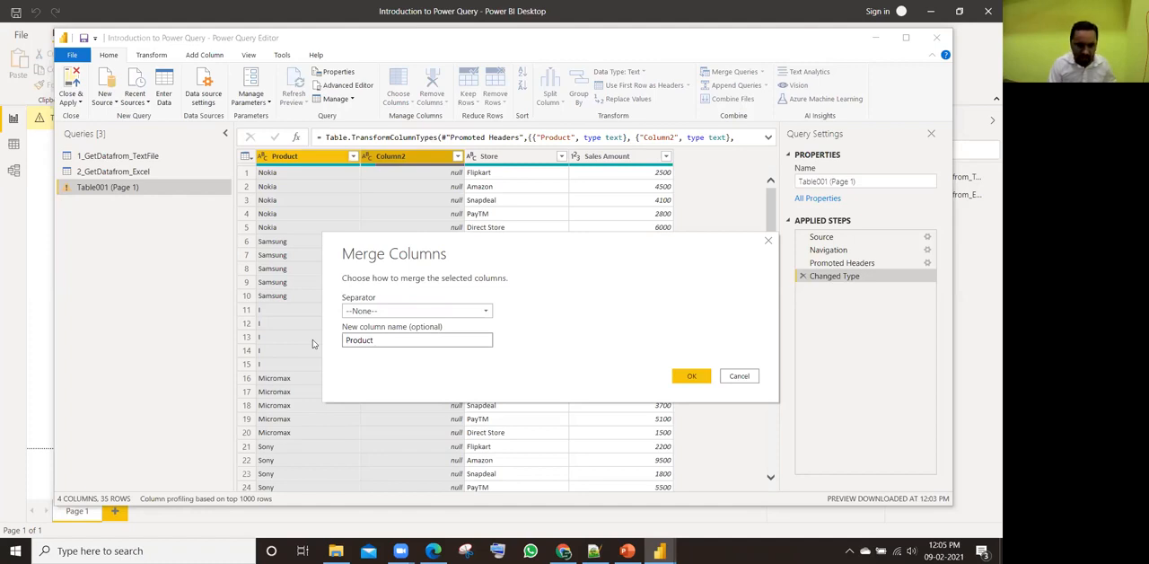
pyautogui.write('1')
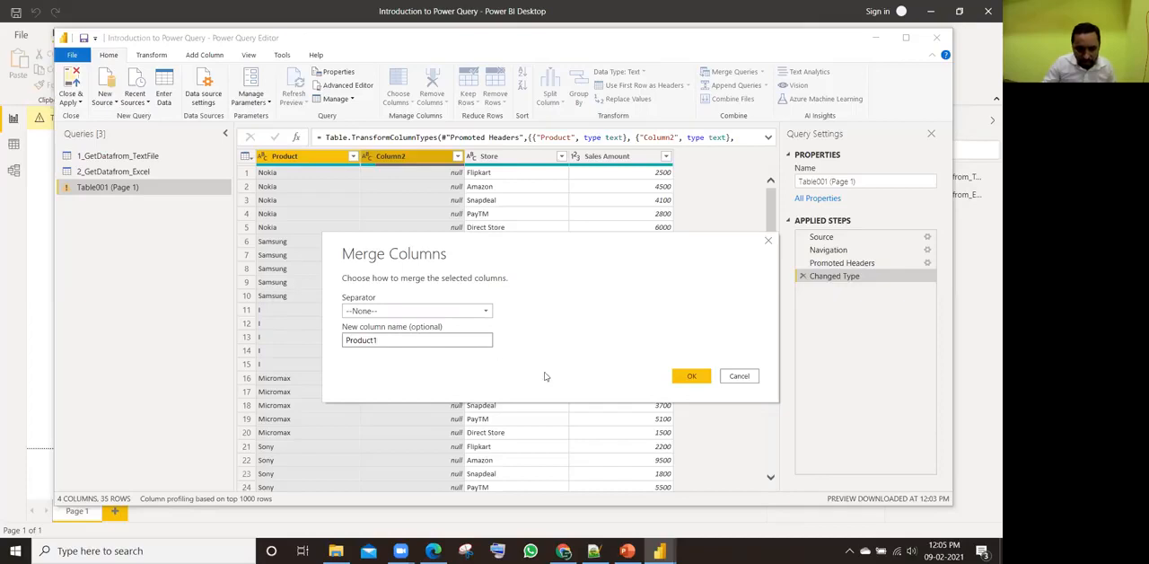
pyautogui.click(400, 311)
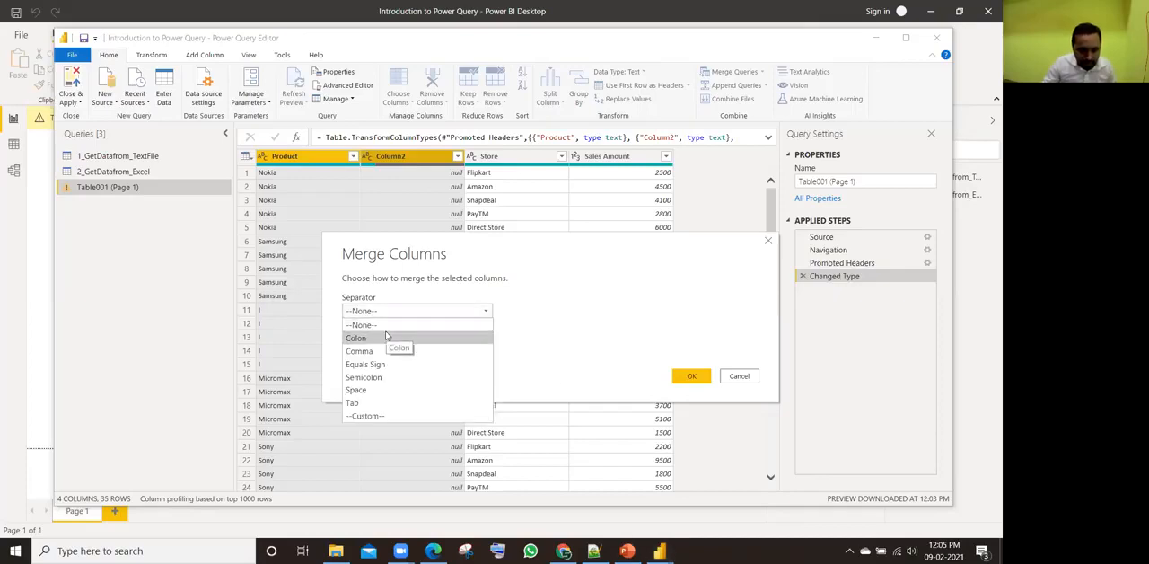
pyautogui.click(377, 390)
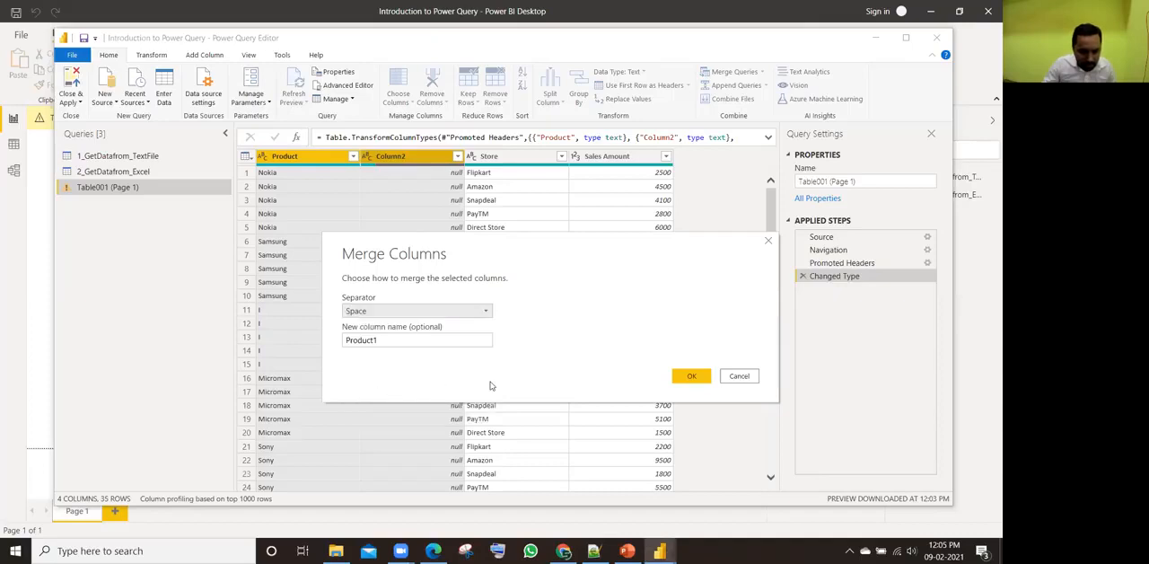
pyautogui.click(690, 375)
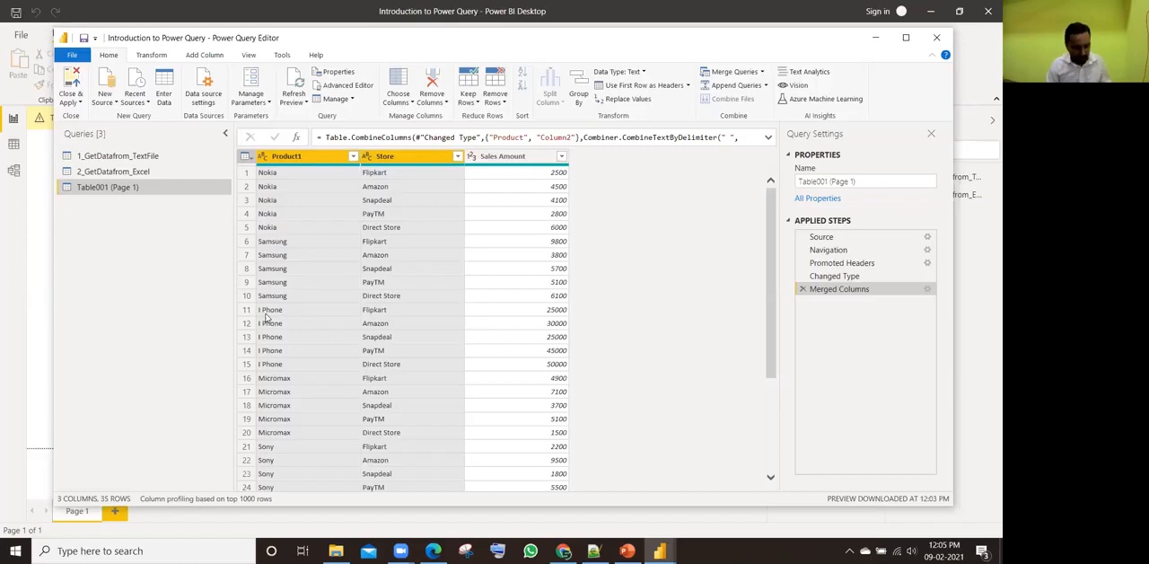
# Step: Check the merged table down to its last row, apply the query changes and close the Power Query Editor
pyautogui.hotkey('alt', 'Tab')
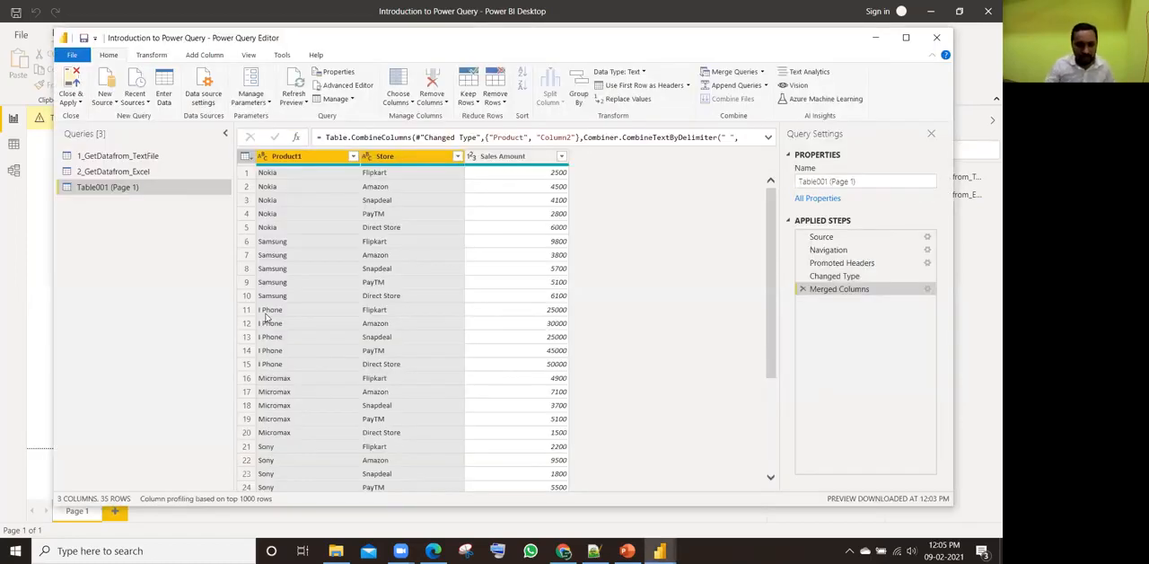
pyautogui.scroll(-4, 293, 390)
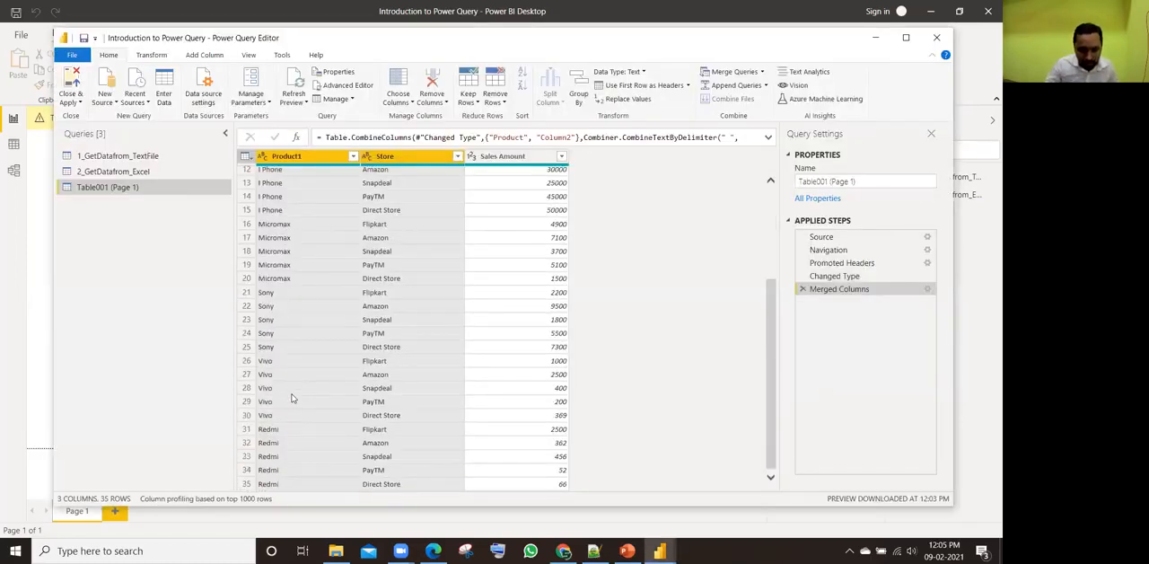
pyautogui.scroll(4, 291, 398)
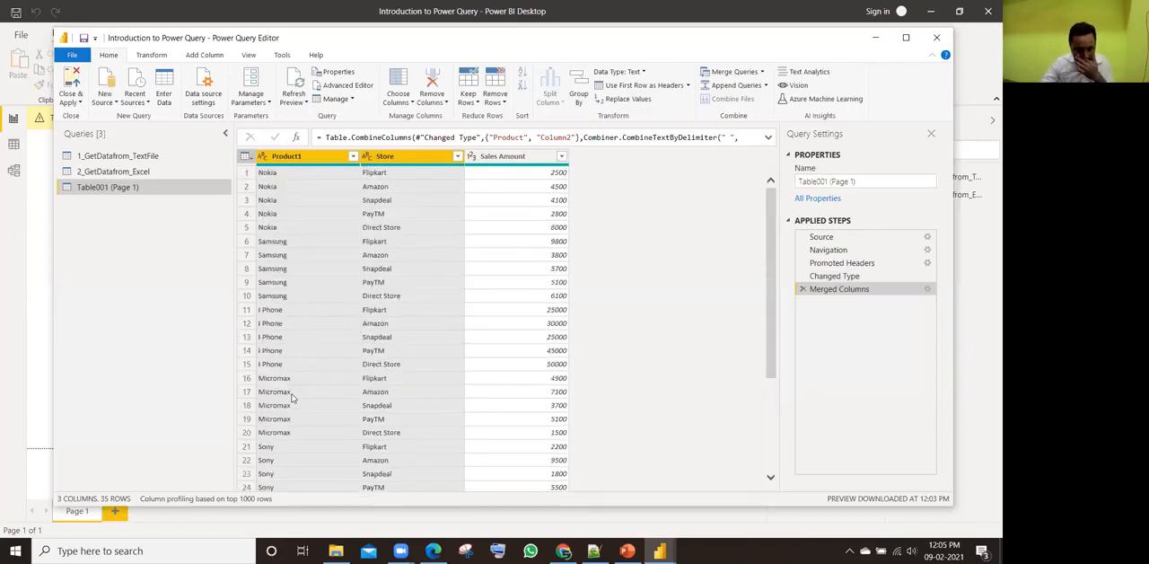
pyautogui.scroll(-4, 527, 261)
pyautogui.scroll(4, 528, 269)
pyautogui.click(452, 243)
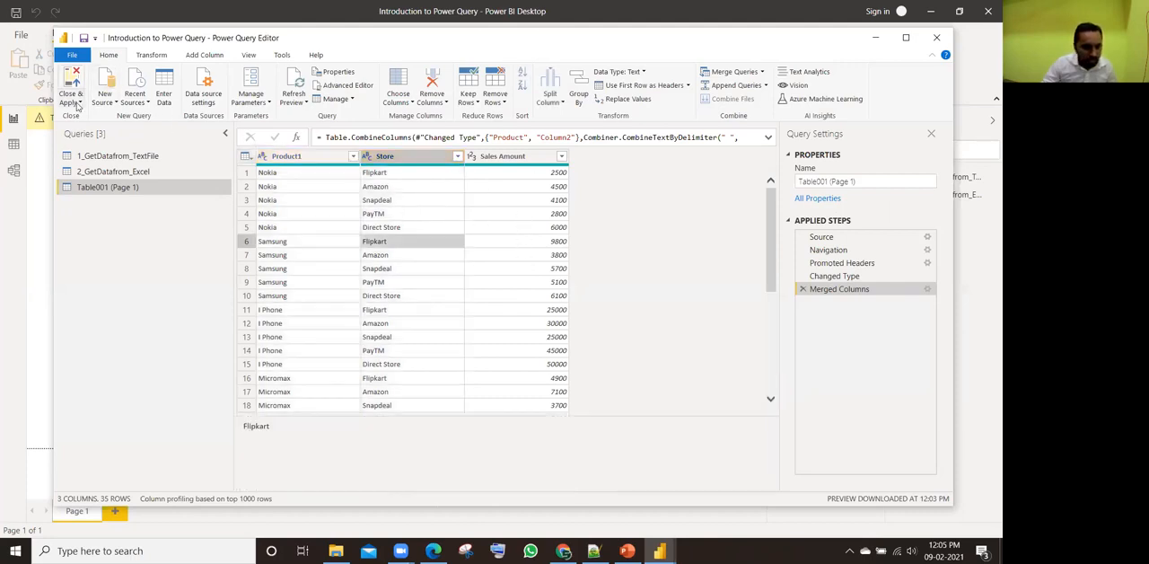
pyautogui.click(79, 103)
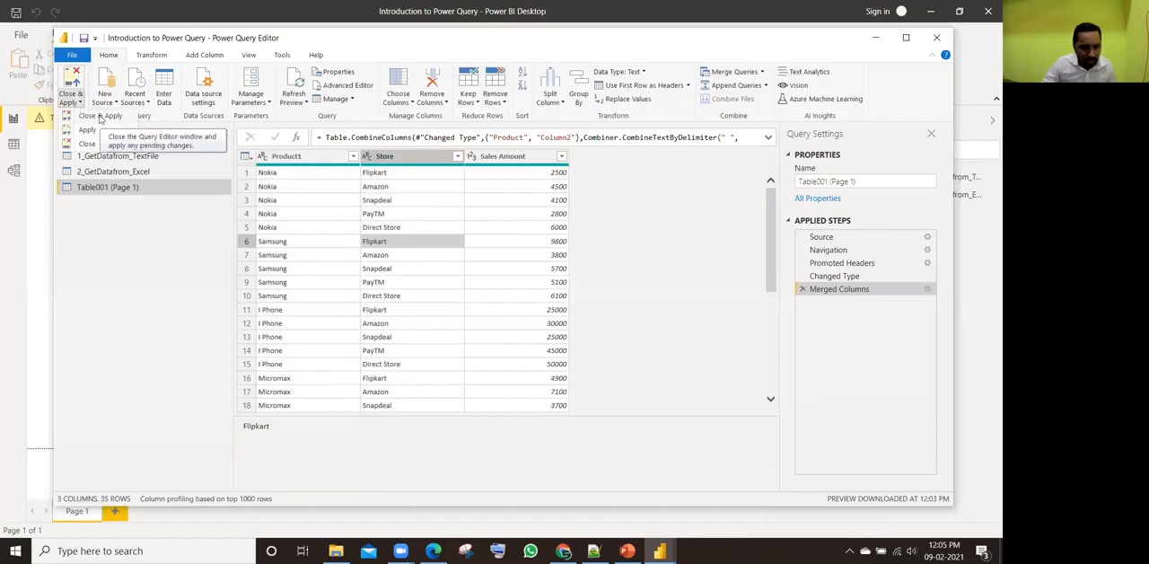
pyautogui.click(100, 117)
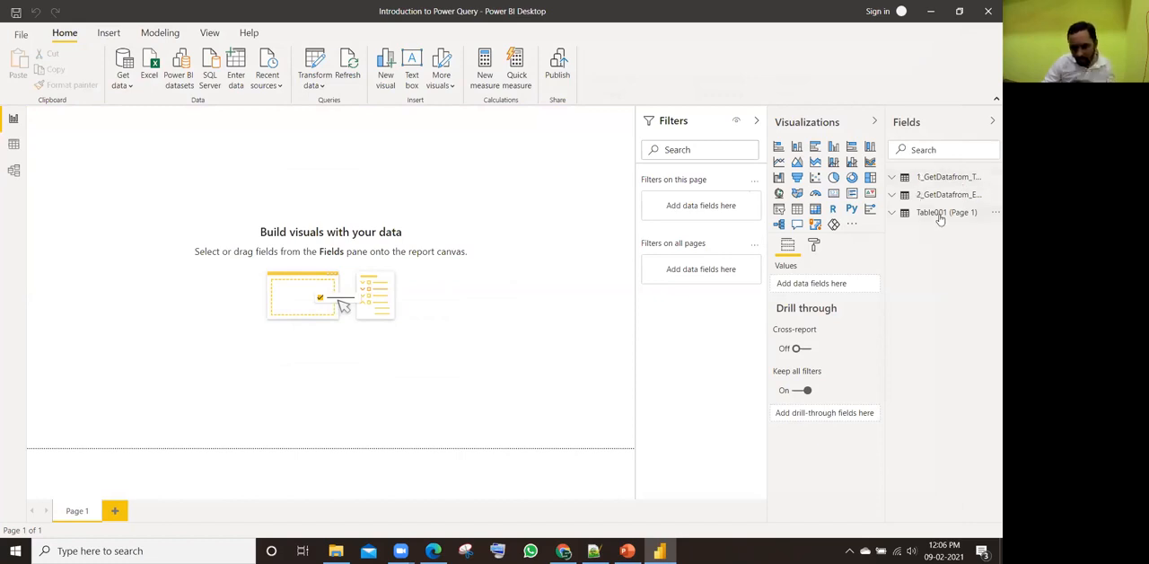
# Step: Rename the table Table001 (Page 1) as 3_GetDatafrom_PDF
pyautogui.click(993, 213)
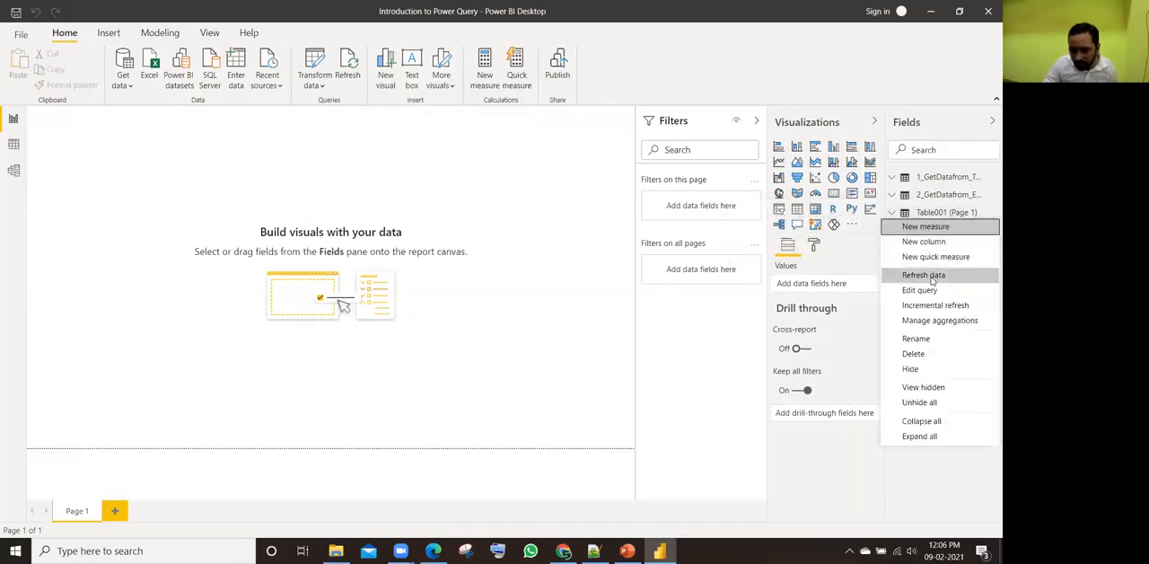
pyautogui.click(918, 339)
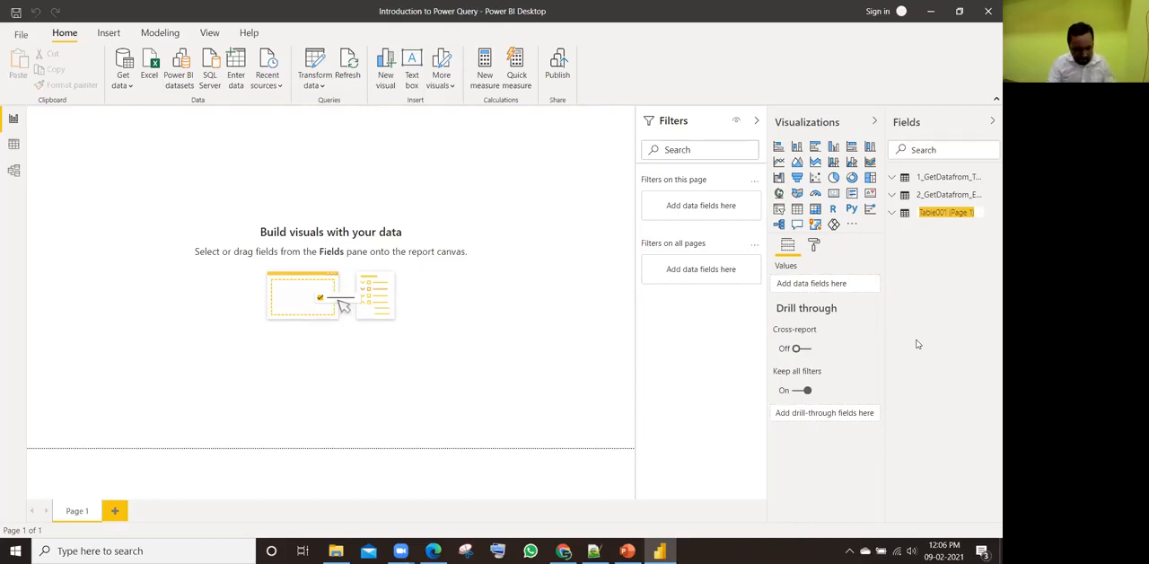
pyautogui.write('3')
pyautogui.write('_Ge')
pyautogui.write('tDataf')
pyautogui.write('rom_PDF')
pyautogui.press('Return')
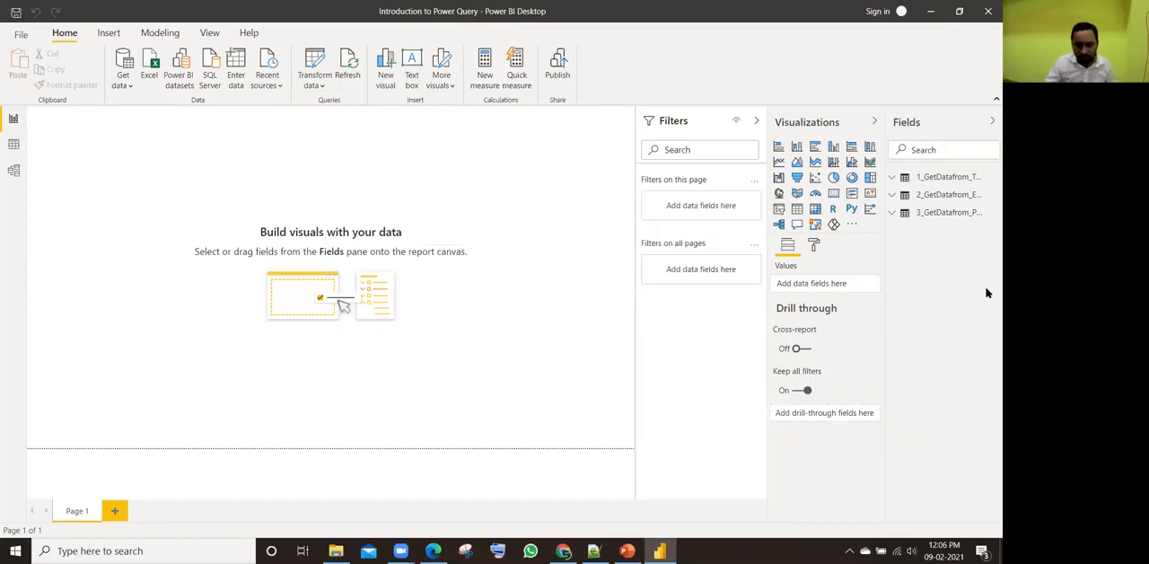
# Step: Examine the rows of the 3_GetDatafrom_PDF table in Data view and return to the Report view
pyautogui.click(13, 143)
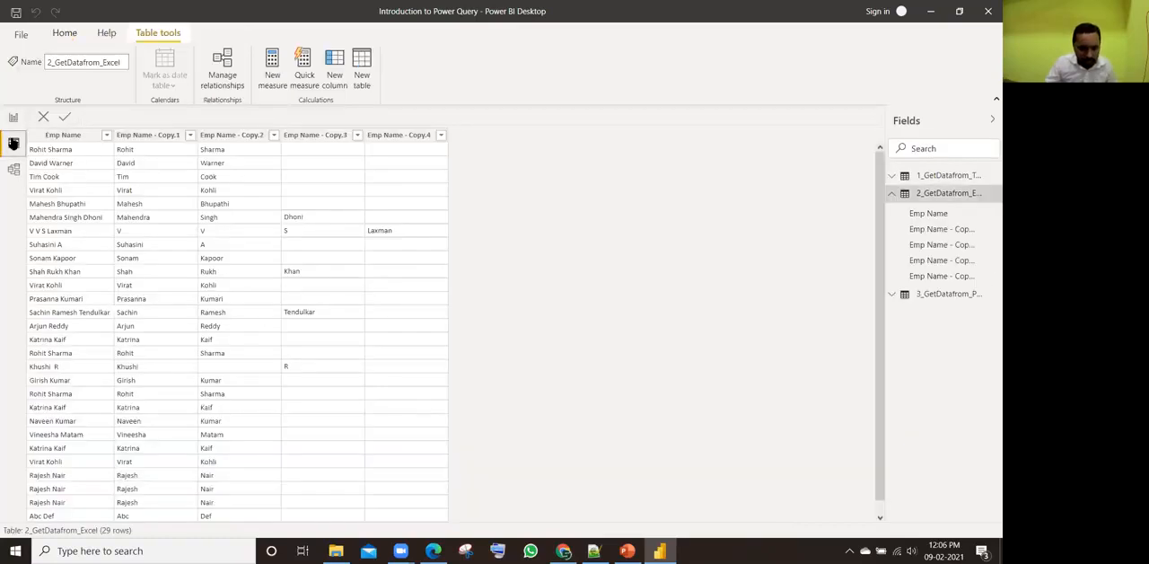
pyautogui.click(891, 194)
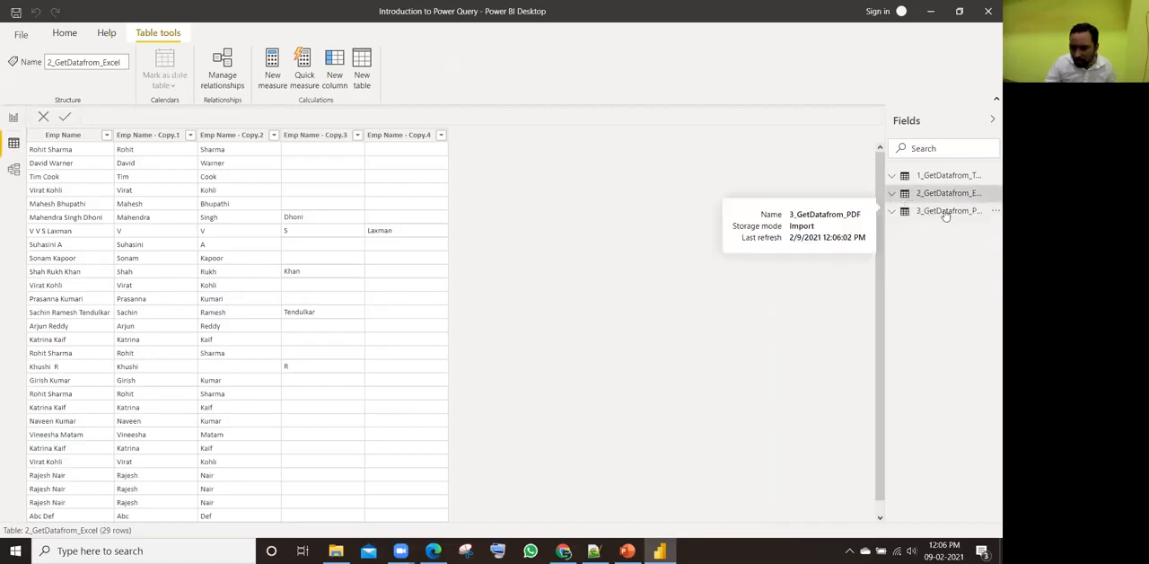
pyautogui.click(945, 212)
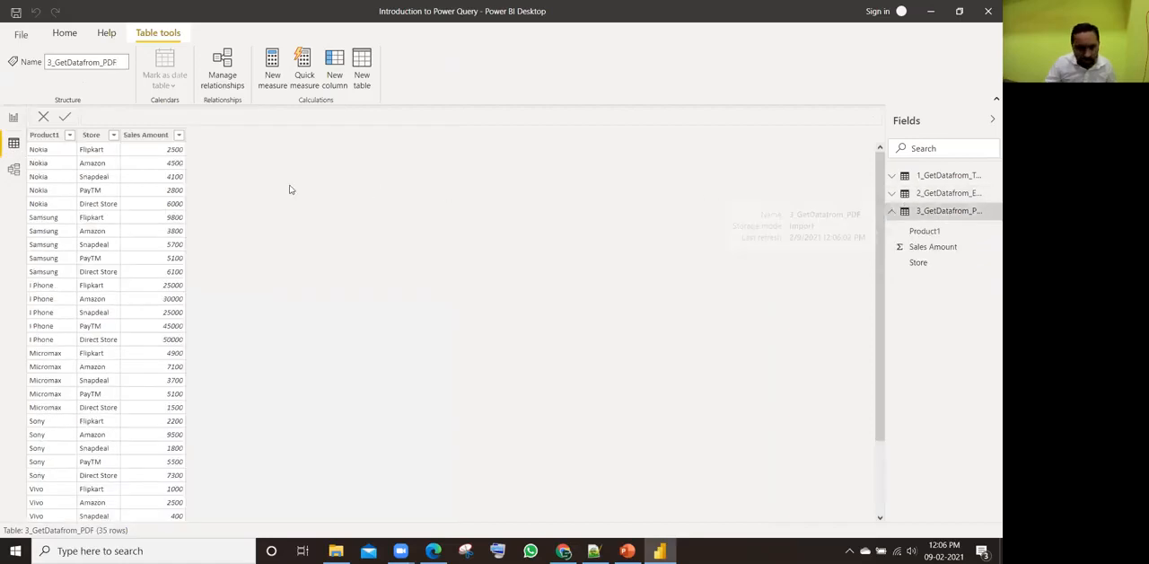
pyautogui.click(13, 118)
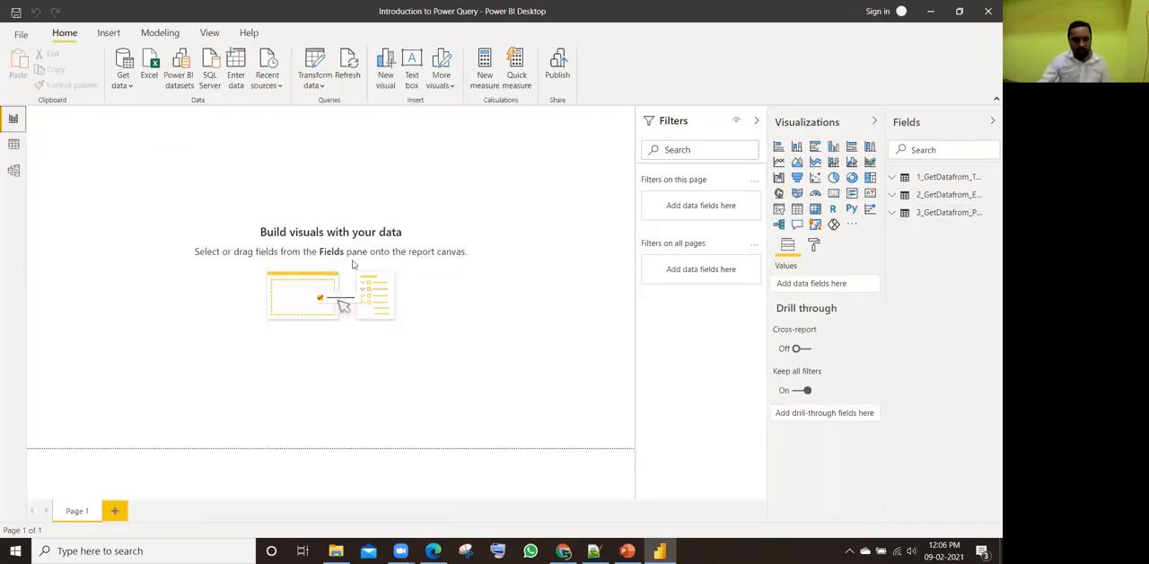
# Step: Switch to File Explorer and select 6 Task PDF File.pdf, followed by 7 Unique List.xlsx, in the Raw Data Files folder
pyautogui.hotkey('alt', 'Tab')
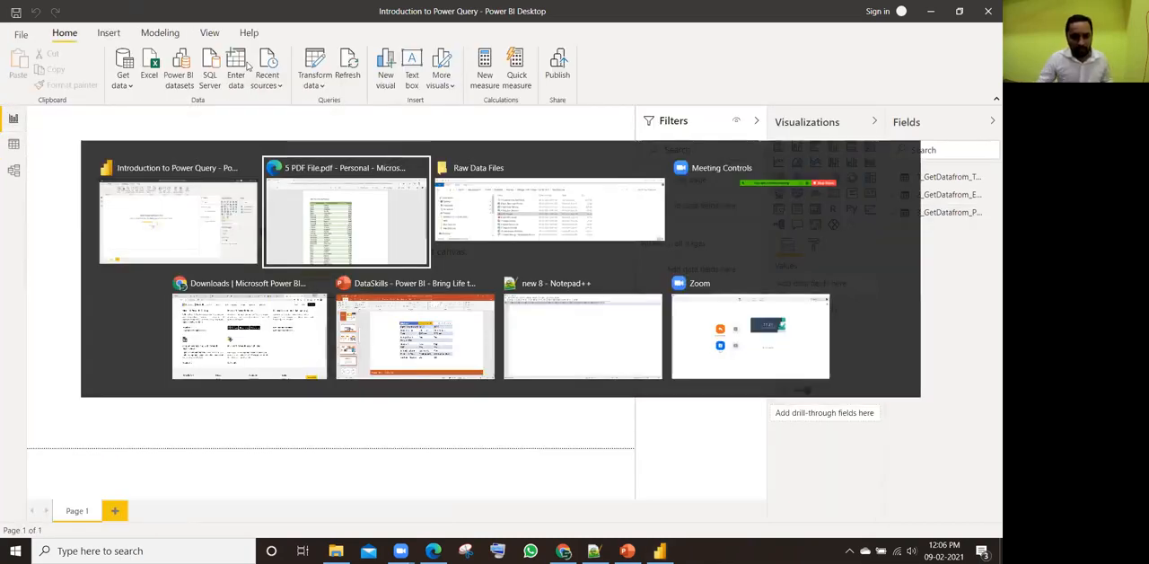
pyautogui.click(341, 195)
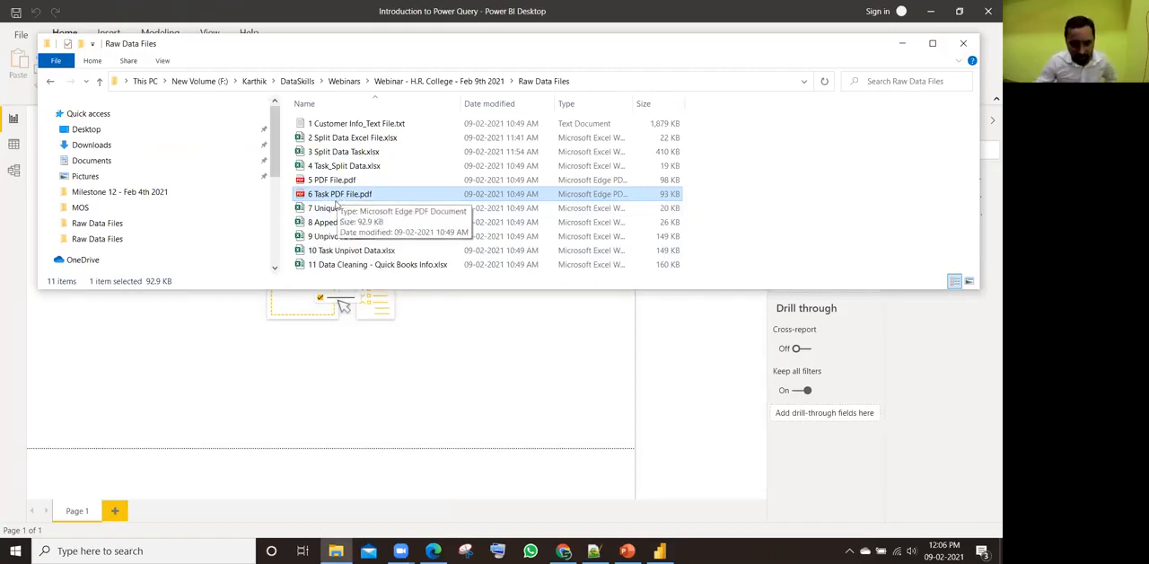
pyautogui.click(335, 210)
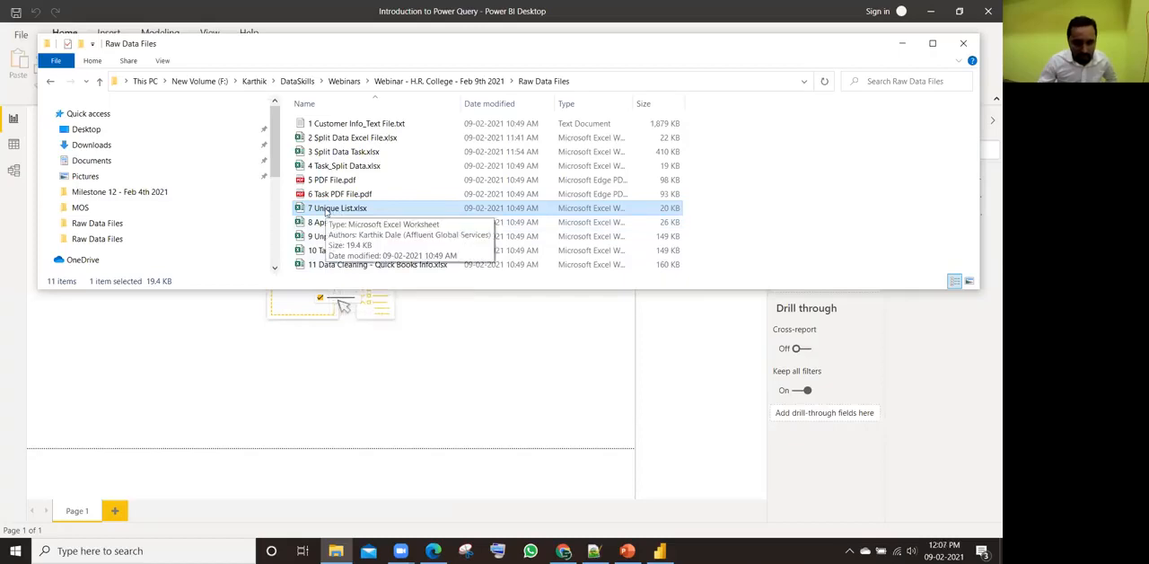
# Step: Open 7 Unique List.xlsx, enable editing and check the extent of the Snacks list on the Input sheet
pyautogui.doubleClick(326, 212)
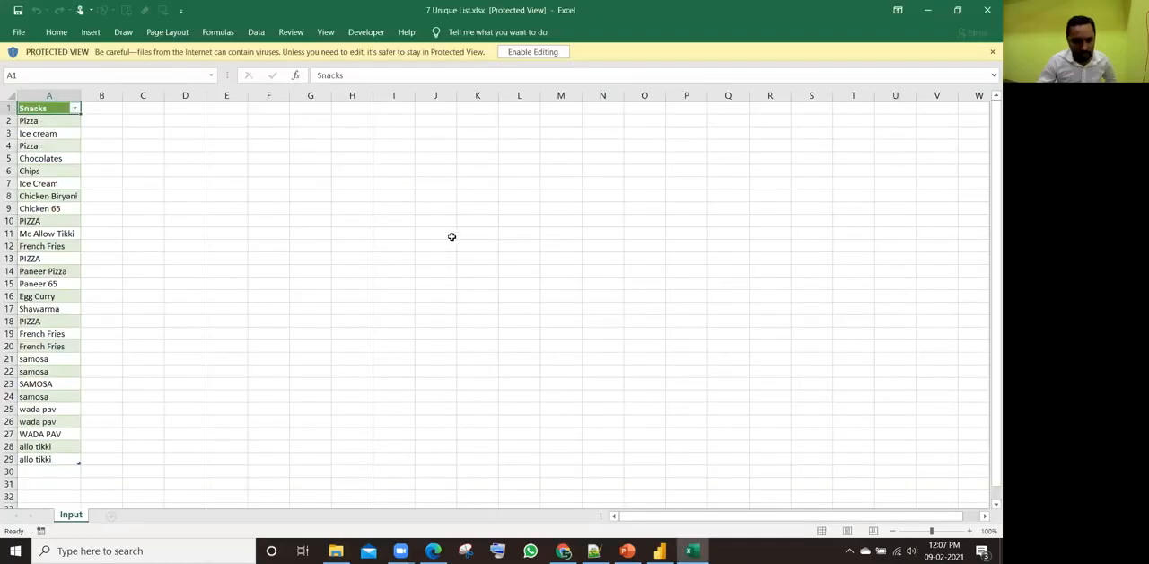
pyautogui.click(517, 56)
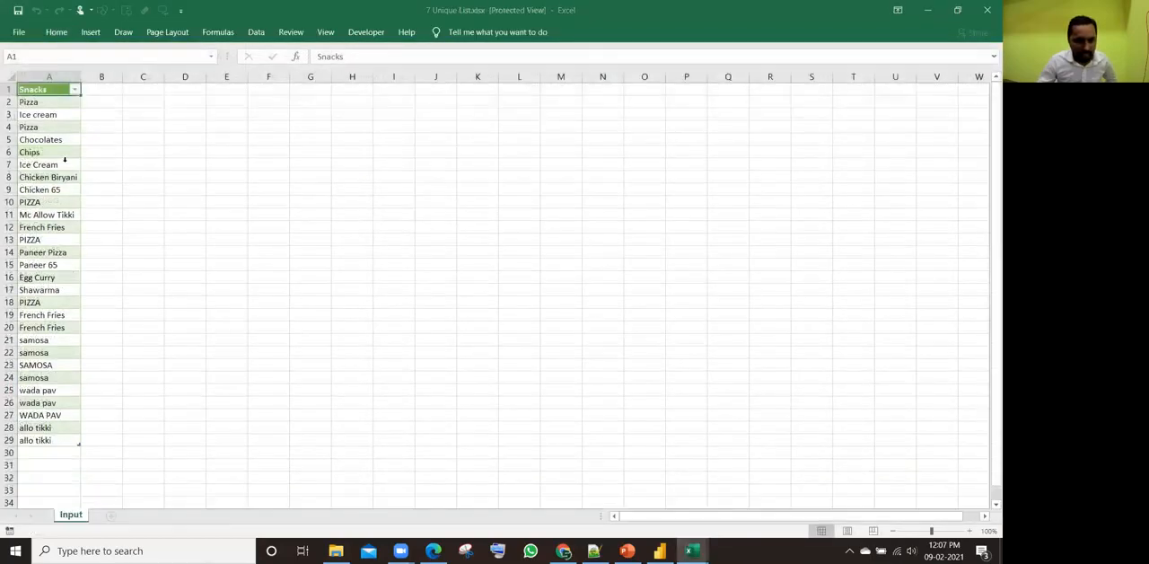
pyautogui.click(41, 185)
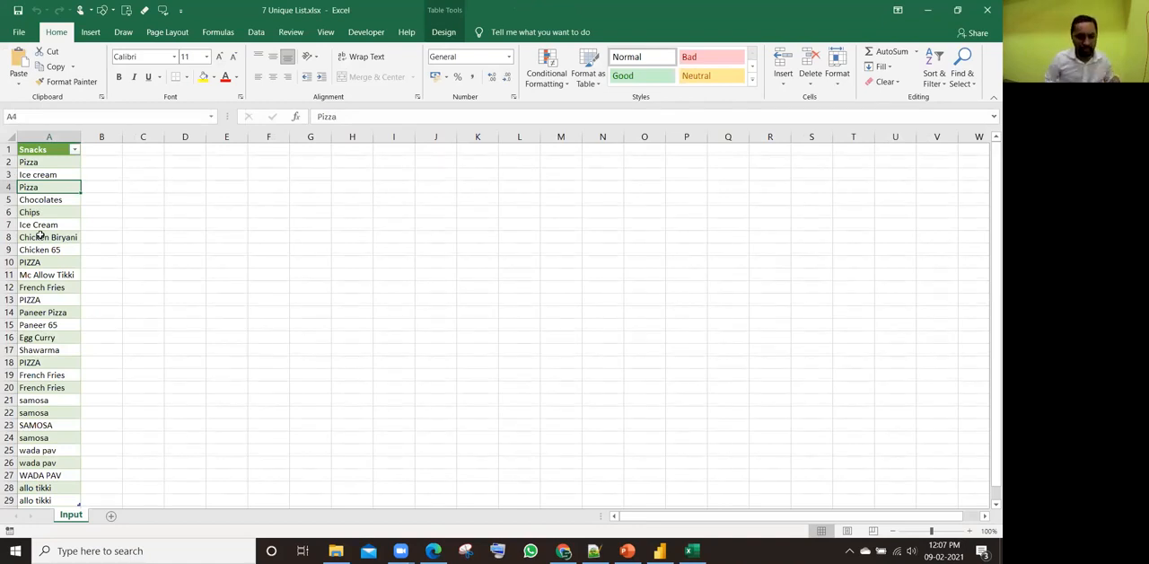
pyautogui.hotkey('ctrl', 'Down')
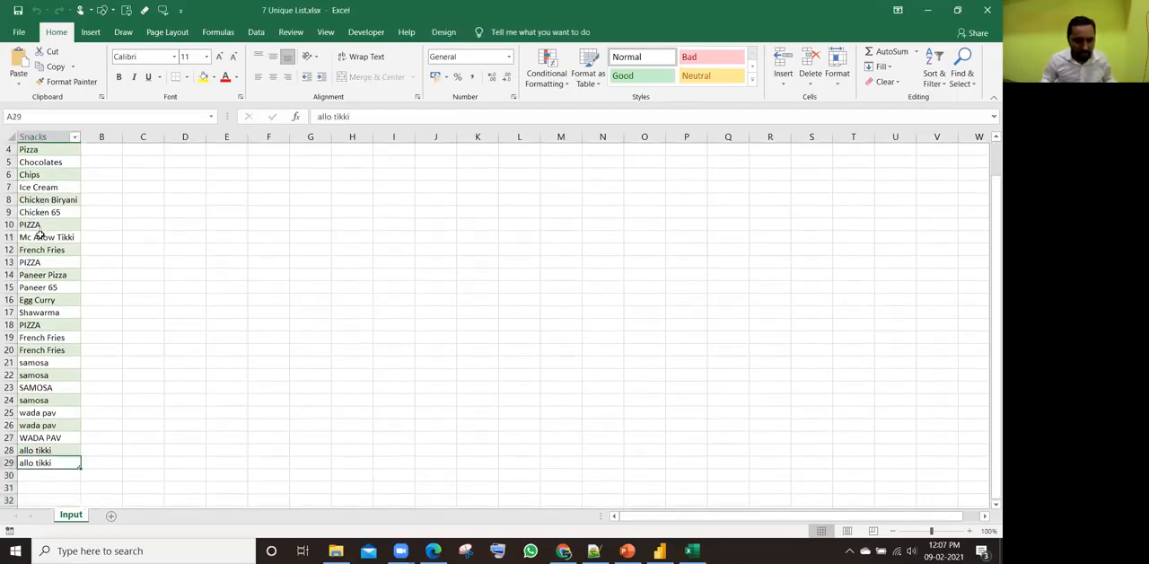
pyautogui.hotkey('ctrl', 'Up')
pyautogui.press('Down')
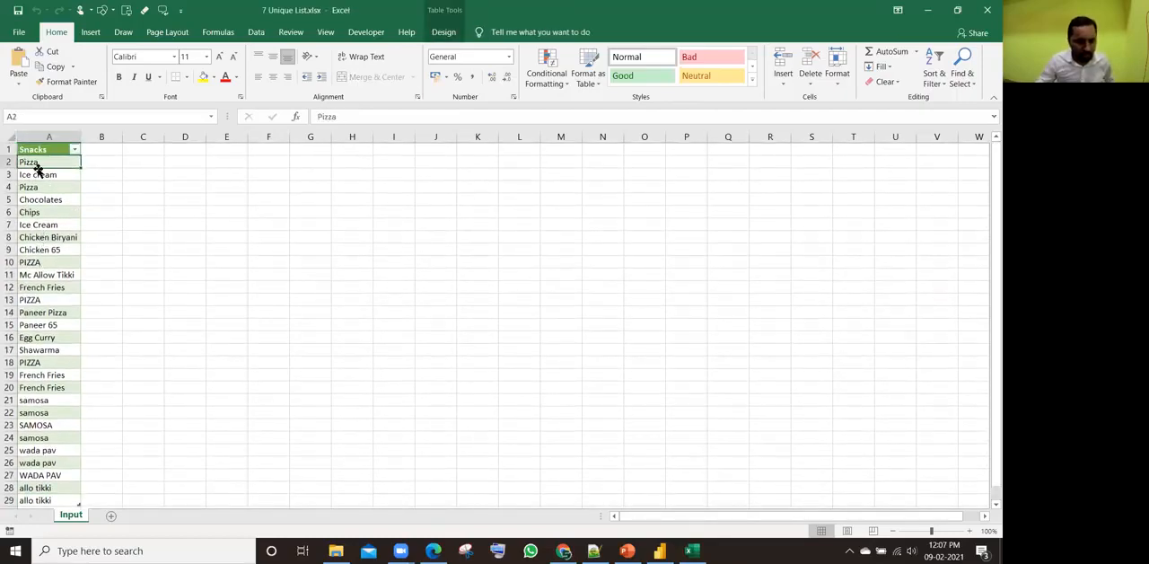
# Step: Compare the Pizza and Ice cream entries in the Snacks list, and close the workbook to return to Power BI Desktop
pyautogui.click(41, 263)
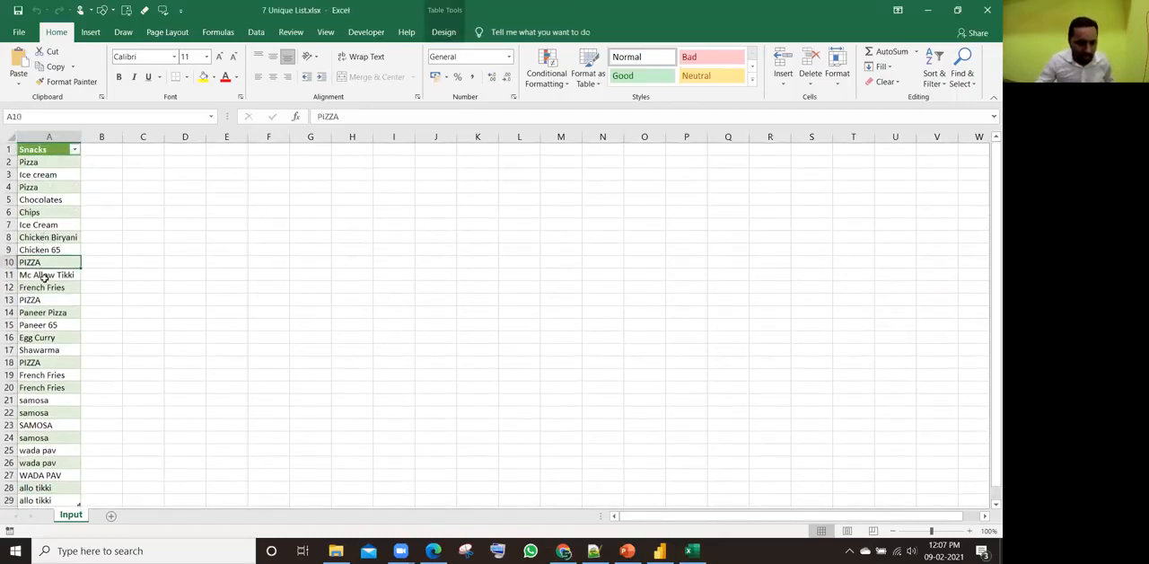
pyautogui.click(28, 309)
pyautogui.click(40, 302)
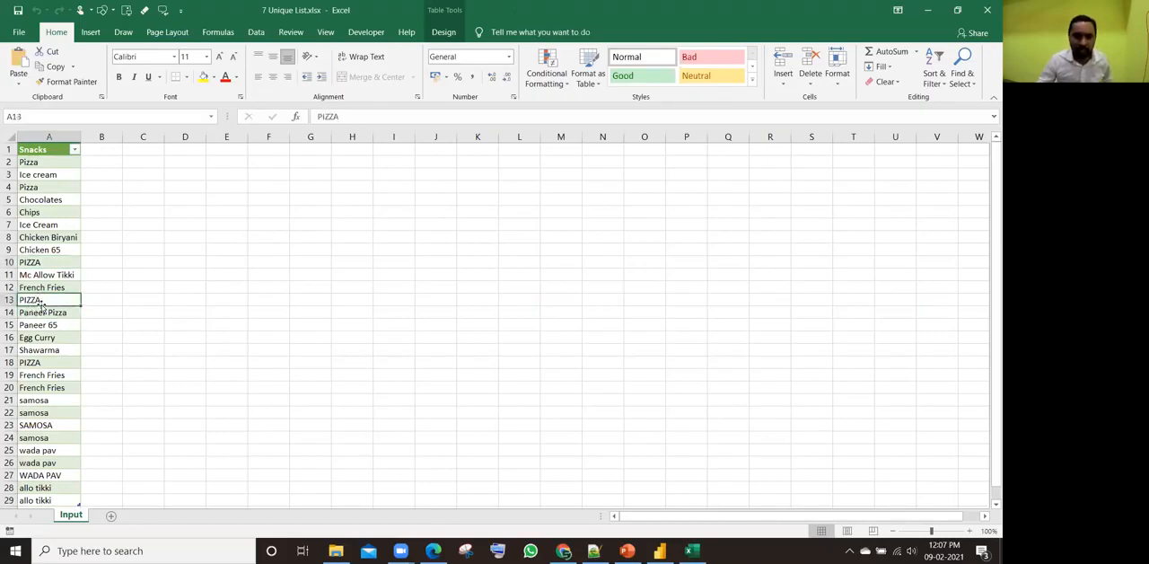
pyautogui.click(52, 177)
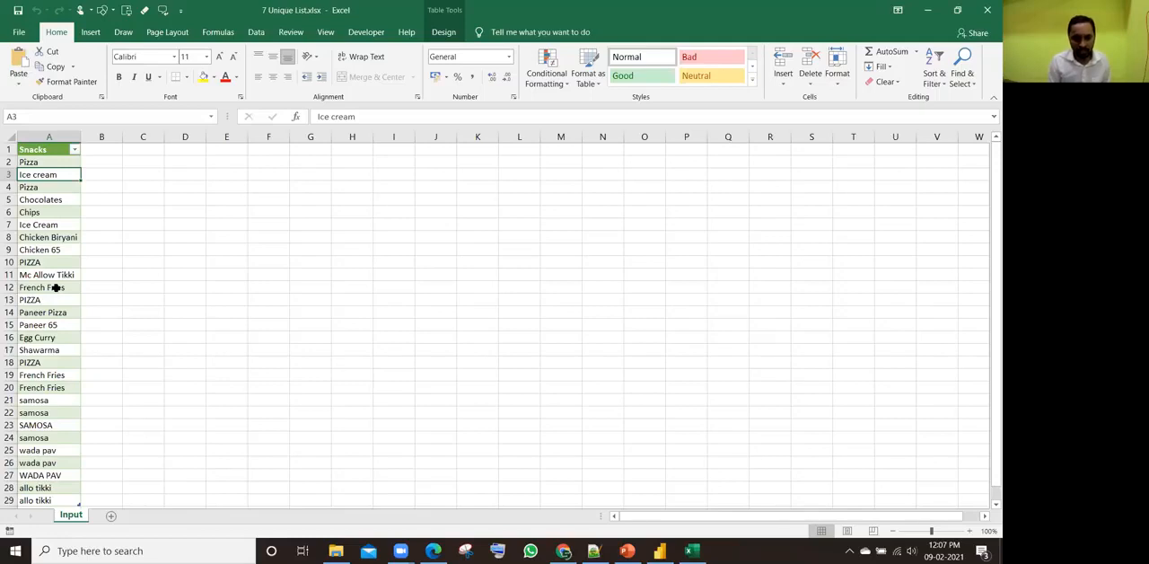
pyautogui.click(987, 10)
pyautogui.hotkey('alt', 'Tab')
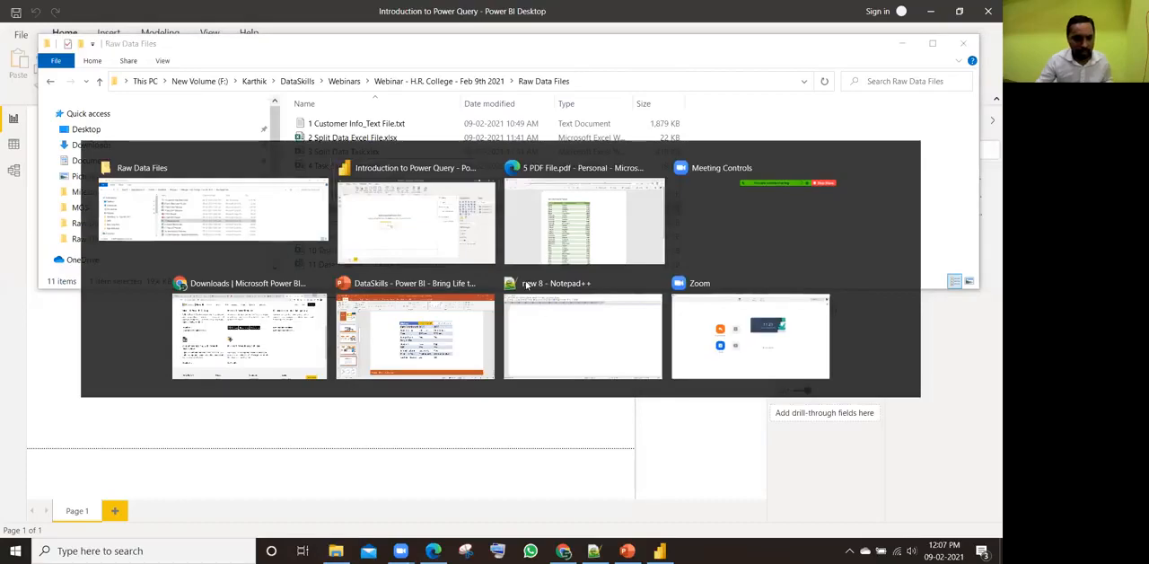
pyautogui.click(125, 86)
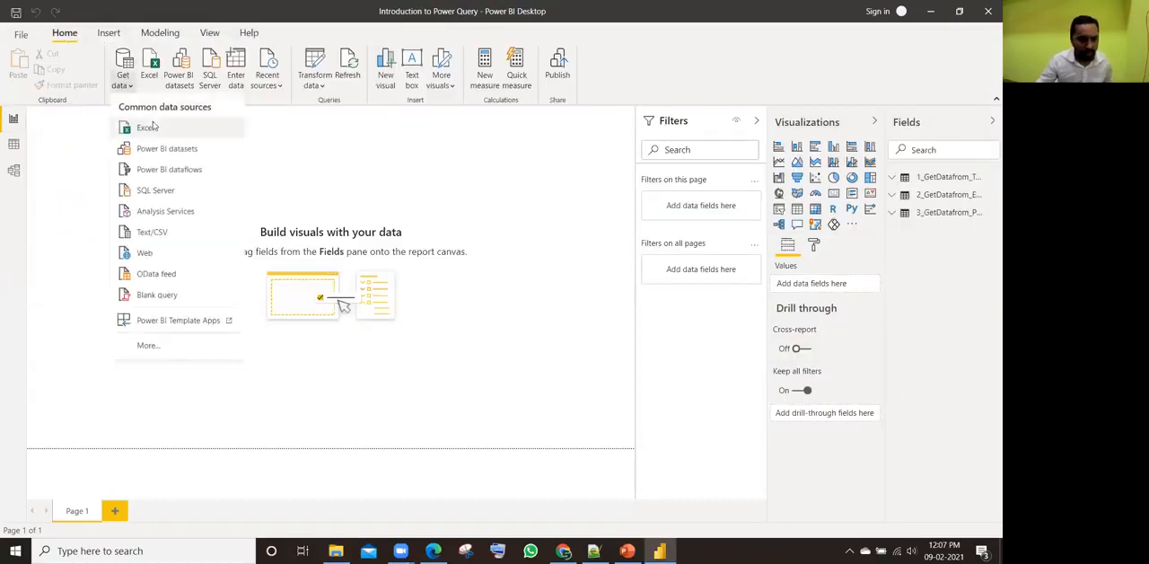
pyautogui.click(149, 127)
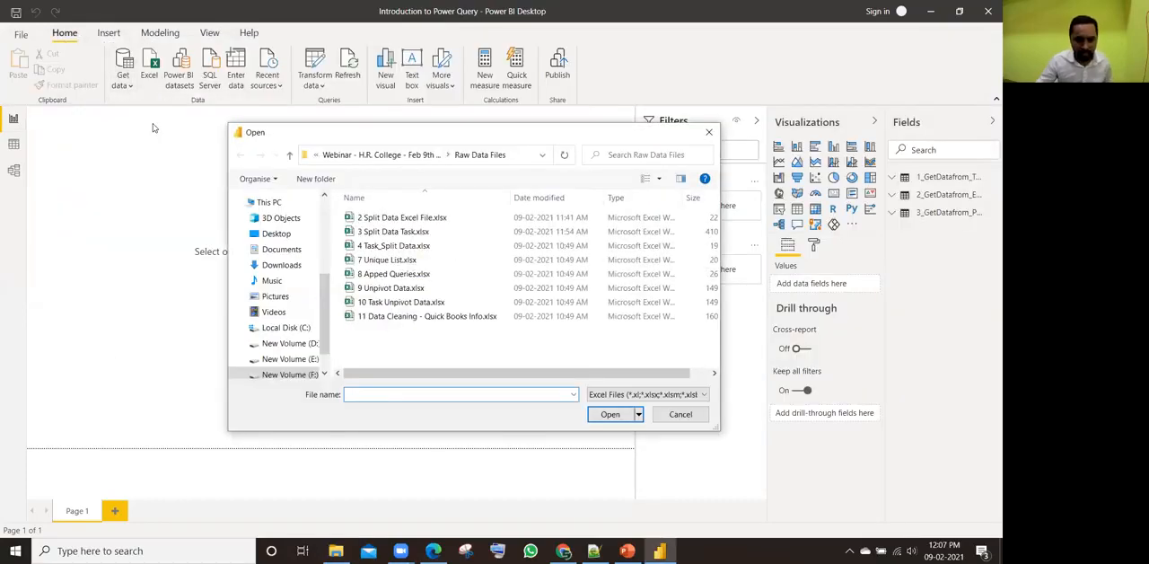
pyautogui.click(708, 132)
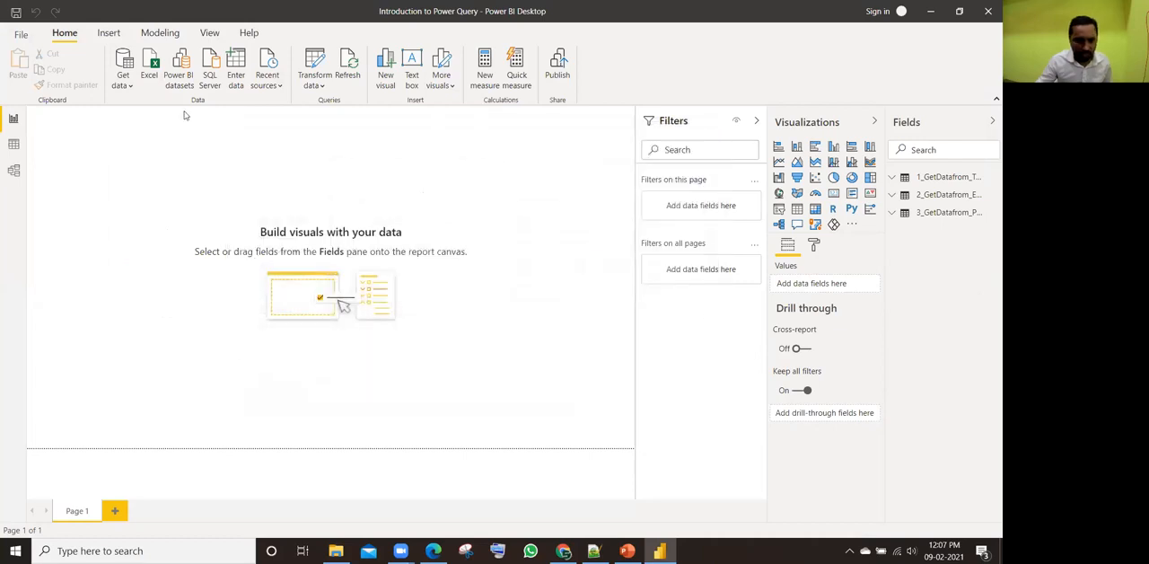
# Step: Connect to the Excel workbook 7 Unique List.xlsx from the Raw Data Files folder as a new data source
pyautogui.click(128, 88)
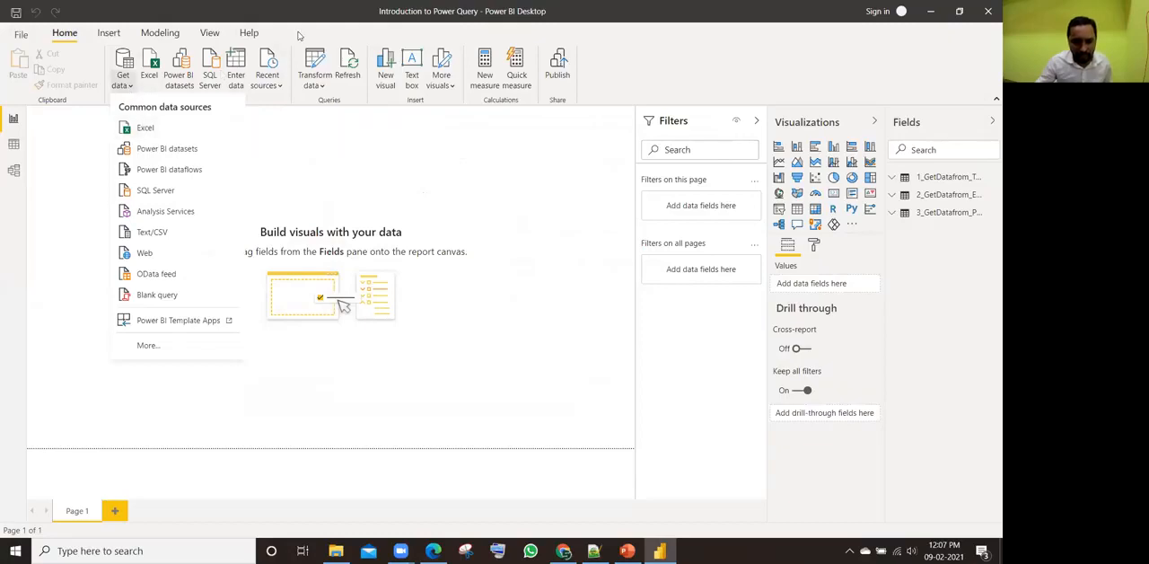
pyautogui.click(151, 68)
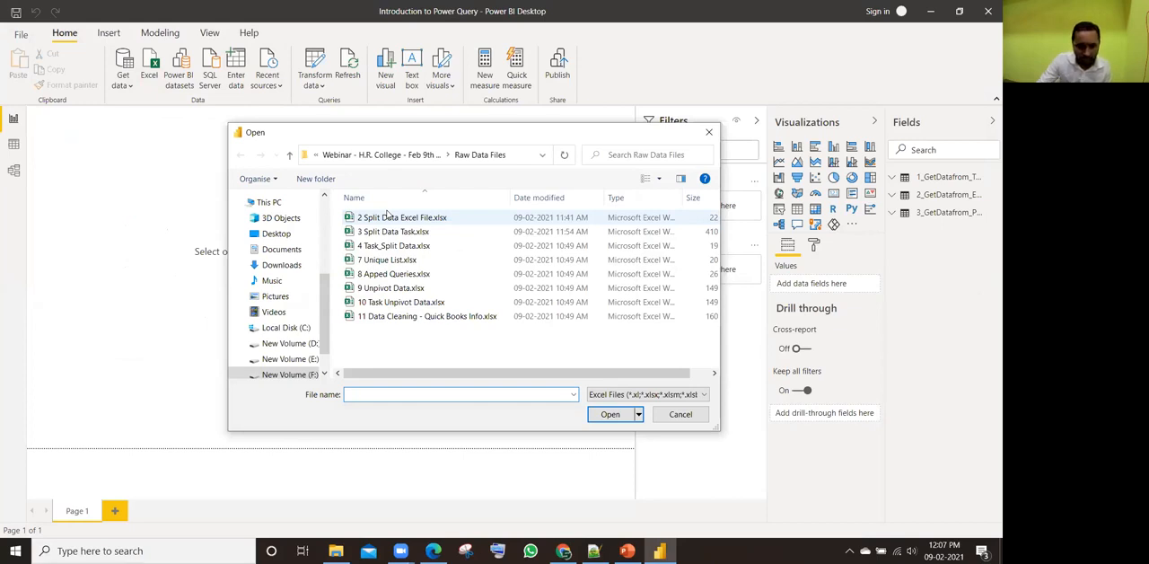
pyautogui.click(376, 262)
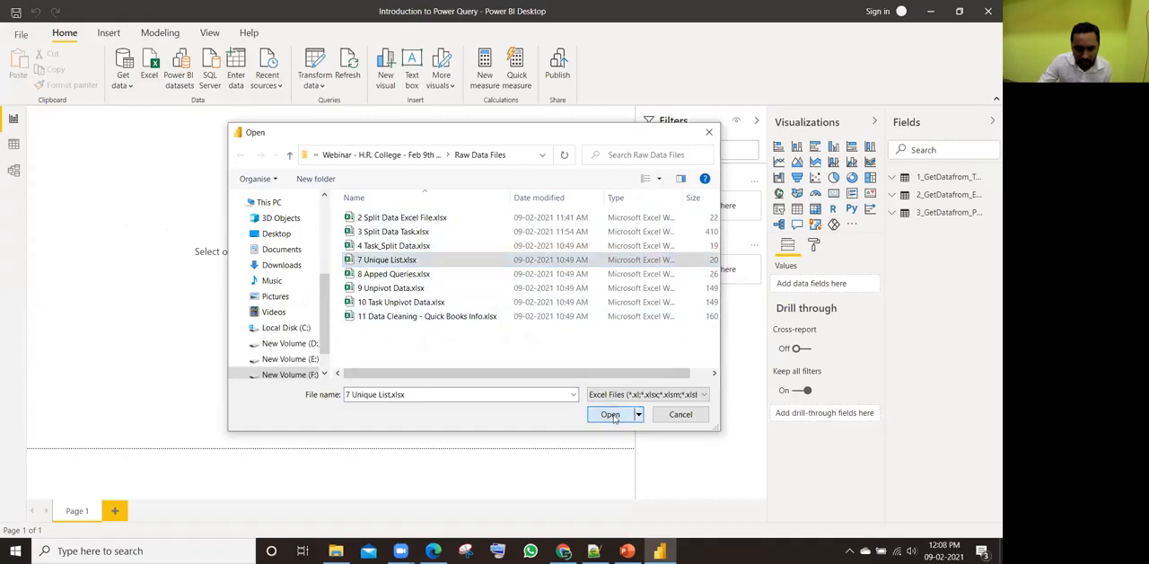
pyautogui.click(610, 415)
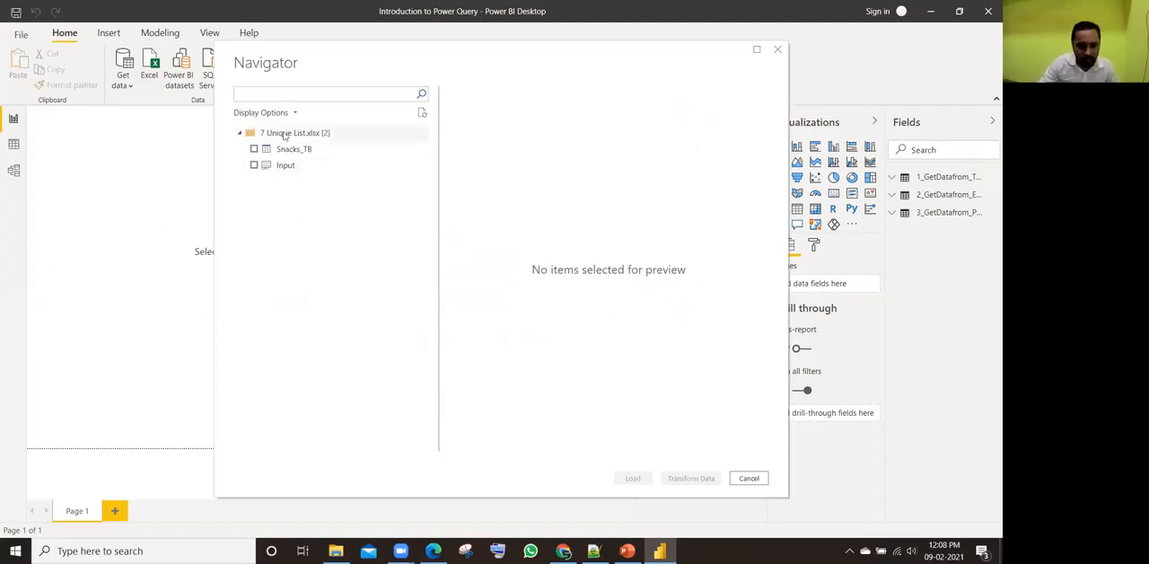
# Step: Preview the workbook's items, select the Snacks_TB table and load it into the Power Query Editor for transformation
pyautogui.click(284, 166)
pyautogui.click(302, 153)
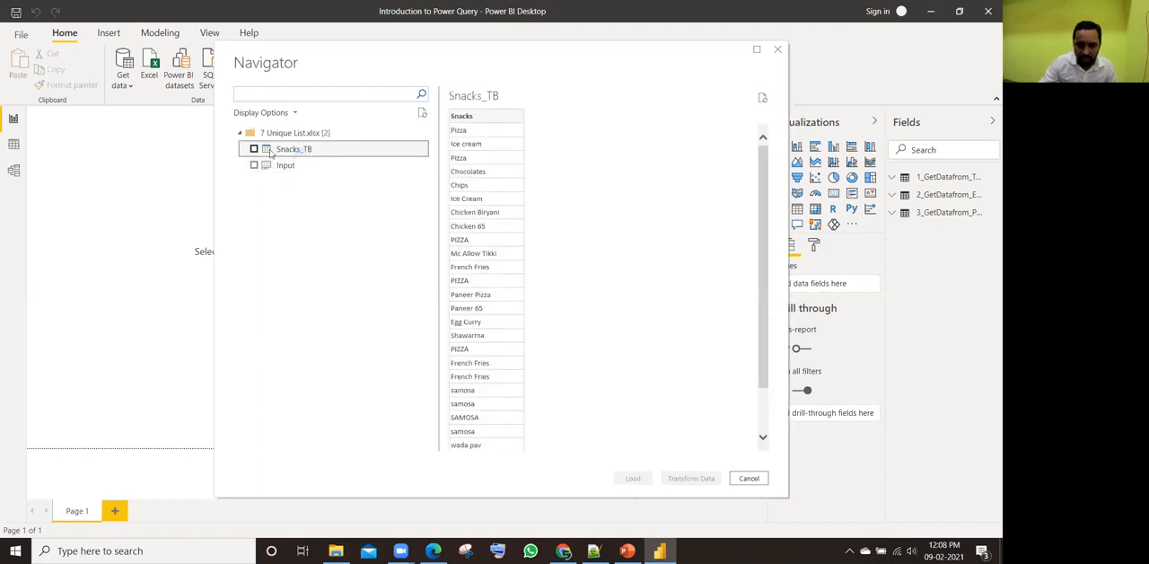
pyautogui.click(254, 149)
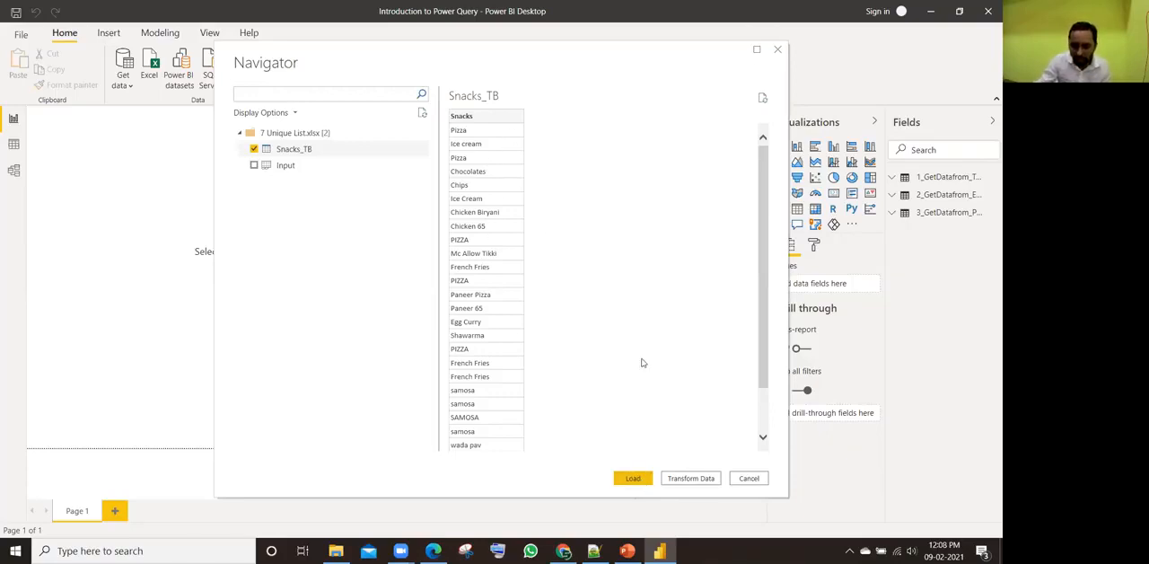
pyautogui.click(685, 480)
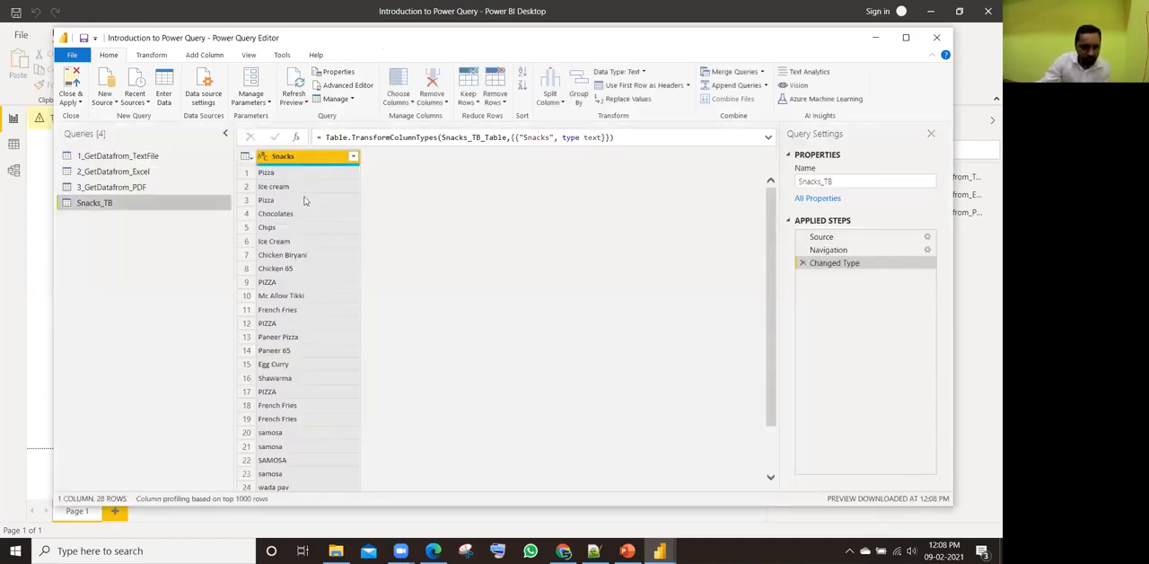
# Step: Look through the Snacks_TB rows and remove the duplicates from the Snacks column
pyautogui.scroll(-3, 310, 363)
pyautogui.scroll(2, 310, 365)
pyautogui.scroll(-2, 310, 239)
pyautogui.scroll(2, 308, 356)
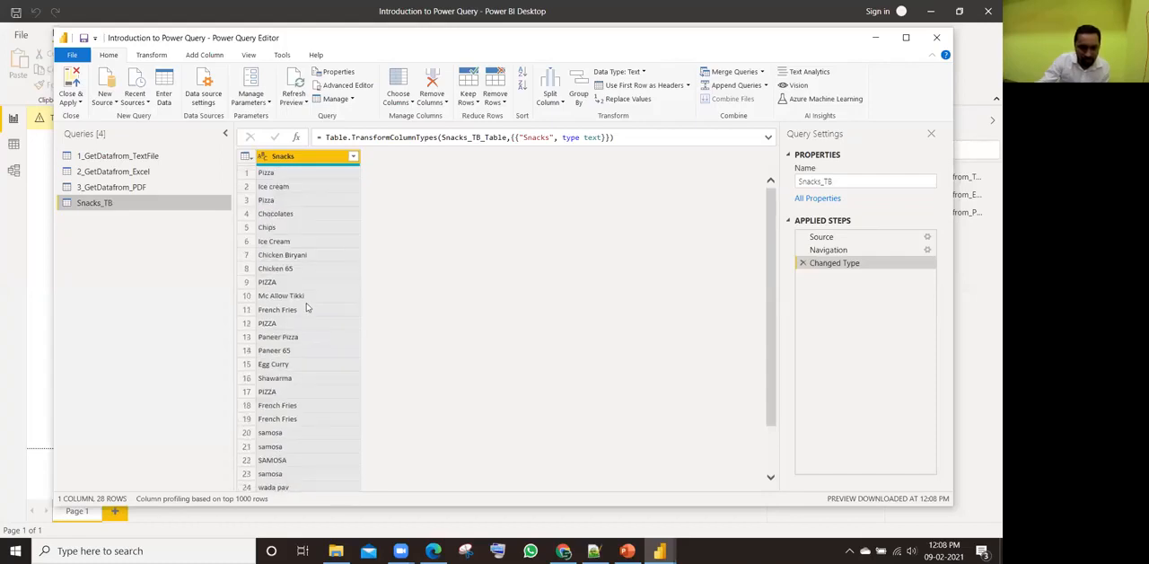
pyautogui.rightClick(303, 162)
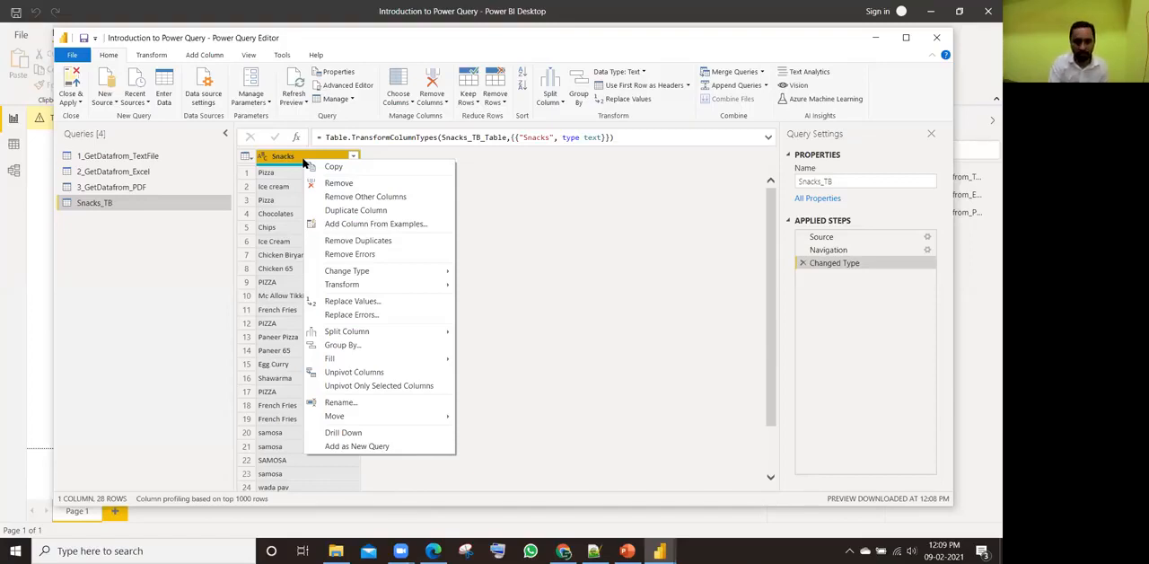
pyautogui.click(347, 247)
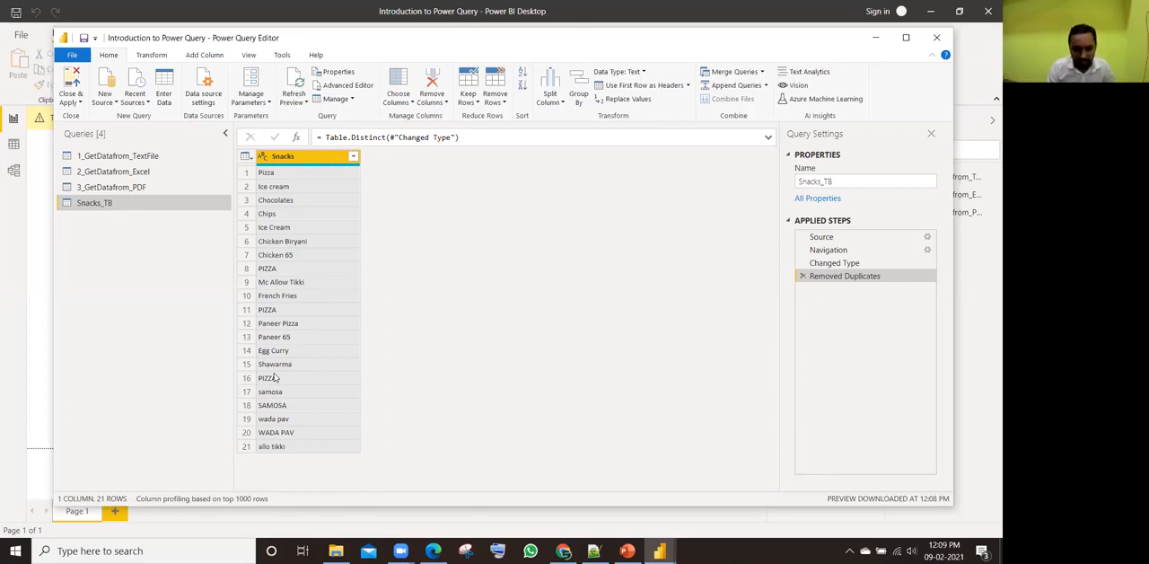
# Step: Compare the spelling and letter case of the remaining Pizza entries in rows 1, 8, 11 and 16 of the Snacks column
pyautogui.click(274, 273)
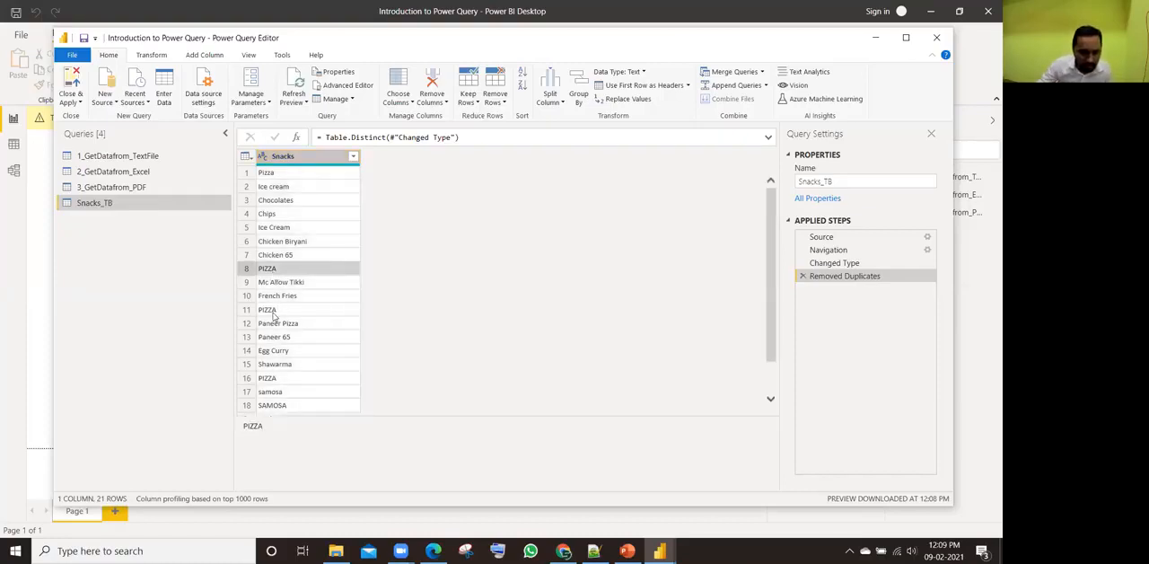
pyautogui.click(273, 312)
pyautogui.click(273, 382)
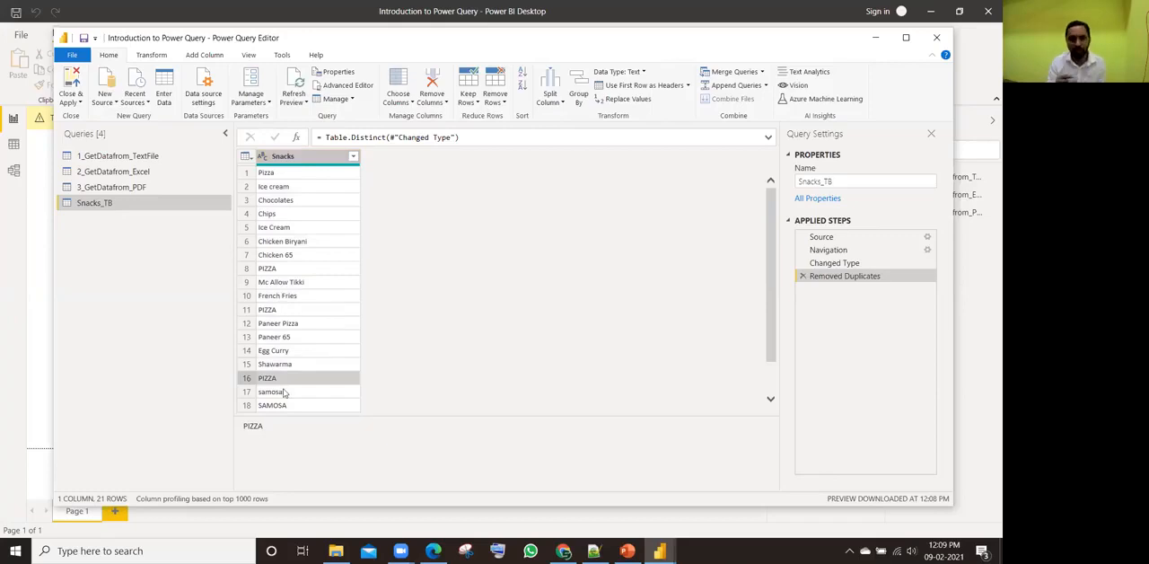
pyautogui.click(278, 174)
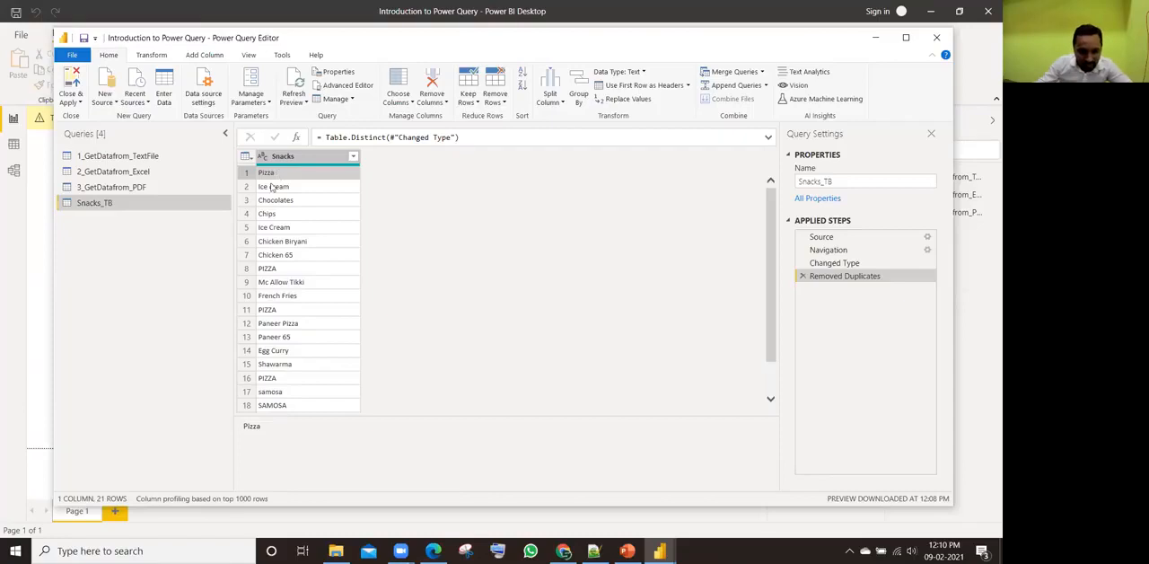
pyautogui.click(284, 271)
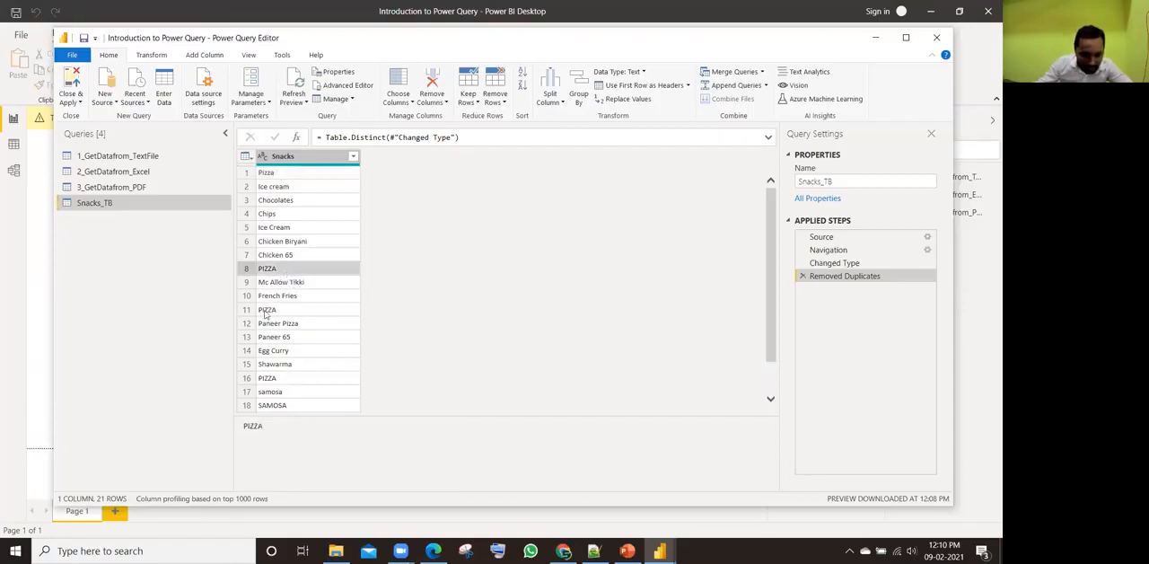
pyautogui.click(267, 310)
pyautogui.click(265, 381)
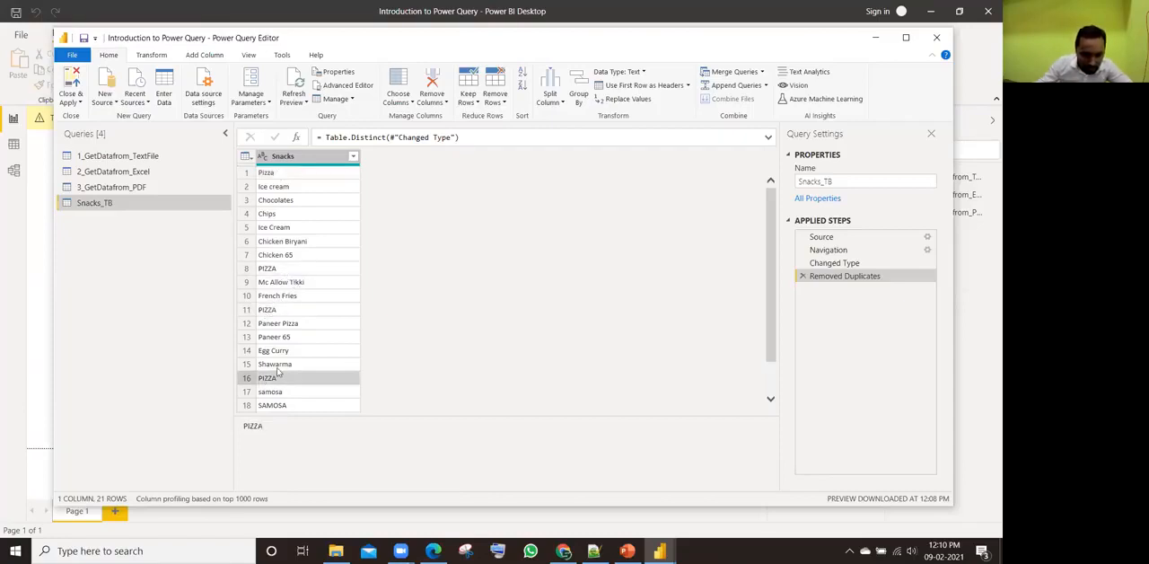
pyautogui.click(277, 310)
pyautogui.click(275, 272)
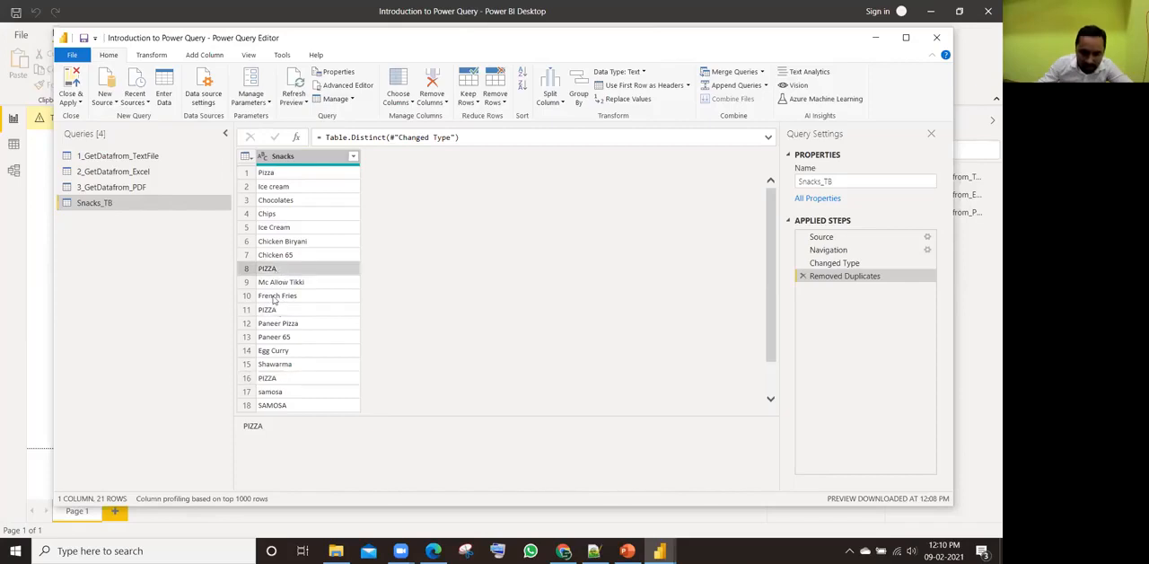
pyautogui.click(266, 312)
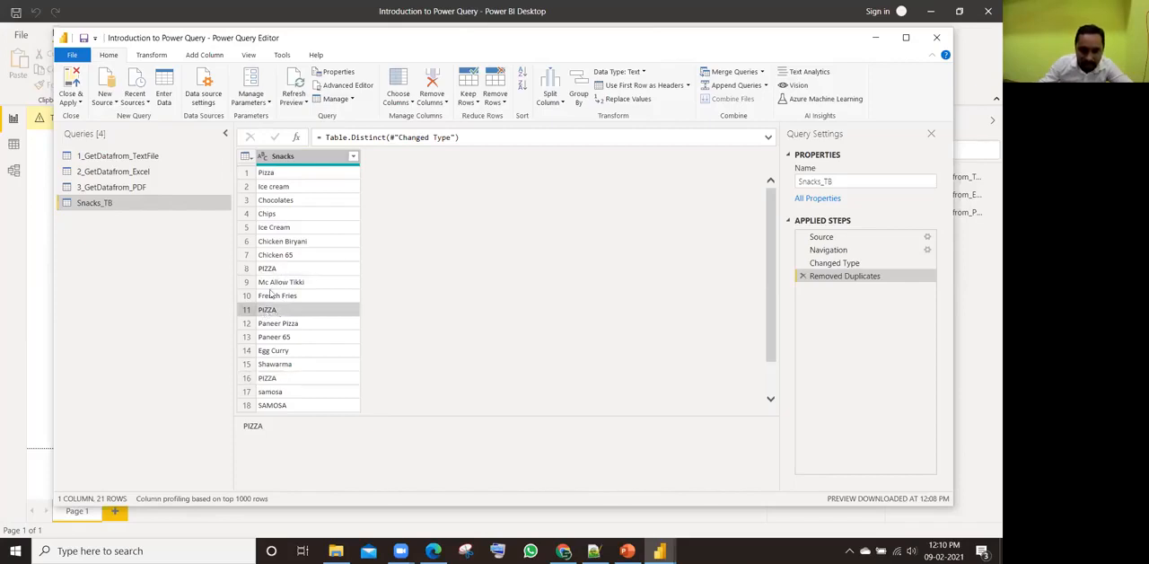
pyautogui.click(277, 272)
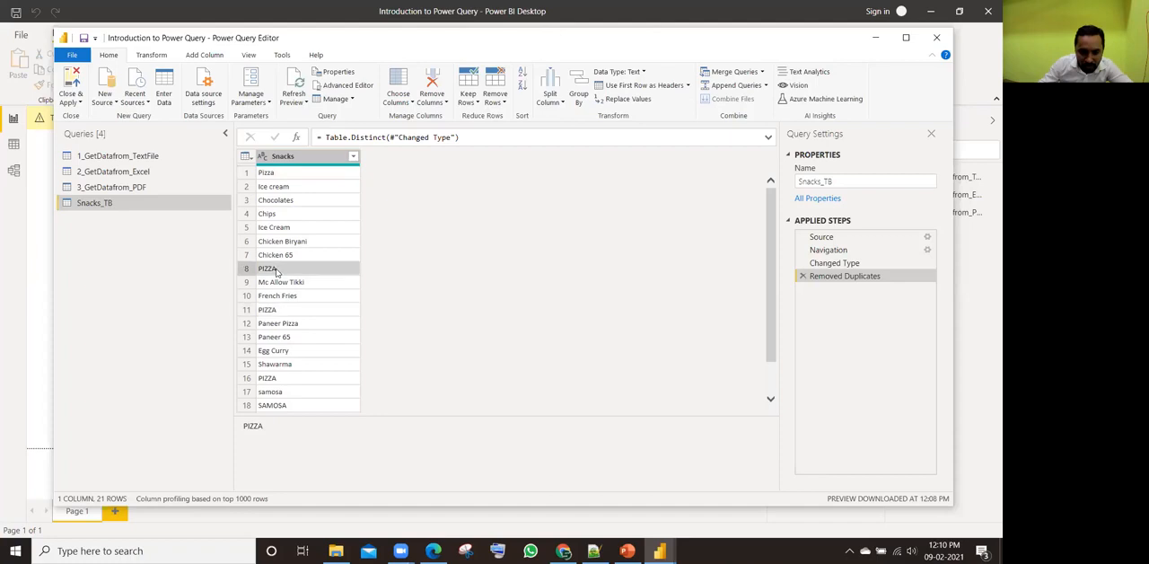
pyautogui.click(277, 310)
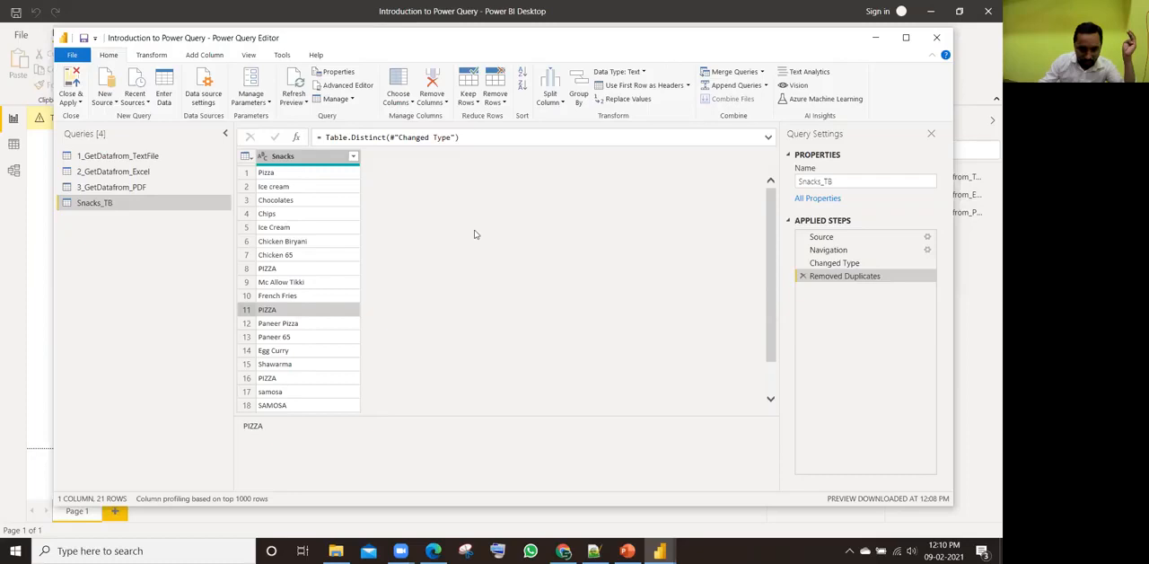
# Step: Select the Snacks column and bring up its text transformation options
pyautogui.click(312, 161)
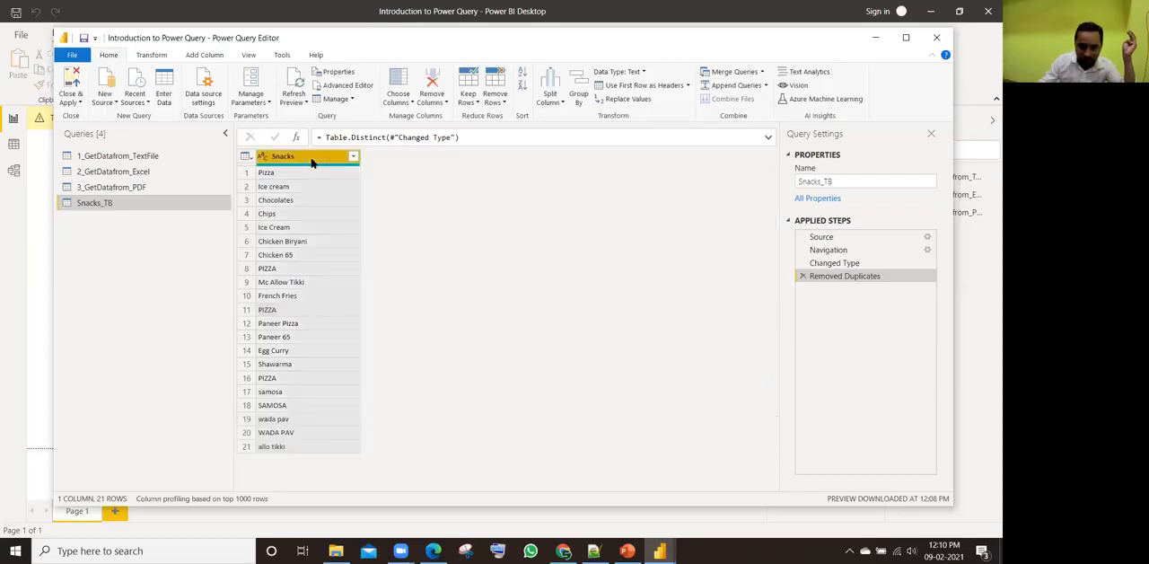
pyautogui.rightClick(312, 162)
pyautogui.moveTo(385, 285)
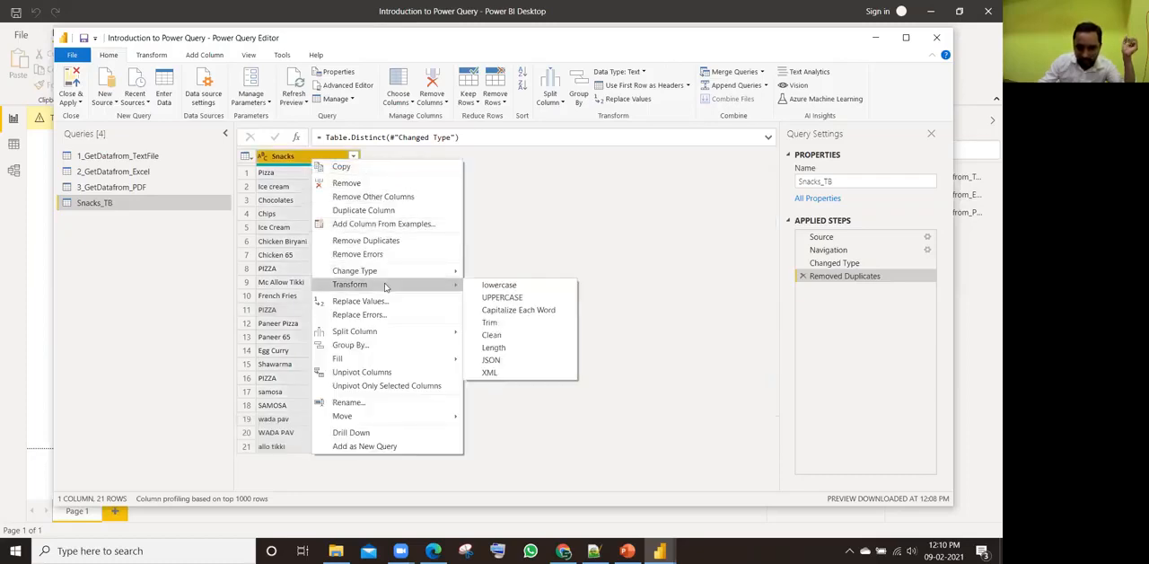
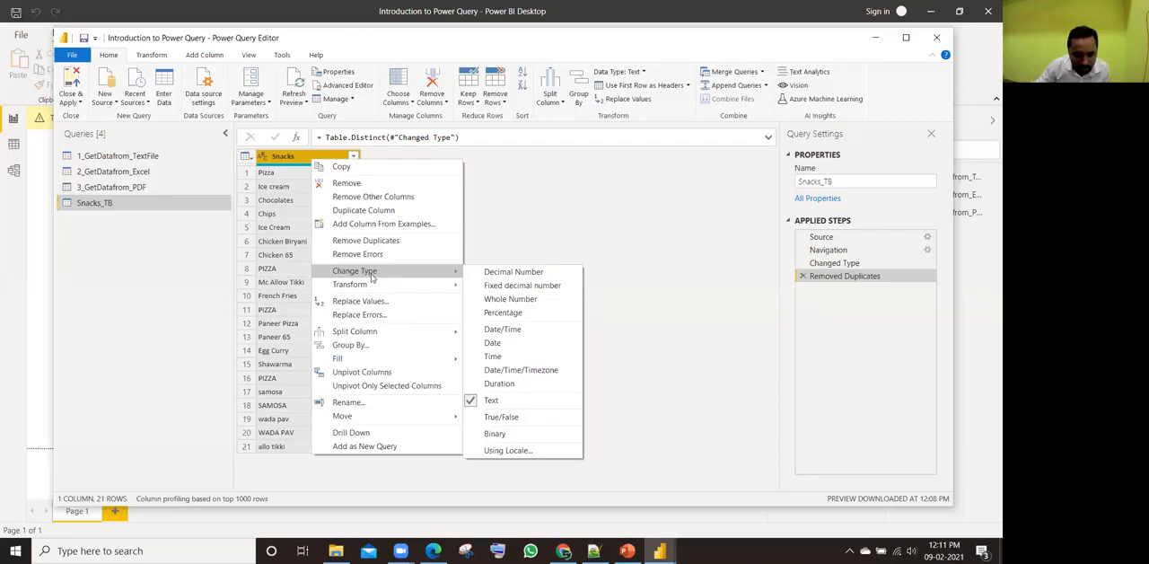
# Step: Trim the text in the Snacks column and compare the Pizza entries in rows 1, 8, 11 and 16
pyautogui.moveTo(370, 284)
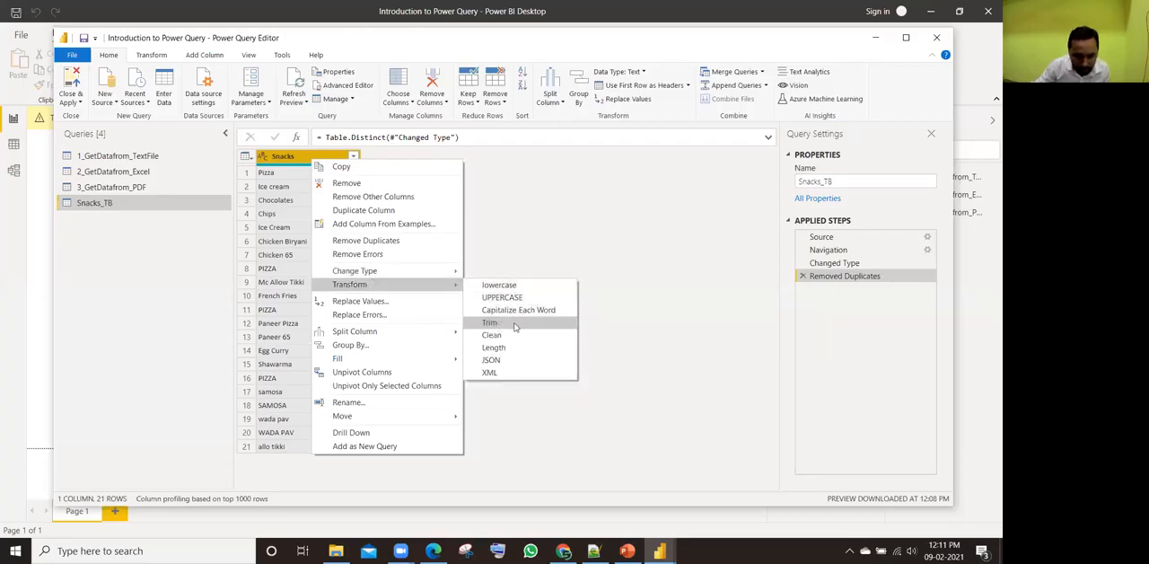
pyautogui.click(513, 327)
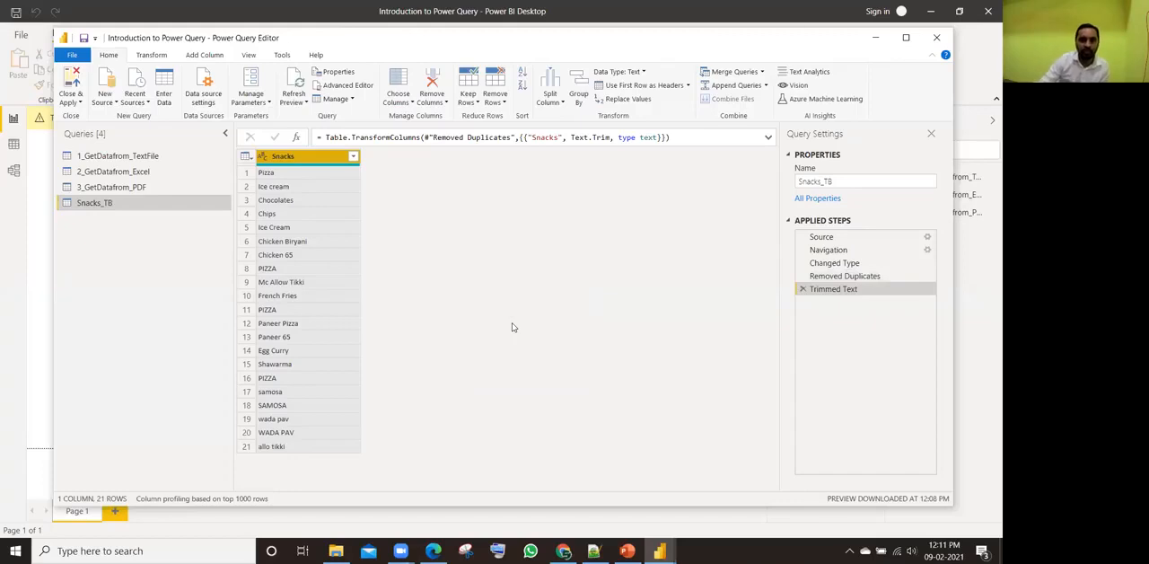
pyautogui.click(278, 273)
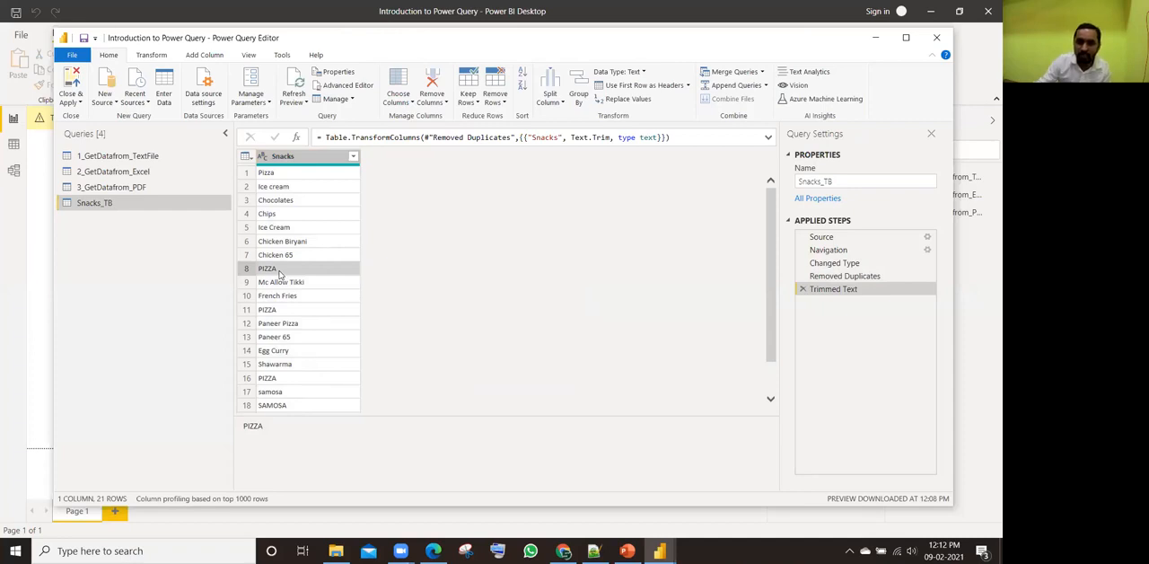
pyautogui.click(283, 312)
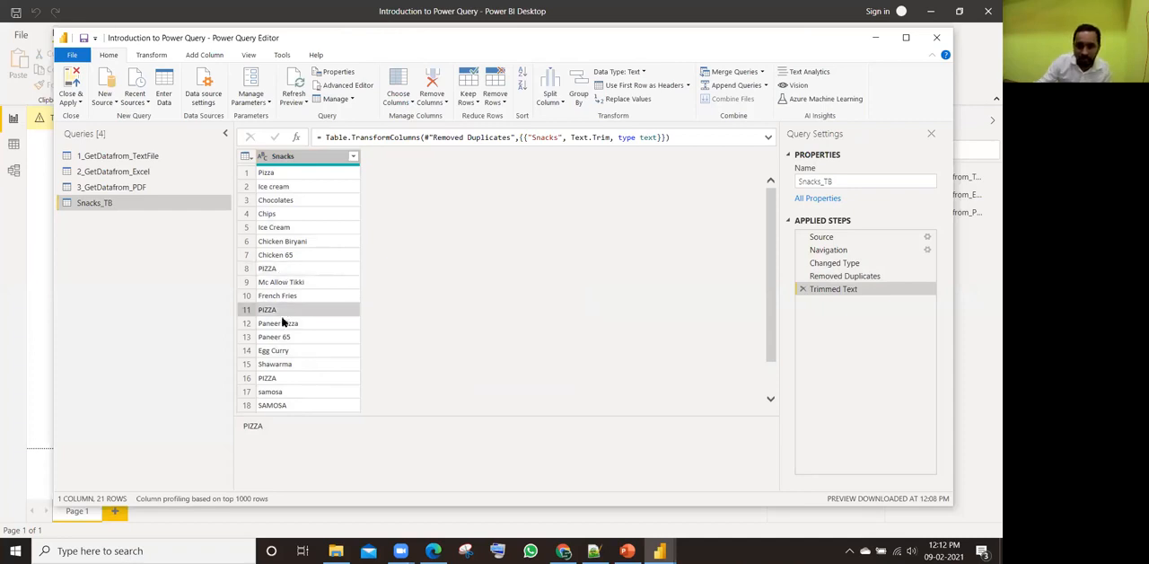
pyautogui.click(274, 378)
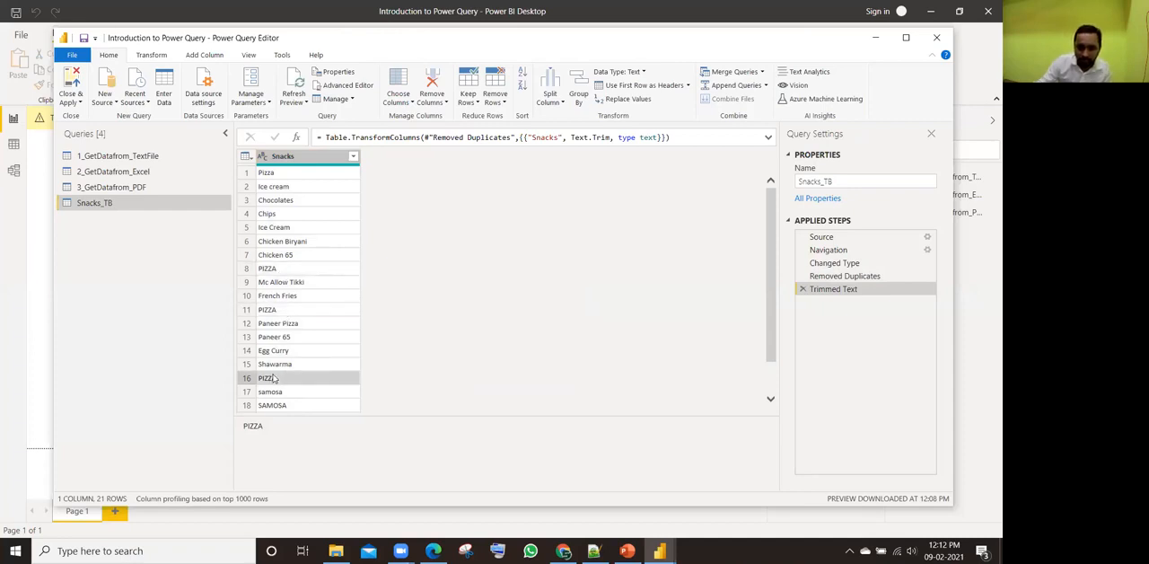
pyautogui.click(280, 269)
pyautogui.click(267, 311)
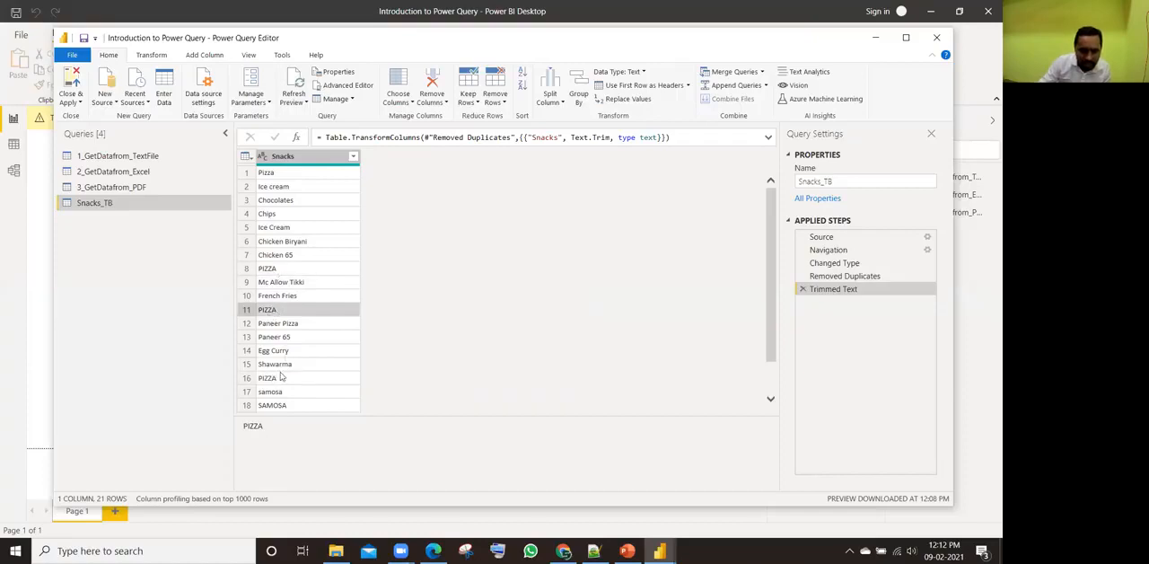
pyautogui.click(278, 378)
pyautogui.click(280, 172)
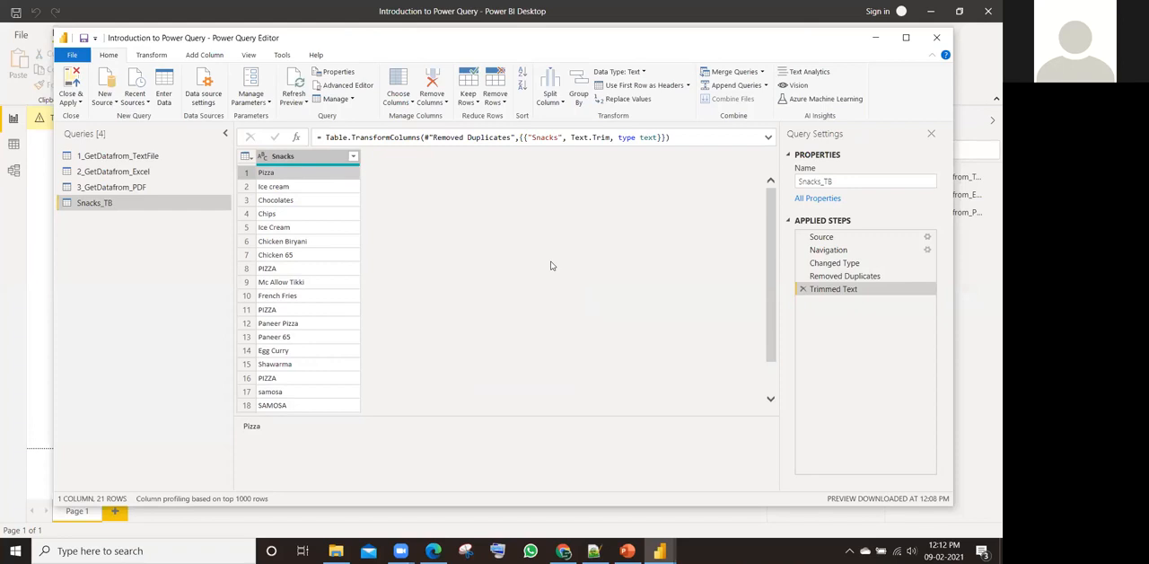
# Step: Review the Removed Duplicates and Trimmed Text steps and delete both from the applied steps
pyautogui.click(843, 277)
pyautogui.click(835, 289)
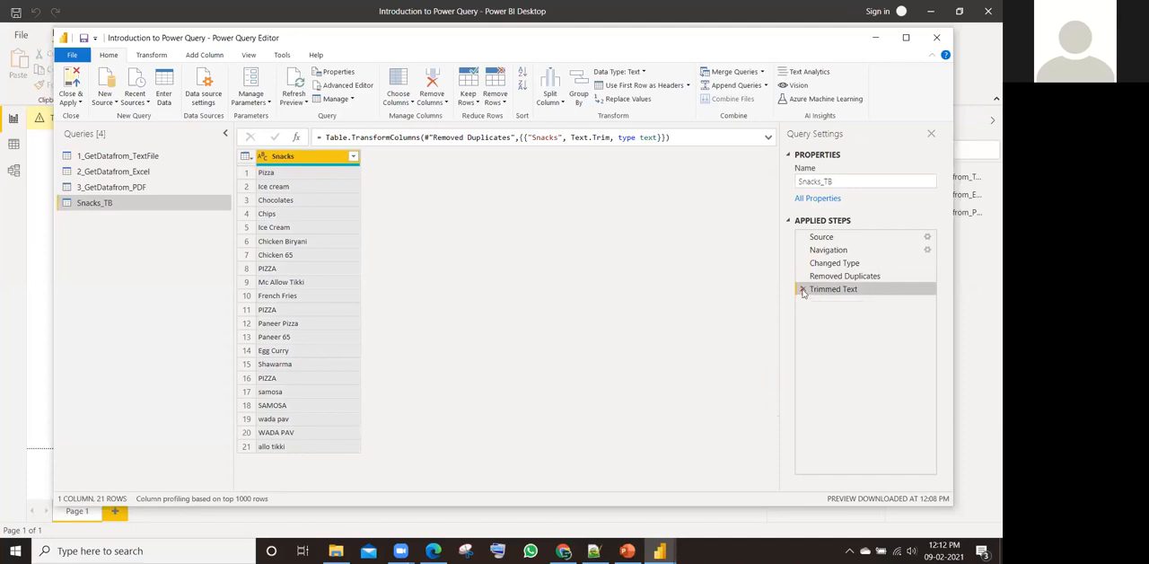
pyautogui.click(803, 290)
pyautogui.click(802, 275)
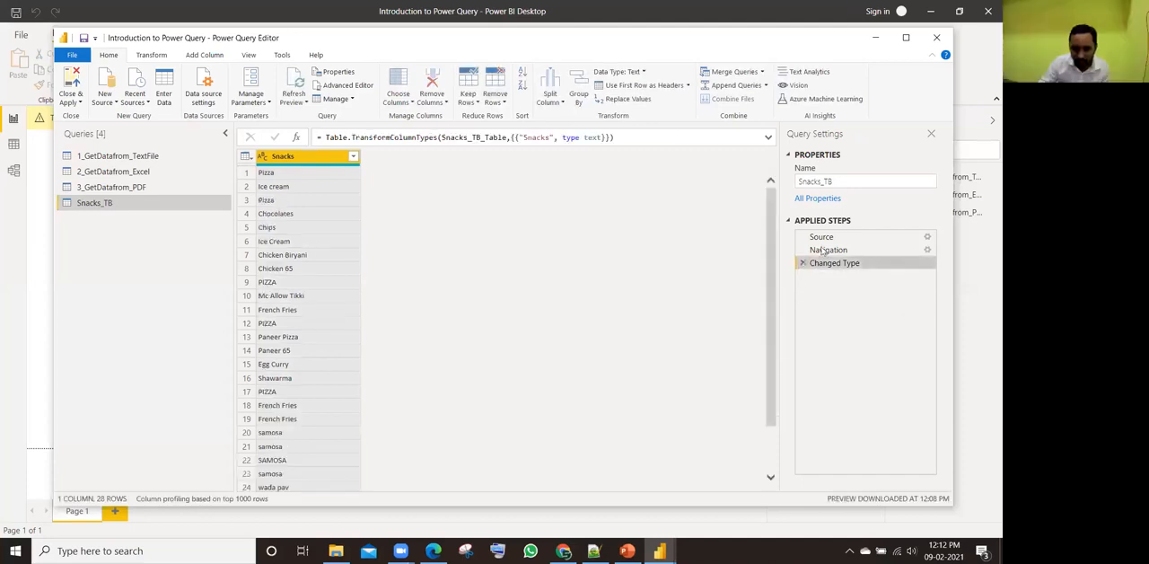
# Step: Look through the Snacks rows and convert the column's text to Capitalize Each Word
pyautogui.scroll(-2, 308, 244)
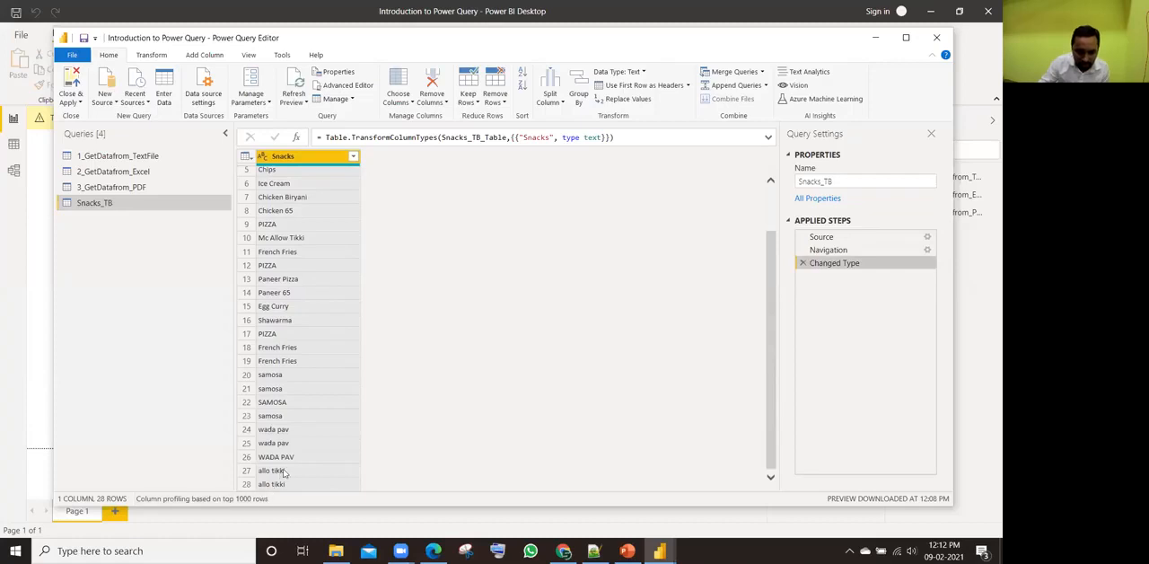
pyautogui.scroll(2, 290, 382)
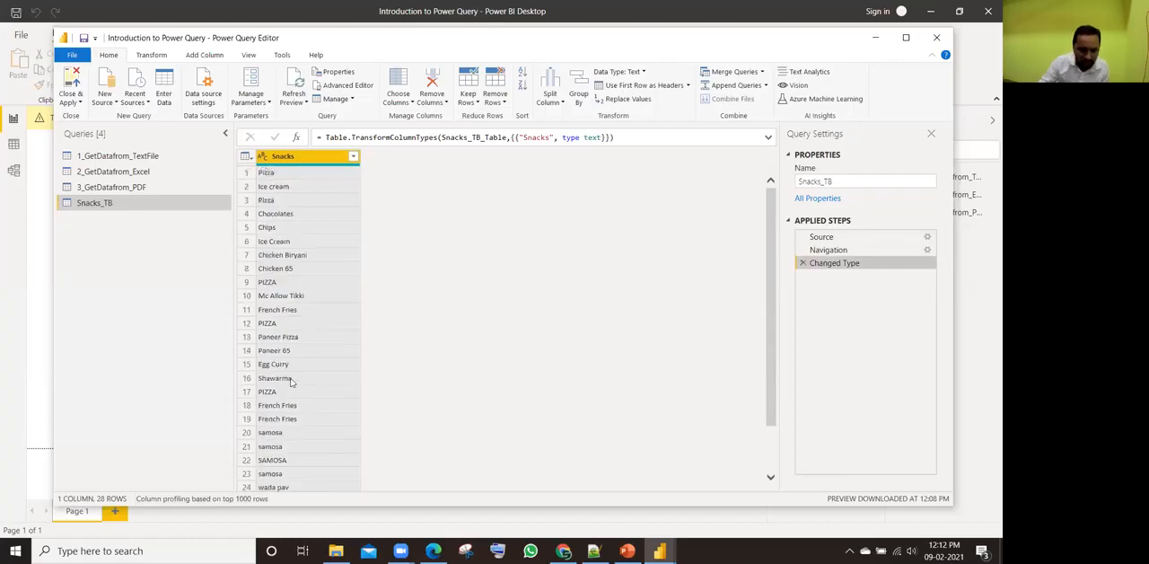
pyautogui.rightClick(302, 165)
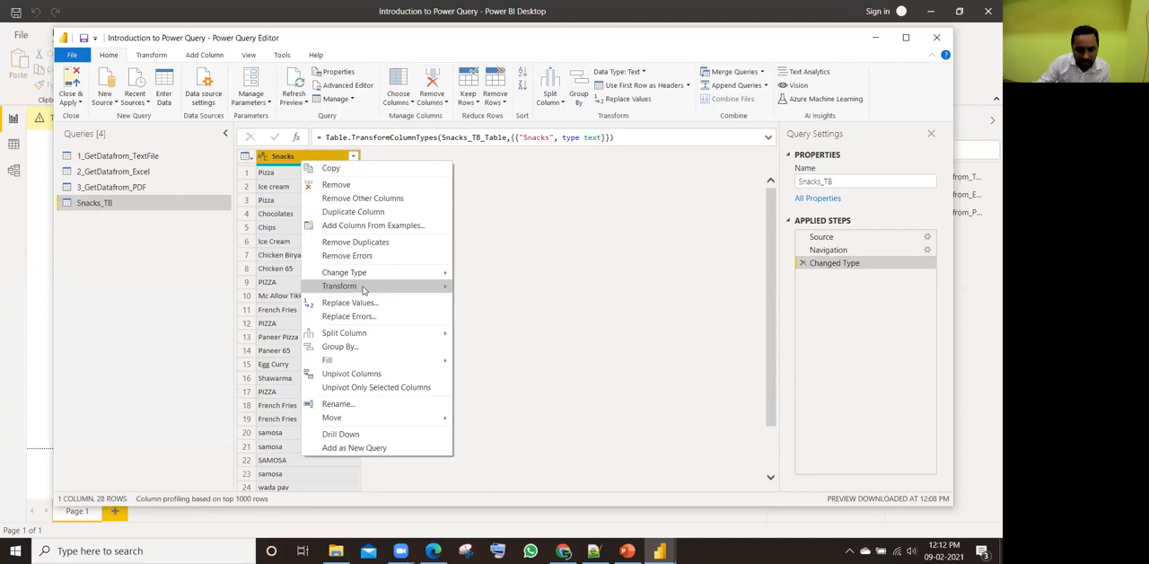
pyautogui.moveTo(364, 289)
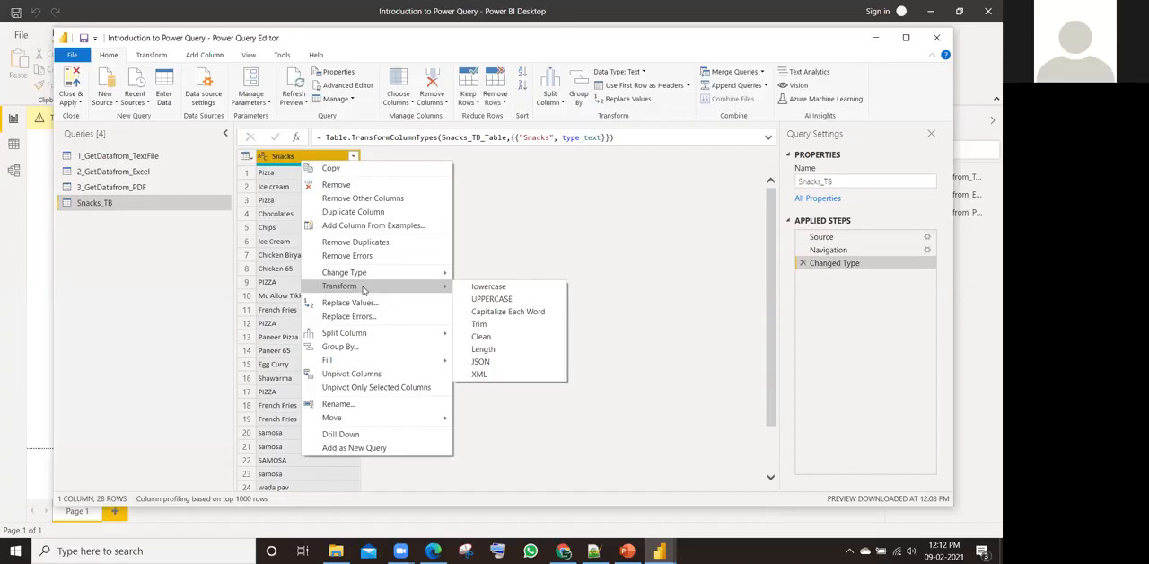
pyautogui.click(508, 313)
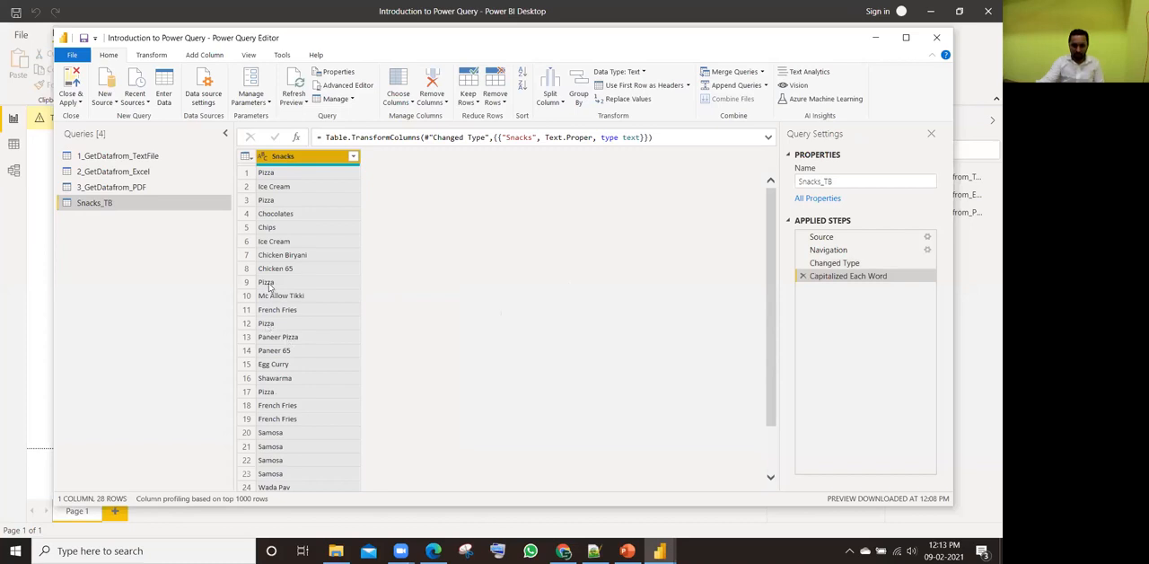
# Step: Trim the text in the Snacks column and remove its duplicates
pyautogui.rightClick(302, 158)
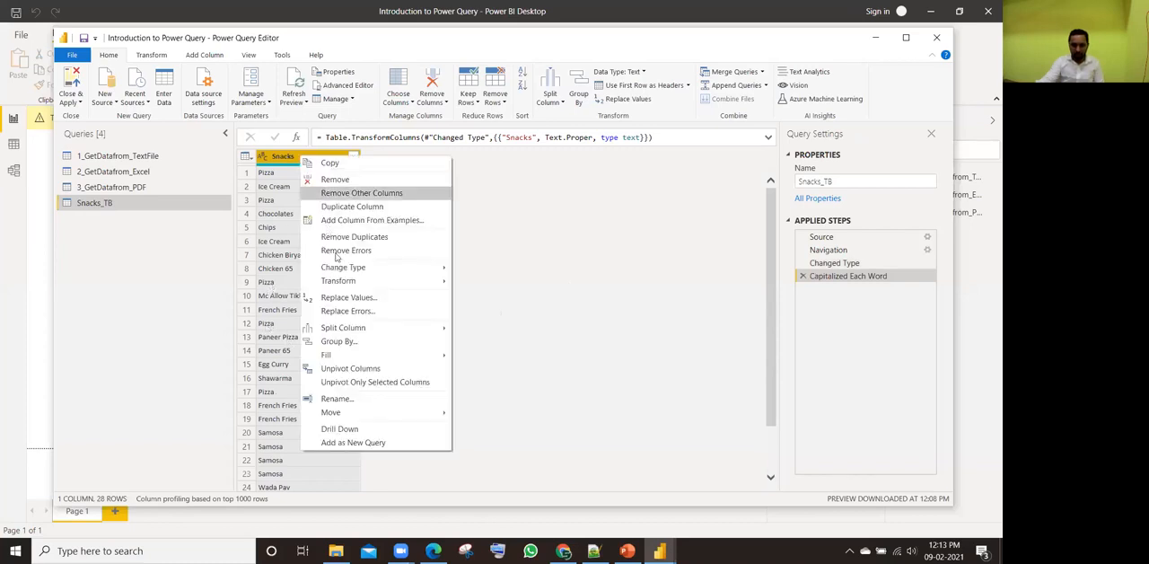
pyautogui.moveTo(415, 284)
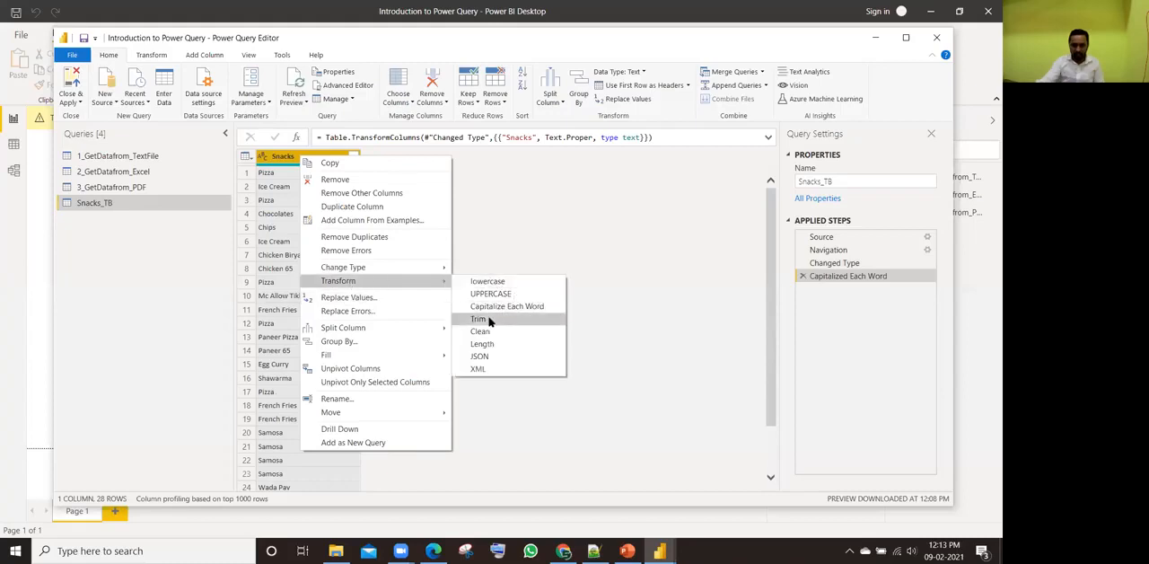
pyautogui.click(489, 321)
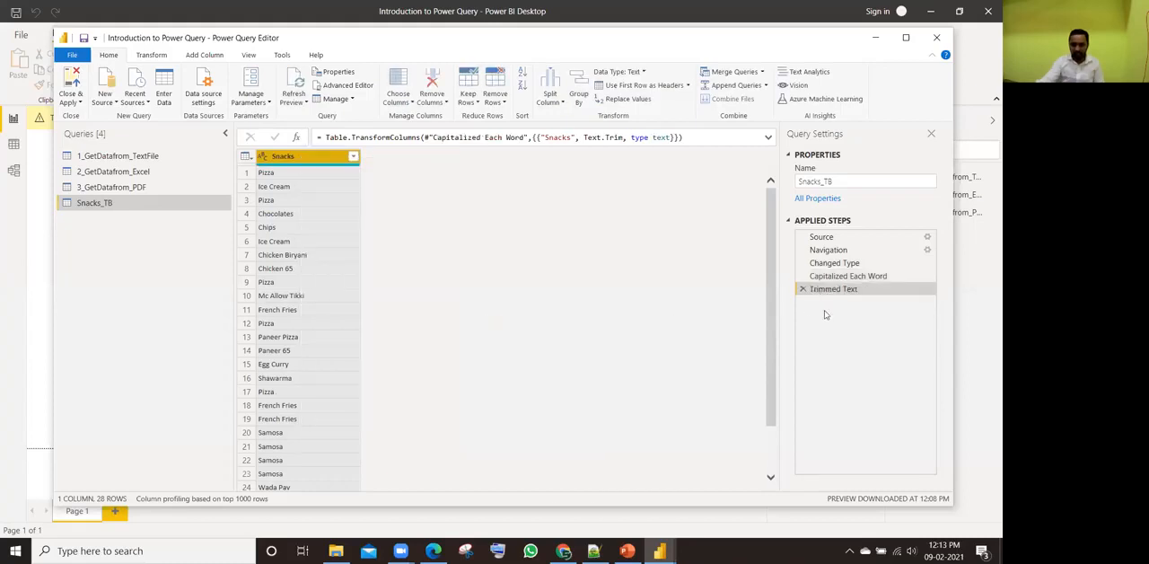
pyautogui.rightClick(299, 161)
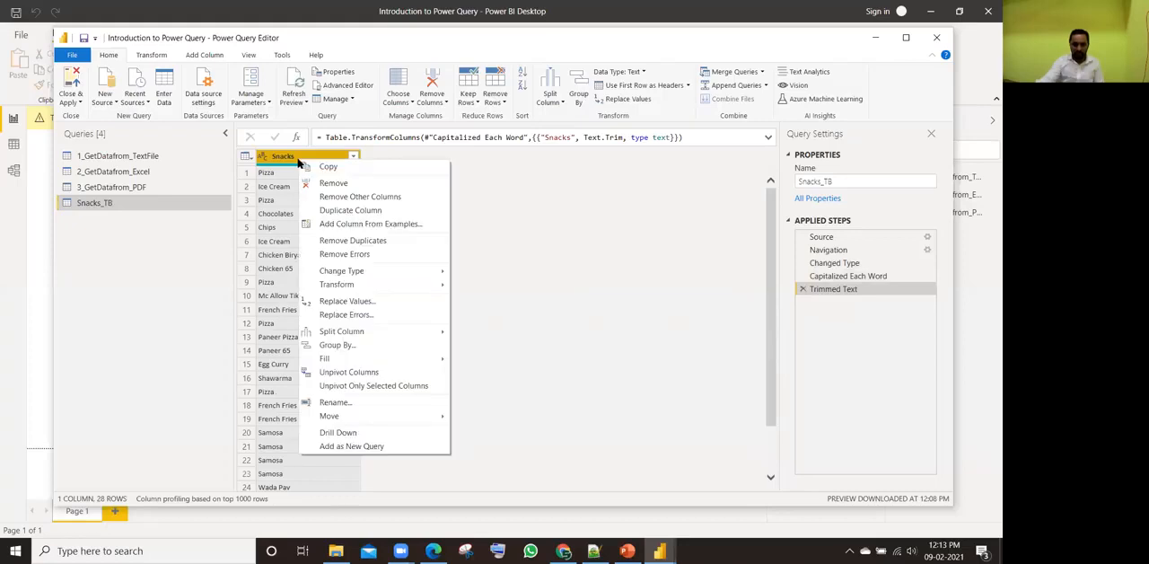
pyautogui.click(334, 242)
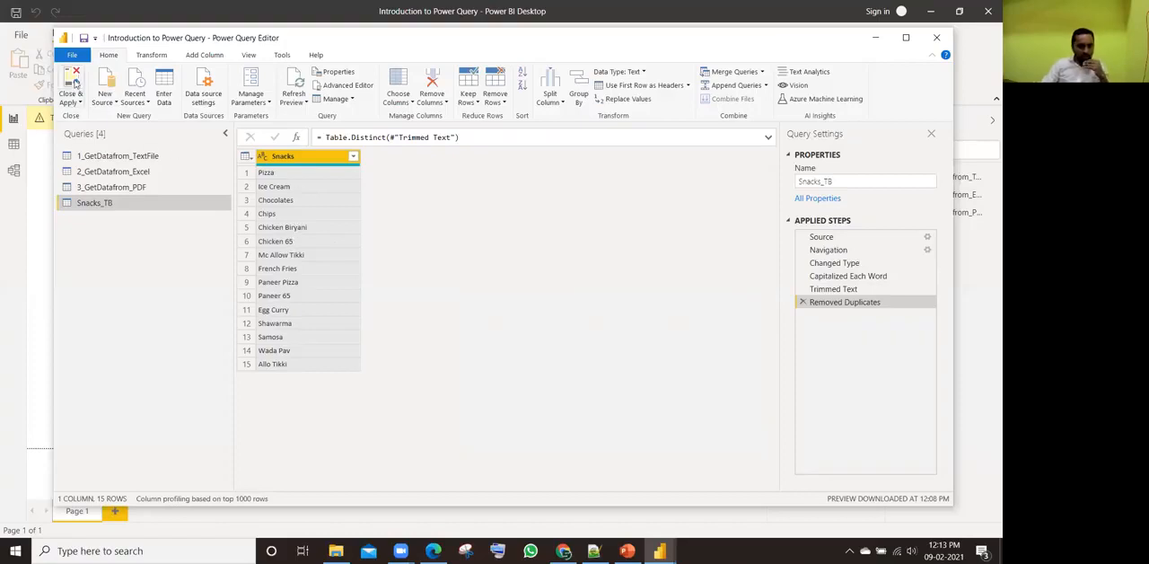
# Step: Rename the Snacks_TB query as 4_UniqueList
pyautogui.moveTo(835, 182); pyautogui.dragTo(778, 186)
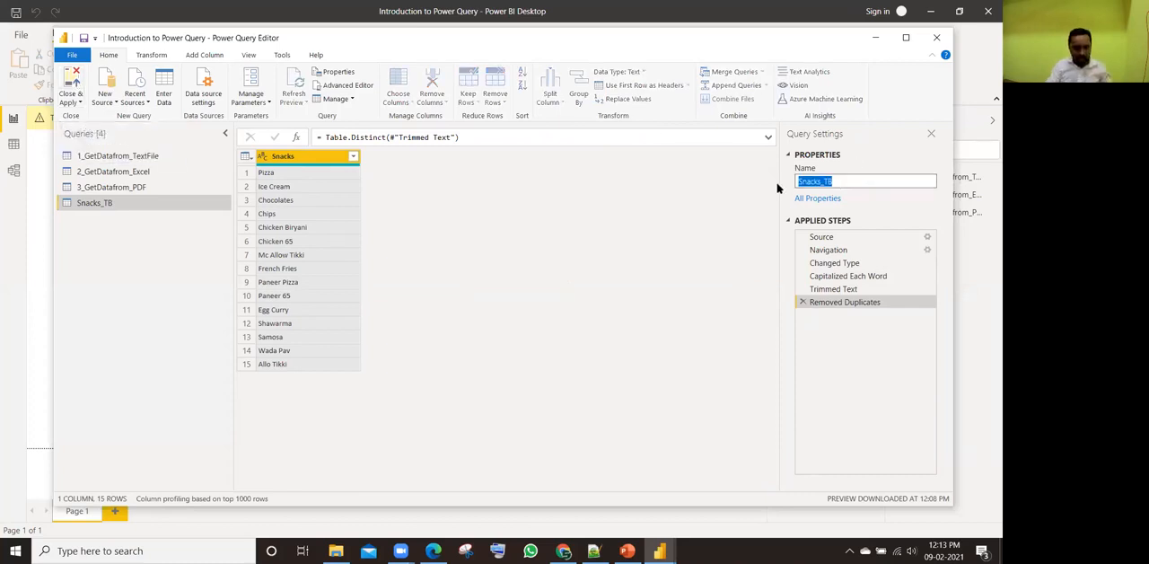
pyautogui.write('4_S')
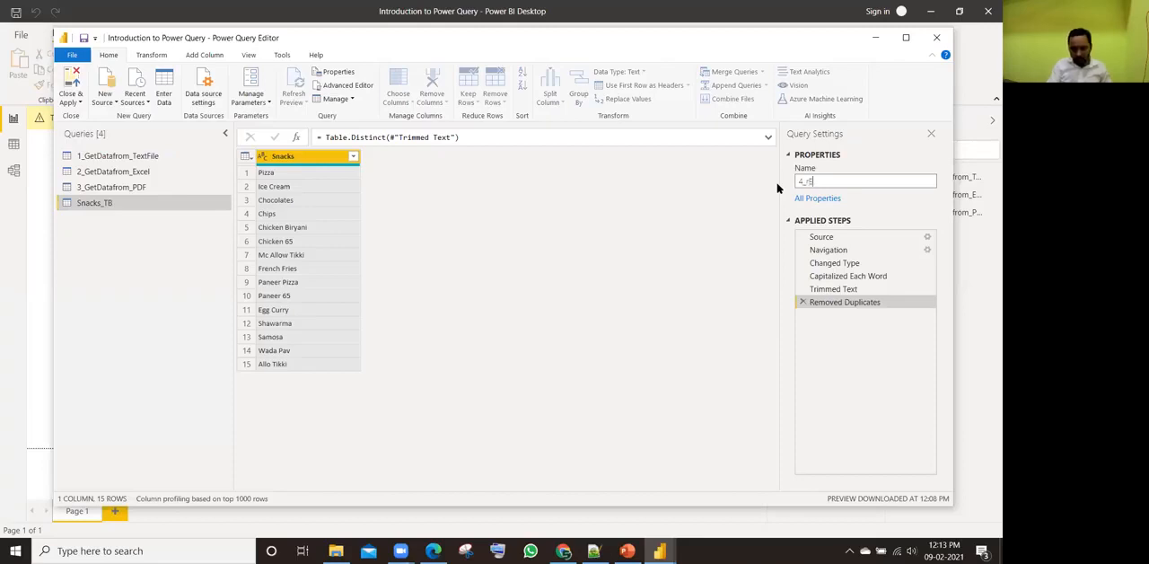
pyautogui.write('_rEM')
pyautogui.press('BackSpace')
pyautogui.press('BackSpace')
pyautogui.press('BackSpace')
pyautogui.write('U')
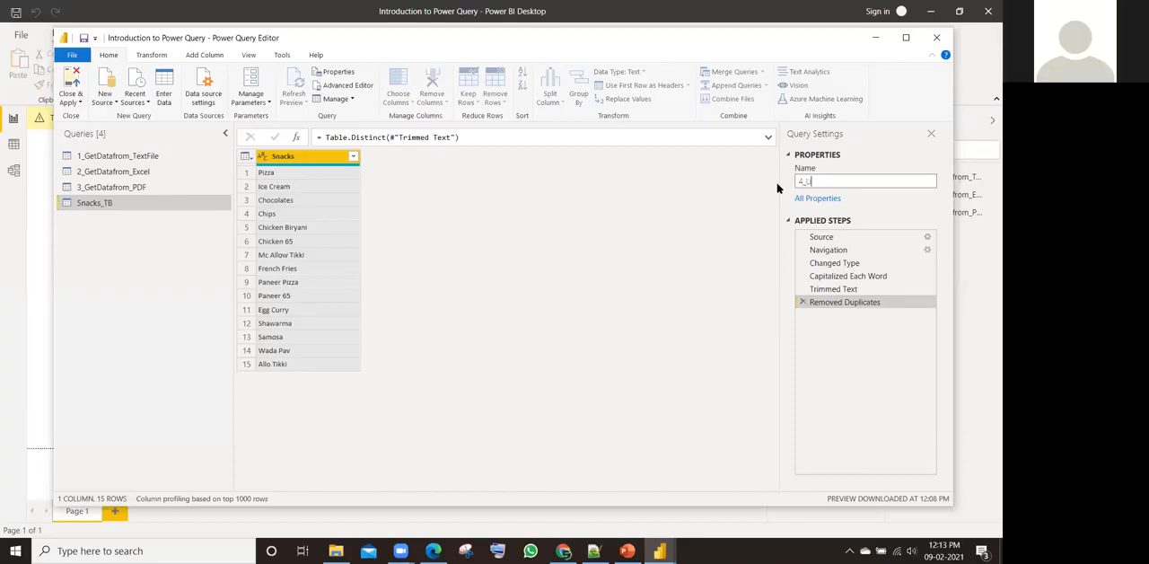
pyautogui.write('nique')
pyautogui.press('Return')
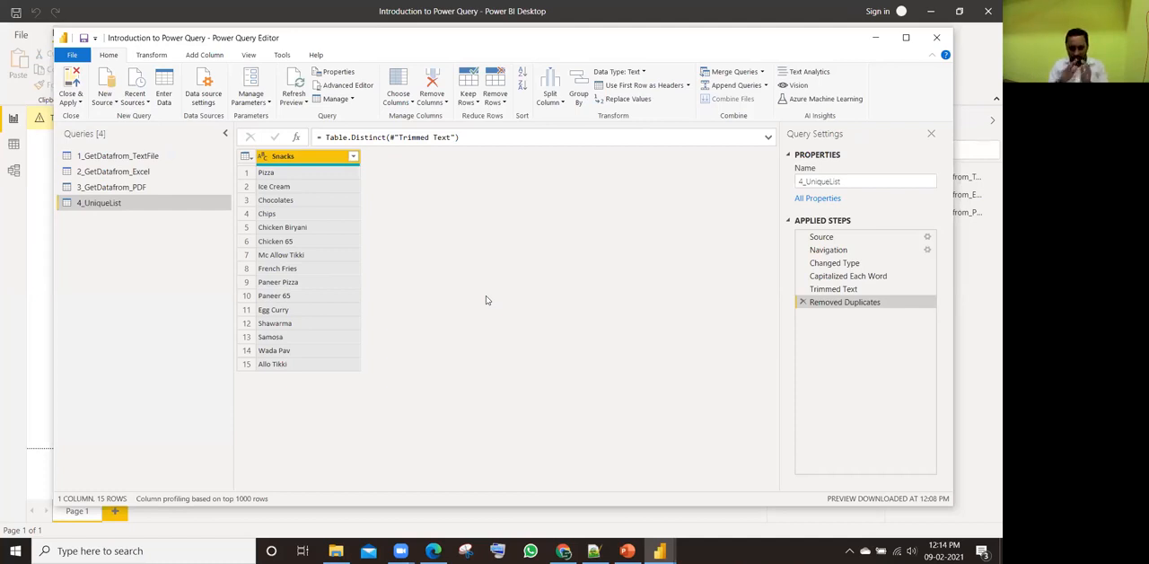
# Step: Copy the entire 4_UniqueList table from the query preview
pyautogui.click(246, 157)
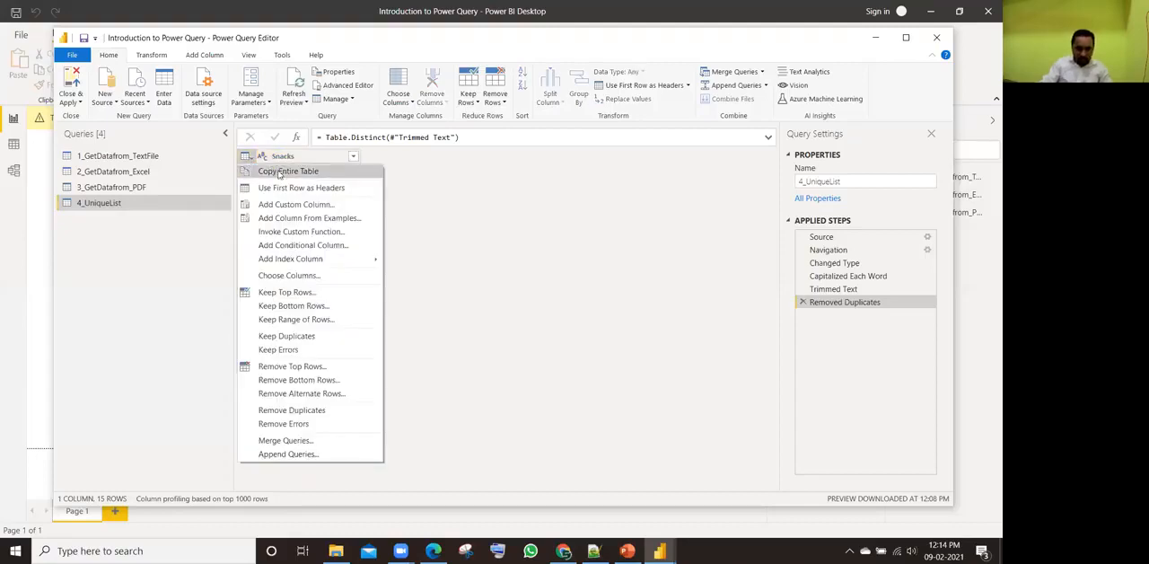
pyautogui.click(278, 172)
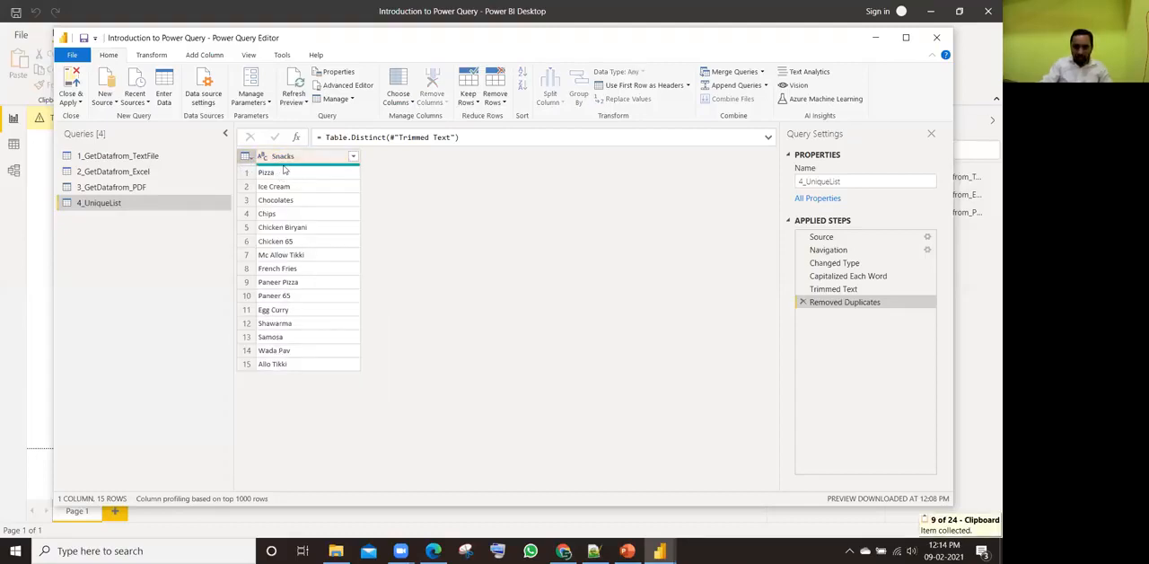
pyautogui.click(246, 157)
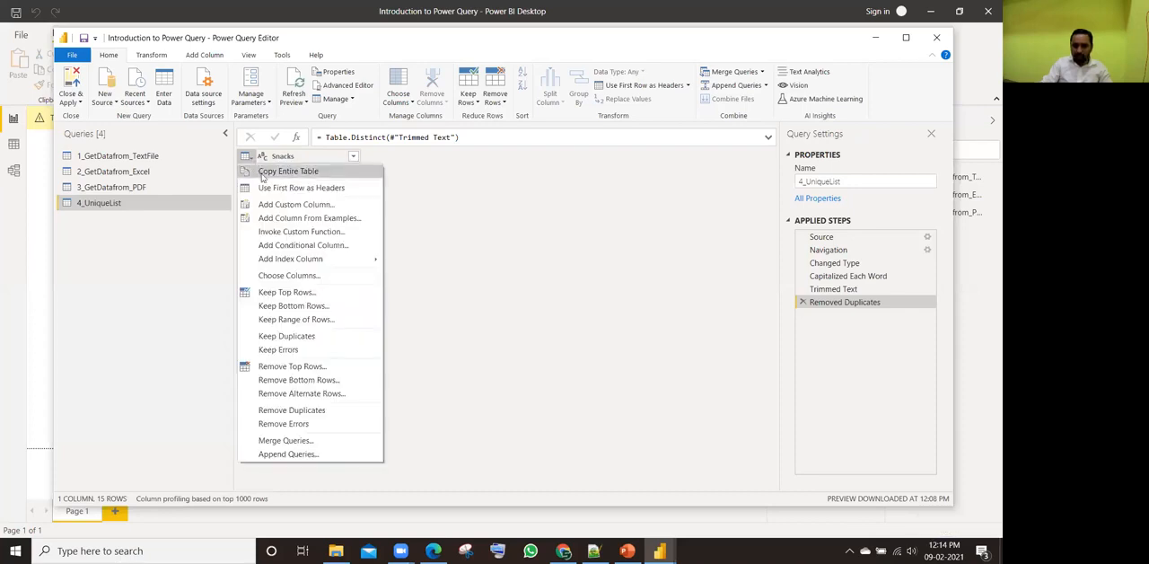
pyautogui.click(271, 176)
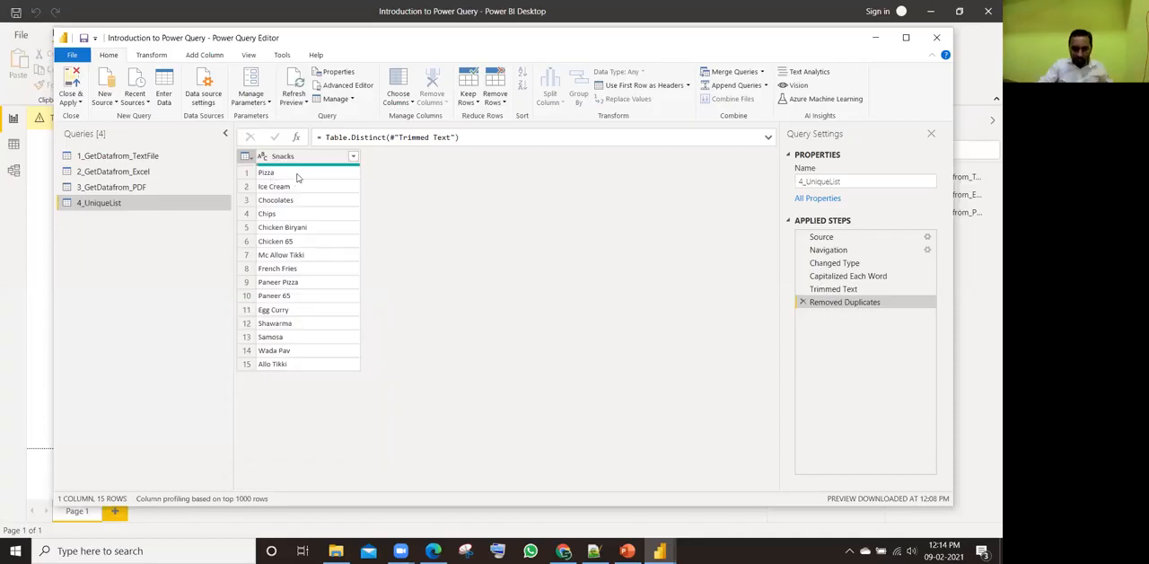
# Step: Switch to Excel, paste the copied snack list into cell A1 of a blank workbook and close it without saving
pyautogui.press('super')
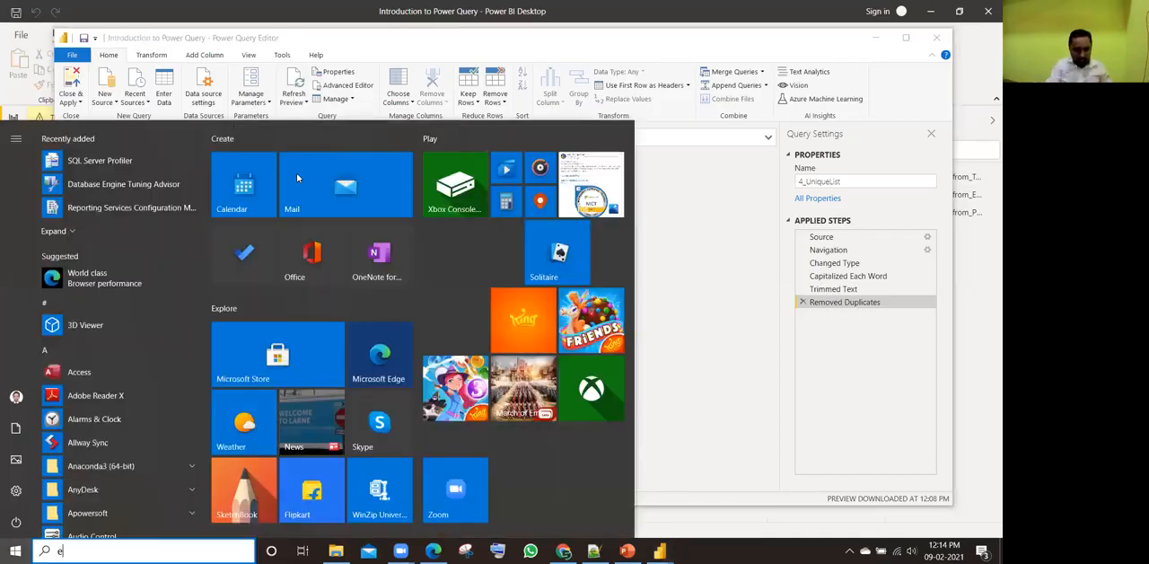
pyautogui.write('excel')
pyautogui.press('Return')
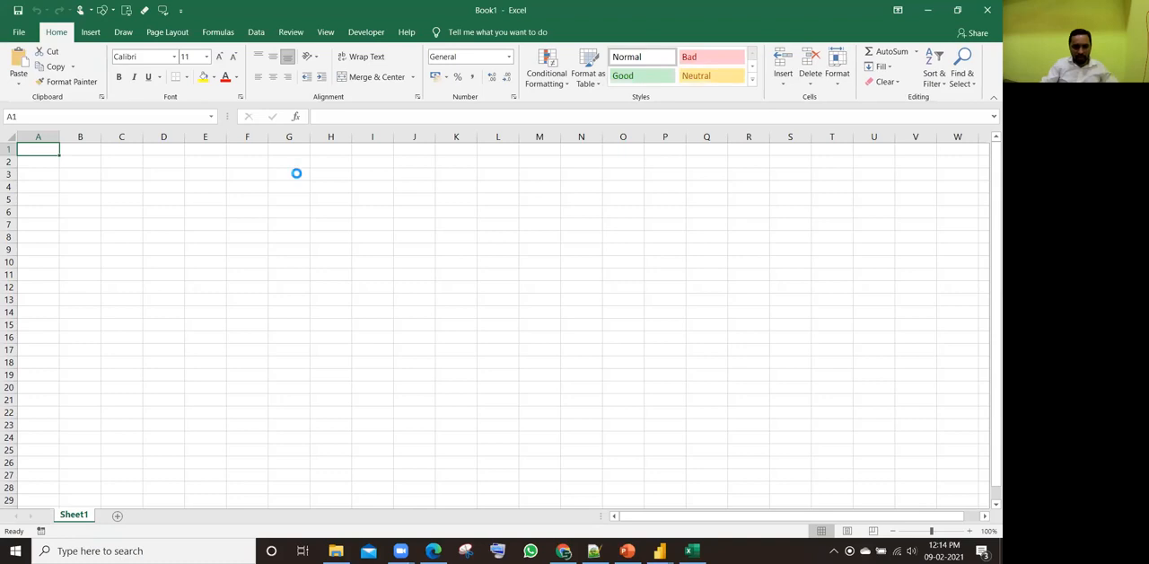
pyautogui.hotkey('ctrl', 'v')
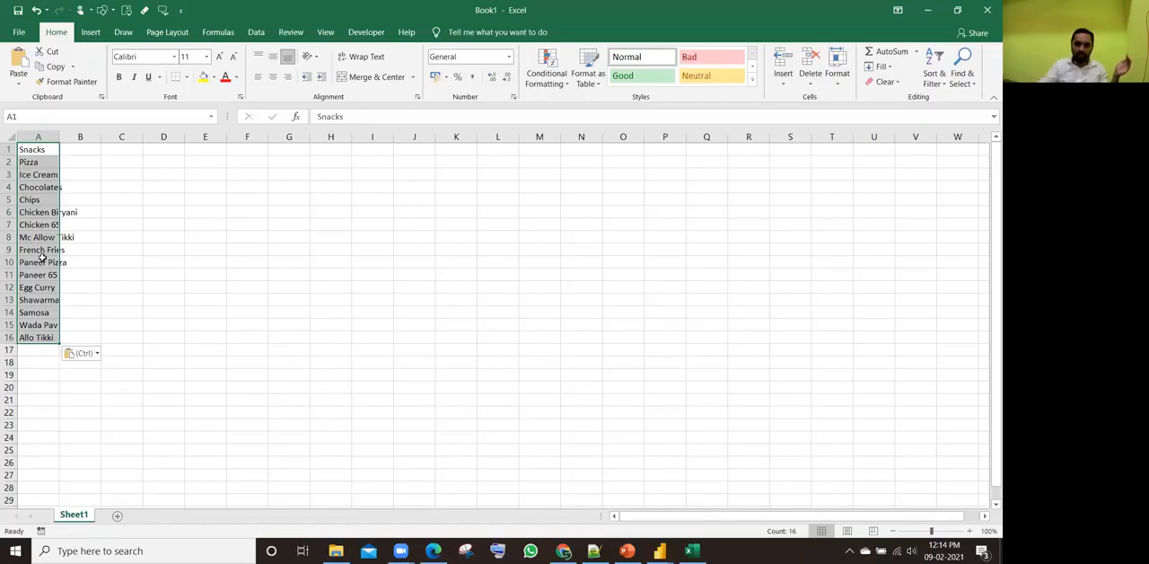
pyautogui.click(988, 7)
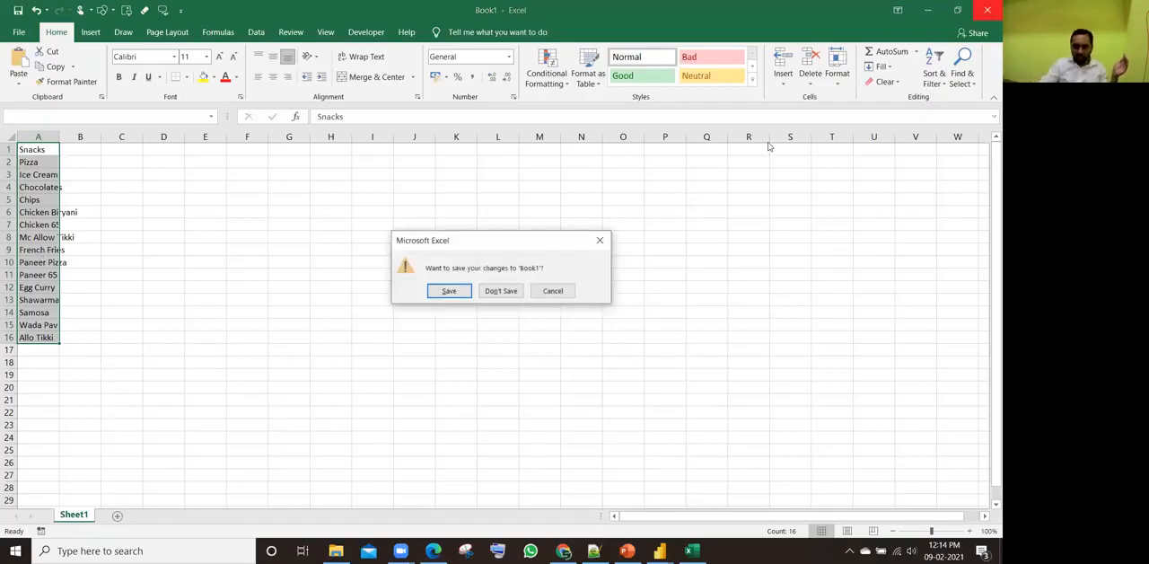
pyautogui.click(503, 289)
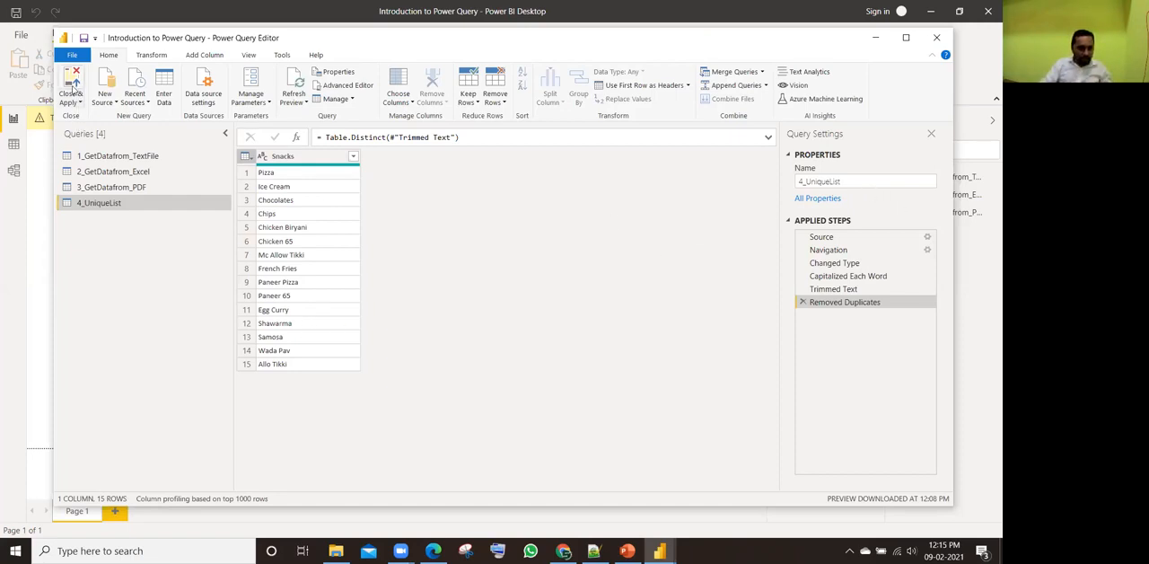
# Step: Close the Power Query Editor applying the changes, and open 7 Unique List.xlsx from the Raw Data Files folder in Excel
pyautogui.click(72, 83)
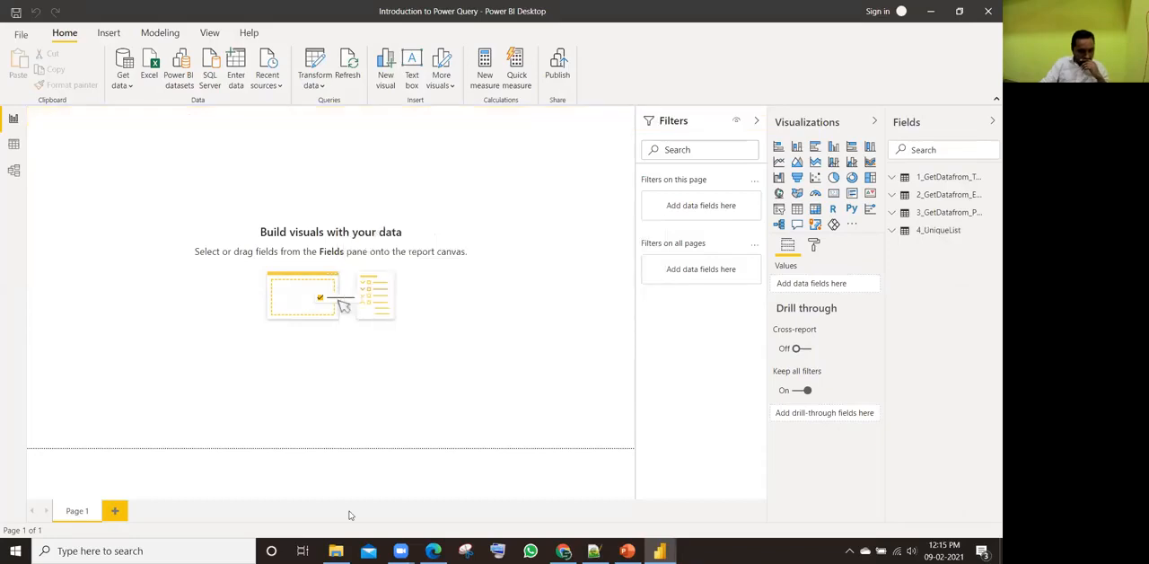
pyautogui.click(336, 551)
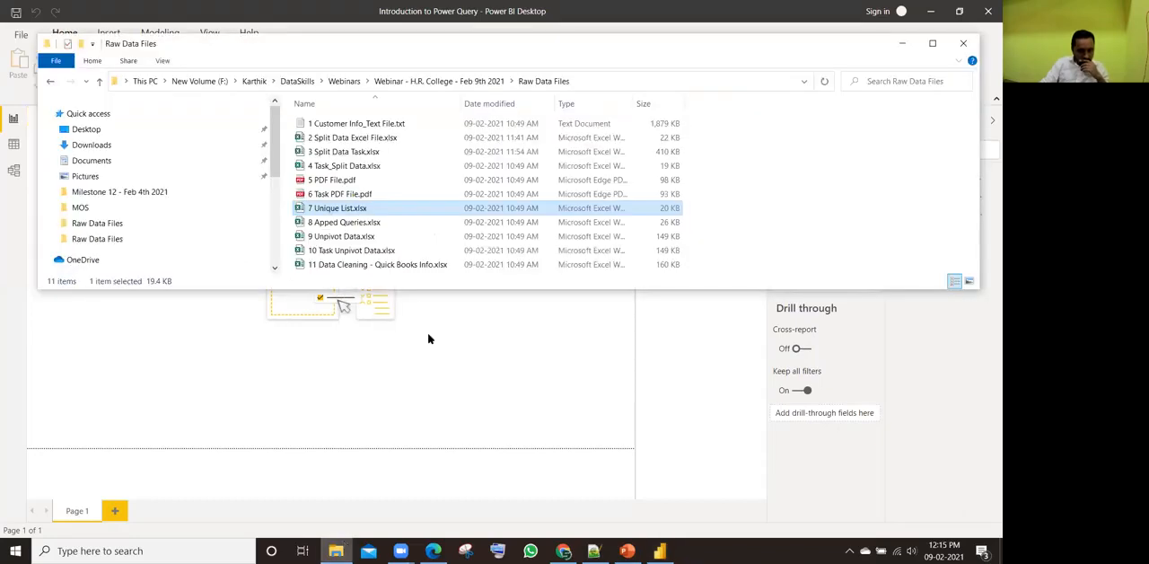
pyautogui.doubleClick(351, 208)
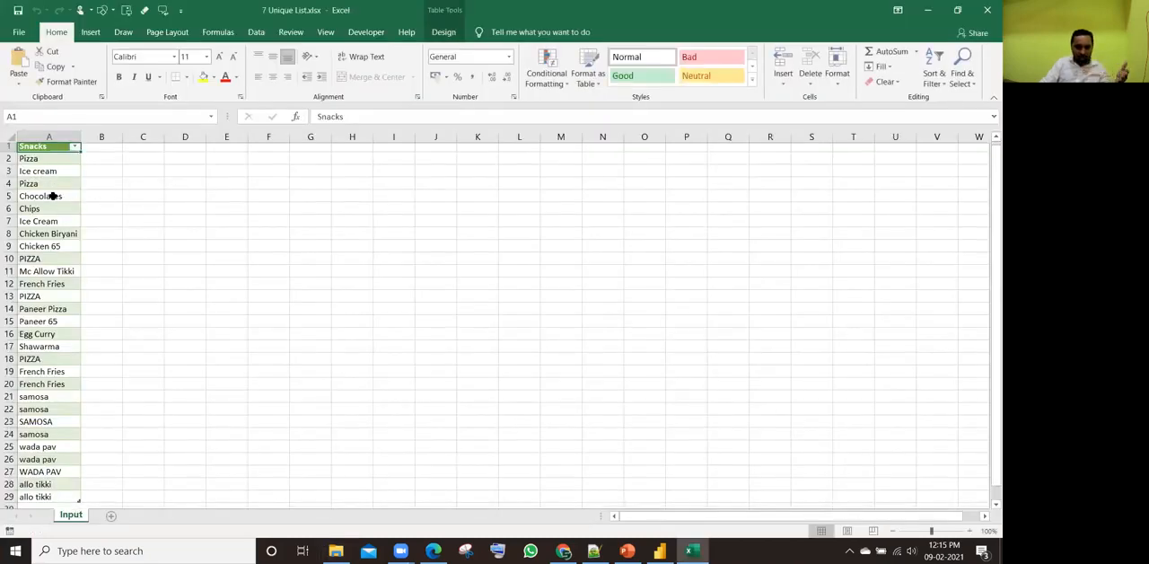
# Step: Add the entry sweets twice beneath the last item of the Snacks table, in cells A30 and A31
pyautogui.scroll(-5, 51, 197)
pyautogui.click(42, 313)
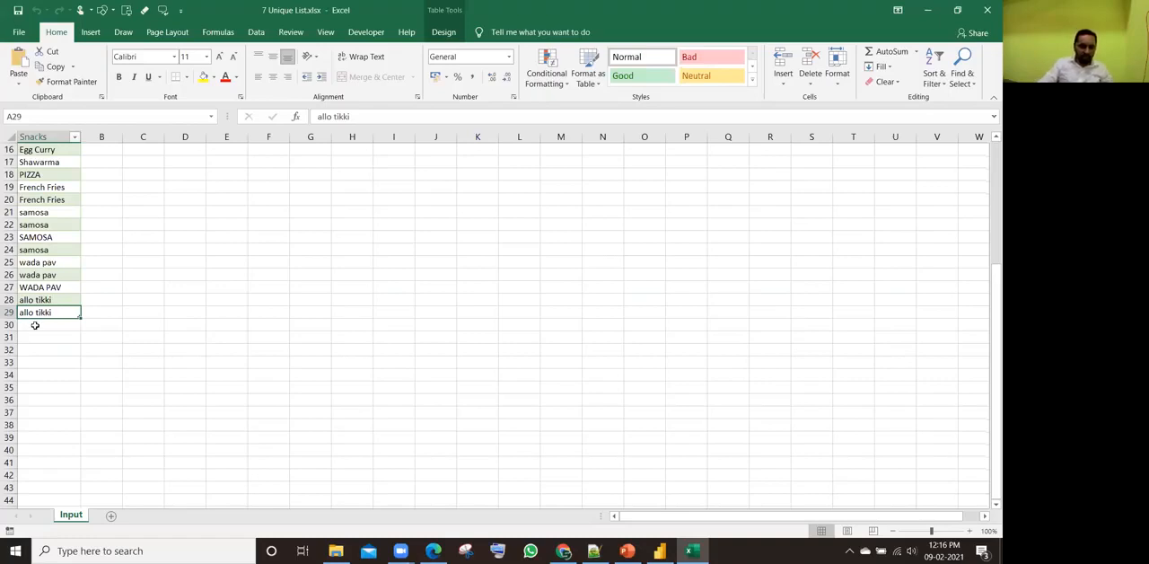
pyautogui.click(62, 323)
pyautogui.click(45, 300)
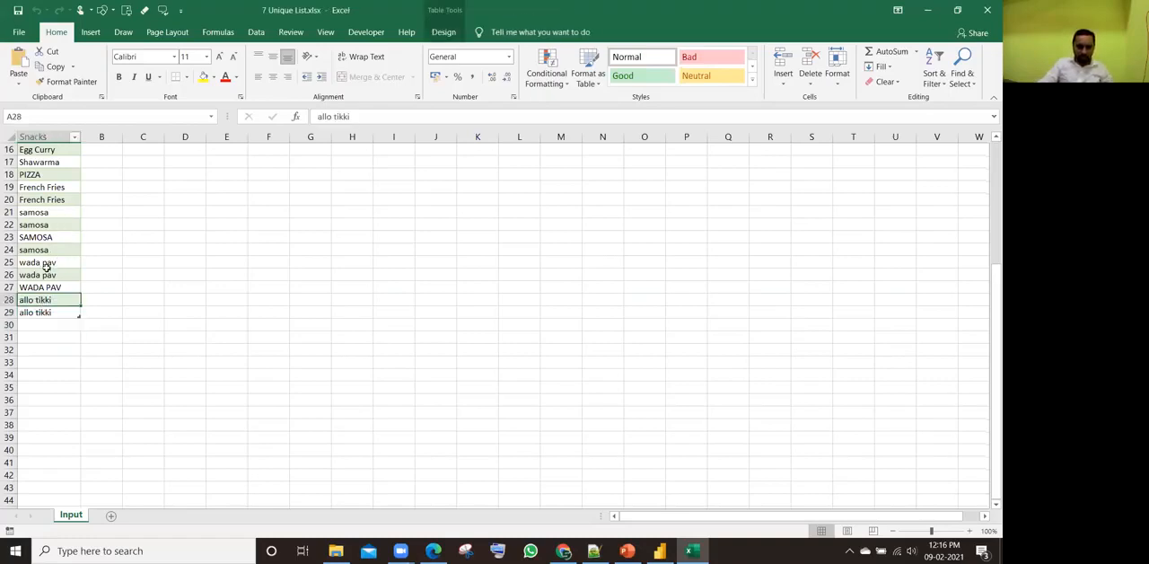
pyautogui.click(36, 324)
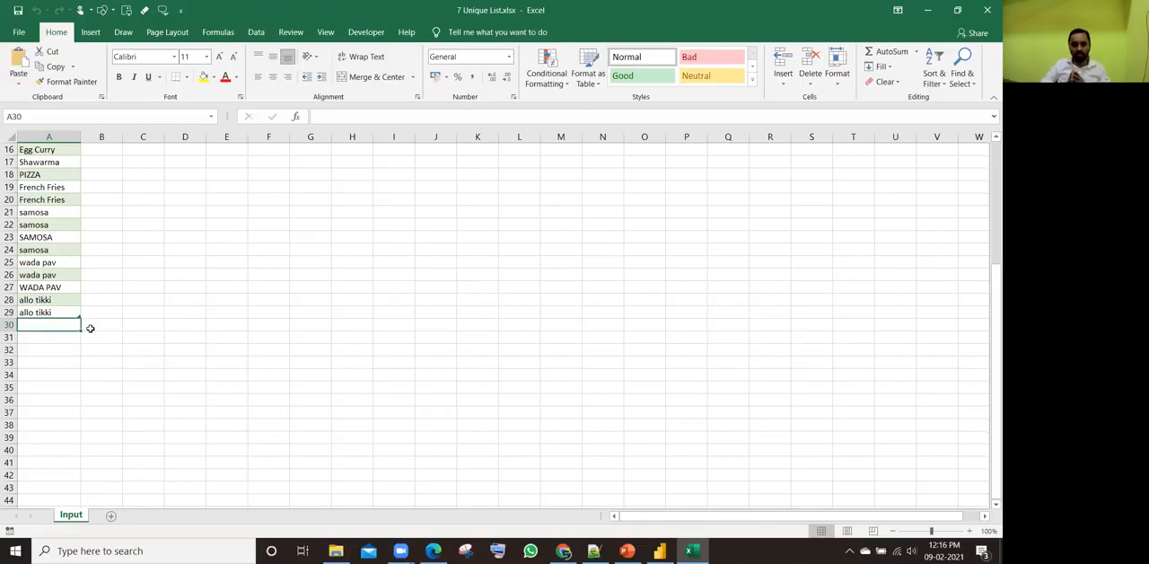
pyautogui.write('sweets')
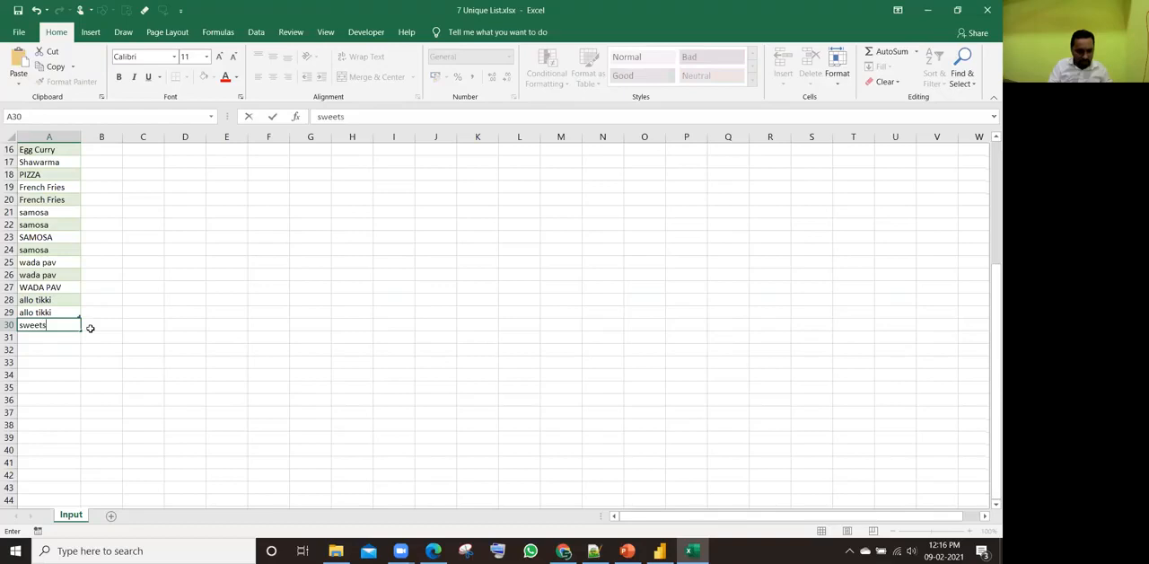
pyautogui.press('Return')
pyautogui.write('sweets')
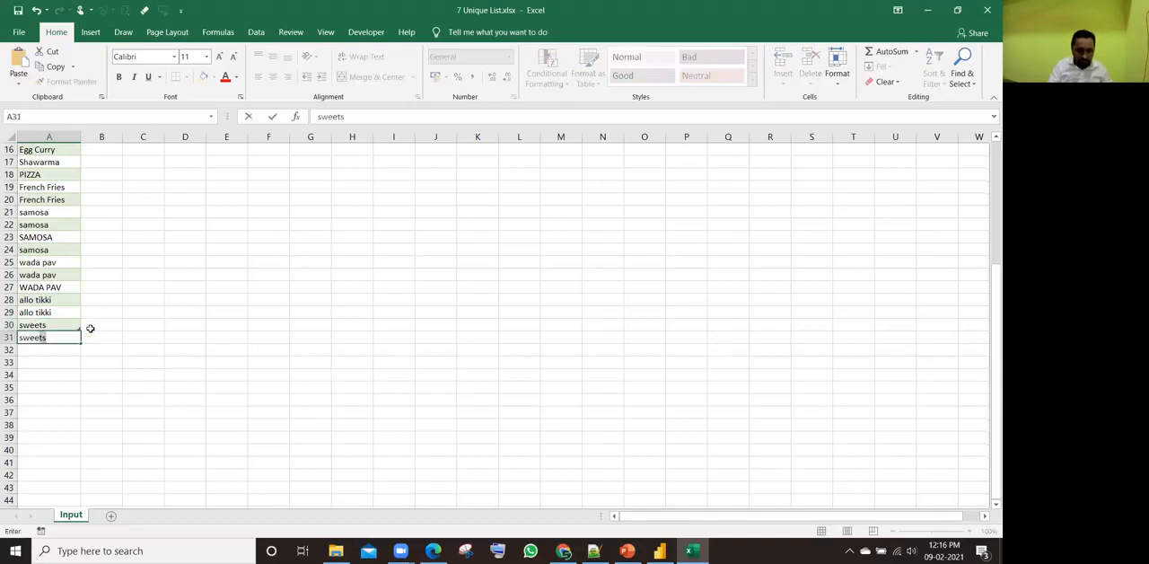
pyautogui.press('Return')
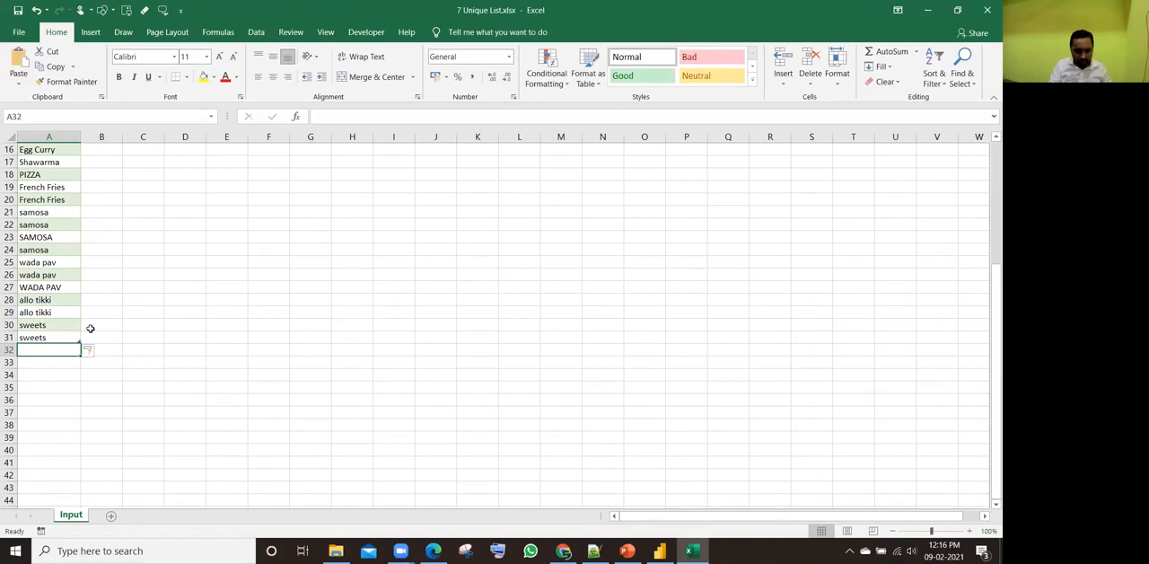
# Step: Enter snacks1 in cell A32 and fill it down as a series to cell A37
pyautogui.write('snacks1')
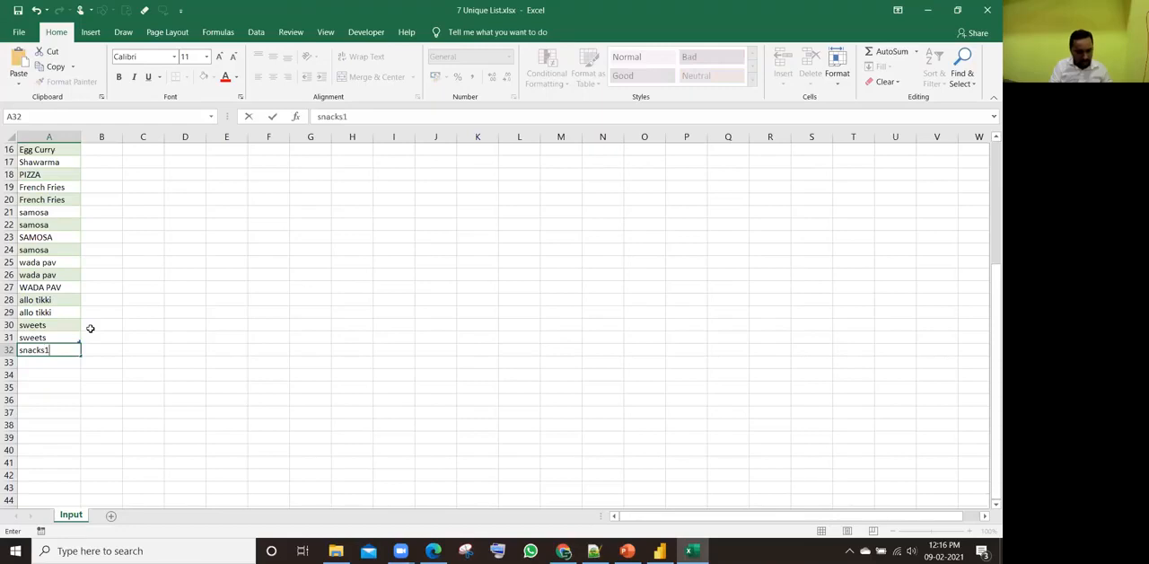
pyautogui.hotkey('ctrl', 'Return')
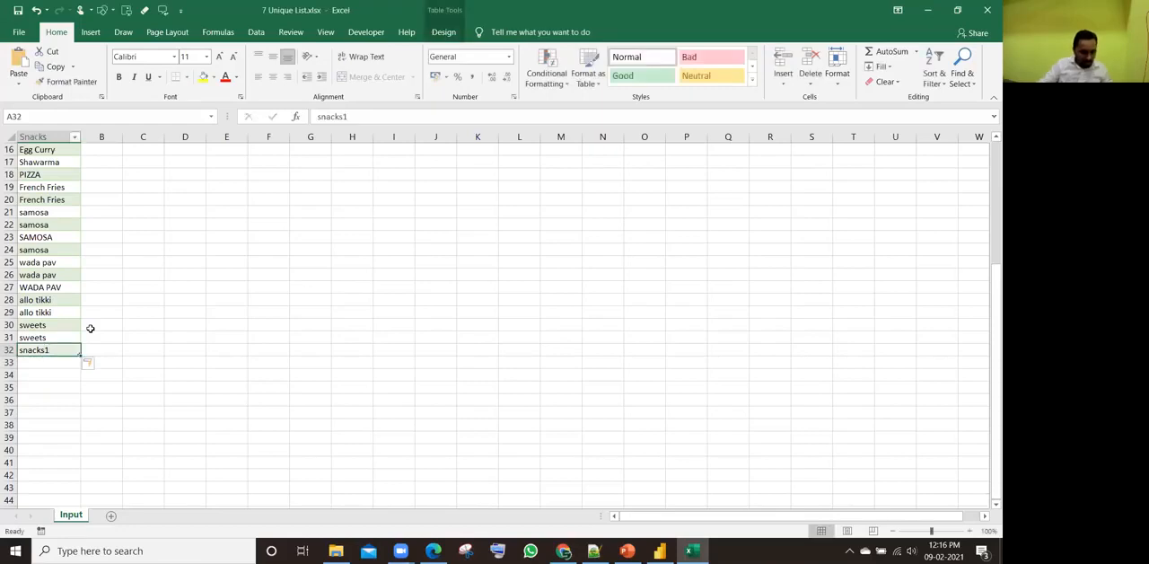
pyautogui.moveTo(80, 366); pyautogui.dragTo(78, 423)
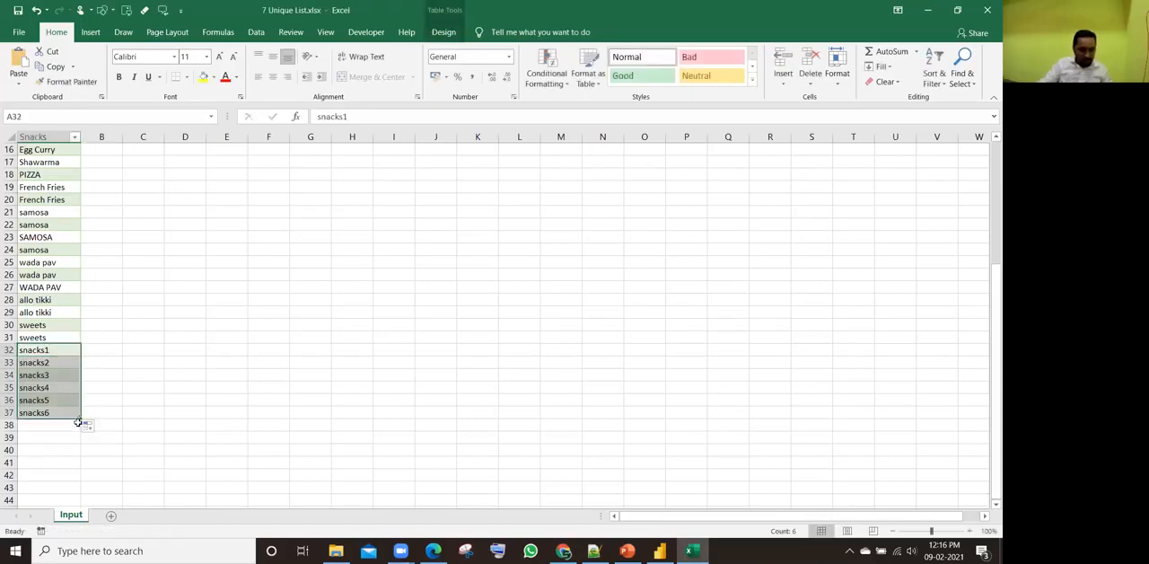
# Step: Copy snacks1 from cell A32 over the range A32:A37, so every cell holds the same entry
pyautogui.click(55, 328)
pyautogui.click(56, 350)
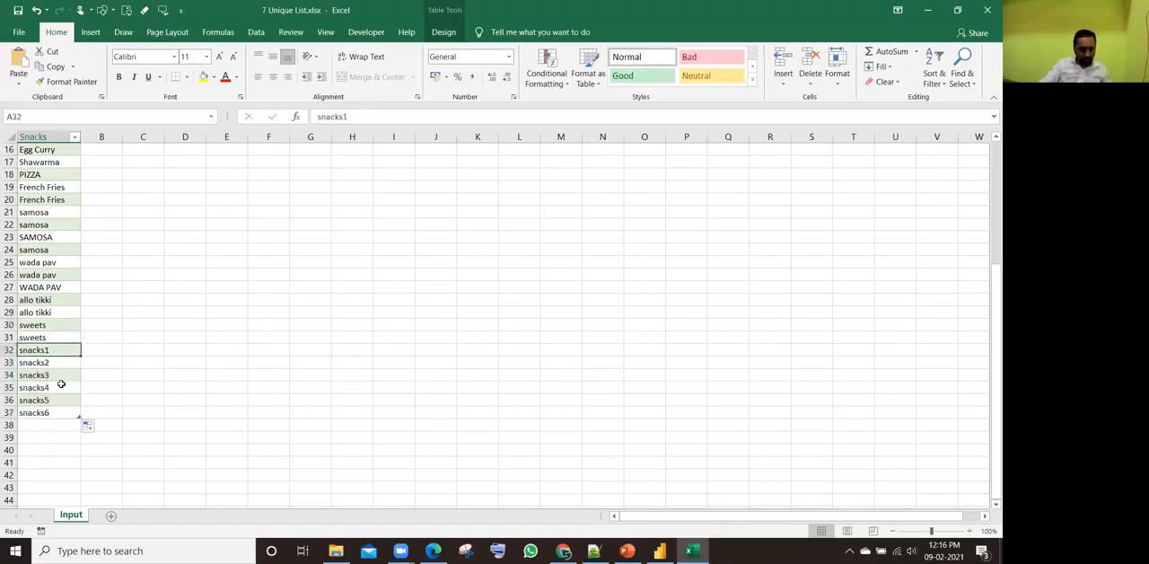
pyautogui.hotkey('ctrl', 'c')
pyautogui.moveTo(53, 354); pyautogui.dragTo(75, 419)
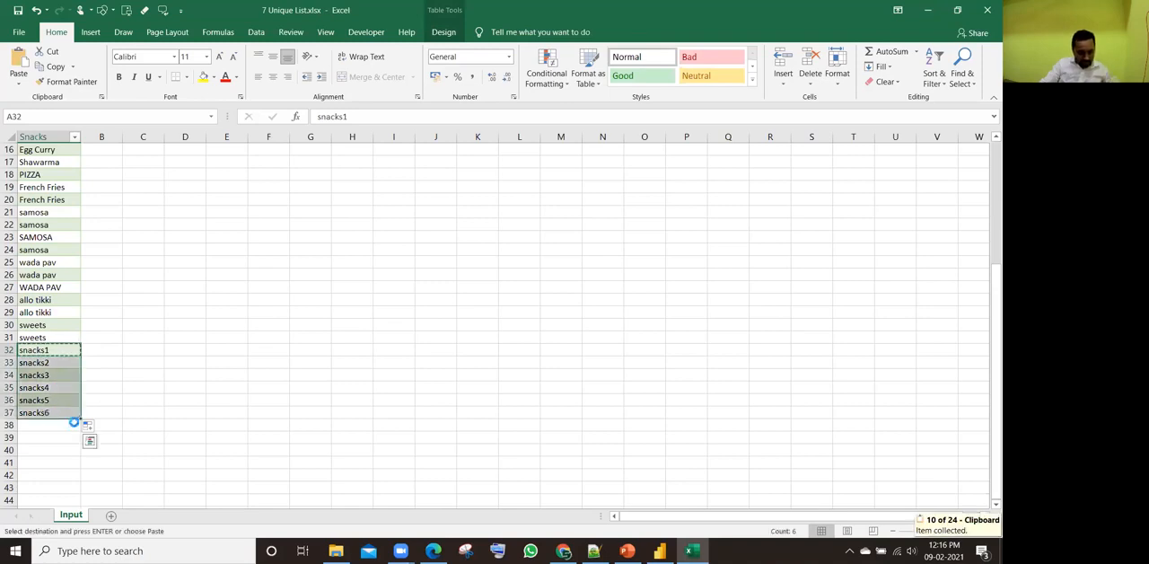
pyautogui.press('Return')
pyautogui.click(57, 349)
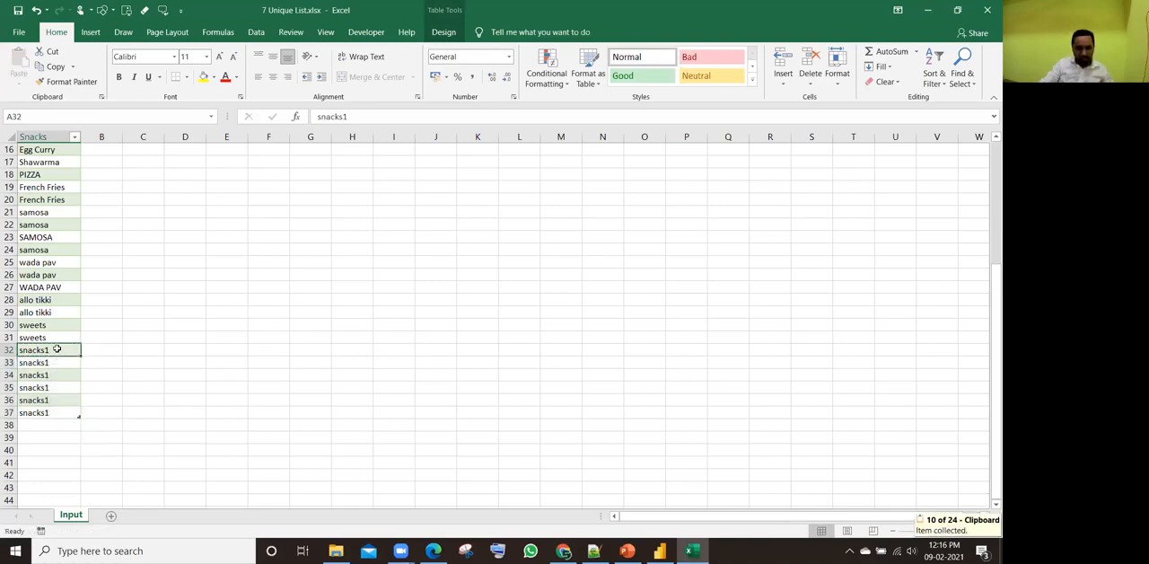
# Step: Return to cell A2, save and close 7 Unique List.xlsx, and switch to Power BI Desktop
pyautogui.hotkey('ctrl', 'Home')
pyautogui.press('Down')
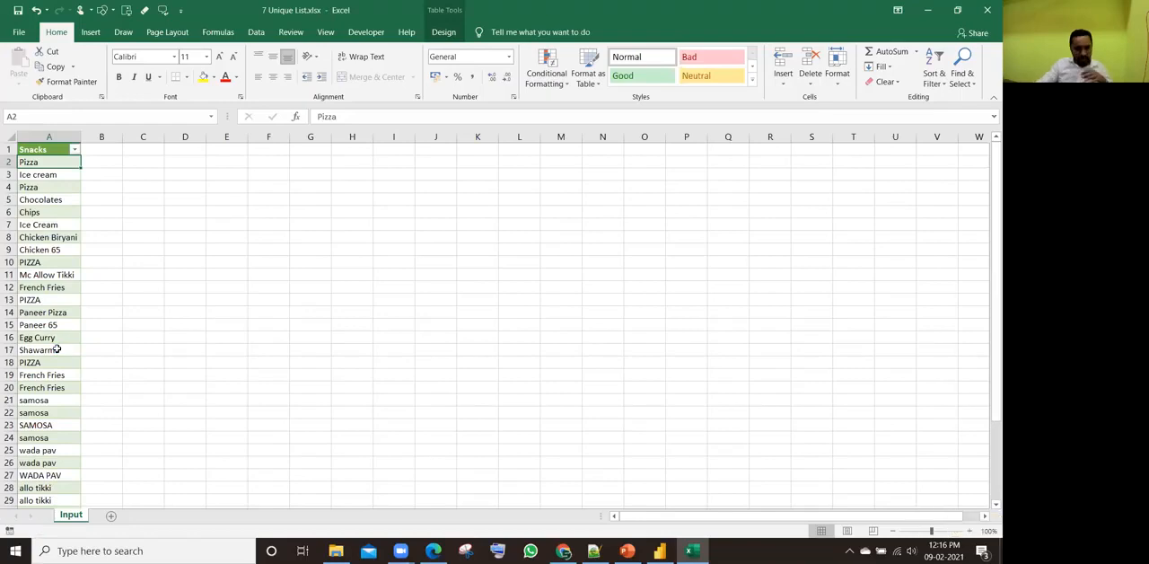
pyautogui.click(984, 13)
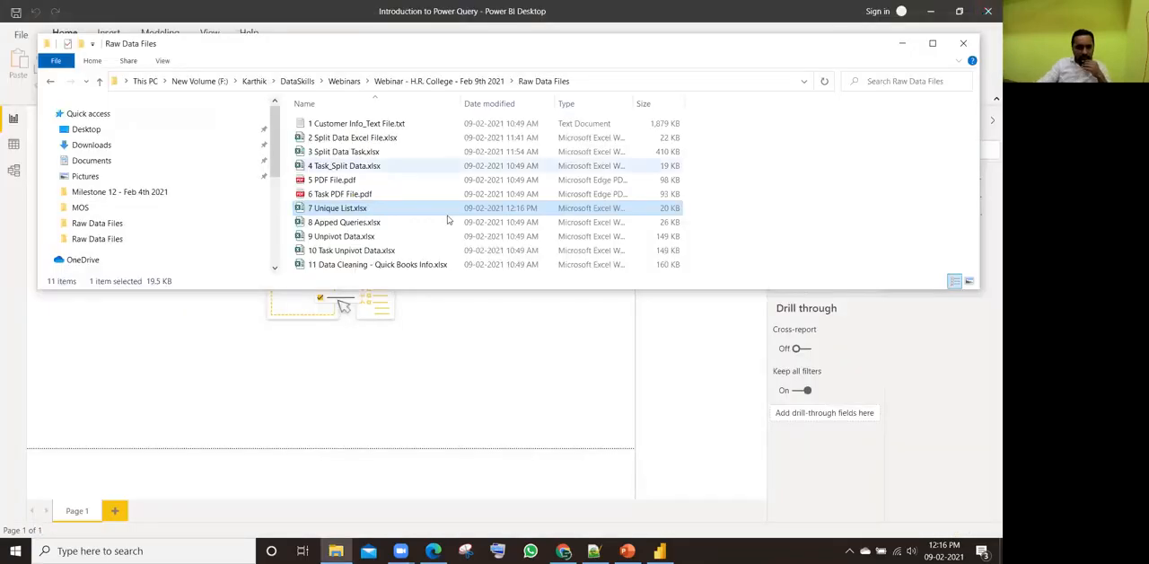
pyautogui.click(473, 393)
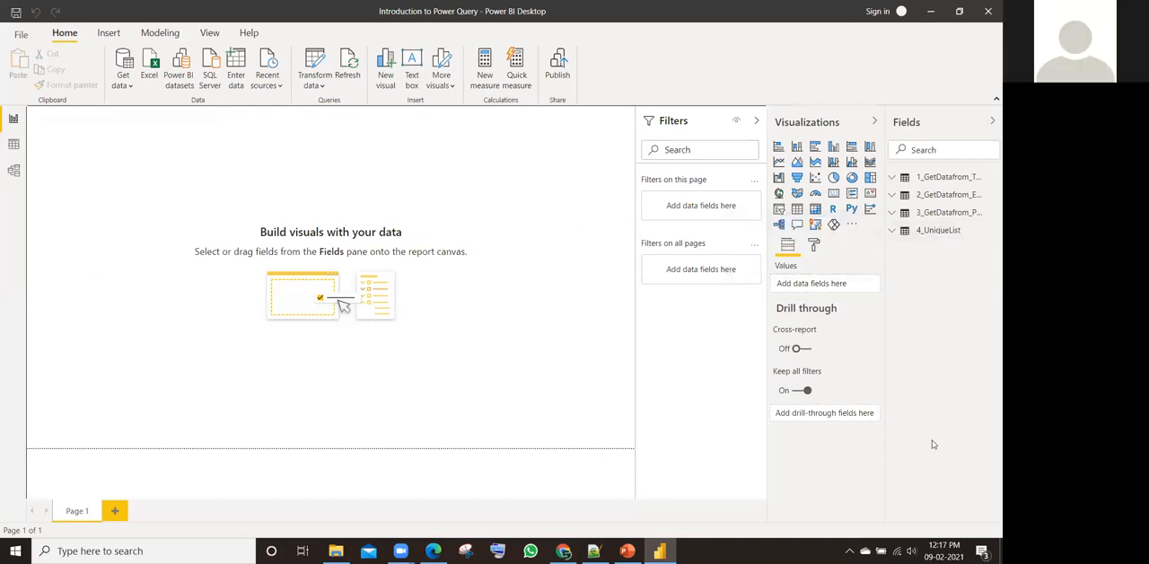
# Step: Set the computer's speaker volume to 84
pyautogui.click(912, 550)
pyautogui.click(934, 520)
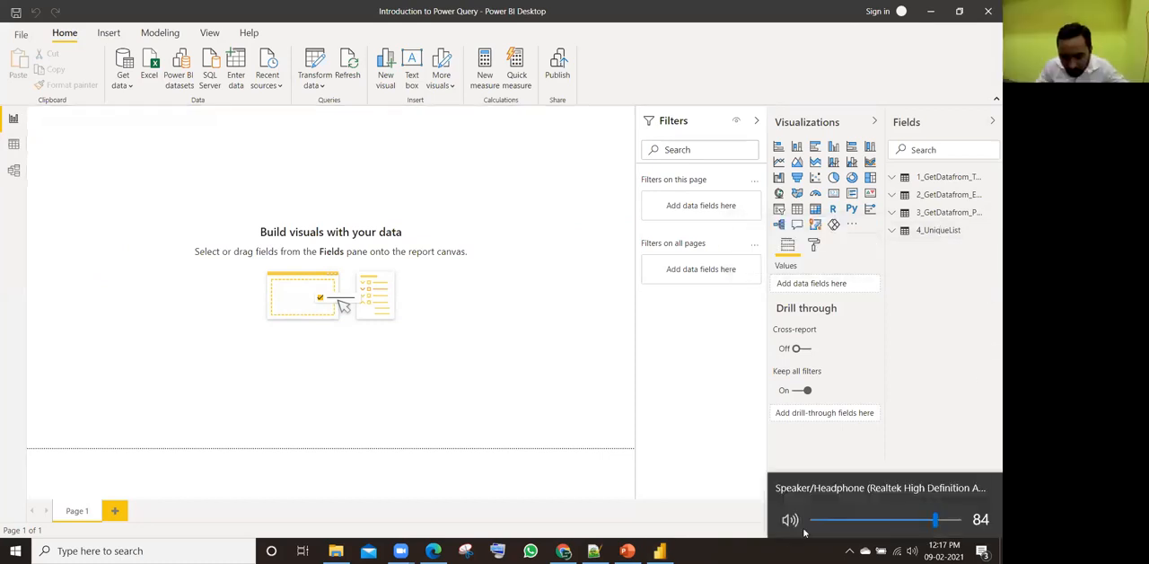
pyautogui.click(754, 547)
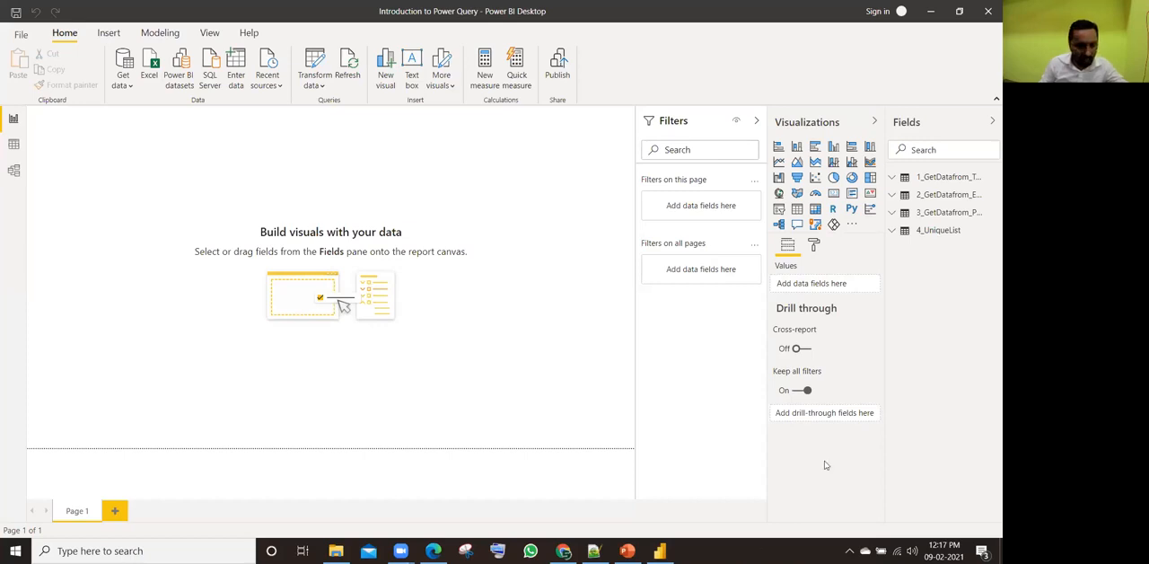
# Step: Show the 4_UniqueList table in Data view, collapse the expanded tables' fields, and refresh the data of 4_UniqueList only
pyautogui.click(15, 146)
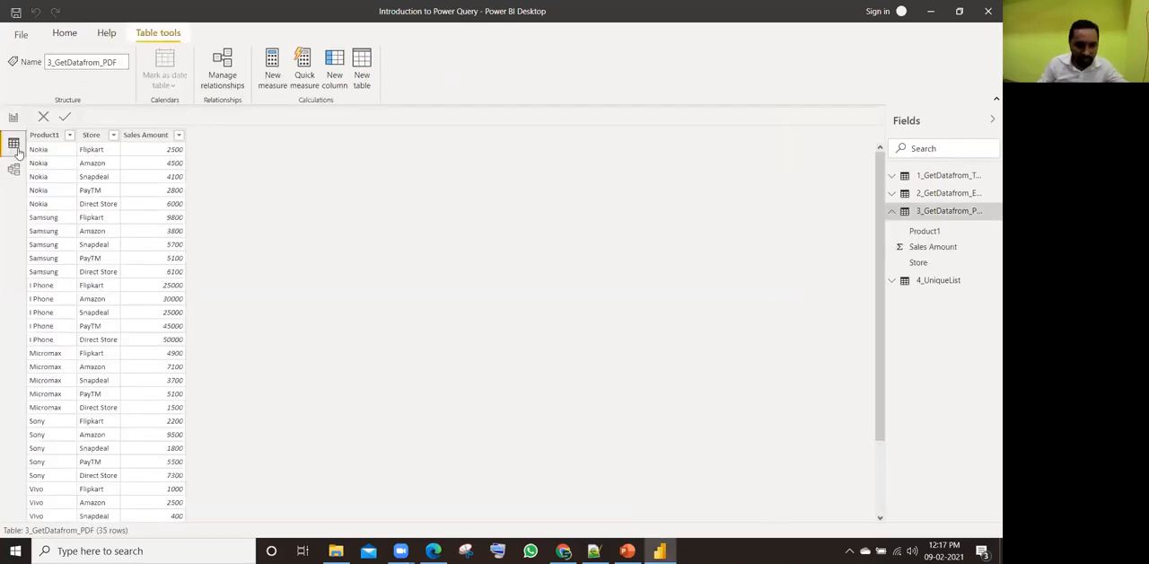
pyautogui.click(930, 281)
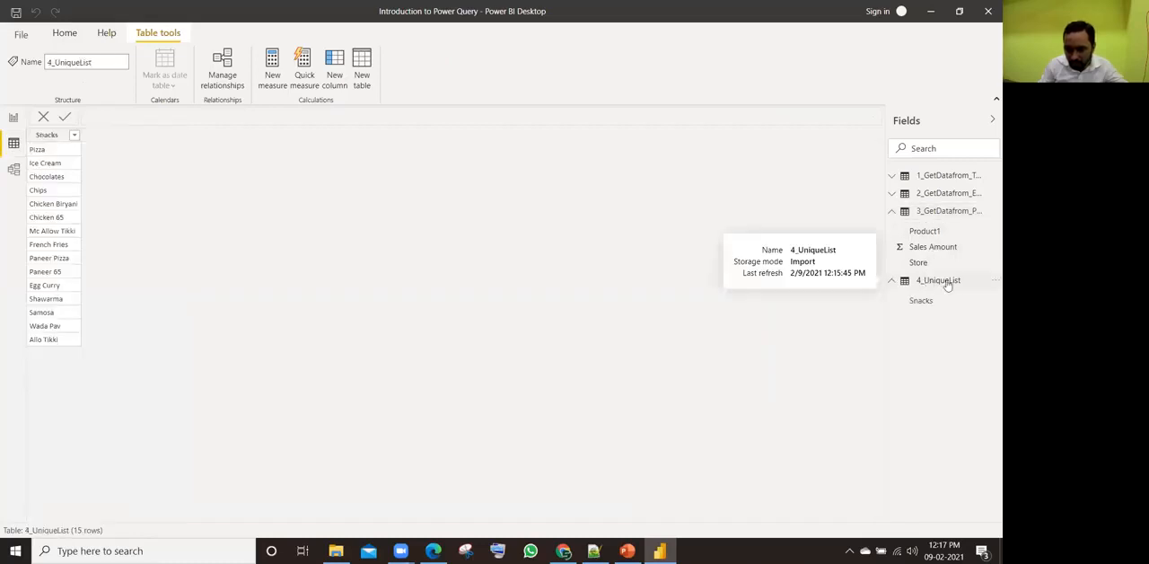
pyautogui.click(894, 217)
pyautogui.click(934, 230)
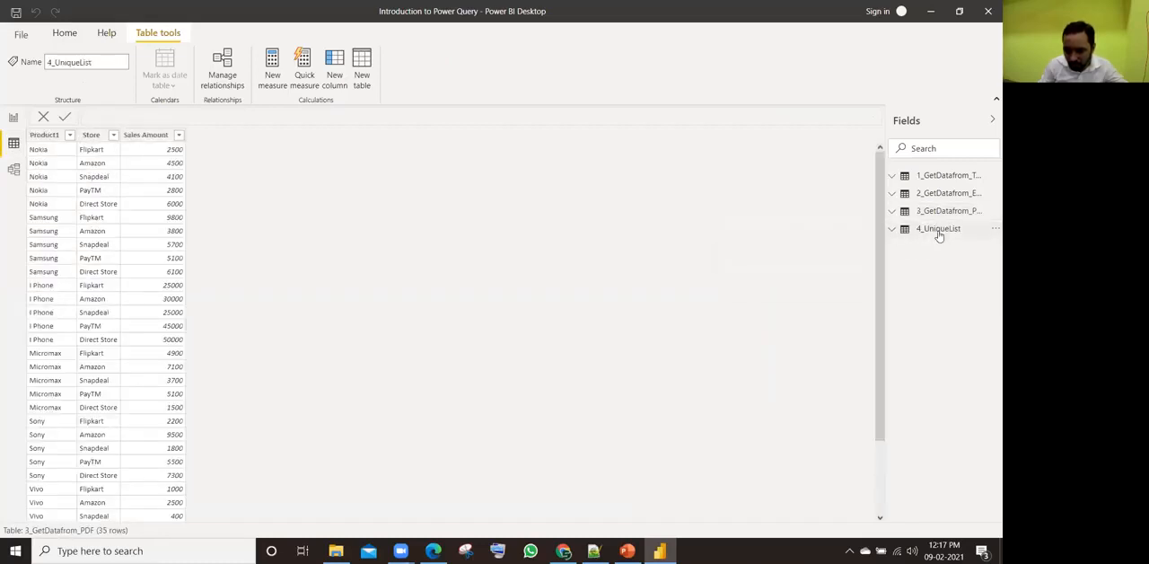
pyautogui.click(991, 231)
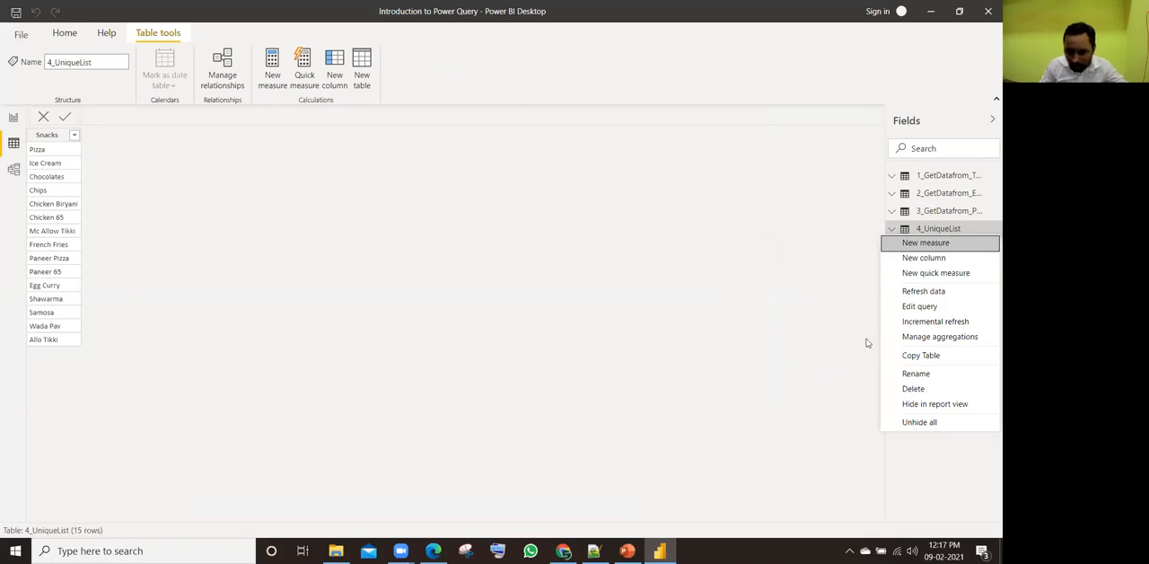
pyautogui.click(913, 293)
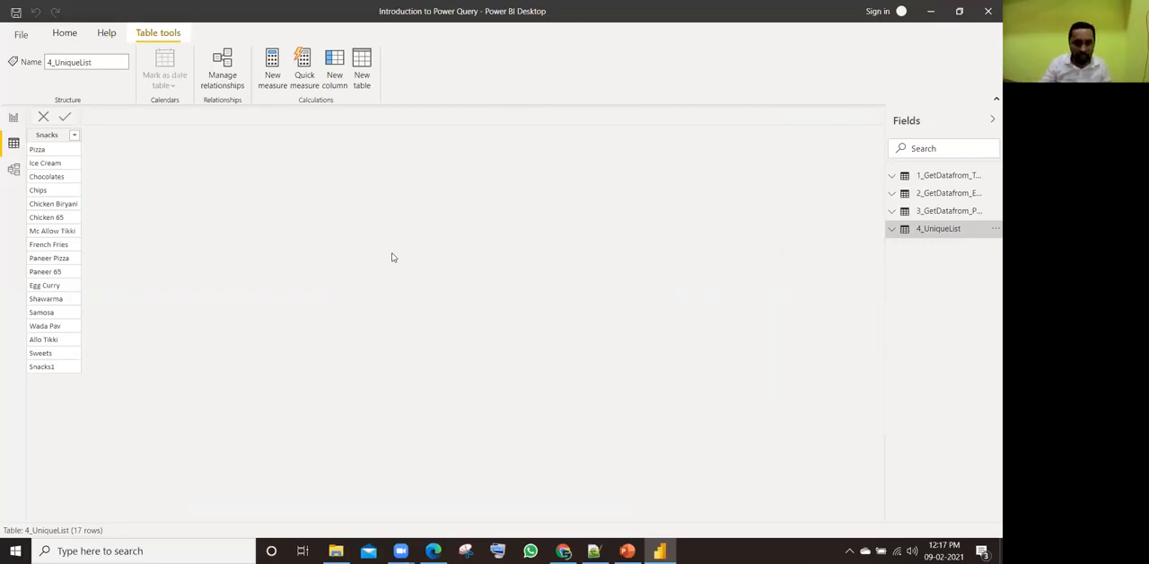
# Step: Refresh all the tables of the report at once
pyautogui.click(49, 366)
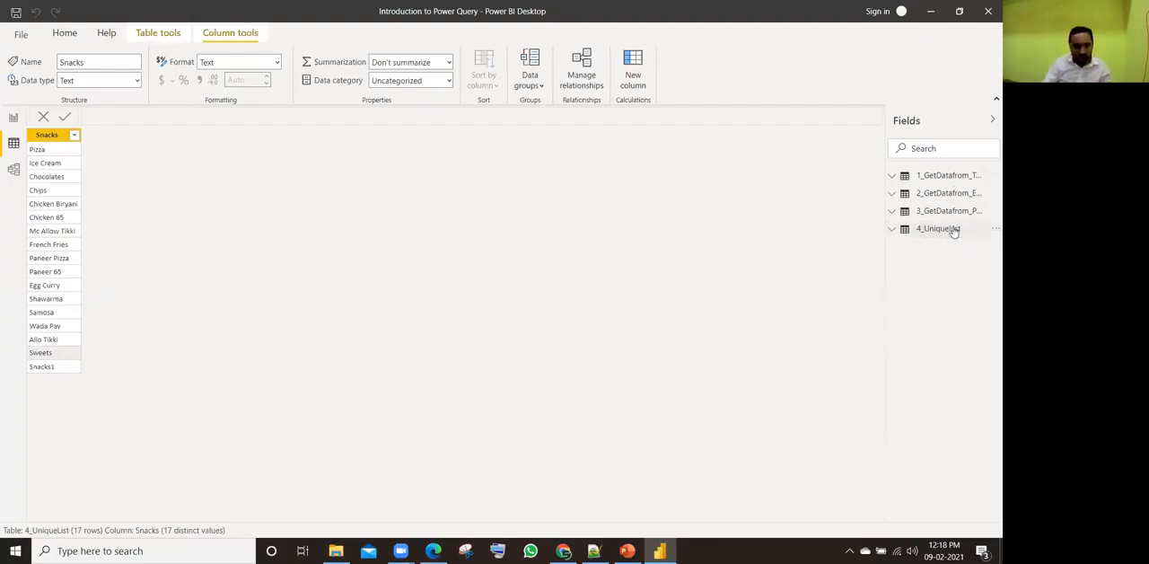
pyautogui.click(66, 34)
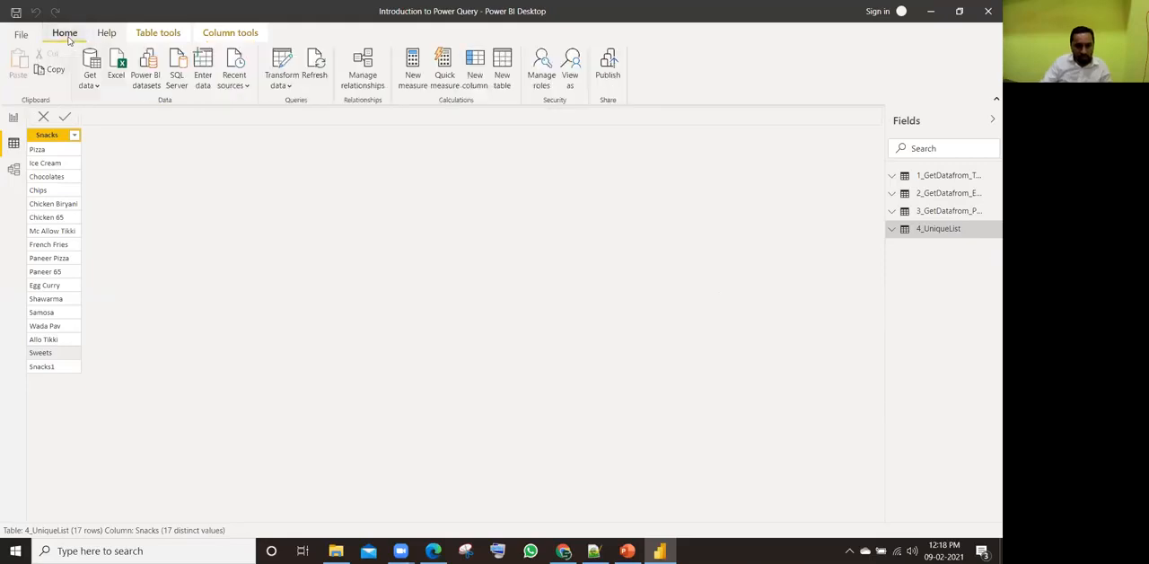
pyautogui.click(318, 62)
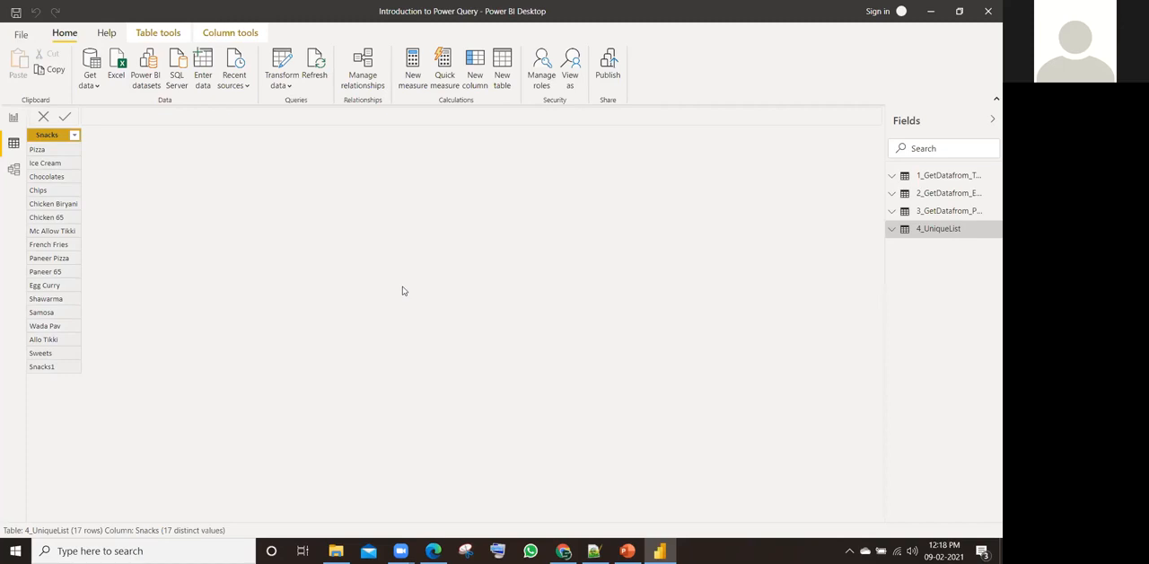
# Step: Switch to File Explorer and move 7 Unique List.xlsx from the Raw Data Files folder to the desktop
pyautogui.hotkey('alt', 'Tab')
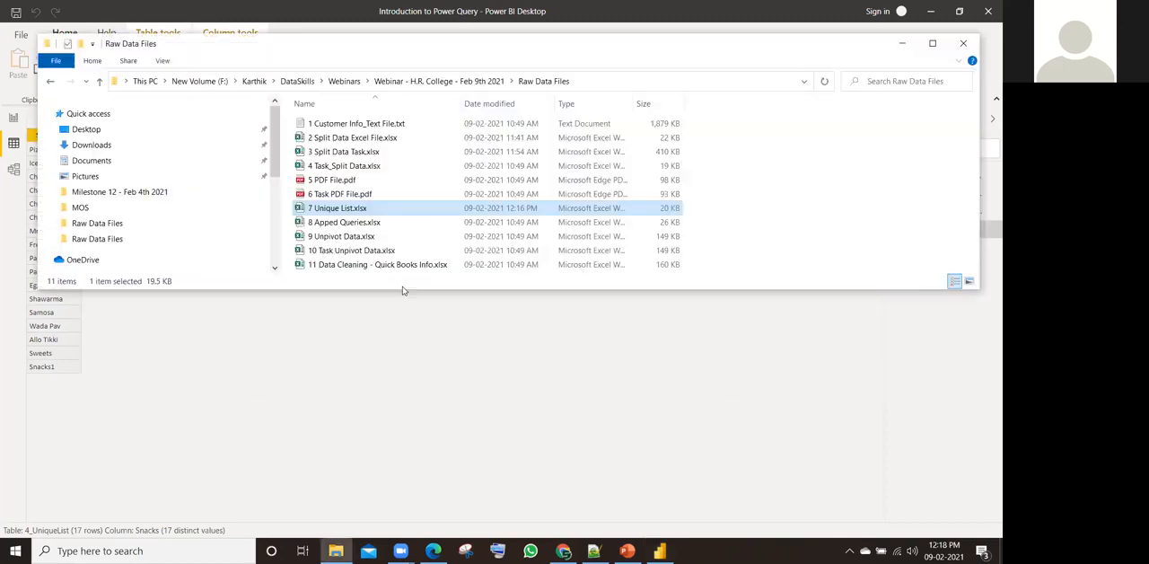
pyautogui.press('Up')
pyautogui.press('Down')
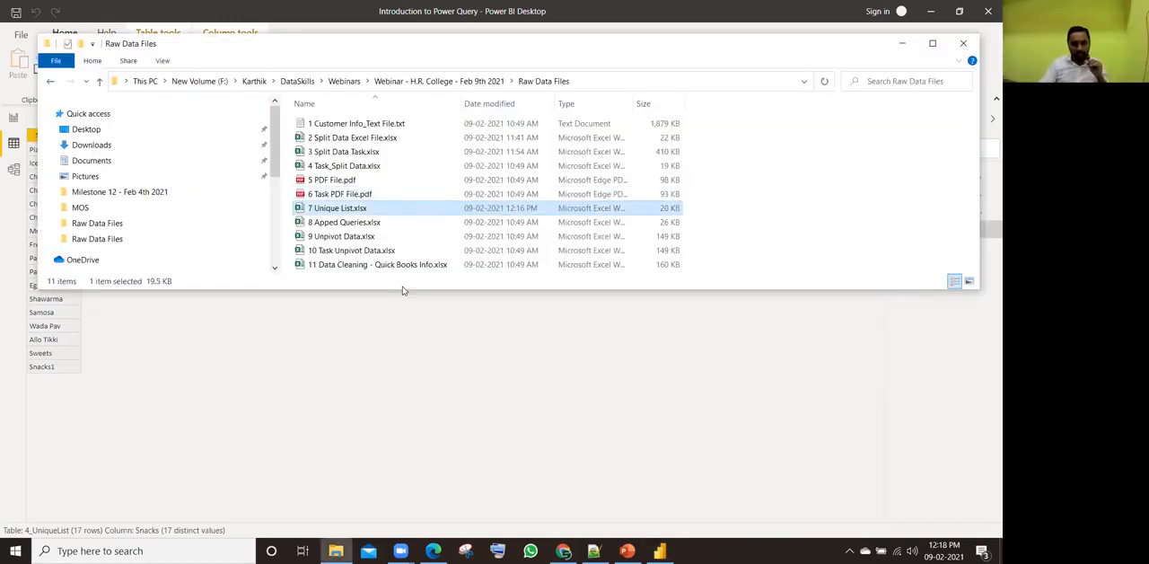
pyautogui.hotkey('ctrl', 'c')
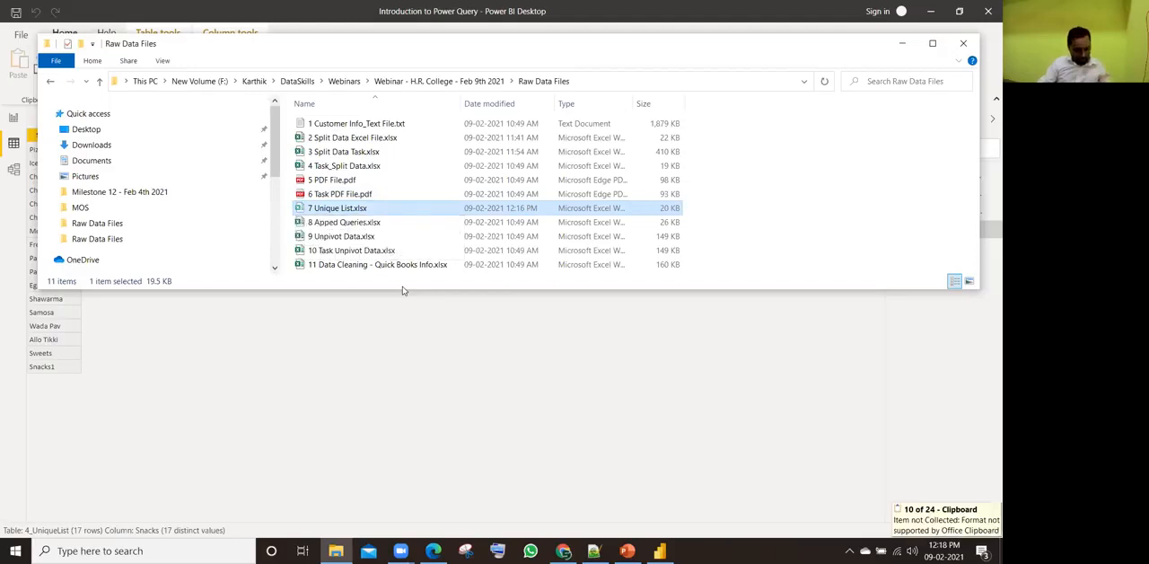
pyautogui.press('super+d')
pyautogui.rightClick(518, 33)
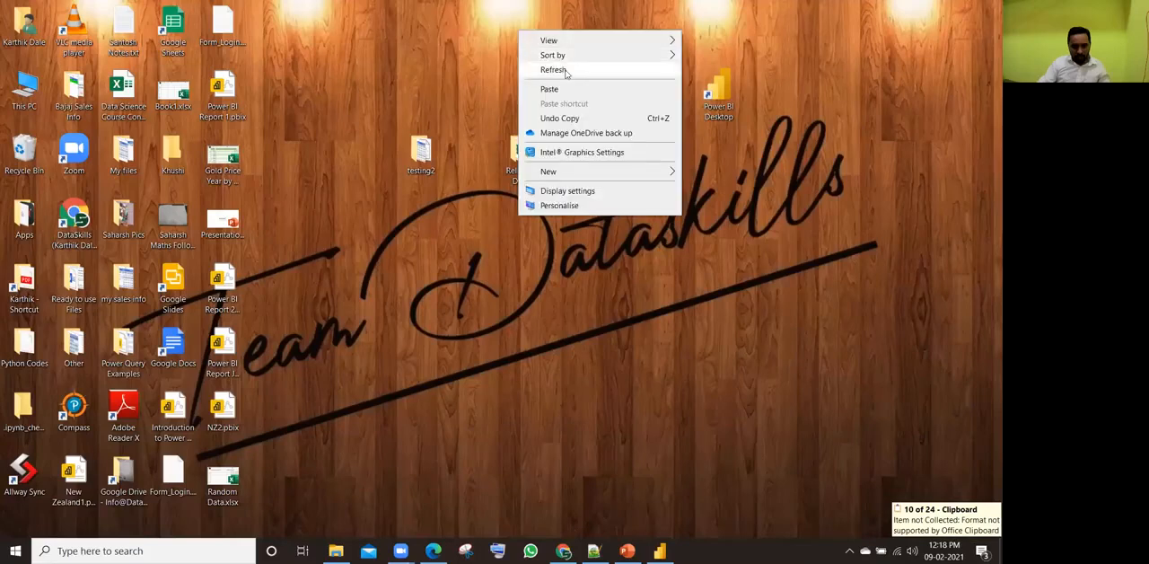
pyautogui.click(574, 87)
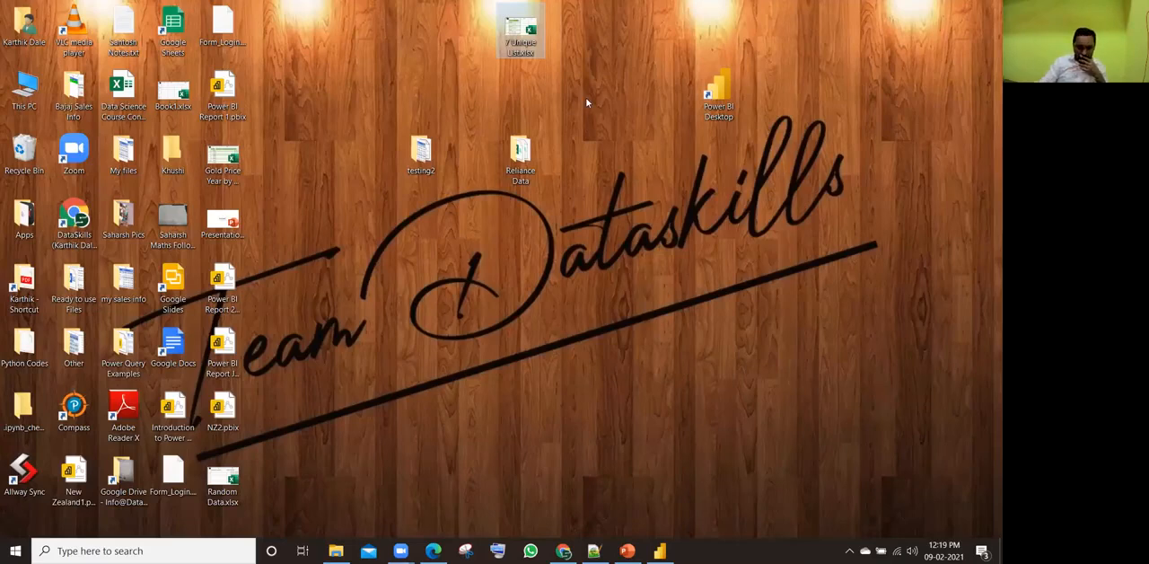
# Step: Switch to Power BI Desktop, try to refresh all tables with the source file moved, and dismiss the Refresh dialog
pyautogui.click(660, 550)
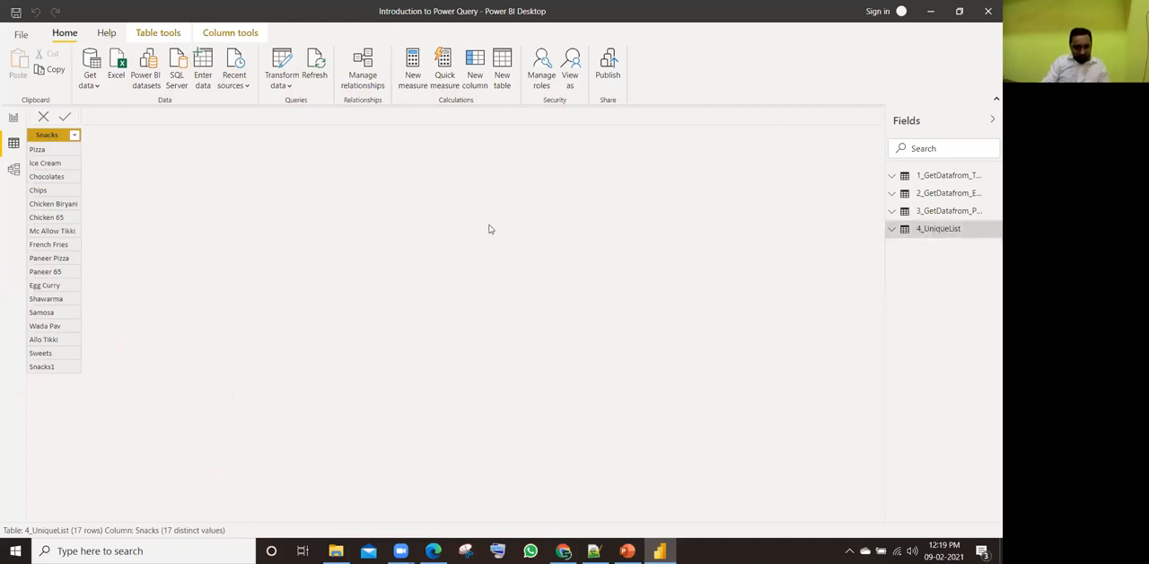
pyautogui.click(316, 69)
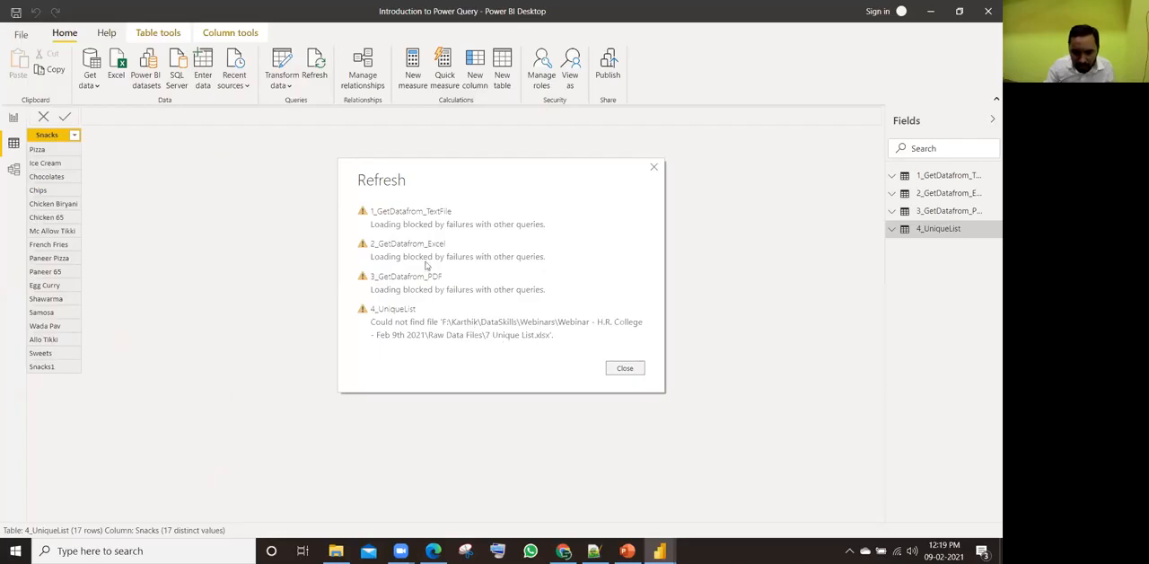
pyautogui.click(625, 369)
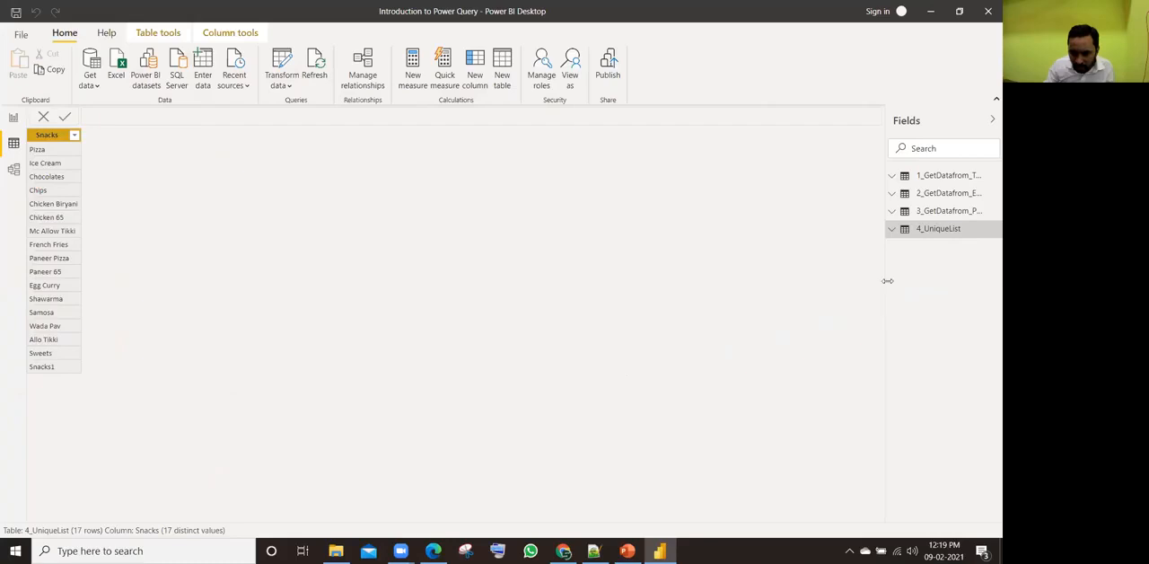
# Step: Widen the Fields pane to show the full table names, try to refresh only 4_UniqueList, and dismiss the Refresh dialog
pyautogui.moveTo(884, 282); pyautogui.dragTo(803, 282)
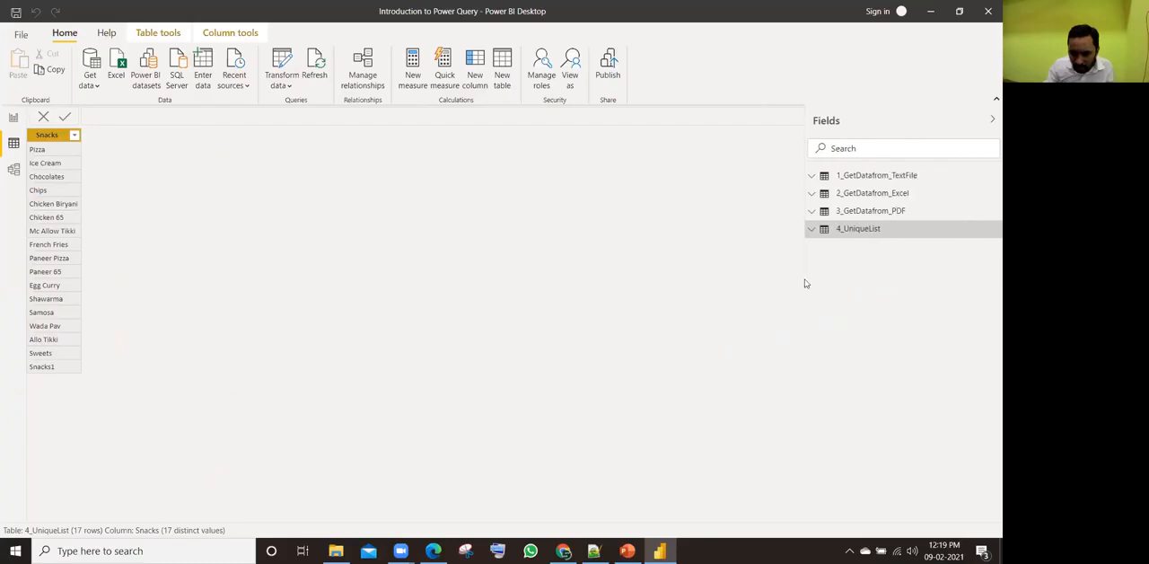
pyautogui.click(990, 233)
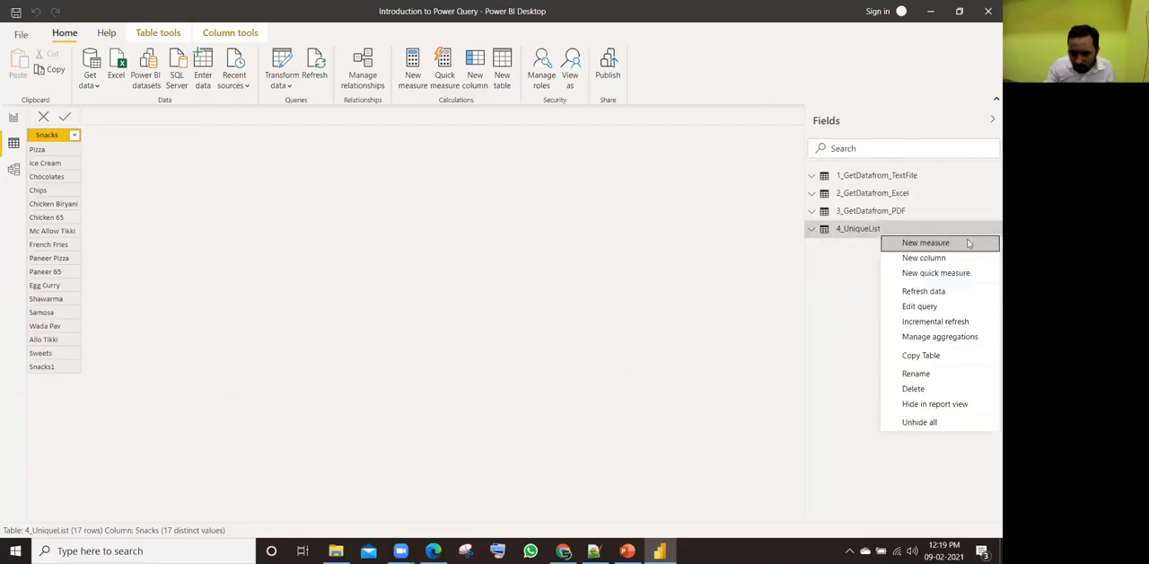
pyautogui.click(922, 292)
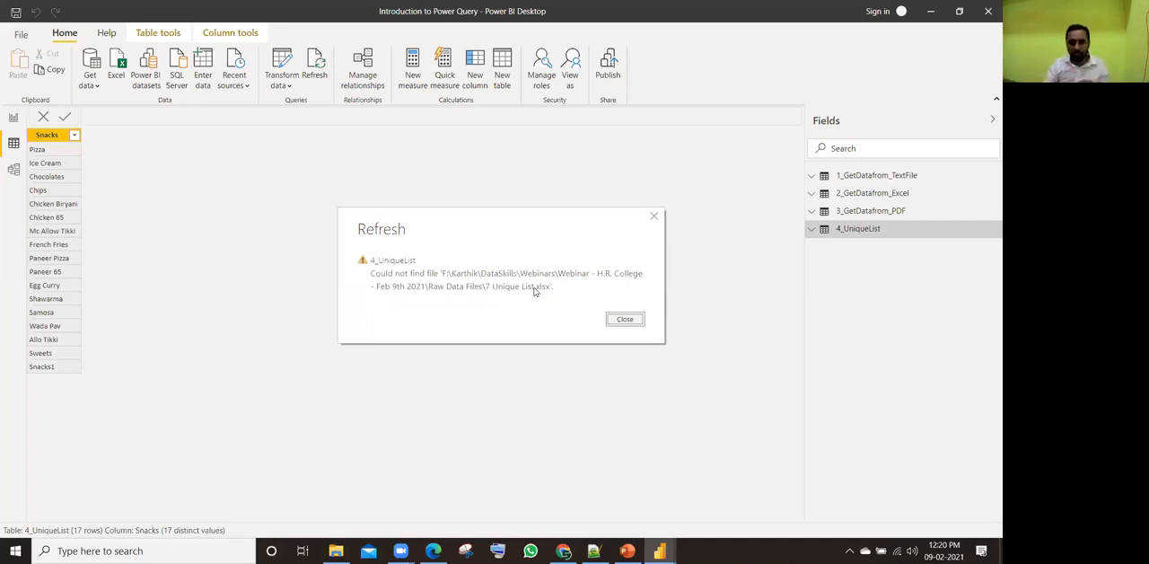
pyautogui.click(624, 321)
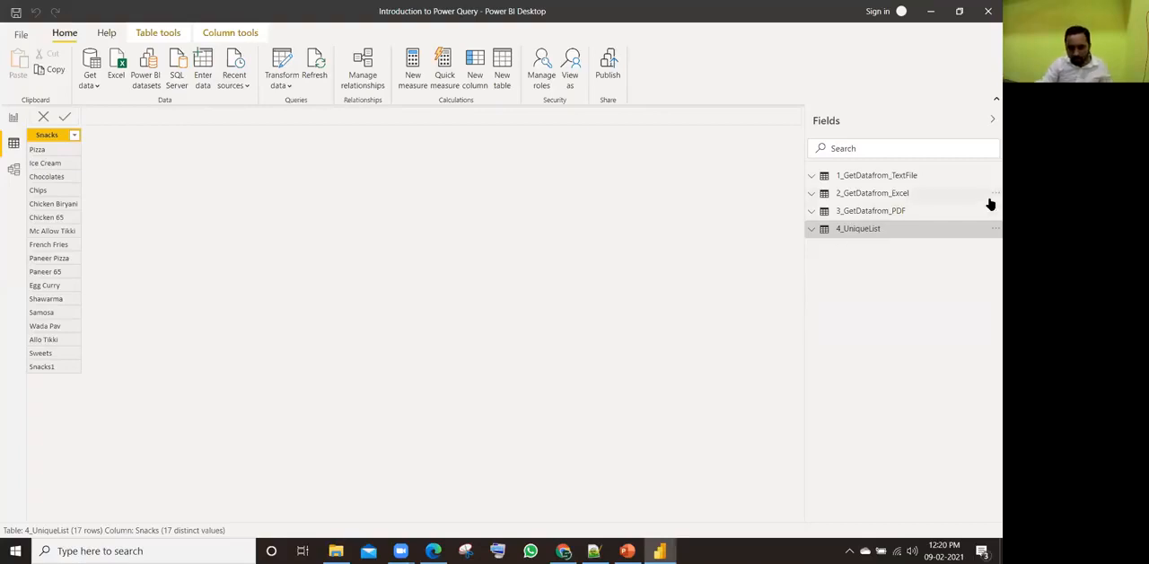
# Step: Open the 4_UniqueList query for editing and examine the full file path in its Source step formula
pyautogui.click(991, 230)
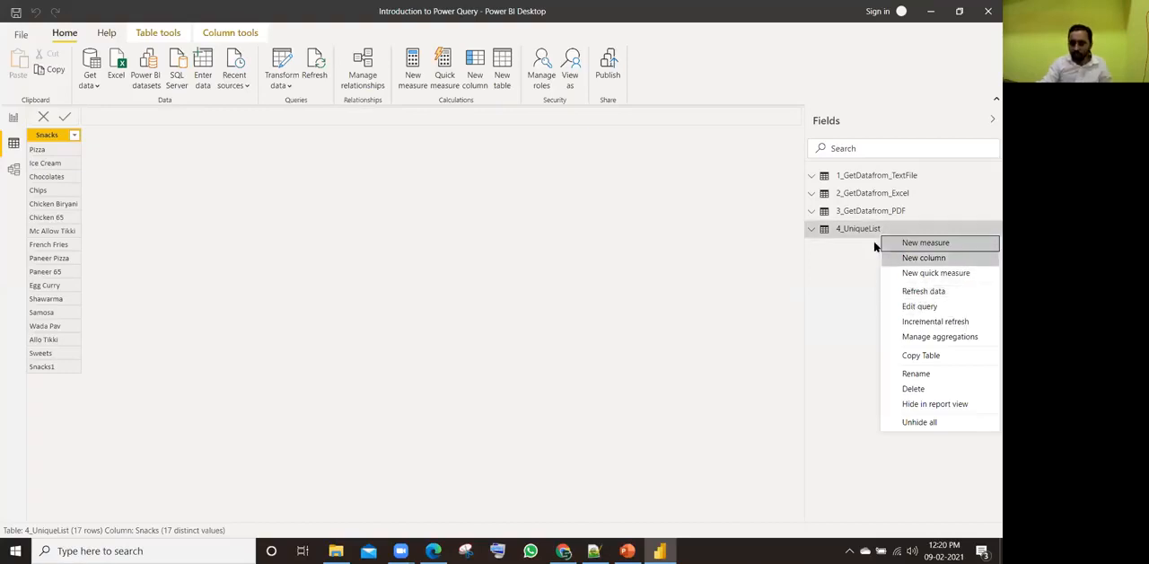
pyautogui.moveTo(867, 235)
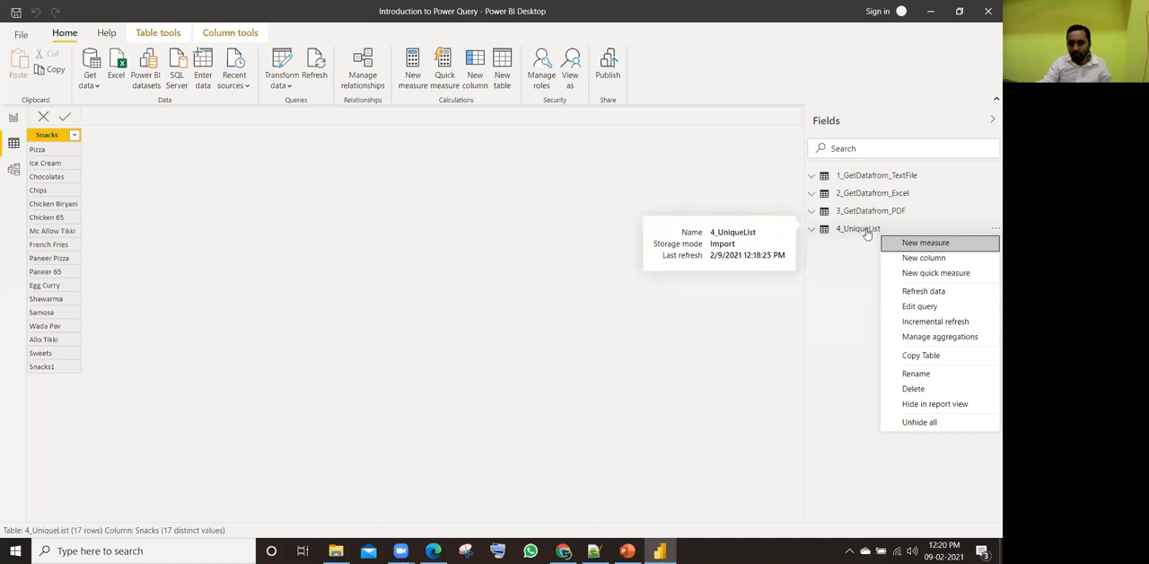
pyautogui.click(916, 307)
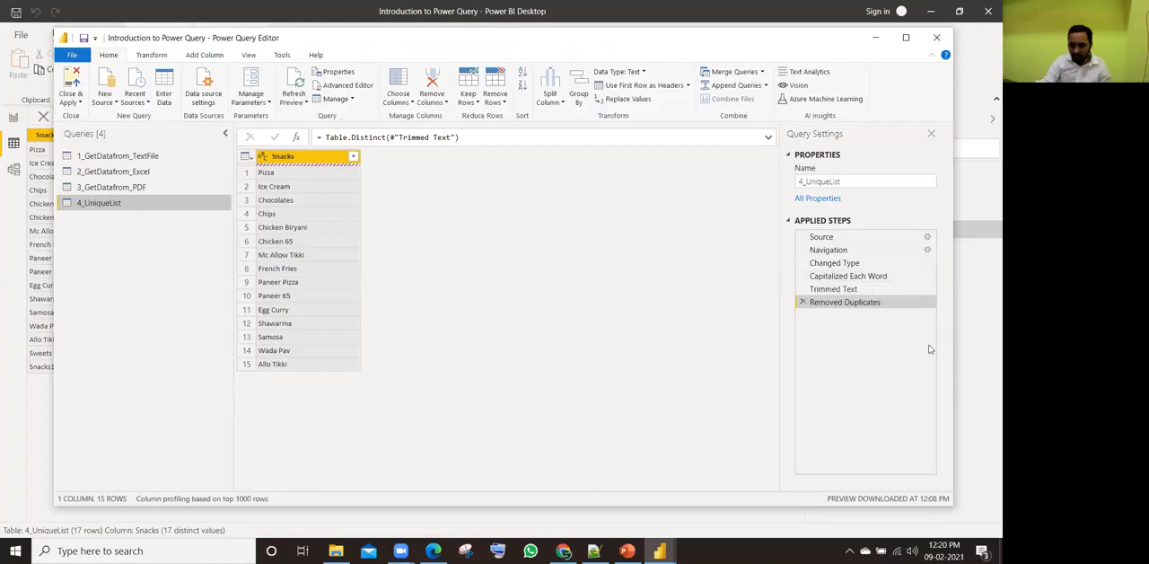
pyautogui.click(857, 238)
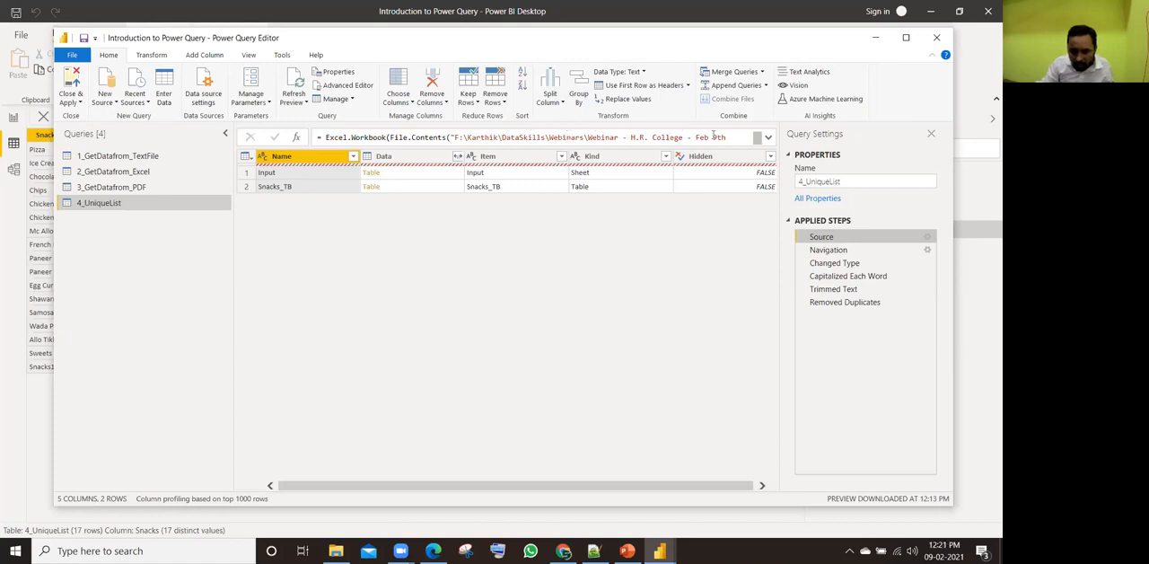
pyautogui.click(768, 137)
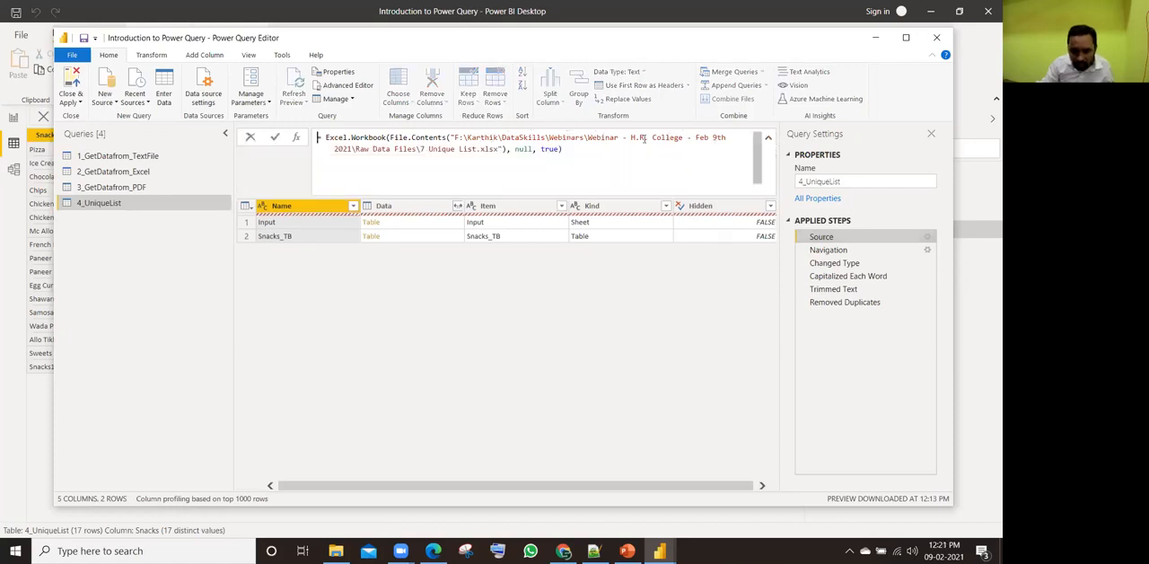
pyautogui.moveTo(463, 139); pyautogui.dragTo(499, 149)
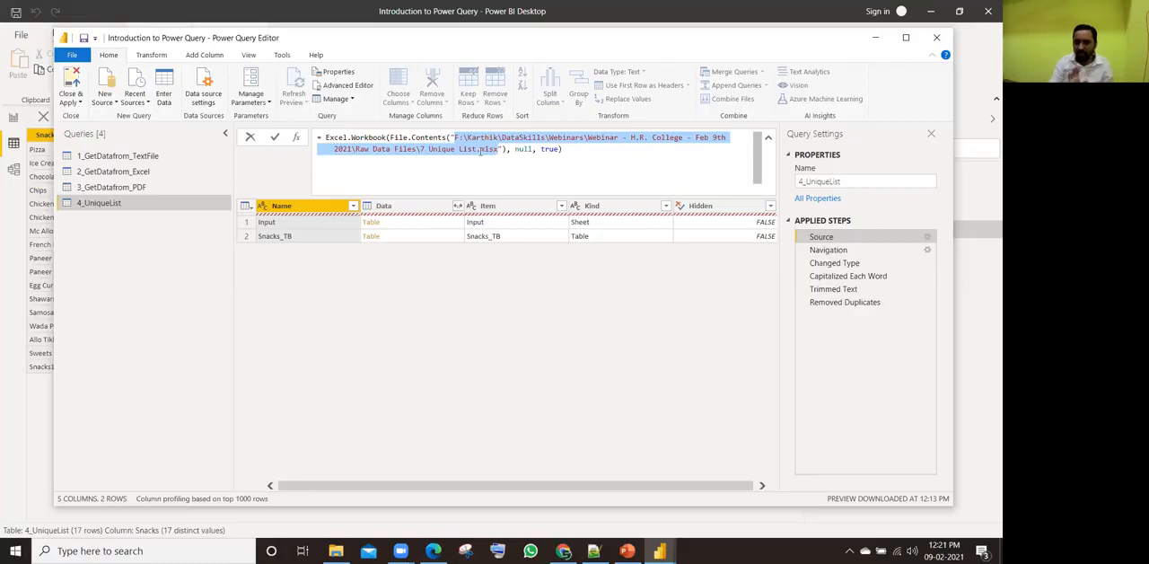
pyautogui.click(549, 298)
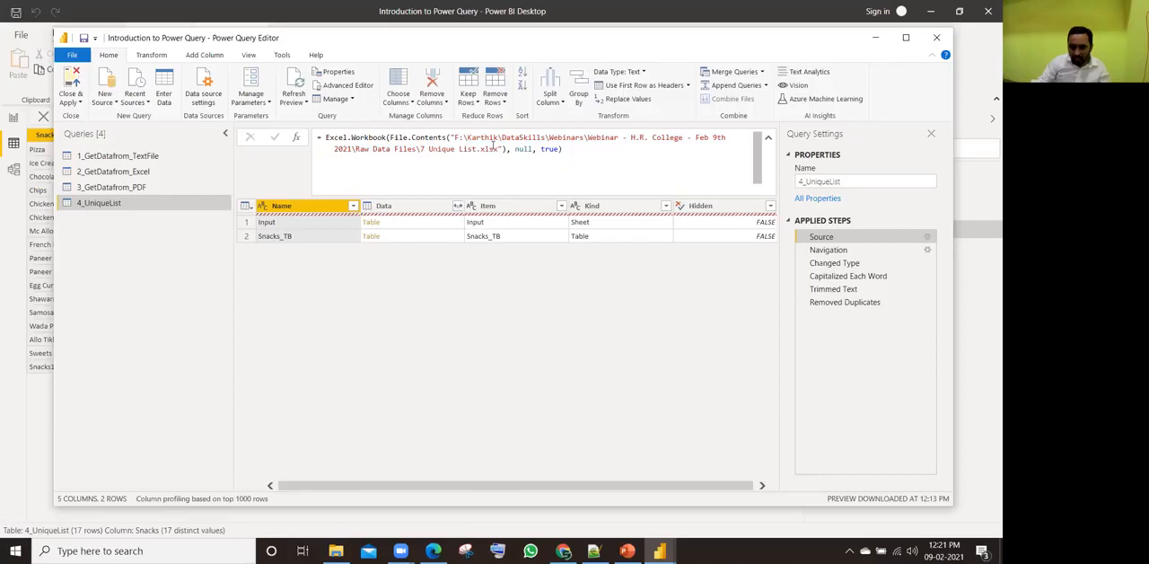
# Step: Change the Source step's file path to 7 Unique List.xlsx on the Desktop
pyautogui.click(928, 239)
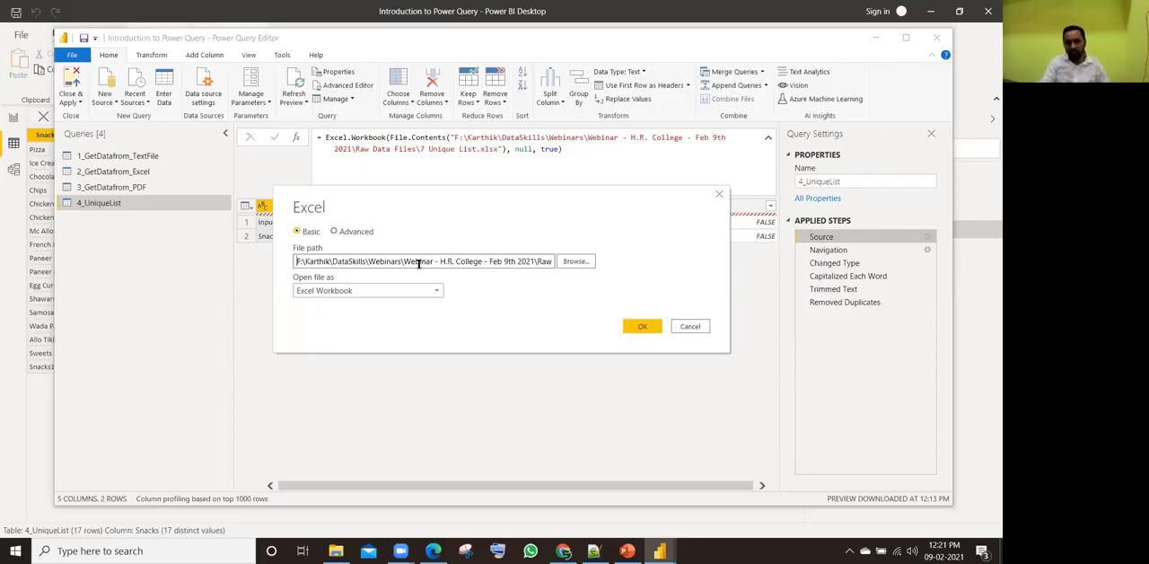
pyautogui.click(576, 262)
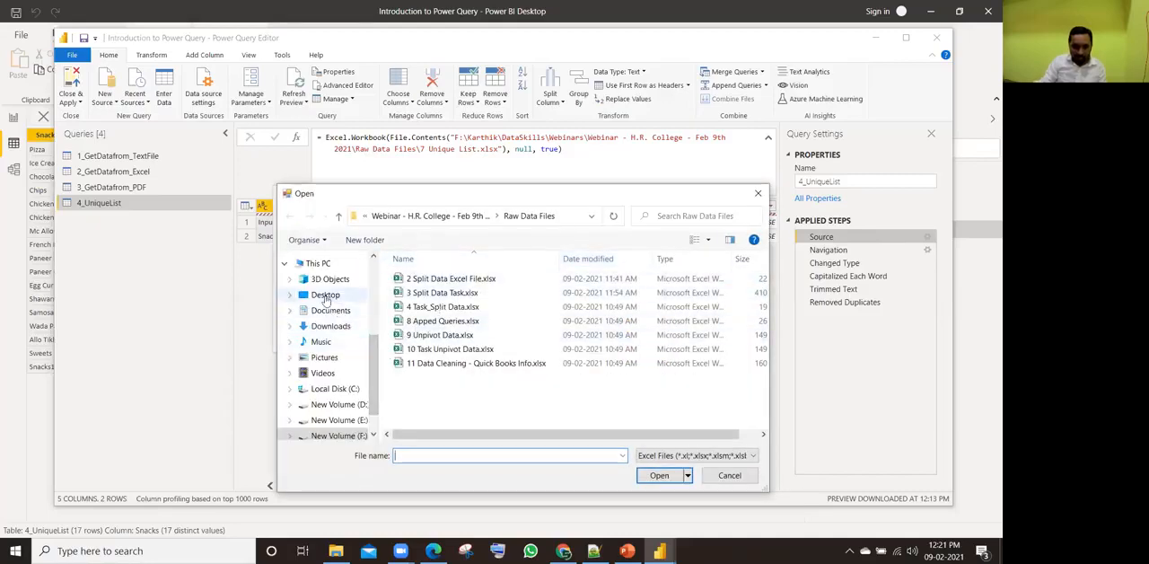
pyautogui.click(325, 295)
pyautogui.moveTo(763, 285); pyautogui.dragTo(762, 349)
pyautogui.click(445, 338)
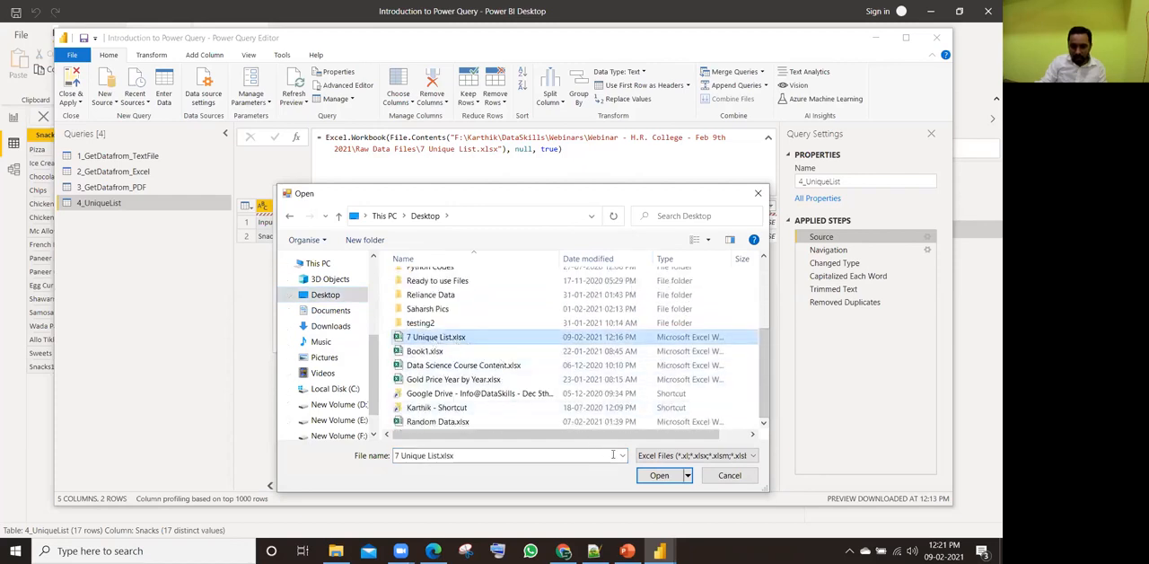
pyautogui.click(651, 472)
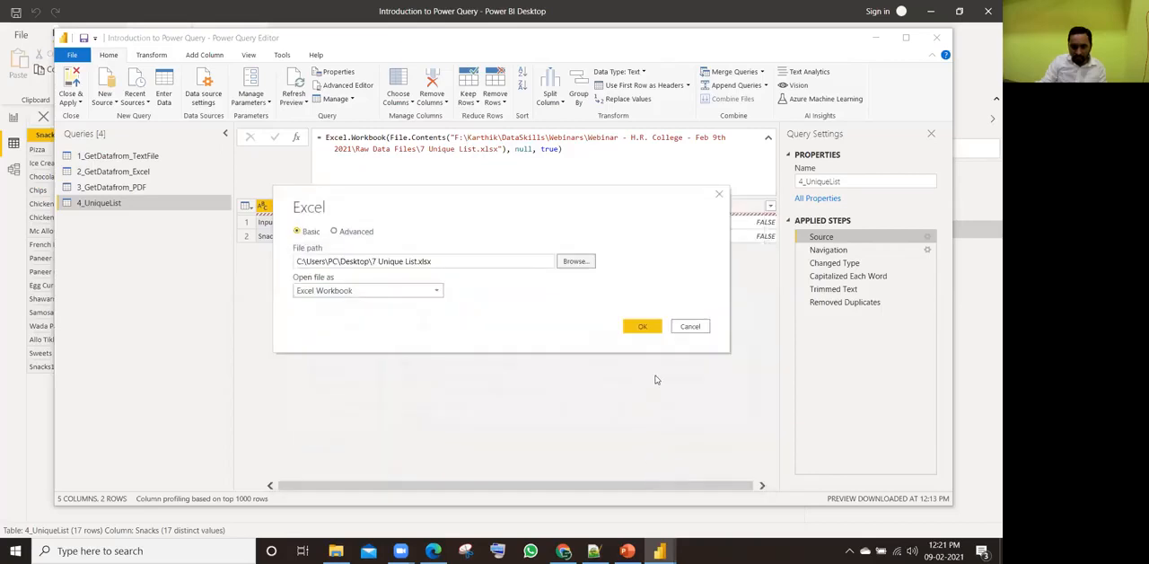
pyautogui.click(648, 326)
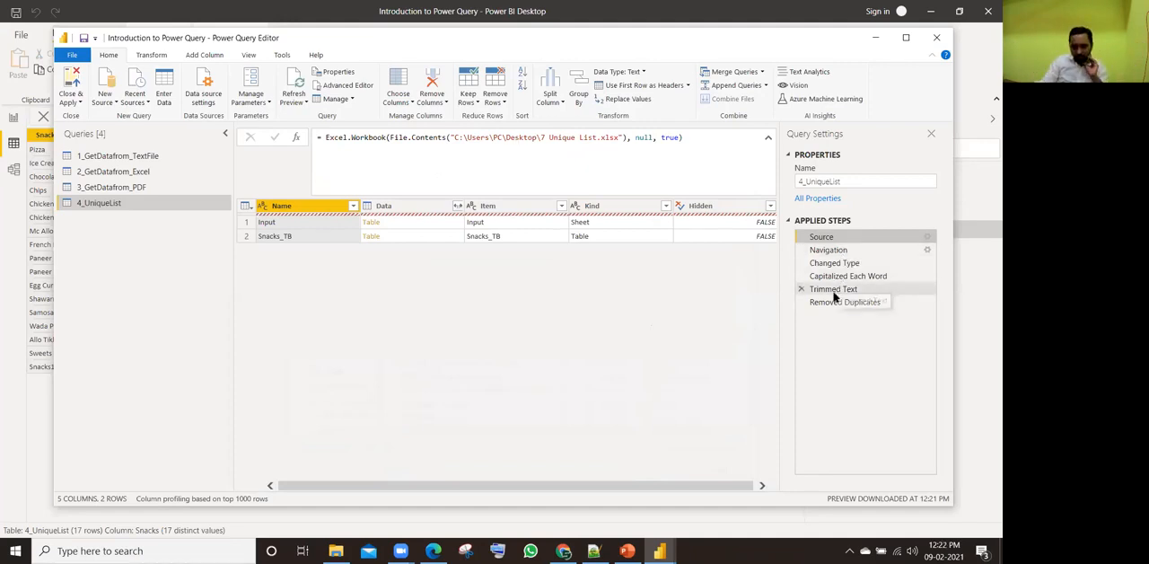
# Step: Review the applied steps from Navigation to Removed Duplicates, then close the Power Query Editor and apply the changes
pyautogui.click(865, 250)
pyautogui.click(849, 262)
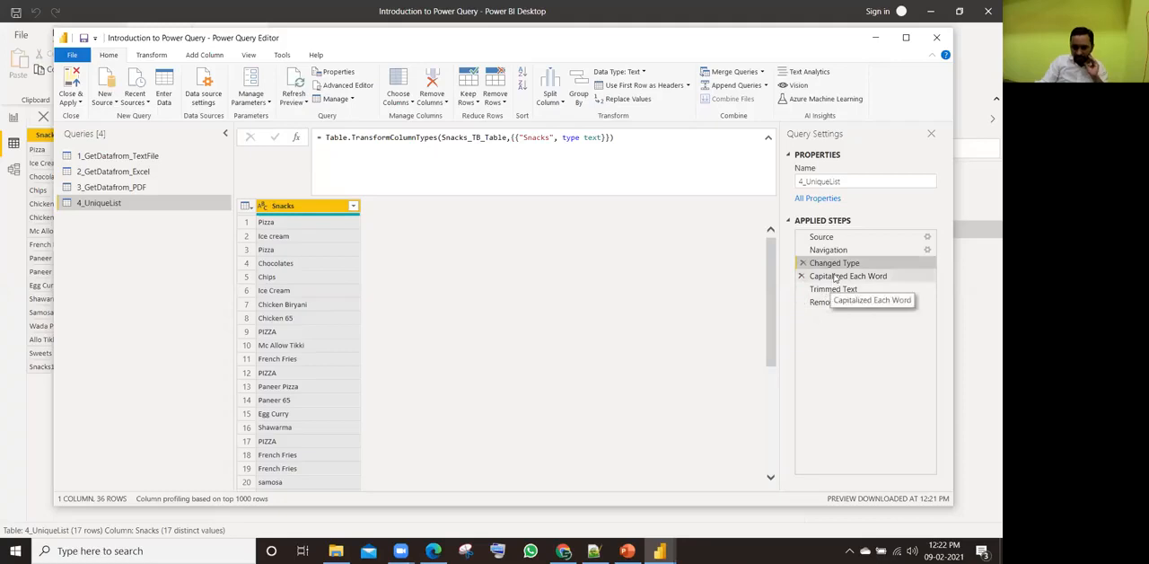
pyautogui.click(835, 277)
pyautogui.click(831, 290)
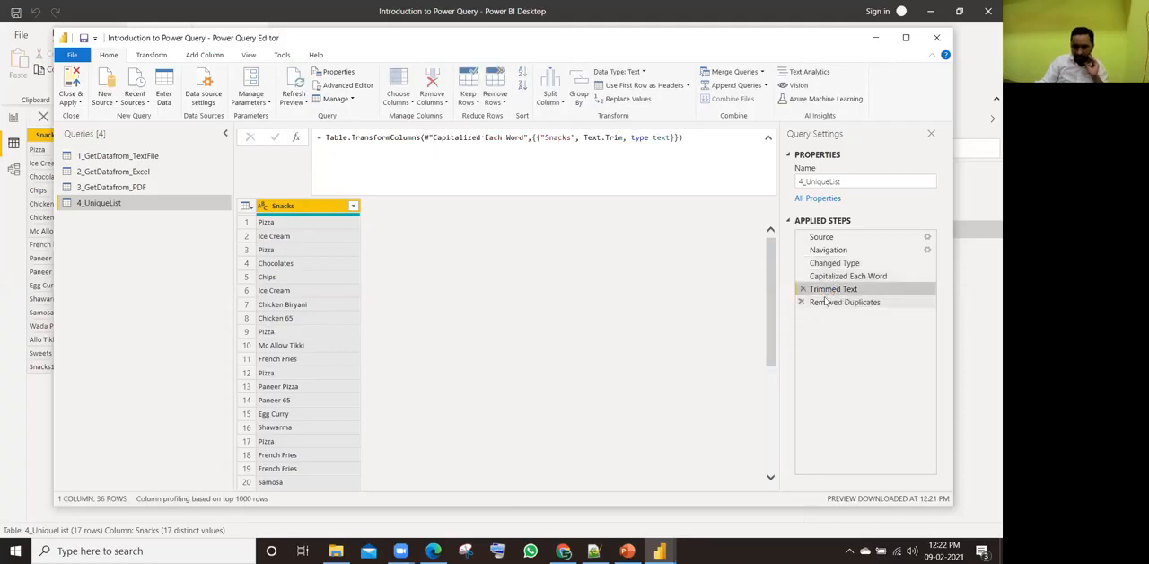
pyautogui.click(830, 303)
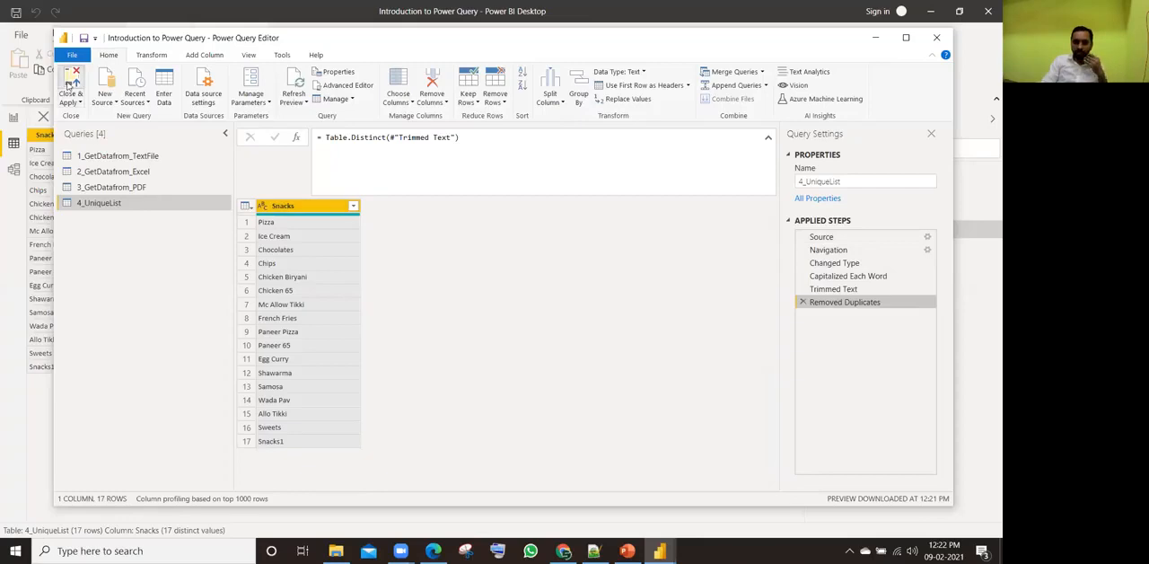
pyautogui.click(70, 86)
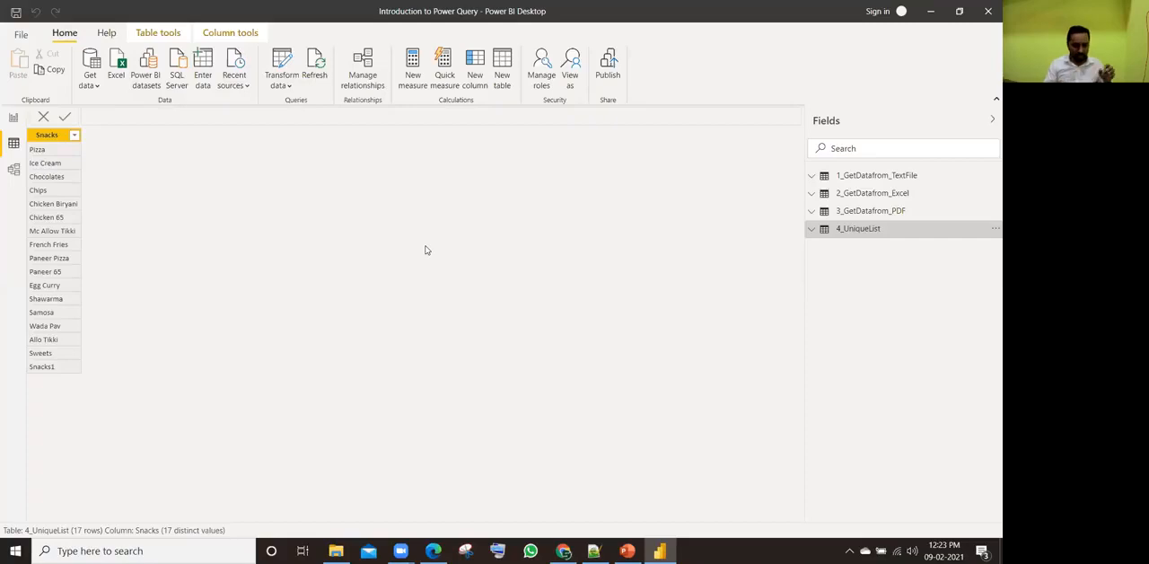
pyautogui.hotkey('alt', 'Tab')
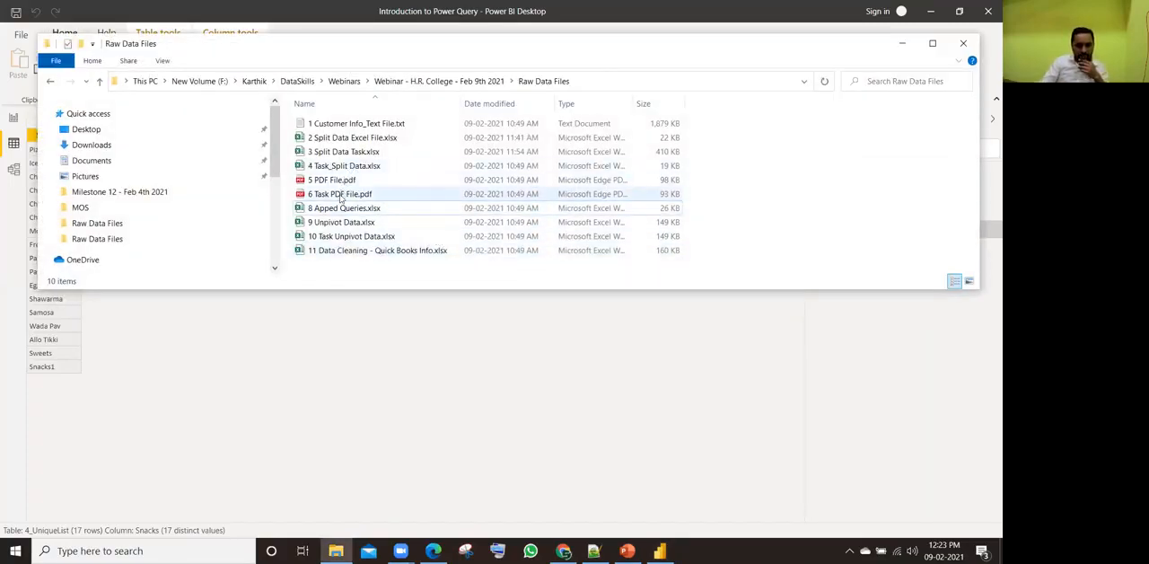
pyautogui.click(341, 206)
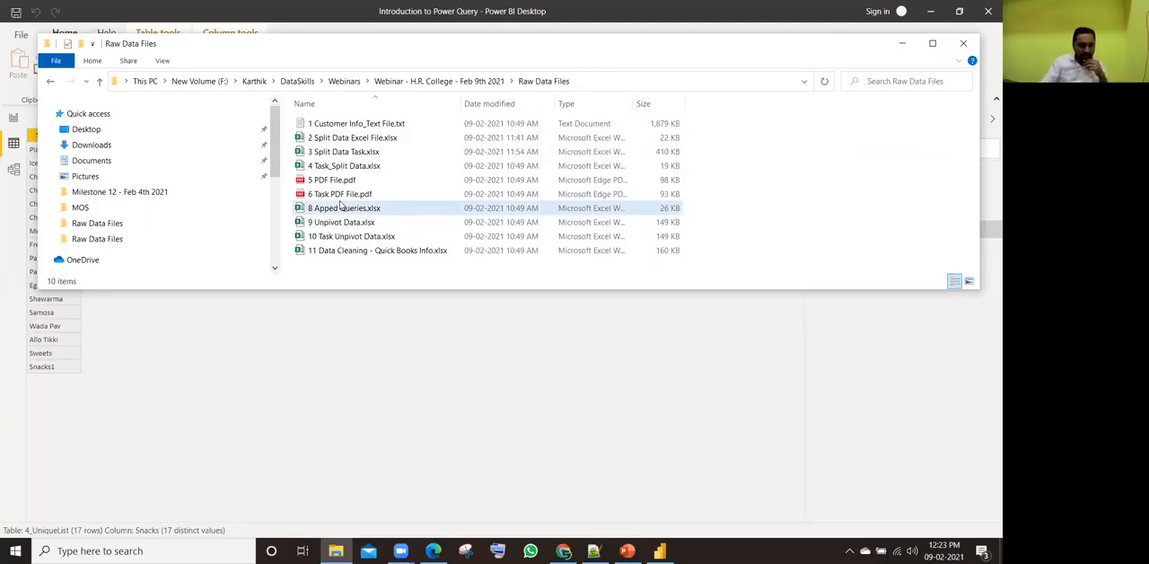
pyautogui.click(354, 168)
pyautogui.click(354, 168)
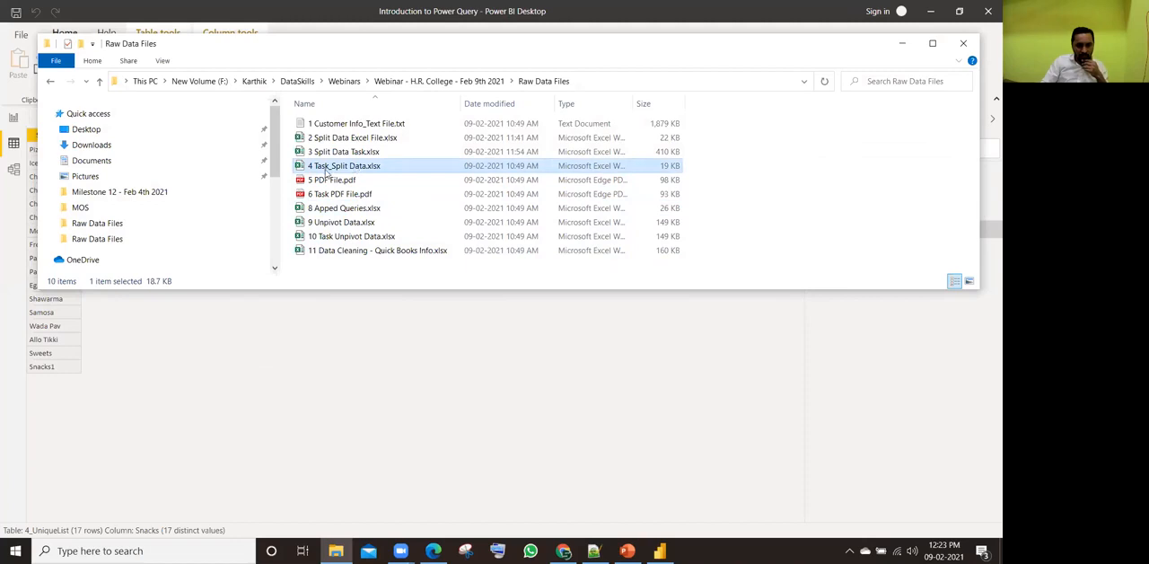
pyautogui.click(337, 152)
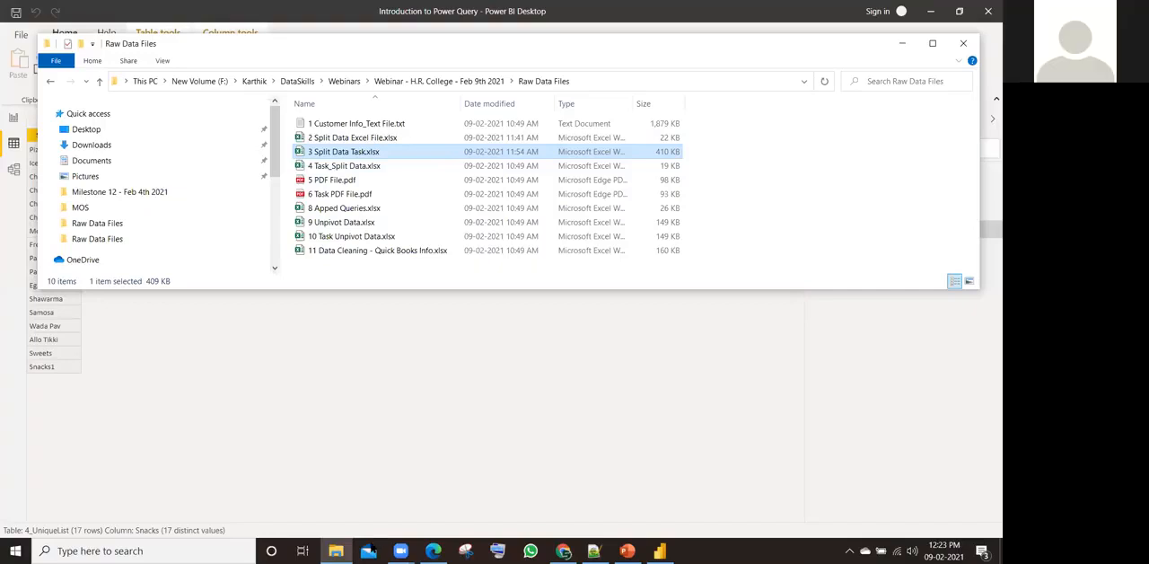
pyautogui.click(370, 549)
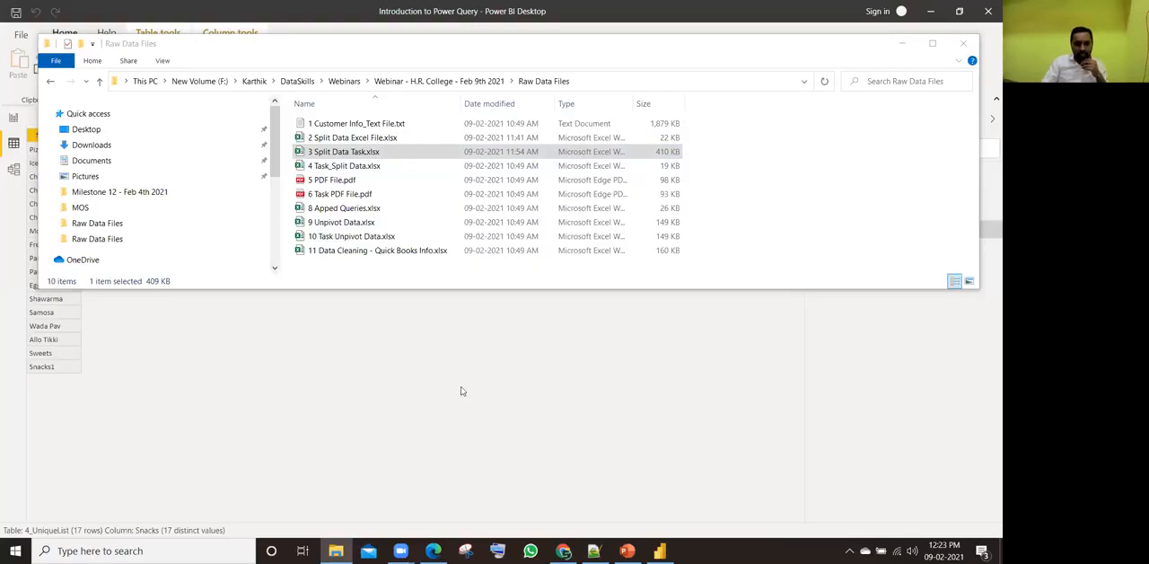
pyautogui.click(900, 51)
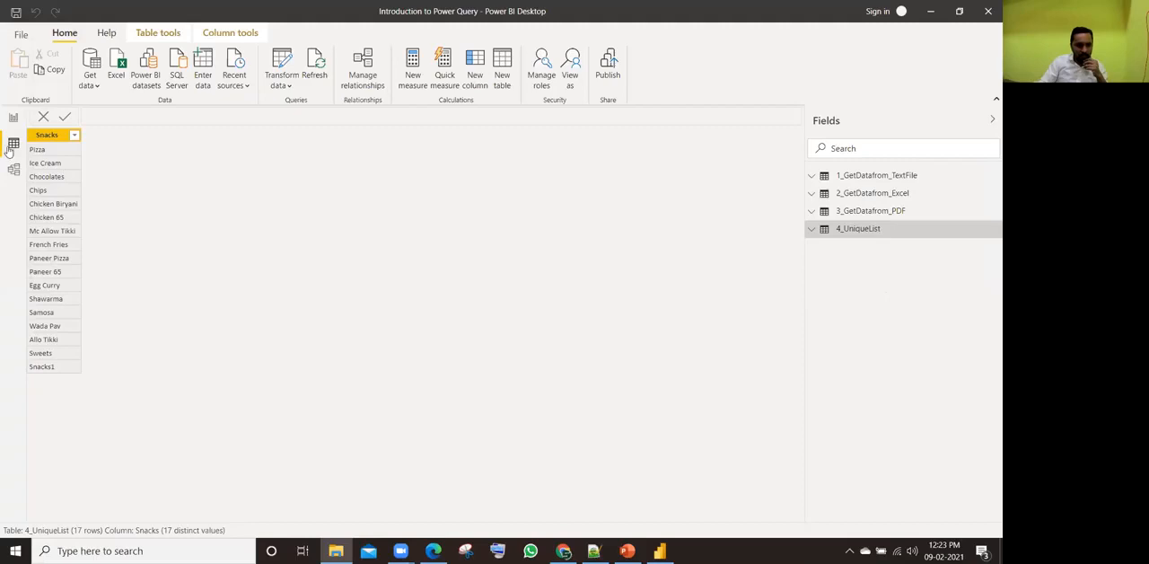
# Step: Open the 4_UniqueList query for editing again, view the Source step's file path settings, and cancel the dialog
pyautogui.click(991, 229)
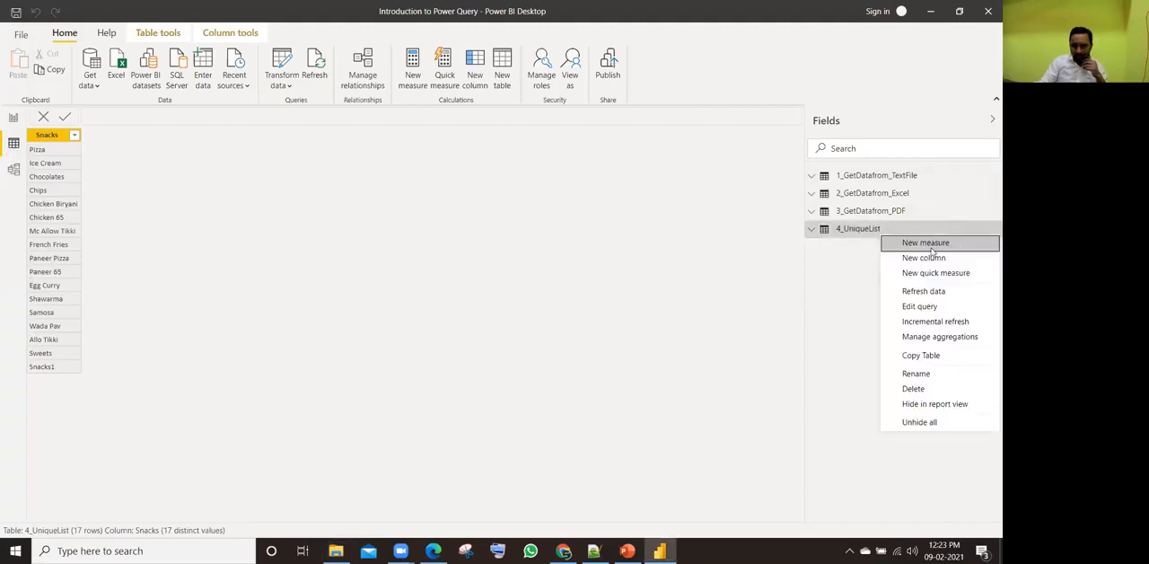
pyautogui.click(930, 306)
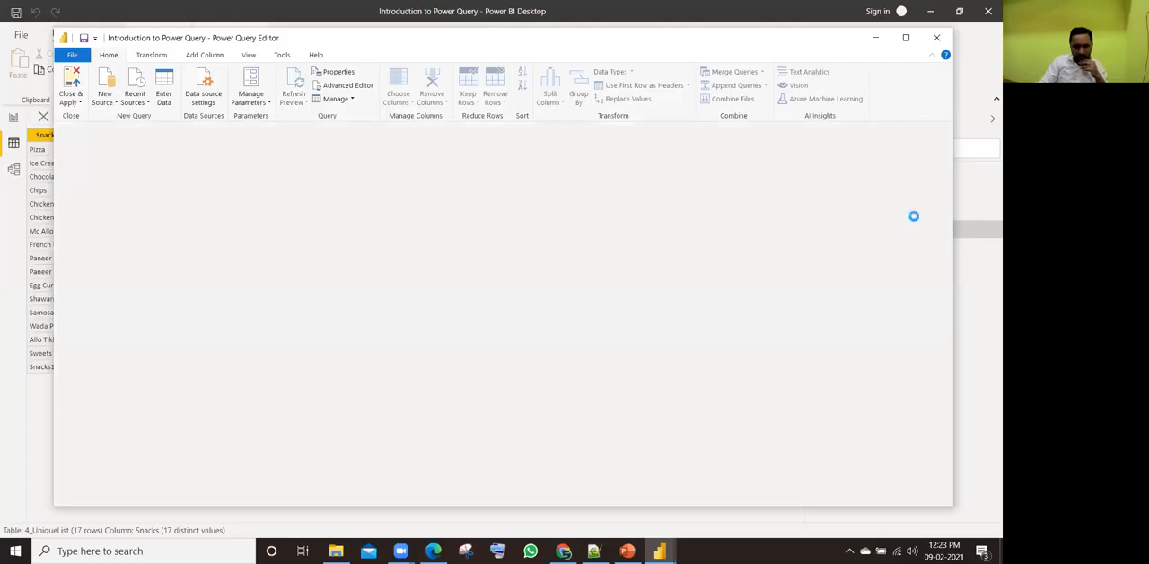
pyautogui.click(928, 237)
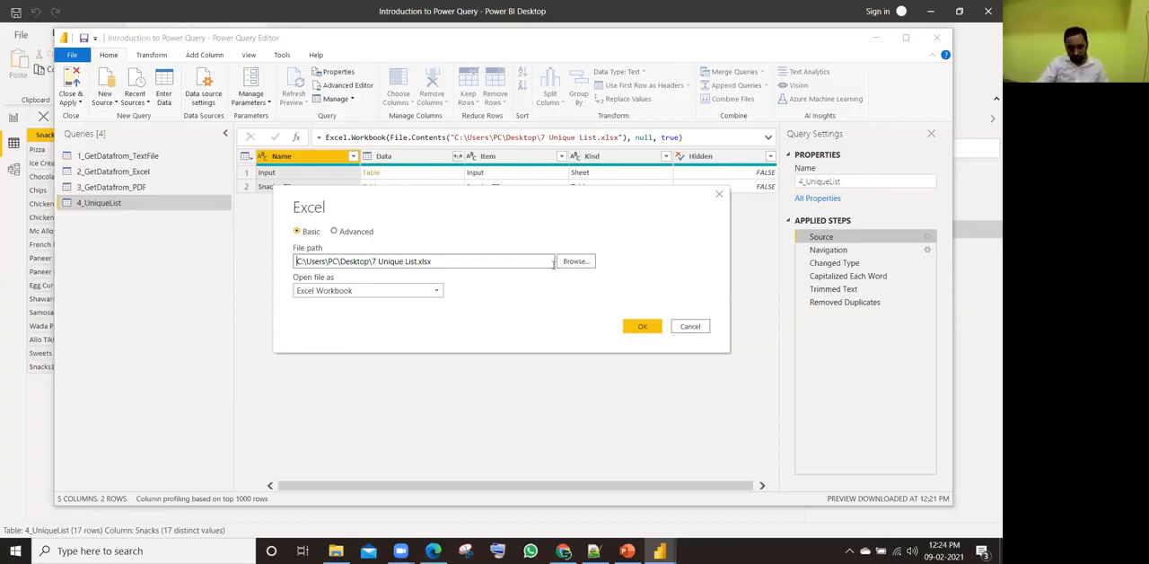
pyautogui.click(689, 327)
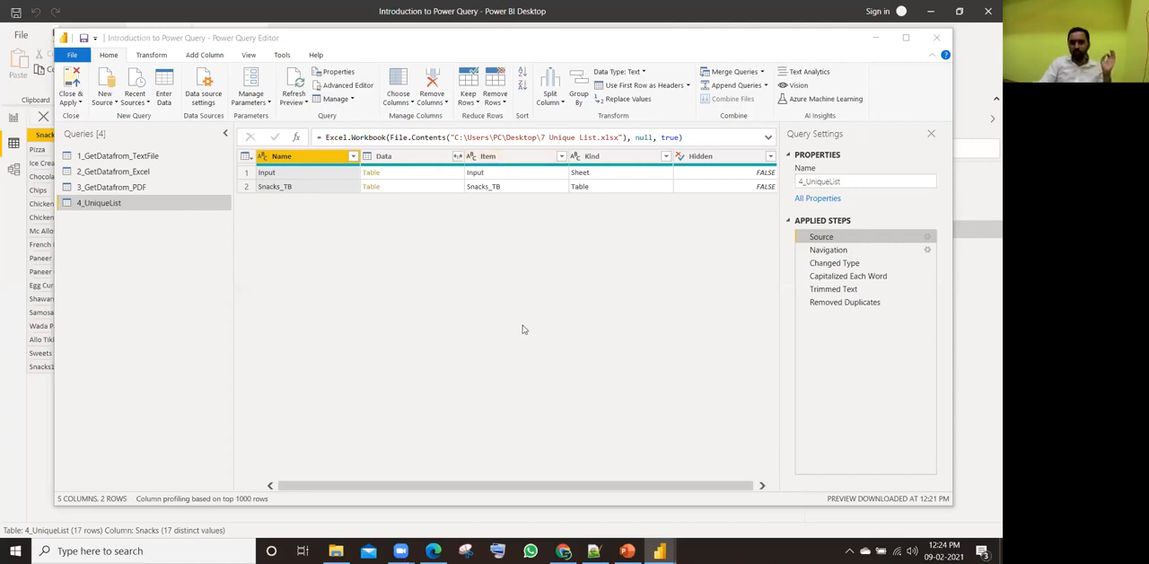
pyautogui.click(928, 237)
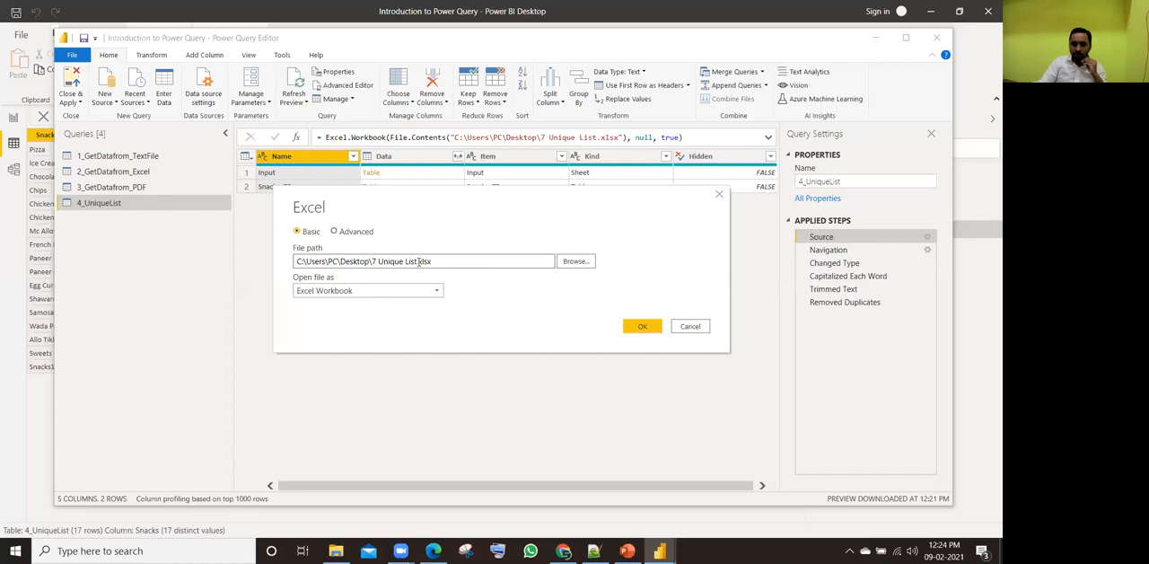
pyautogui.click(417, 260)
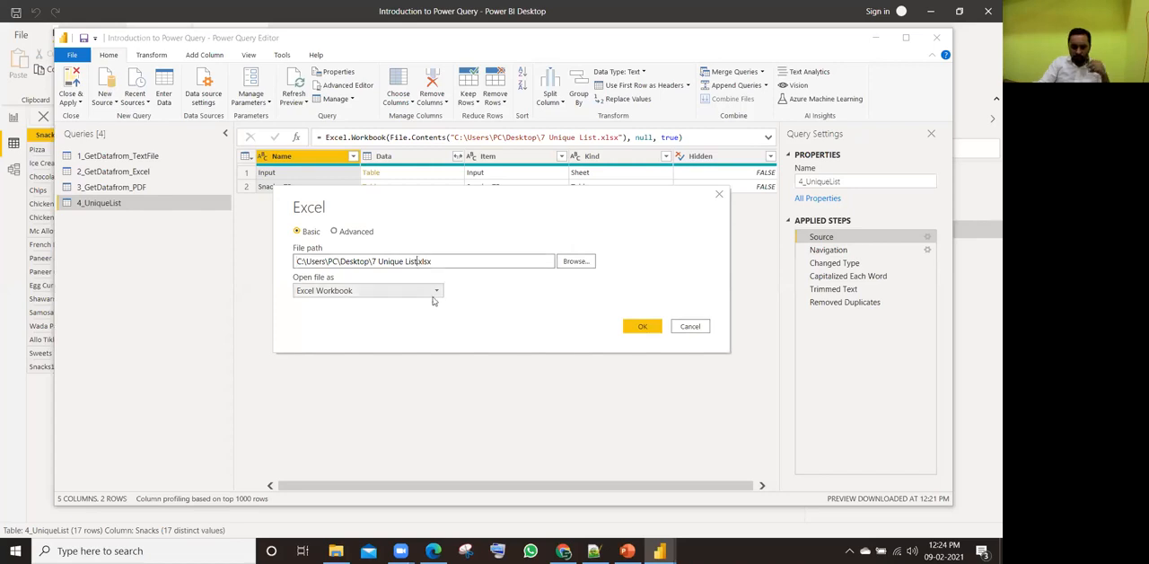
pyautogui.write('2')
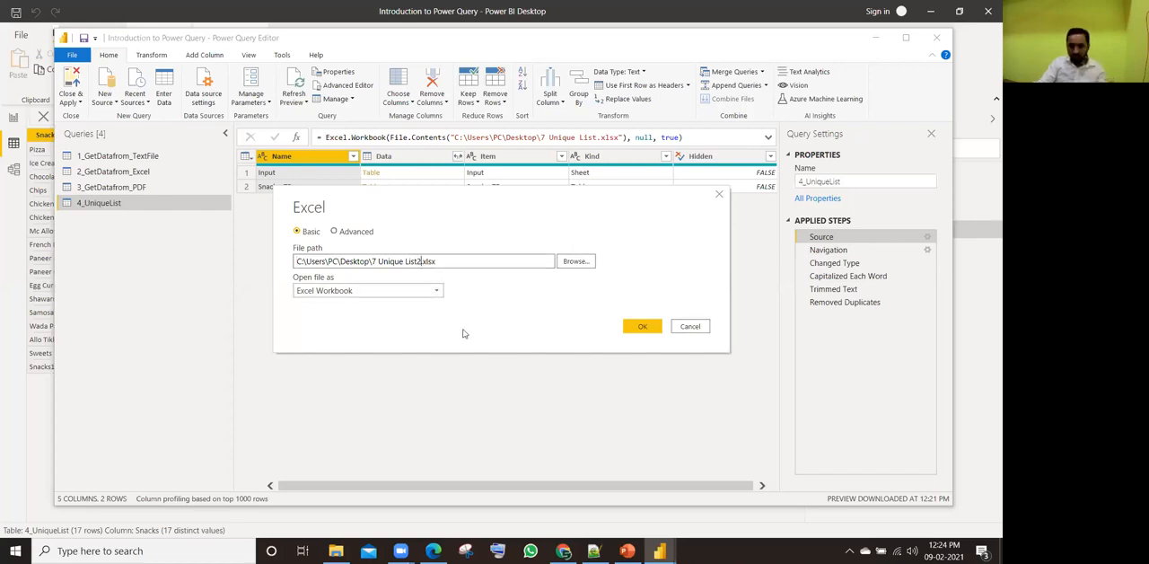
pyautogui.press('BackSpace')
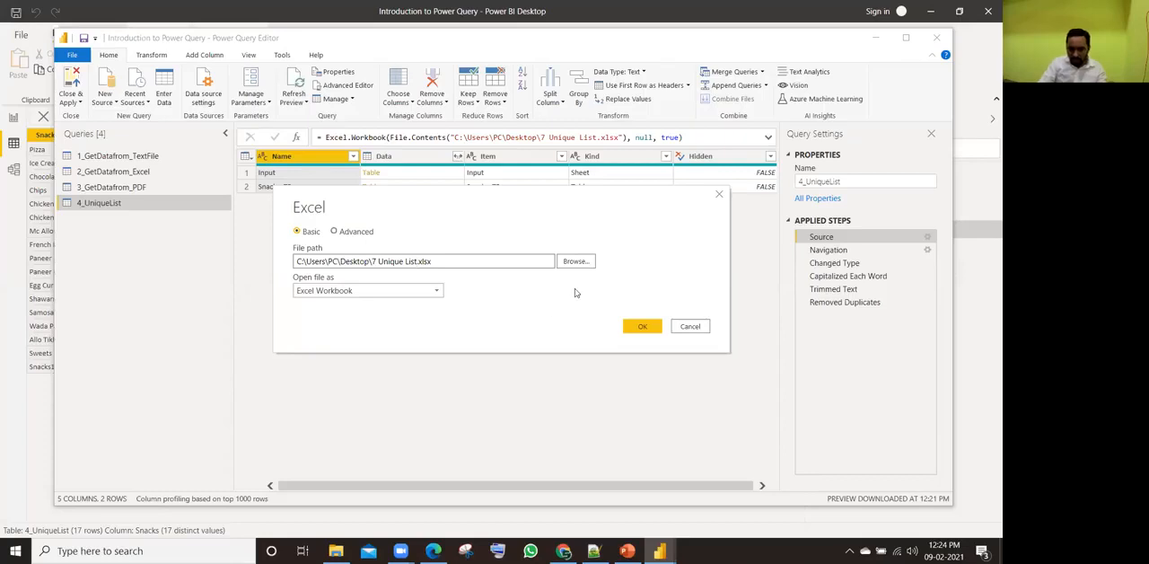
pyautogui.click(574, 262)
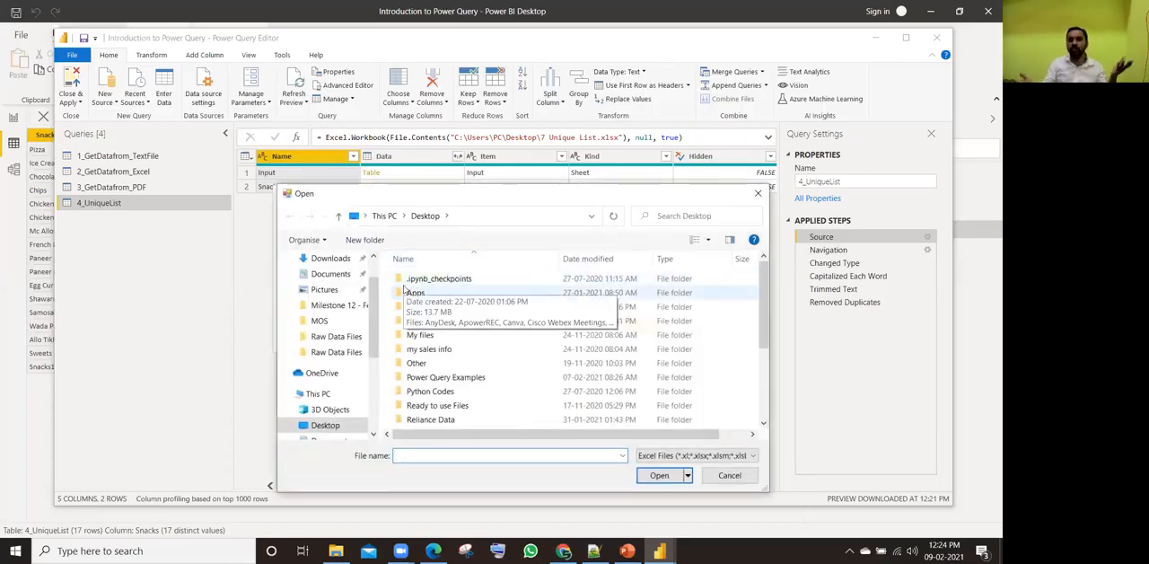
pyautogui.click(729, 475)
pyautogui.click(687, 328)
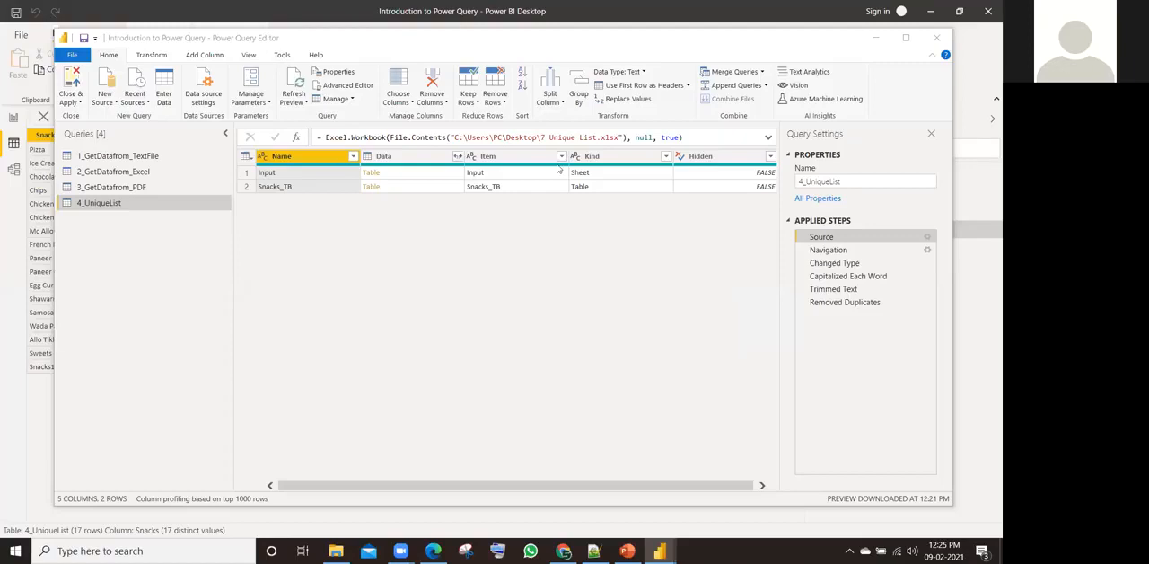
# Step: Close the Power Query Editor with changes applied, and display the 1_GetDatafrom_TextFile table with its field list collapsed
pyautogui.moveTo(557, 168)
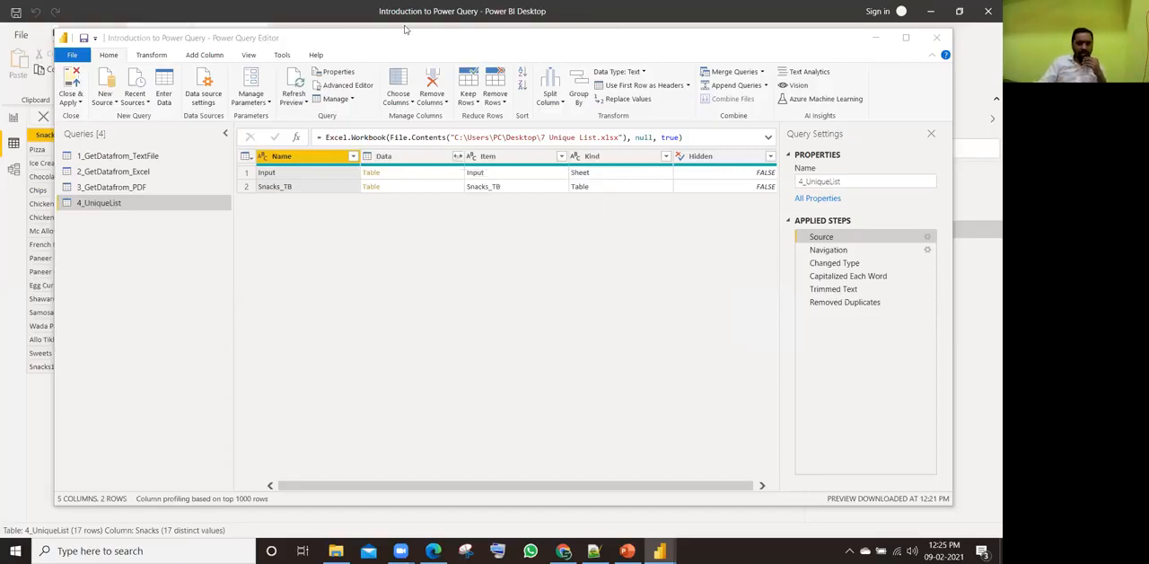
pyautogui.click(72, 81)
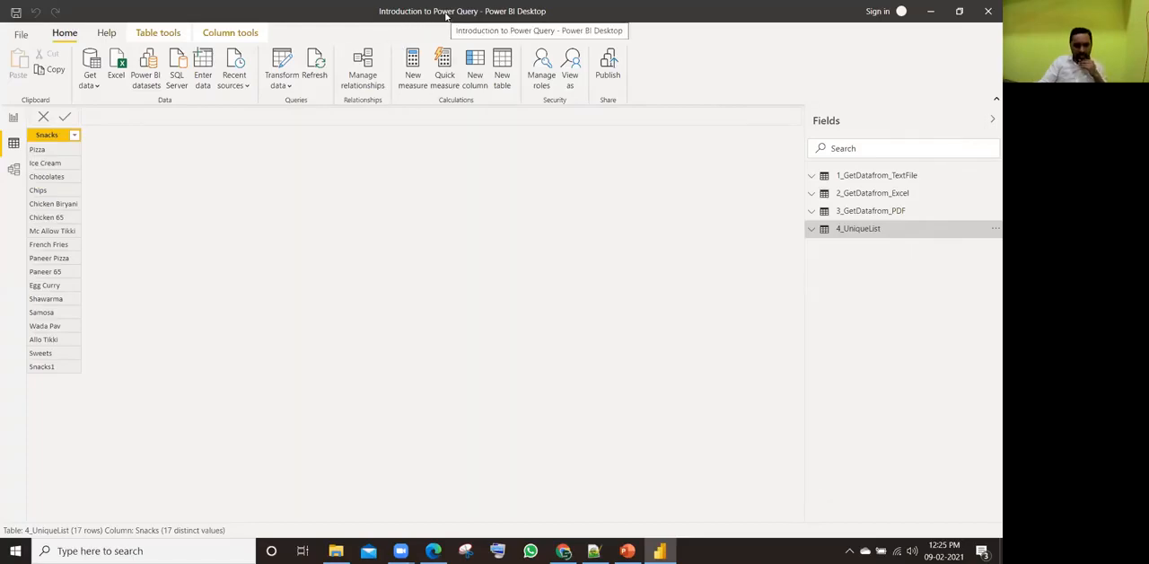
pyautogui.click(857, 178)
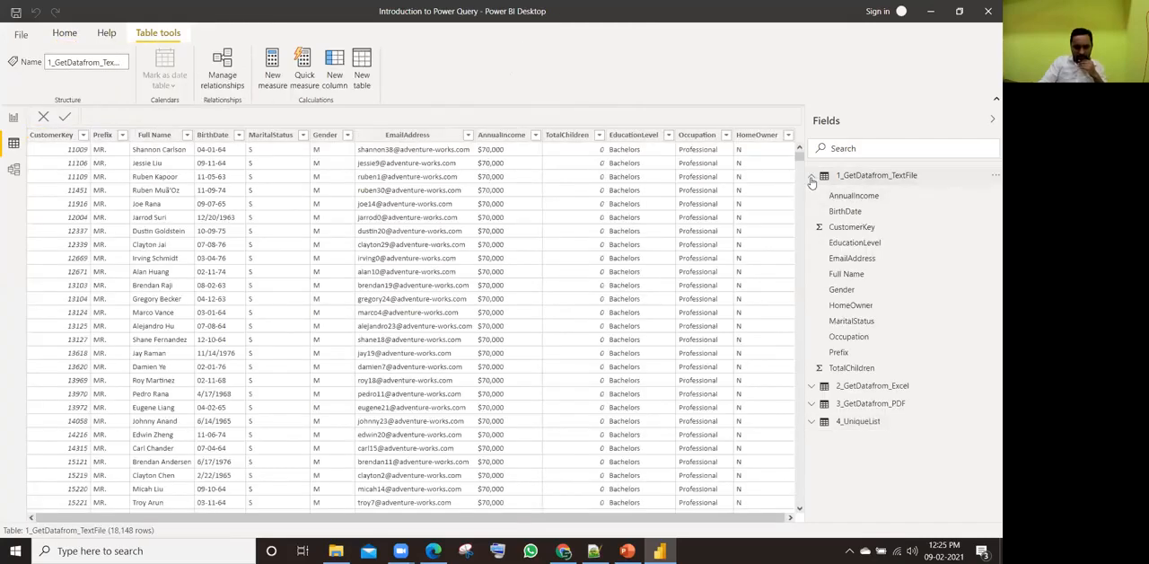
pyautogui.click(811, 177)
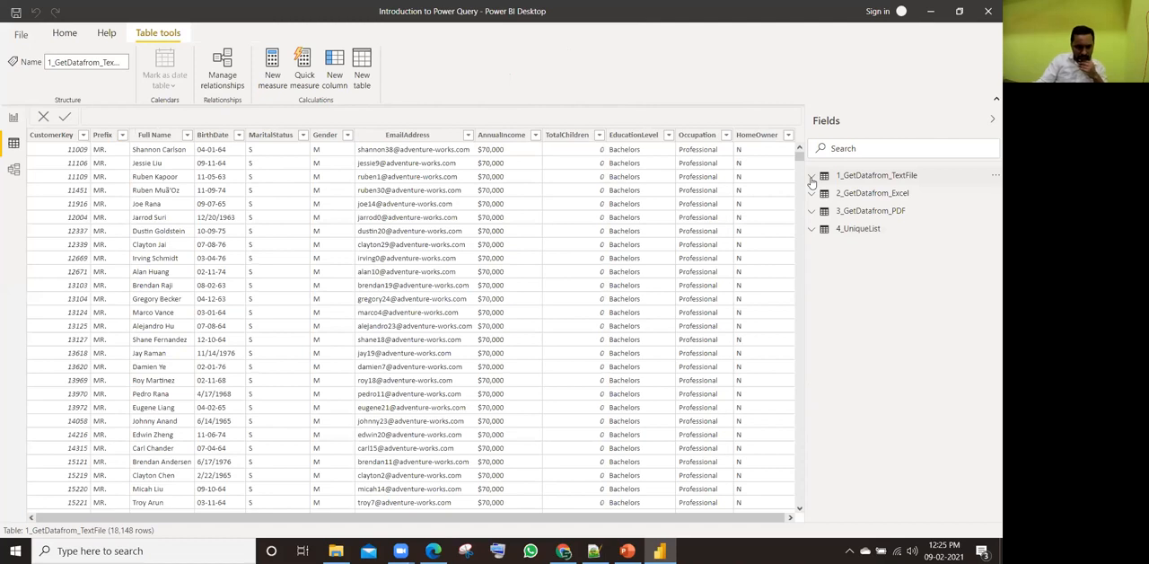
pyautogui.click(68, 35)
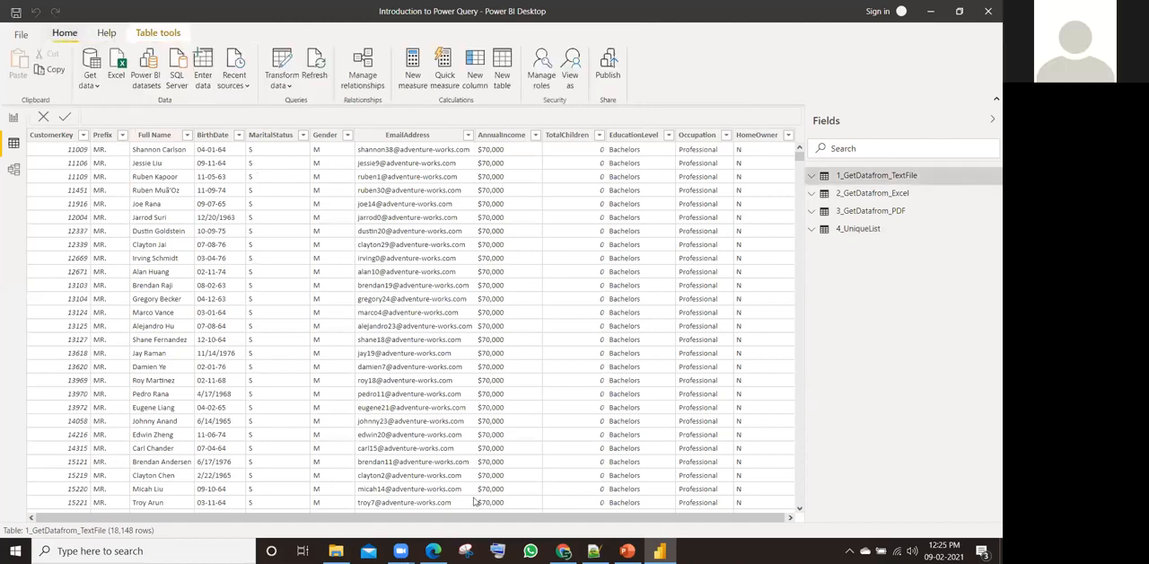
# Step: Switch to File Explorer and open 8 Apped Queries.xlsx from the Raw Data Files folder in Excel, enabling editing and external content
pyautogui.hotkey('alt', 'Tab')
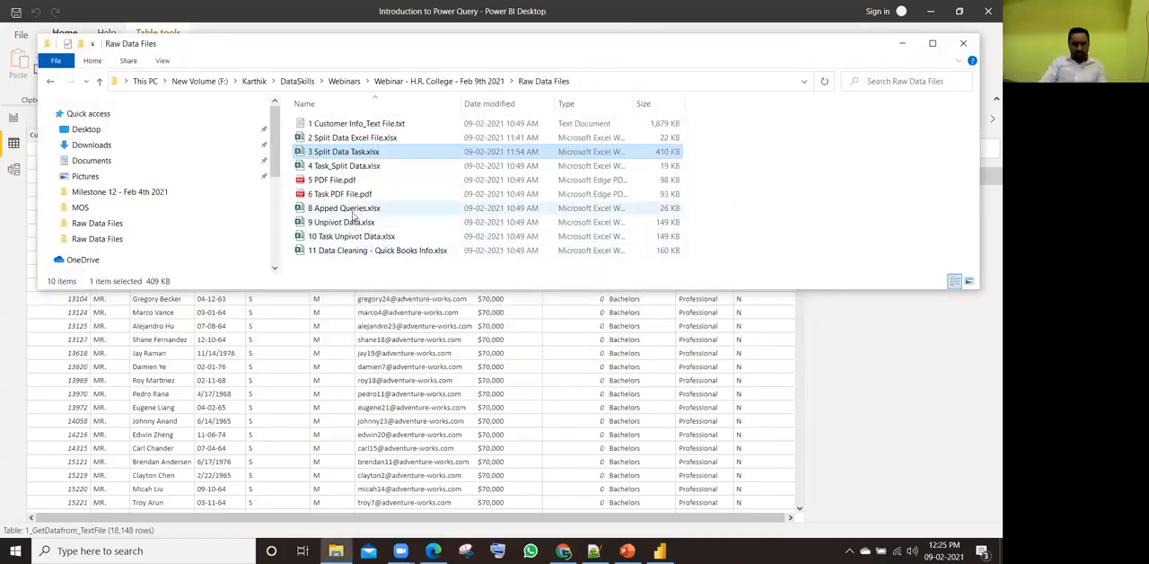
pyautogui.click(357, 208)
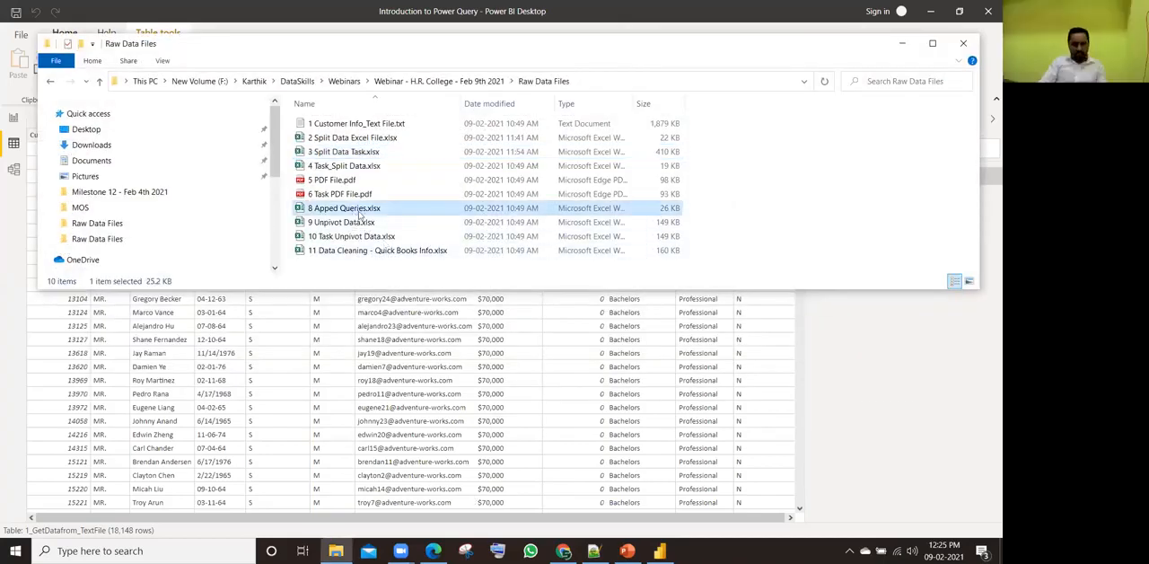
pyautogui.click(378, 195)
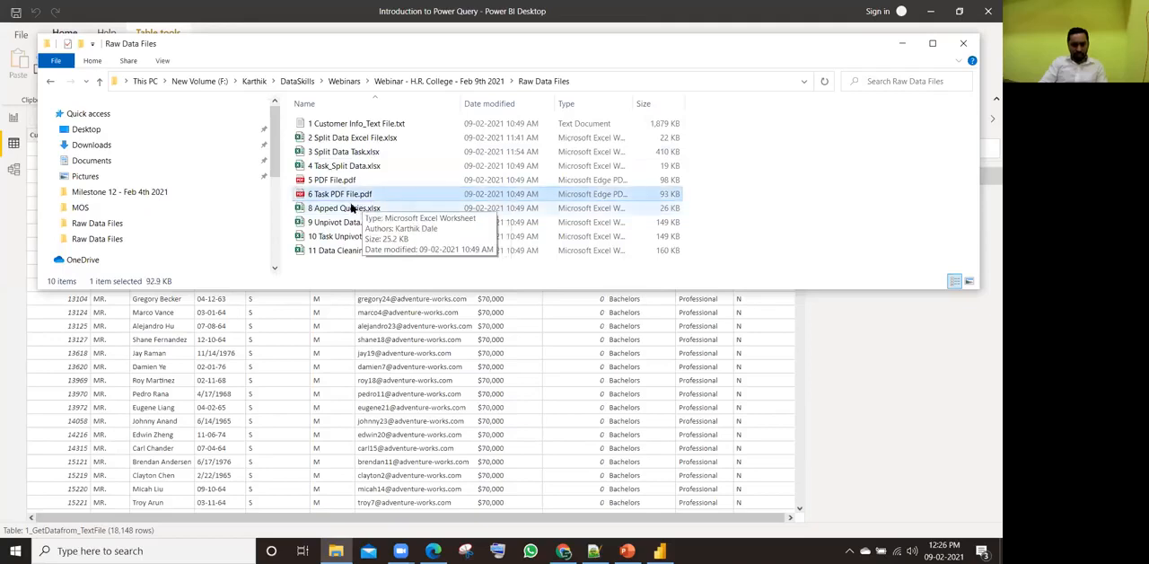
pyautogui.click(347, 209)
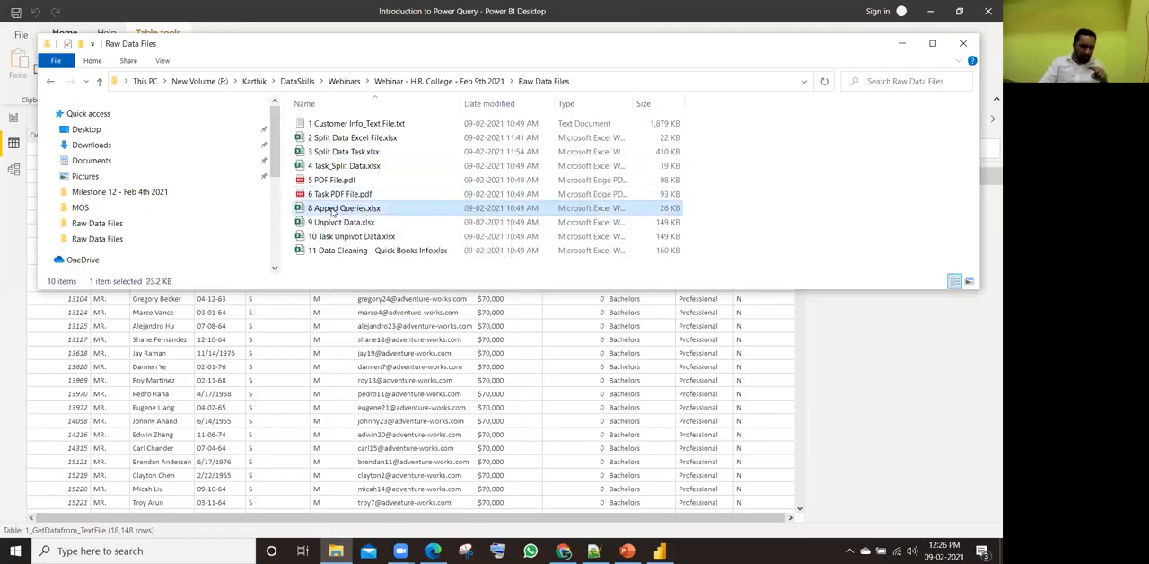
pyautogui.doubleClick(333, 211)
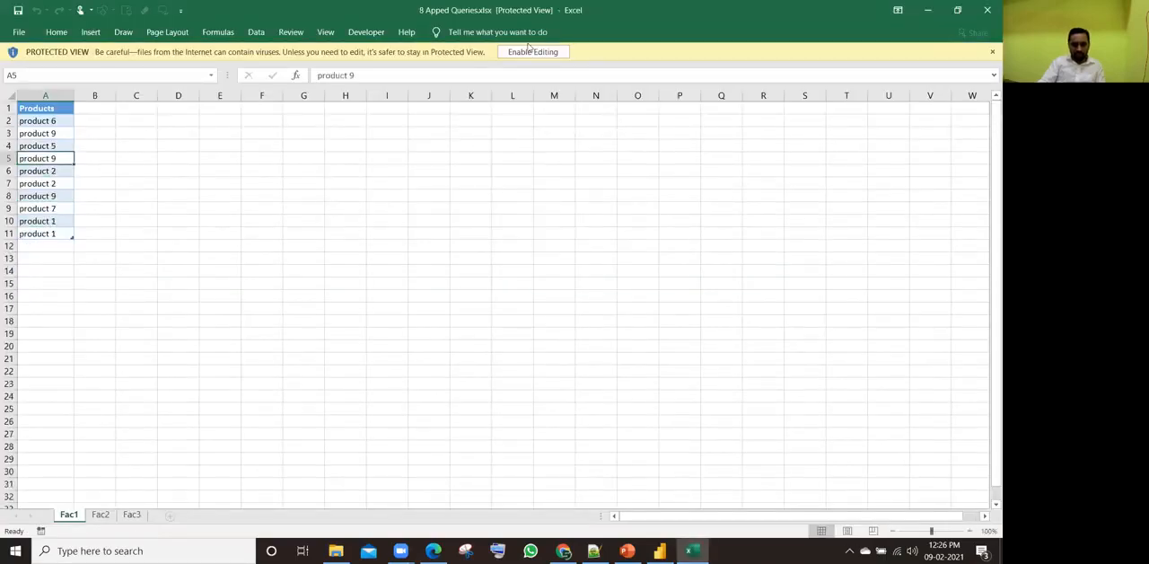
pyautogui.click(532, 52)
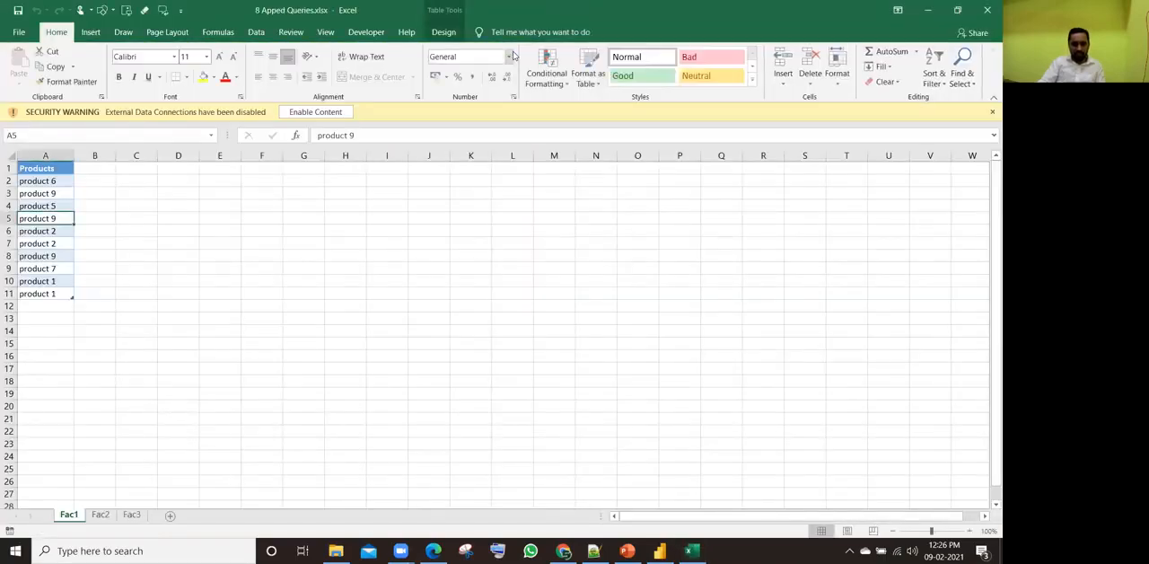
pyautogui.click(306, 112)
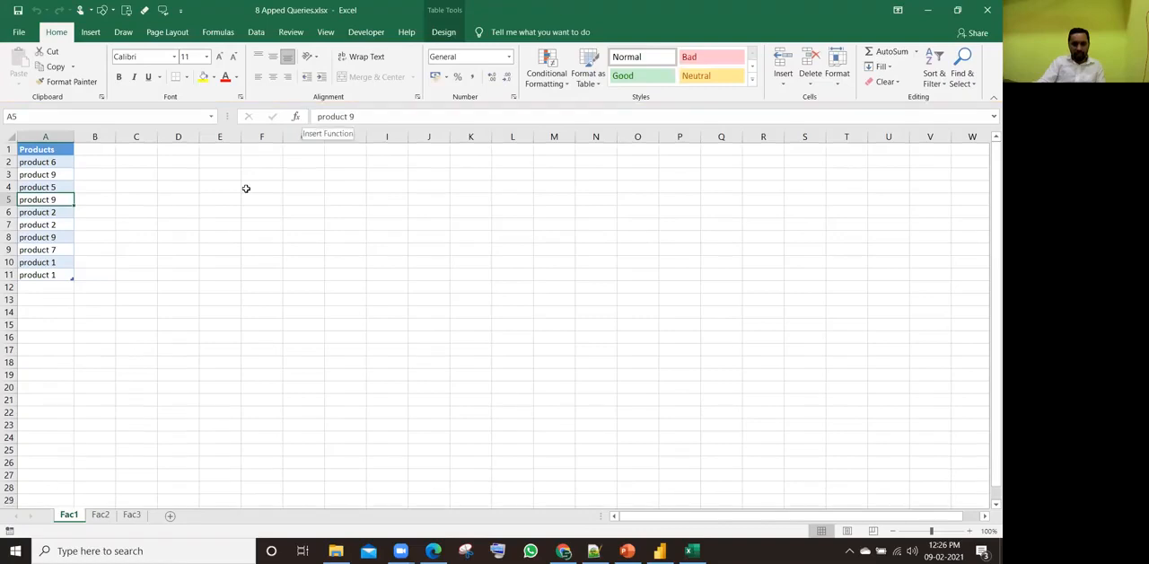
# Step: Look through the Products tables on the Fac1, Fac2 and Fac3 sheets
pyautogui.click(100, 515)
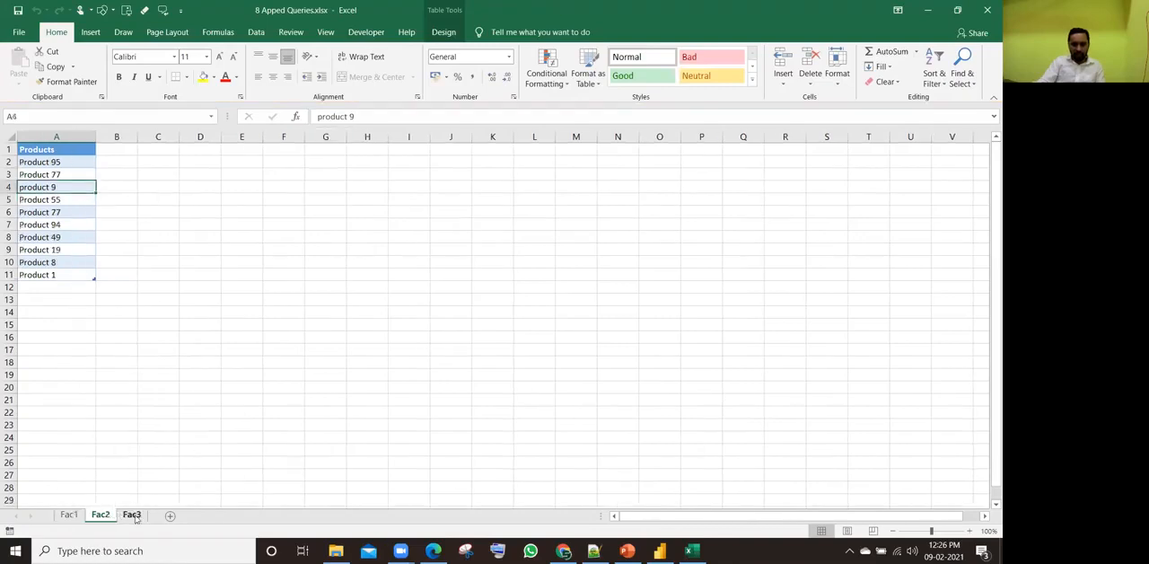
pyautogui.click(132, 515)
pyautogui.click(54, 210)
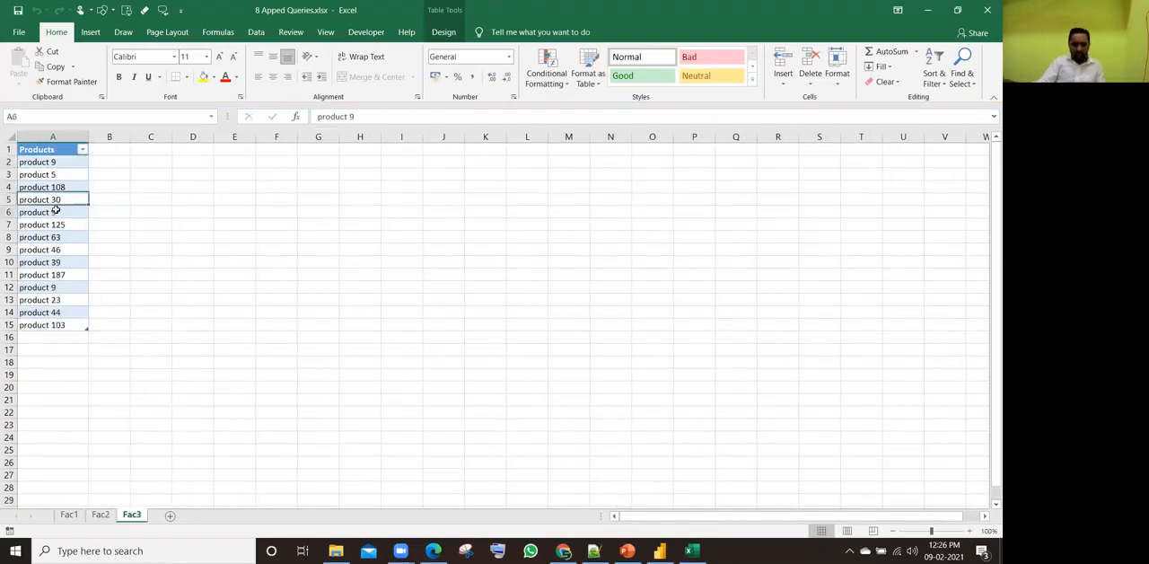
pyautogui.click(68, 515)
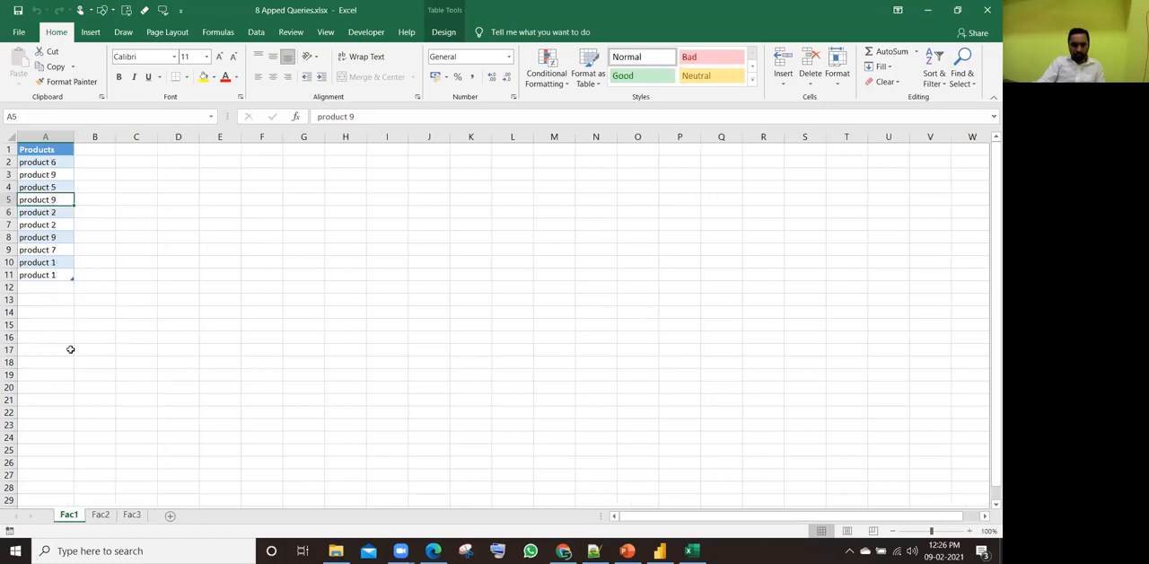
pyautogui.click(99, 515)
pyautogui.click(132, 515)
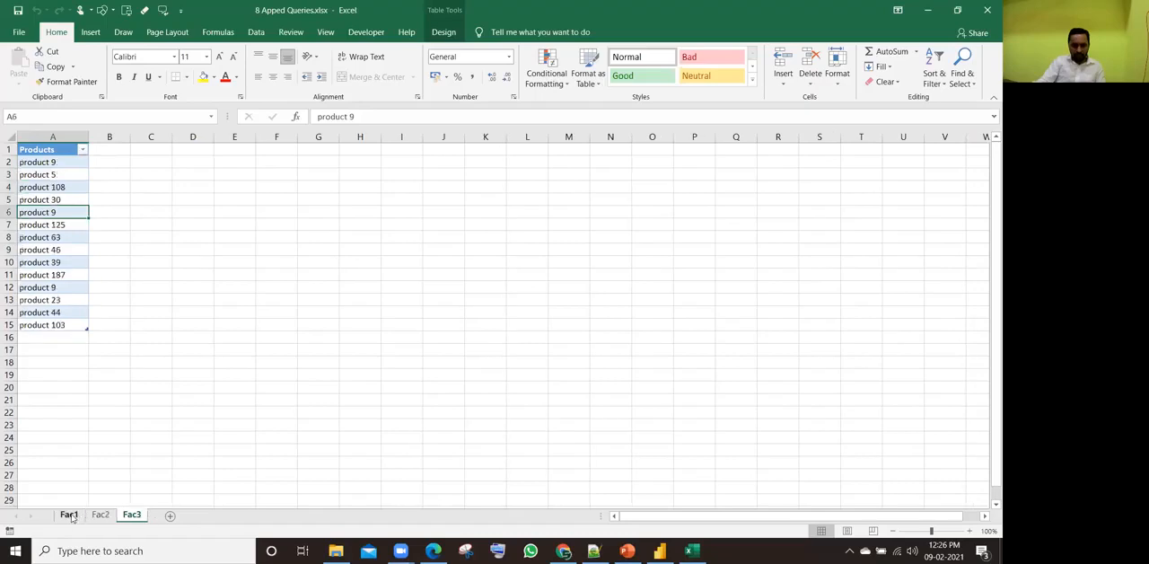
pyautogui.click(68, 514)
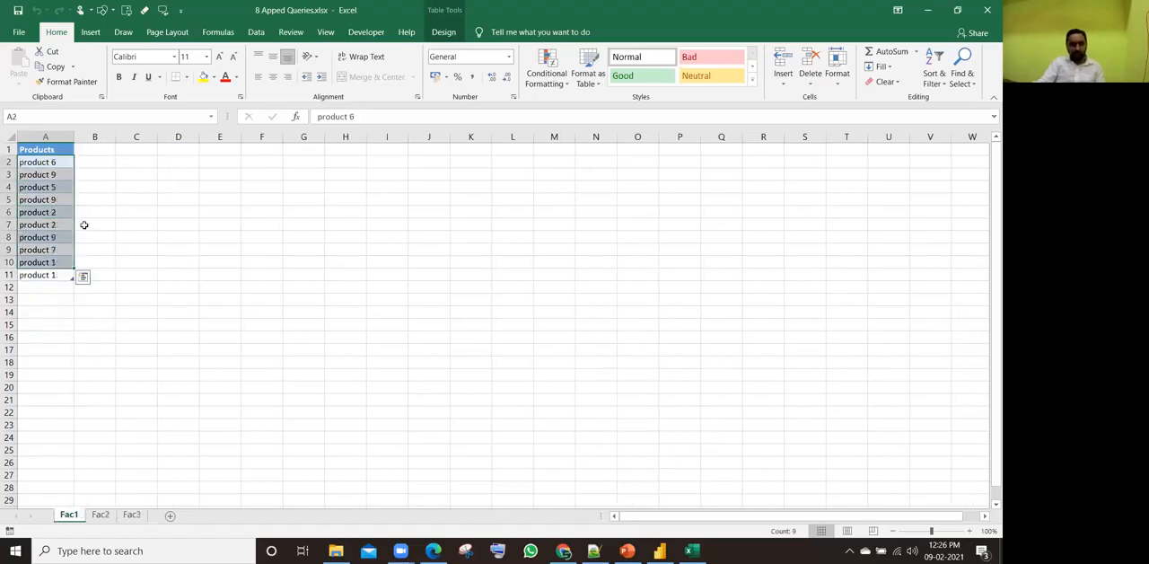
# Step: Compare the product entries on Fac1, Fac2 and Fac3 for products repeated within a sheet and across the sheets
pyautogui.click(40, 165)
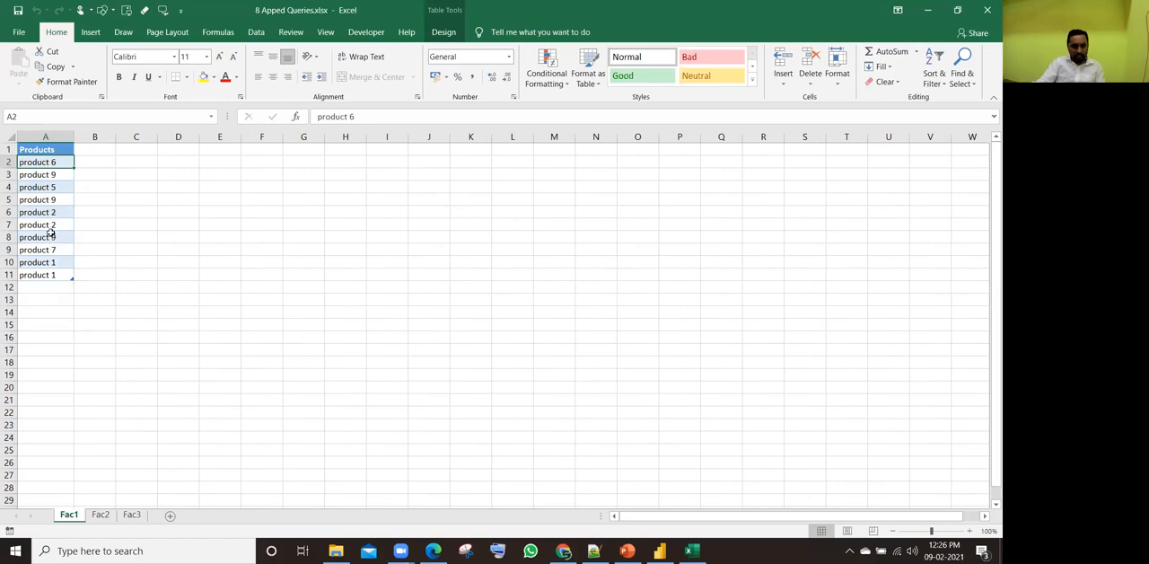
pyautogui.click(44, 190)
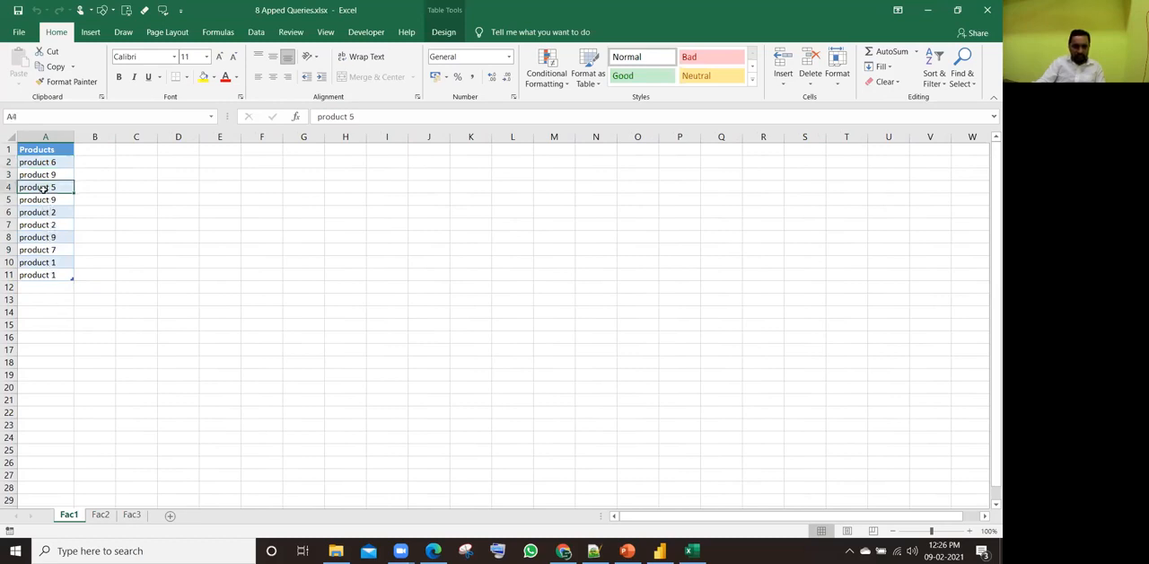
pyautogui.click(99, 515)
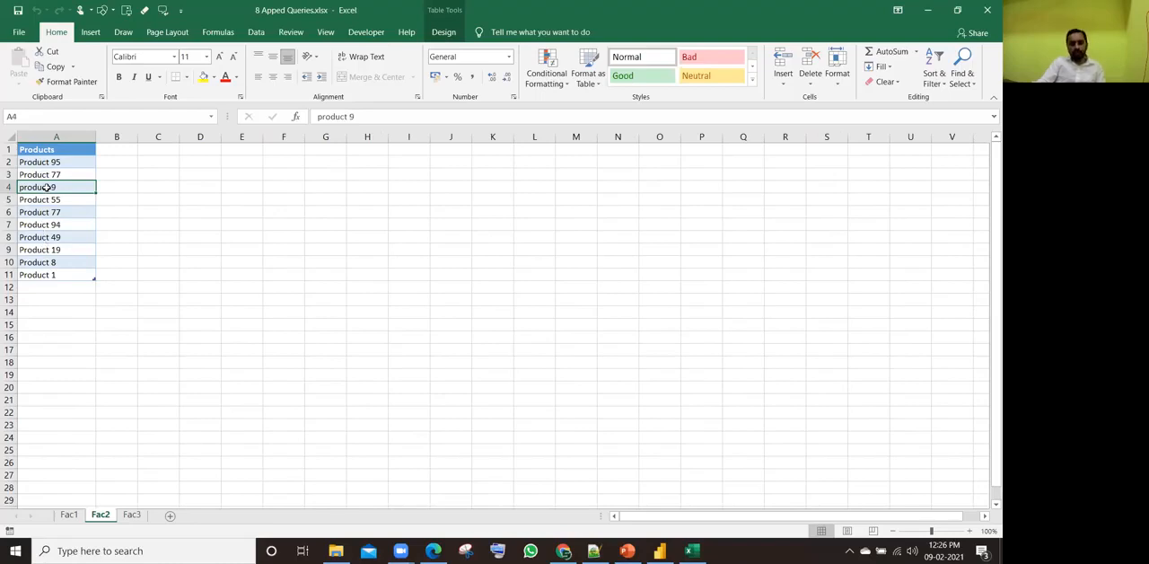
pyautogui.click(69, 514)
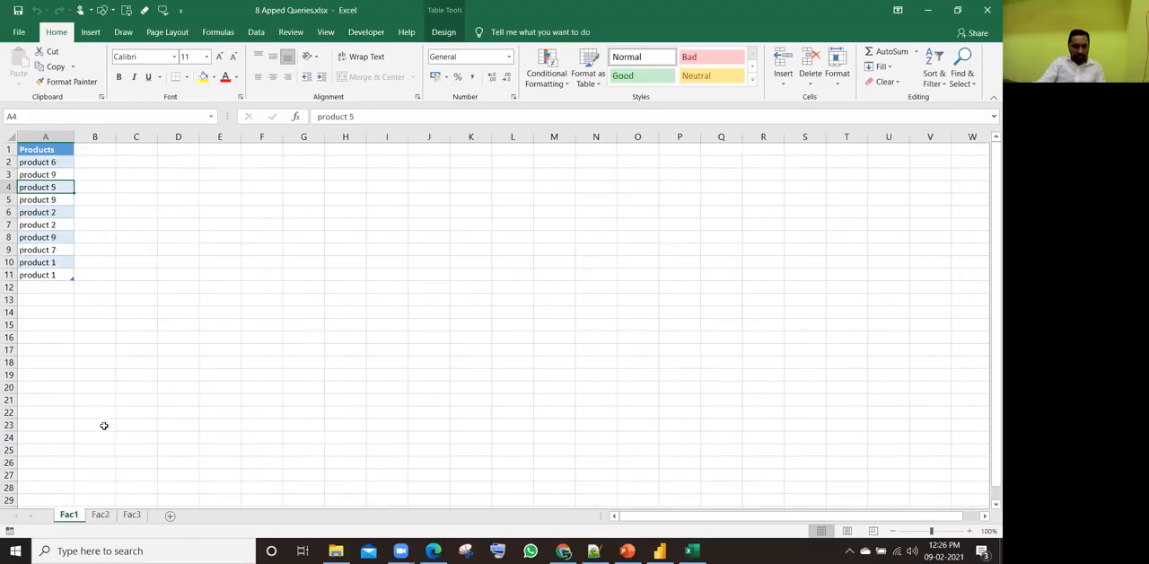
pyautogui.click(42, 201)
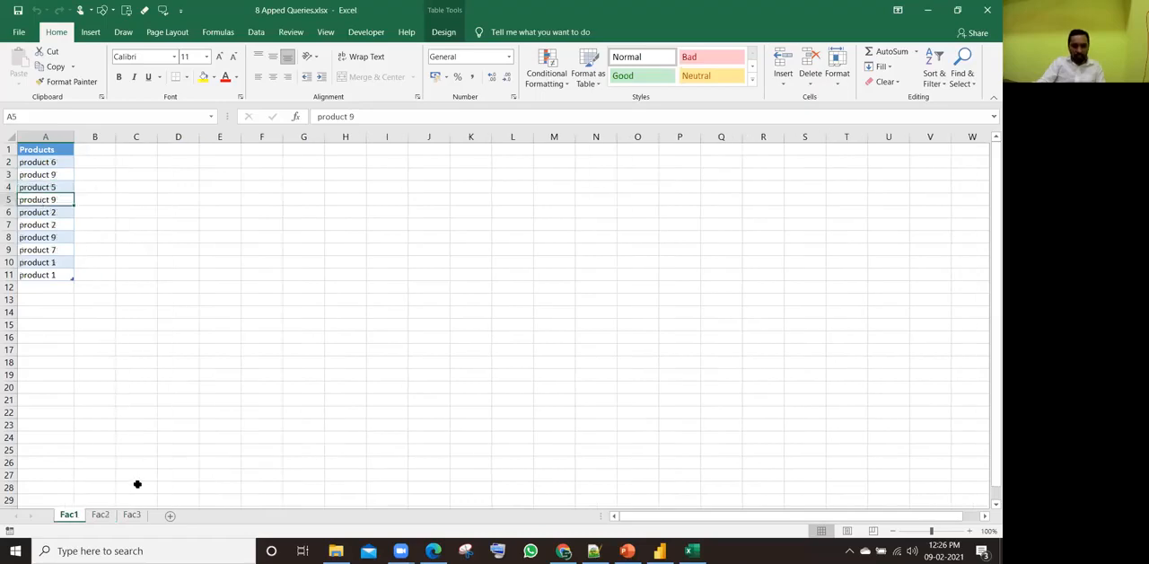
pyautogui.click(131, 514)
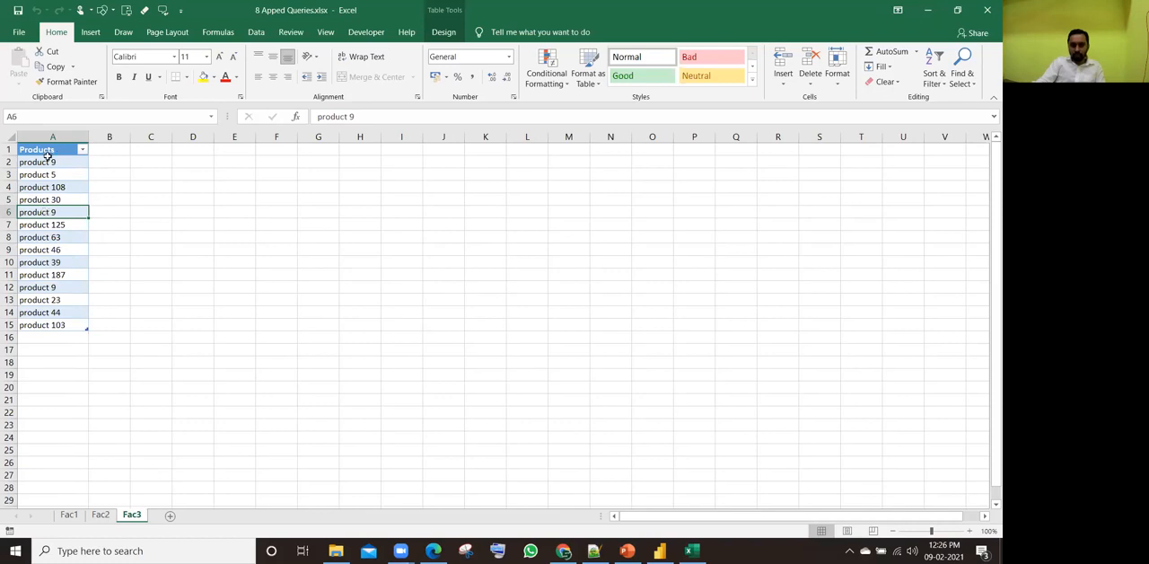
pyautogui.moveTo(47, 162); pyautogui.dragTo(48, 223)
pyautogui.click(48, 213)
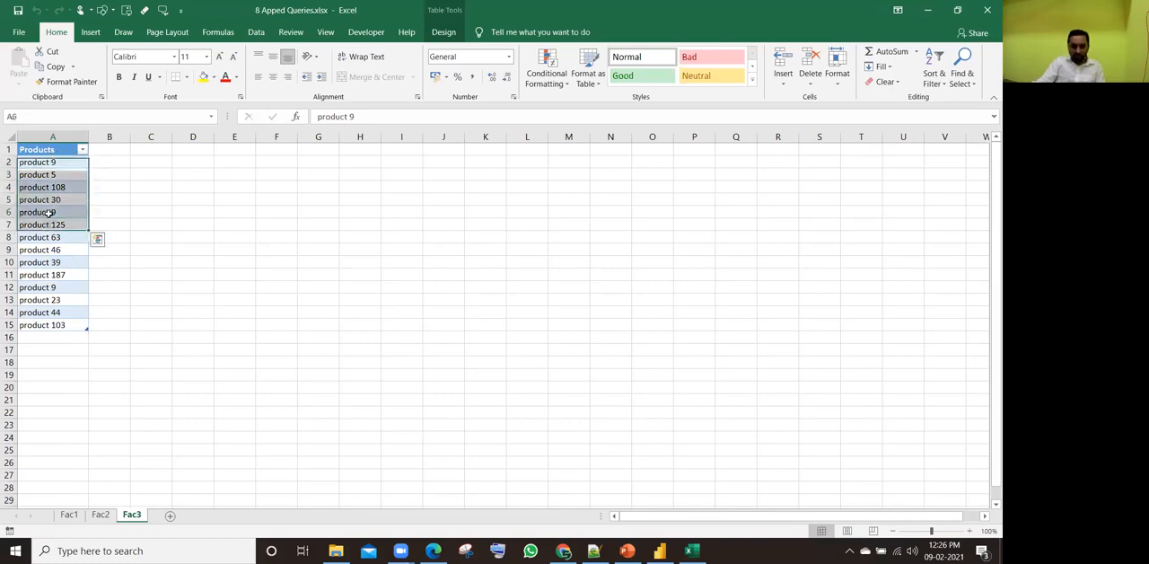
pyautogui.click(50, 163)
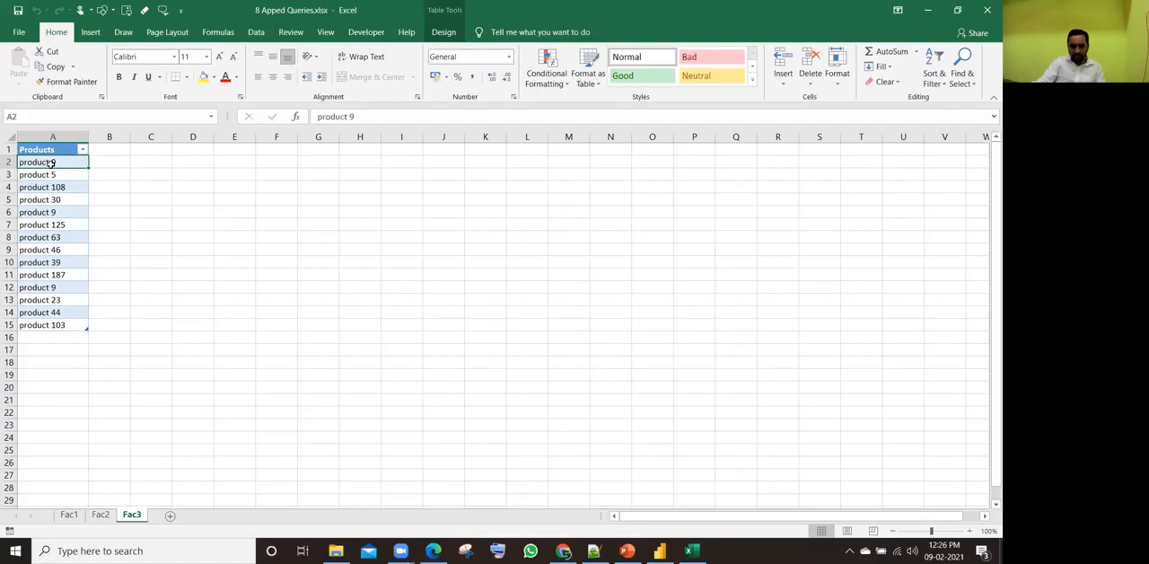
pyautogui.click(39, 186)
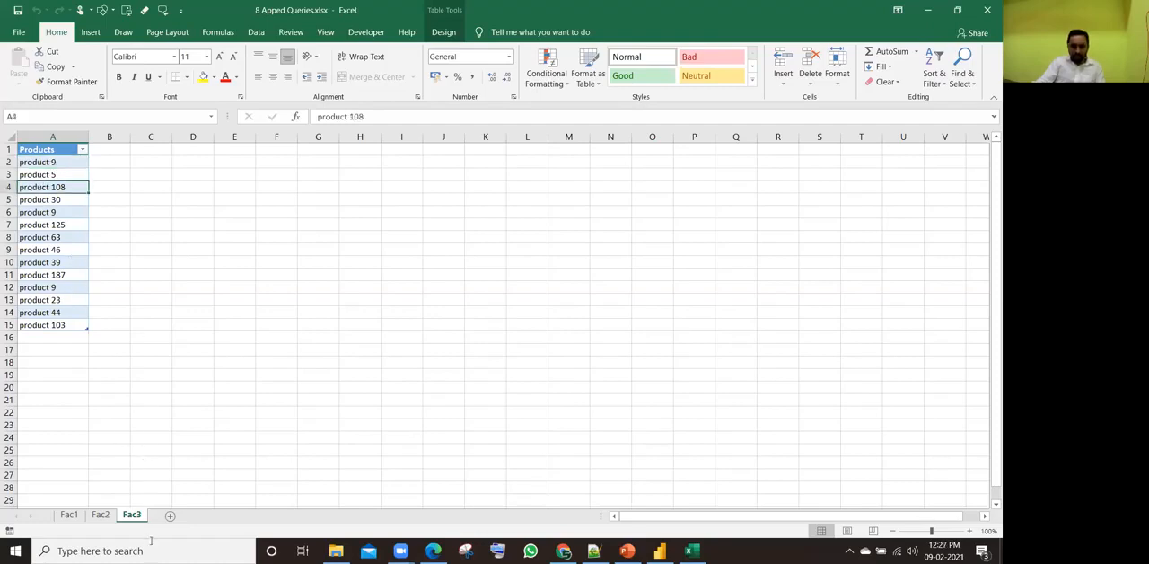
pyautogui.click(100, 514)
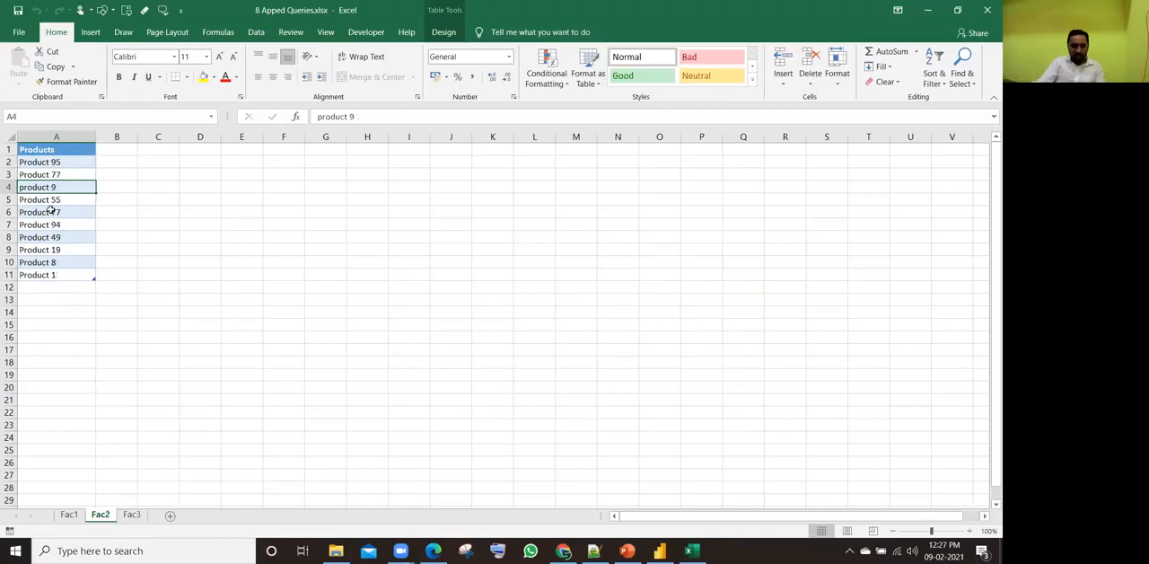
pyautogui.click(69, 515)
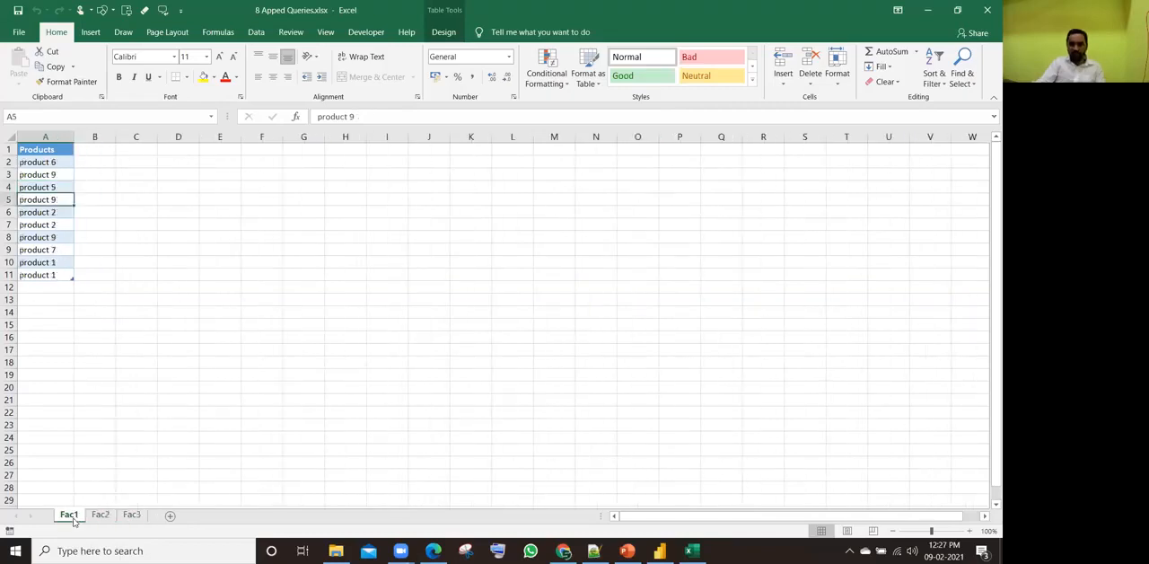
pyautogui.click(131, 514)
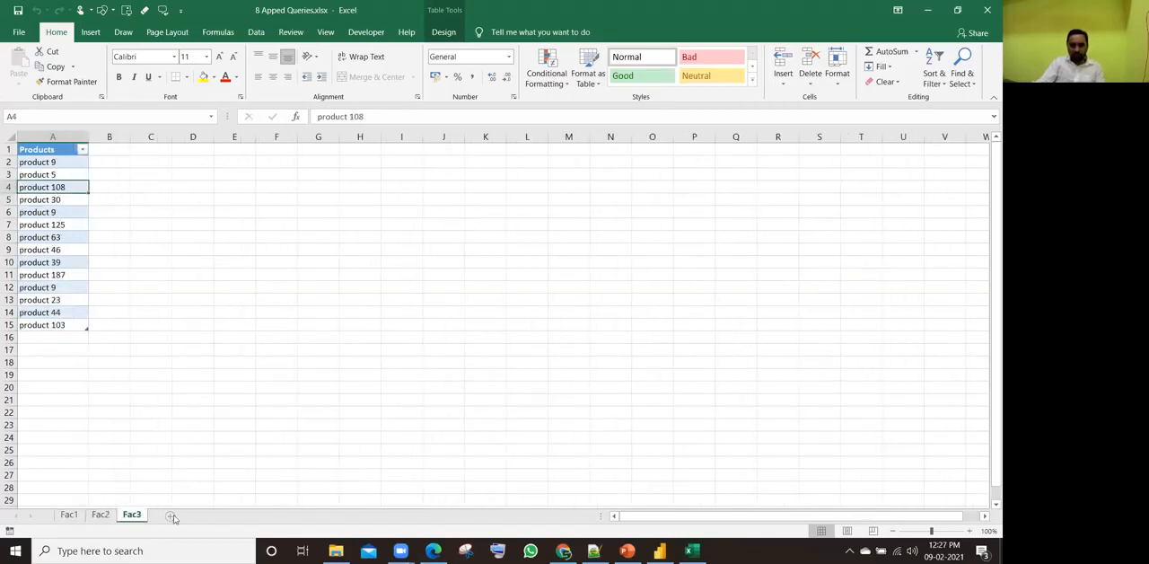
# Step: Check the table names assigned to the product lists on the Fac1, Fac2 and Fac3 sheets
pyautogui.moveTo(238, 171); pyautogui.dragTo(241, 362)
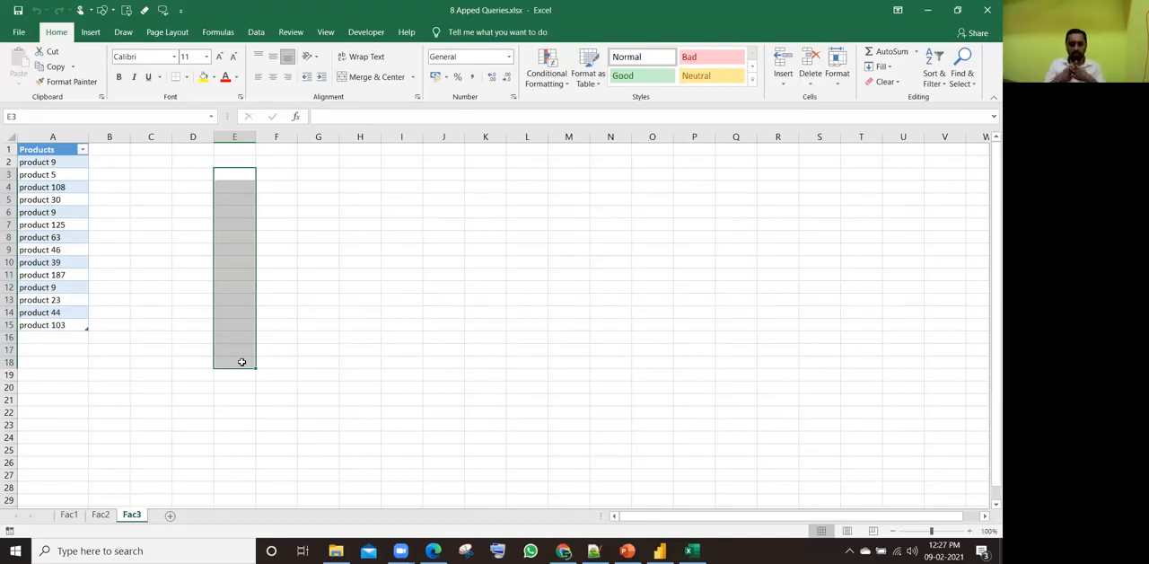
pyautogui.hotkey('ctrl', 'Home')
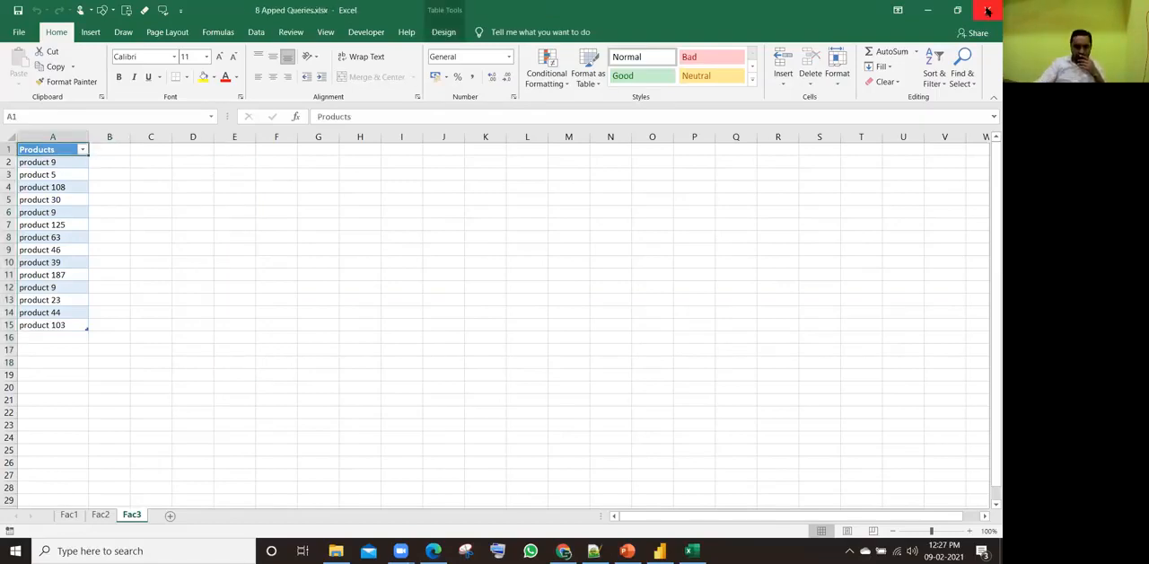
pyautogui.click(69, 515)
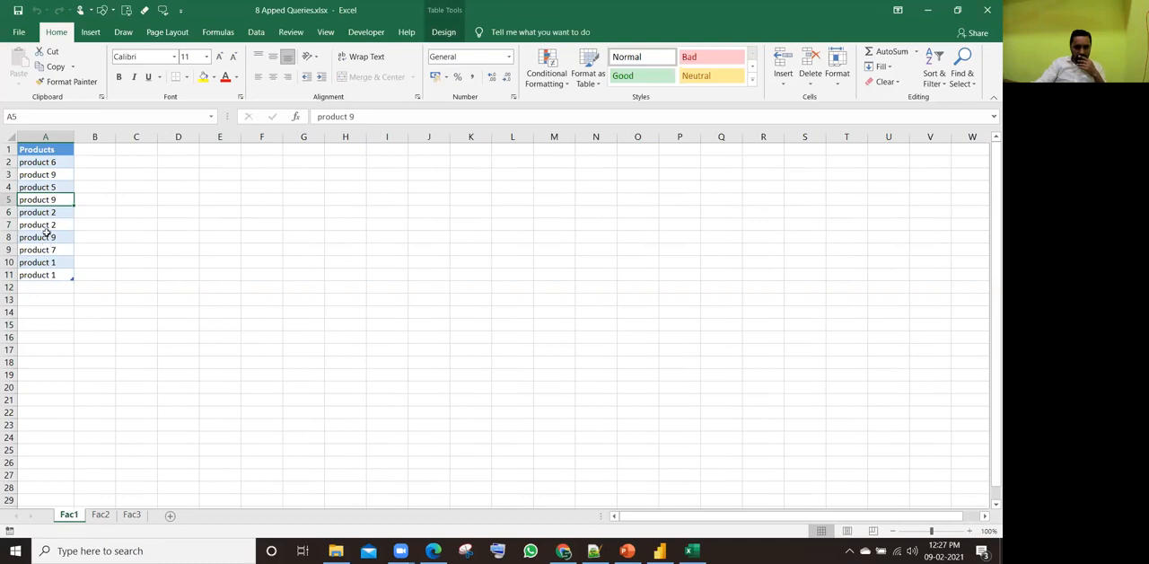
pyautogui.click(443, 33)
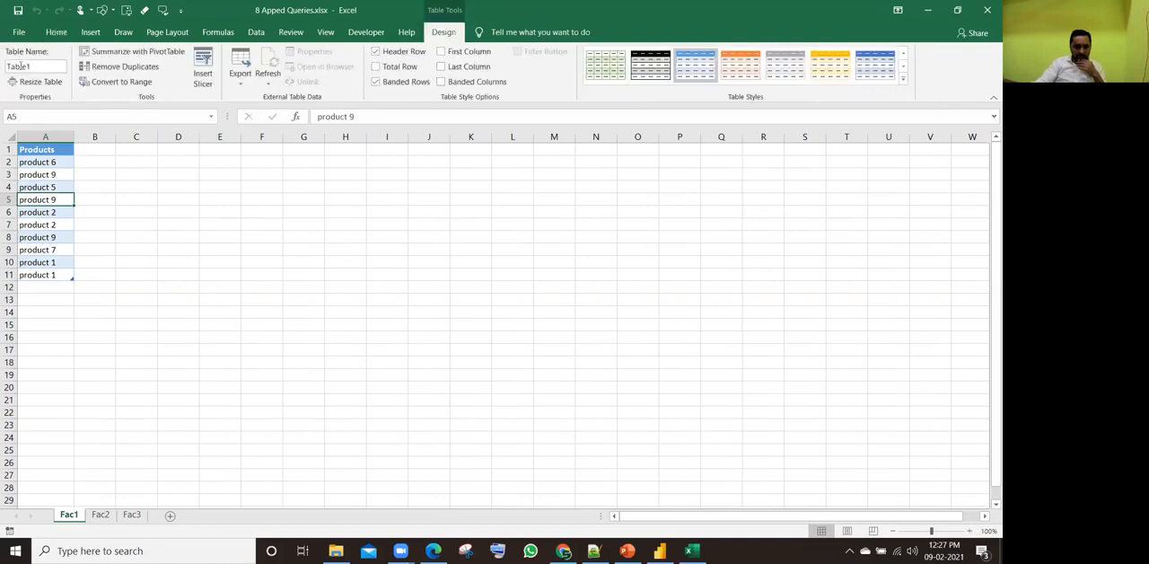
pyautogui.click(101, 514)
pyautogui.click(132, 514)
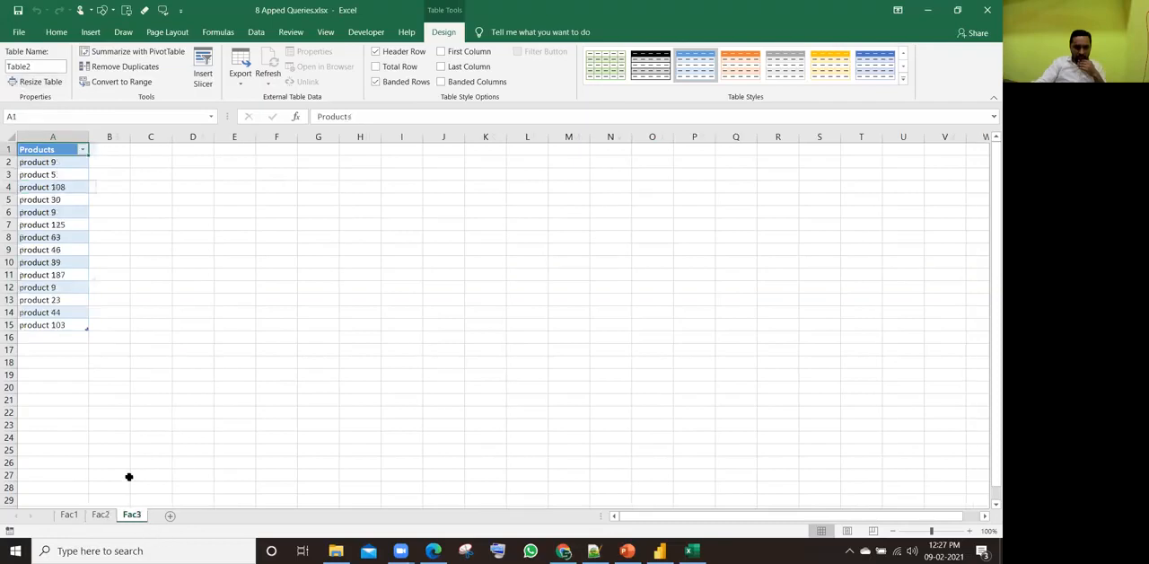
pyautogui.click(54, 237)
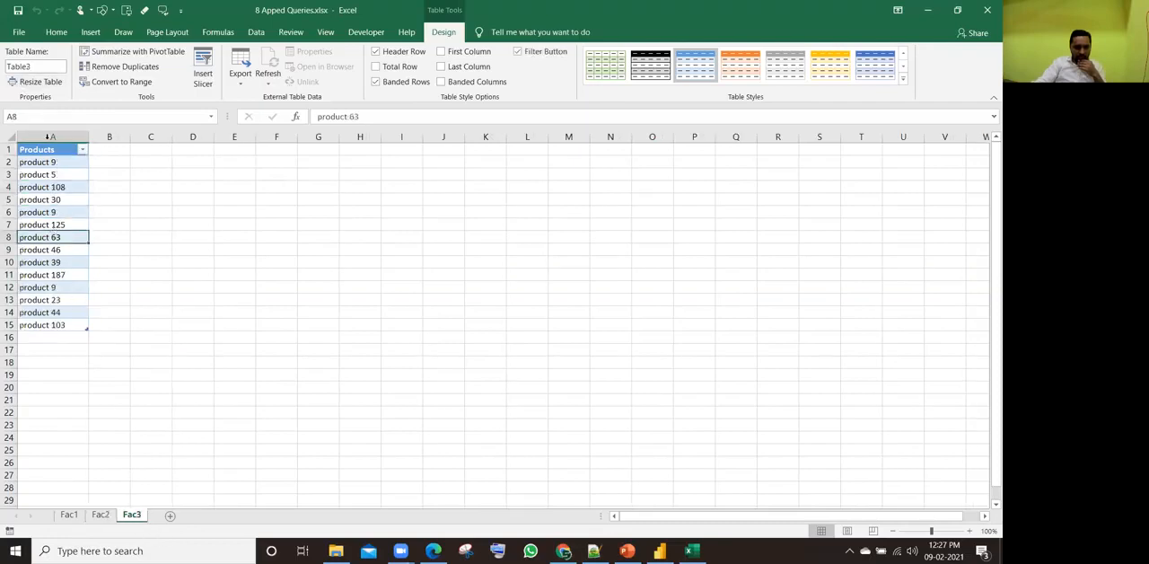
pyautogui.click(68, 518)
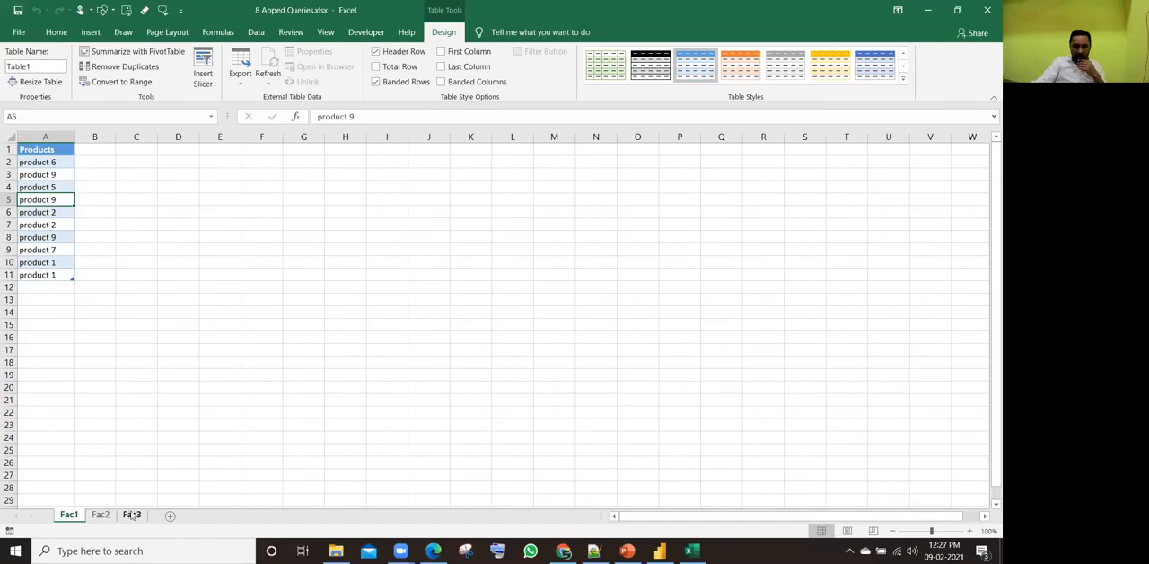
# Step: Close the 8 Apped Queries workbook, minimize File Explorer, and start importing an Excel file in Power BI Desktop
pyautogui.click(987, 10)
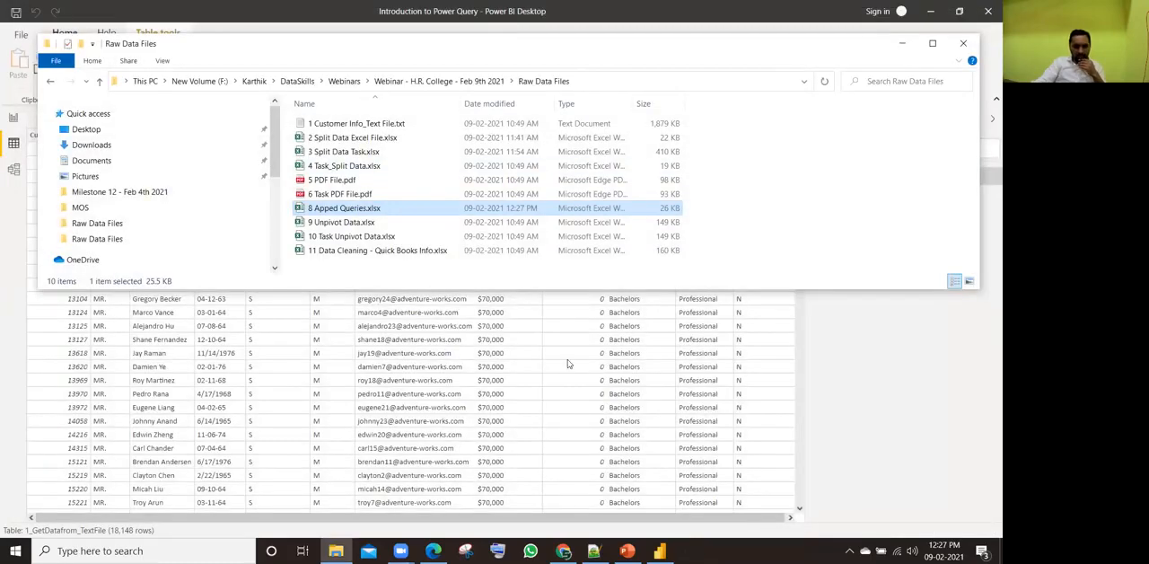
pyautogui.click(902, 43)
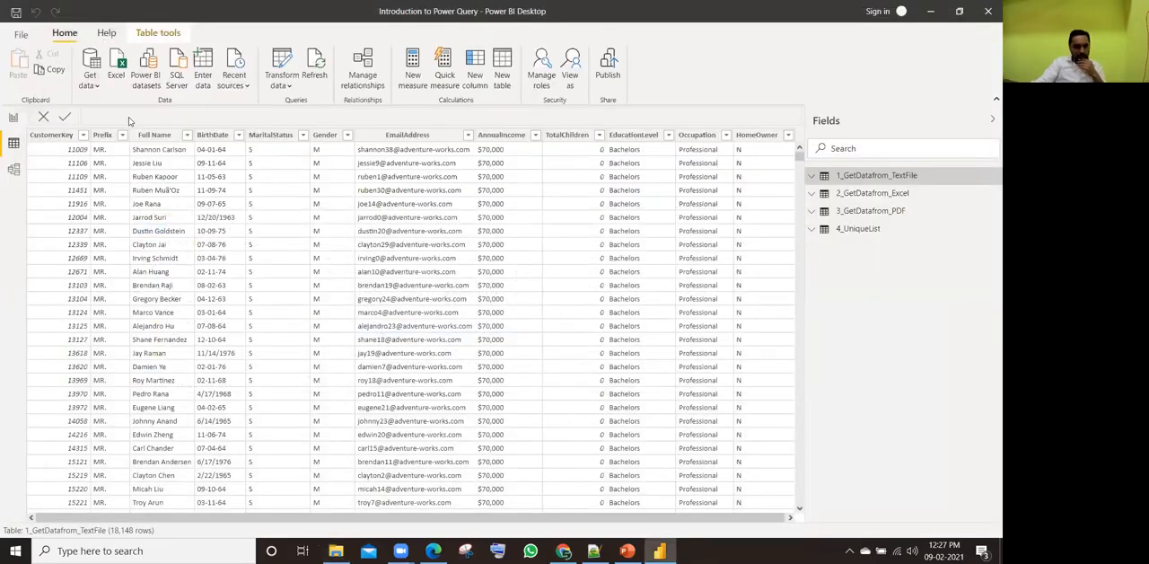
pyautogui.click(91, 83)
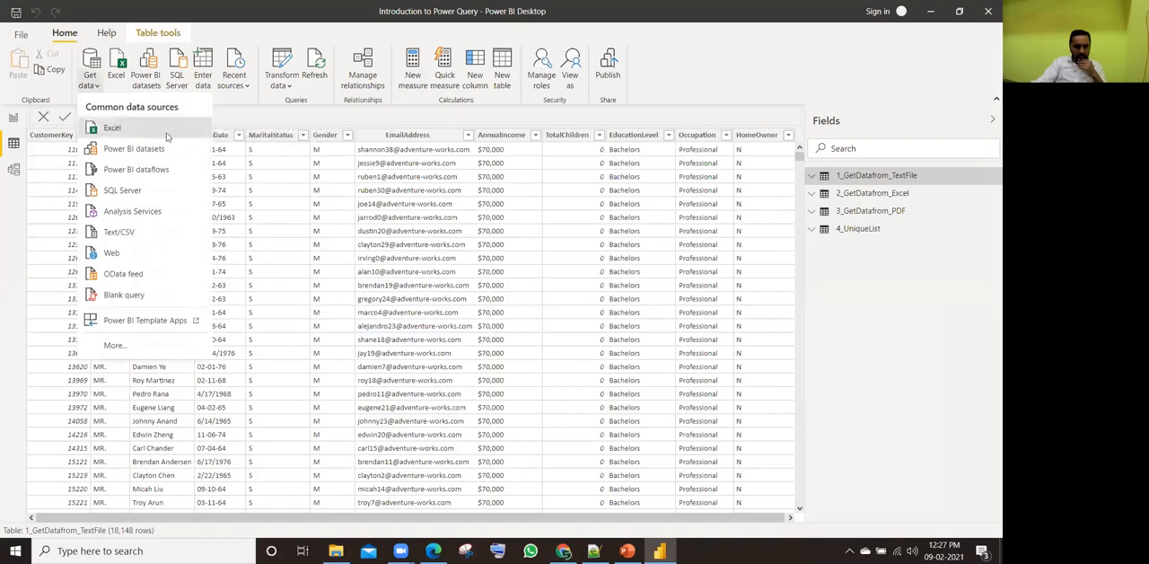
pyautogui.click(112, 127)
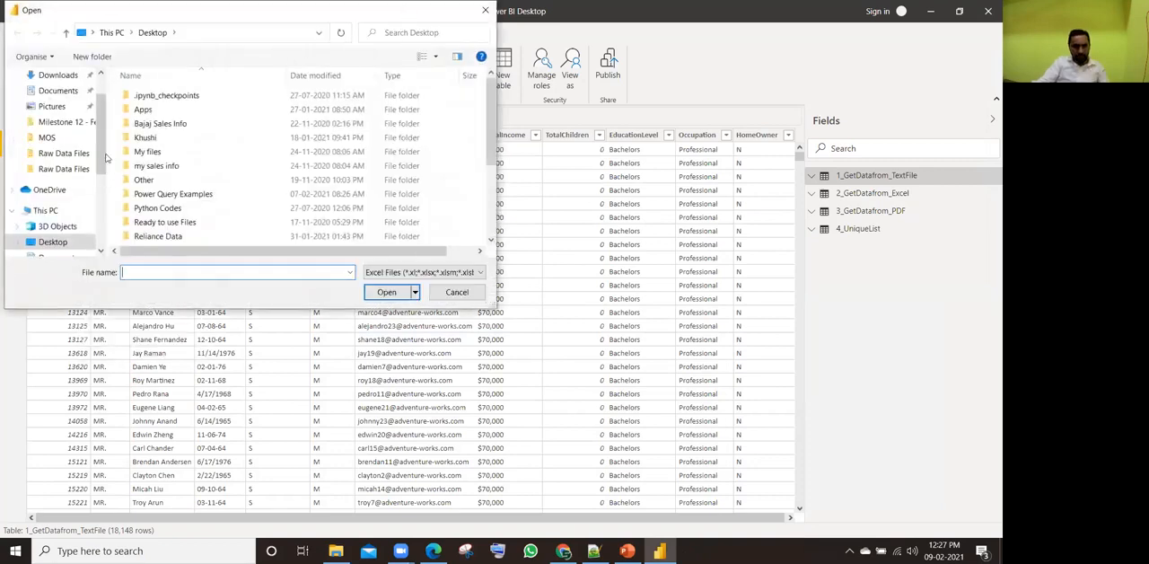
# Step: Go to the Raw Data Files folder using its path copied from File Explorer, and open 8 Apped Queries.xlsx for import
pyautogui.scroll(-4, 79, 229)
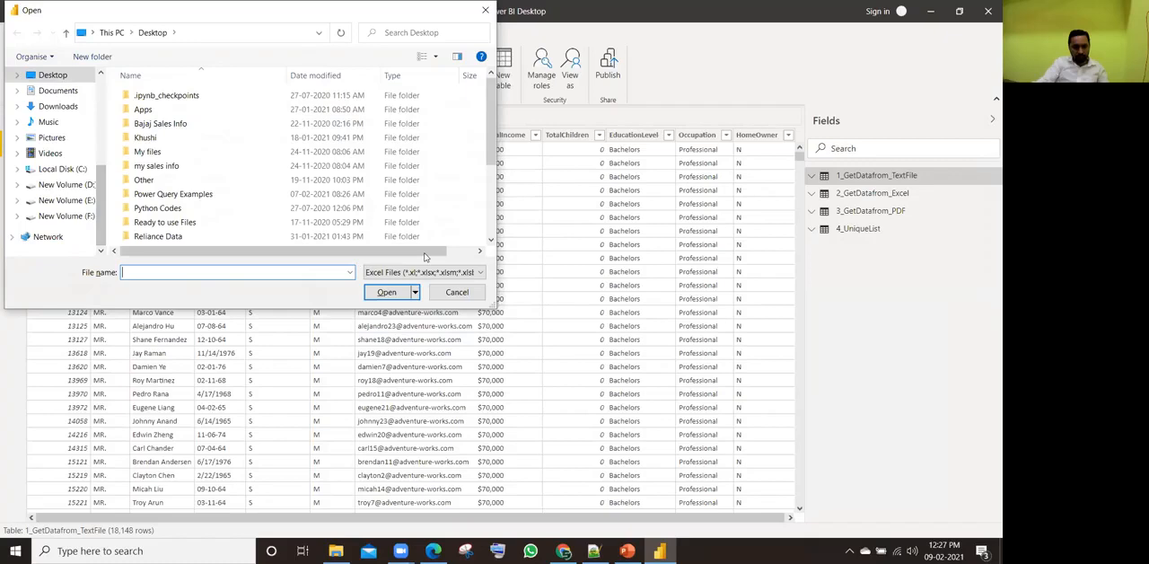
pyautogui.hotkey('alt', 'Tab')
pyautogui.click(597, 82)
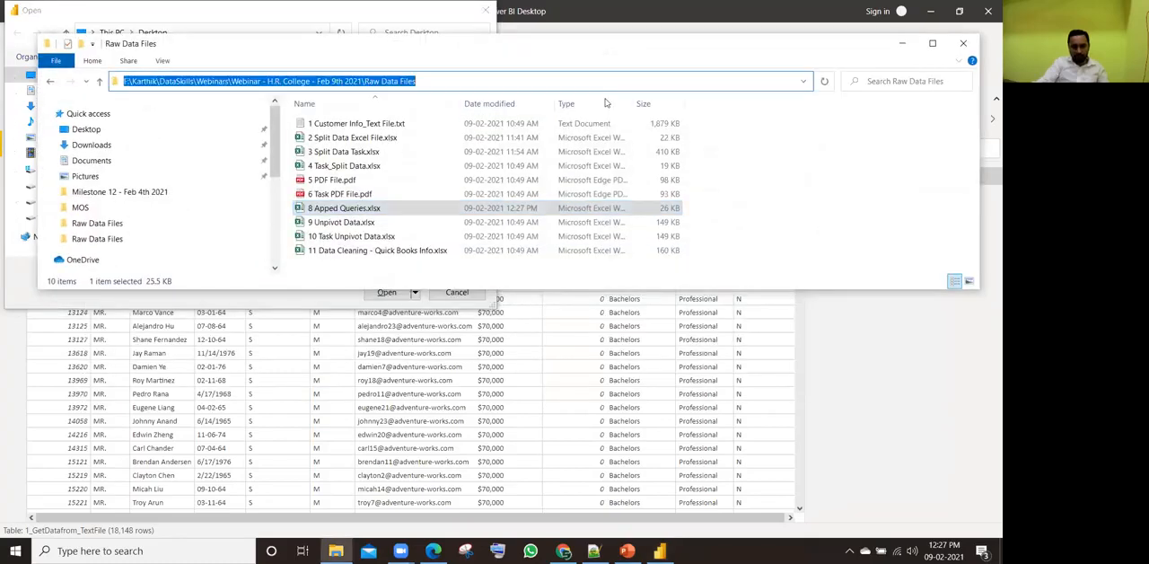
pyautogui.hotkey('ctrl', 'c')
pyautogui.hotkey('alt', 'Tab')
pyautogui.click(199, 35)
pyautogui.hotkey('ctrl', 'v')
pyautogui.press('Return')
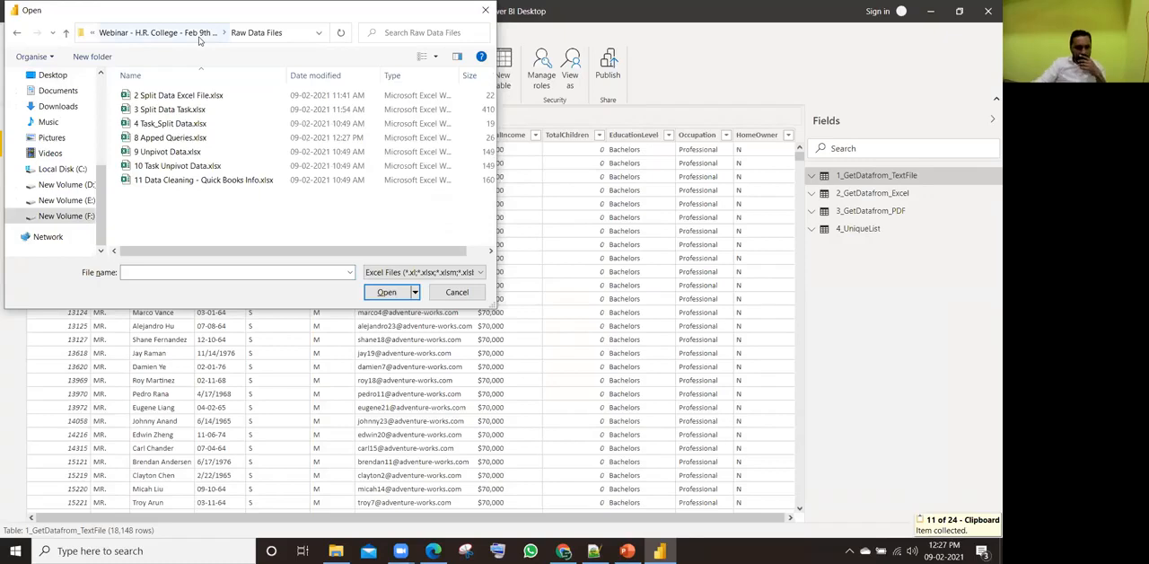
pyautogui.click(191, 139)
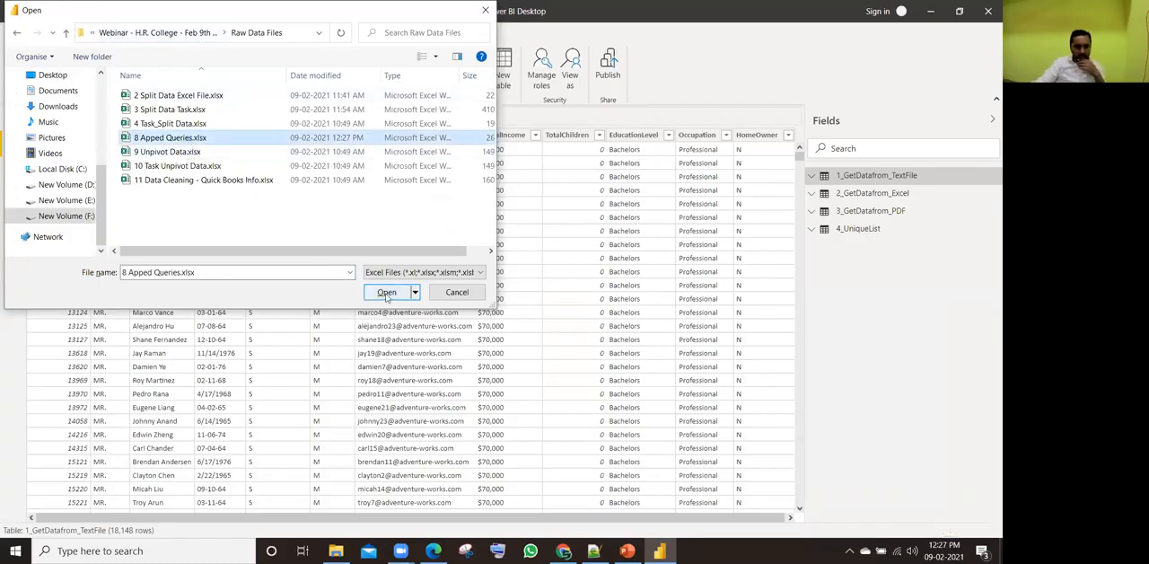
pyautogui.click(386, 293)
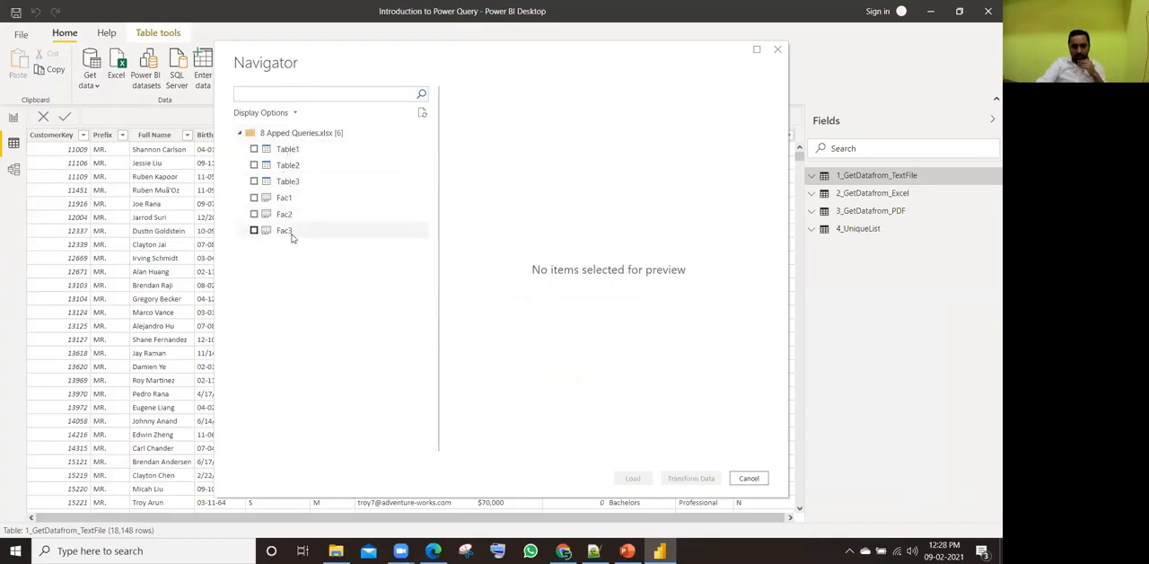
# Step: Preview the Fac1, Fac2 and Fac3 sheets of the workbook in the Navigator
pyautogui.click(286, 205)
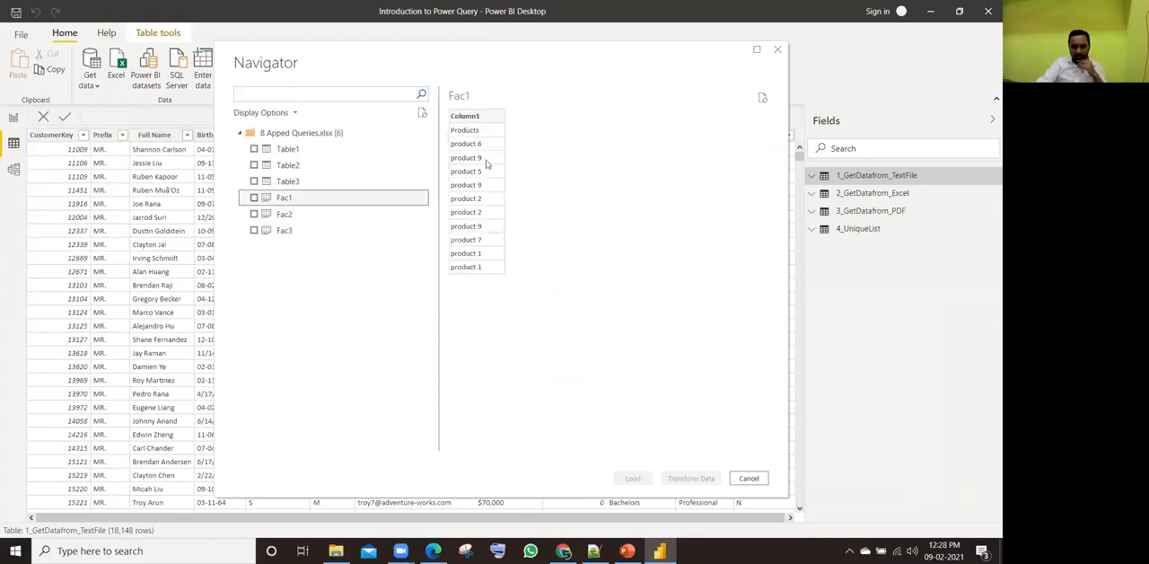
pyautogui.click(286, 217)
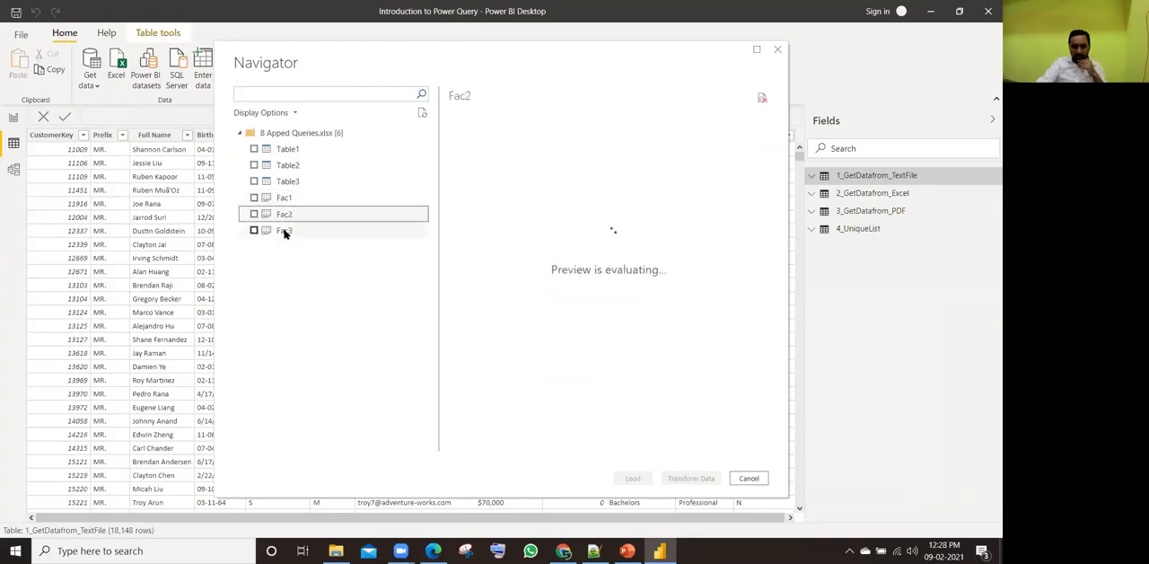
pyautogui.click(294, 233)
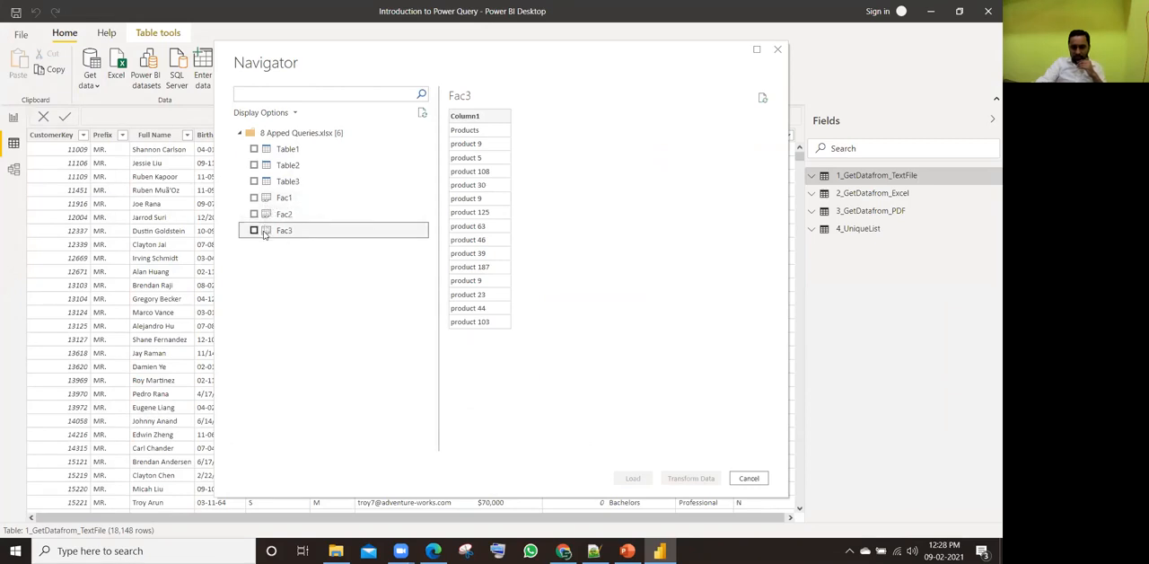
# Step: Select Table1, Table2 and Table3 for import and bring them into the Power Query Editor
pyautogui.click(288, 150)
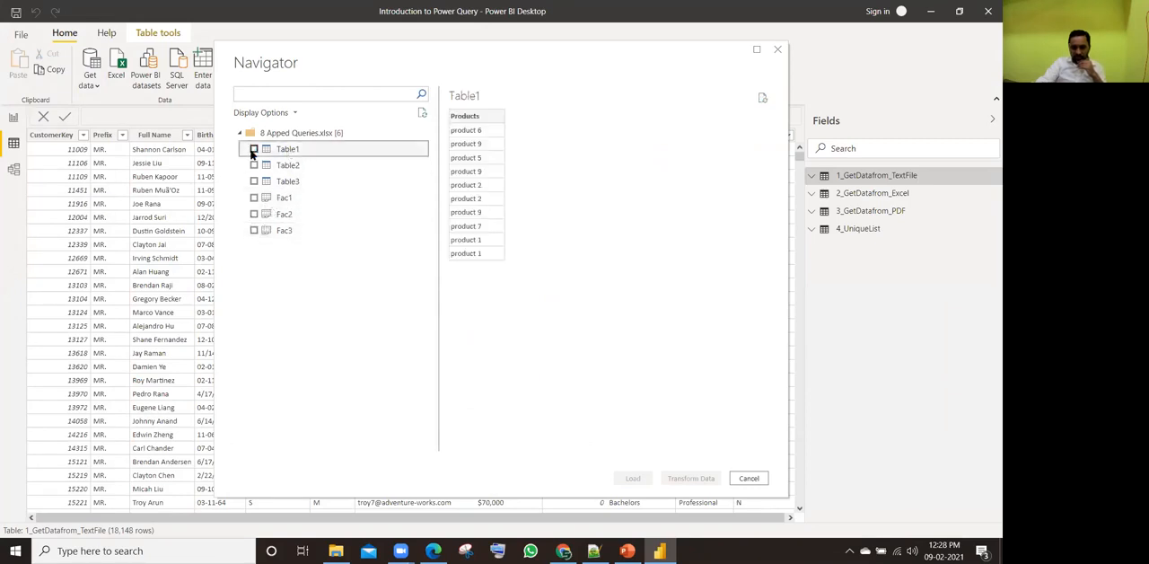
pyautogui.click(254, 150)
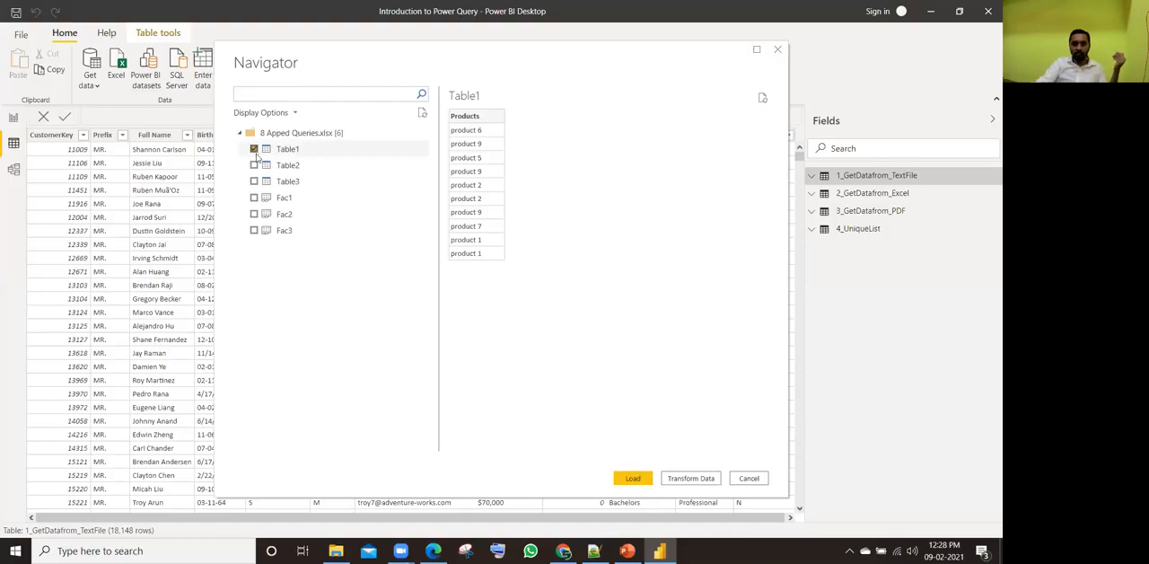
pyautogui.click(254, 165)
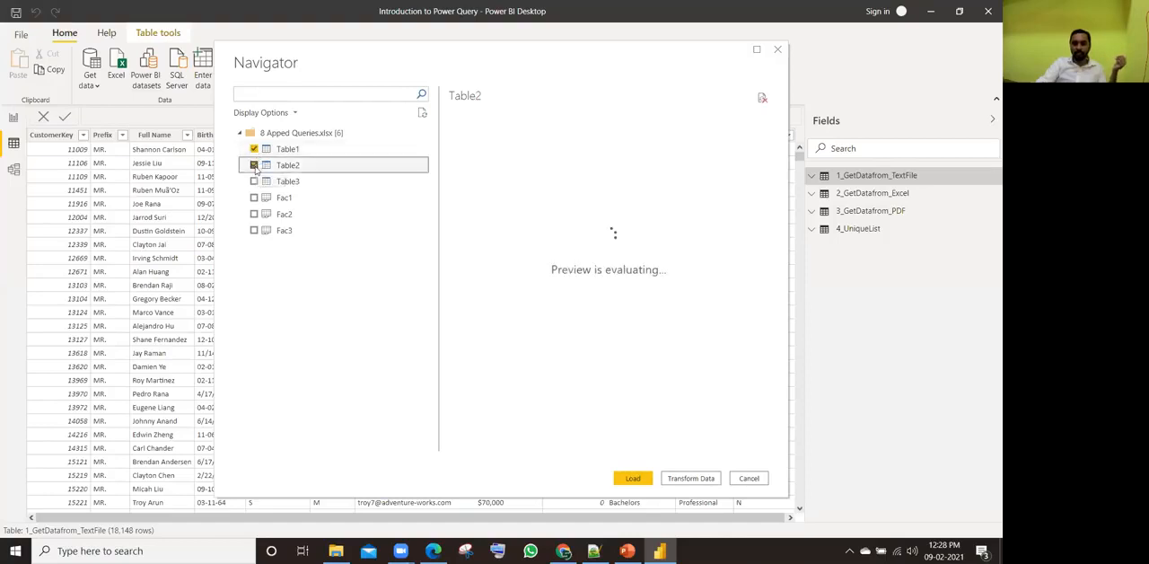
pyautogui.click(254, 181)
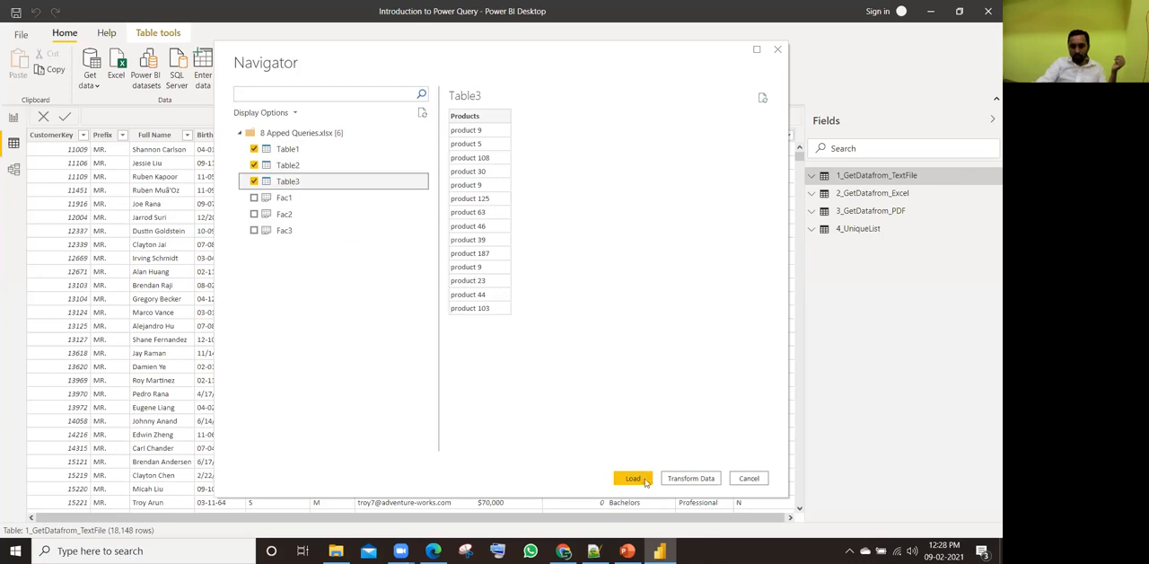
pyautogui.click(645, 480)
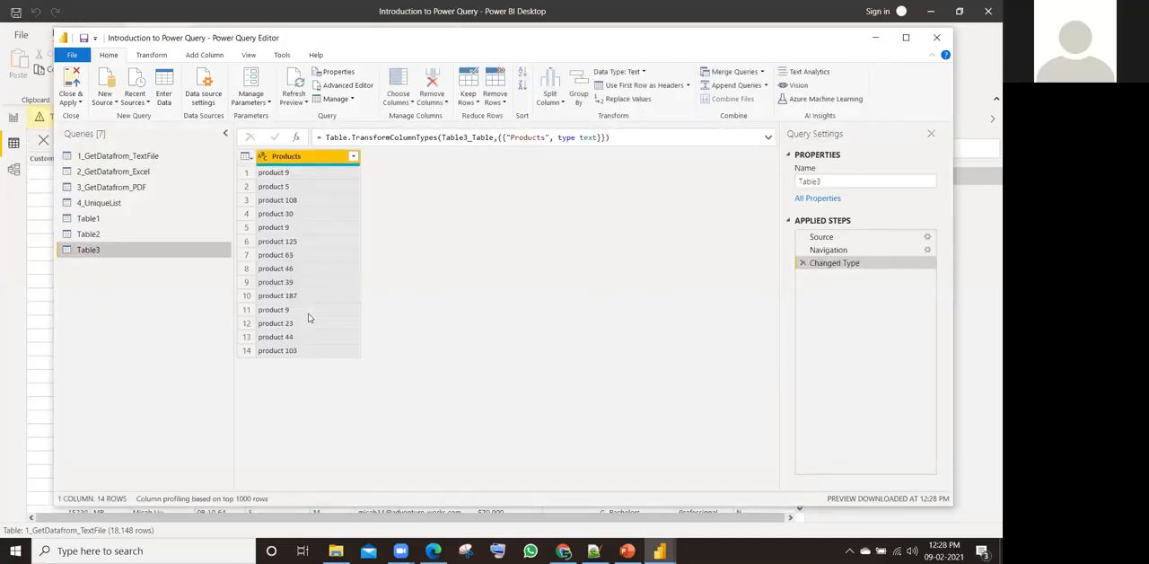
# Step: Look through the product rows of the Table1, Table2 and Table3 queries
pyautogui.click(106, 224)
pyautogui.click(106, 236)
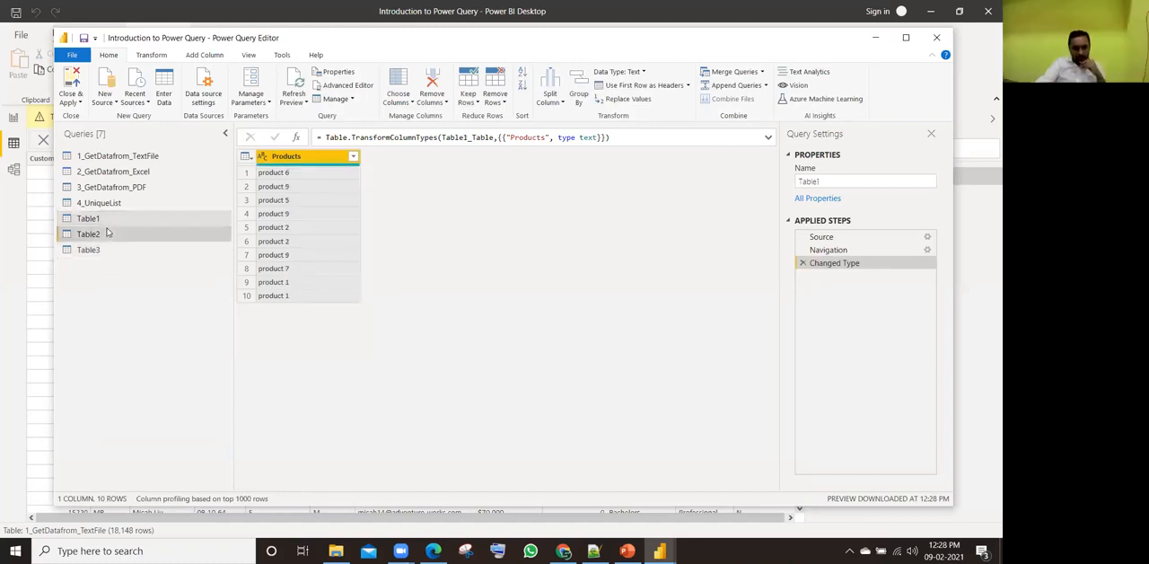
pyautogui.click(106, 249)
# Step: Append Table1, Table2 and Table3 as a new query with the three or more tables option, and review the combined Products rows
pyautogui.click(110, 219)
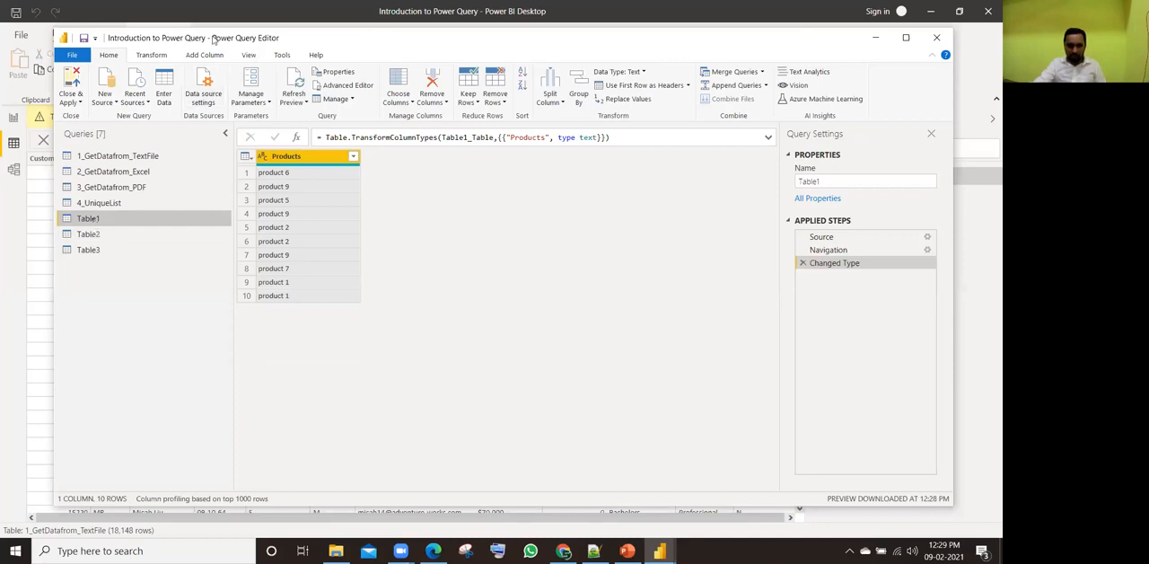
pyautogui.click(766, 85)
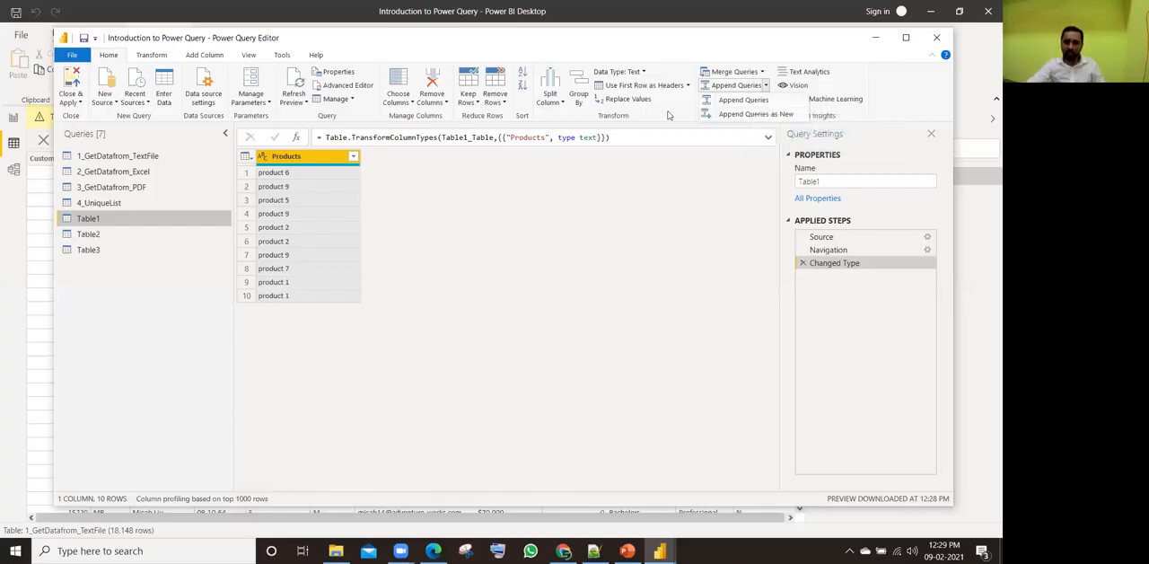
pyautogui.click(769, 117)
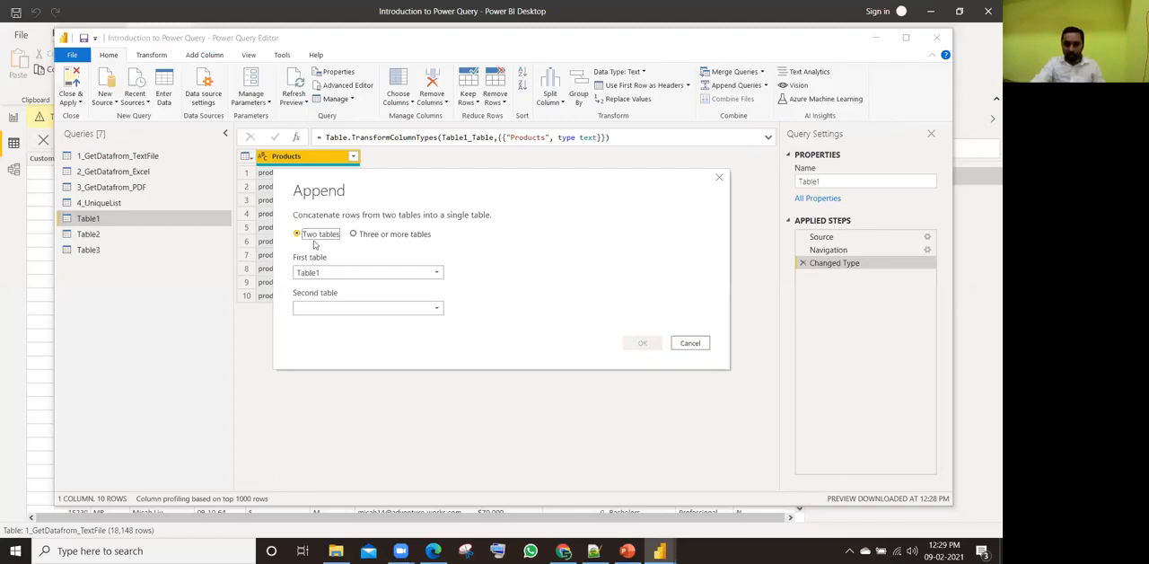
pyautogui.click(373, 237)
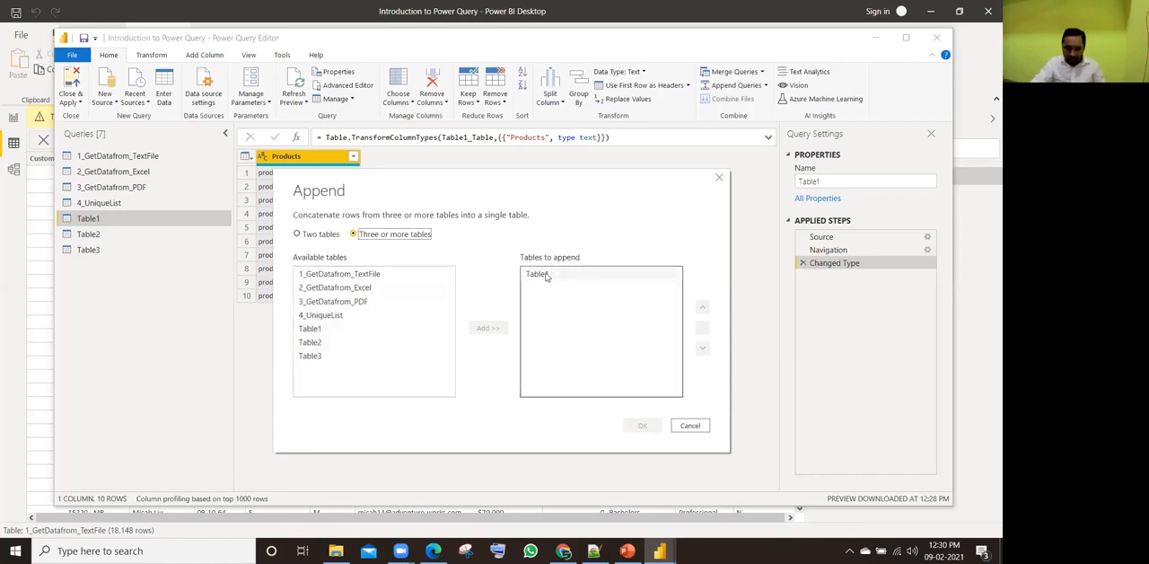
pyautogui.click(316, 343)
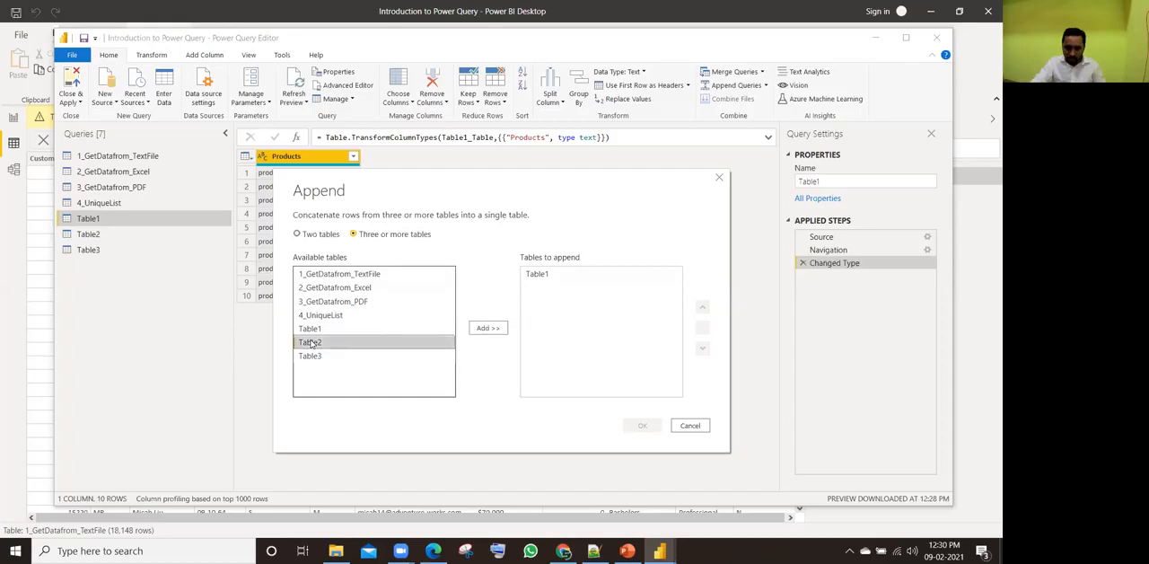
pyautogui.click(489, 329)
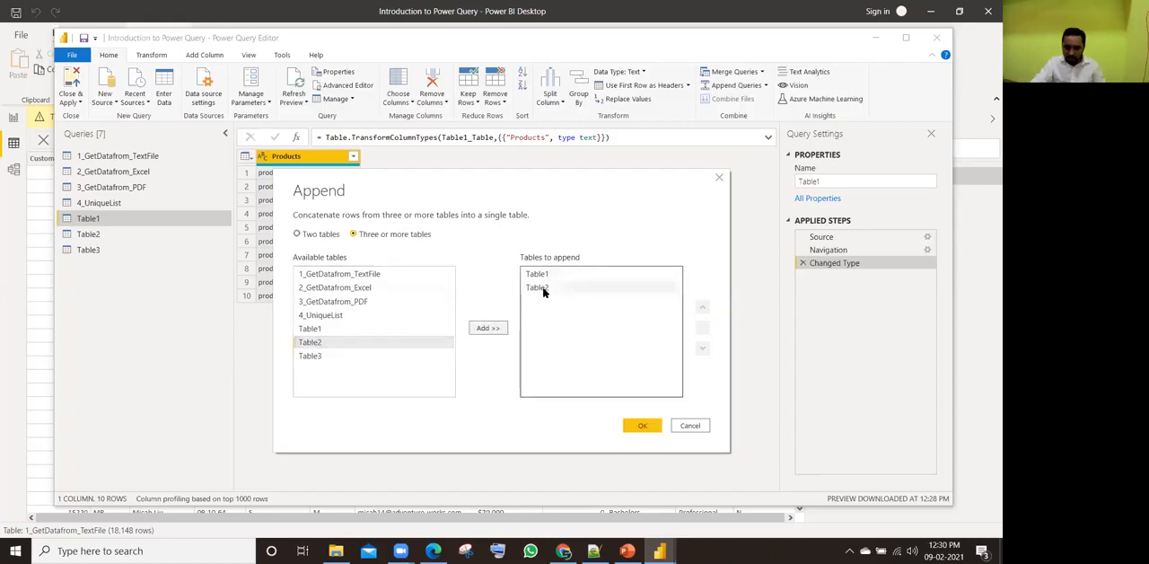
pyautogui.click(310, 357)
pyautogui.click(487, 327)
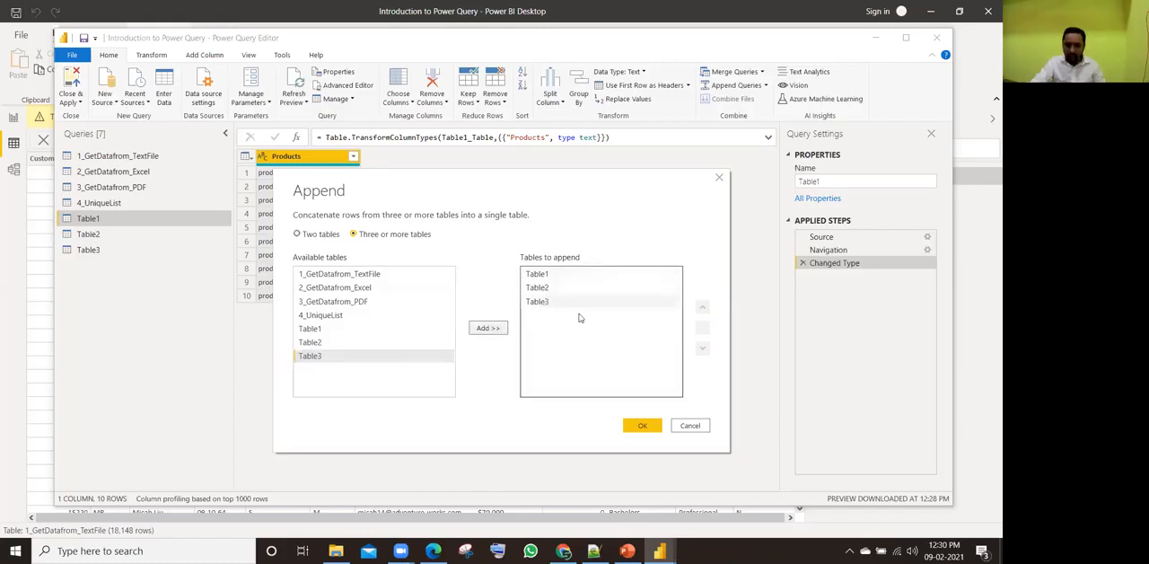
pyautogui.click(637, 427)
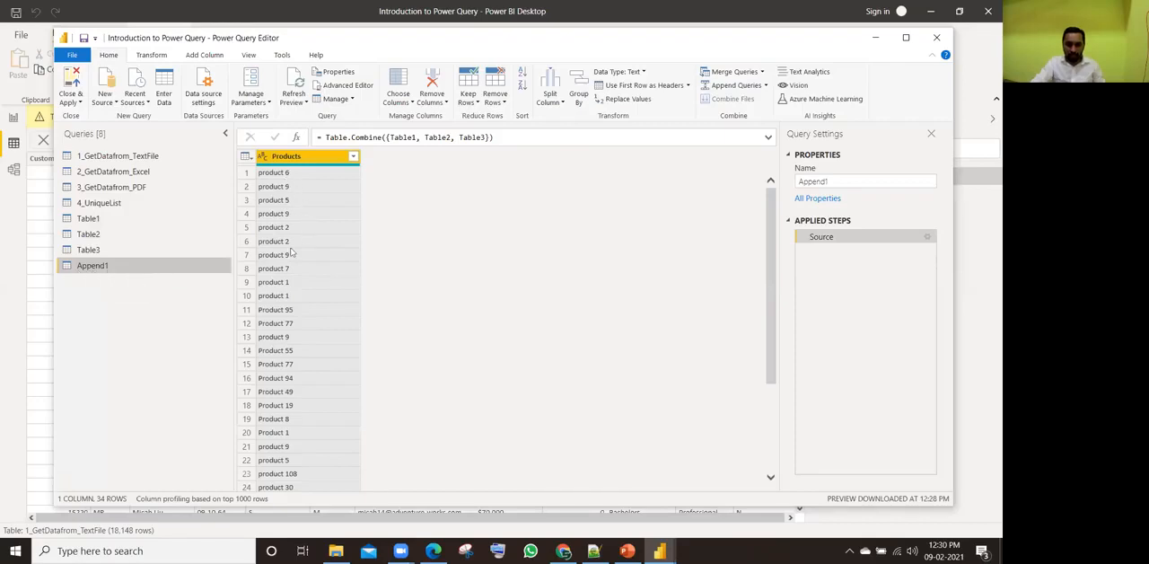
pyautogui.scroll(-3, 313, 361)
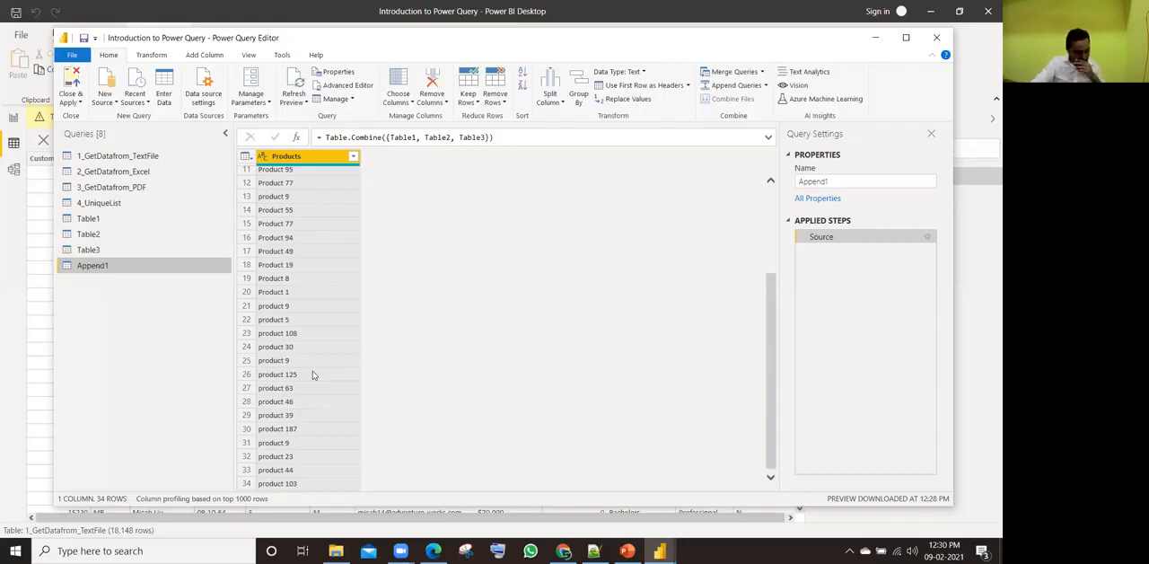
pyautogui.scroll(3, 313, 374)
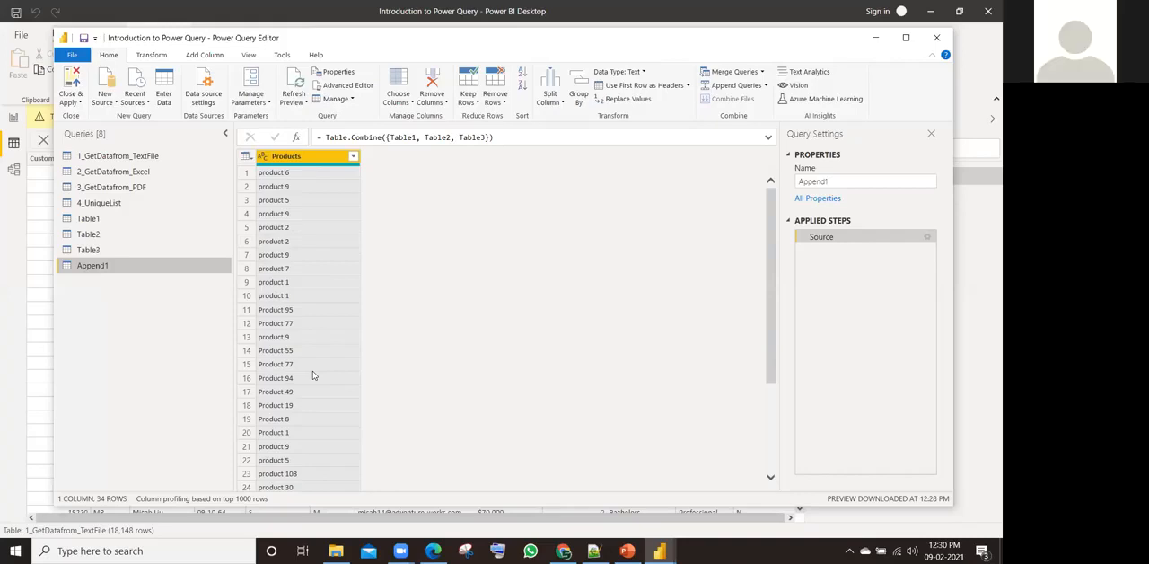
# Step: Capitalize each word in the Products column of the Append1 query and trim its text
pyautogui.click(297, 199)
pyautogui.click(297, 322)
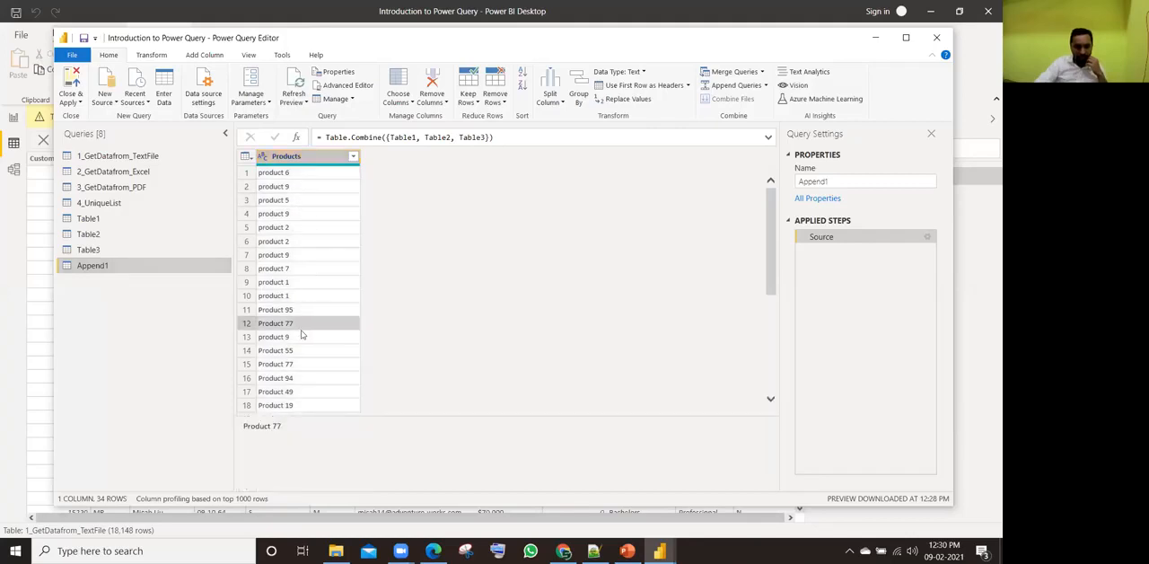
pyautogui.scroll(-3, 327, 326)
pyautogui.scroll(3, 328, 326)
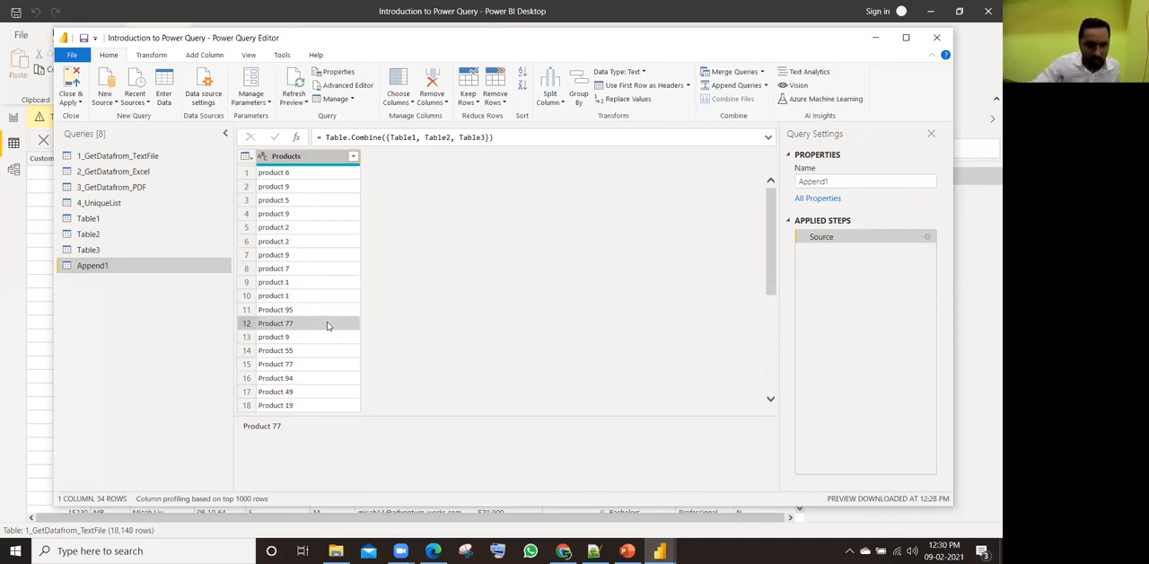
pyautogui.click(300, 157)
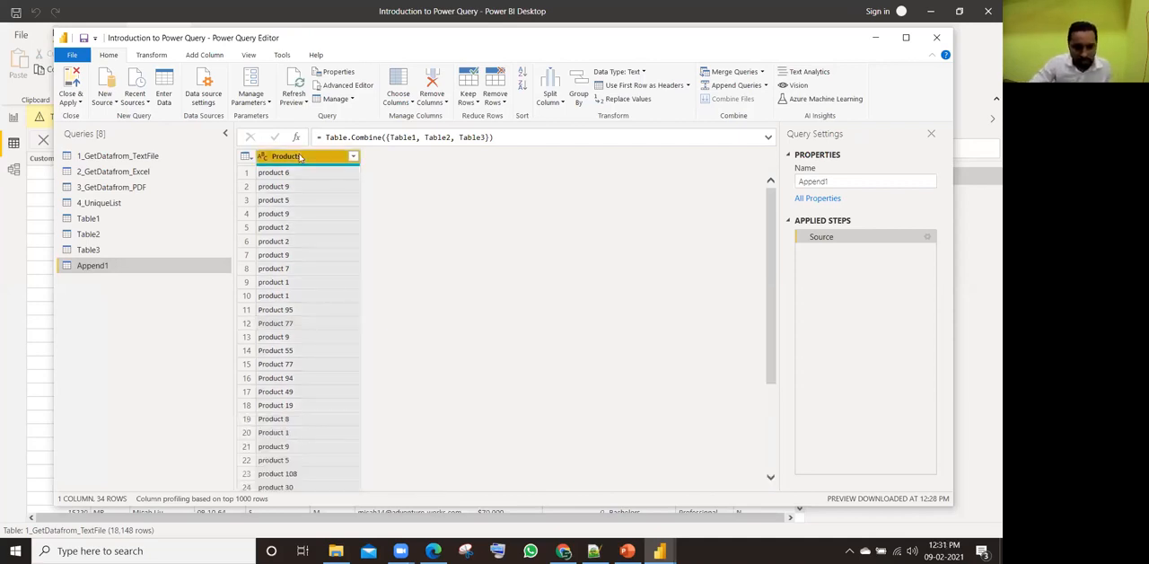
pyautogui.rightClick(300, 158)
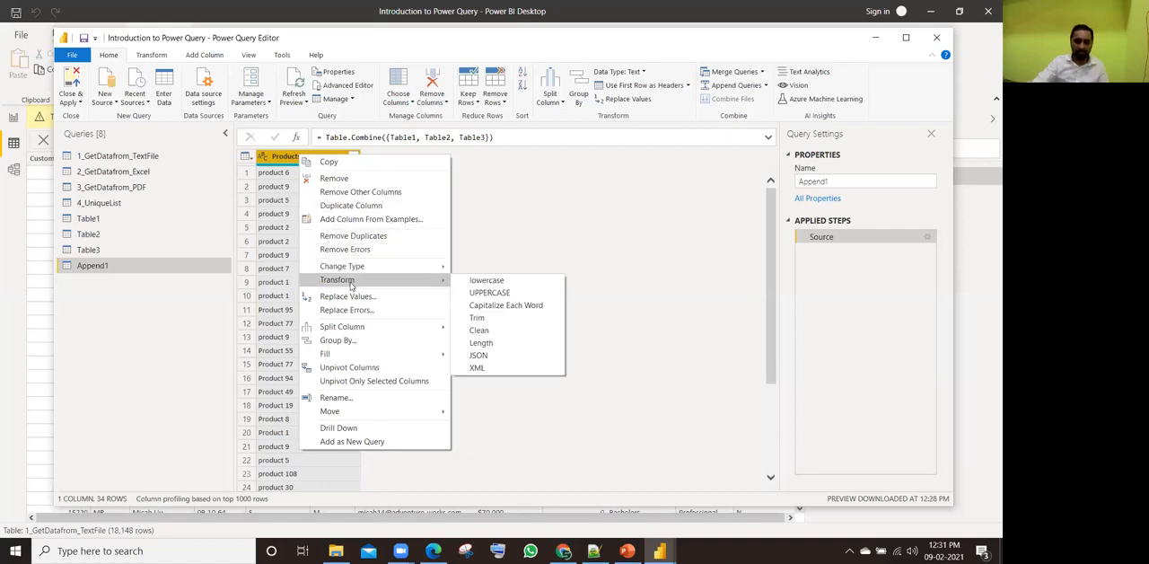
pyautogui.click(499, 305)
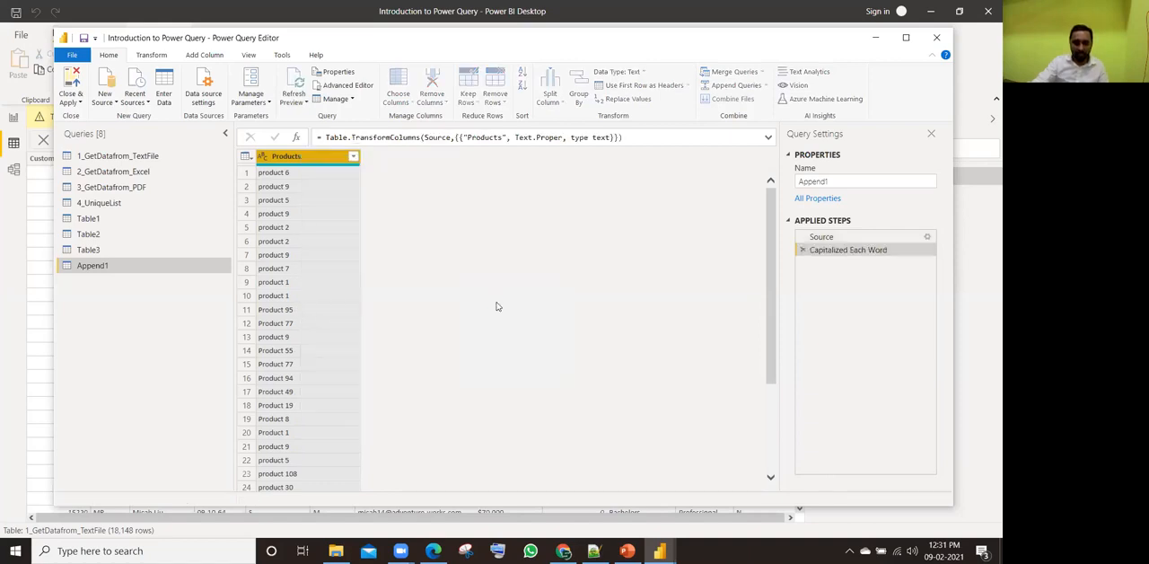
pyautogui.rightClick(298, 160)
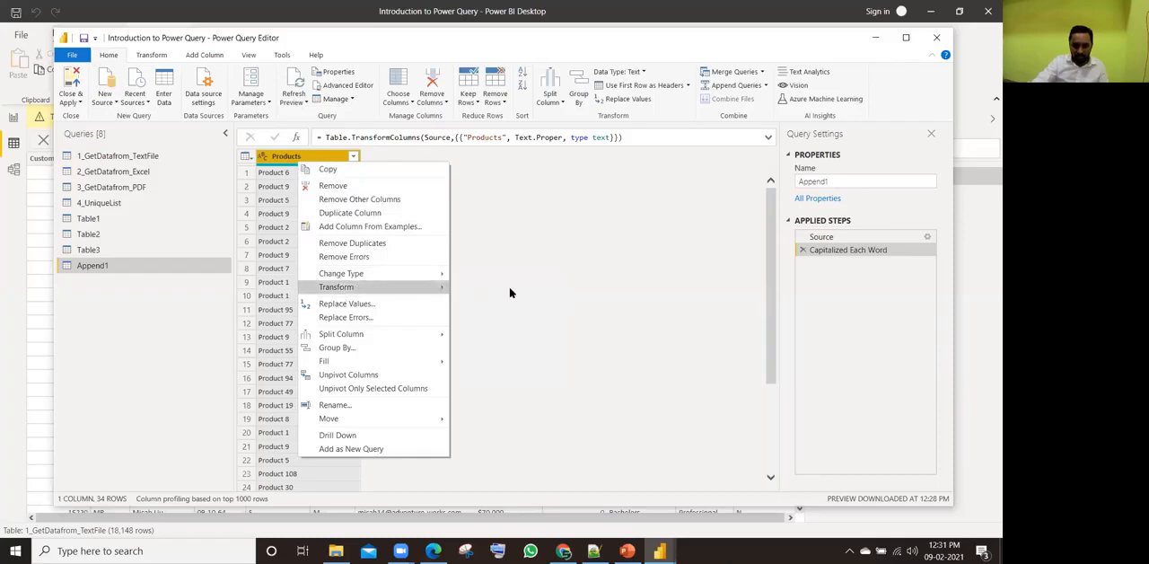
pyautogui.moveTo(377, 287)
pyautogui.click(485, 324)
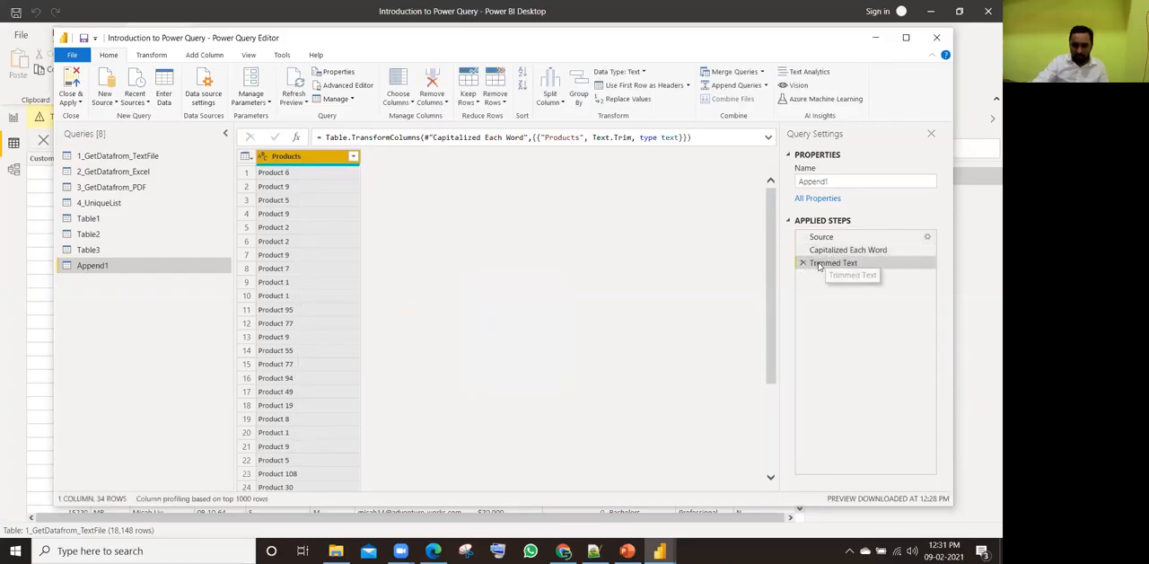
# Step: Remove duplicates from the Products column and compare the rows at the Trimmed Text and Removed Duplicates steps
pyautogui.rightClick(296, 160)
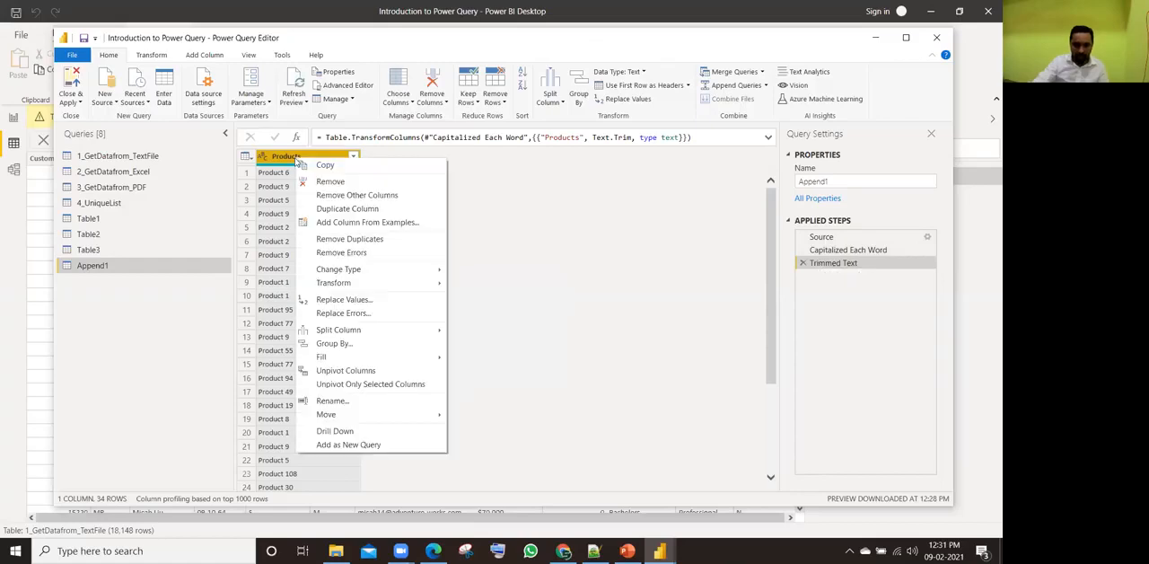
pyautogui.click(340, 241)
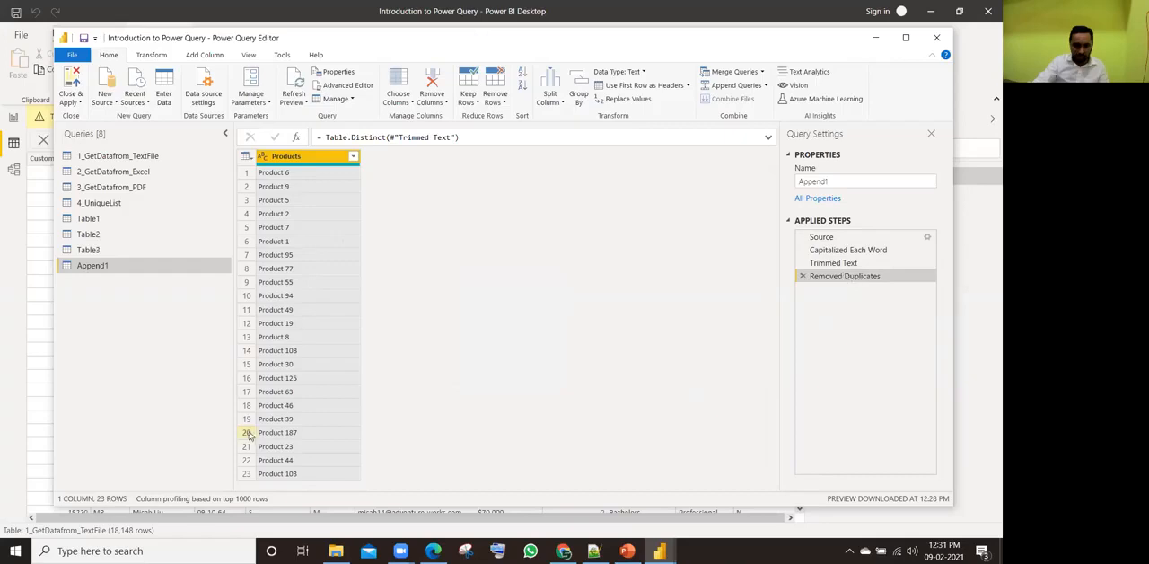
pyautogui.click(819, 263)
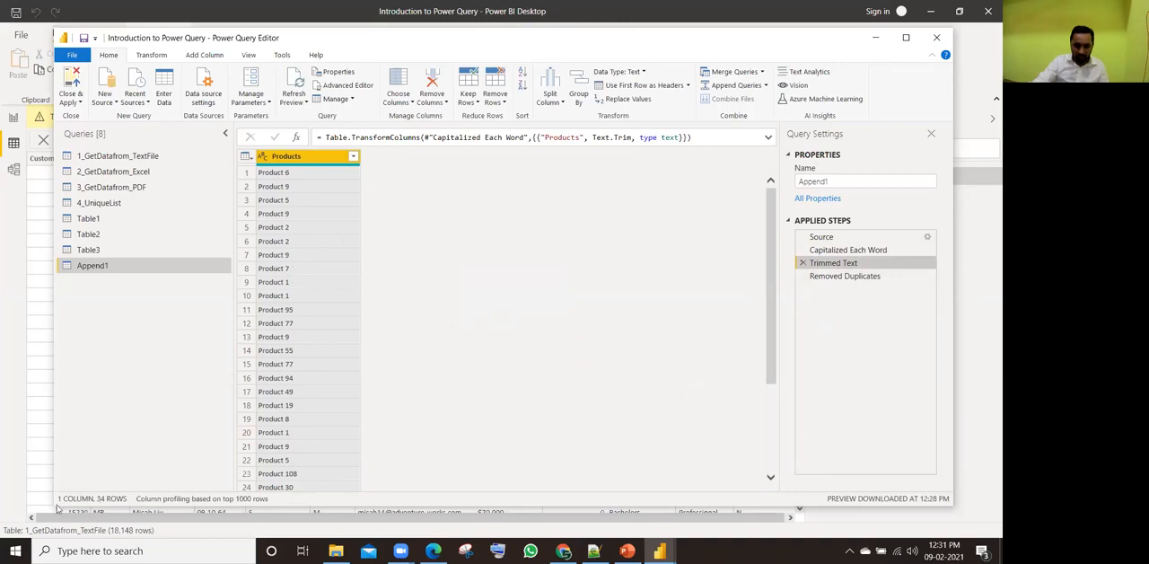
pyautogui.scroll(-3, 352, 296)
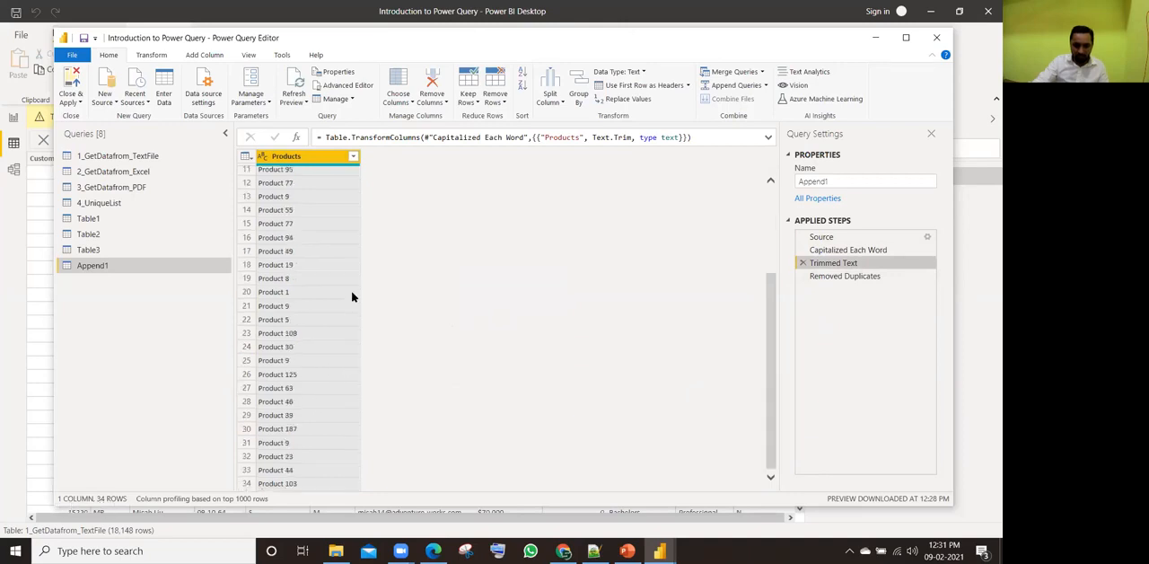
pyautogui.click(831, 276)
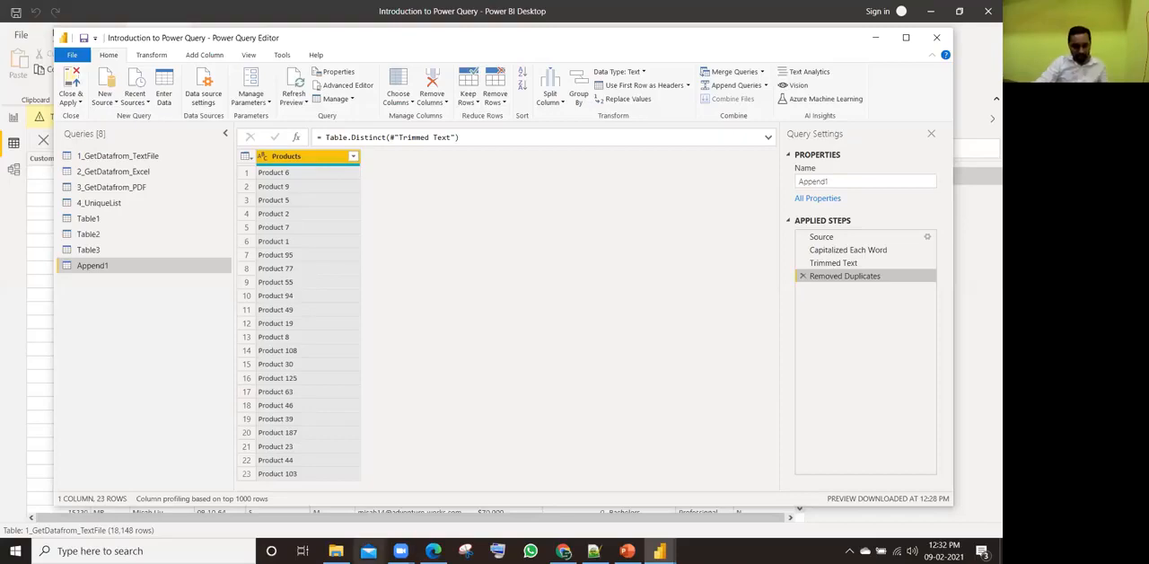
# Step: Open 8 Apped Queries.xlsx from the Raw Data Files folder in Excel and sort the Fac3 Products column A to Z
pyautogui.click(336, 550)
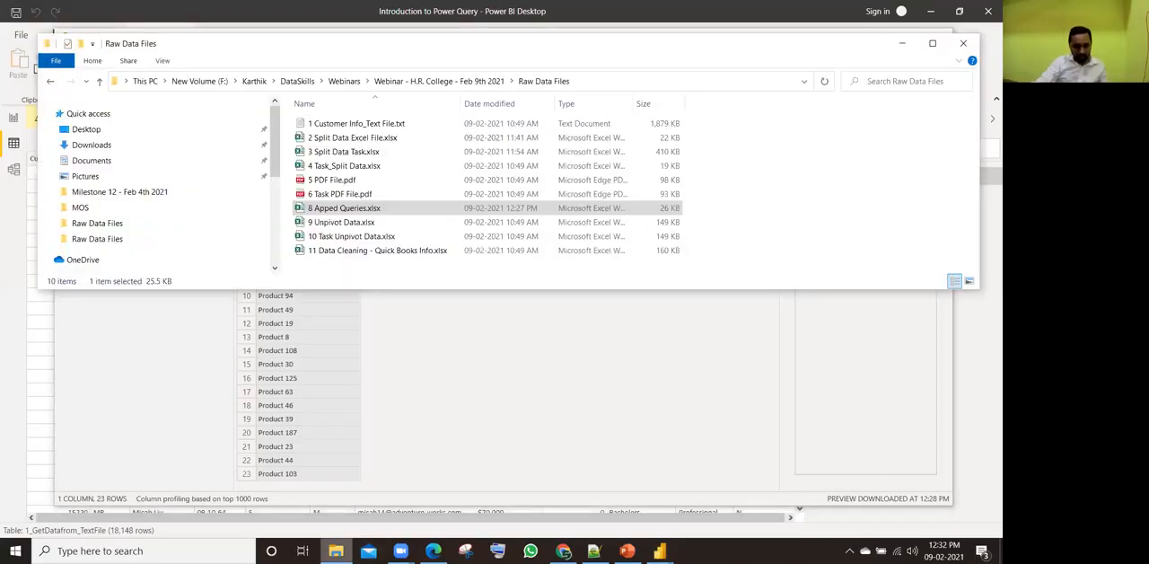
pyautogui.doubleClick(352, 210)
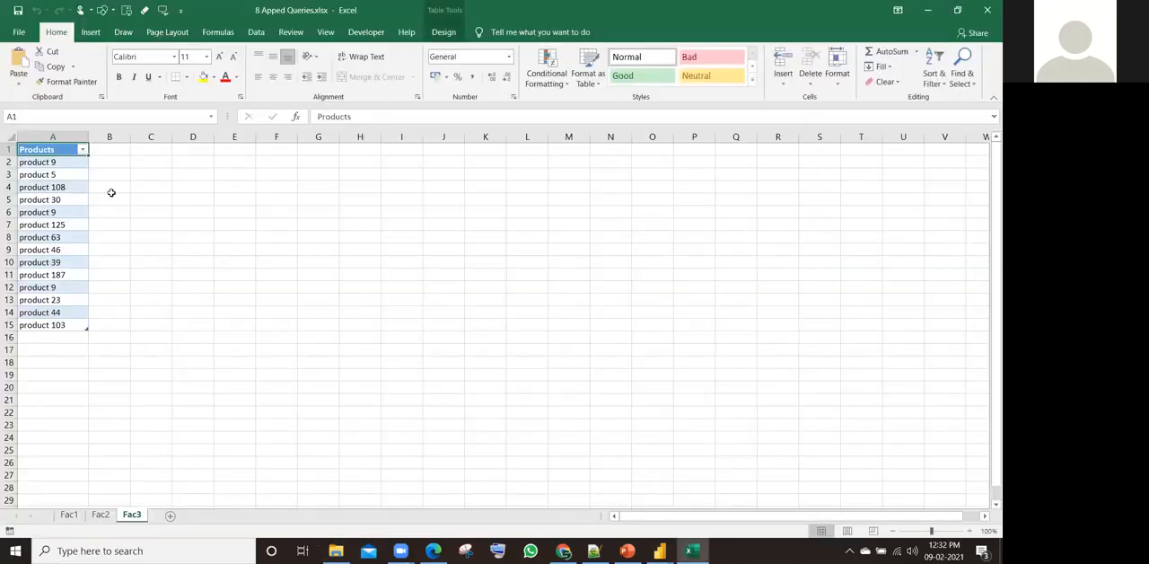
pyautogui.click(61, 198)
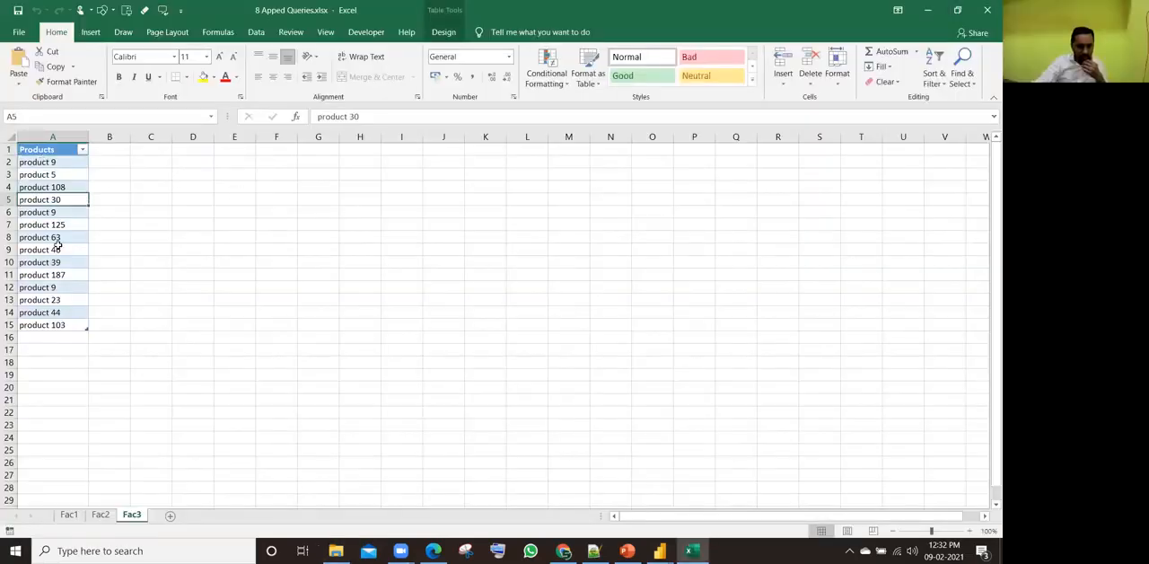
pyautogui.click(54, 152)
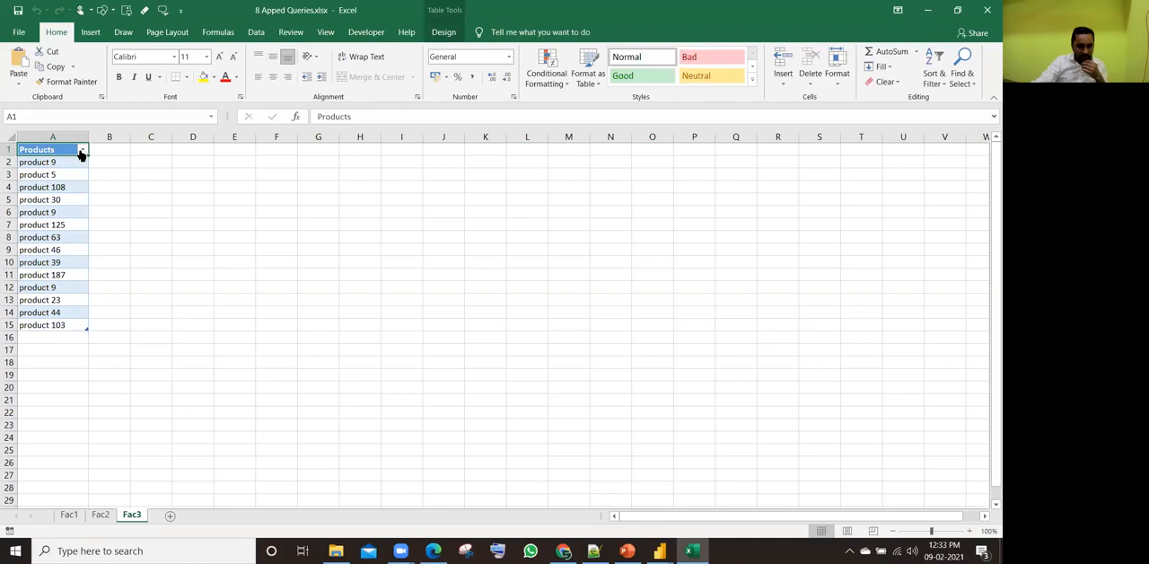
pyautogui.click(82, 151)
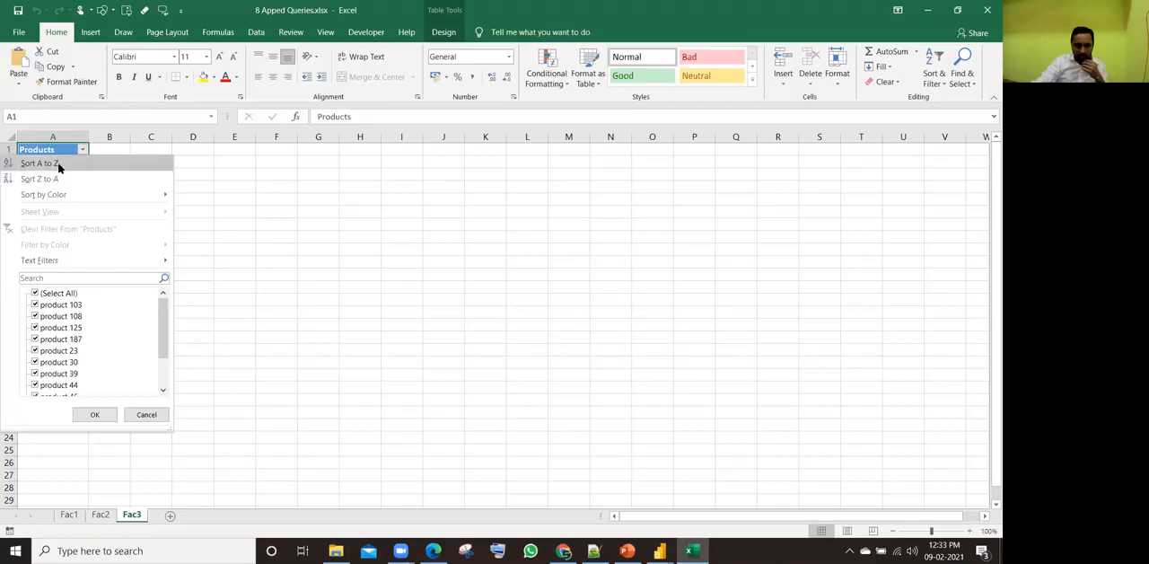
pyautogui.click(59, 165)
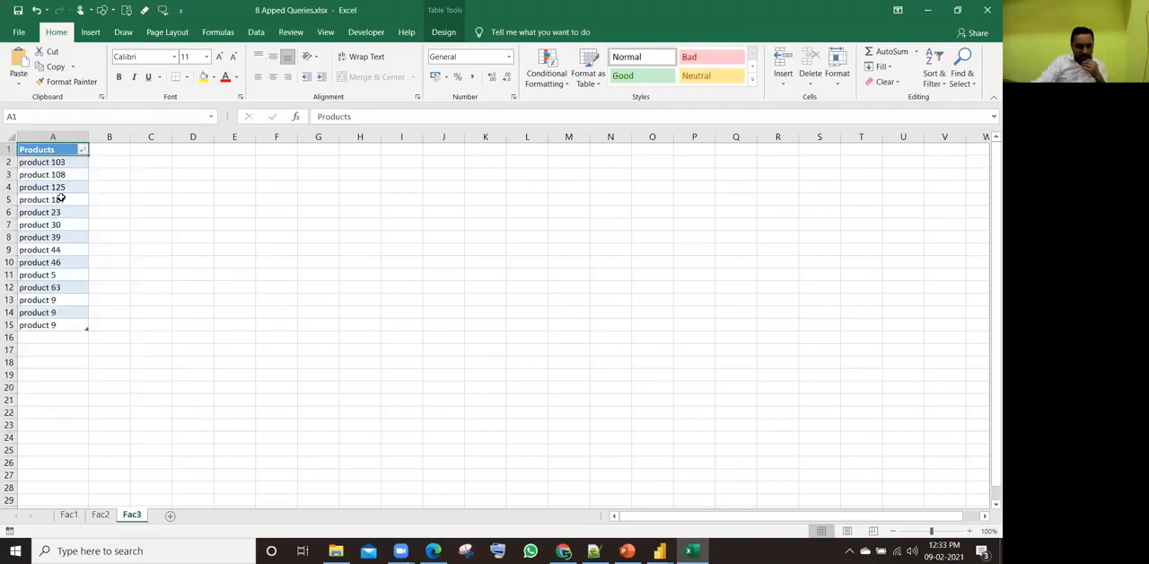
# Step: Examine the sorted Fac3 product list for how text sorting orders the product numbers, comparing it with the empty cells of column C
pyautogui.press('Down')
pyautogui.press('Down')
pyautogui.press('Down')
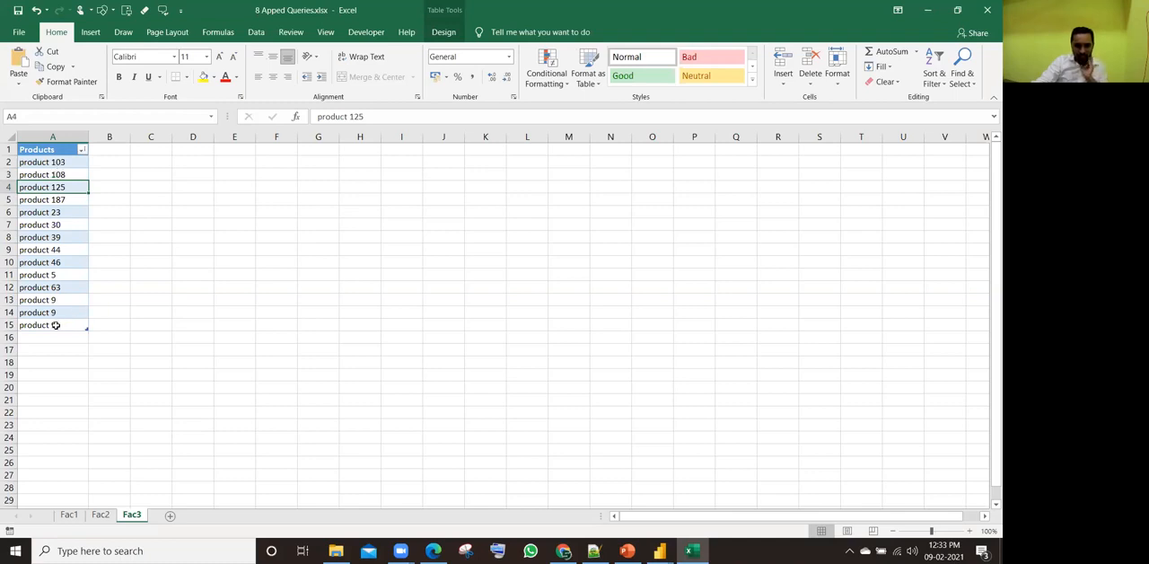
pyautogui.moveTo(51, 298); pyautogui.dragTo(50, 320)
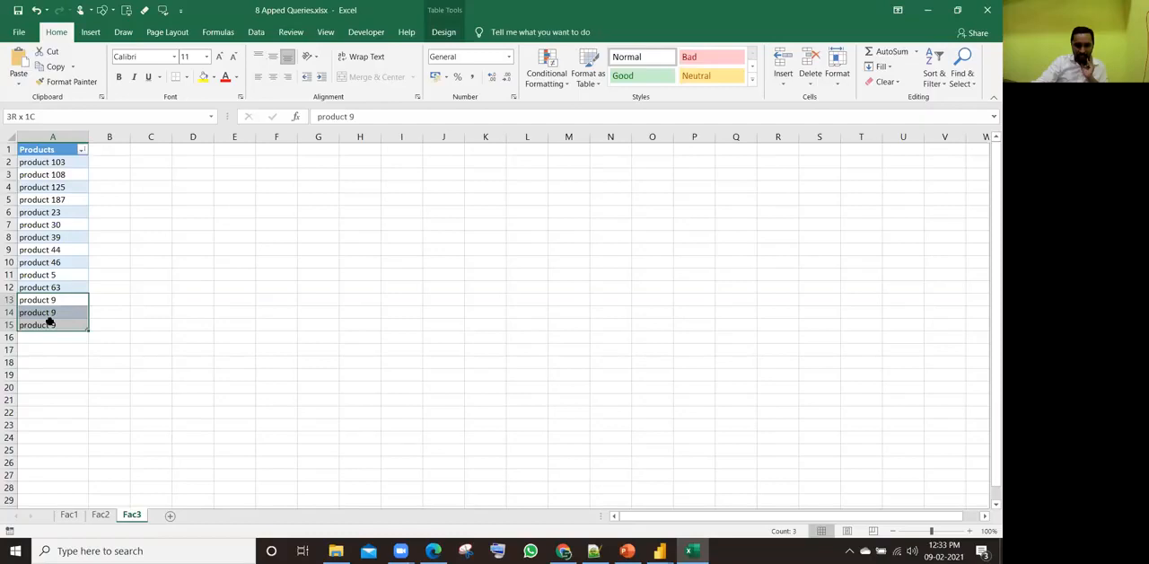
pyautogui.moveTo(150, 160); pyautogui.dragTo(150, 182)
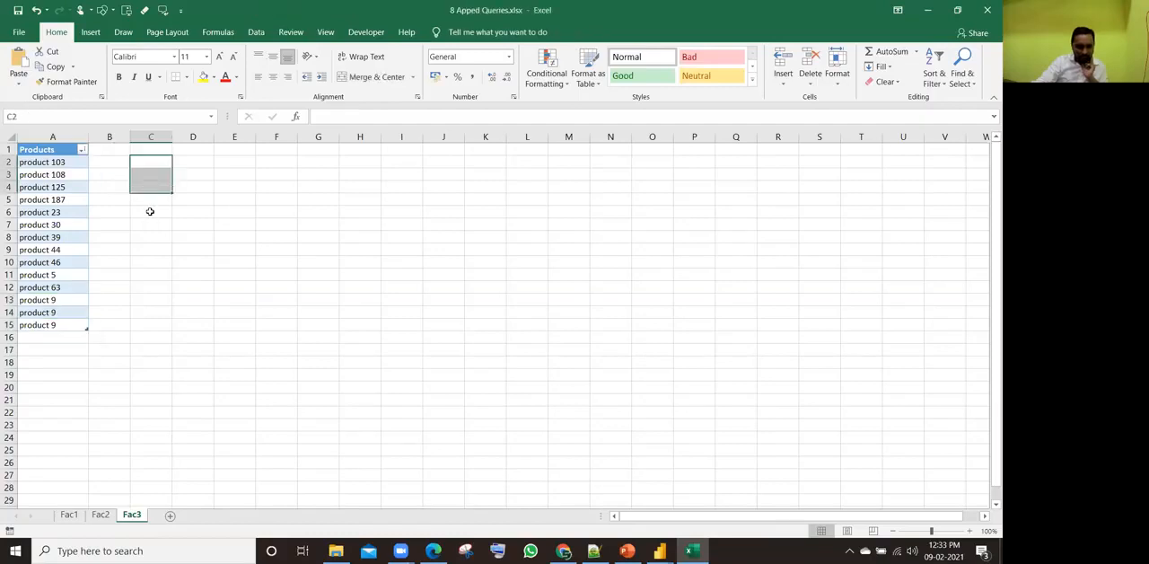
pyautogui.click(41, 280)
pyautogui.click(150, 163)
pyautogui.click(149, 176)
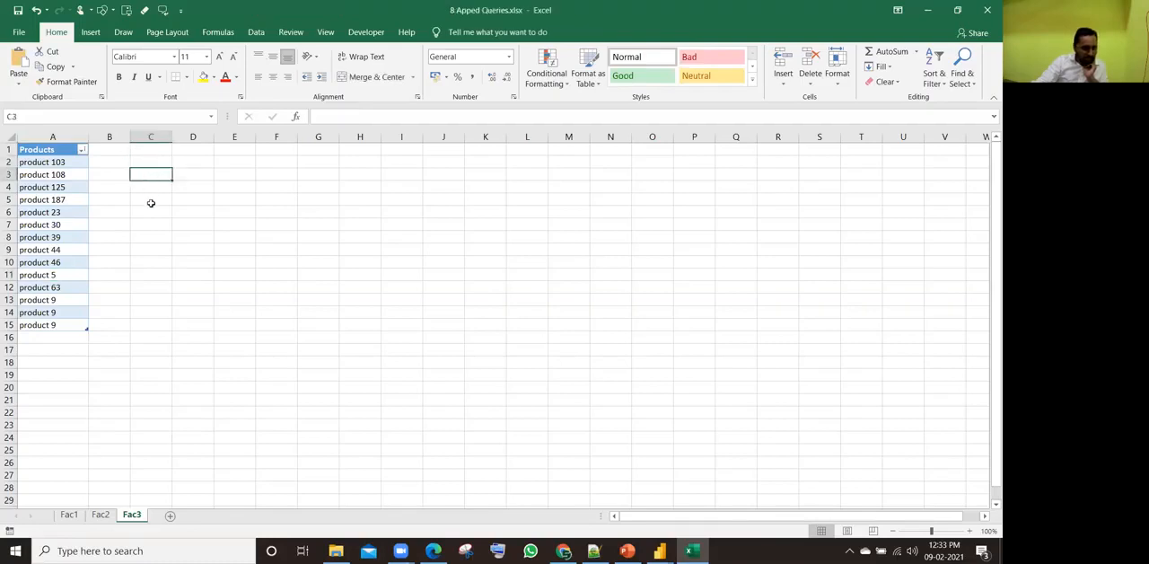
pyautogui.click(150, 202)
pyautogui.click(146, 223)
pyautogui.click(62, 173)
pyautogui.moveTo(156, 161); pyautogui.dragTo(160, 336)
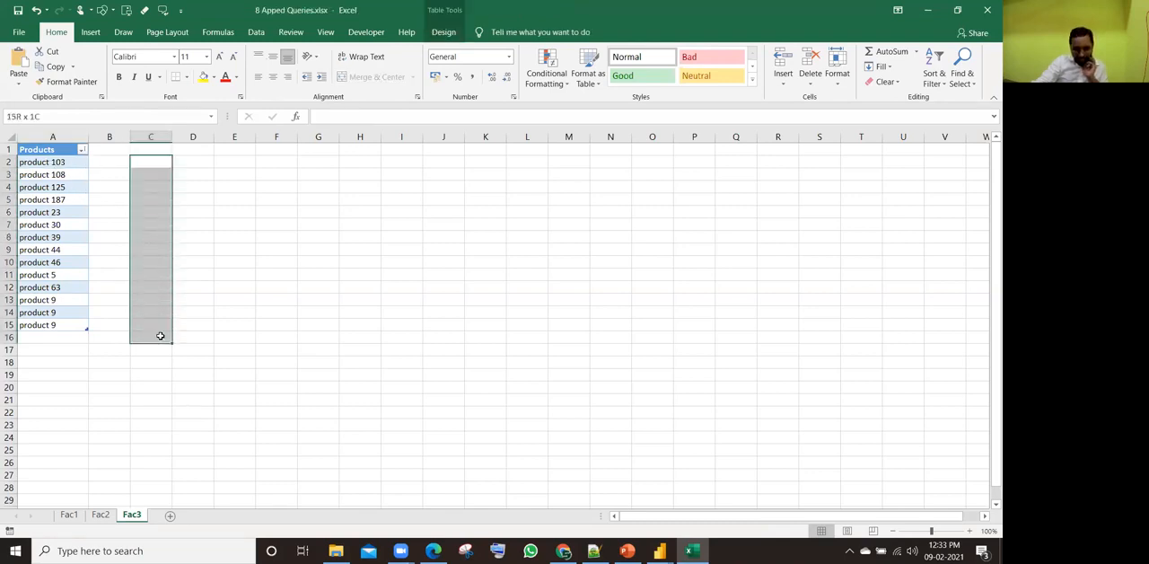
pyautogui.click(44, 163)
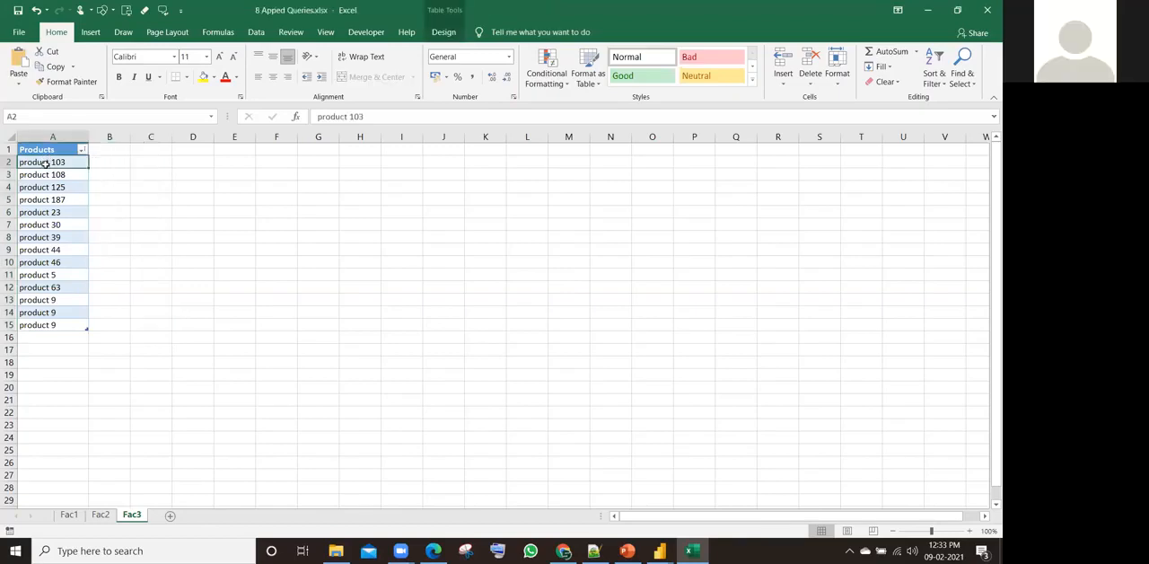
# Step: Close the workbook without saving it and return to the Power Query Editor
pyautogui.click(988, 9)
pyautogui.click(500, 290)
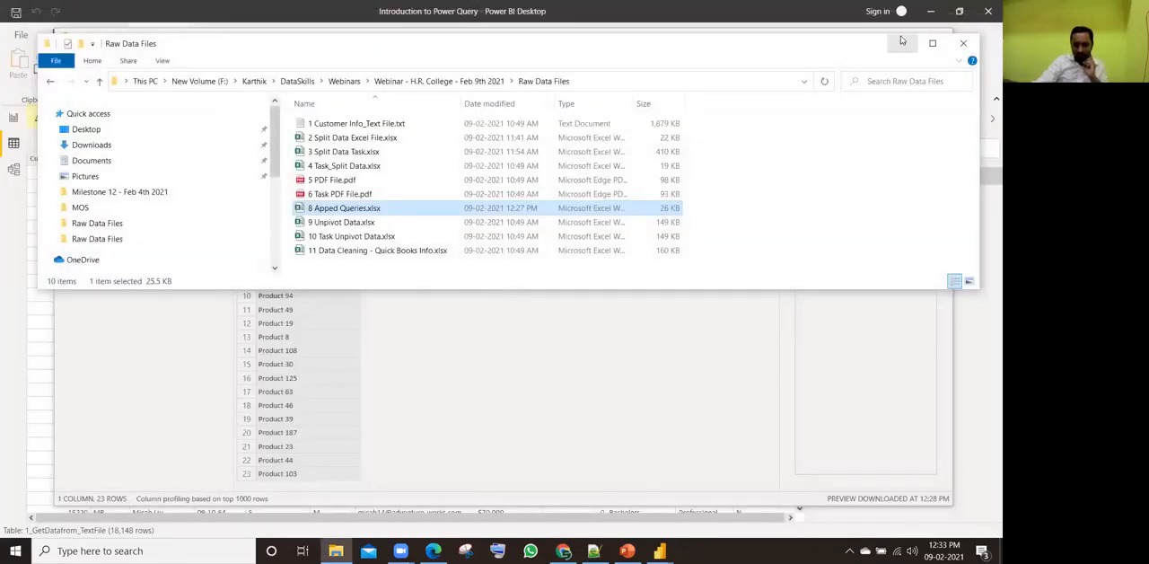
pyautogui.click(901, 42)
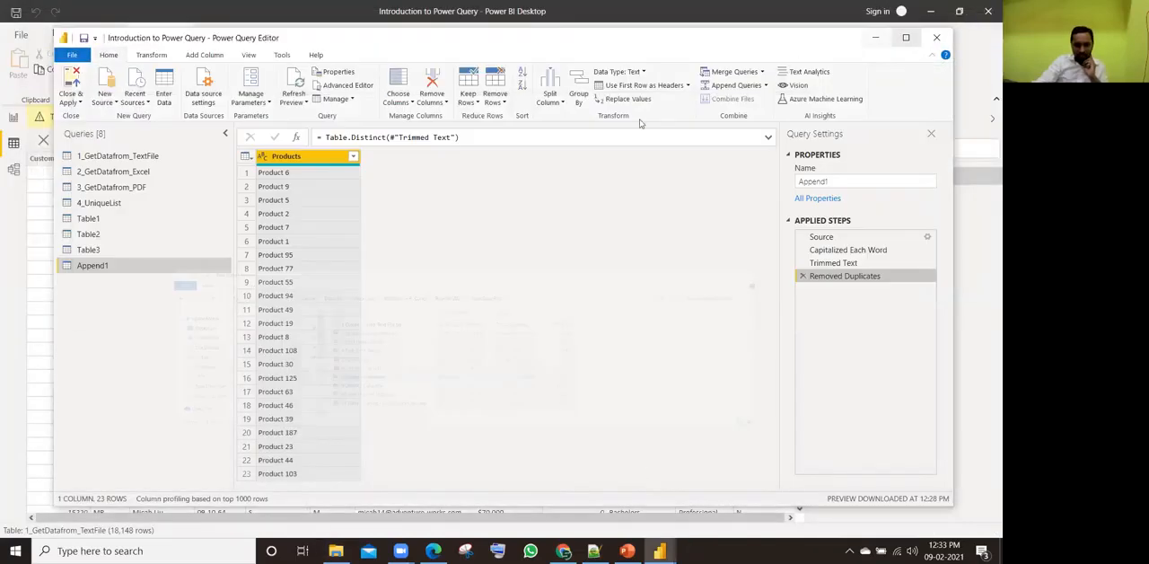
# Step: Try sorting the Products column of Append1 in ascending order, and delete the resulting sort step
pyautogui.click(353, 157)
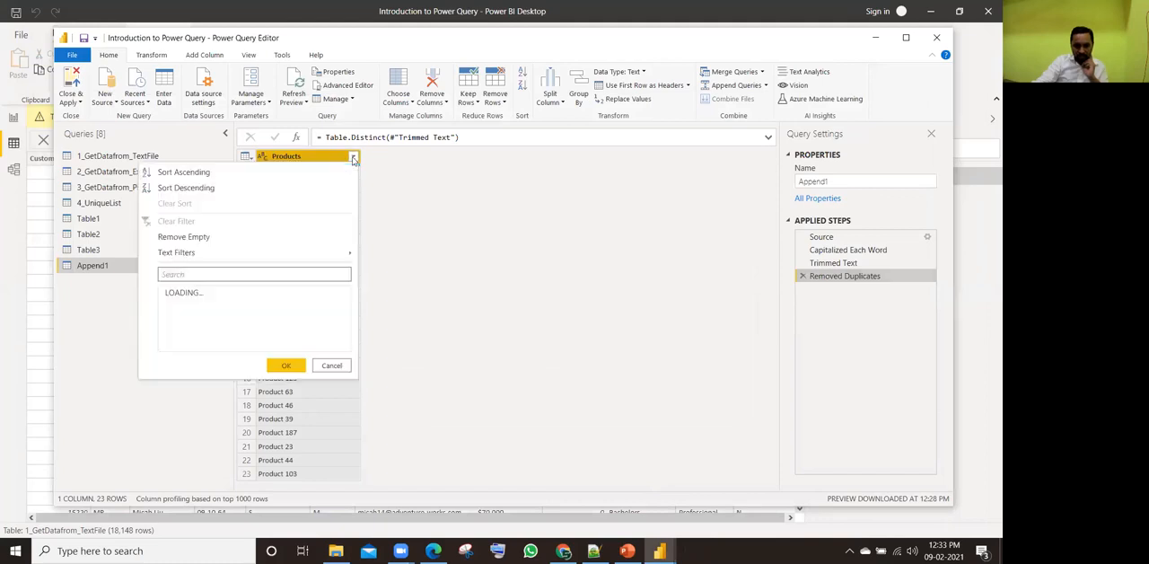
pyautogui.click(223, 172)
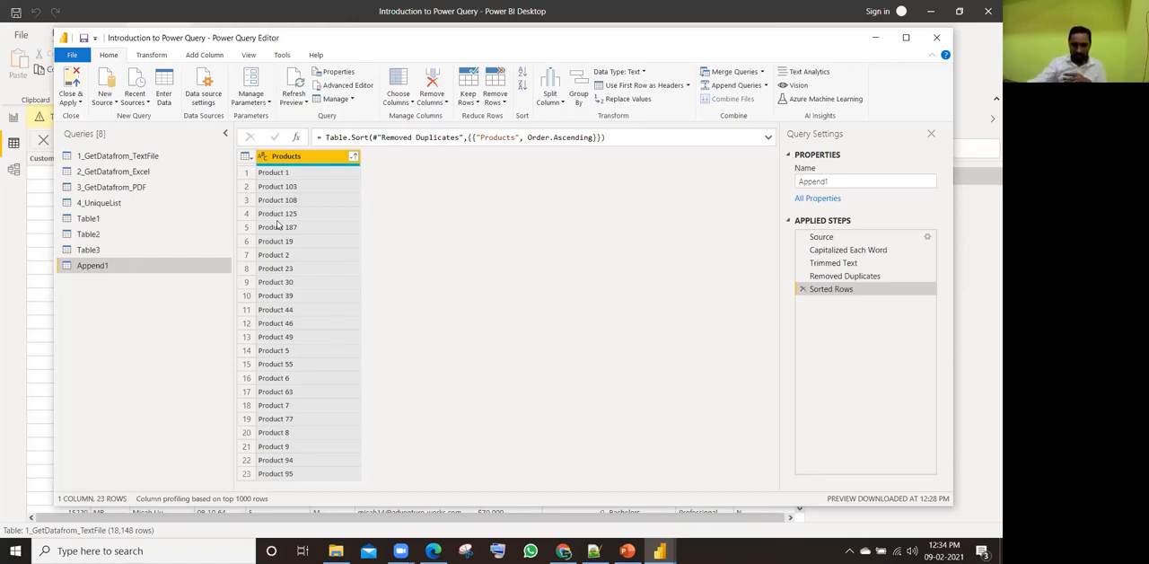
pyautogui.click(802, 288)
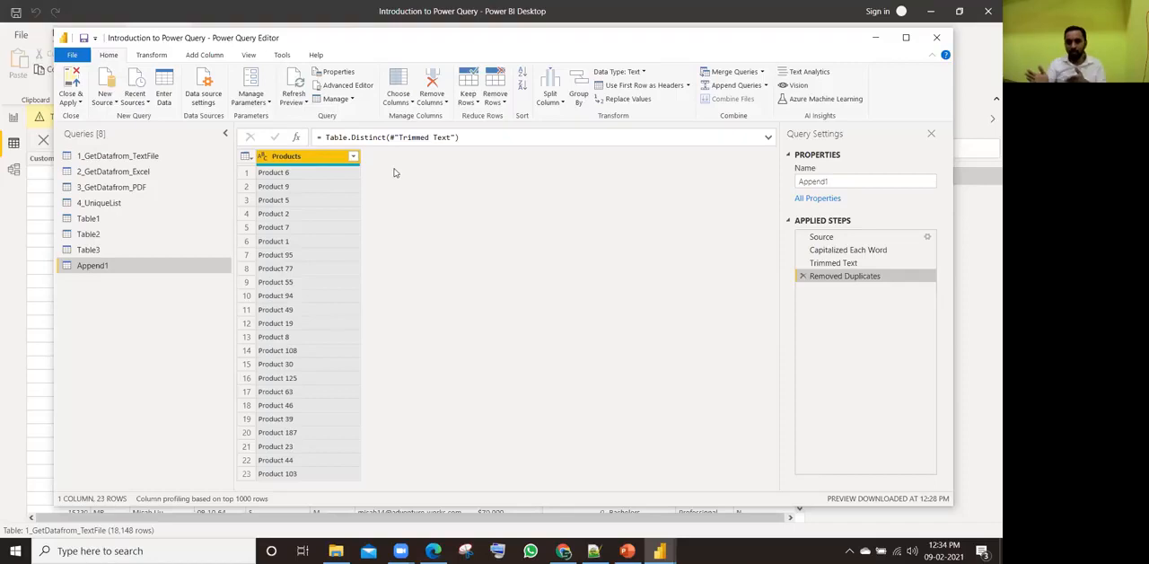
# Step: Duplicate the Products column and split the copy by the Space delimiter at each occurrence
pyautogui.rightClick(318, 158)
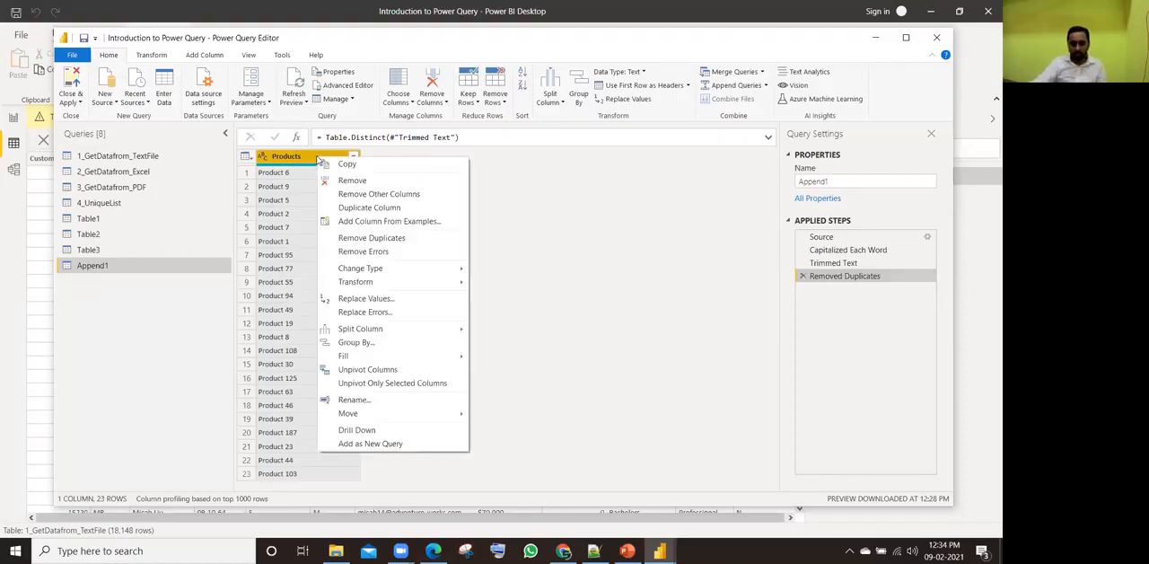
pyautogui.click(354, 209)
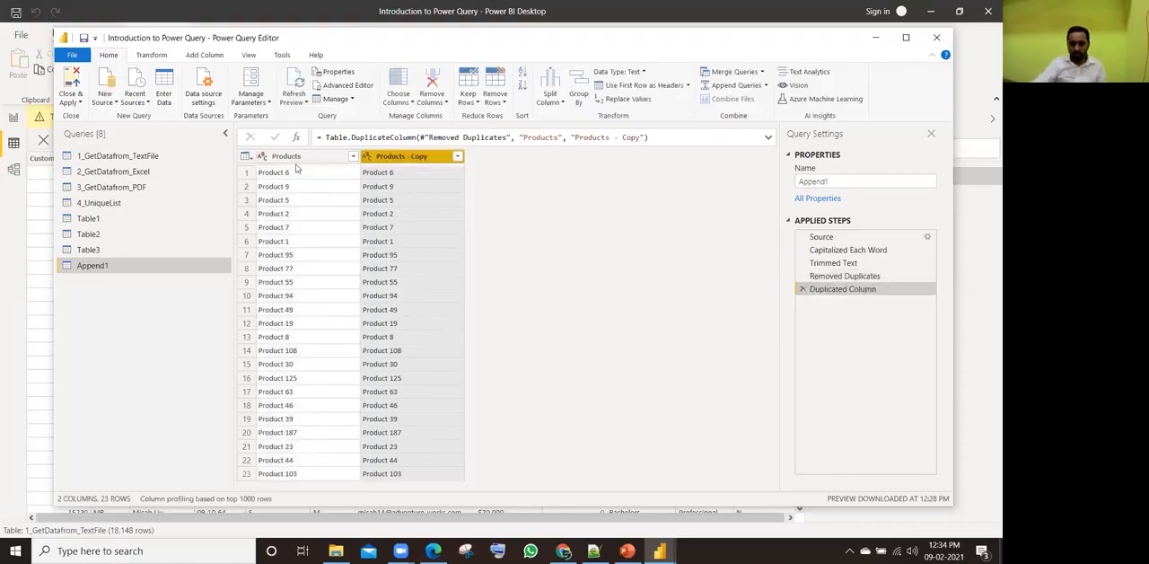
pyautogui.rightClick(416, 161)
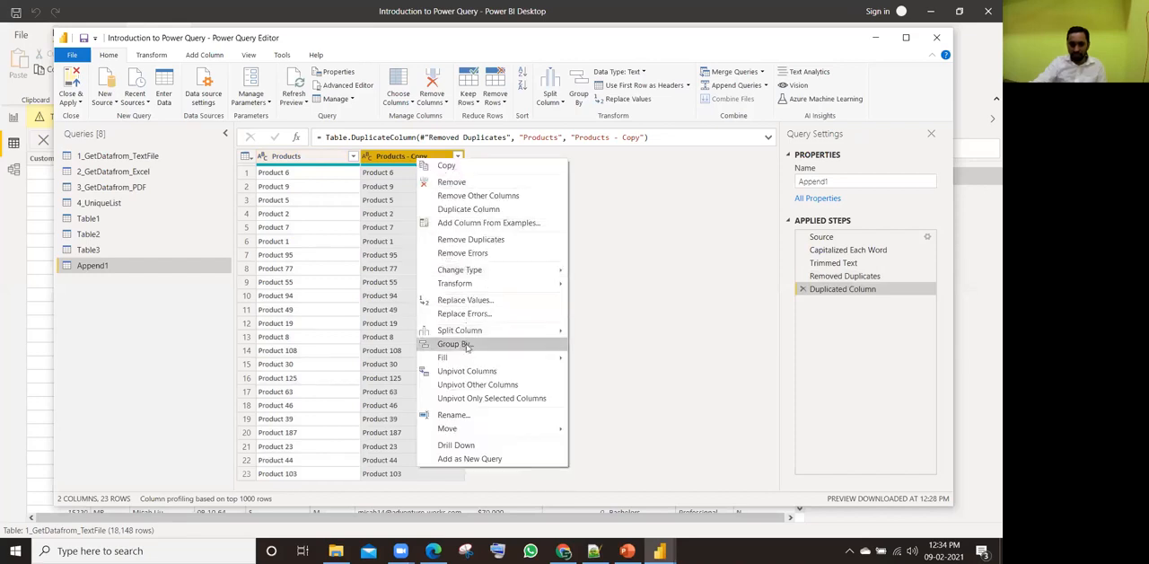
pyautogui.moveTo(492, 332)
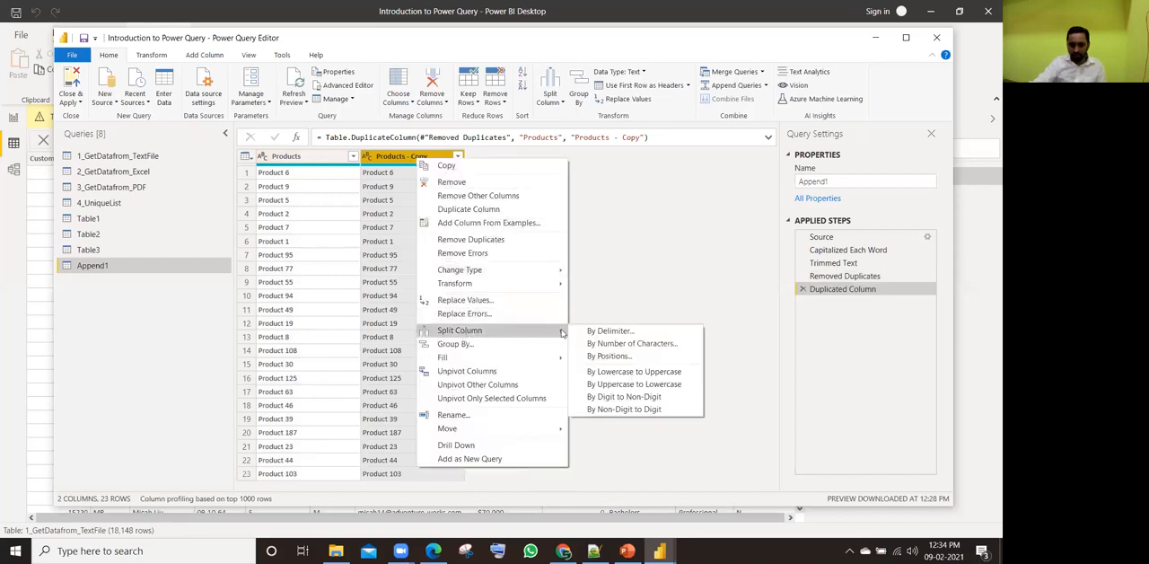
pyautogui.click(611, 332)
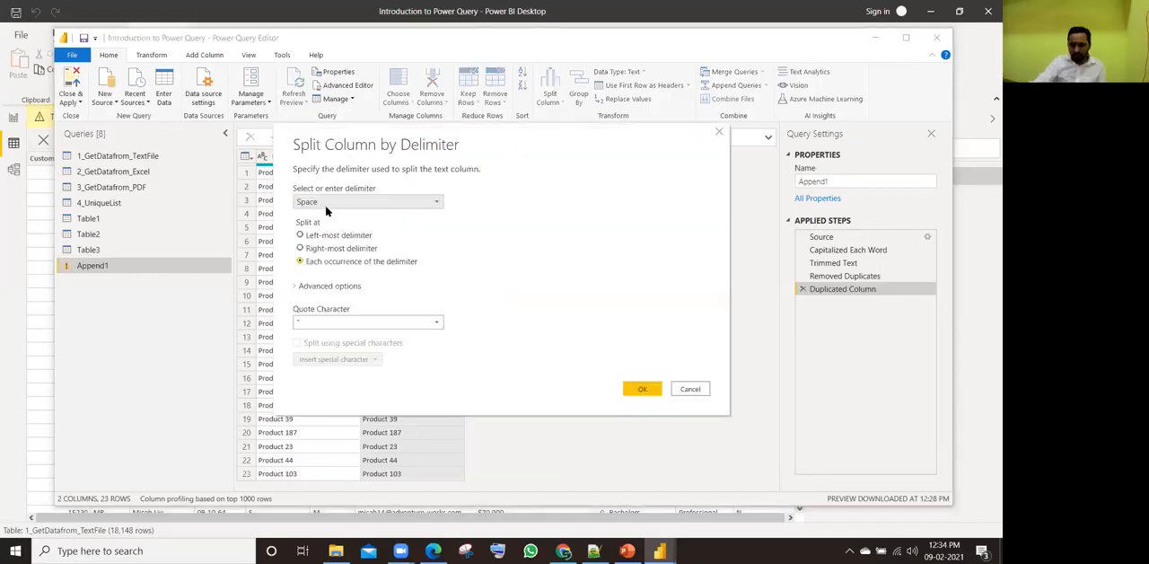
pyautogui.click(644, 390)
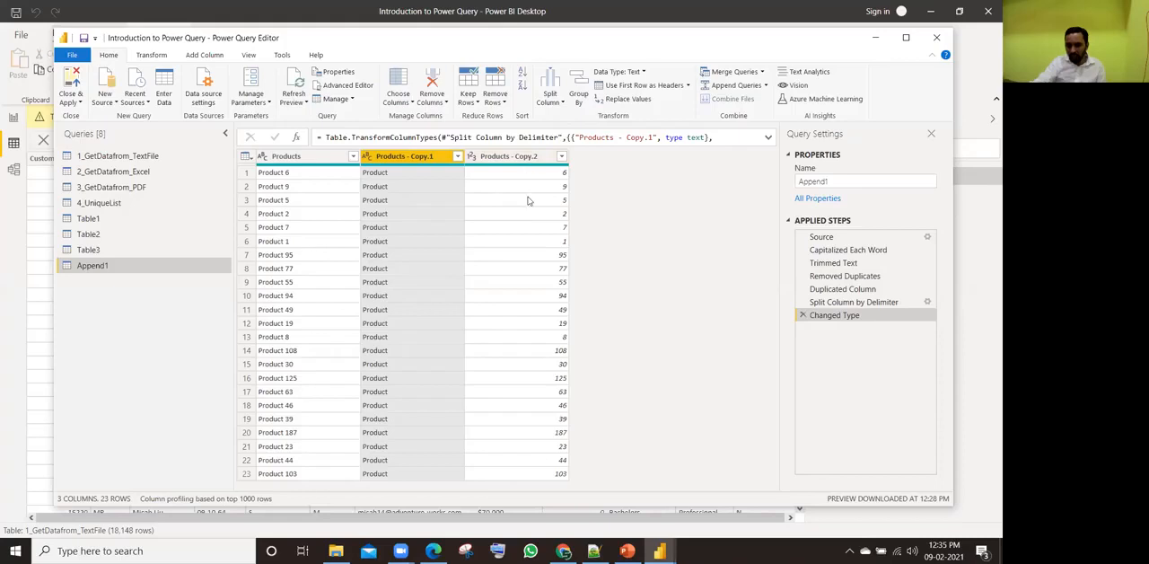
# Step: Remove the Products - Copy.1 column from Append1 and sort the Products - Copy.2 column in ascending order
pyautogui.rightClick(402, 158)
pyautogui.click(419, 185)
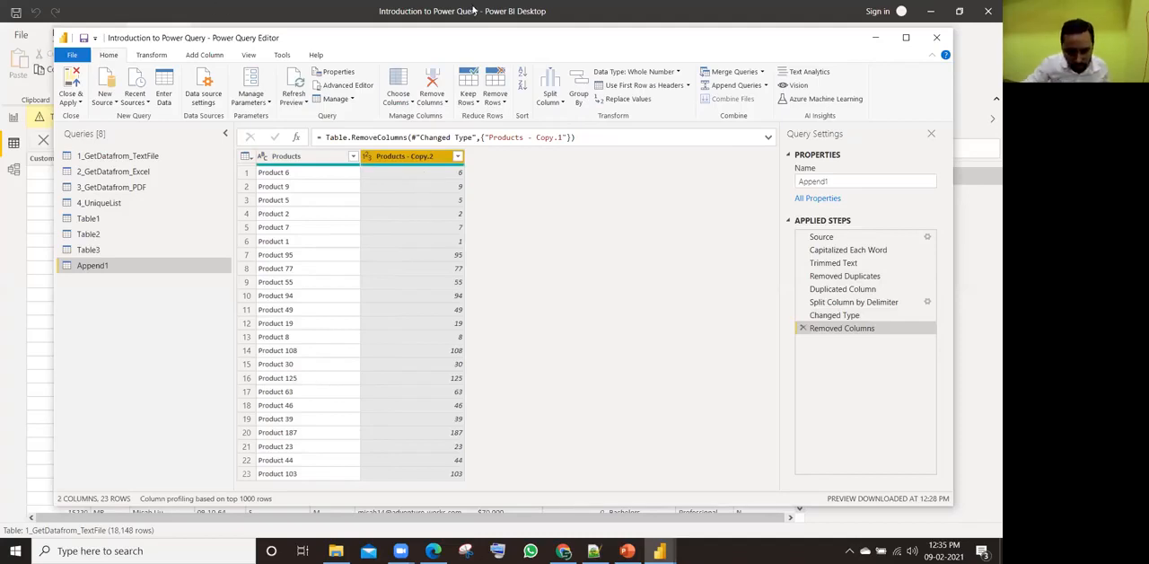
pyautogui.click(458, 157)
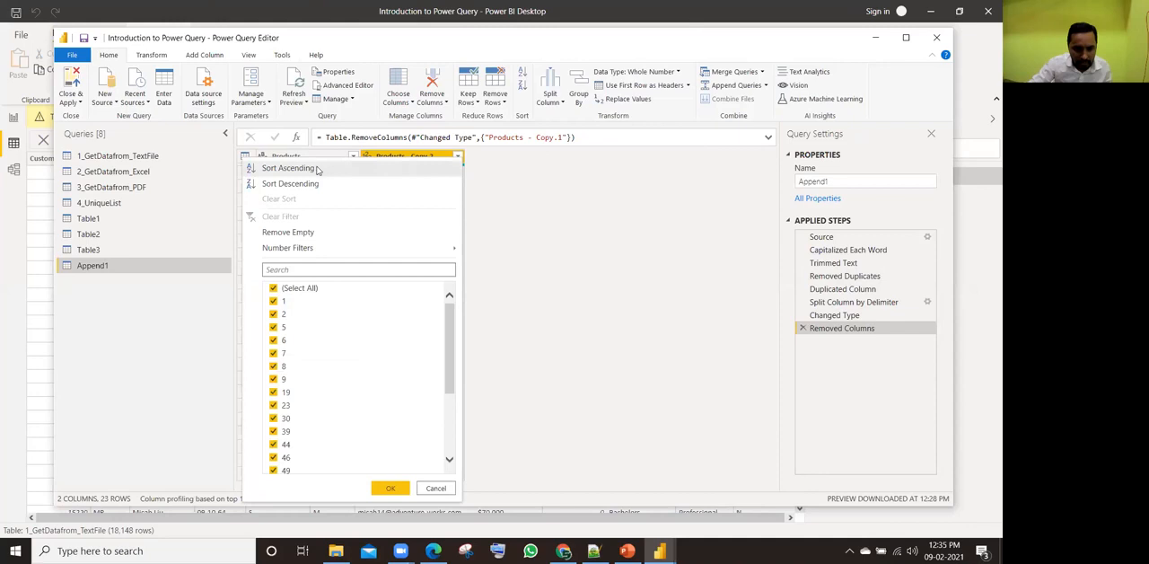
pyautogui.click(289, 168)
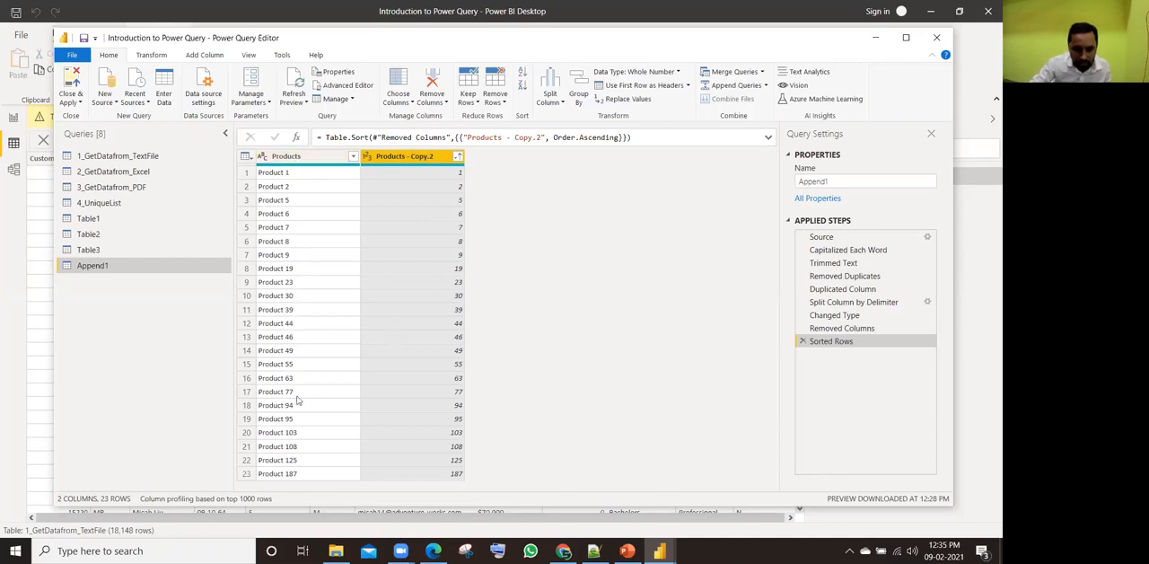
# Step: Try sorting the Products - Copy.2 column in descending order, and restore its ascending order
pyautogui.click(458, 156)
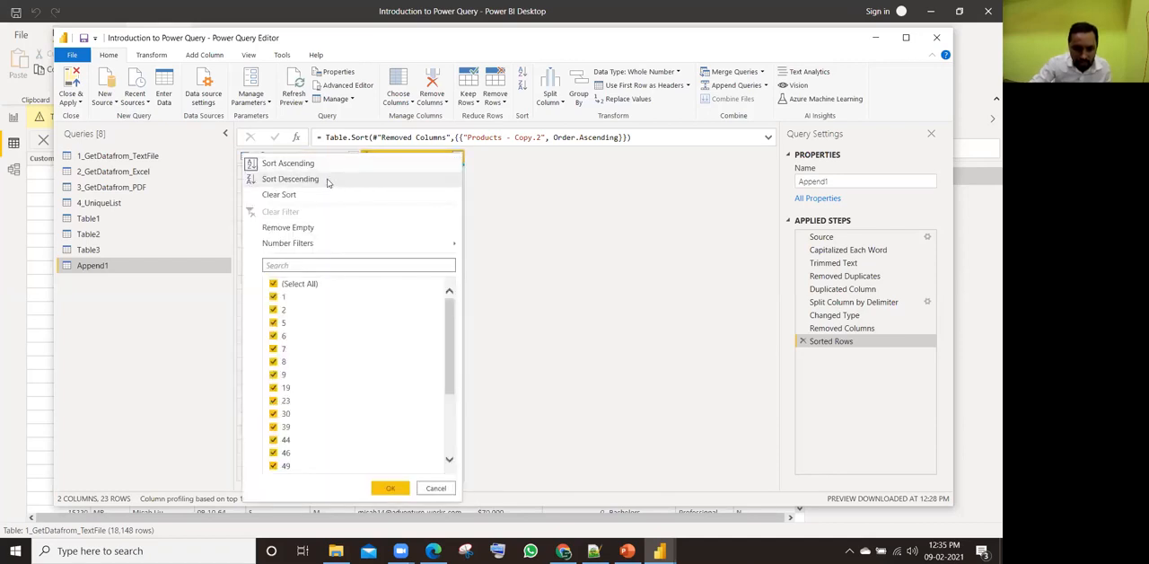
pyautogui.click(327, 182)
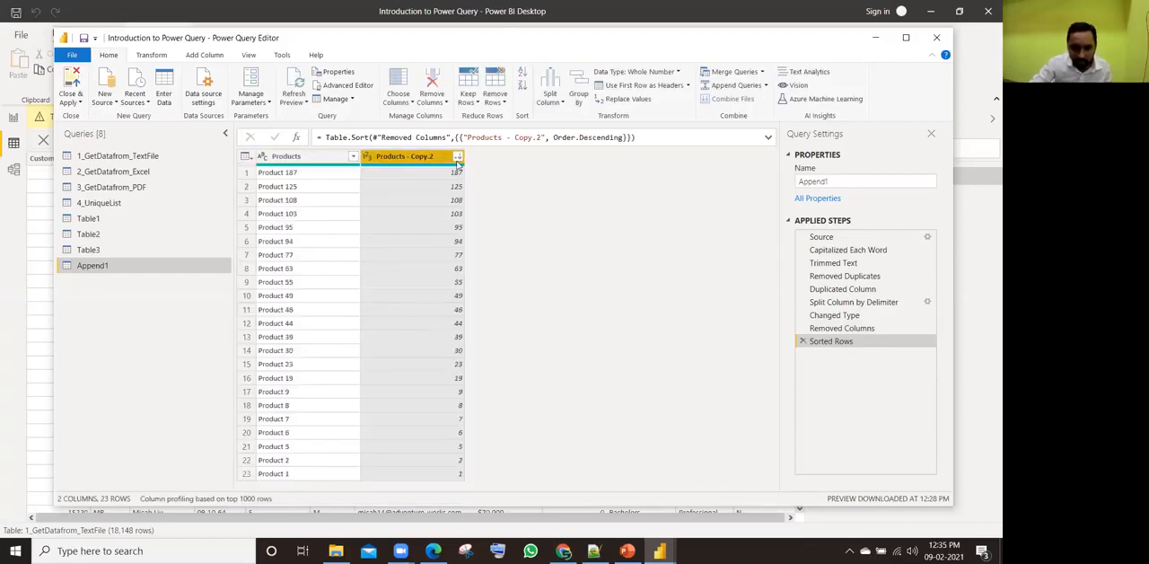
pyautogui.click(458, 157)
pyautogui.click(284, 166)
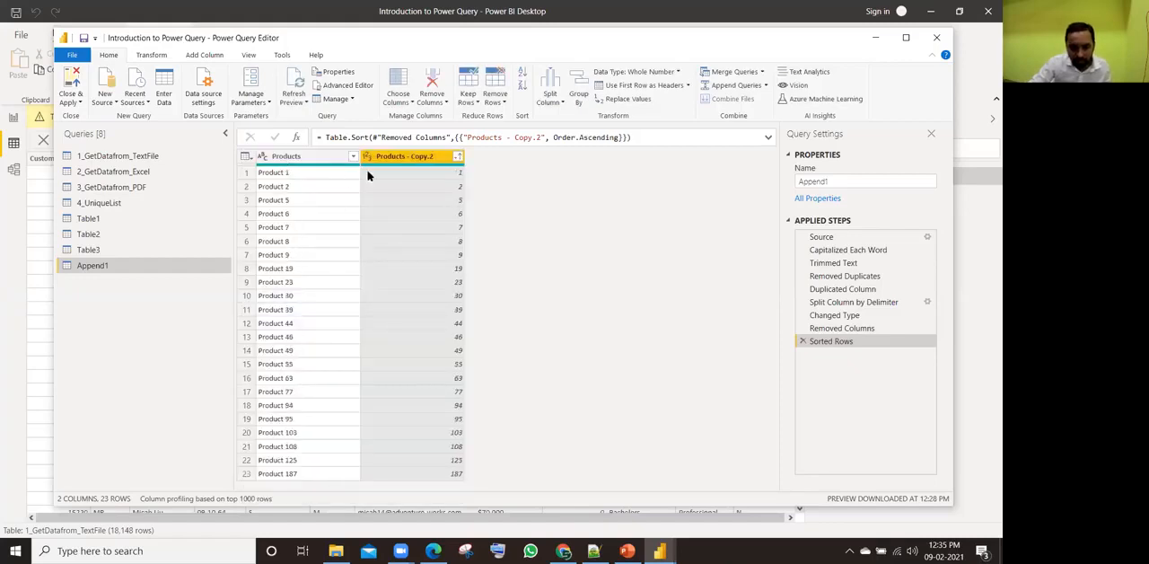
# Step: Remove the Products - Copy.2 column, then close the Power Query Editor and apply the query changes
pyautogui.rightClick(401, 160)
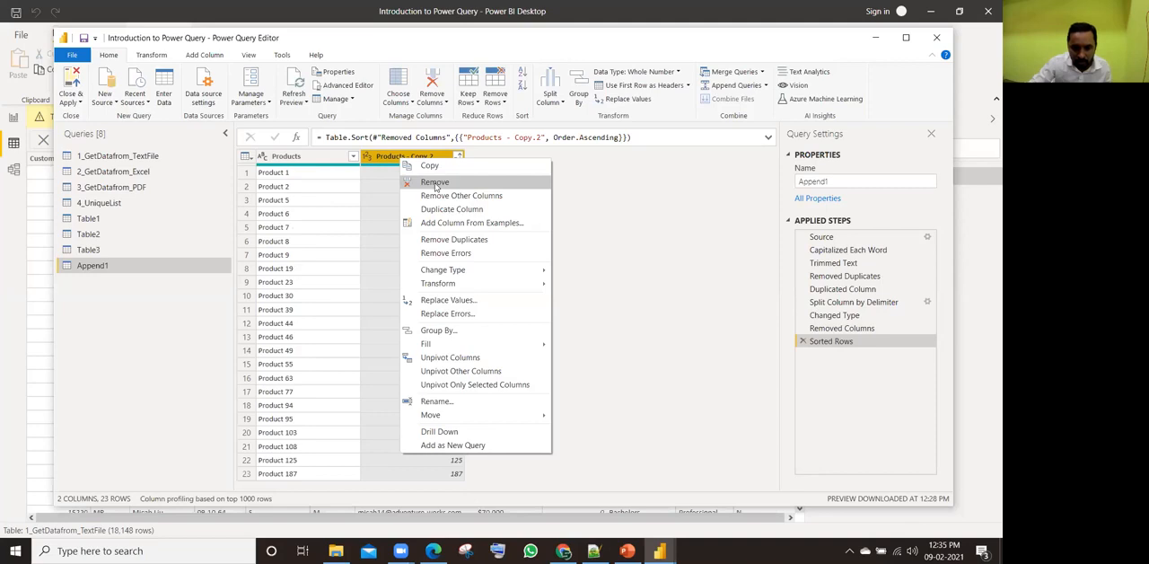
pyautogui.click(436, 183)
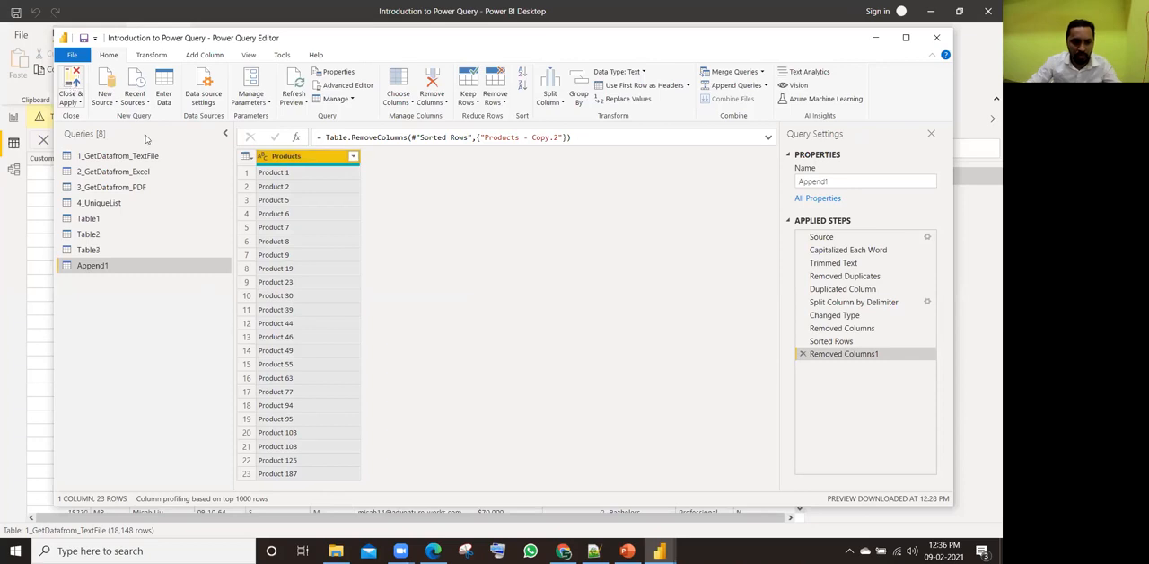
pyautogui.hotkey('alt', 'Tab')
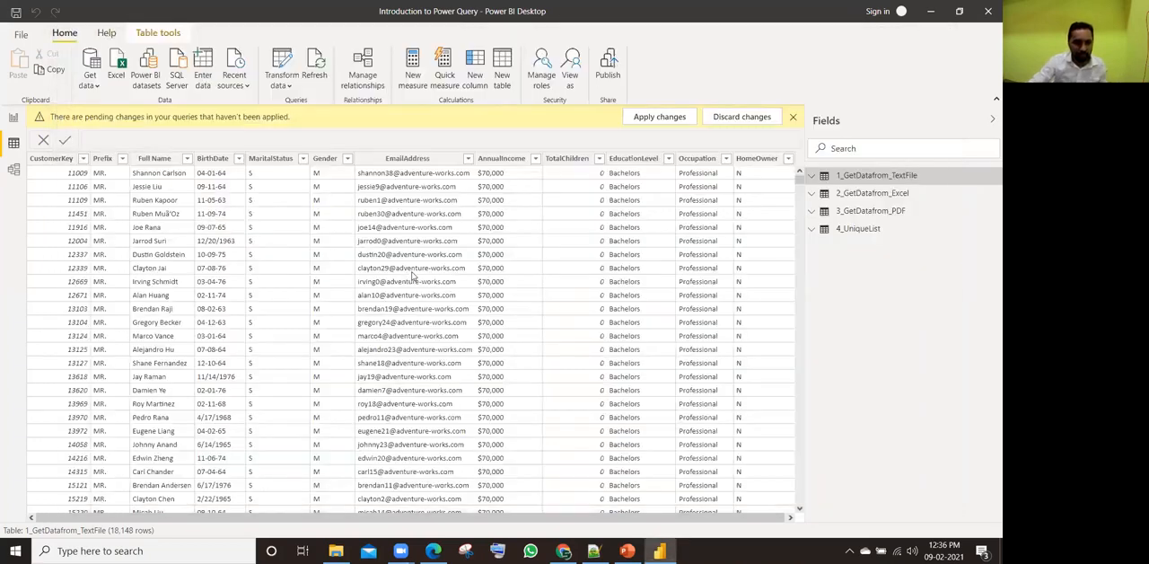
# Step: Switch to the Raw Data Files folder and open the workbook 8 Apped Queries.xlsx in Excel
pyautogui.hotkey('alt', 'Tab')
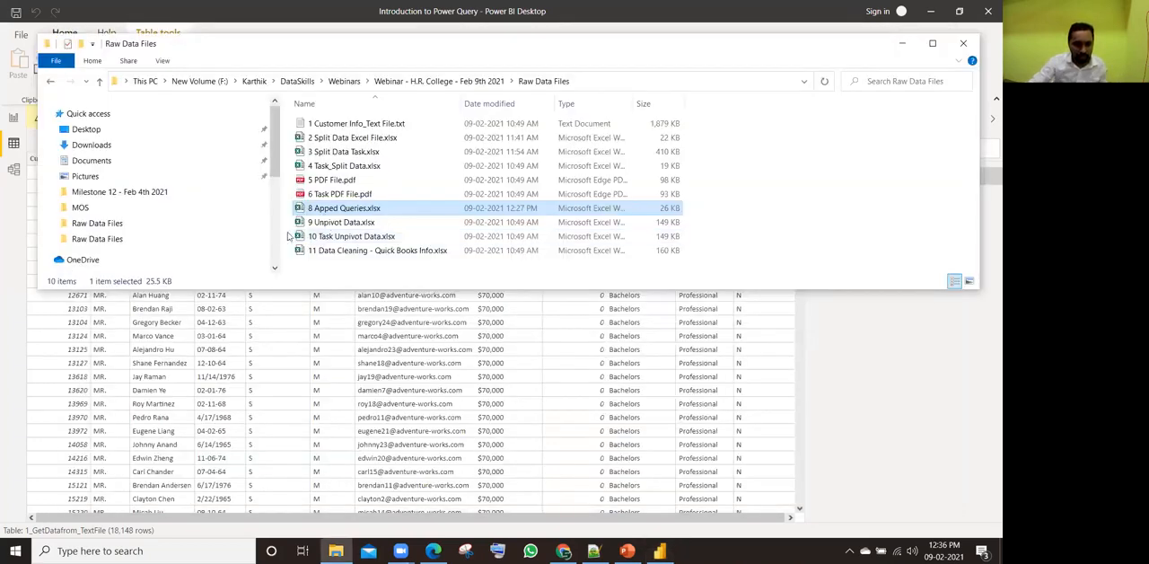
pyautogui.hotkey('alt', 'Tab')
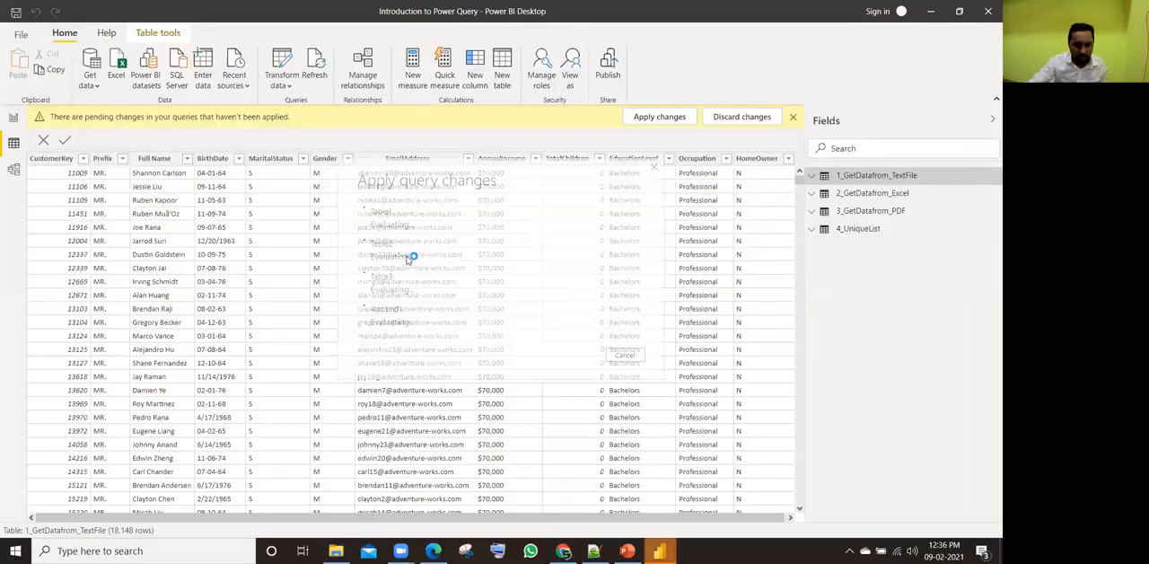
pyautogui.hotkey('alt', 'Tab')
pyautogui.hotkey('alt', 'Tab')
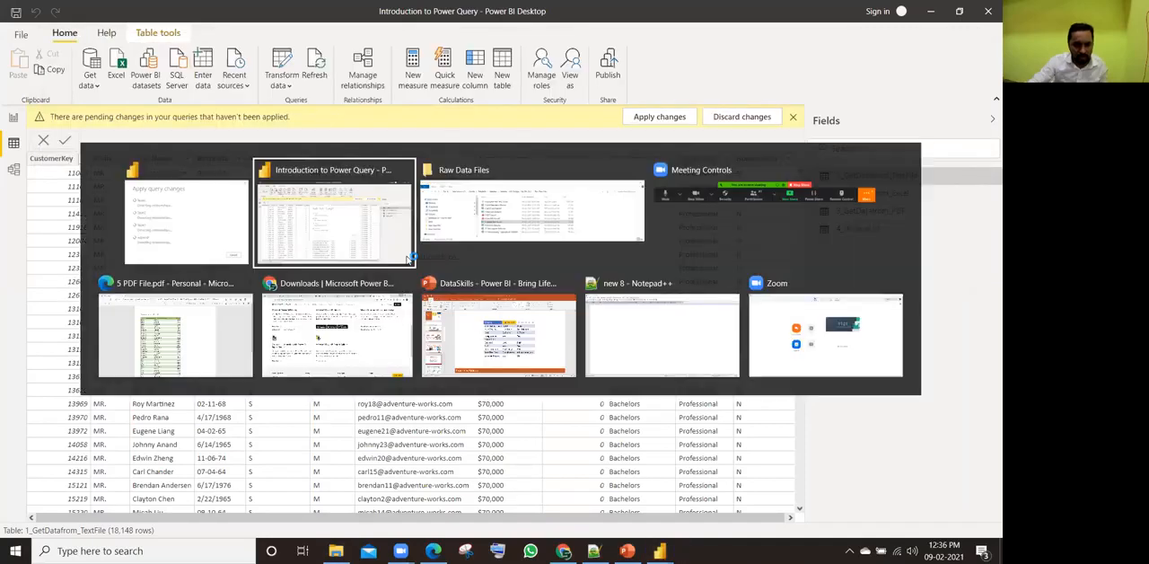
pyautogui.hotkey('alt', 'Tab')
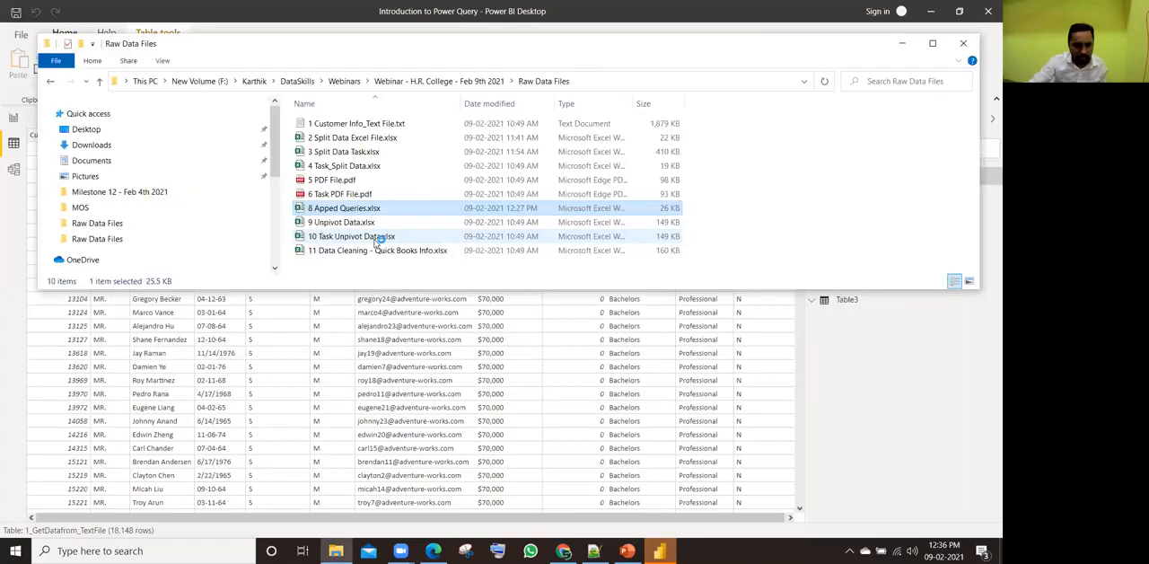
pyautogui.doubleClick(353, 211)
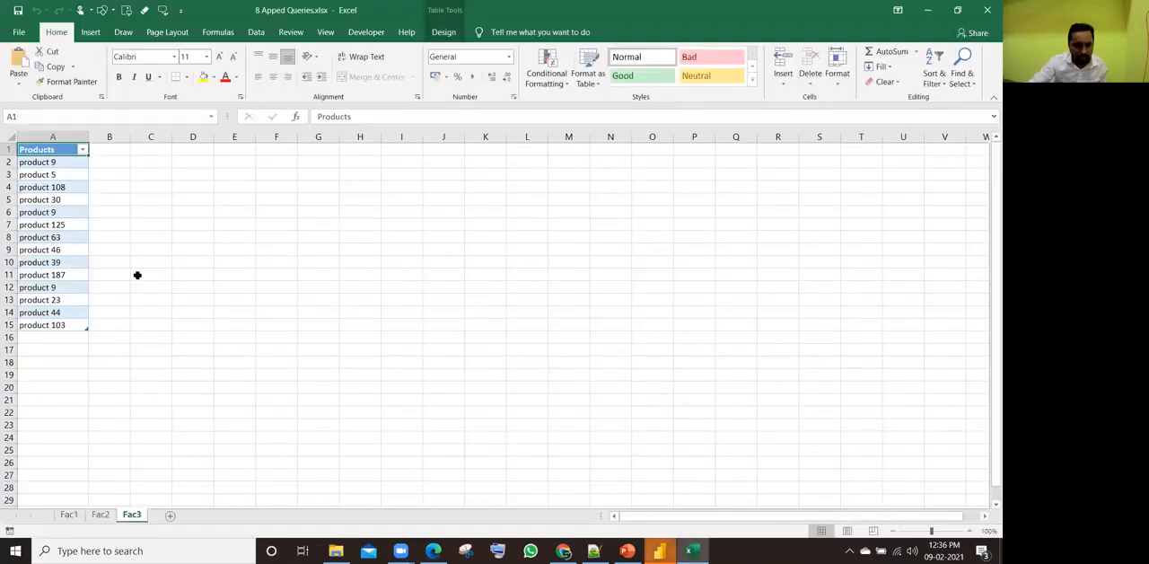
pyautogui.click(46, 335)
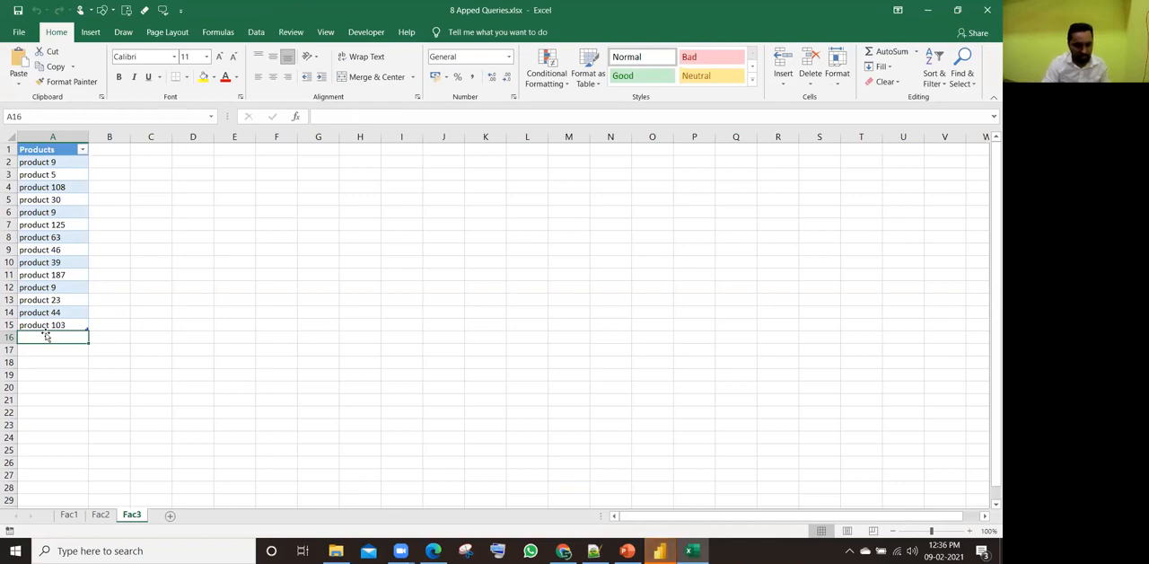
pyautogui.click(83, 438)
# Step: Add the entry Product 999 in the first empty row below the Products table on the Fac2 sheet
pyautogui.click(100, 514)
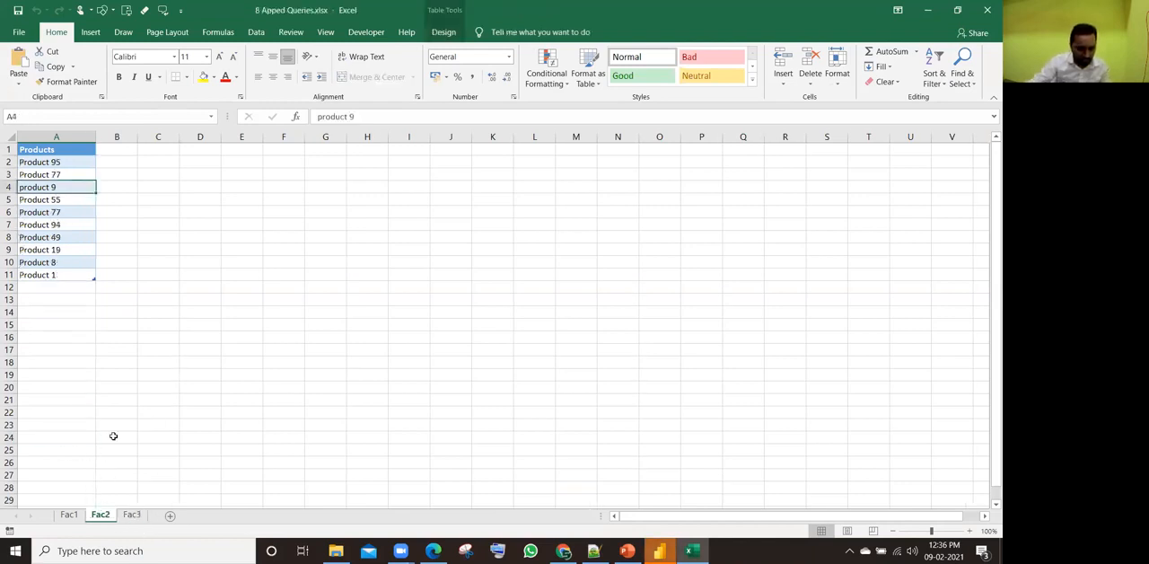
pyautogui.click(33, 288)
pyautogui.write('Pro')
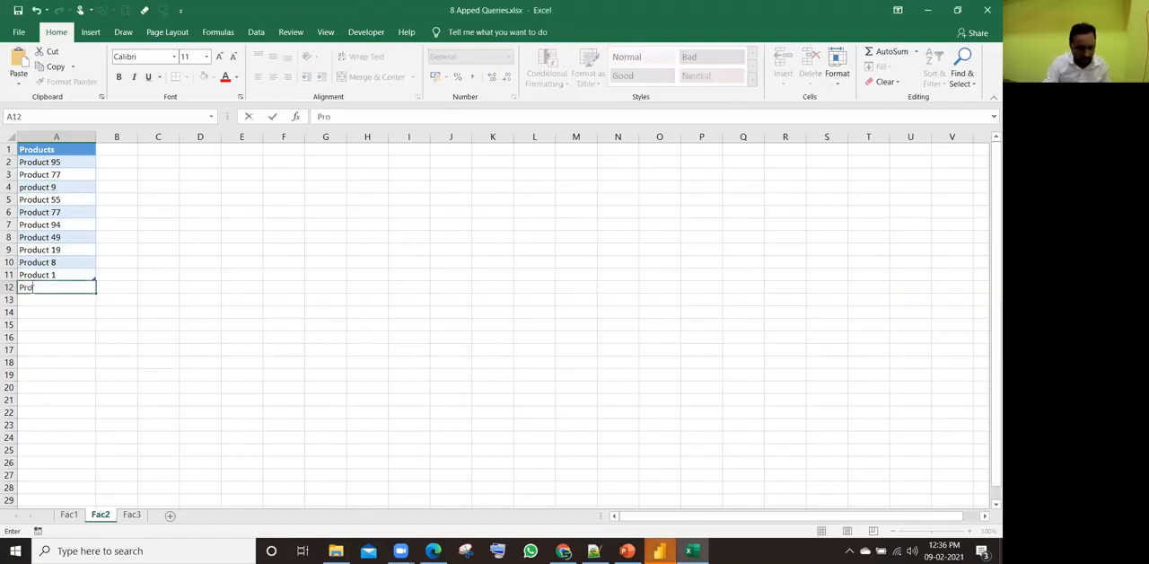
pyautogui.write('duct 999')
pyautogui.press('Return')
pyautogui.click(27, 287)
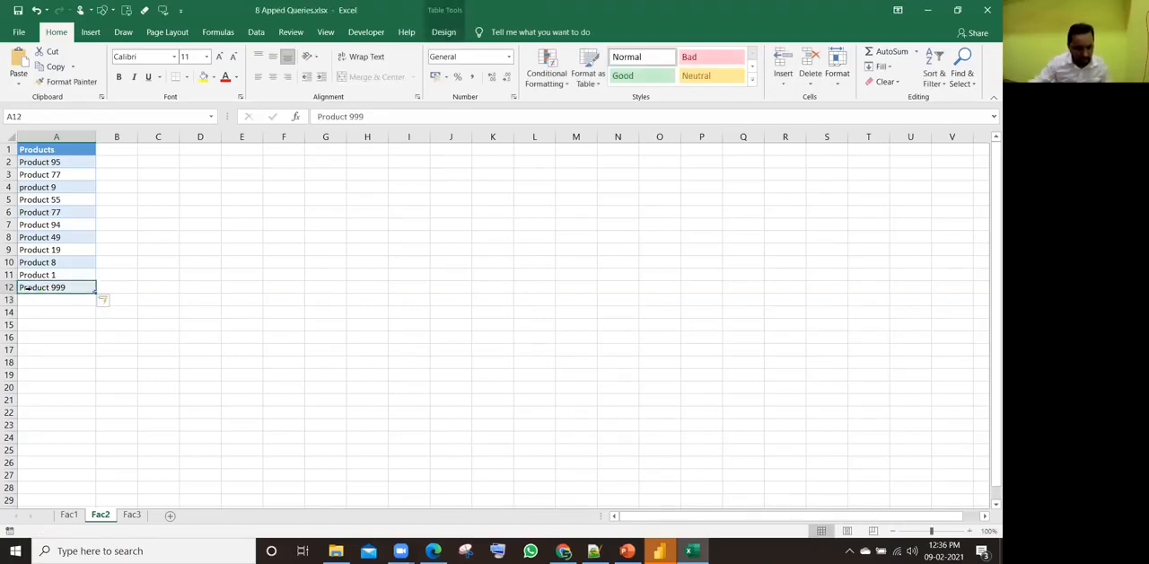
# Step: Add the entry product 500 directly below the Products table on the Fac1 sheet, and go back to its header cell
pyautogui.click(68, 514)
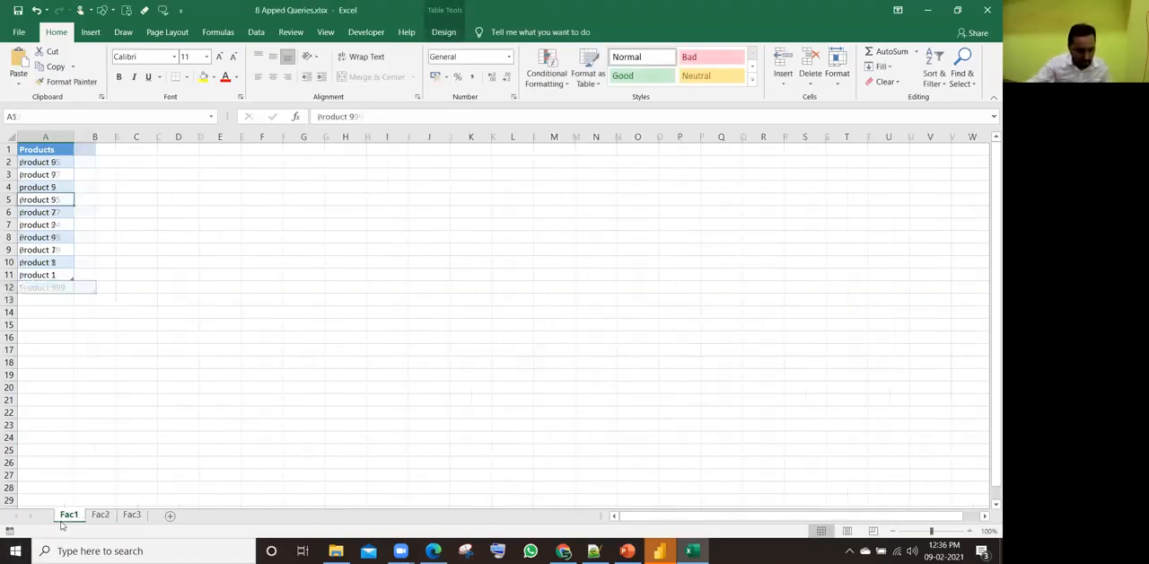
pyautogui.click(34, 289)
pyautogui.write('product')
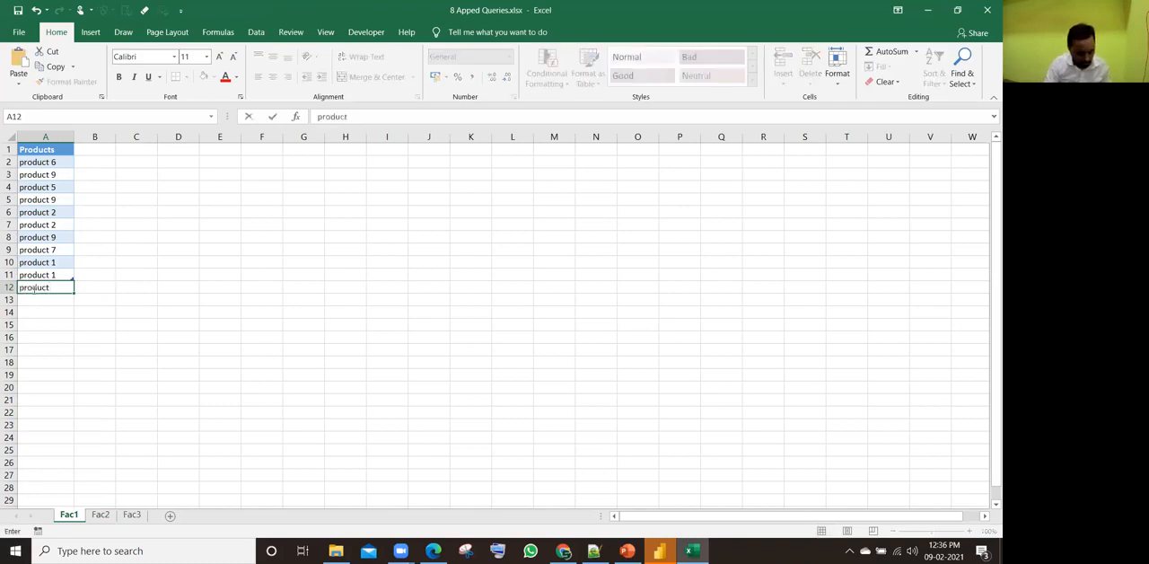
pyautogui.write(' 500')
pyautogui.press('Return')
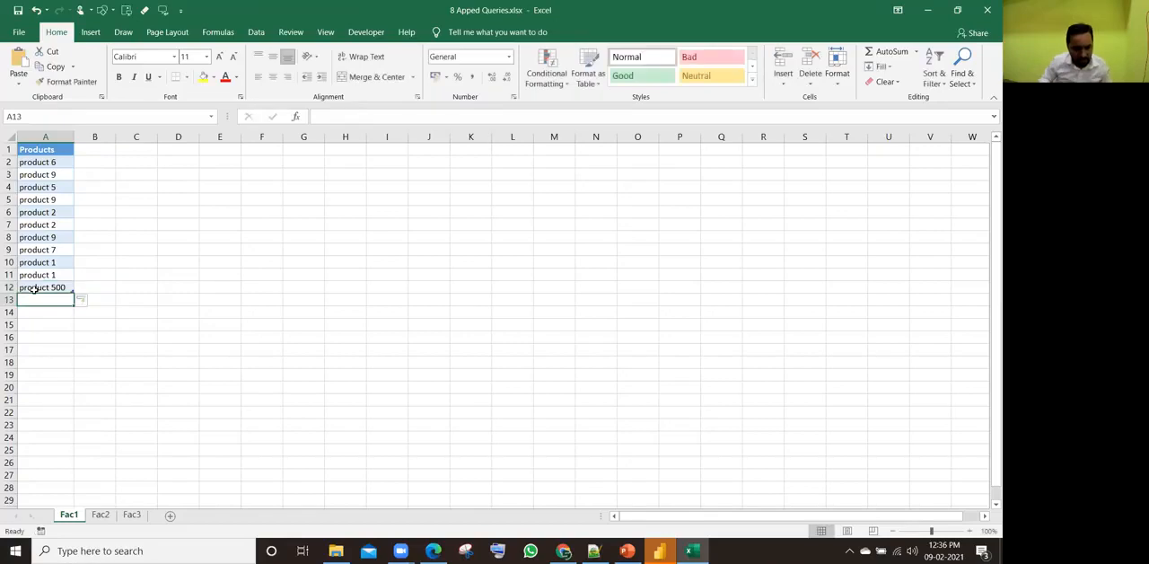
pyautogui.hotkey('ctrl', 'Up')
pyautogui.hotkey('ctrl', 'Up')
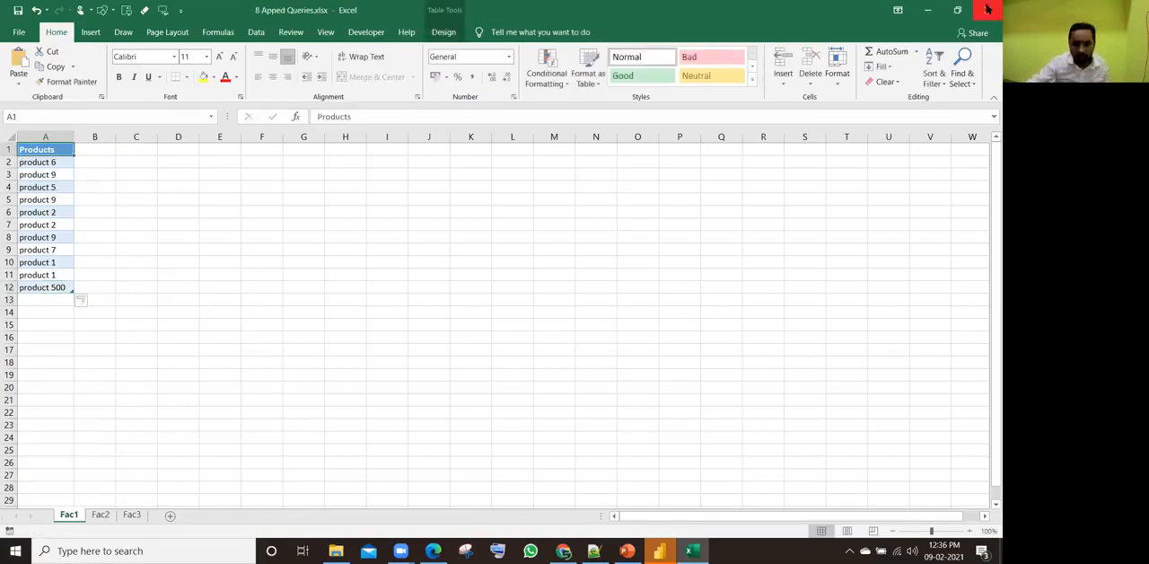
# Step: Save and close the workbook, dismissing the Share pane, and return to Power BI Desktop
pyautogui.click(976, 33)
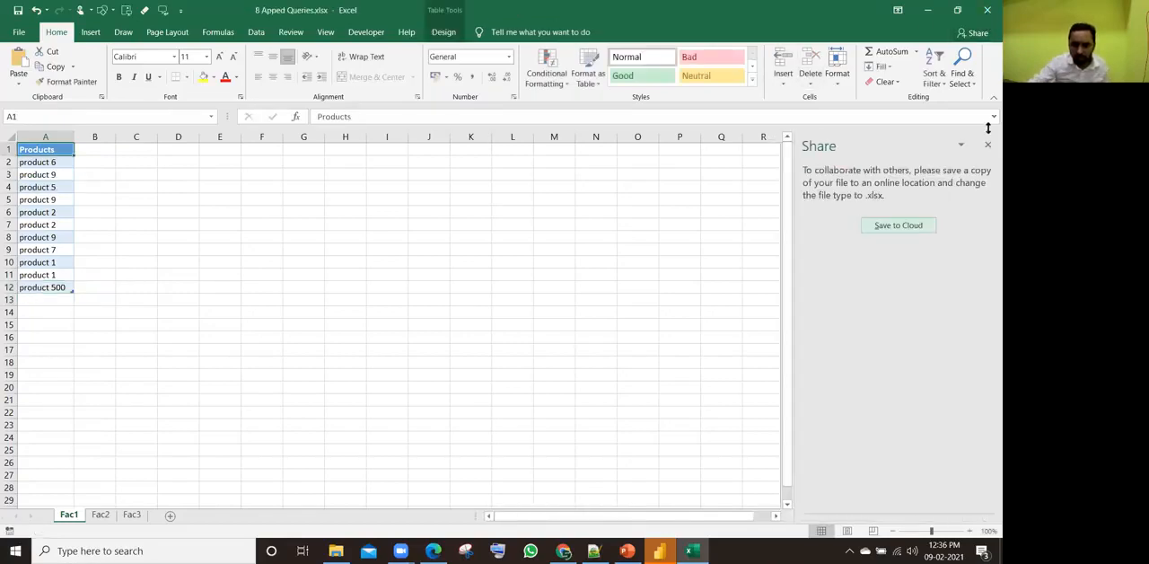
pyautogui.click(988, 147)
pyautogui.click(988, 10)
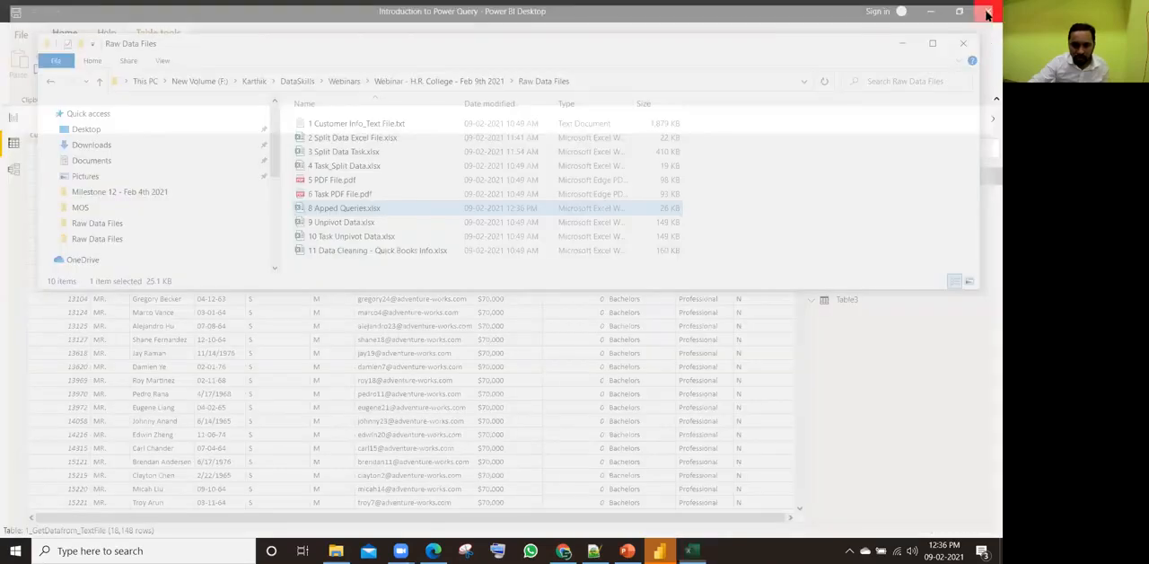
pyautogui.click(508, 381)
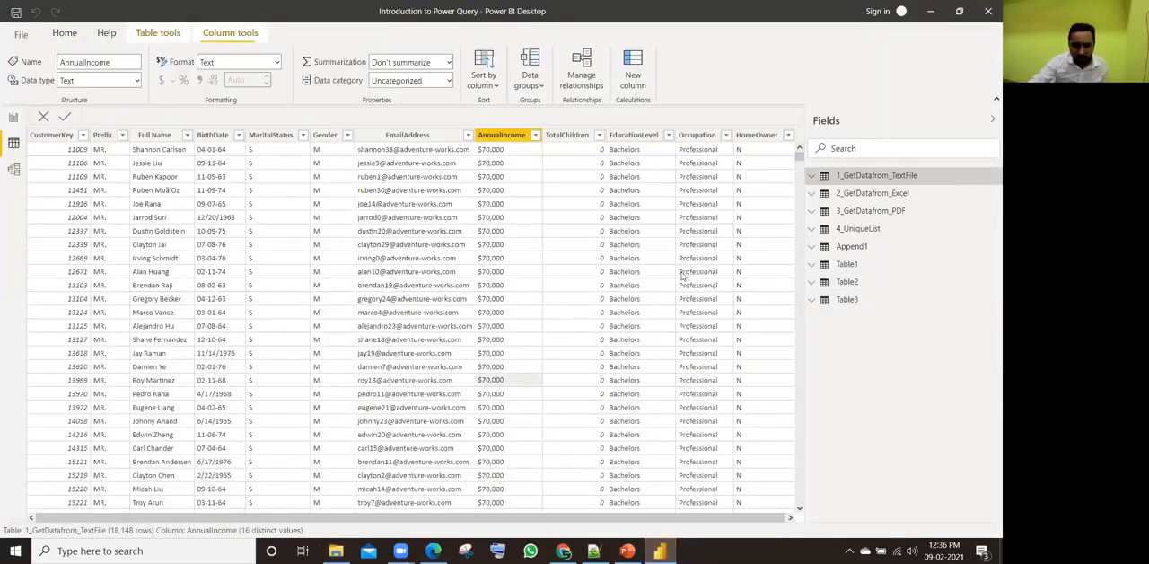
# Step: Show the Append1 table, refresh its data and check the refreshed product rows
pyautogui.click(870, 252)
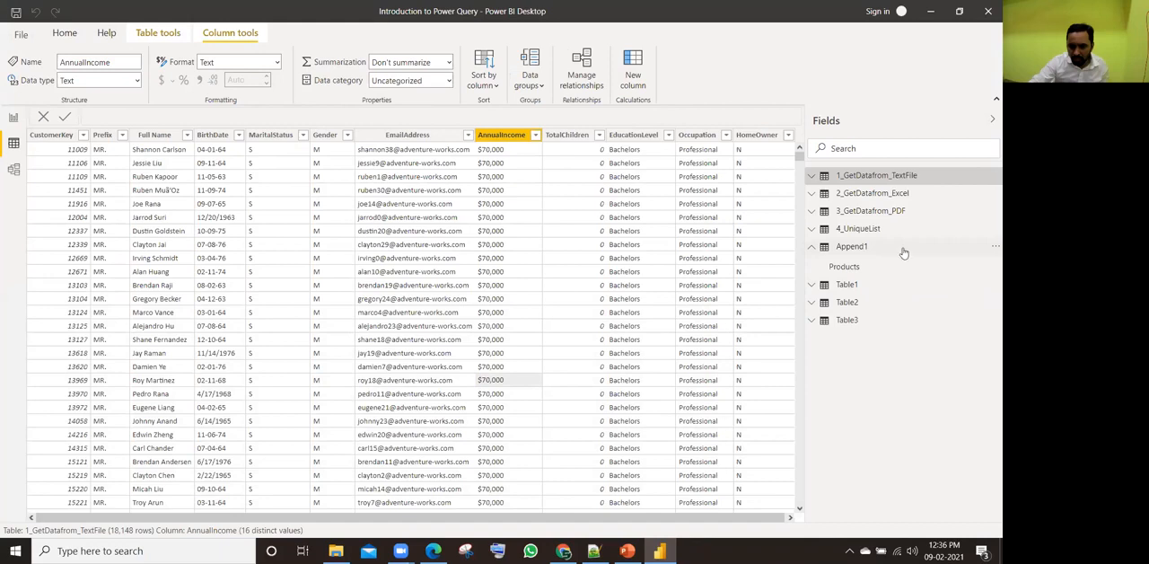
pyautogui.click(992, 248)
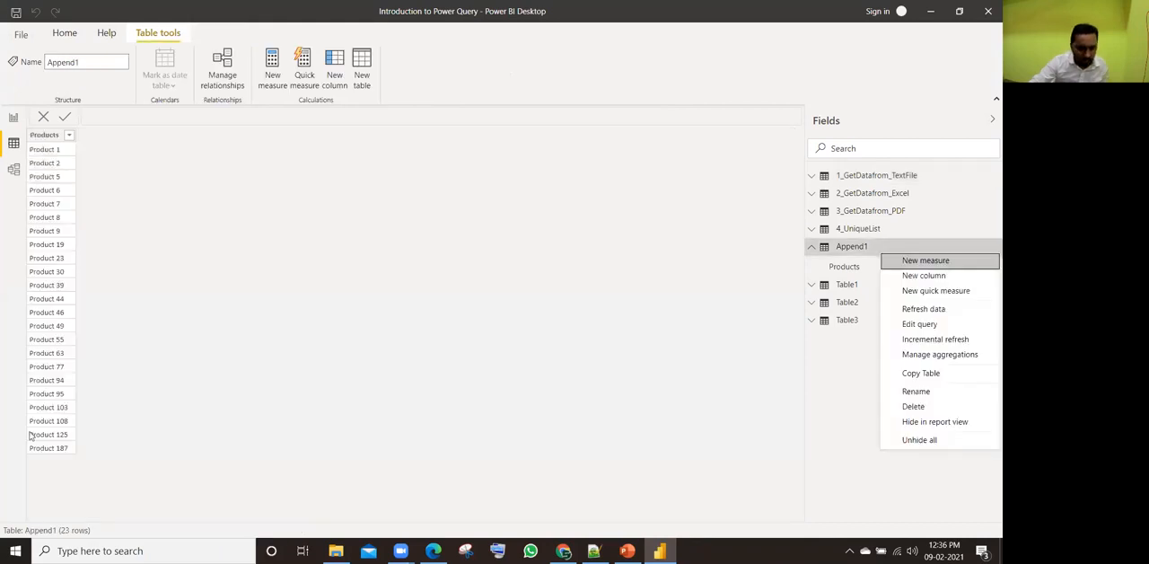
pyautogui.click(925, 310)
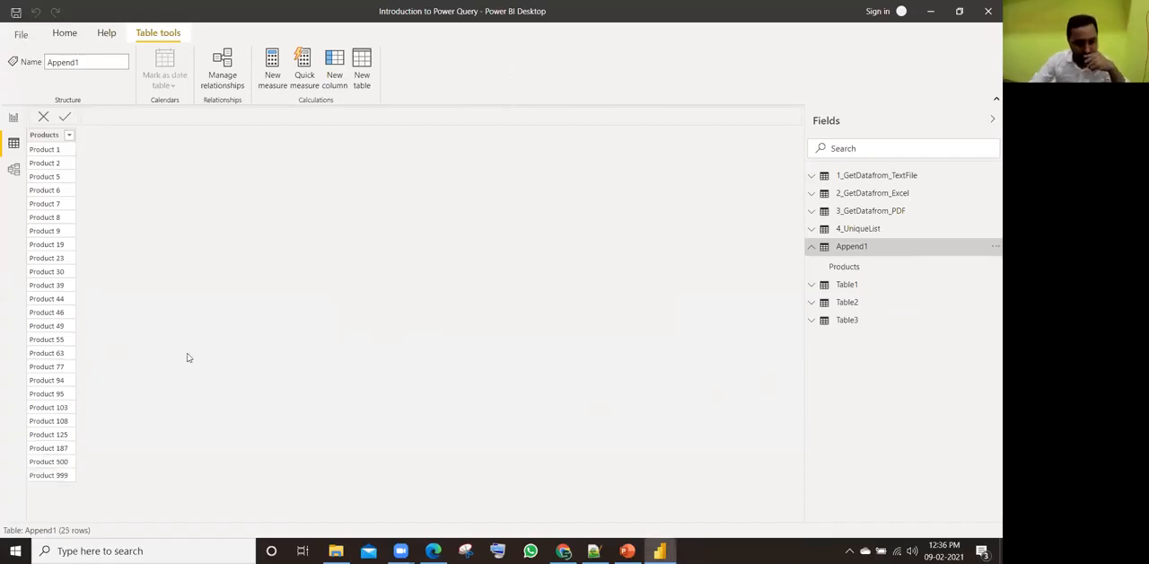
pyautogui.click(41, 466)
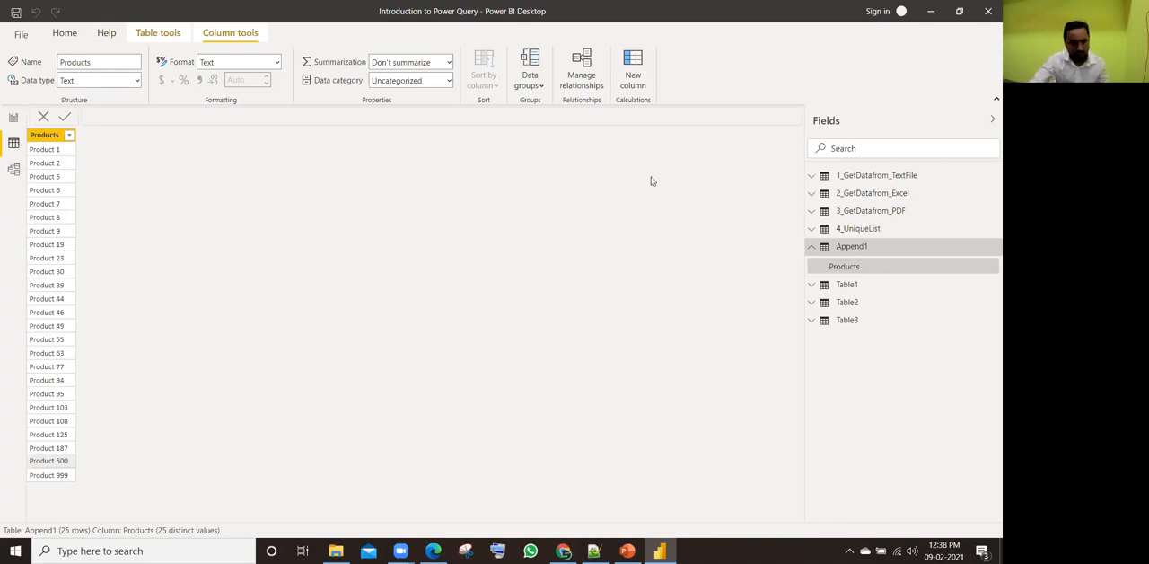
pyautogui.click(49, 153)
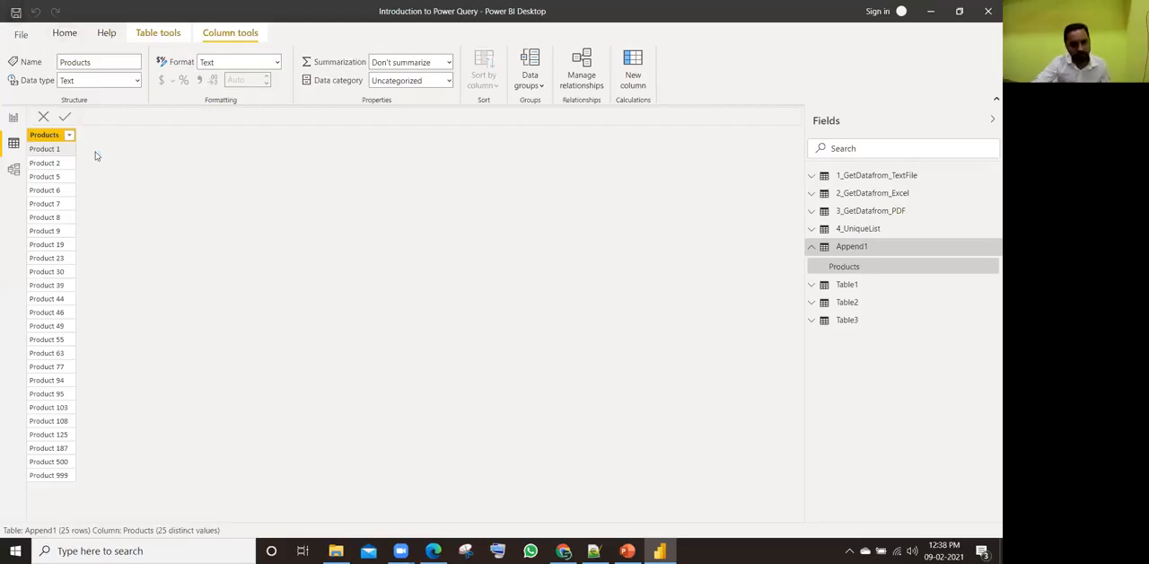
# Step: Switch to the report view and bring the Raw Data Files folder to the front
pyautogui.click(14, 120)
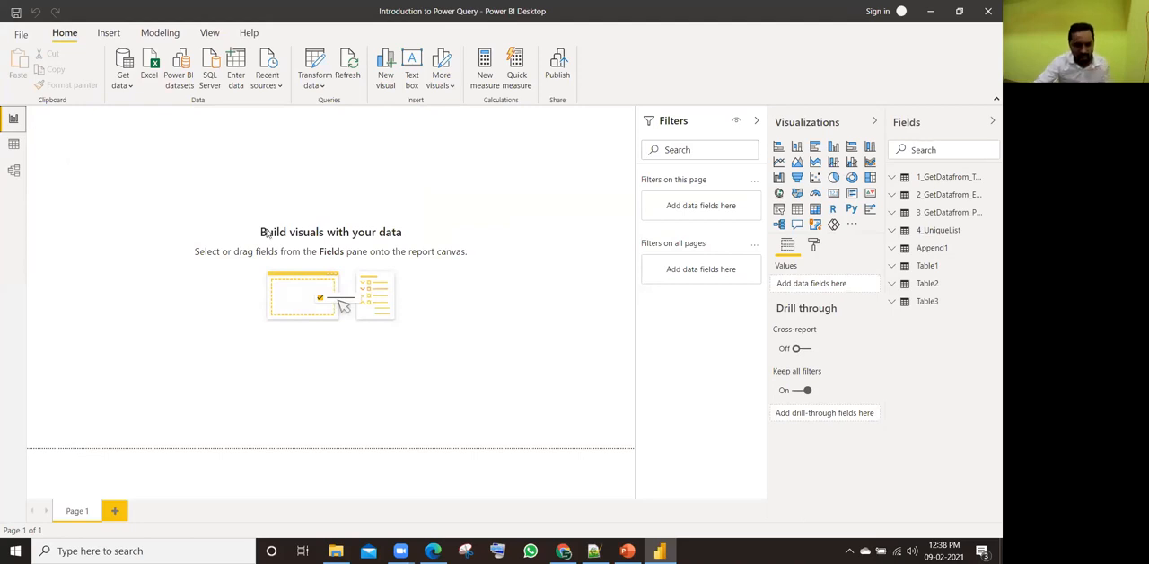
pyautogui.hotkey('alt', 'Tab')
pyautogui.hotkey('alt', 'Tab')
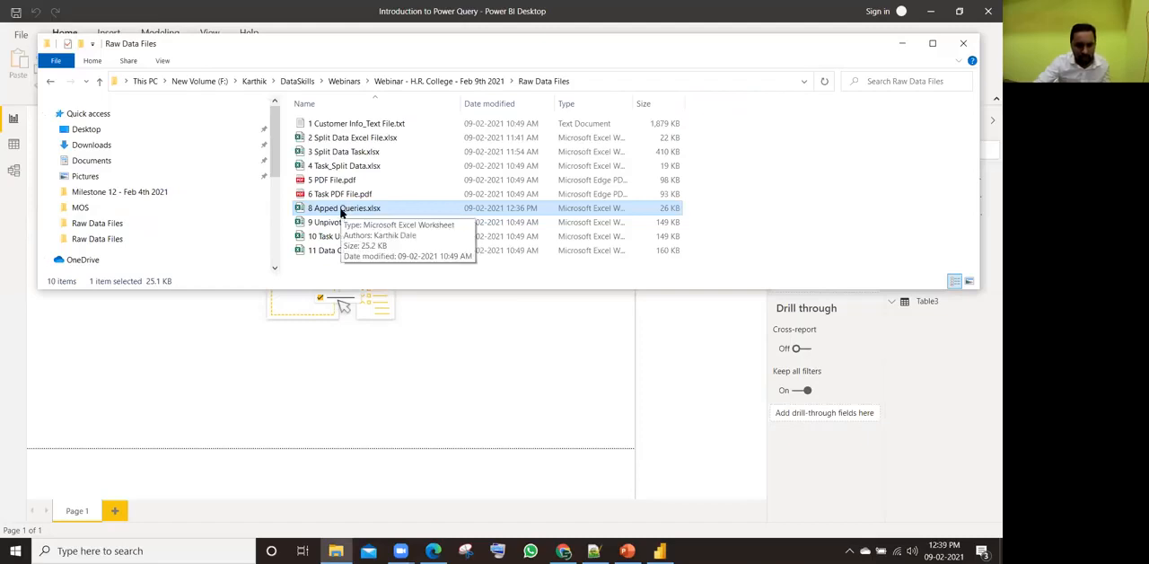
pyautogui.click(400, 518)
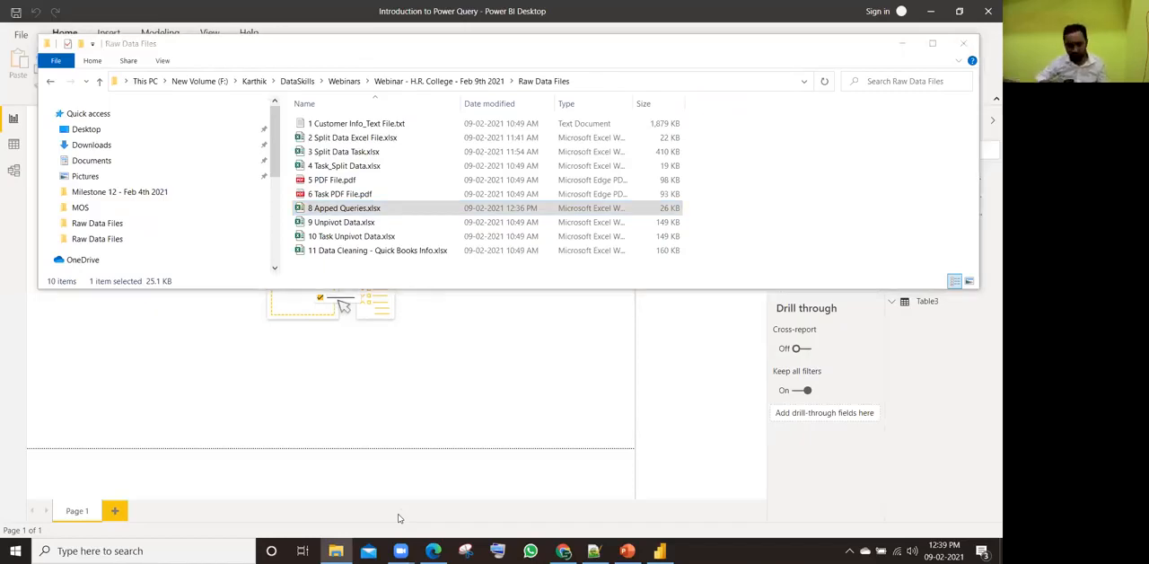
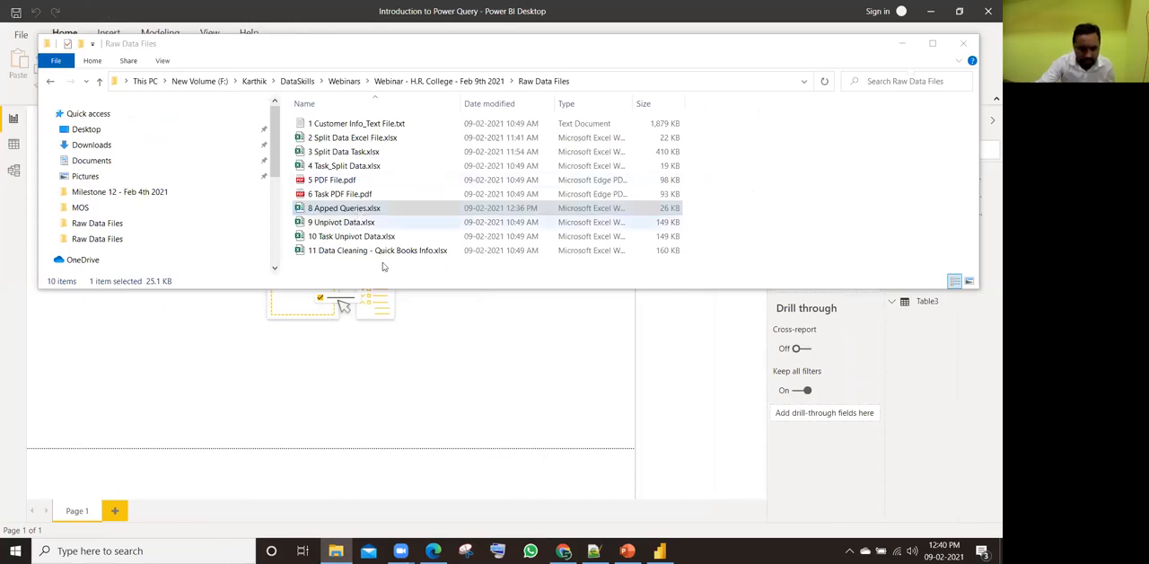
# Step: Open the workbook 8 Apped Queries.xlsx, and switch to Power BI Desktop to check the Append1 product list in the data view
pyautogui.click(385, 211)
pyautogui.doubleClick(385, 211)
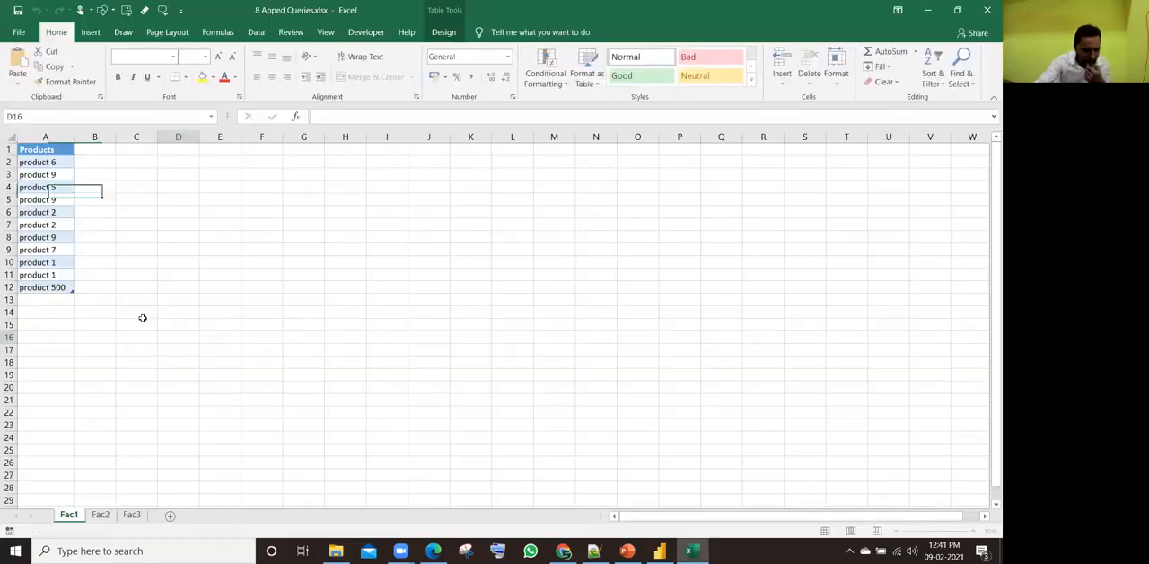
pyautogui.hotkey('alt', 'Tab')
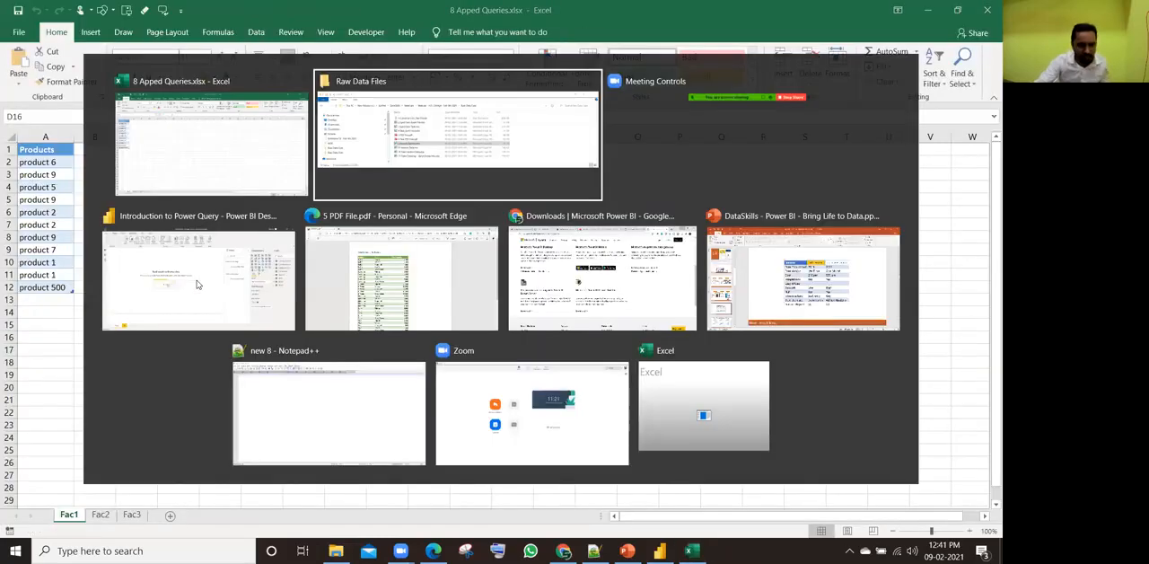
pyautogui.click(198, 285)
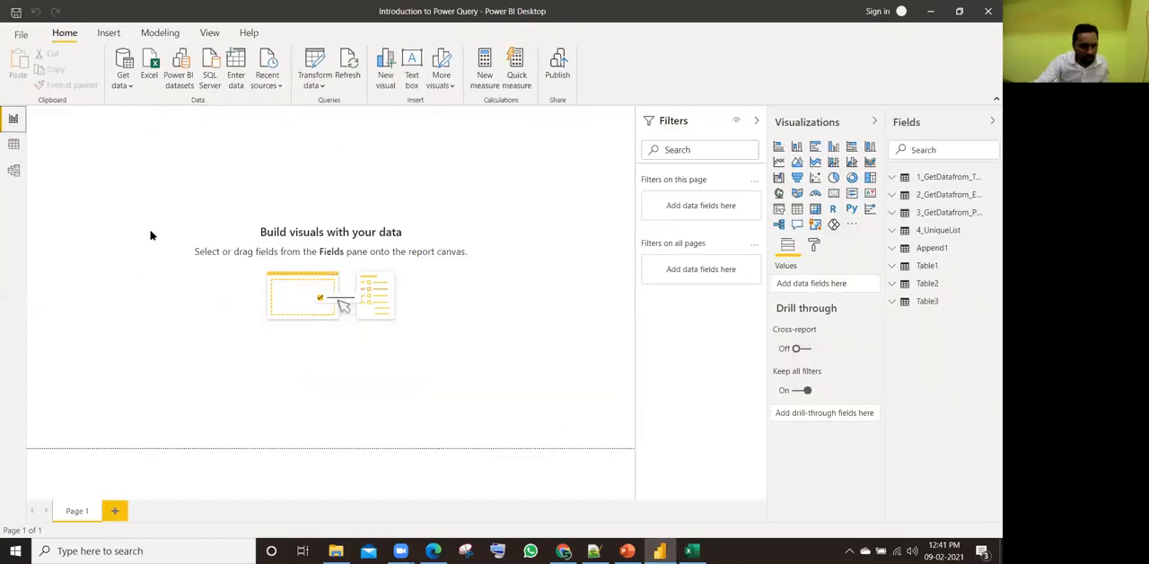
pyautogui.click(14, 146)
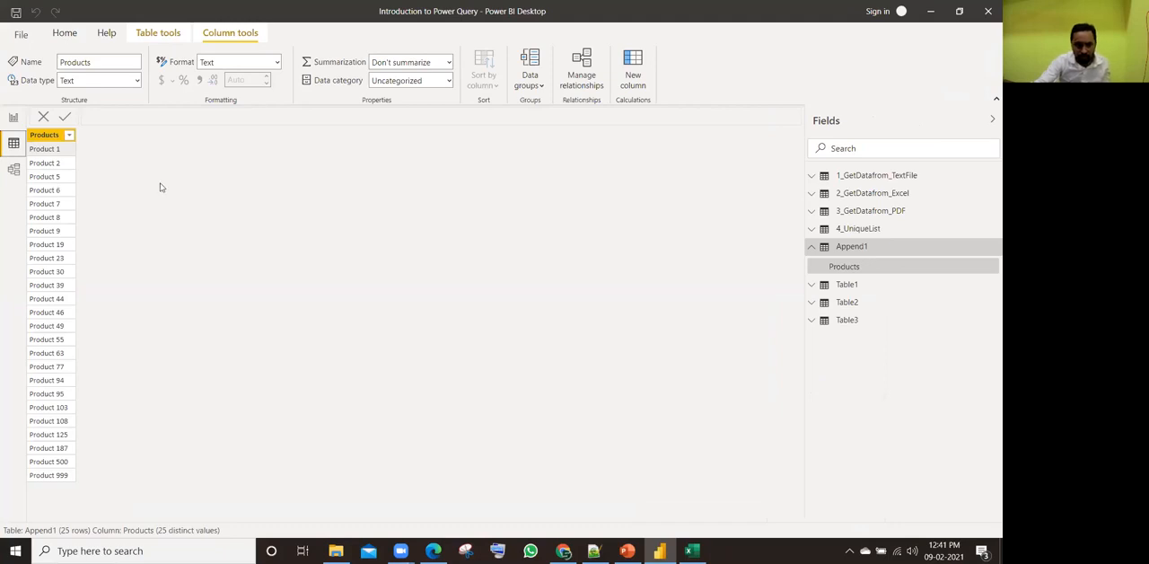
# Step: Return to the workbook in Excel and change cell A8 of the Fac1 Products table to product 3
pyautogui.hotkey('alt', 'Tab')
pyautogui.hotkey('alt', 'Tab')
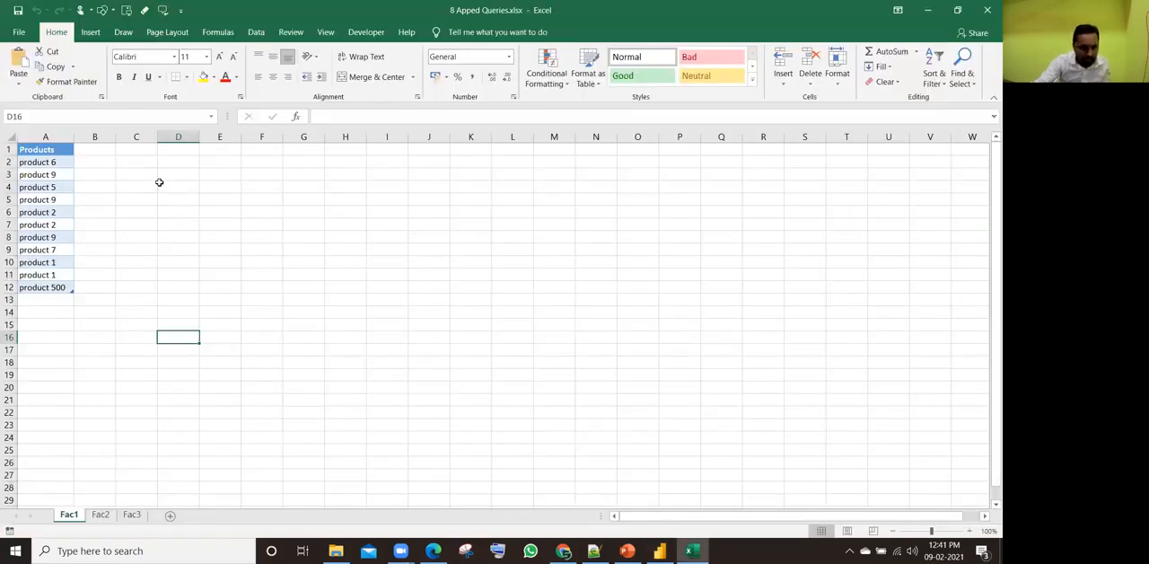
pyautogui.click(34, 299)
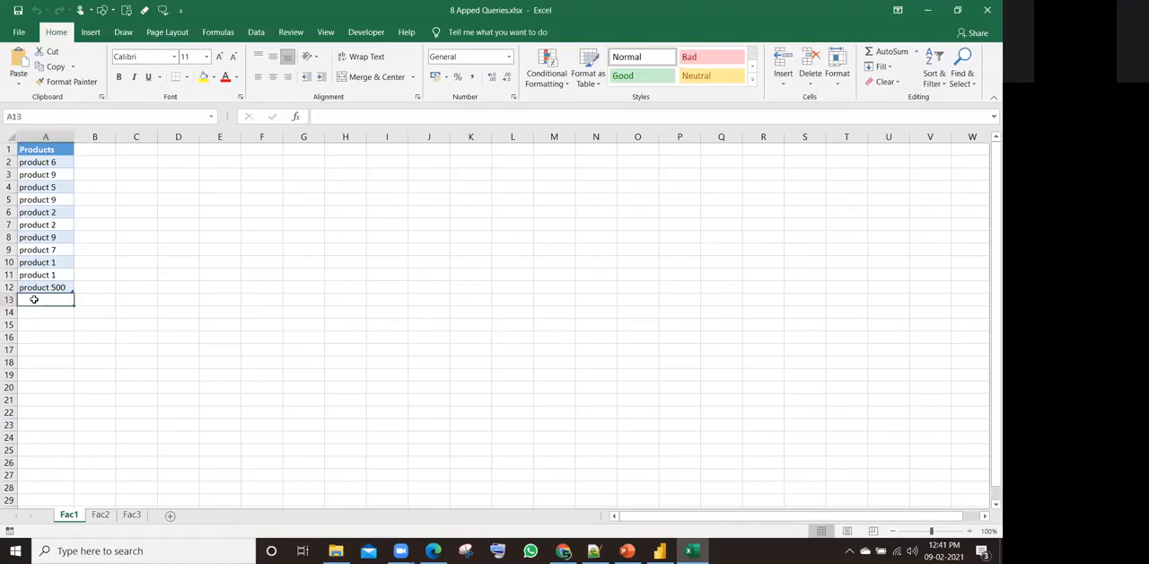
pyautogui.click(38, 203)
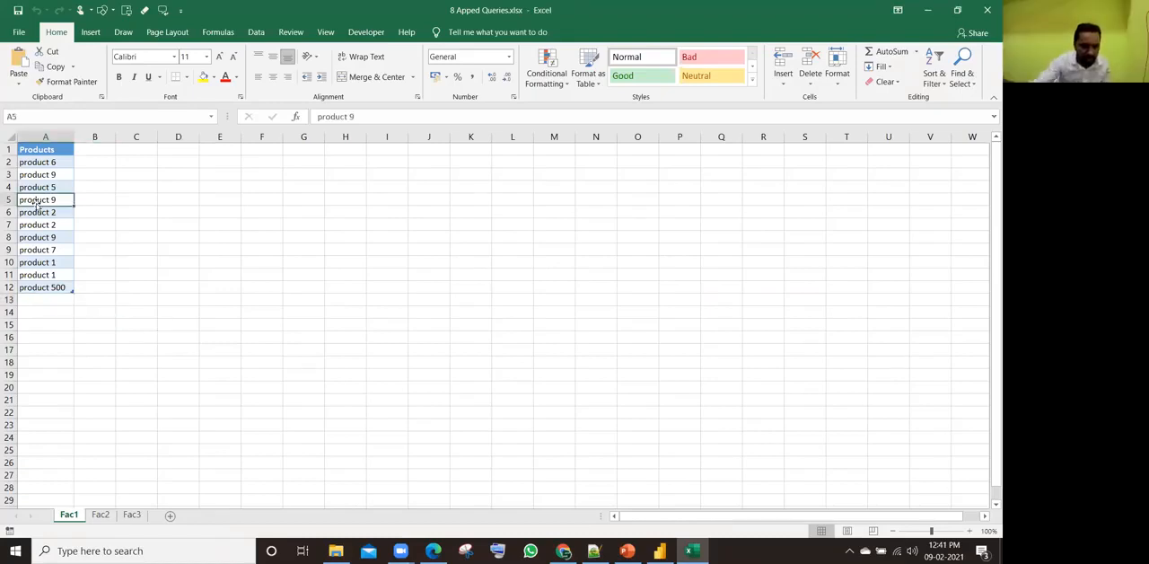
pyautogui.click(37, 299)
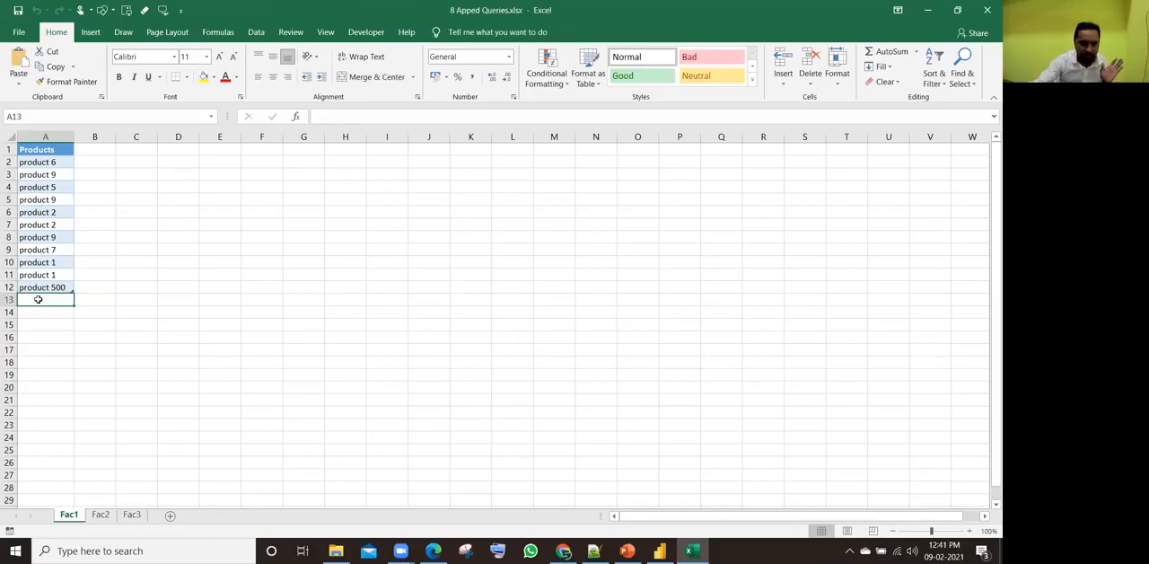
pyautogui.click(46, 238)
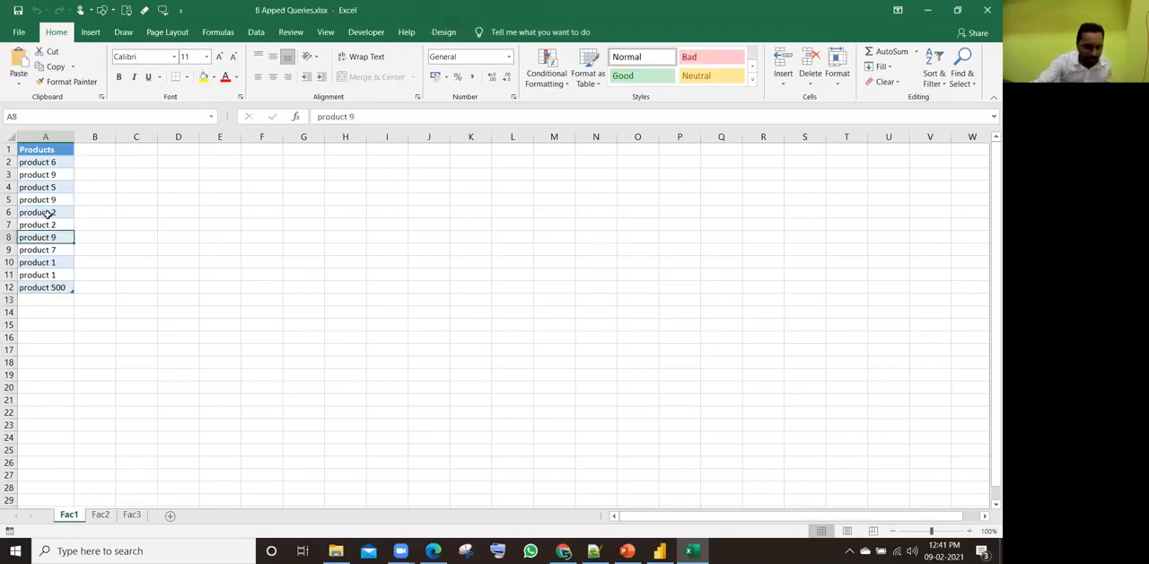
pyautogui.click(49, 176)
pyautogui.click(45, 238)
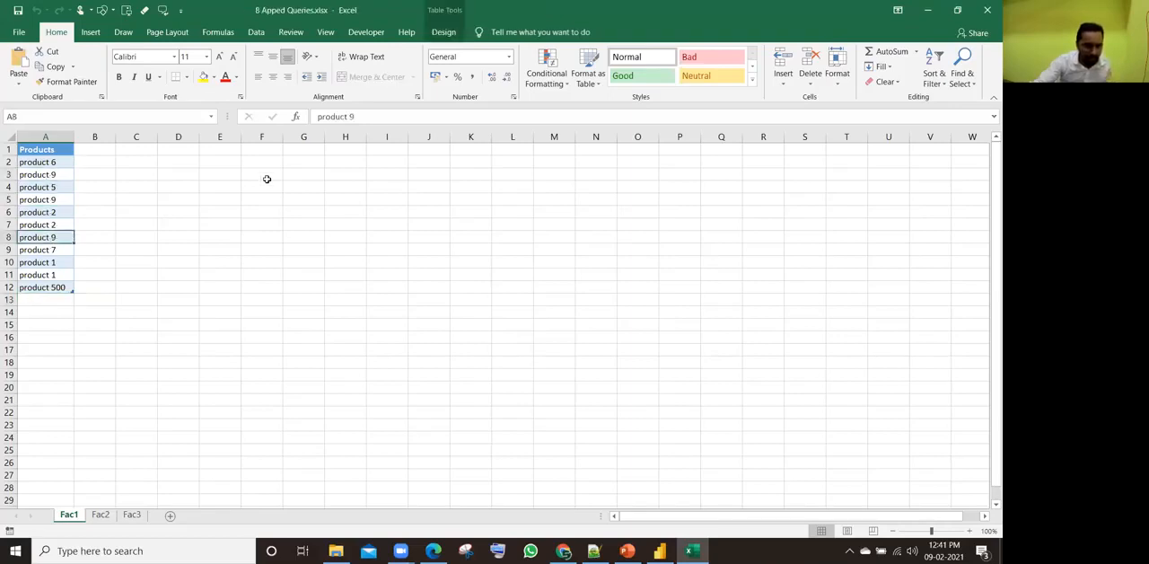
pyautogui.click(382, 117)
pyautogui.press('BackSpace')
pyautogui.write('3')
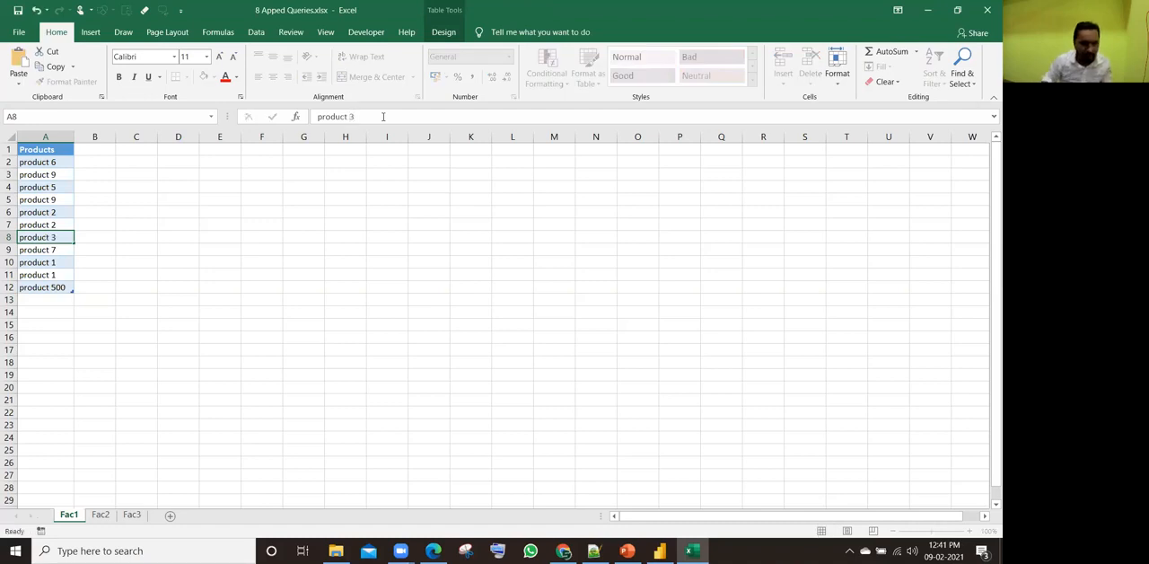
pyautogui.hotkey('ctrl', 'Return')
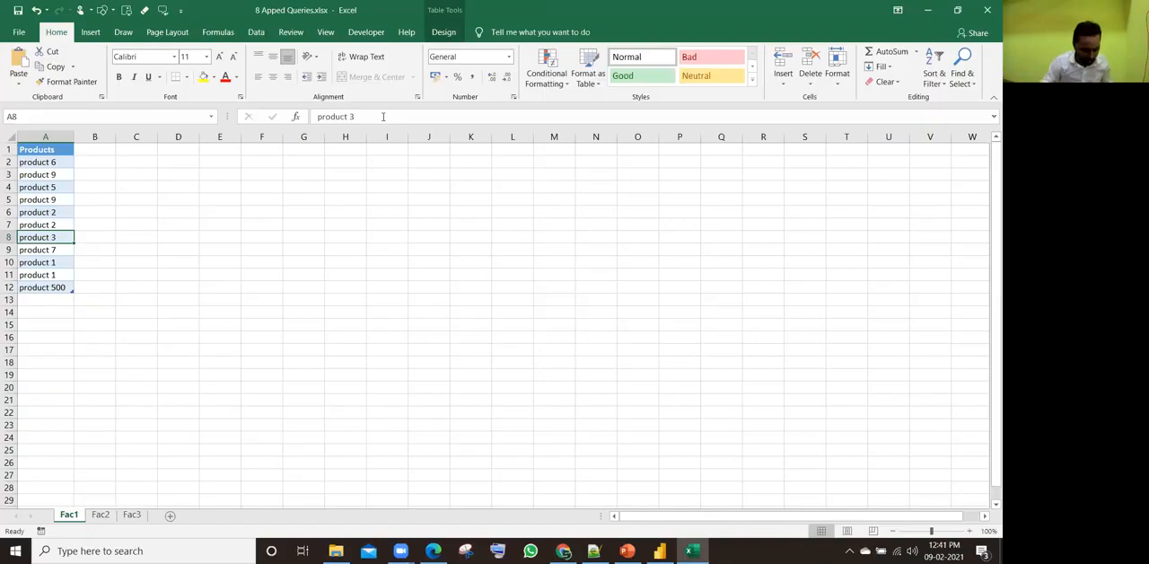
# Step: Save and close the workbook, and refresh the Append1 table's data in Power BI Desktop
pyautogui.click(987, 10)
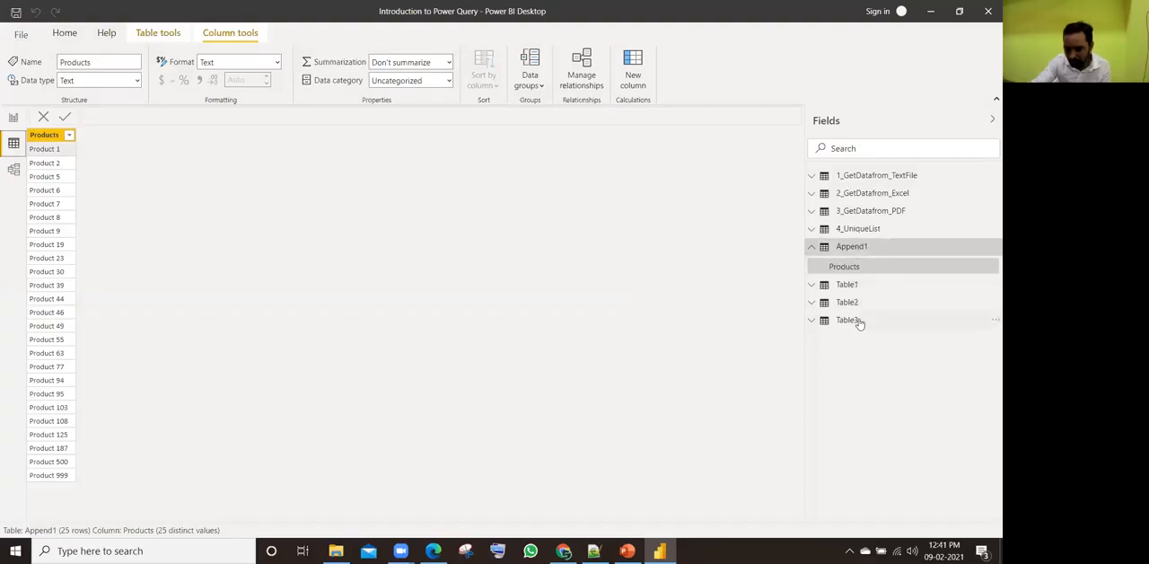
pyautogui.click(992, 249)
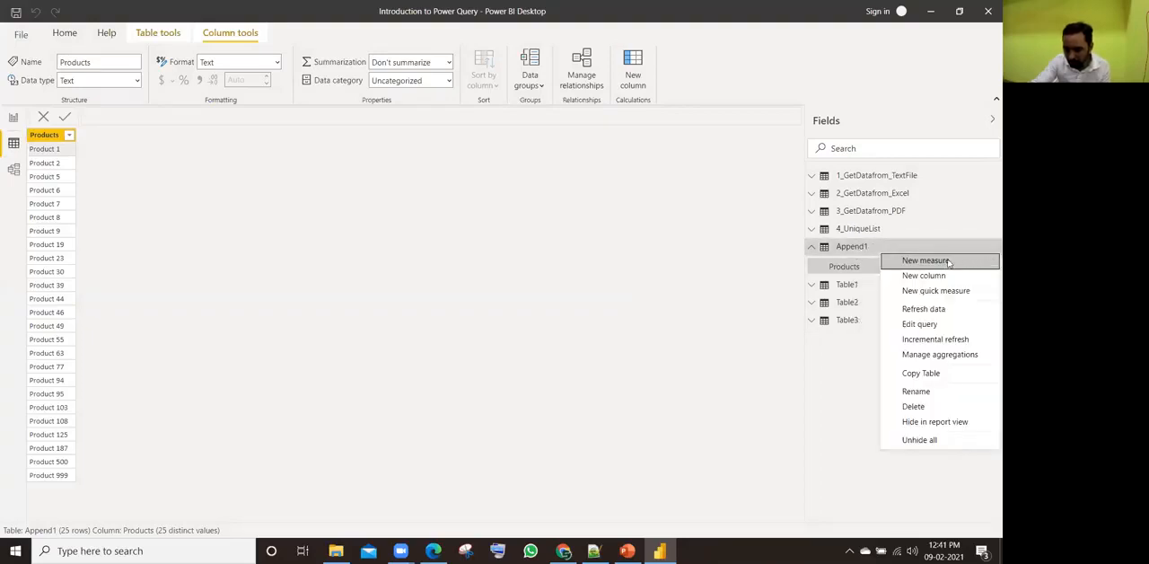
pyautogui.click(921, 309)
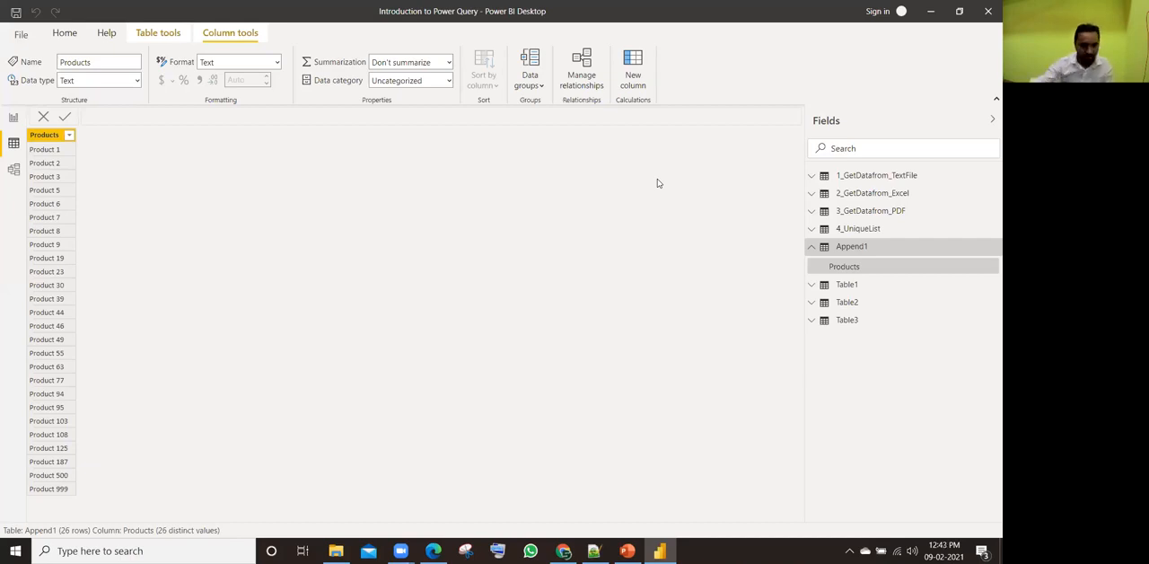
pyautogui.click(65, 33)
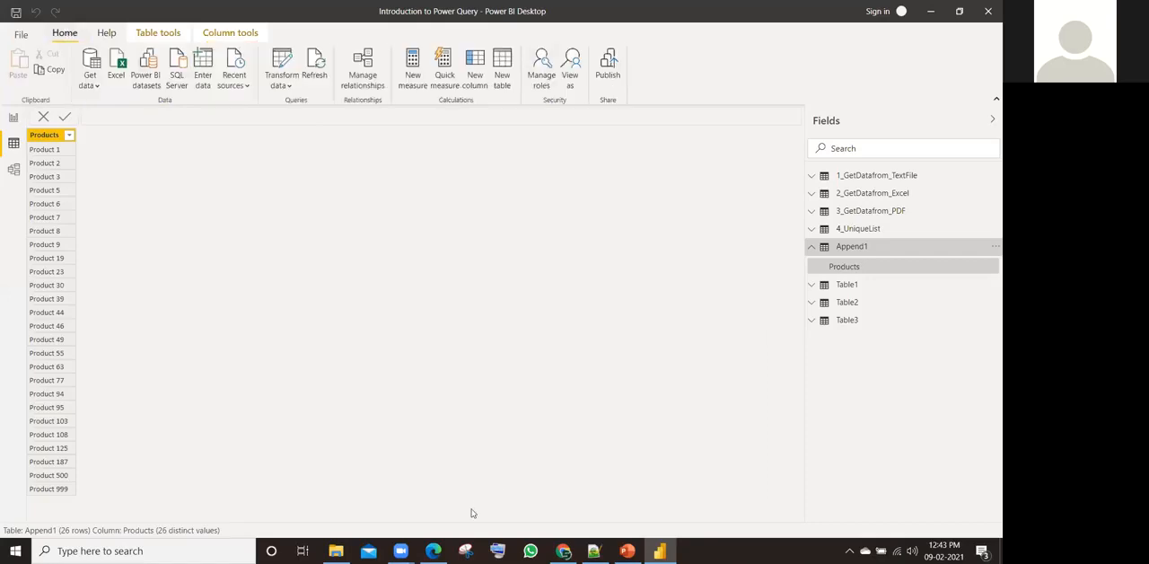
# Step: Open 9 Unpivot Data.xlsx from the Raw Data Files folder and enable editing
pyautogui.hotkey('alt', 'Tab')
pyautogui.hotkey('alt', 'Tab')
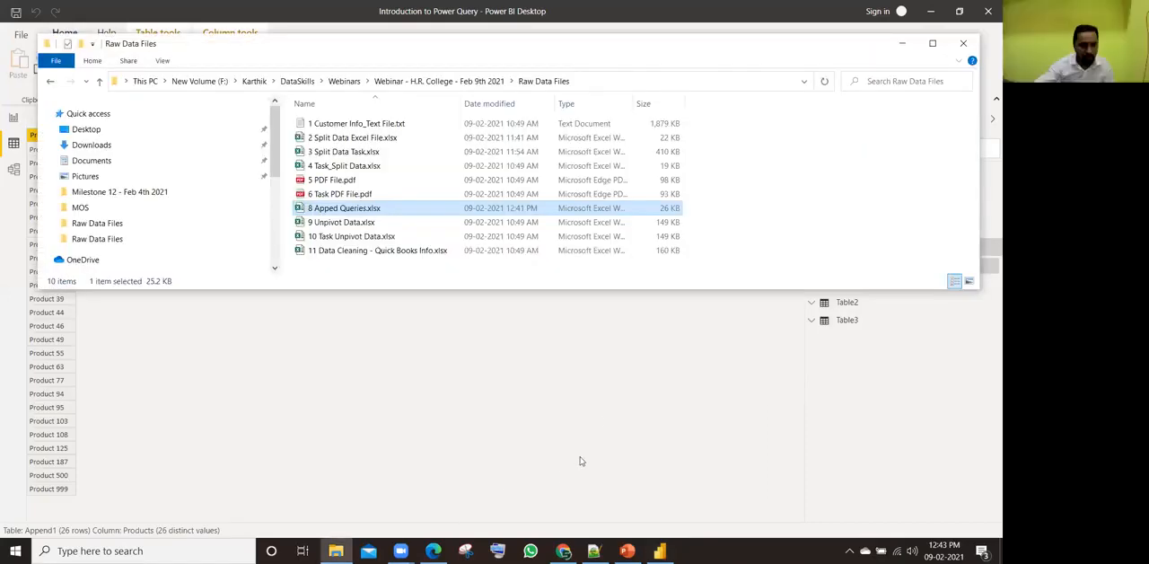
pyautogui.click(368, 223)
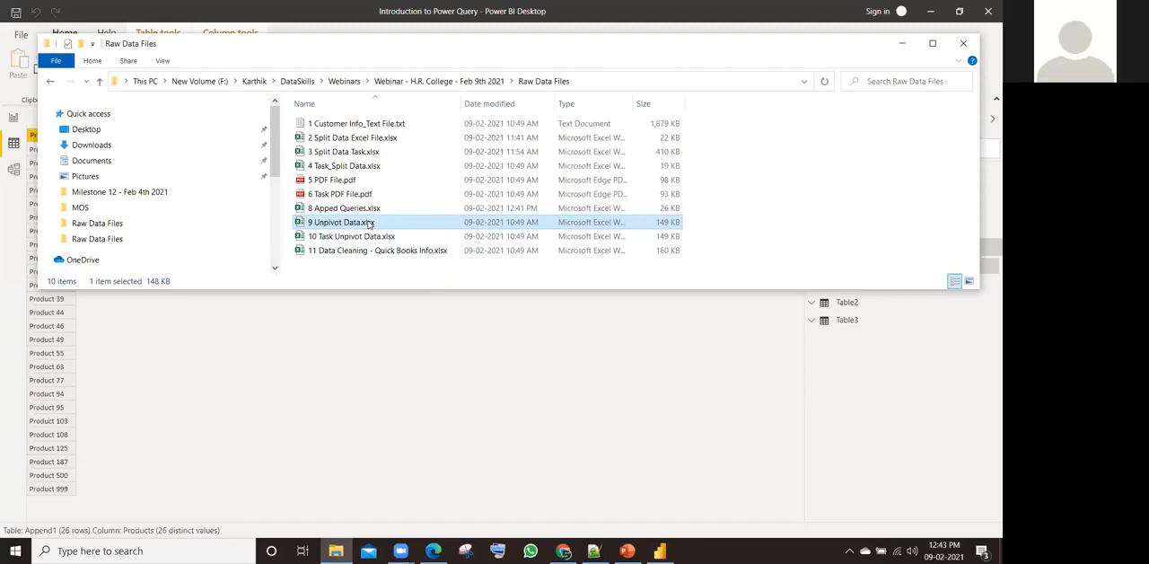
pyautogui.doubleClick(394, 225)
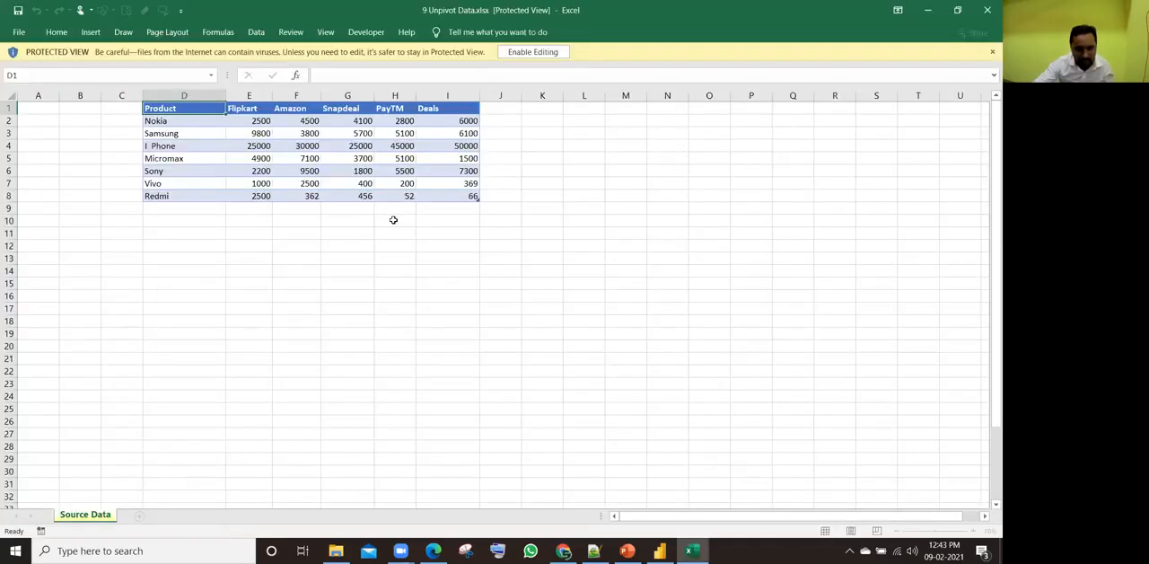
pyautogui.click(520, 54)
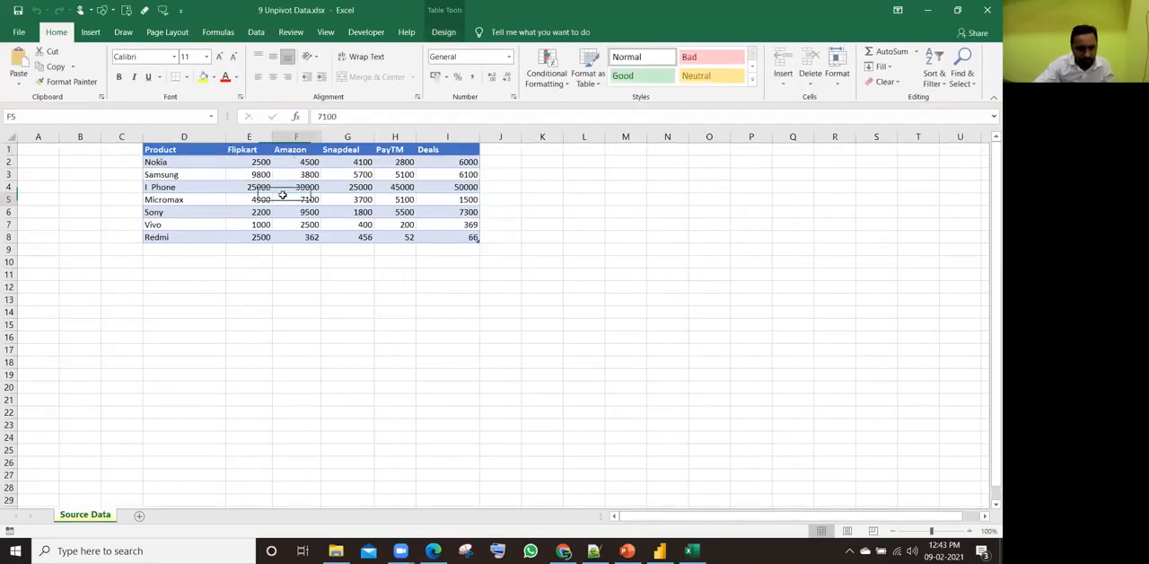
# Step: Examine the Source Data table, its product names, the Nokia row and the header row
pyautogui.moveTo(285, 161); pyautogui.dragTo(449, 236)
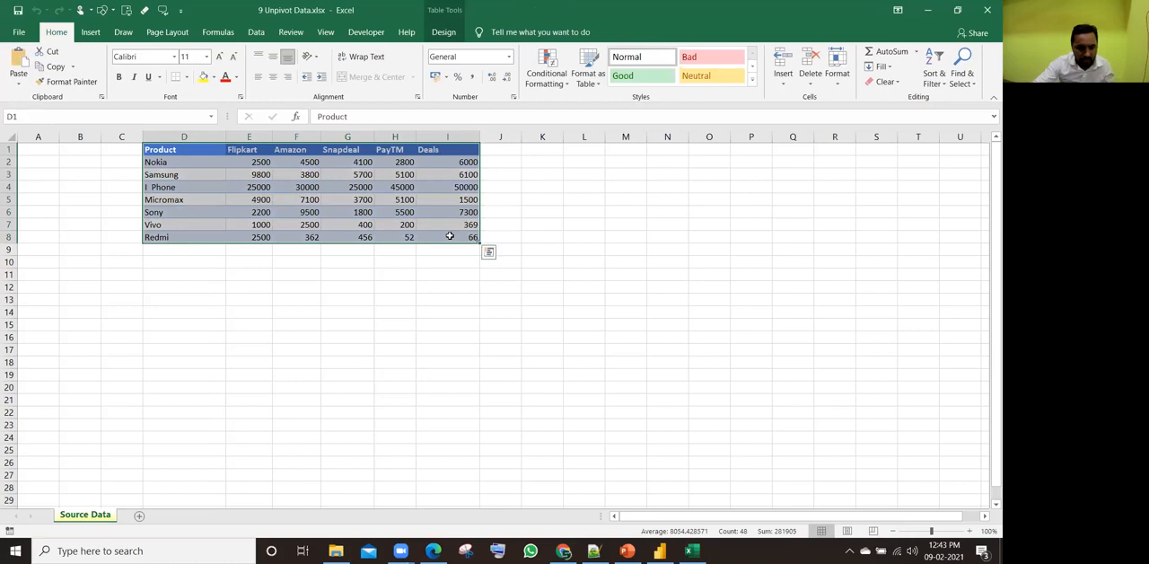
pyautogui.moveTo(179, 161); pyautogui.dragTo(176, 235)
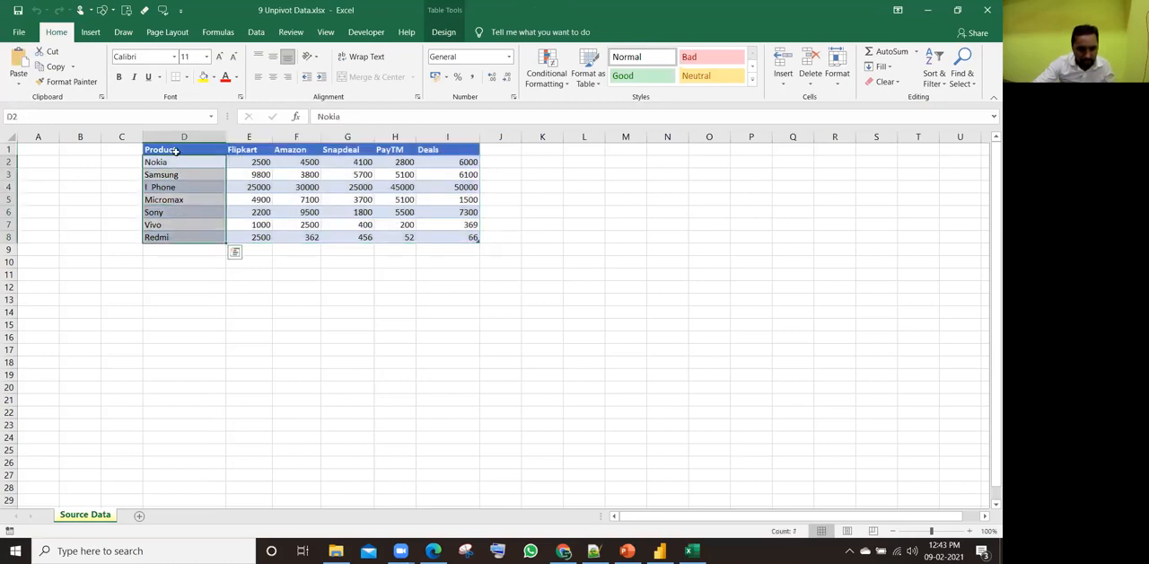
pyautogui.moveTo(173, 162); pyautogui.dragTo(169, 236)
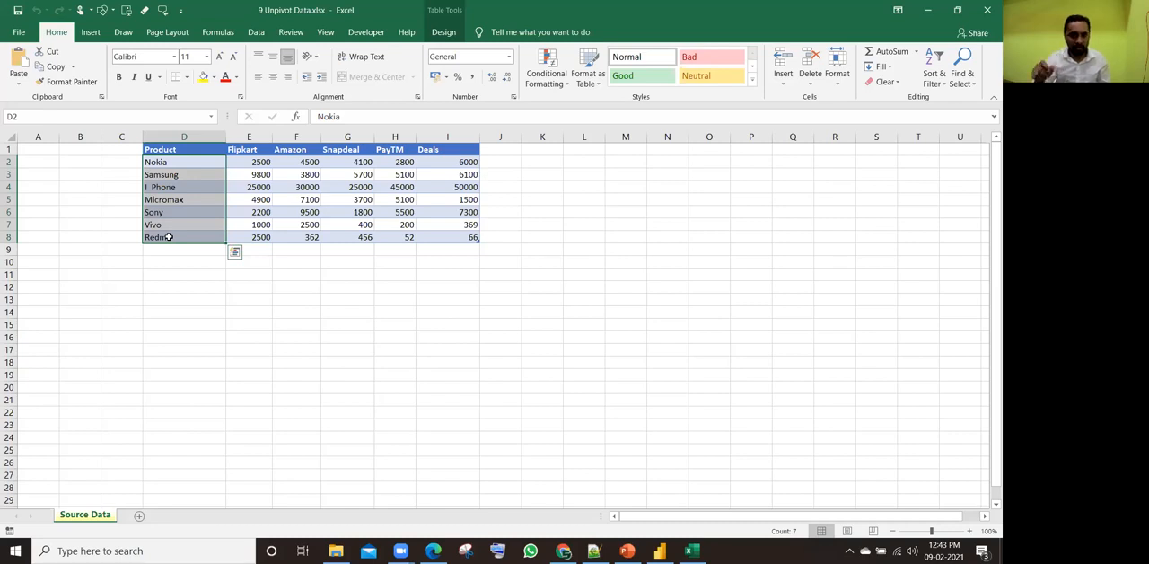
pyautogui.click(194, 138)
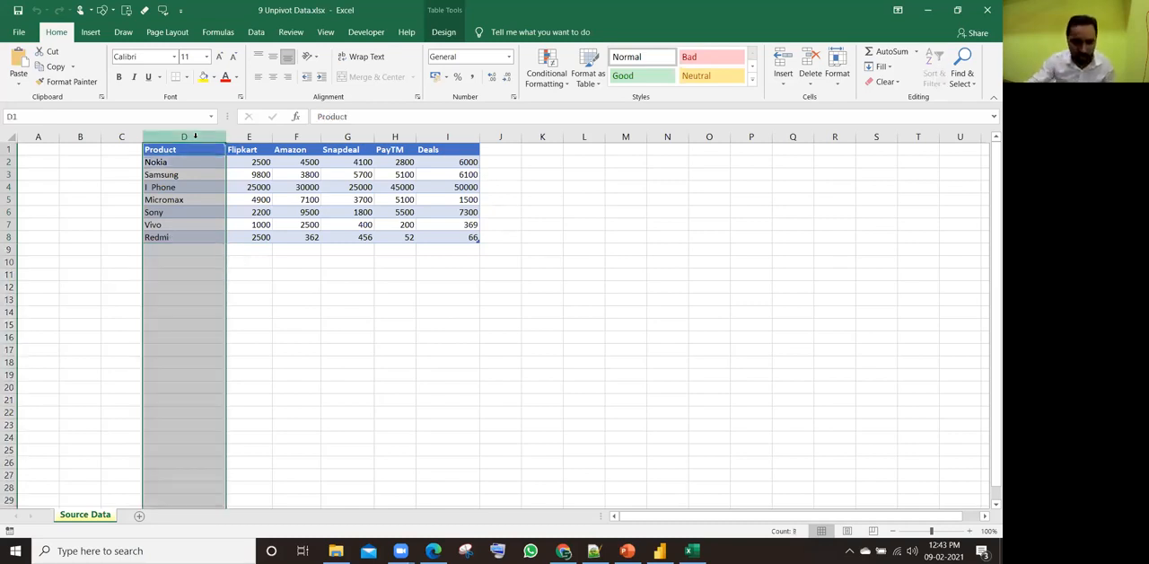
pyautogui.moveTo(174, 162); pyautogui.dragTo(171, 236)
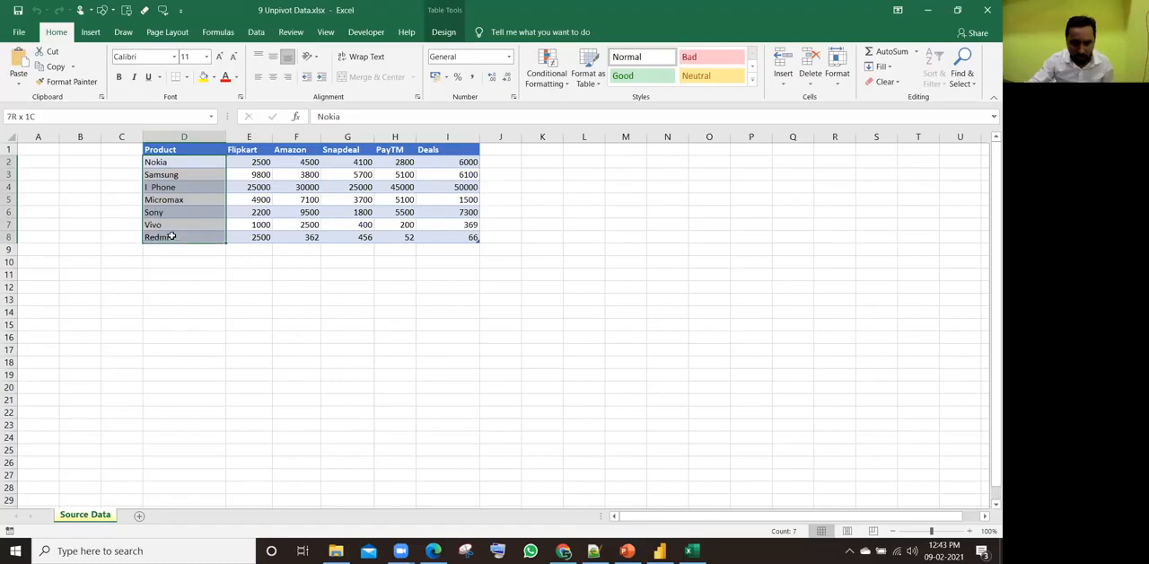
pyautogui.click(160, 163)
pyautogui.hotkey('ctrl', 'shift', 'Right')
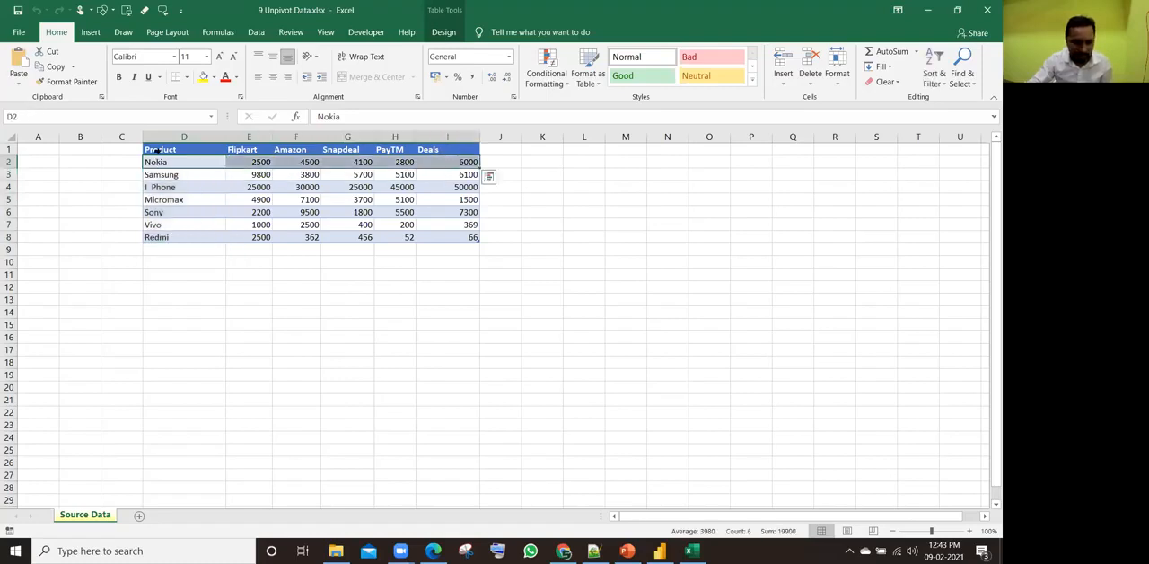
pyautogui.click(159, 151)
pyautogui.hotkey('ctrl', 'shift', 'Right')
# Step: Rename the Product column header to Company
pyautogui.click(172, 151)
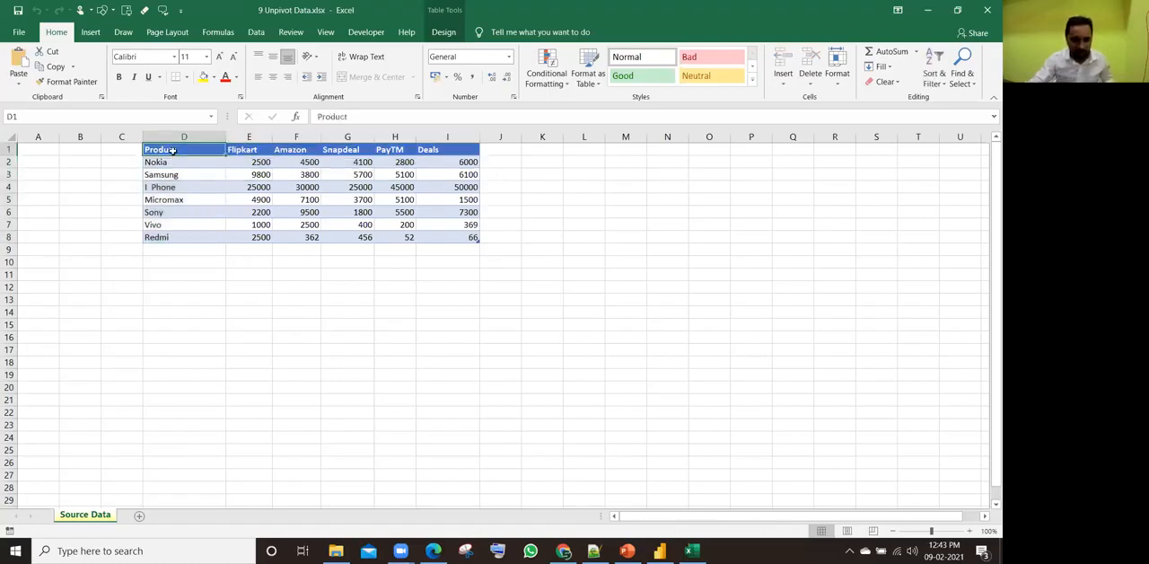
pyautogui.write('Company')
pyautogui.press('Return')
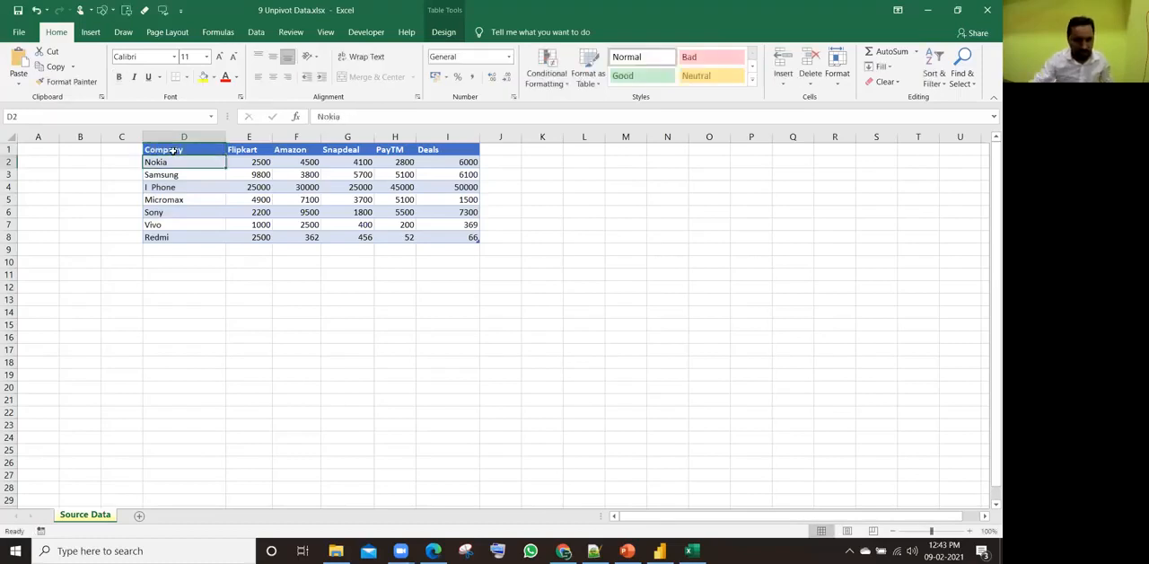
# Step: Examine the Company column and the sales channel headers beside it, from Flipkart to Deals
pyautogui.click(195, 136)
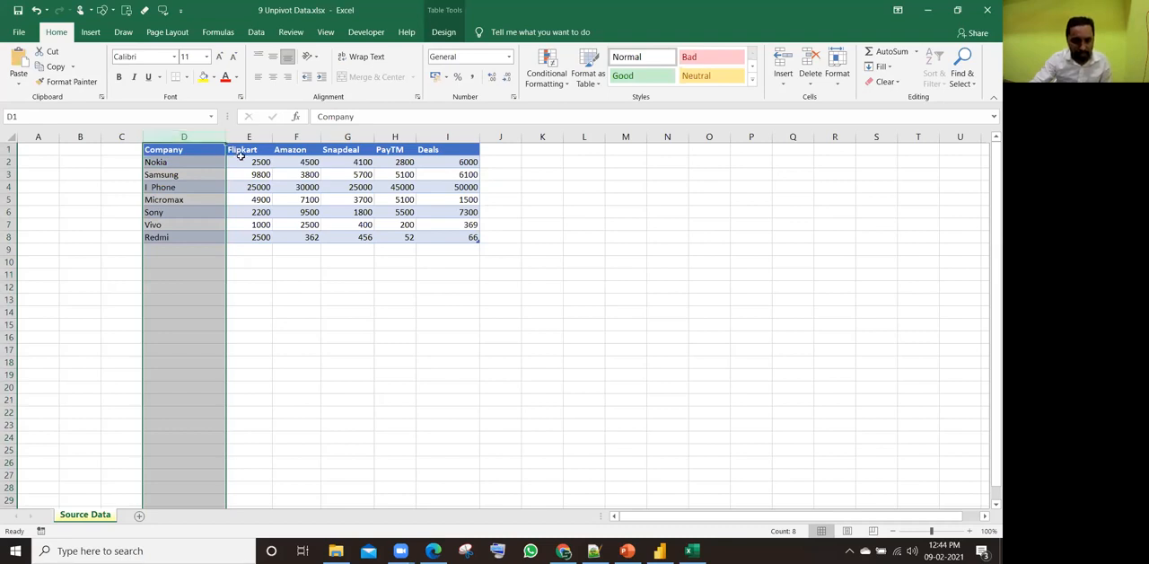
pyautogui.click(189, 161)
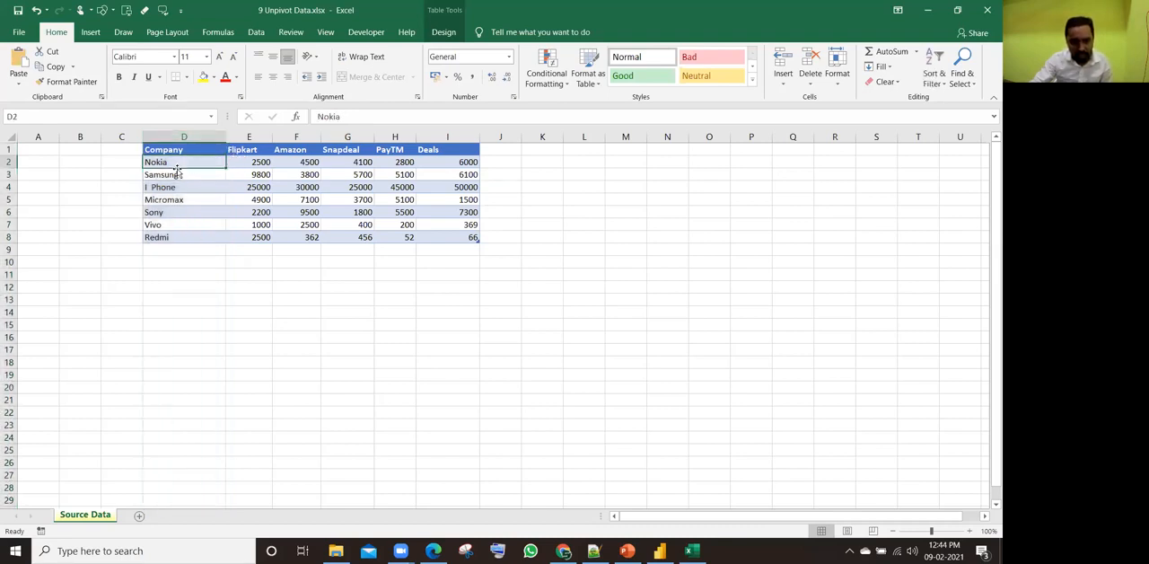
pyautogui.click(241, 151)
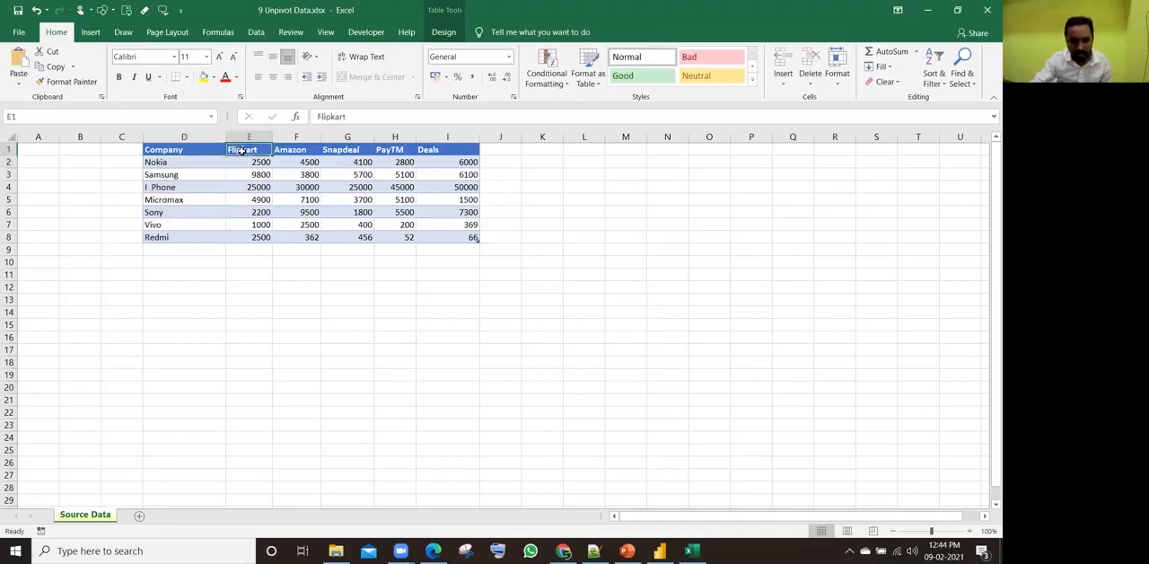
pyautogui.click(289, 151)
pyautogui.click(332, 151)
pyautogui.click(399, 151)
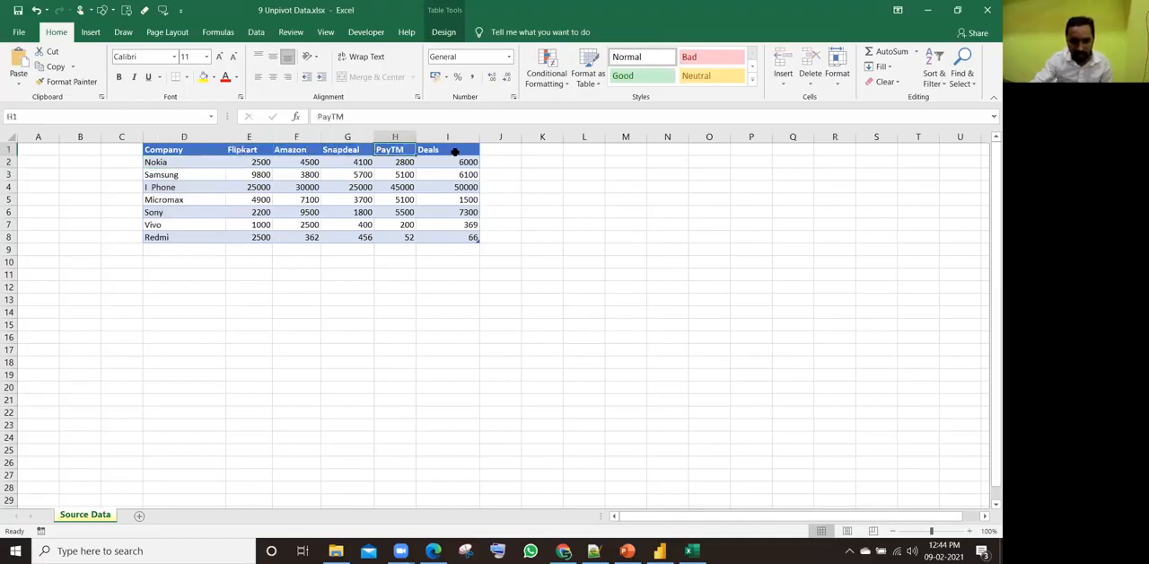
pyautogui.click(456, 151)
pyautogui.click(411, 150)
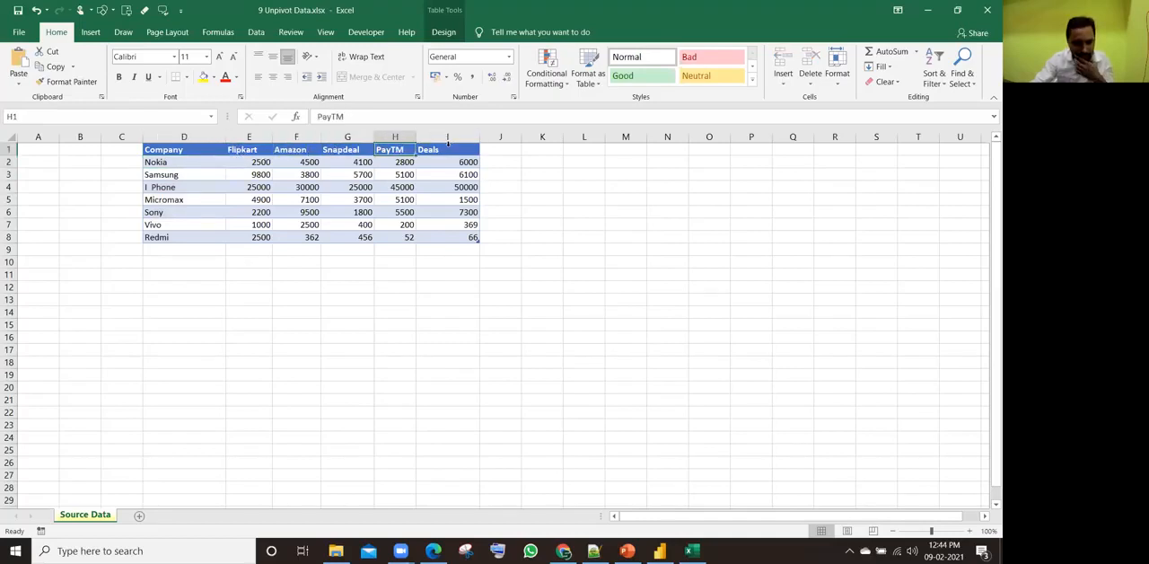
# Step: Rename the Deals column header to Direct
pyautogui.click(448, 144)
pyautogui.click(443, 149)
pyautogui.write('Direct')
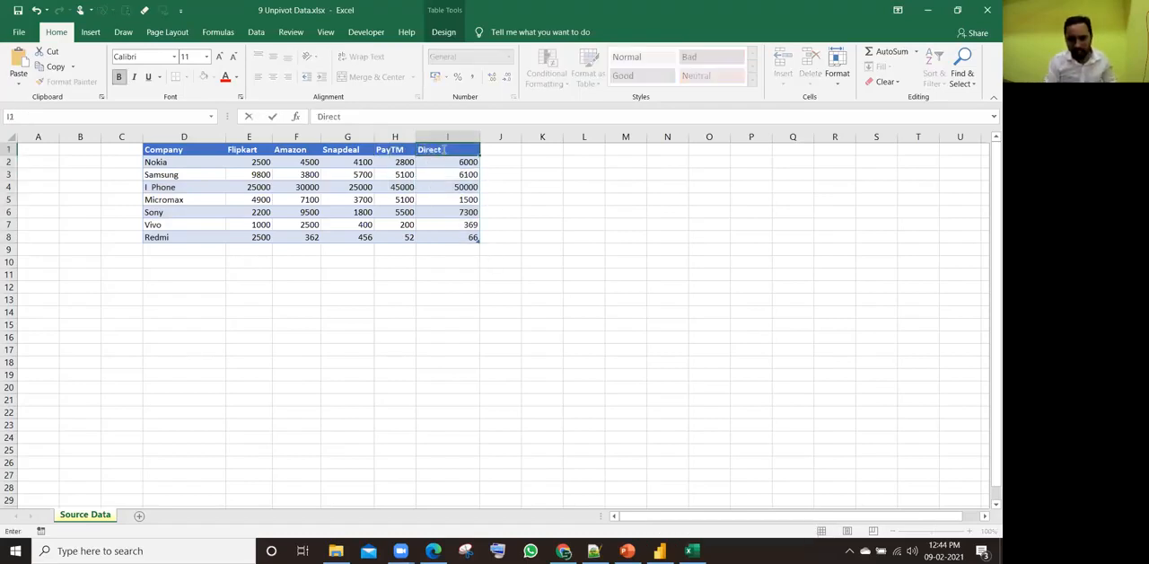
pyautogui.press('Return')
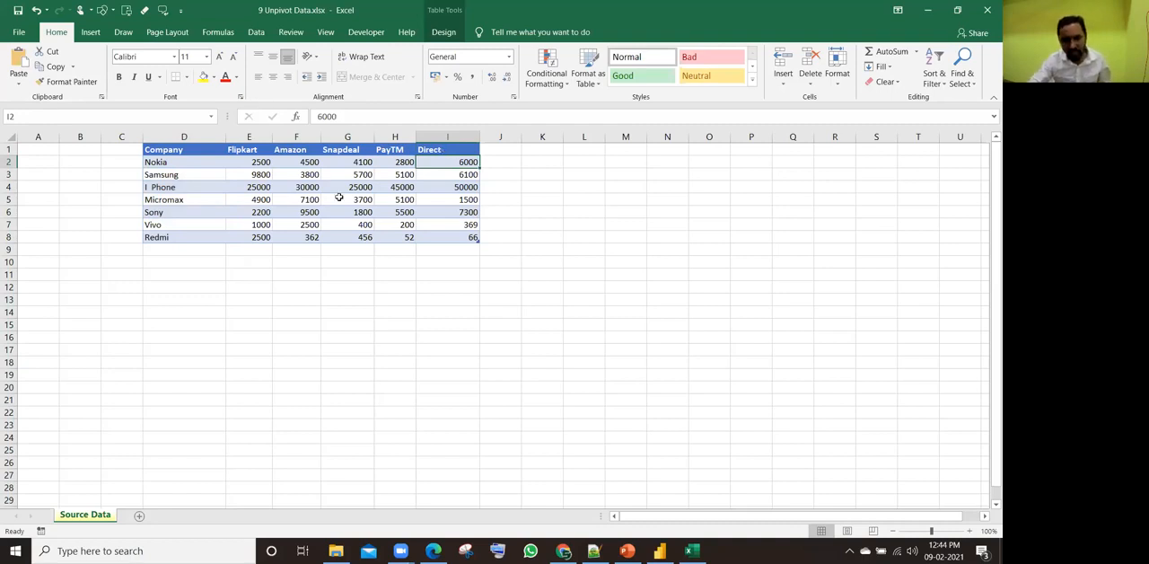
# Step: Enter the headers Company, Vendor and Sales Amount in cells L1 to N1 beside the source table
pyautogui.moveTo(247, 150); pyautogui.dragTo(456, 151)
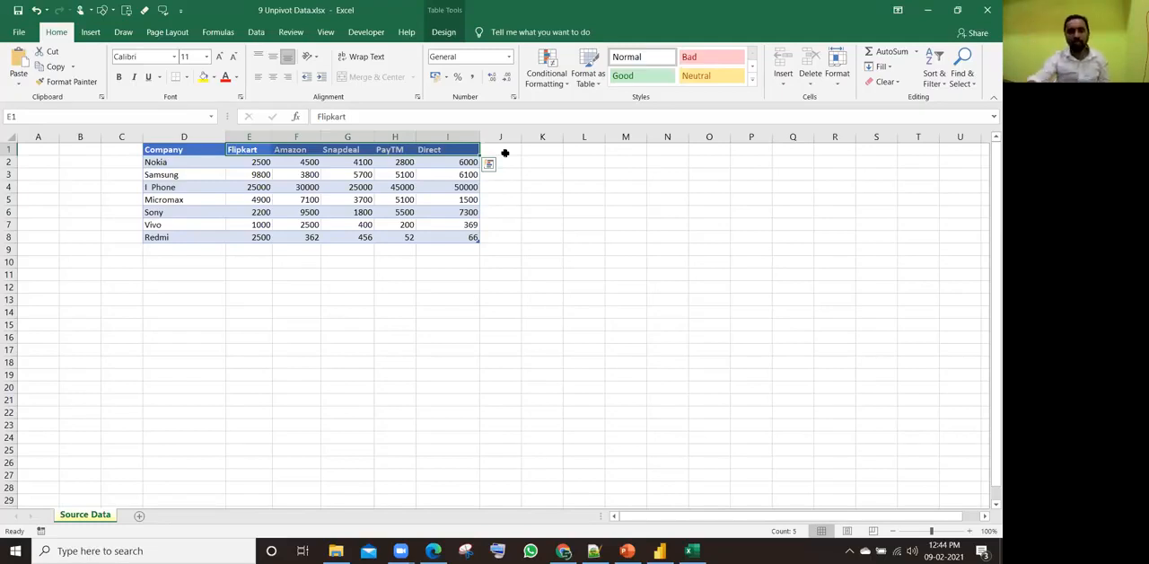
pyautogui.click(584, 149)
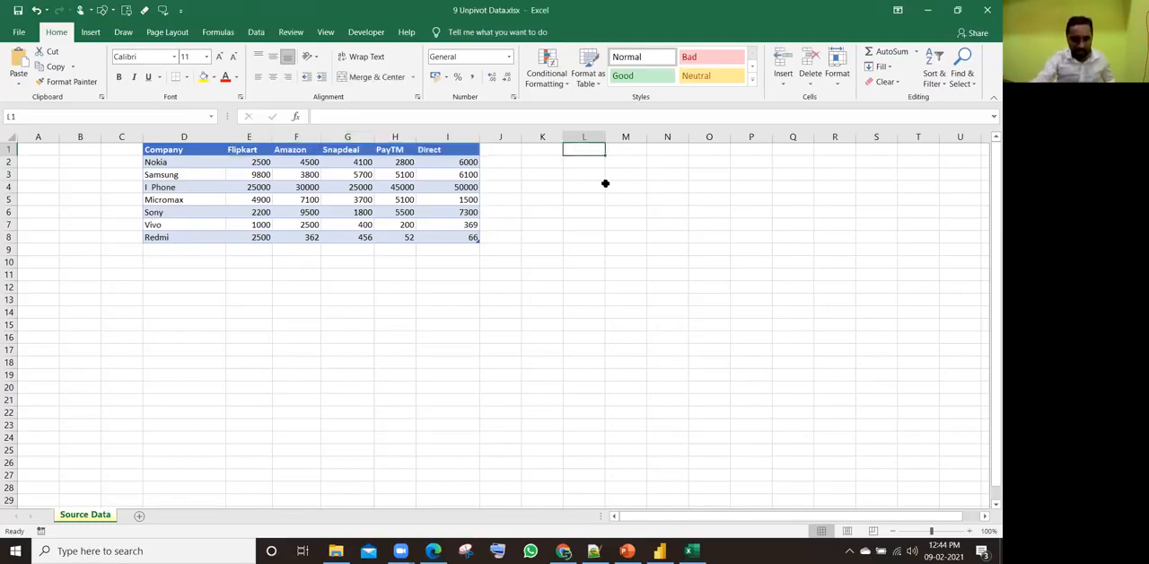
pyautogui.write('Compan')
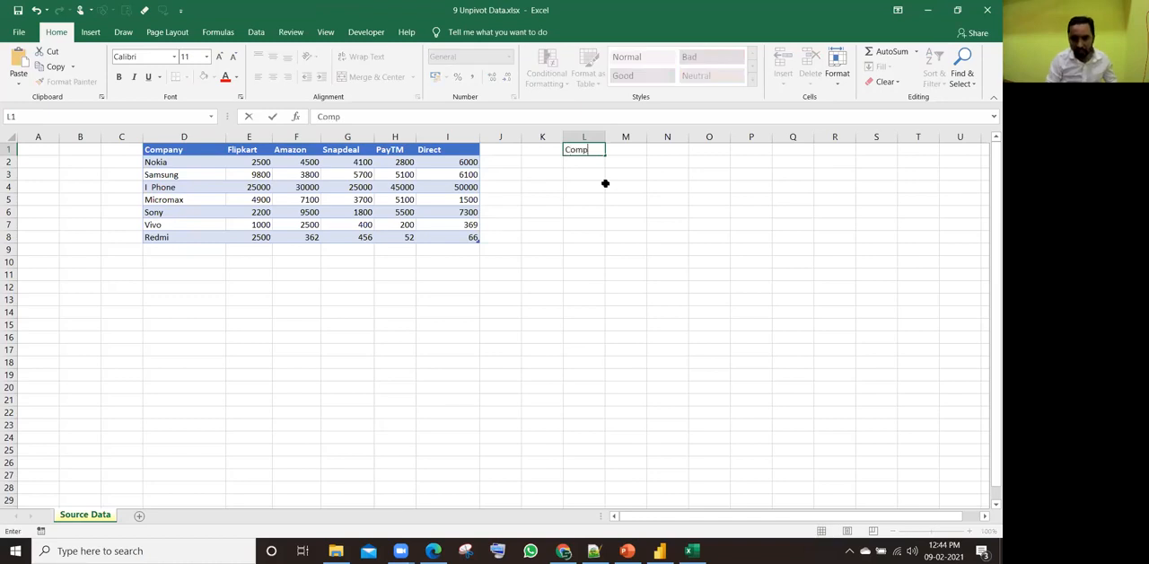
pyautogui.press('Tab')
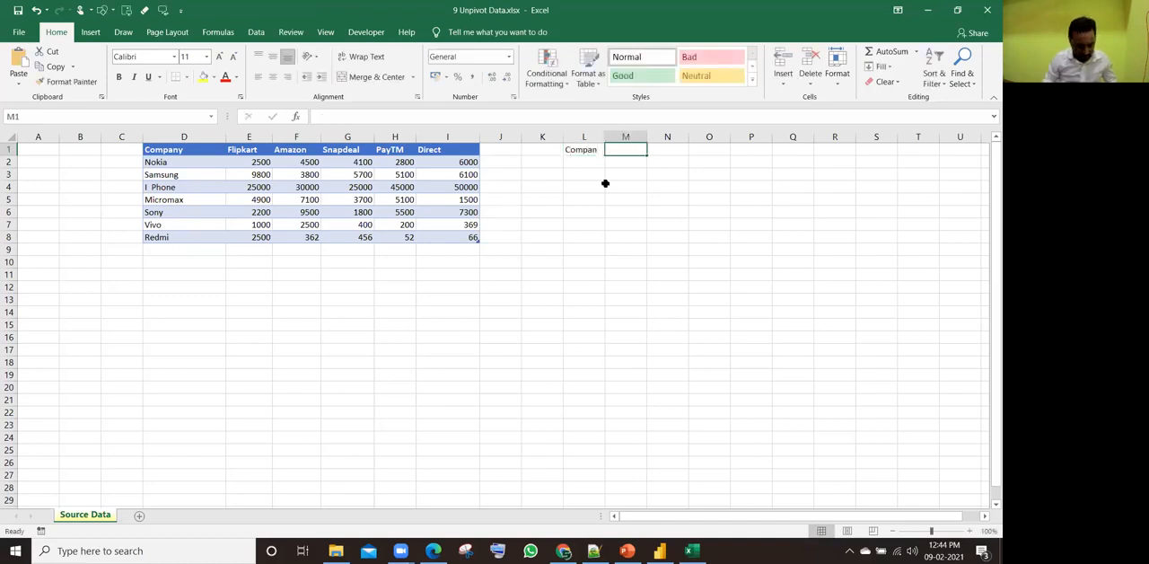
pyautogui.press('Left')
pyautogui.press('F2')
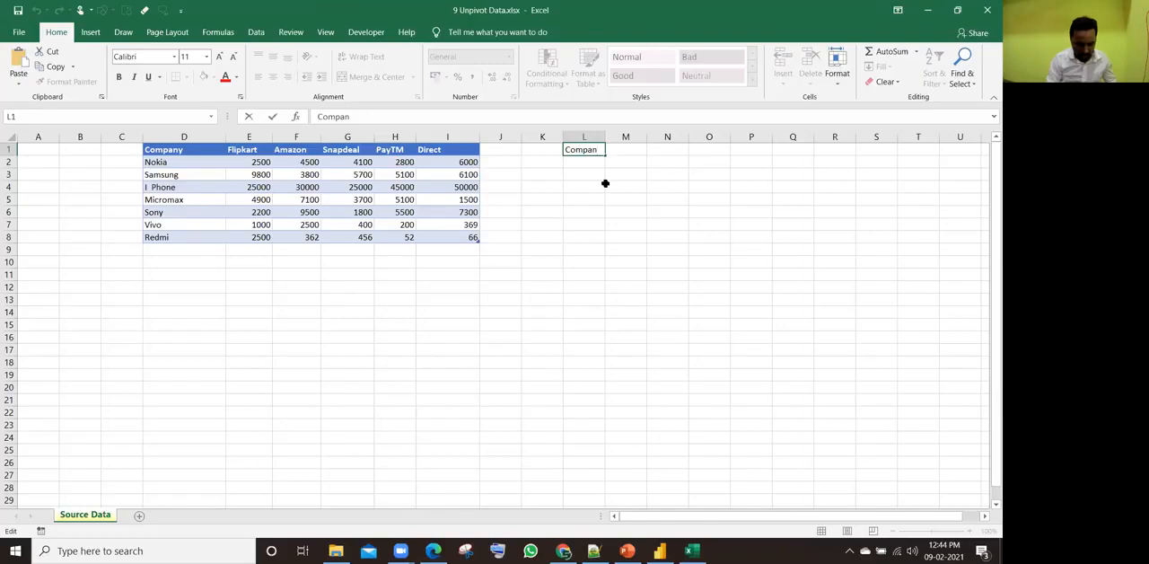
pyautogui.press('Tab')
pyautogui.write('V')
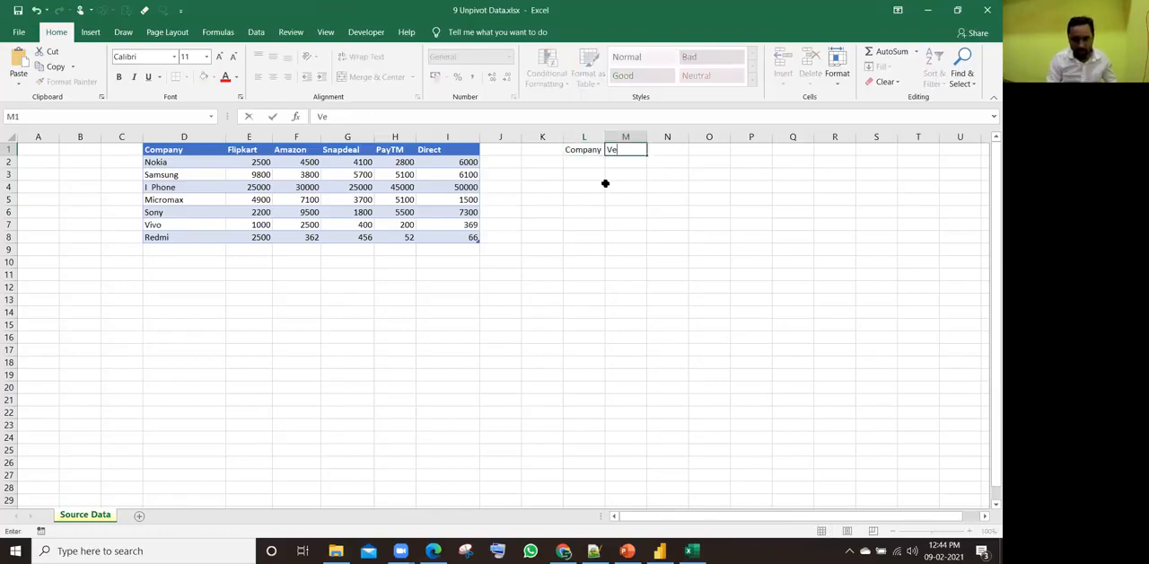
pyautogui.write('endor')
pyautogui.press('Tab')
pyautogui.write('Sales Amount')
pyautogui.press('Return')
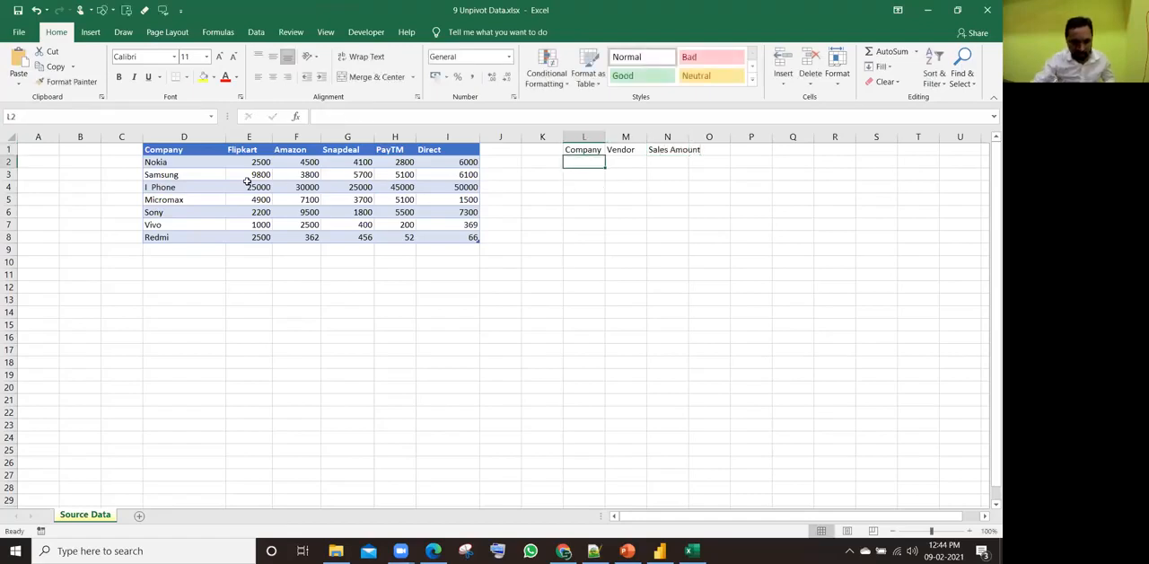
# Step: Copy Nokia from the source table into cell L2 under the new Company header
pyautogui.click(166, 163)
pyautogui.hotkey('ctrl', 'c')
pyautogui.click(590, 160)
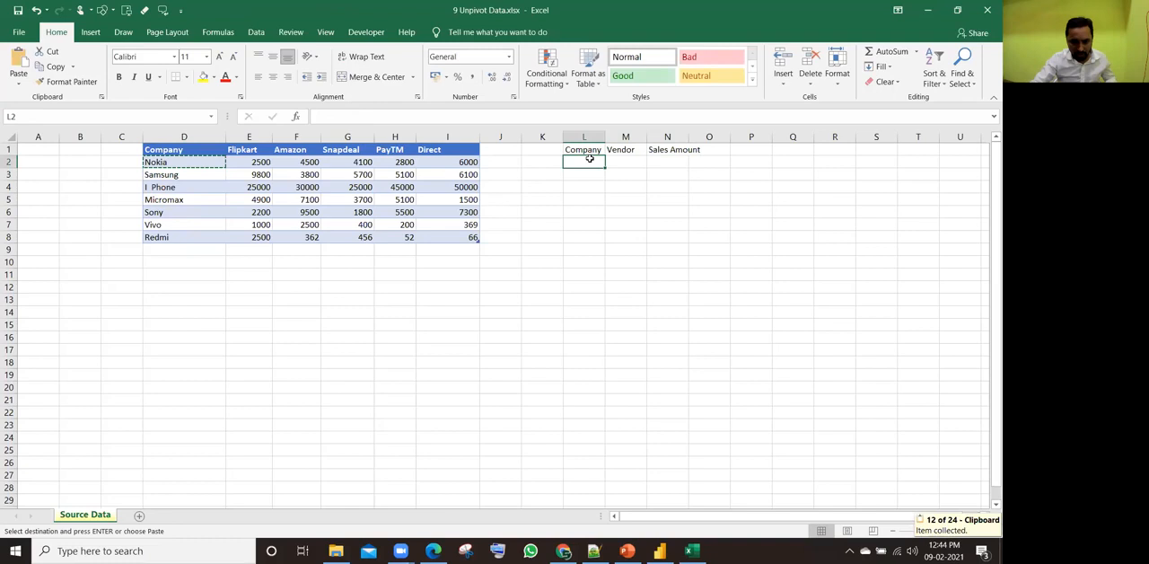
pyautogui.hotkey('ctrl', 'alt', 'v')
pyautogui.press('Return')
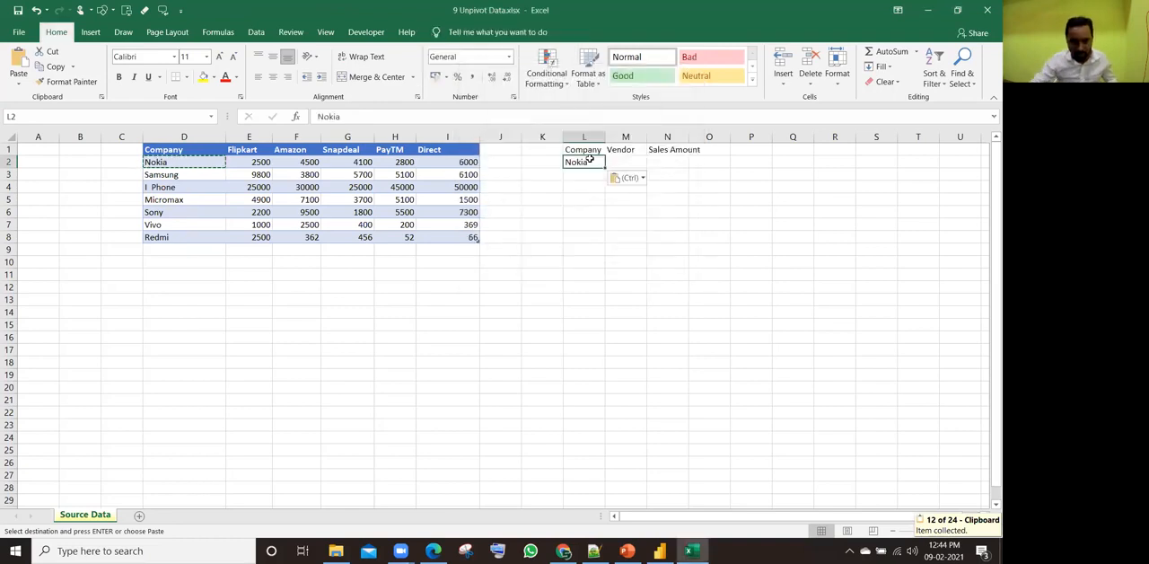
pyautogui.write("'")
pyautogui.moveTo(249, 149); pyautogui.dragTo(446, 149)
pyautogui.hotkey('ctrl', 'c')
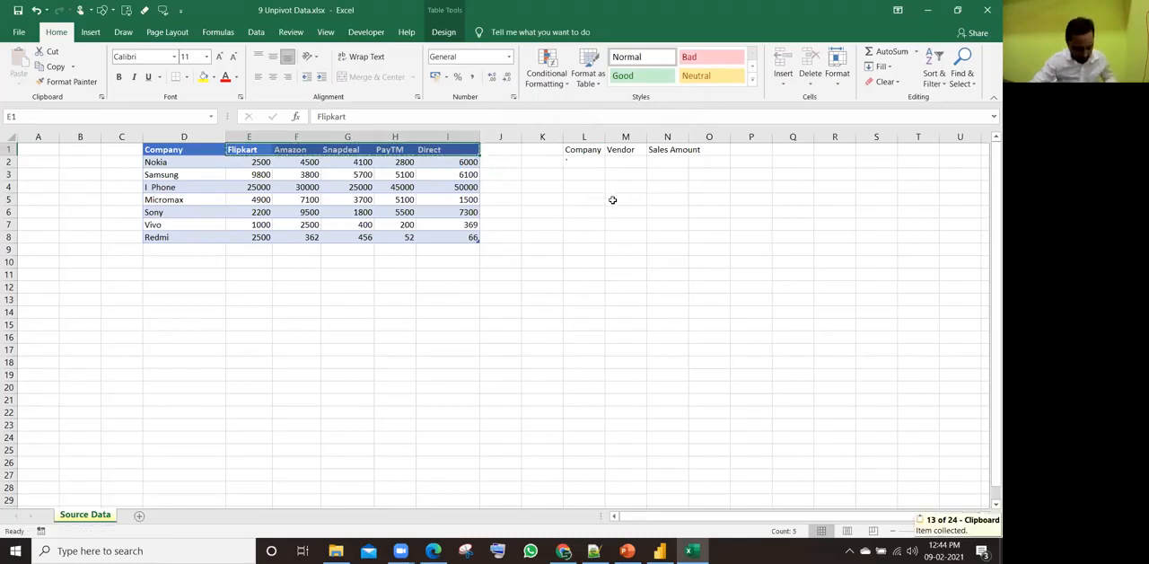
pyautogui.hotkey('ctrl', 'z')
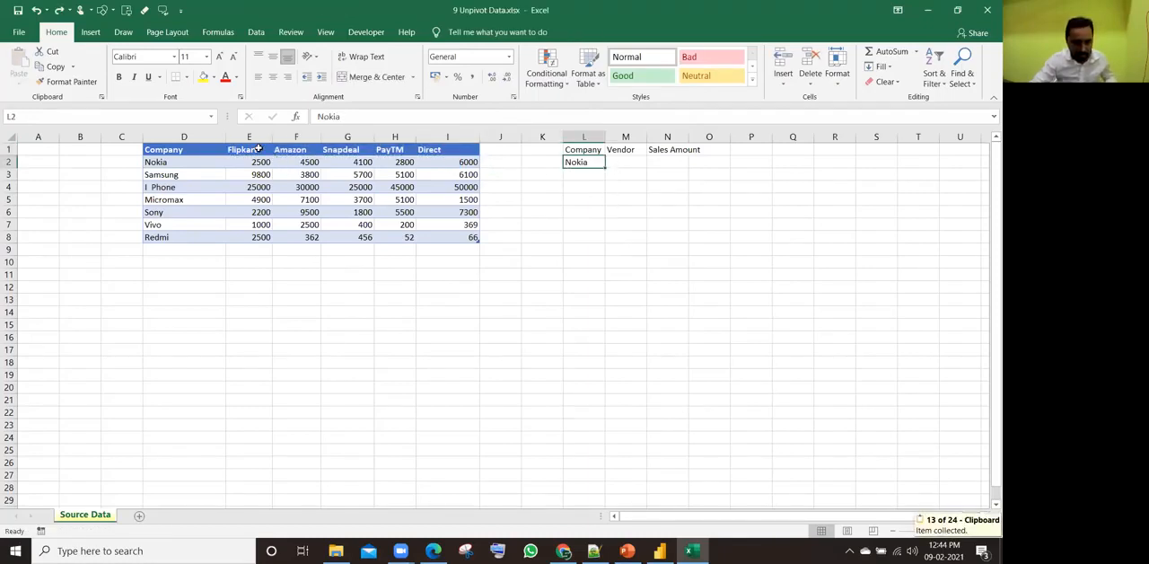
# Step: Copy the channel headers Flipkart to Direct and paste them as transposed values under Vendor, starting at M2
pyautogui.moveTo(258, 149); pyautogui.dragTo(458, 149)
pyautogui.hotkey('ctrl', 'c')
pyautogui.click(612, 162)
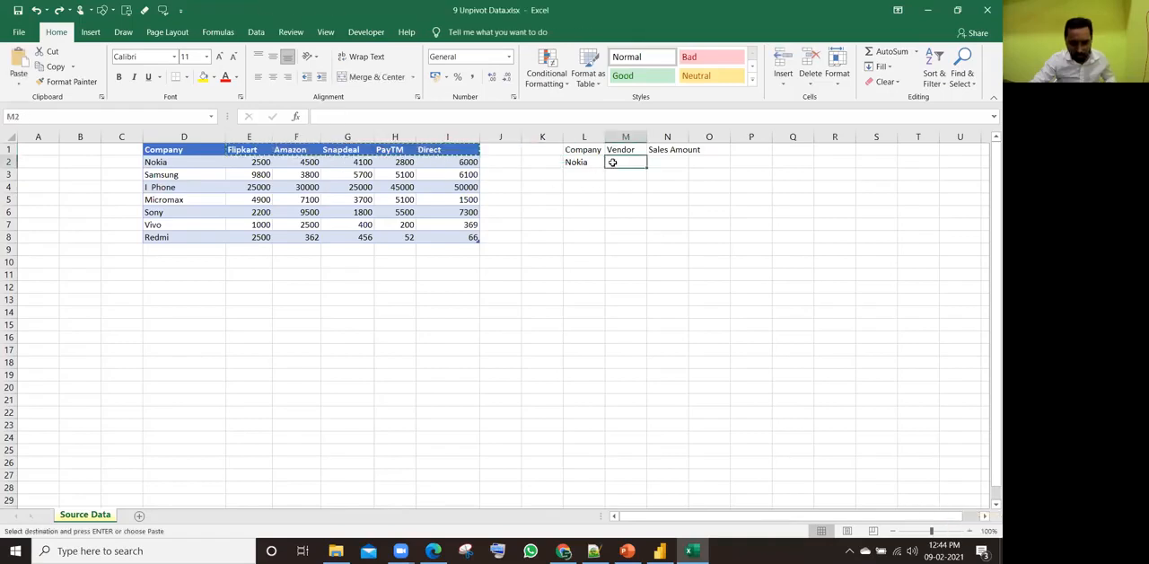
pyautogui.hotkey('ctrl', 'alt', 'v')
pyautogui.press('v')
pyautogui.press('e')
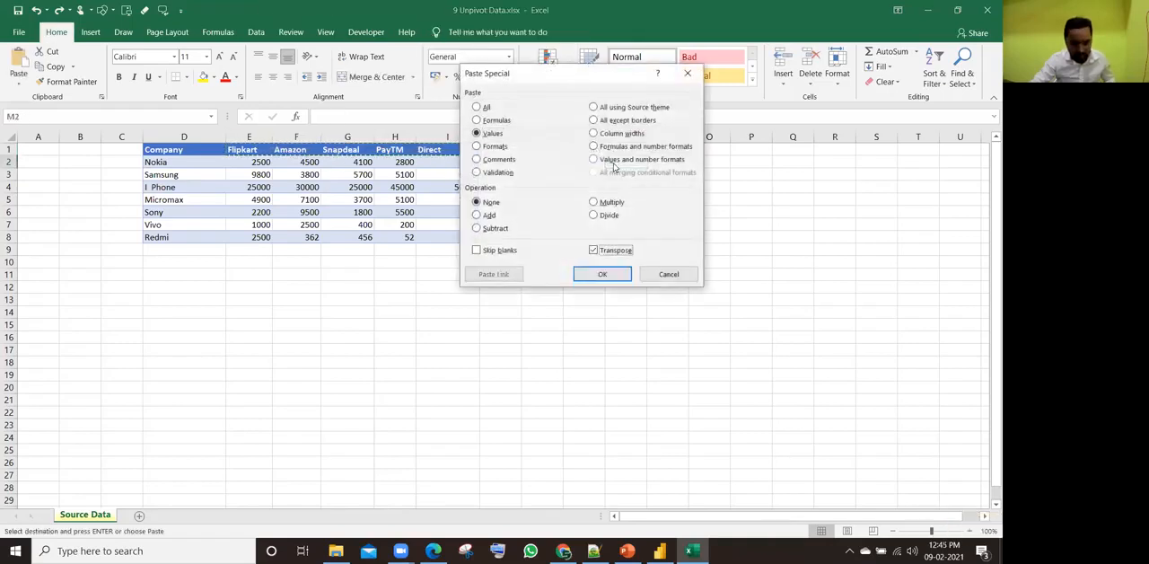
pyautogui.press('Return')
# Step: Fill Nokia down the Company column from L2 to L6, alongside the five vendors
pyautogui.moveTo(612, 161); pyautogui.dragTo(612, 209)
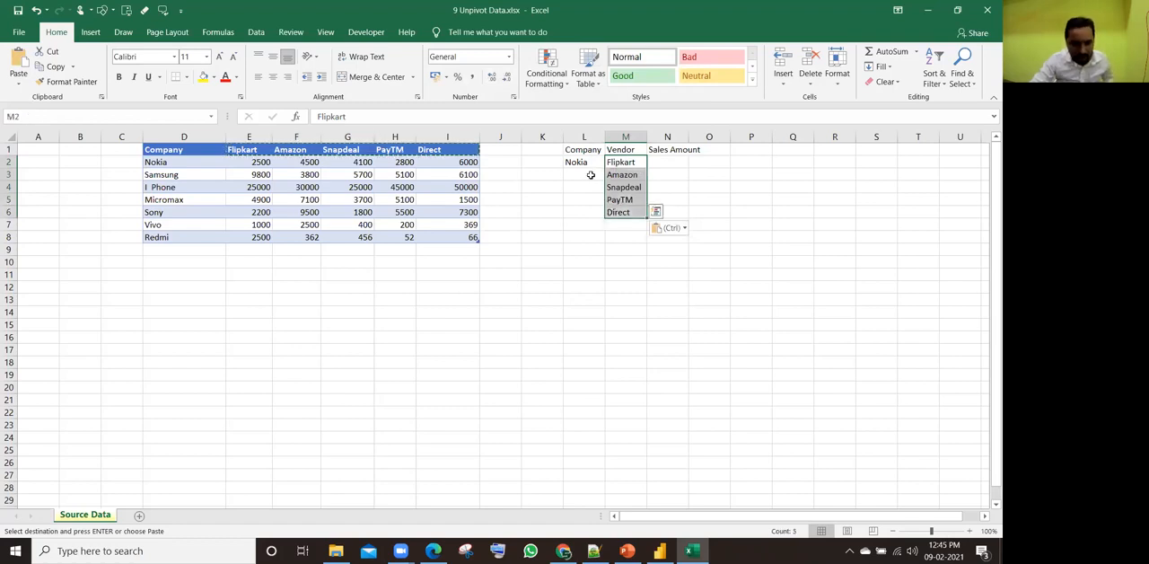
pyautogui.moveTo(581, 162); pyautogui.dragTo(582, 208)
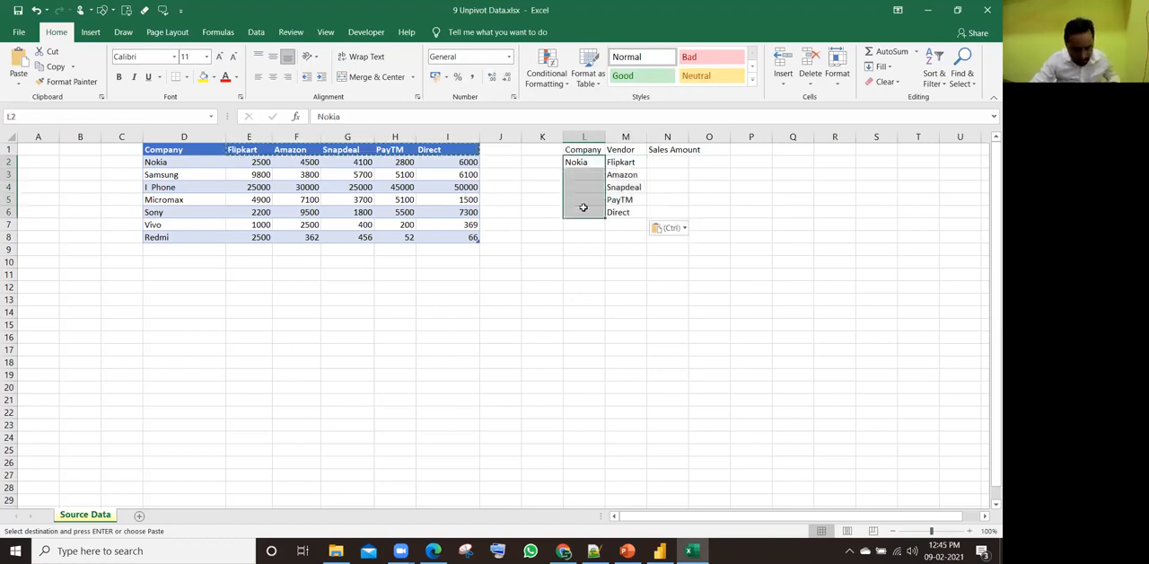
pyautogui.press('Return')
pyautogui.click(583, 162)
# Step: Copy Nokia's Flipkart amount from the source table into the first Sales Amount cell, N2
pyautogui.click(617, 162)
pyautogui.click(666, 163)
pyautogui.click(254, 163)
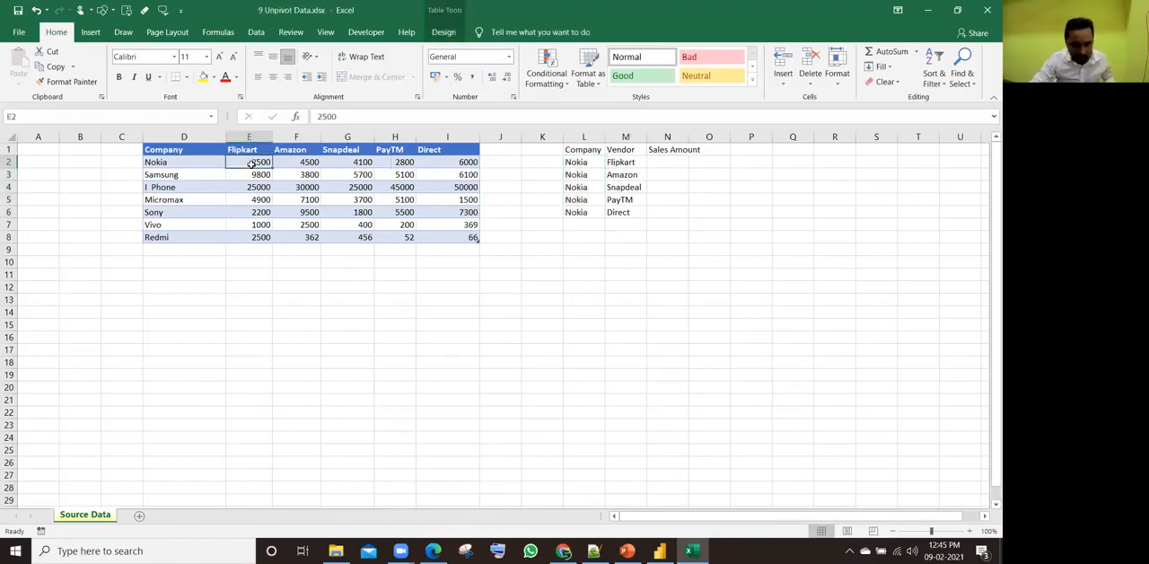
pyautogui.hotkey('ctrl', 'c')
pyautogui.click(666, 163)
pyautogui.hotkey('ctrl', 'v')
# Step: Copy Nokia's amounts for all five channels and paste them transposed into N2:N6 under Sales Amount
pyautogui.moveTo(258, 160); pyautogui.dragTo(454, 161)
pyautogui.hotkey('ctrl', 'c')
pyautogui.click(656, 161)
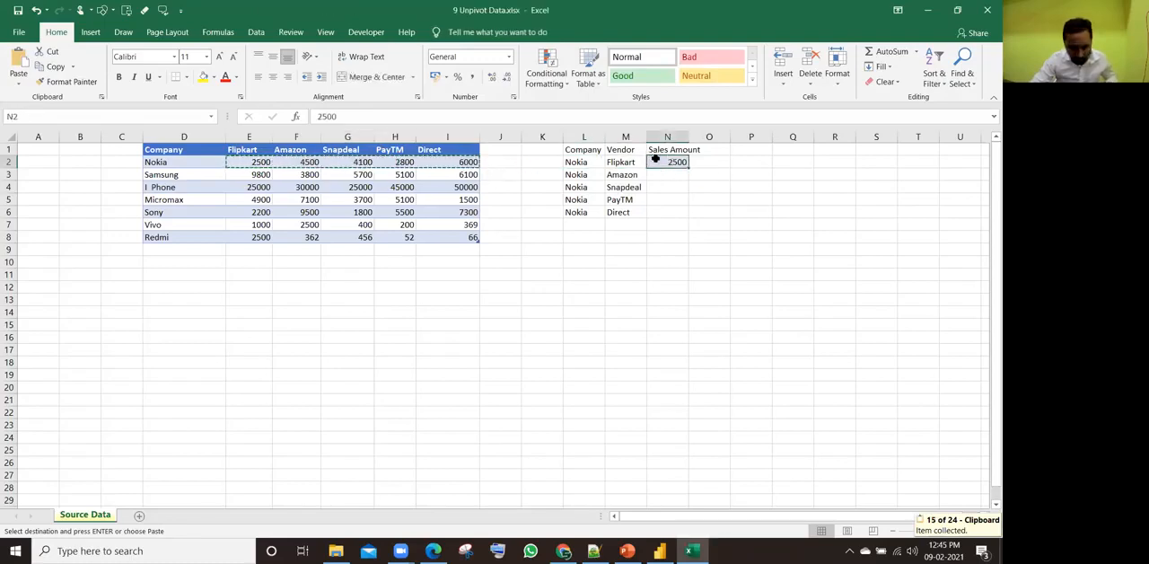
pyautogui.hotkey('ctrl', 'v')
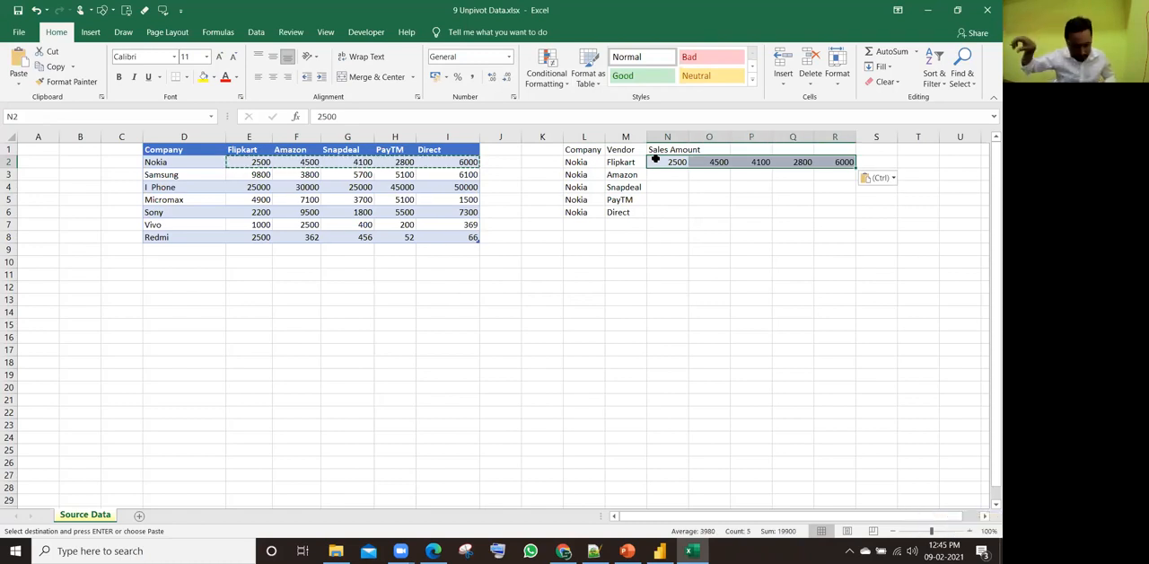
pyautogui.hotkey('ctrl', 'z')
pyautogui.press('Left')
pyautogui.press('Right')
pyautogui.hotkey('ctrl', 'alt', 'v')
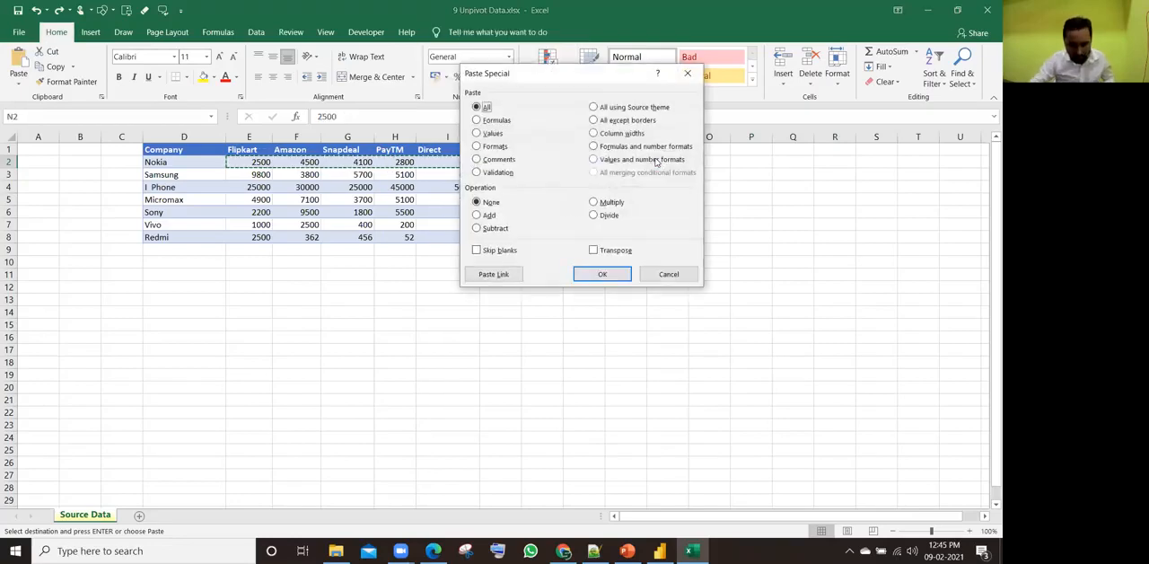
pyautogui.click(620, 251)
pyautogui.click(602, 274)
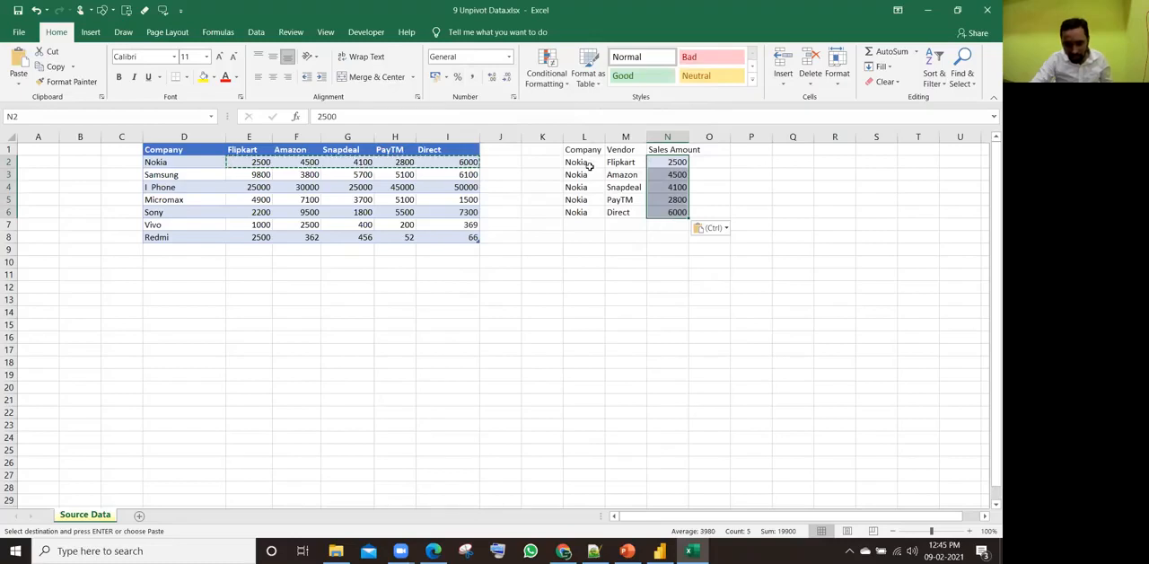
# Step: Copy Samsung from the source table into L7, below the last Nokia row
pyautogui.click(189, 176)
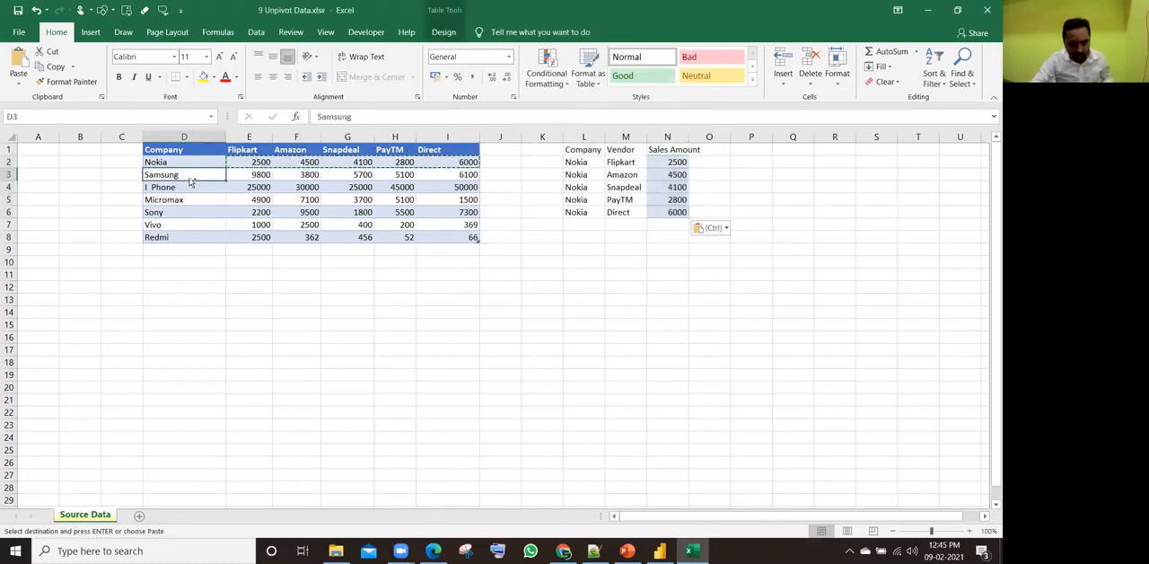
pyautogui.hotkey('ctrl', 'c')
pyautogui.click(588, 224)
pyautogui.hotkey('ctrl', 'v')
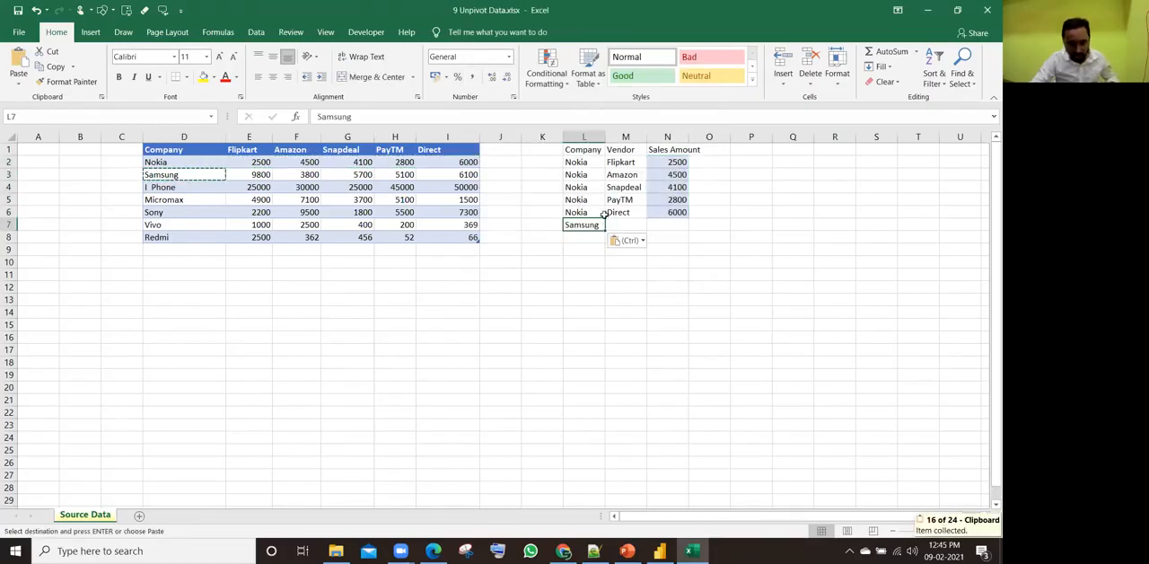
# Step: Copy the five vendor names from M2:M6 to M7:M11 and fill Samsung down beside them to L11
pyautogui.moveTo(256, 150); pyautogui.dragTo(454, 150)
pyautogui.moveTo(617, 161); pyautogui.dragTo(586, 276)
pyautogui.hotkey('ctrl', 'c')
pyautogui.click(619, 224)
pyautogui.hotkey('ctrl', 'v')
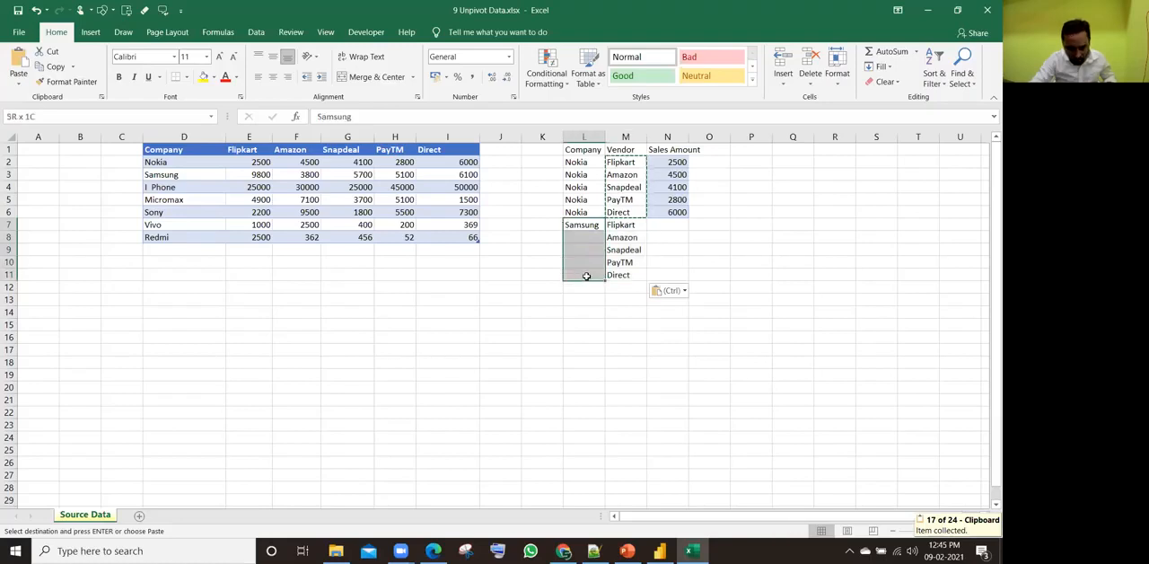
pyautogui.hotkey('ctrl', 'd')
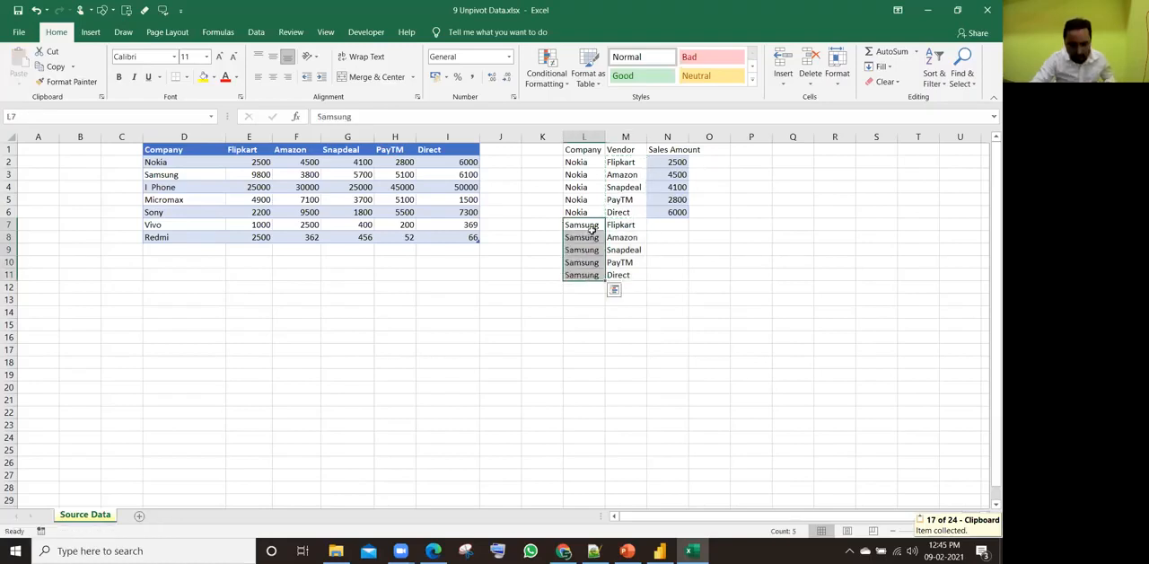
# Step: Copy the I Phone row's five channel amounts and paste them as transposed values into N7:N11 under Sales Amount
pyautogui.moveTo(268, 187); pyautogui.dragTo(458, 186)
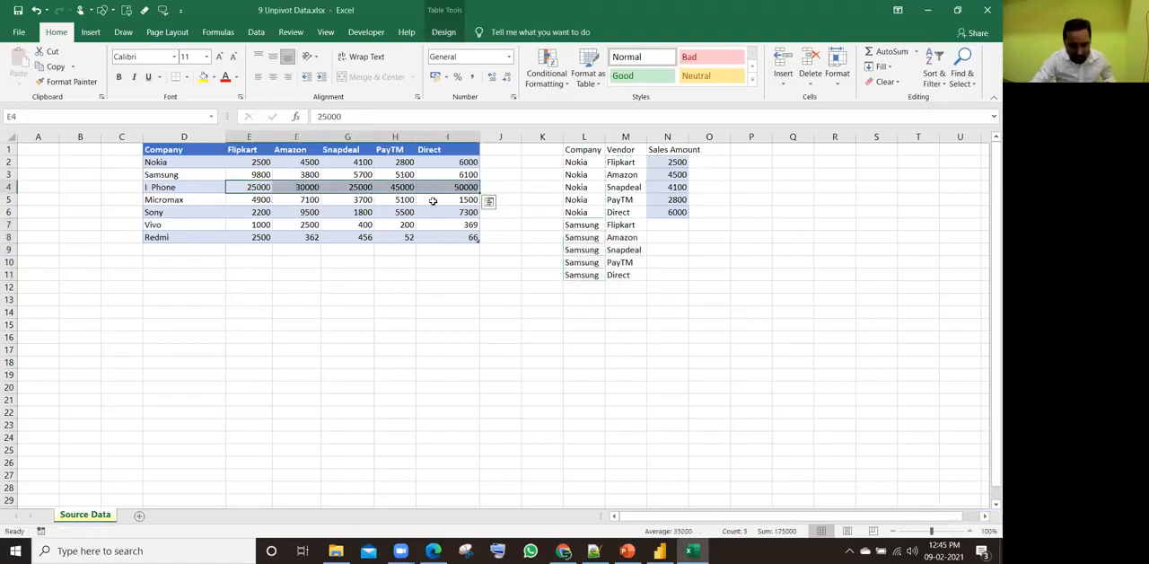
pyautogui.hotkey('ctrl', 'c')
pyautogui.click(663, 224)
pyautogui.hotkey('ctrl', 'alt', 'v')
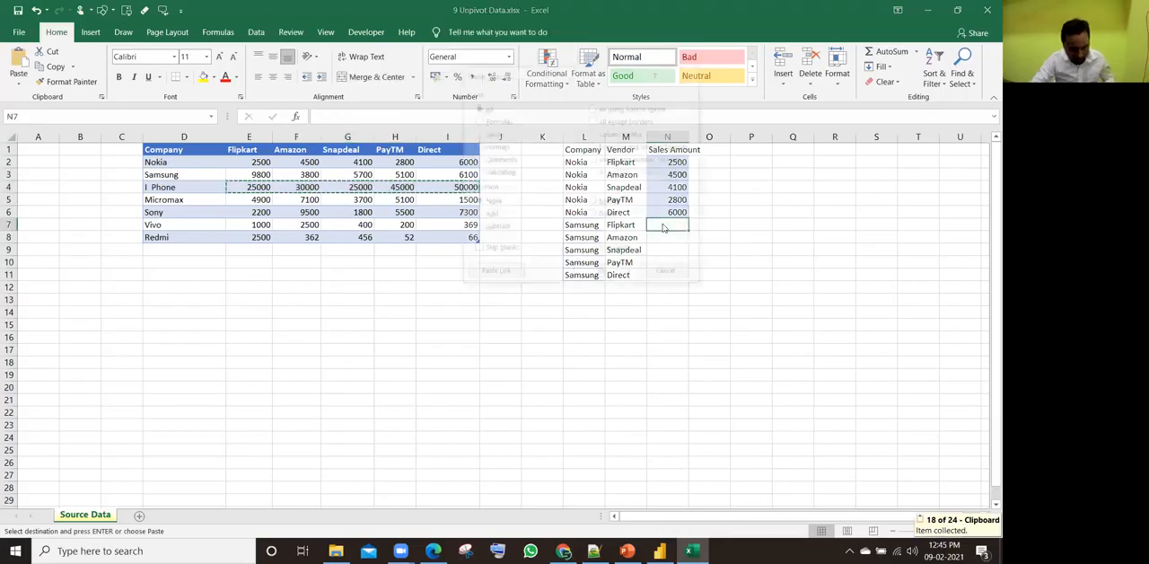
pyautogui.press('v')
pyautogui.press('e')
pyautogui.press('Return')
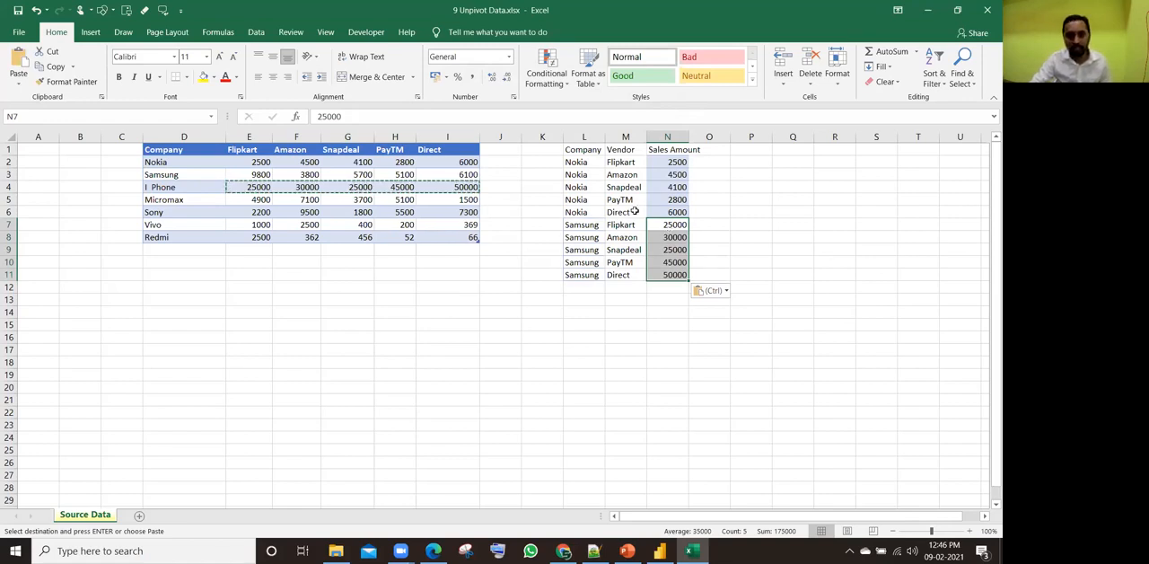
pyautogui.press('Escape')
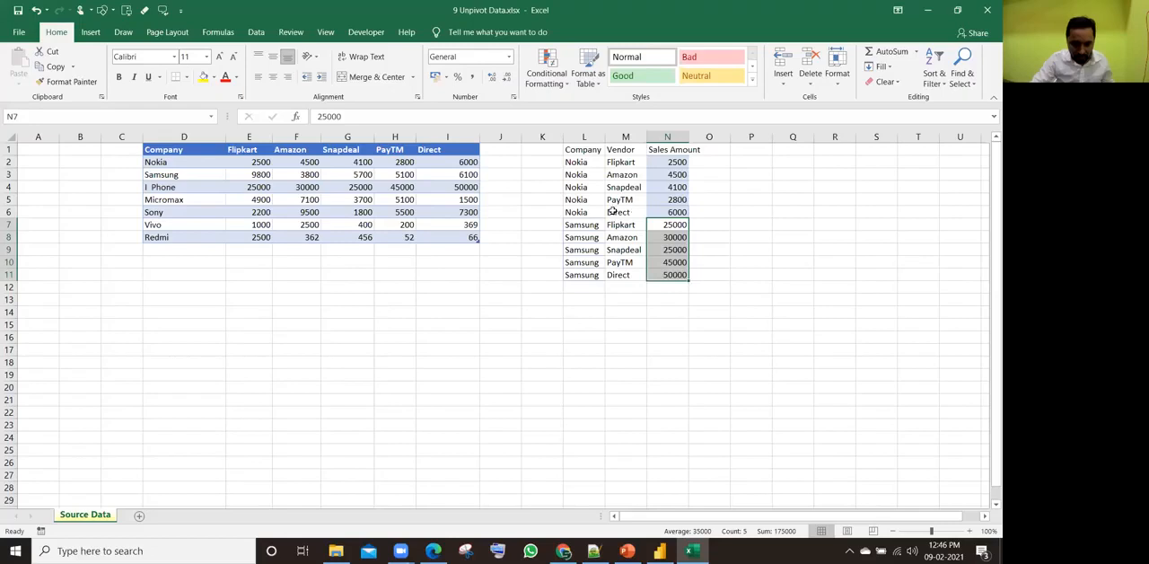
# Step: Save and close the 9 Unpivot Data workbook, and switch to the report view in Power BI Desktop
pyautogui.click(196, 187)
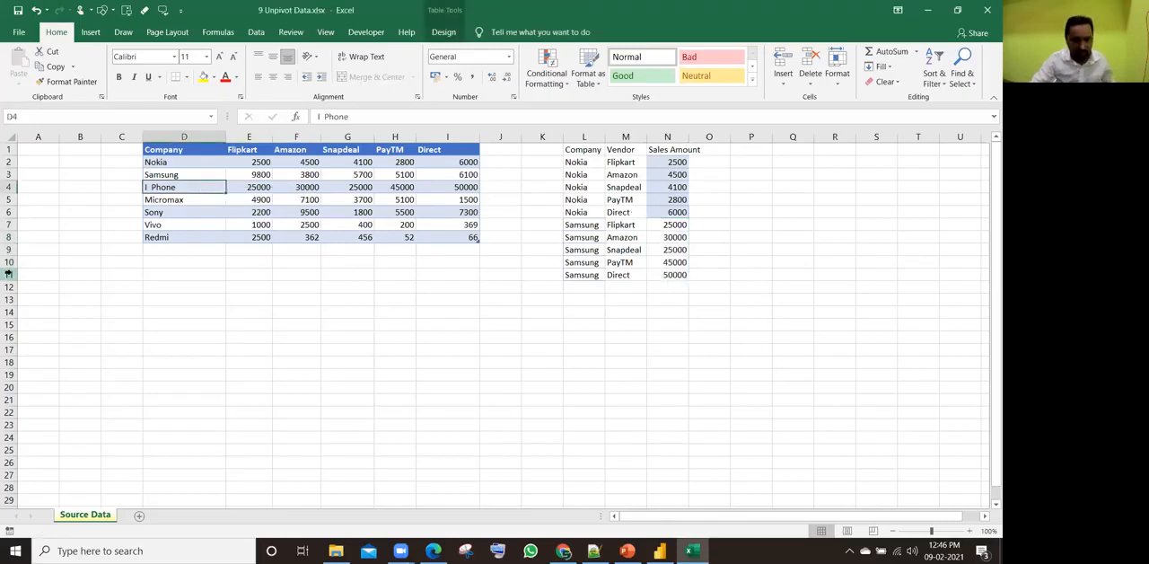
pyautogui.click(988, 7)
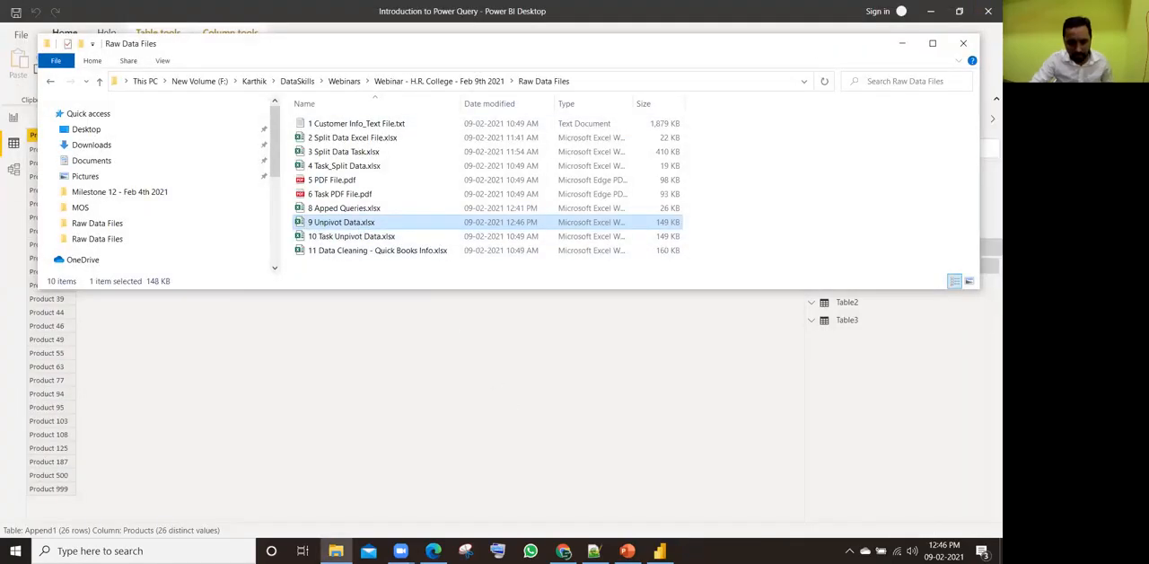
pyautogui.click(661, 550)
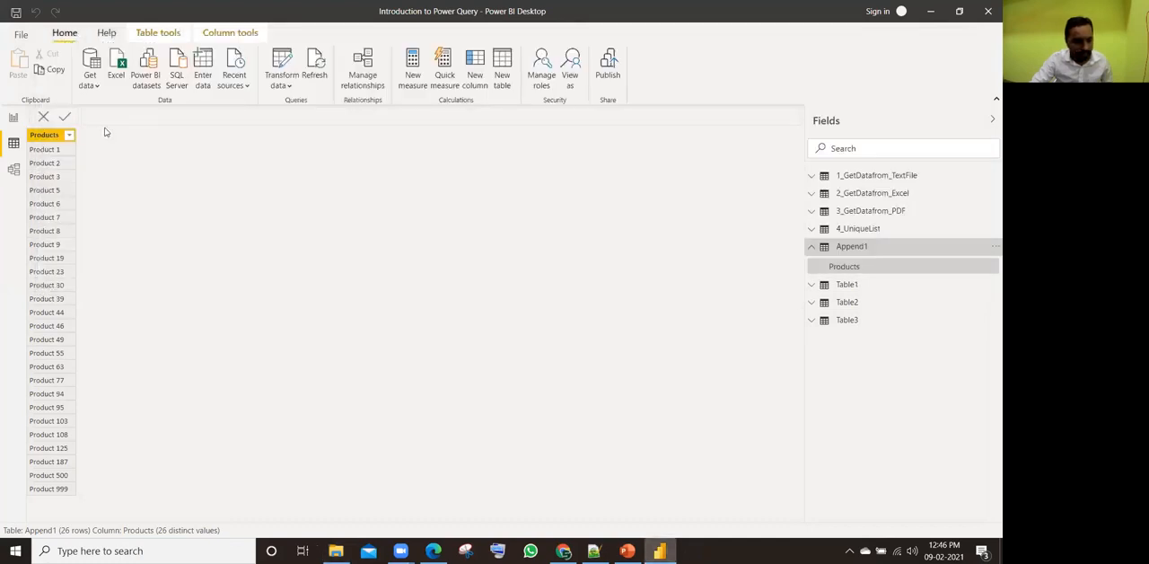
pyautogui.click(13, 117)
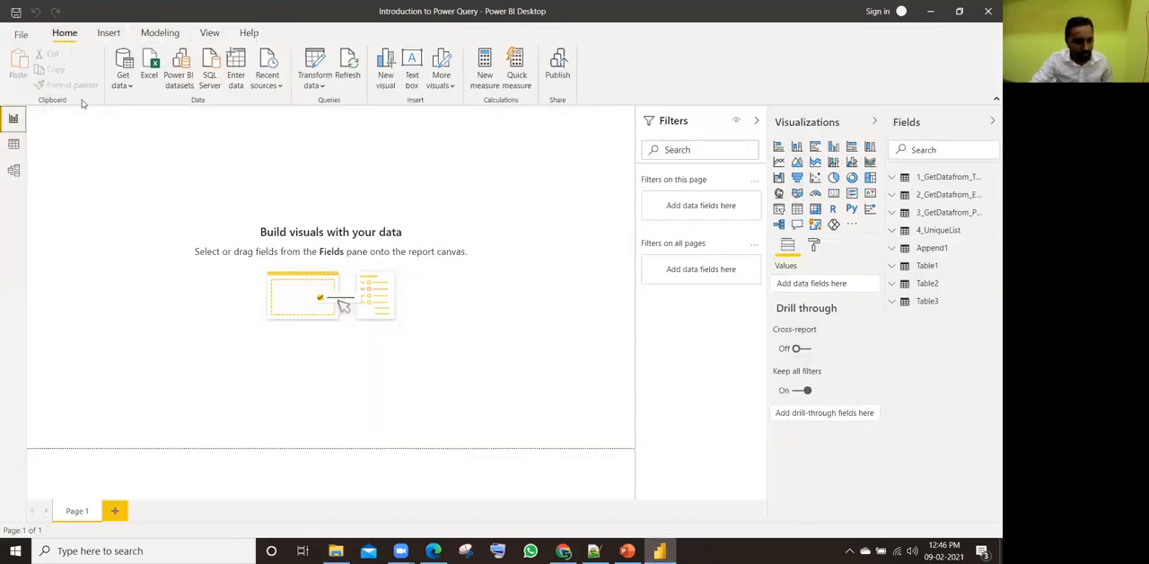
# Step: Connect to the Excel workbook 9 Unpivot Data.xlsx and preview its Table1
pyautogui.click(153, 72)
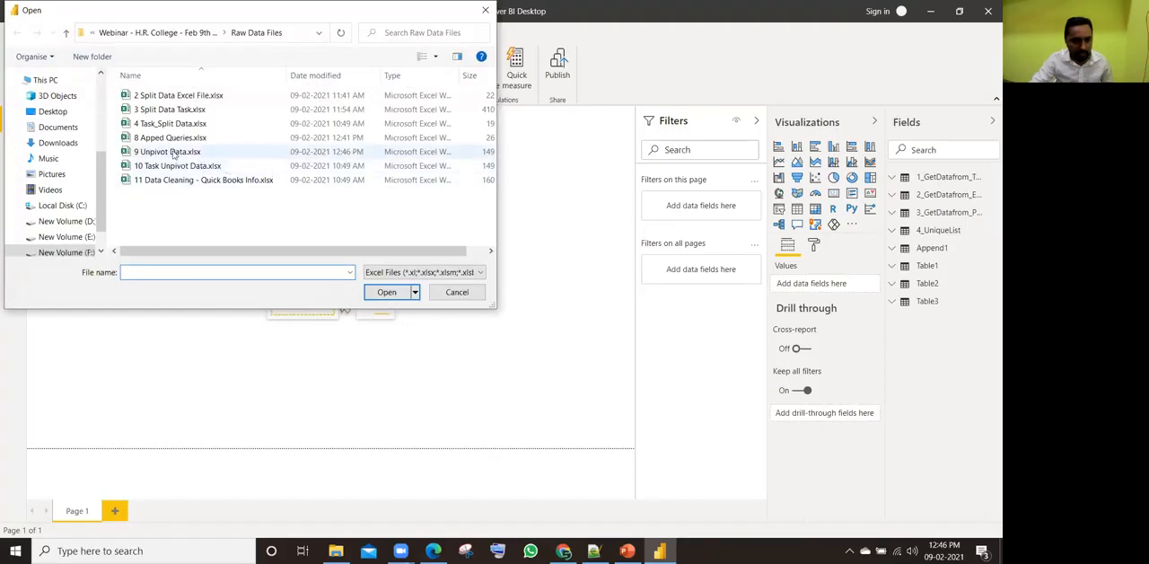
pyautogui.click(176, 151)
pyautogui.click(379, 291)
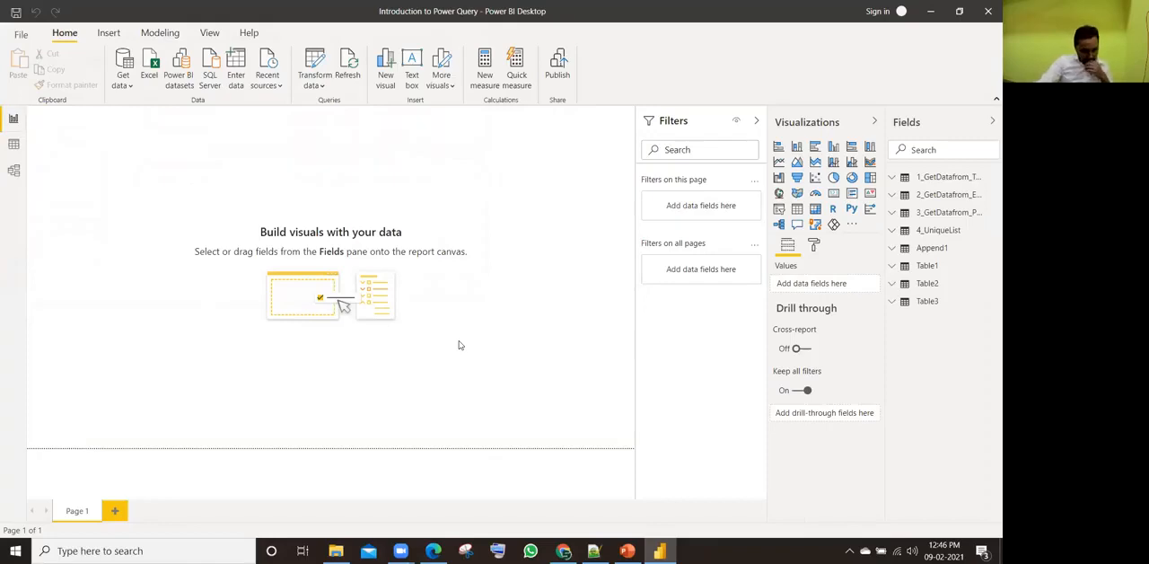
pyautogui.click(289, 150)
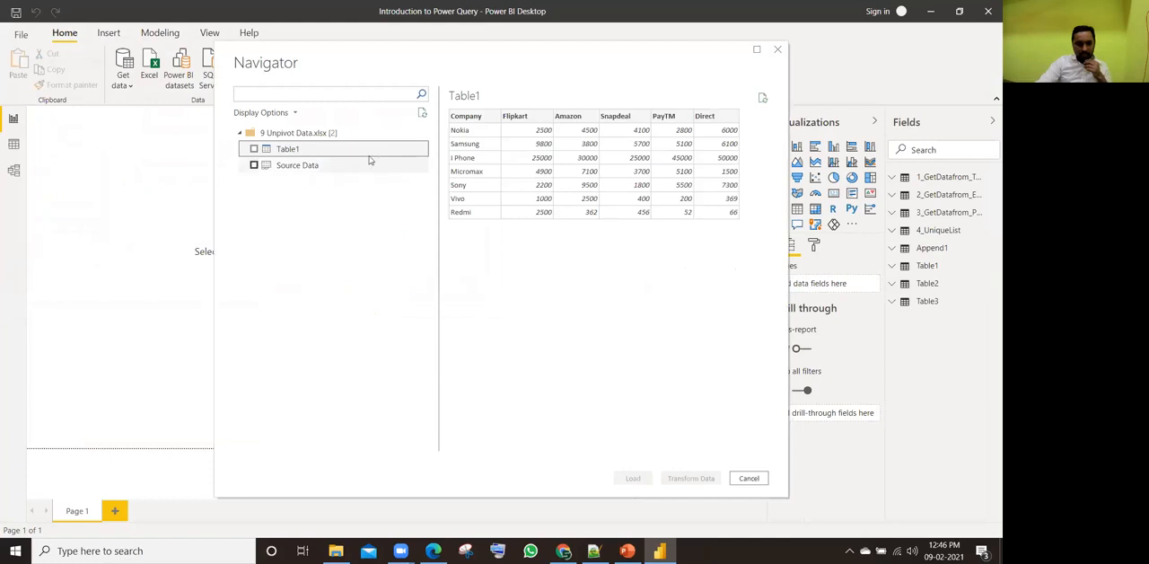
# Step: Preview the Source Data sheet of the workbook and look across all of its columns
pyautogui.click(292, 170)
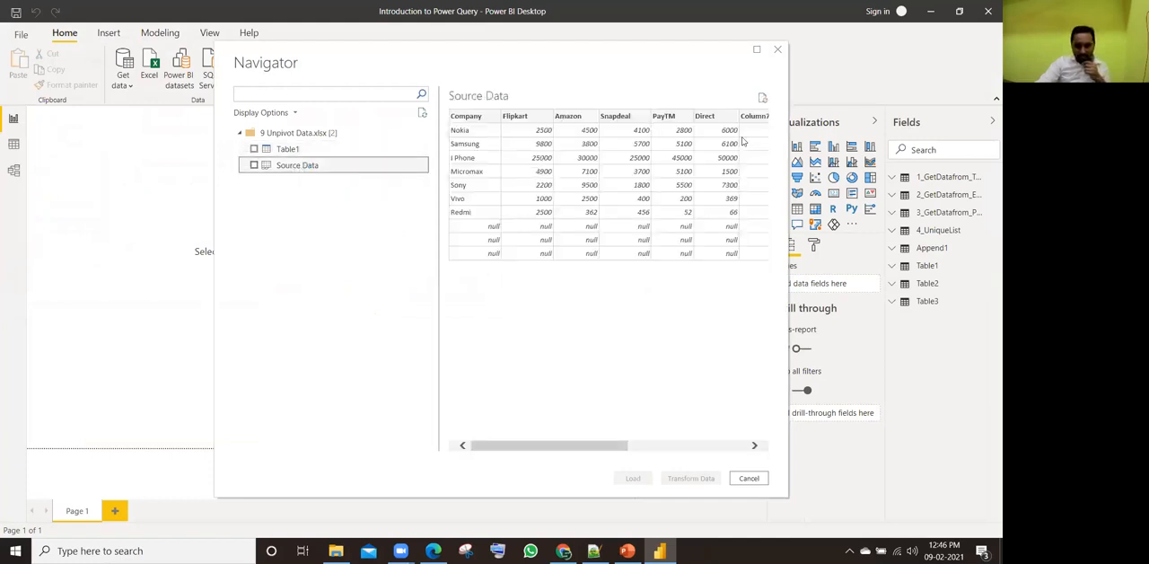
pyautogui.moveTo(539, 445); pyautogui.dragTo(695, 445)
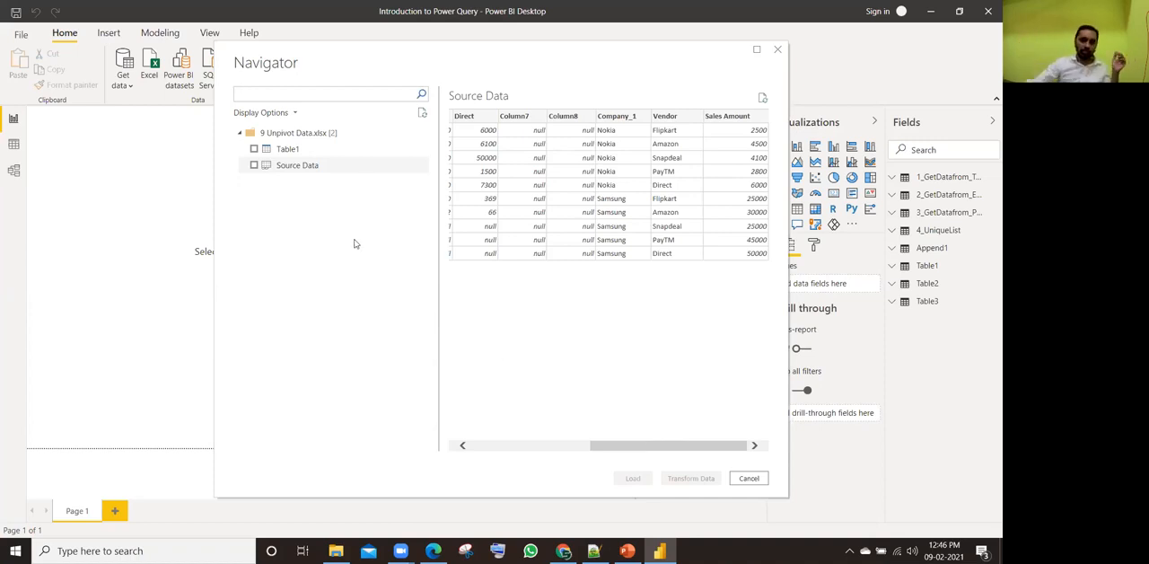
pyautogui.click(472, 449)
# Step: Choose only Table1 from 9 Unpivot Data.xlsx and open it for transformation in Power Query Editor
pyautogui.click(305, 153)
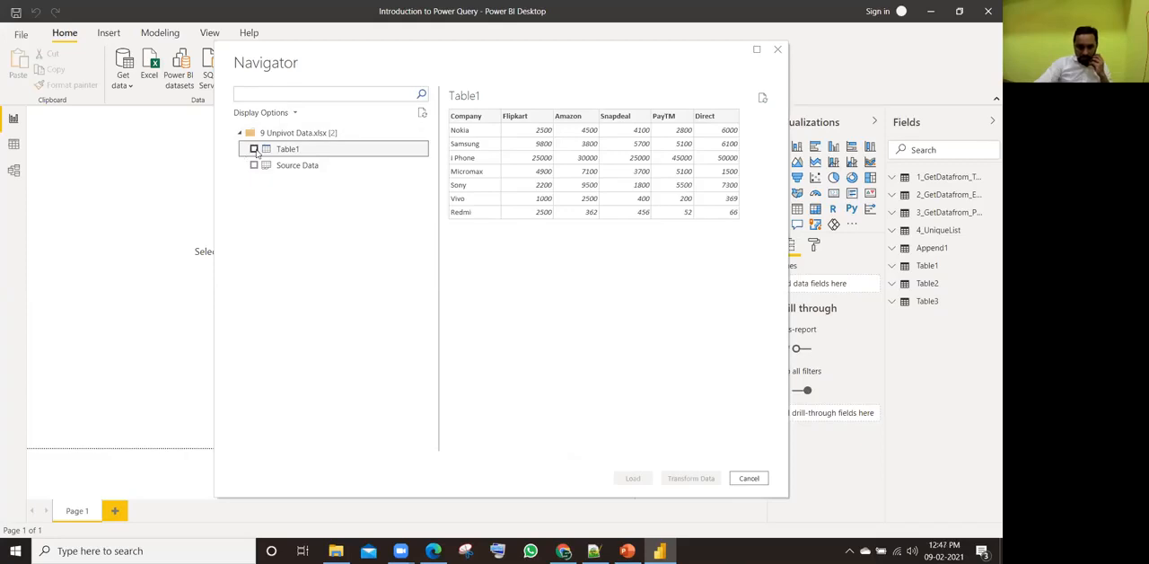
pyautogui.click(254, 149)
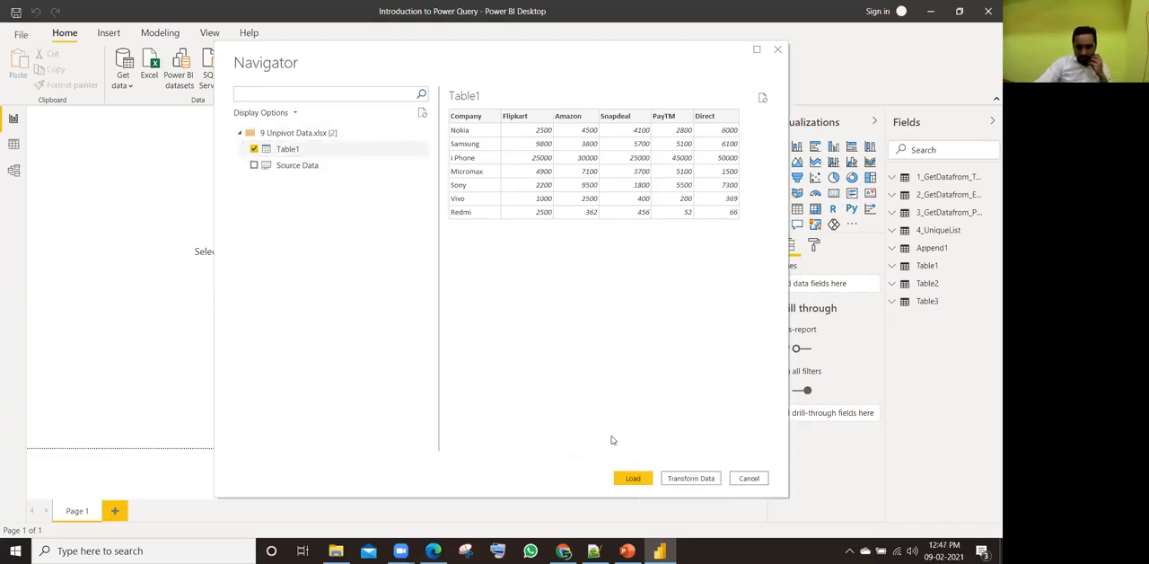
pyautogui.click(693, 479)
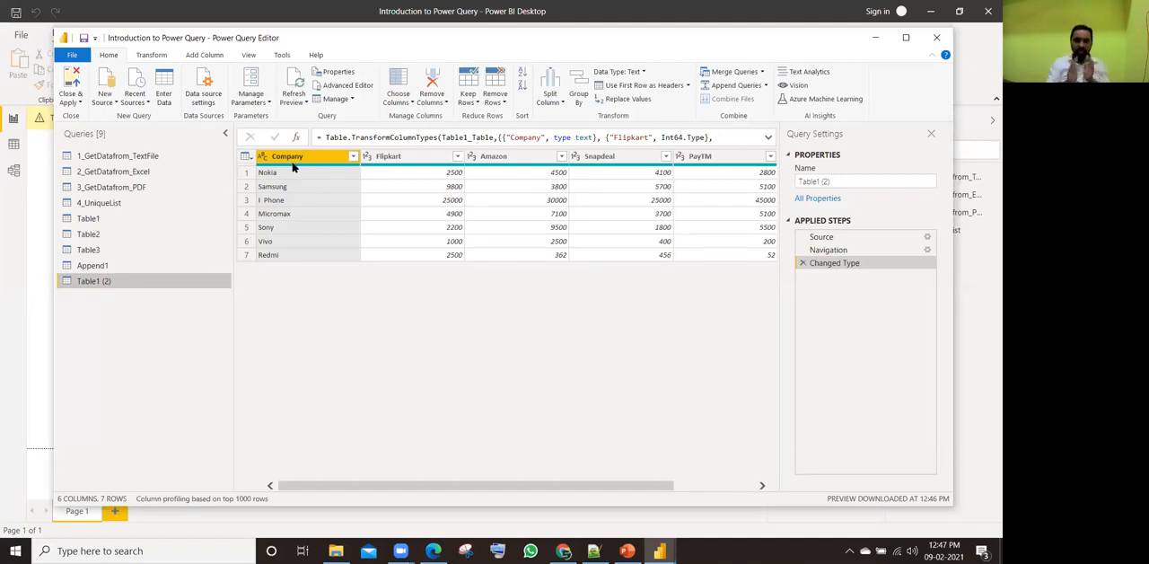
# Step: Unpivot the five channel columns from Flipkart through Direct, keeping Company as the fixed column
pyautogui.click(430, 159)
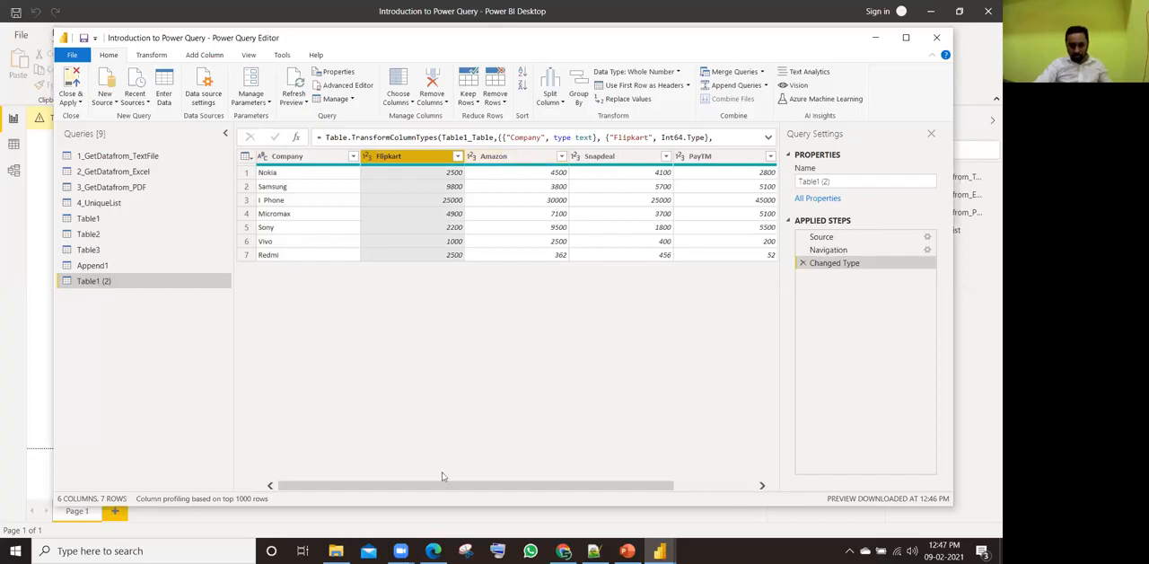
pyautogui.click(745, 485)
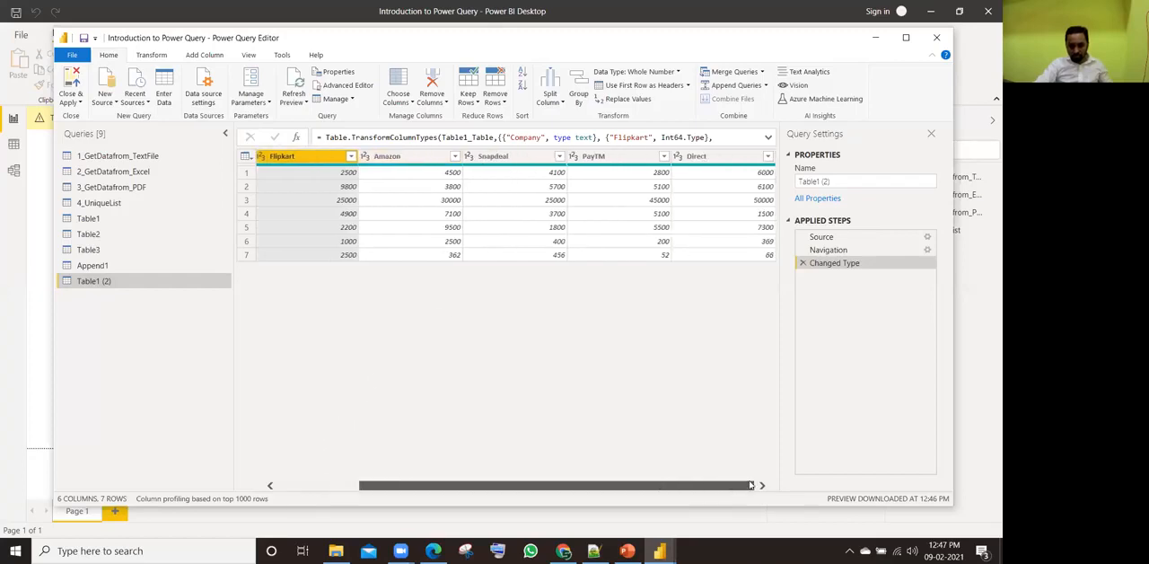
pyautogui.keyDown('shift'); pyautogui.click(714, 157); pyautogui.keyUp('shift')
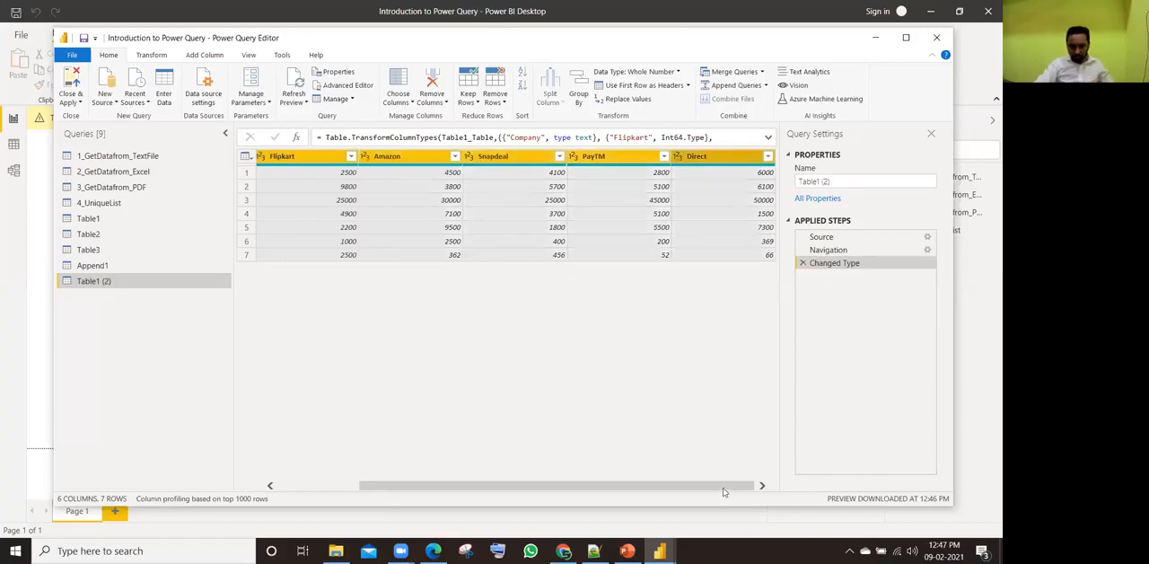
pyautogui.hscroll(-1, 724, 491)
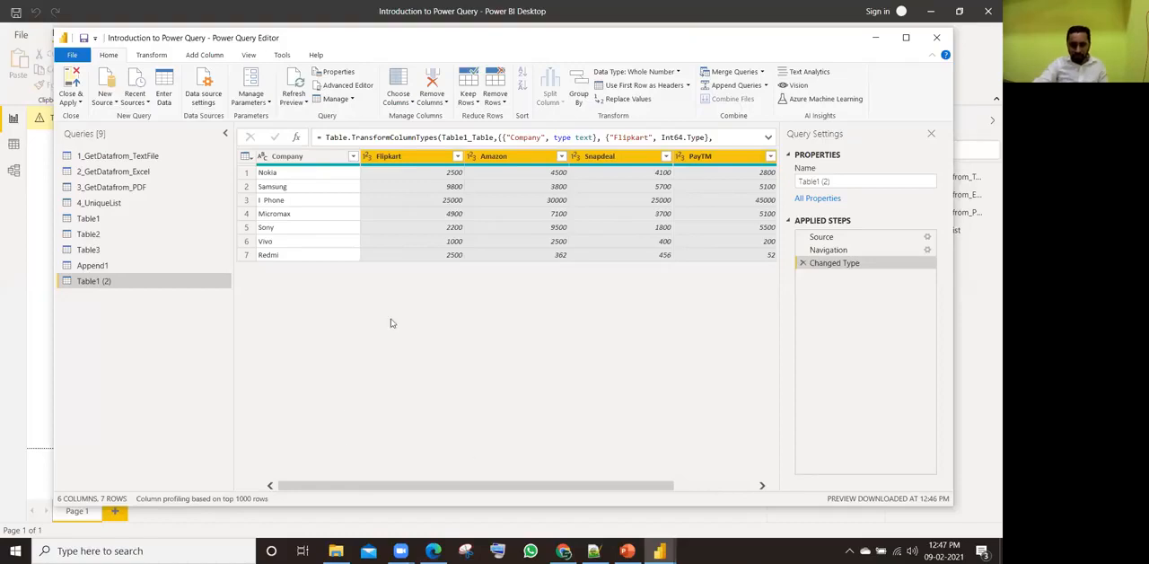
pyautogui.rightClick(426, 160)
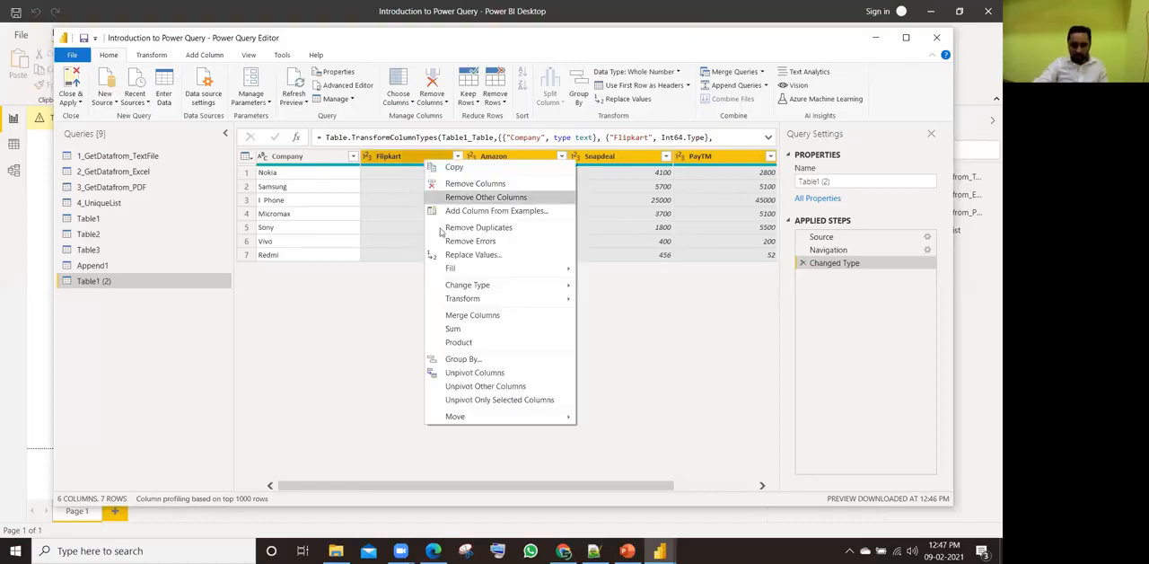
pyautogui.click(491, 374)
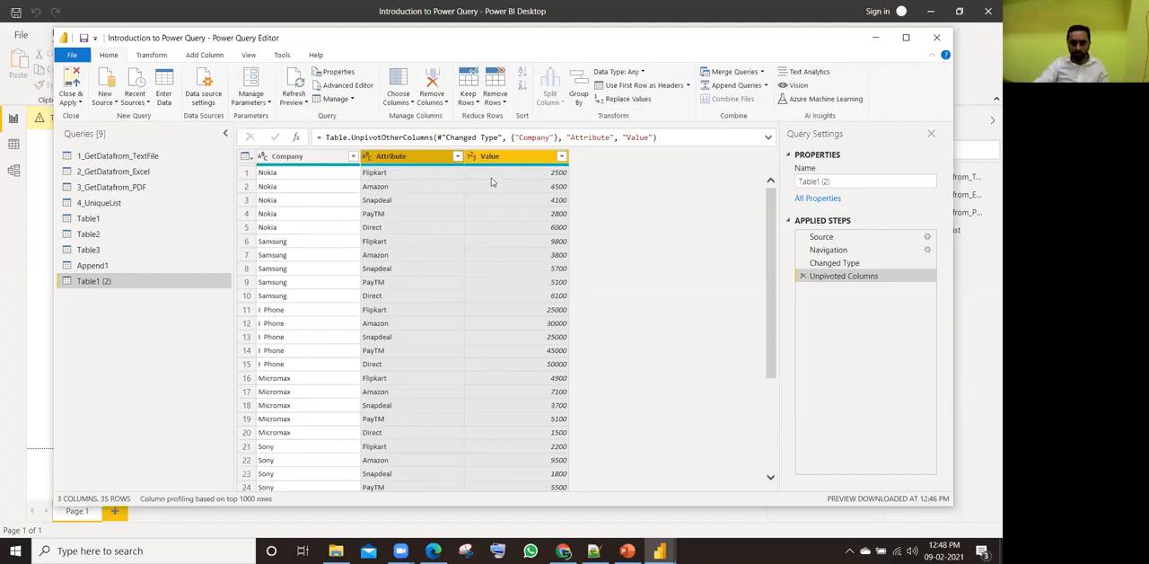
# Step: Rename the Attribute column as Vendor and the Value column as Sales Amount
pyautogui.click(426, 160)
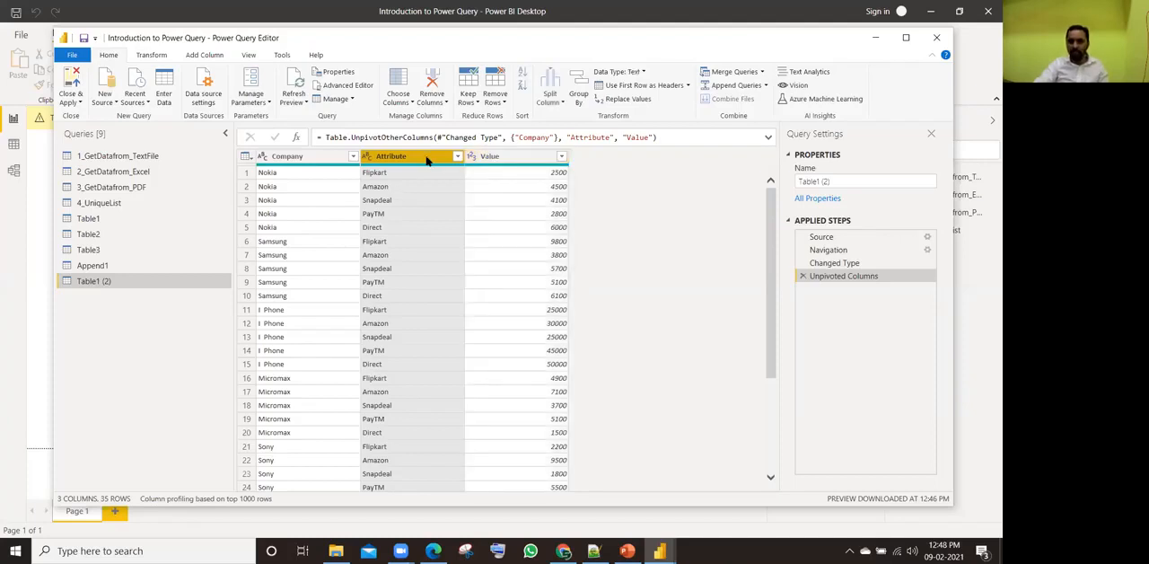
pyautogui.doubleClick(409, 158)
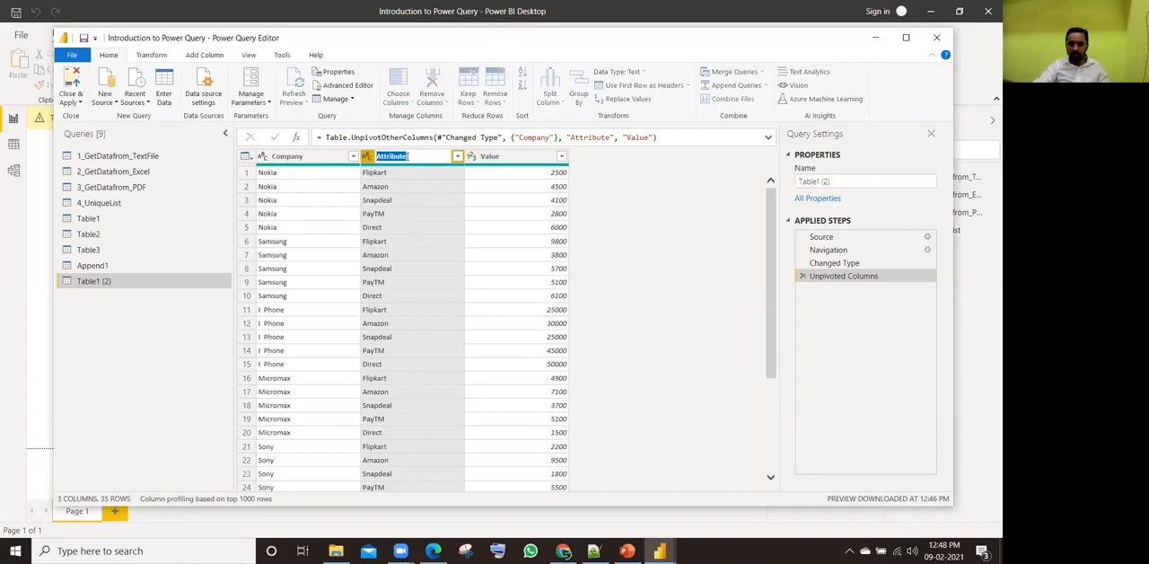
pyautogui.write('Vendor')
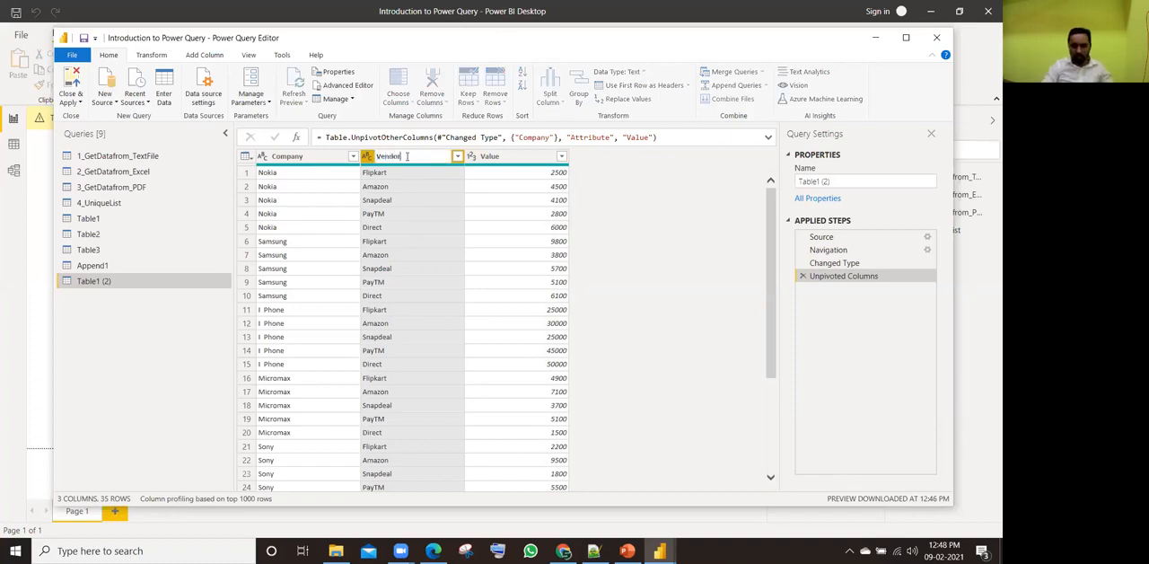
pyautogui.press('Tab')
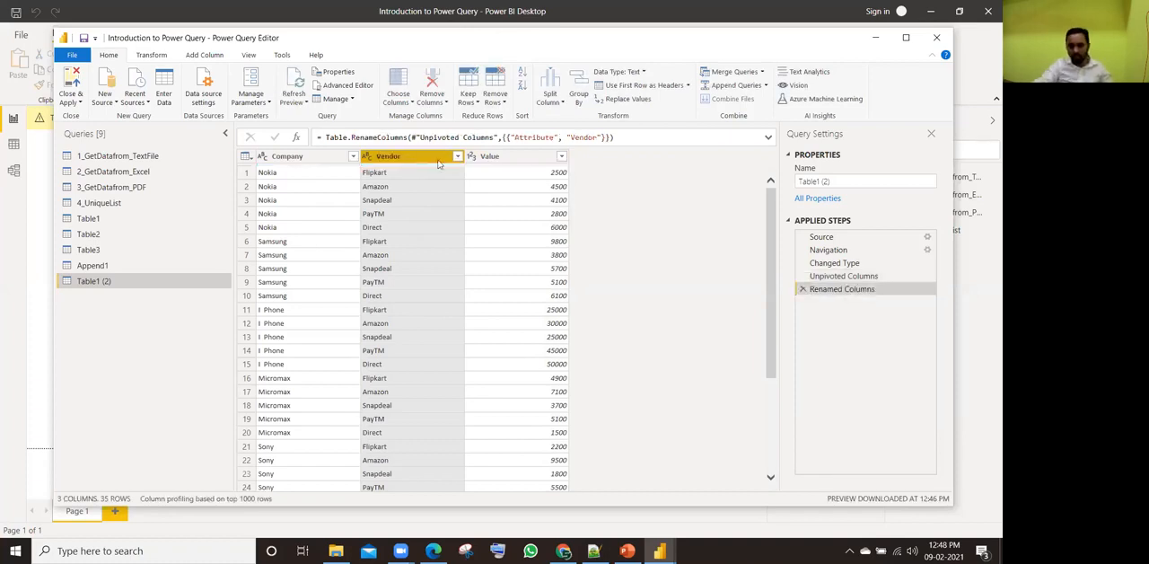
pyautogui.write('Sa')
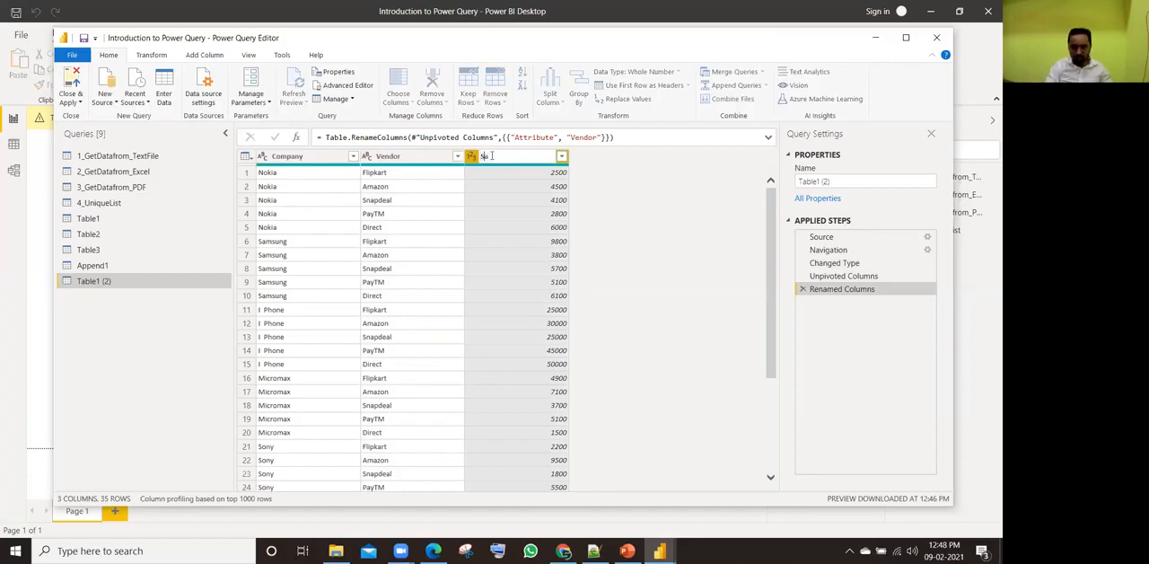
pyautogui.write('les Amount')
pyautogui.press('Return')
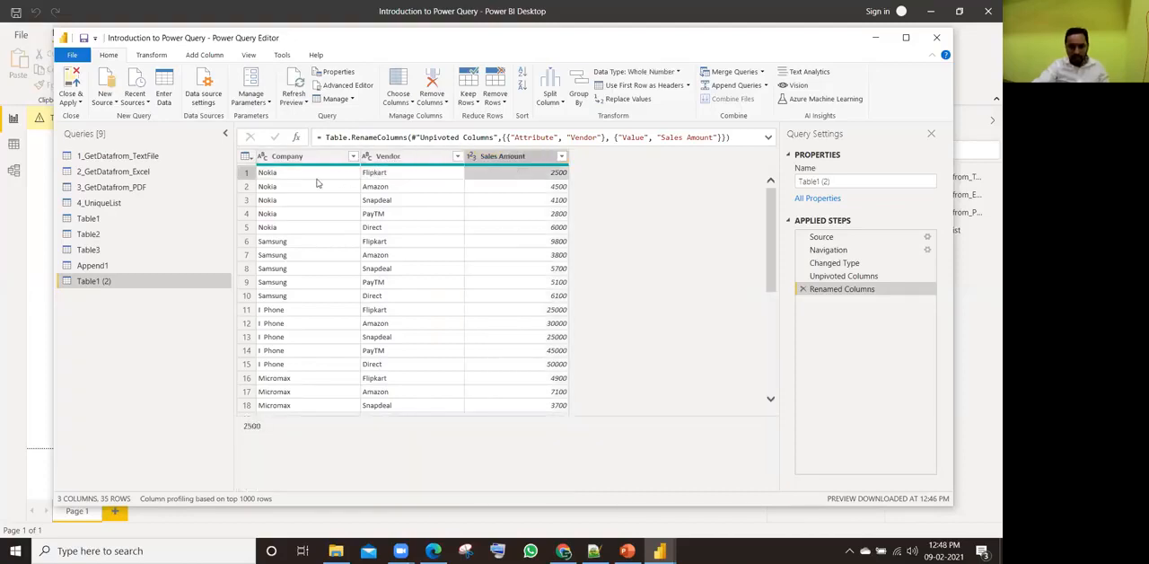
# Step: Examine the unpivoted rows for each company, and compare the table at the Changed Type and Unpivoted Columns steps
pyautogui.click(316, 183)
pyautogui.click(404, 187)
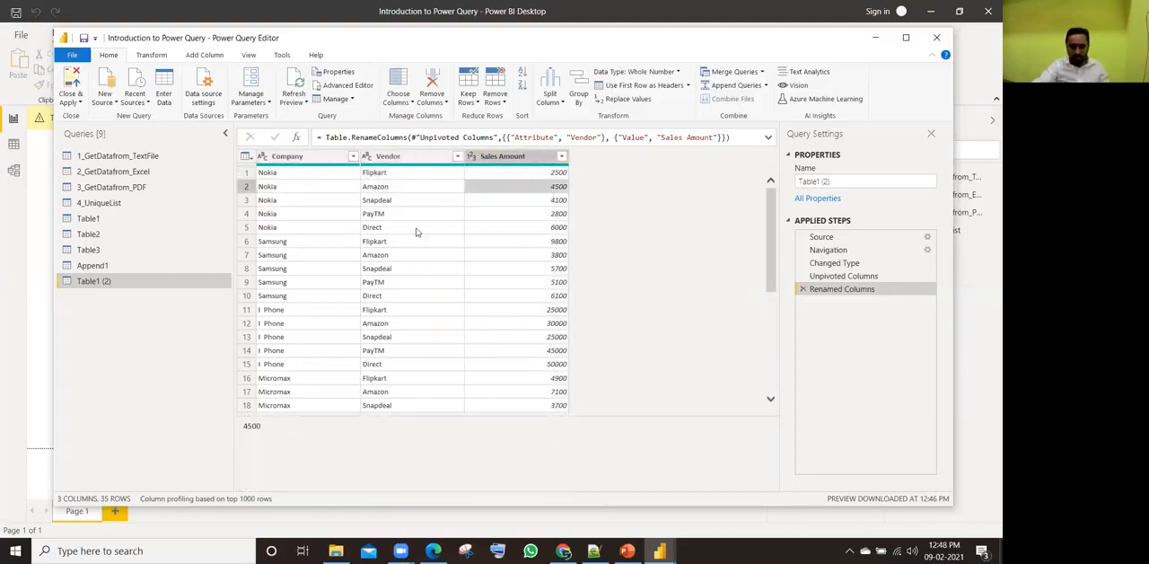
pyautogui.click(301, 242)
pyautogui.click(290, 311)
pyautogui.scroll(-6, 296, 332)
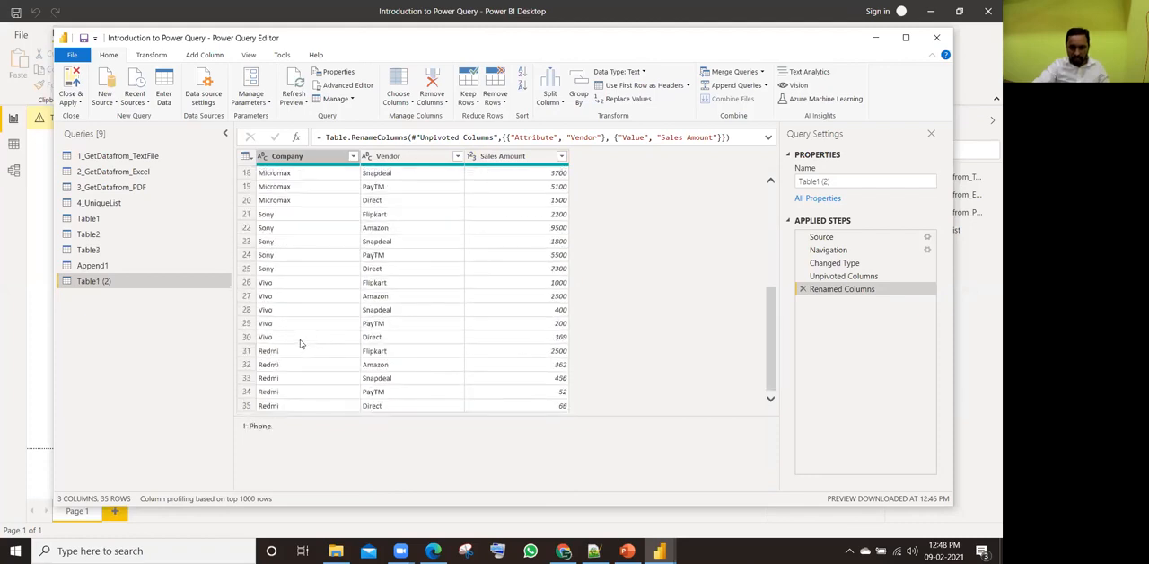
pyautogui.scroll(1, 301, 343)
pyautogui.scroll(5, 301, 343)
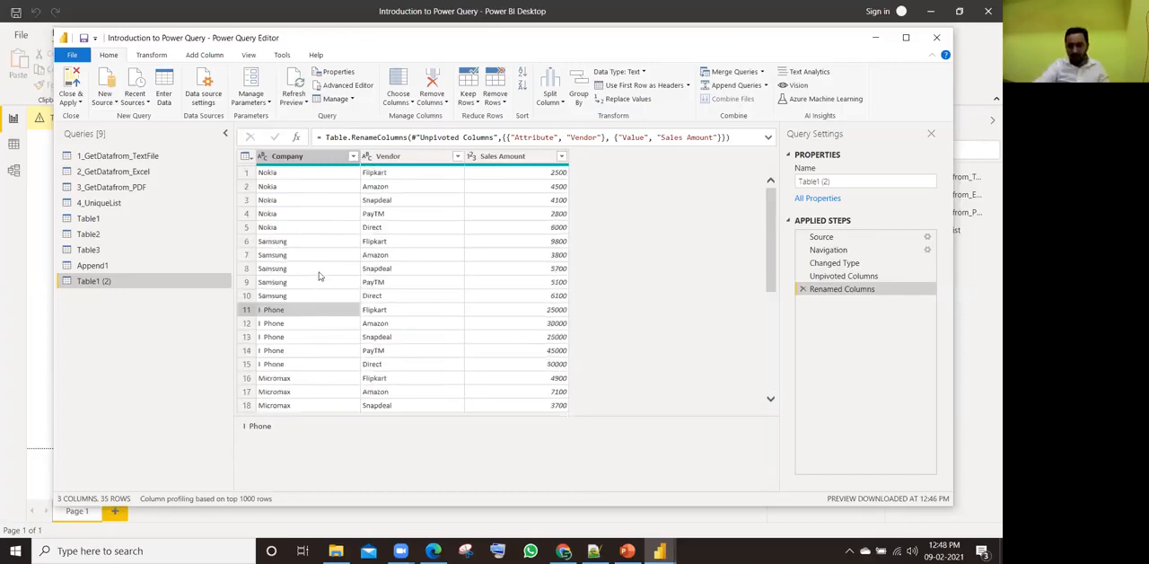
pyautogui.click(837, 263)
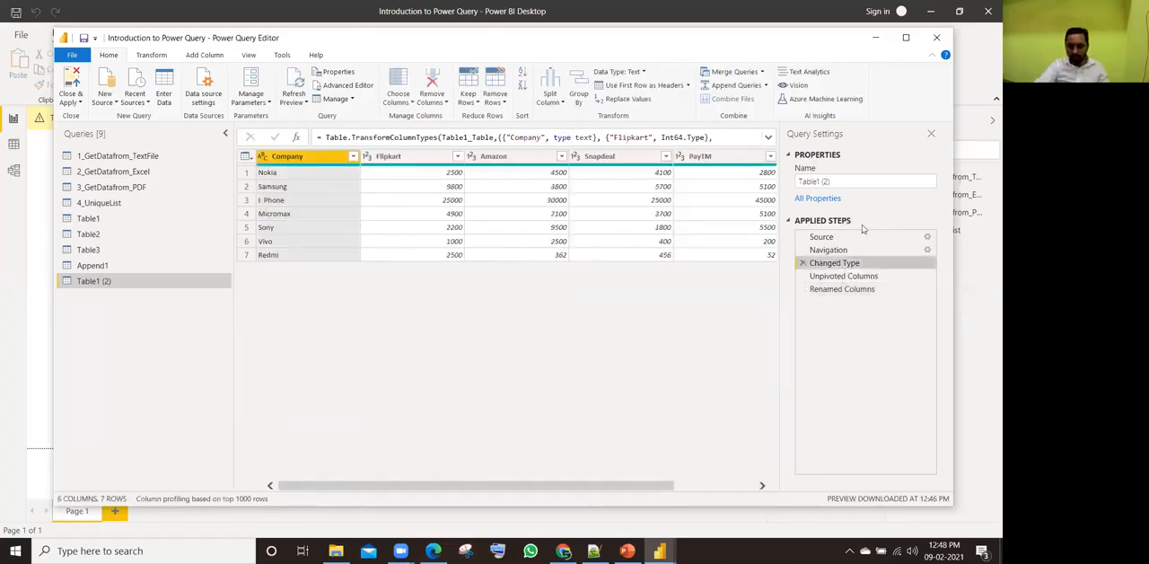
pyautogui.click(841, 276)
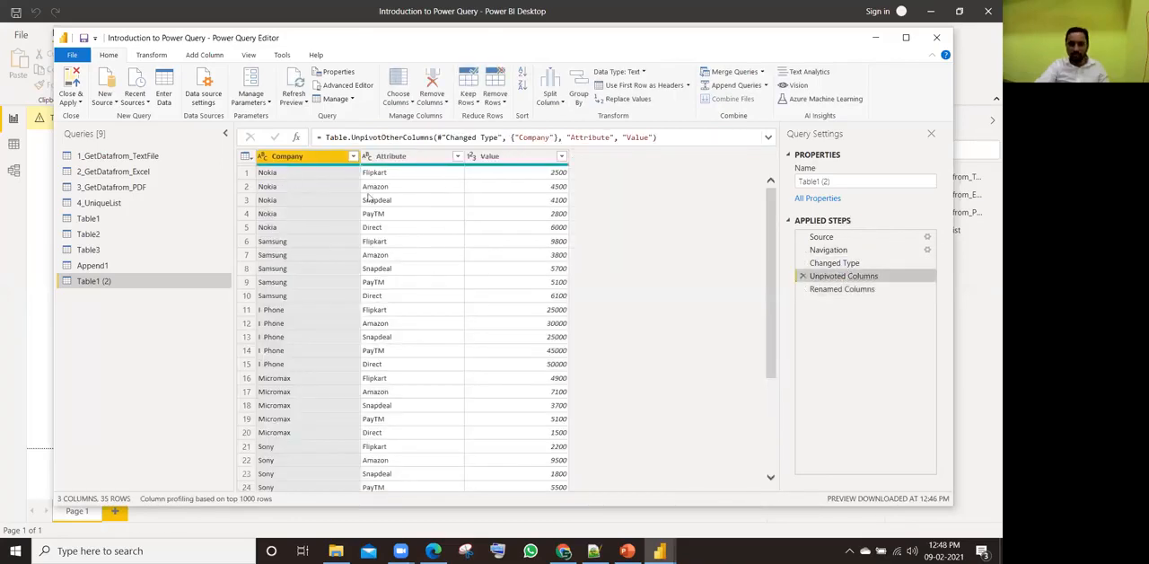
# Step: Delete the Renamed Columns and Unpivoted Columns steps from the query's applied steps
pyautogui.click(806, 289)
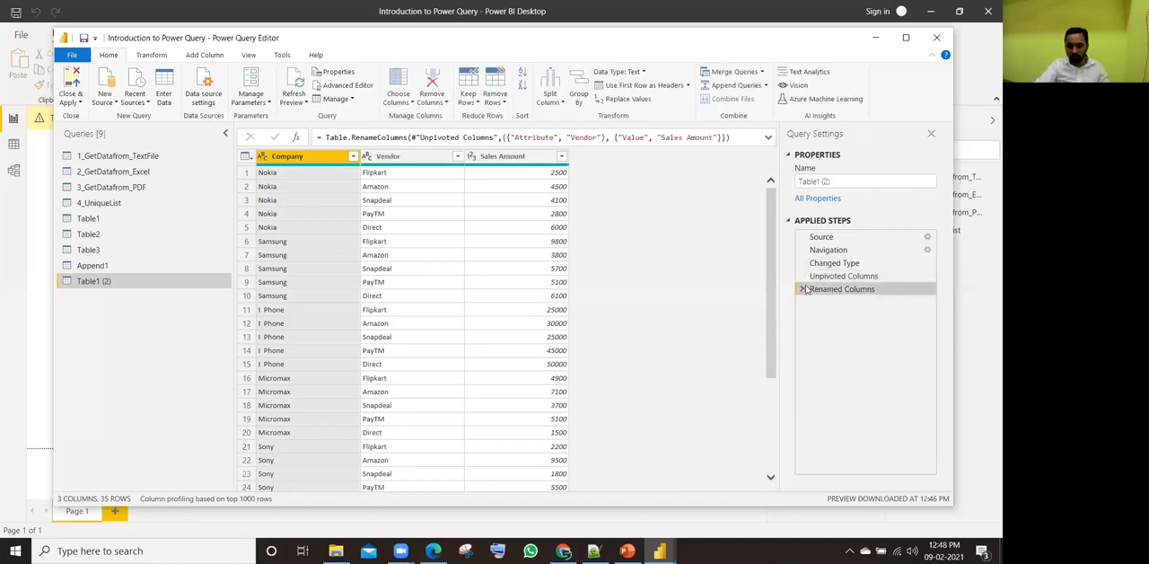
pyautogui.click(802, 289)
pyautogui.click(801, 275)
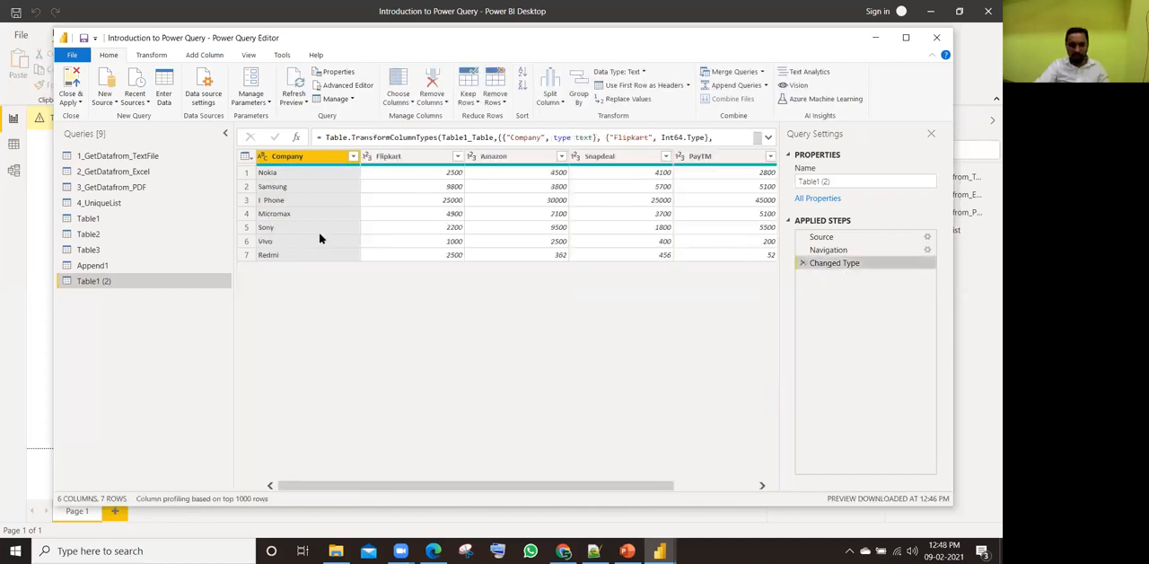
# Step: Select the Flipkart through Direct columns of the table and unpivot them into attribute and value pairs
pyautogui.click(411, 157)
pyautogui.moveTo(590, 486); pyautogui.dragTo(633, 485)
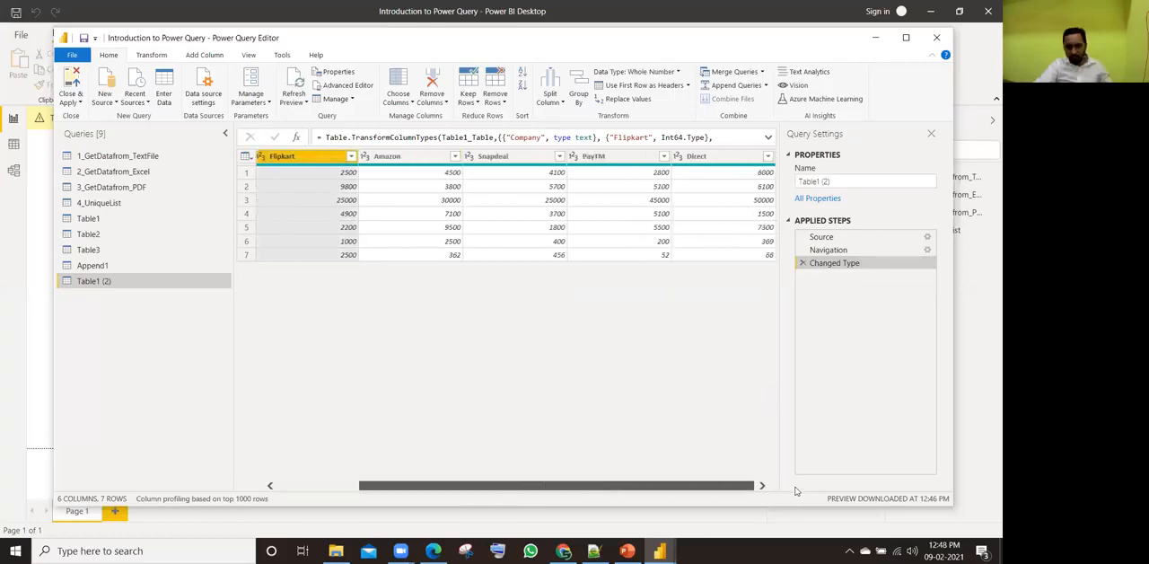
pyautogui.keyDown('shift'); pyautogui.click(711, 160); pyautogui.keyUp('shift')
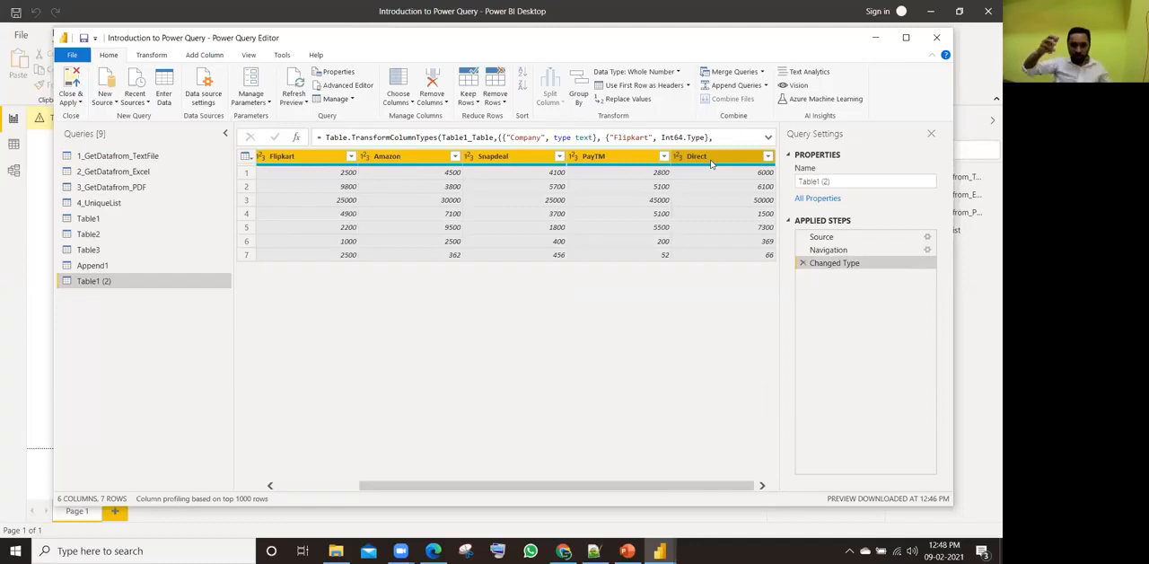
pyautogui.rightClick(711, 161)
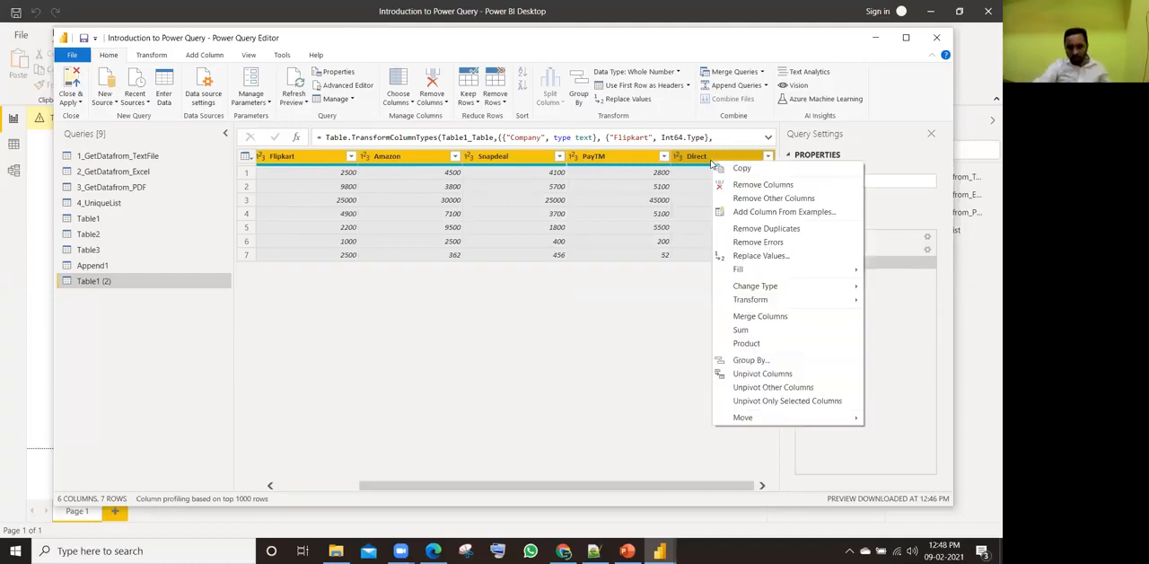
pyautogui.click(761, 375)
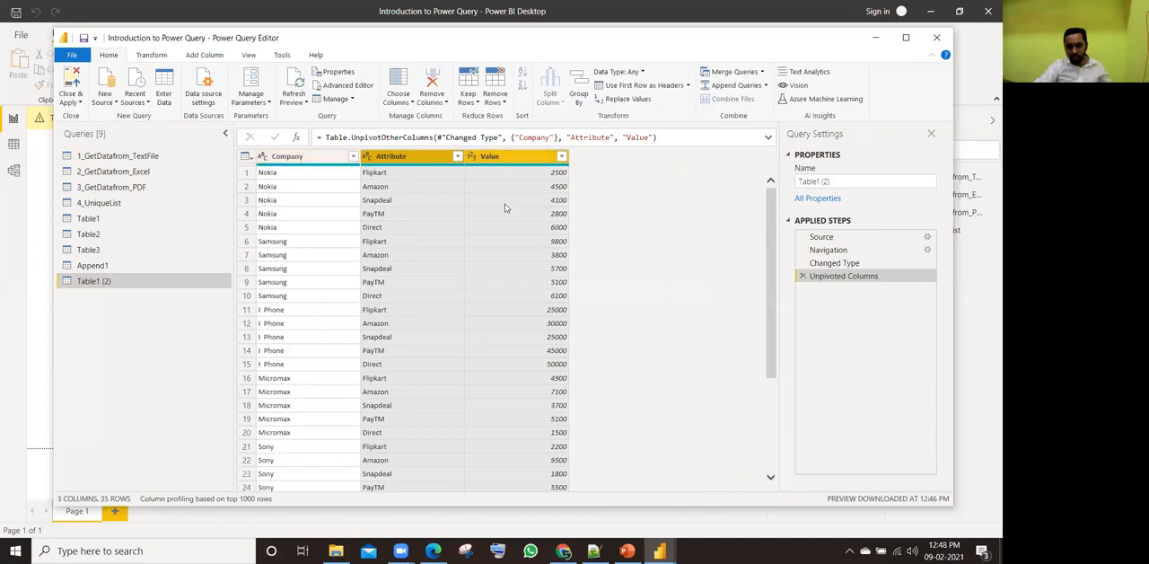
# Step: Rename the unpivoted table's Attribute column to Vendor and its Value column to Sales Amount
pyautogui.doubleClick(410, 158)
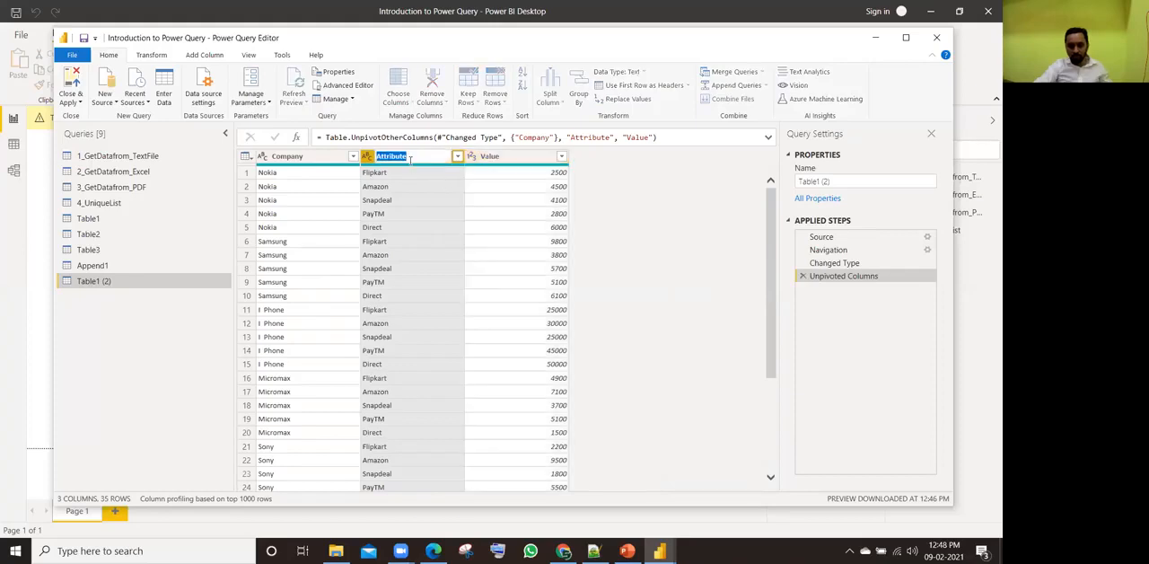
pyautogui.write('Vendor')
pyautogui.press('Return')
pyautogui.click(499, 158)
pyautogui.doubleClick(500, 158)
pyautogui.write('Sales A')
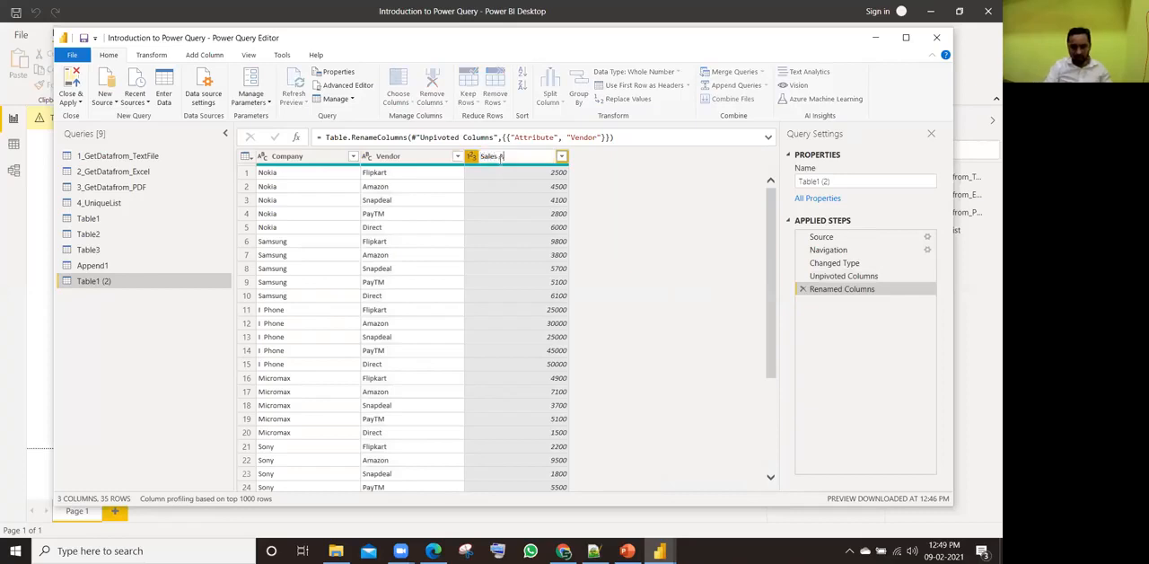
pyautogui.write('mount')
pyautogui.press('Return')
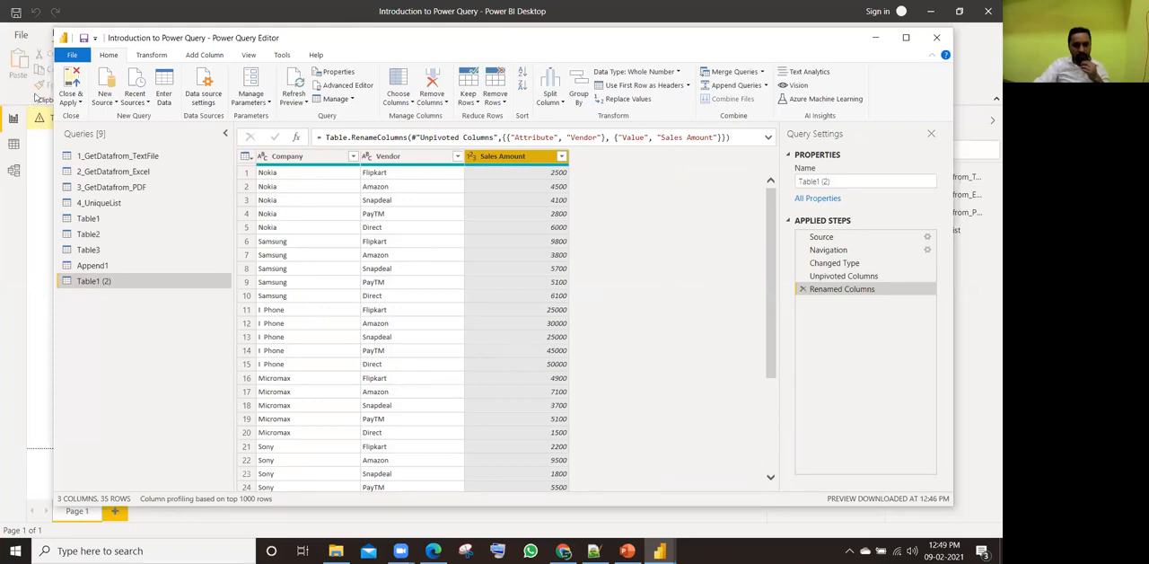
# Step: Rename the unpivoted query as 6_Unpivot_Data, and close the query editor with its changes applied to the report
pyautogui.click(841, 184)
pyautogui.moveTo(842, 184); pyautogui.dragTo(759, 191)
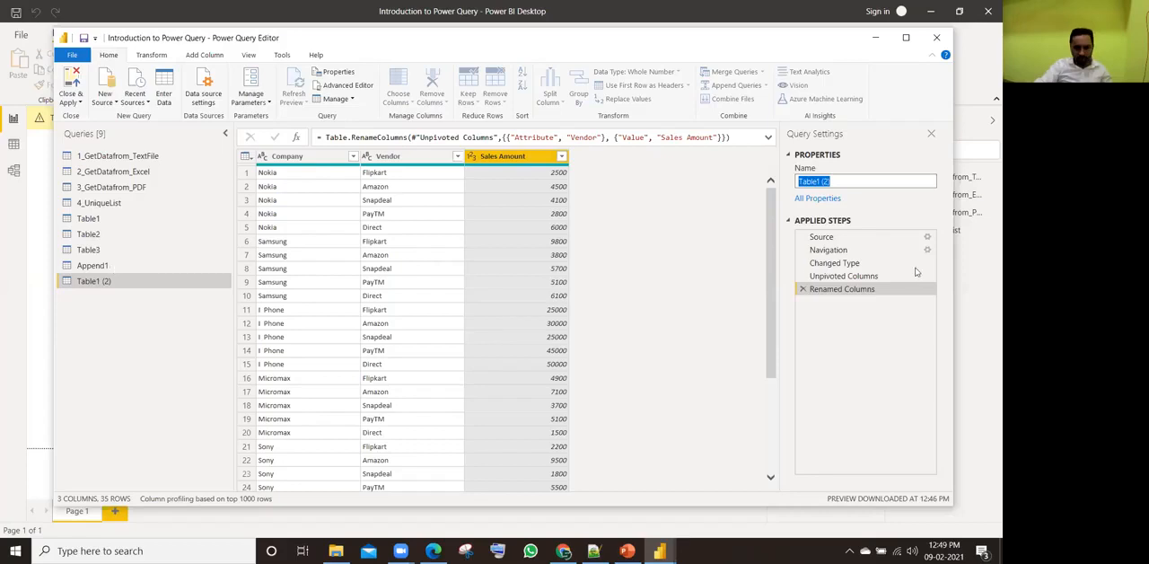
pyautogui.write('6')
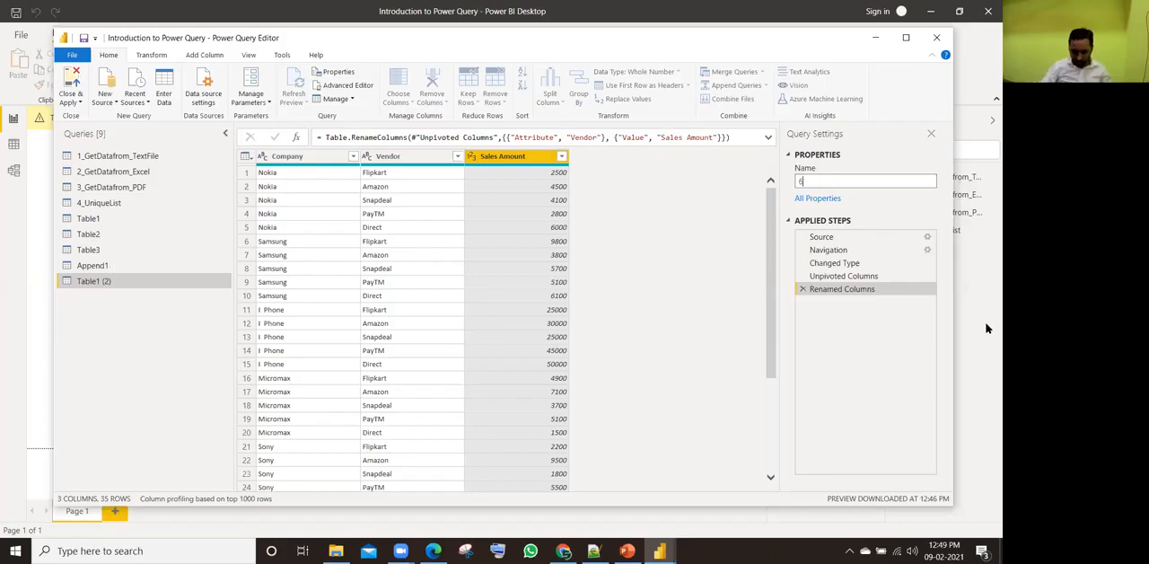
pyautogui.write('_Unp')
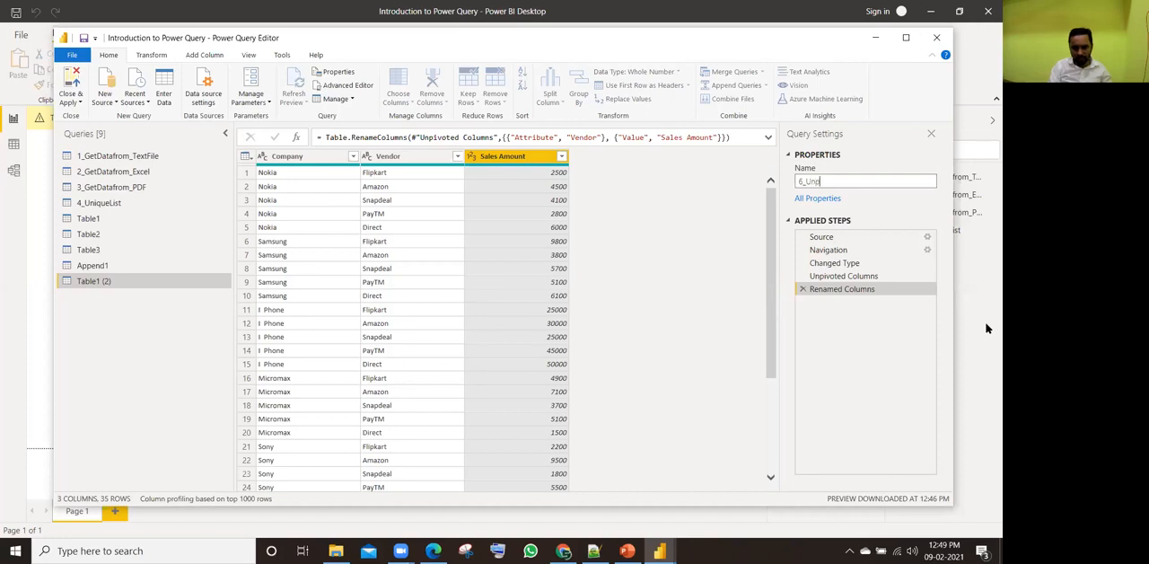
pyautogui.write('ivot_Data')
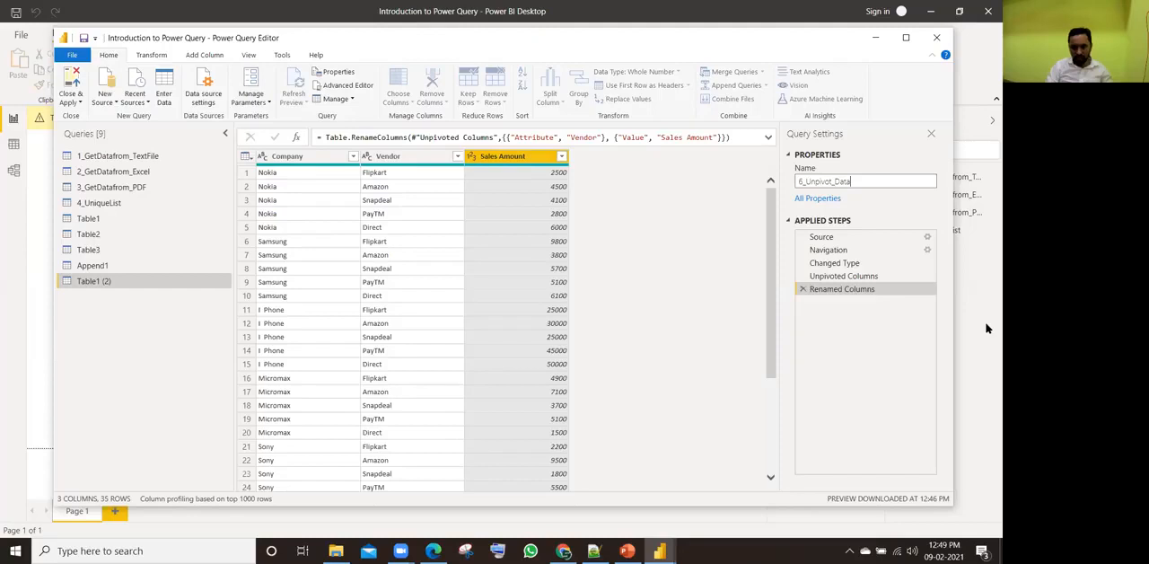
pyautogui.press('Return')
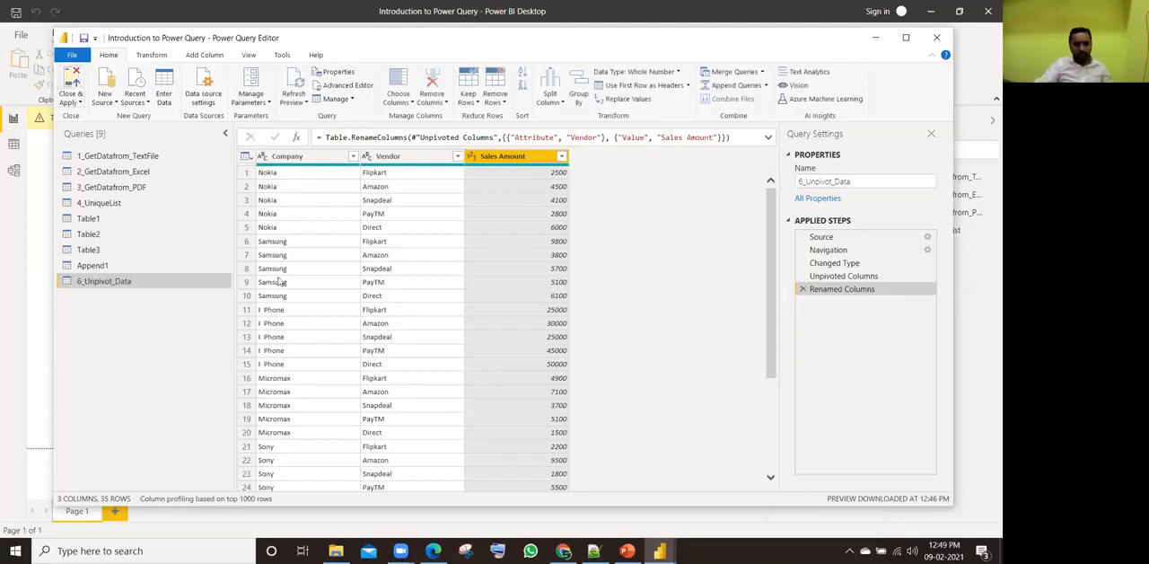
pyautogui.click(49, 125)
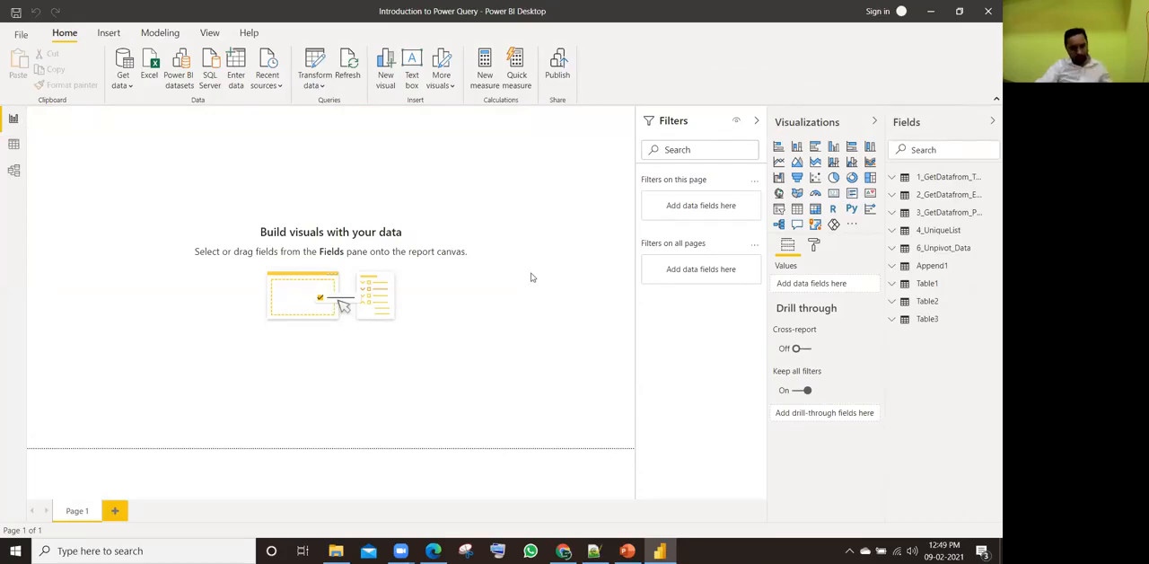
# Step: Open 10 Task Unpivot Data.xlsx from the Raw Data Files folder in Excel and enable editing
pyautogui.hotkey('alt', 'Tab')
pyautogui.hotkey('alt', 'Tab')
pyautogui.hotkey('alt', 'Tab')
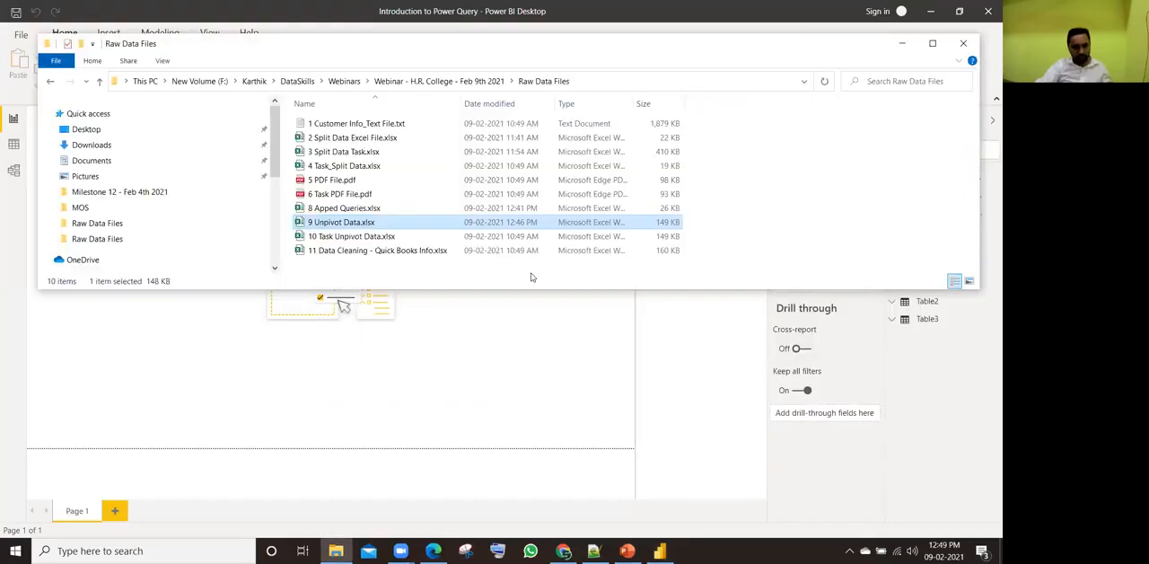
pyautogui.click(416, 236)
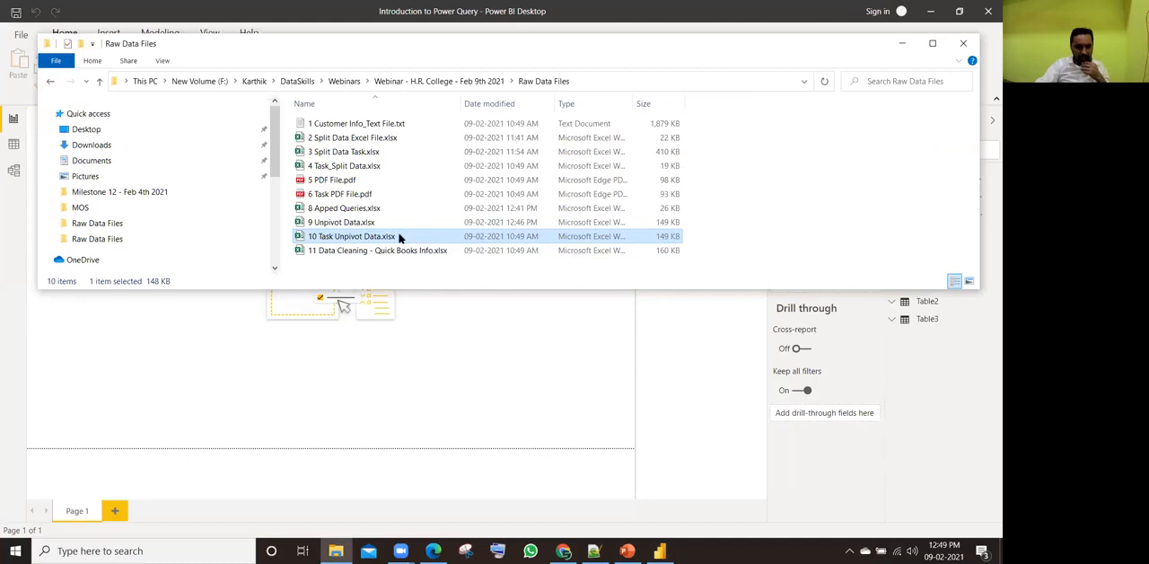
pyautogui.doubleClick(400, 236)
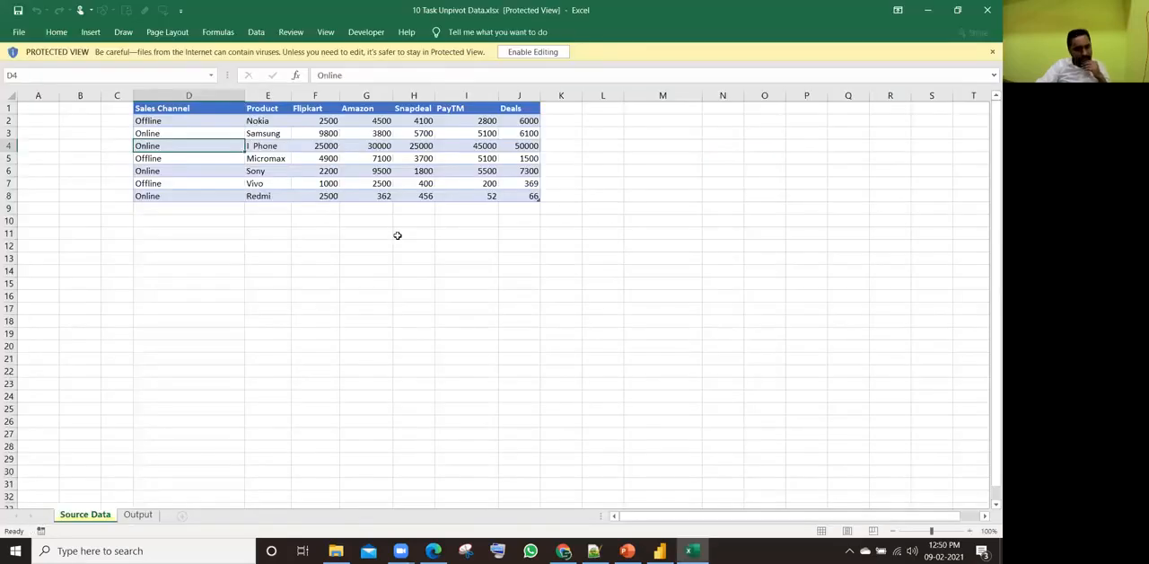
pyautogui.click(533, 52)
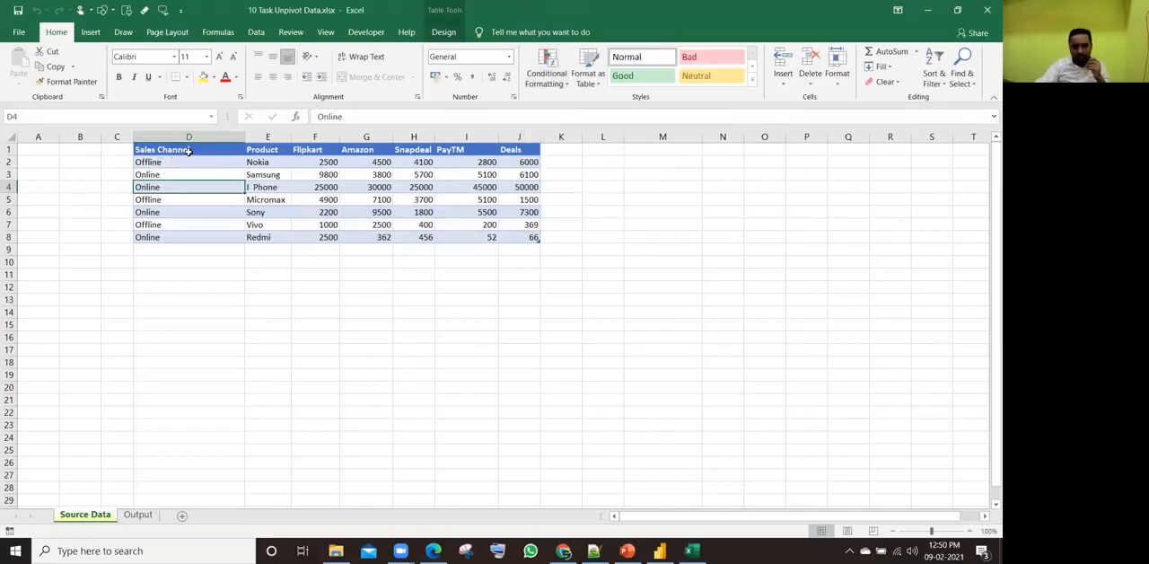
# Step: Examine the Sales Channel, Product and Flipkart through Snapdeal columns of the Source Data sheet's table
pyautogui.click(166, 179)
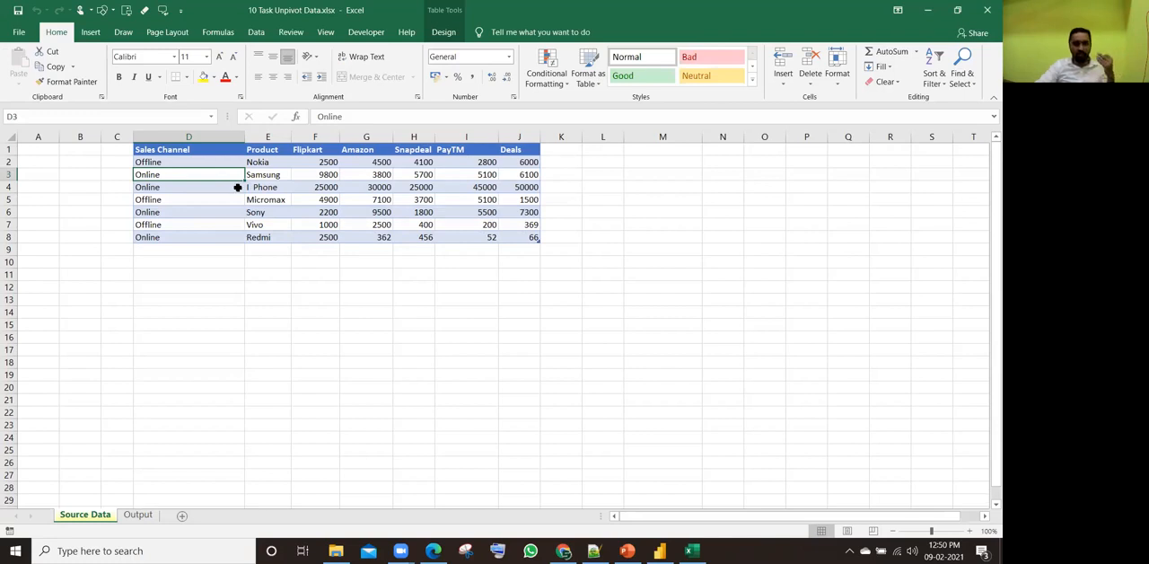
pyautogui.moveTo(193, 151); pyautogui.dragTo(185, 231)
pyautogui.moveTo(270, 151); pyautogui.dragTo(268, 235)
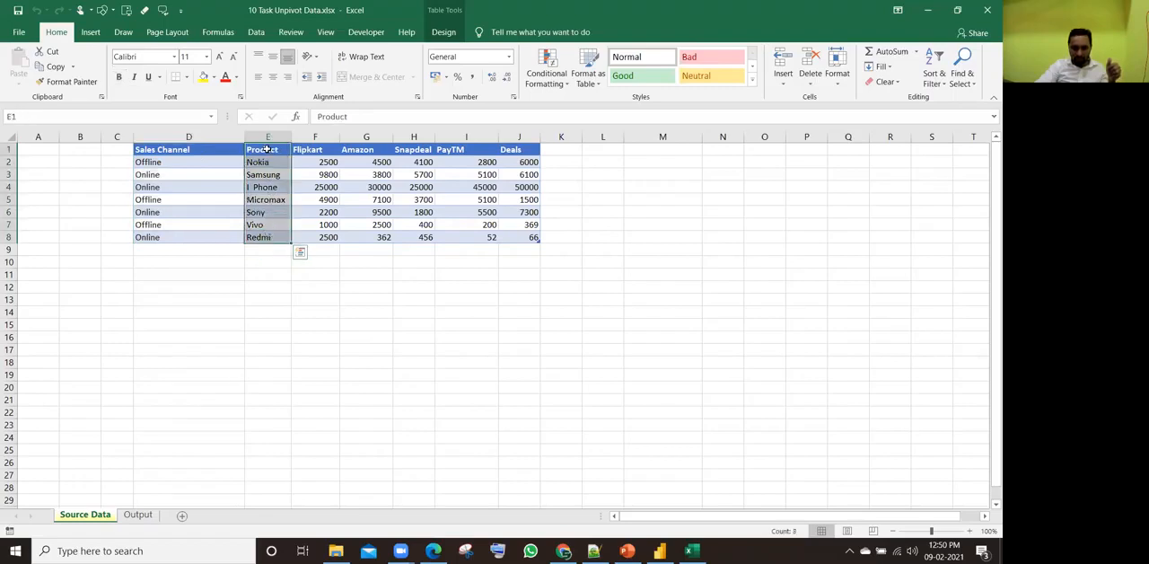
pyautogui.click(313, 175)
pyautogui.click(312, 149)
pyautogui.click(359, 149)
pyautogui.click(413, 149)
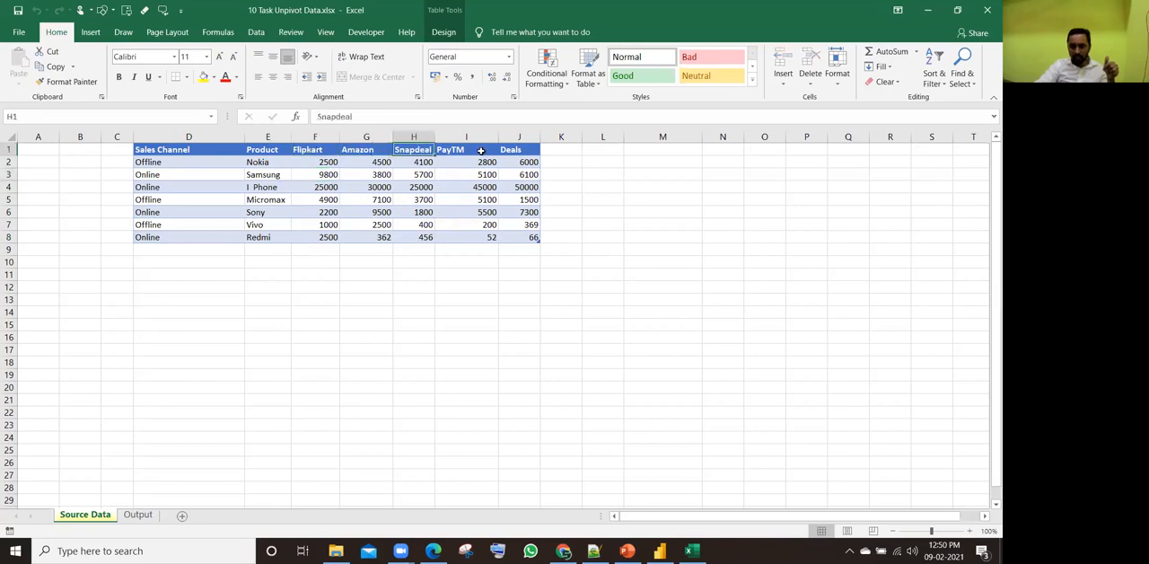
pyautogui.moveTo(219, 137); pyautogui.dragTo(480, 146)
pyautogui.click(276, 174)
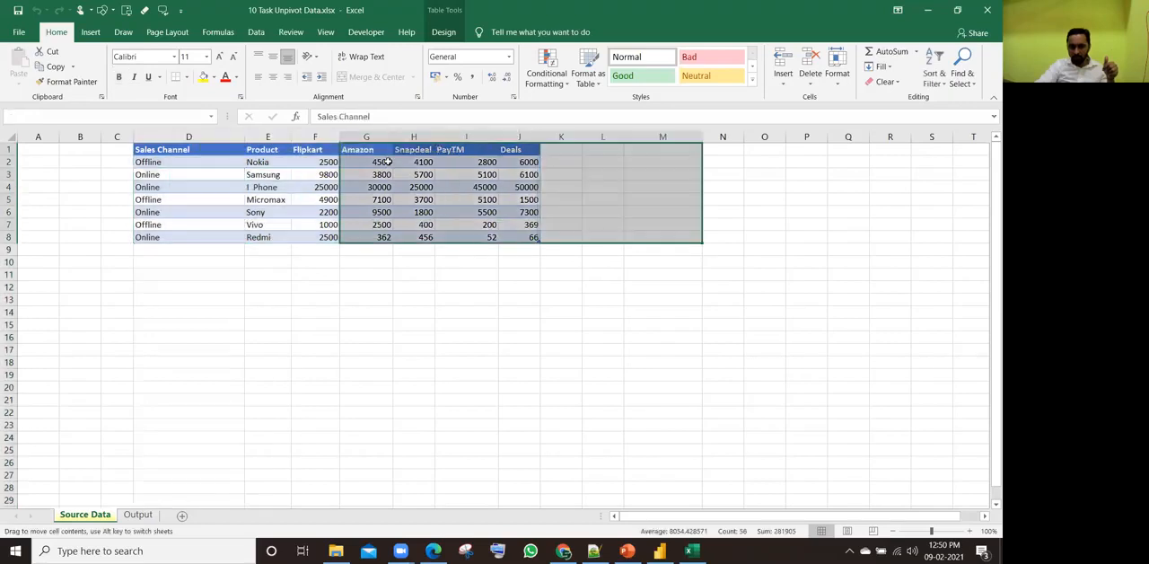
pyautogui.hotkey('ctrl', 'z')
# Step: Examine the task table's layout, comparing the Sales Channel and Product columns with the Flipkart through Deals columns
pyautogui.click(323, 161)
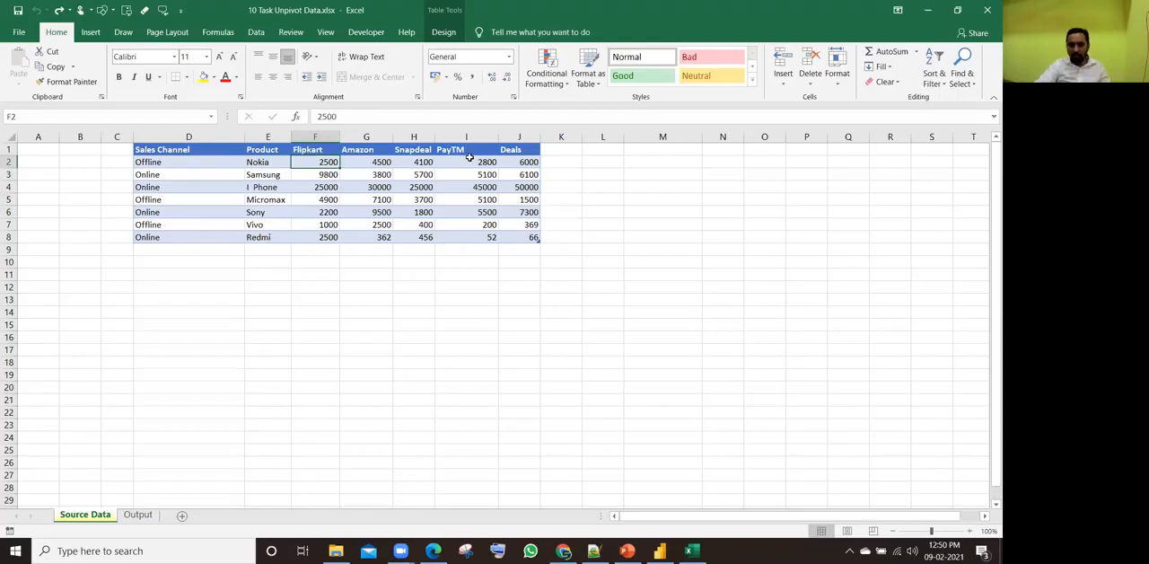
pyautogui.moveTo(179, 247); pyautogui.dragTo(530, 252)
pyautogui.click(160, 250)
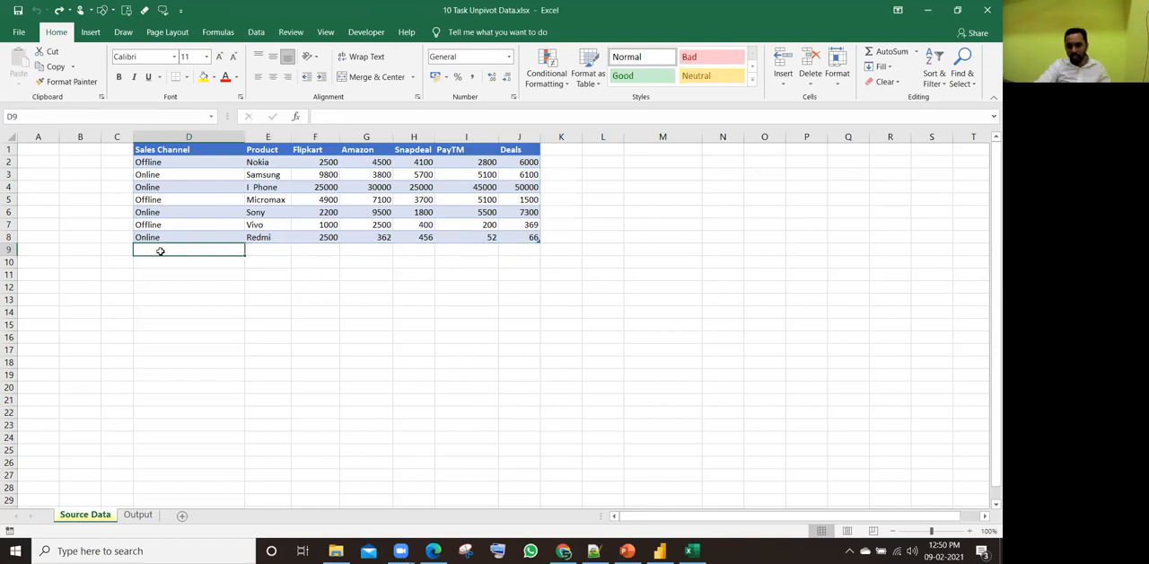
pyautogui.click(265, 251)
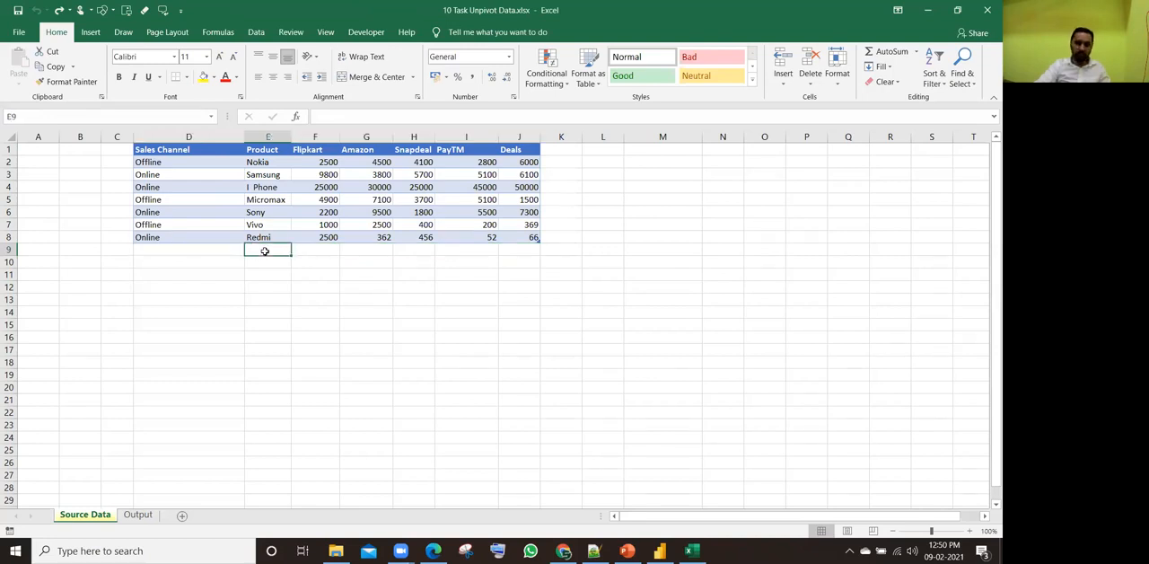
pyautogui.moveTo(315, 250); pyautogui.dragTo(530, 251)
pyautogui.click(328, 223)
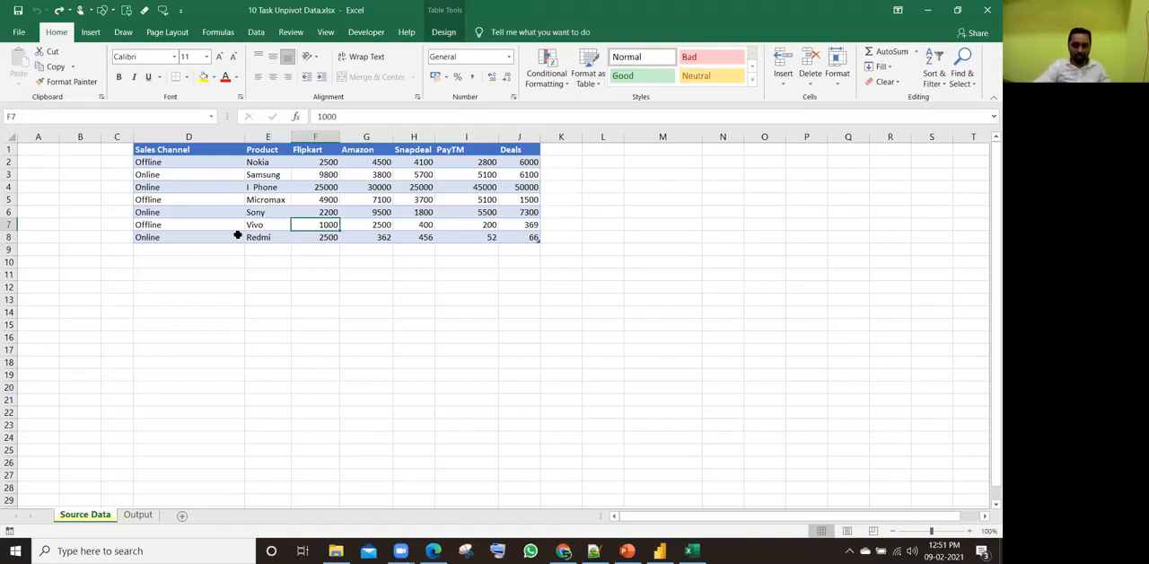
pyautogui.click(167, 248)
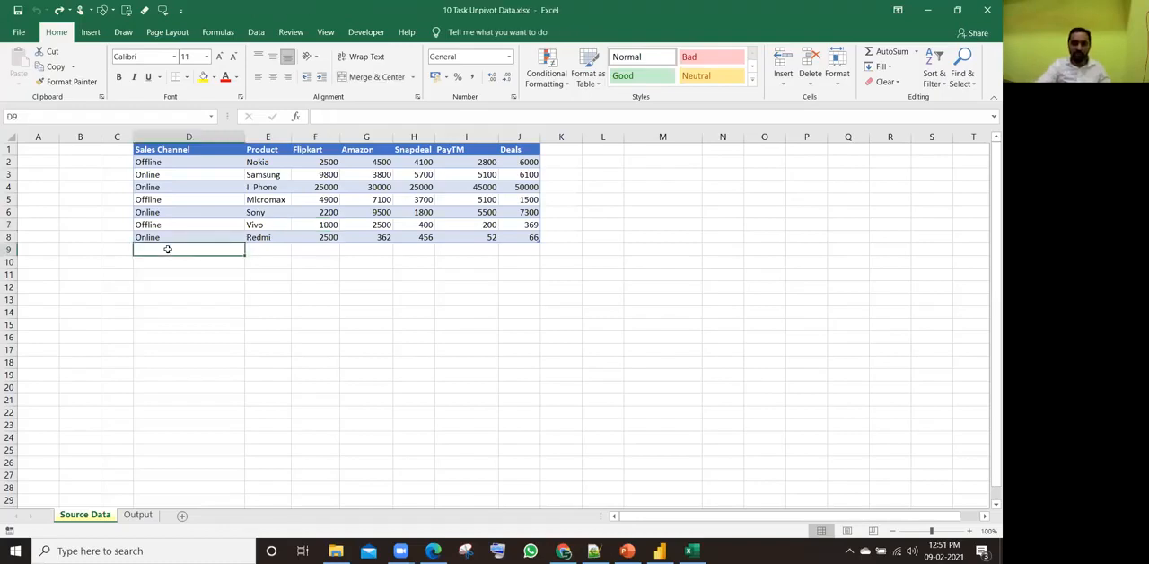
pyautogui.click(178, 215)
pyautogui.click(178, 165)
pyautogui.moveTo(178, 164); pyautogui.dragTo(198, 230)
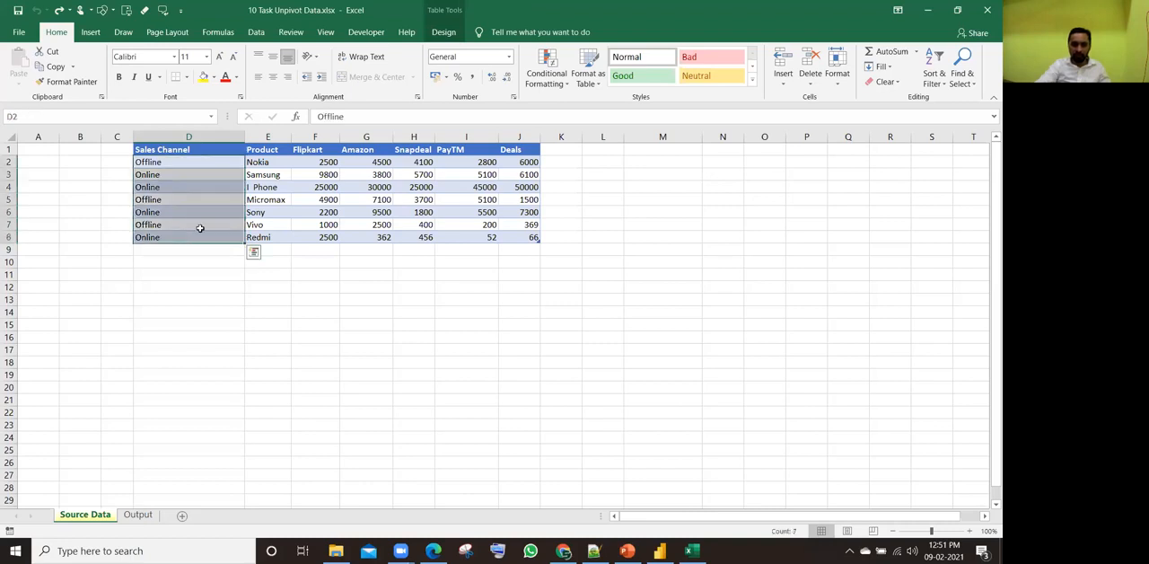
pyautogui.click(187, 203)
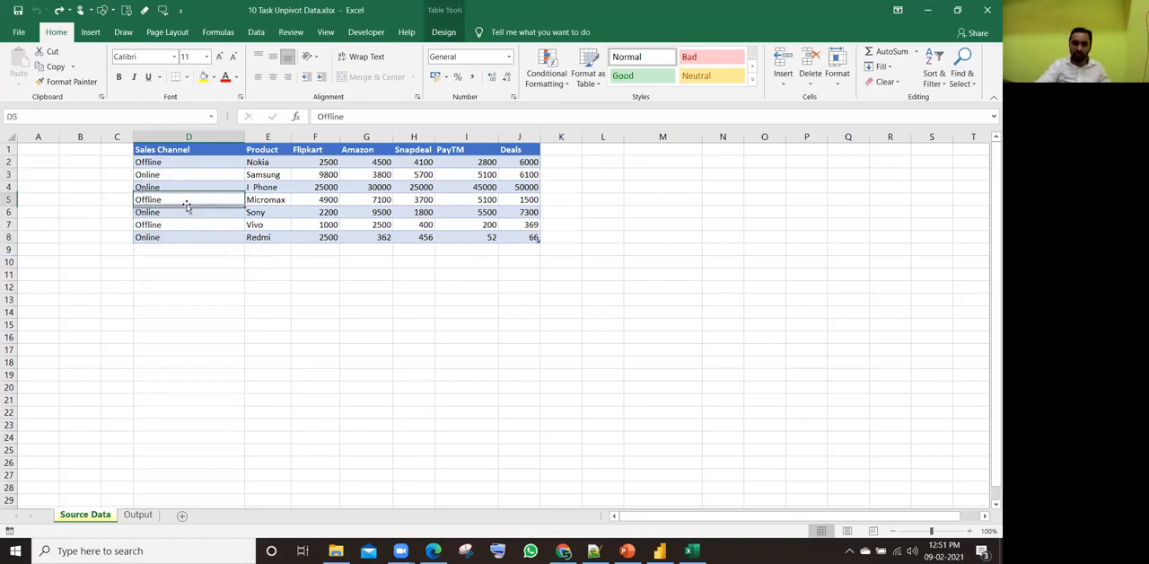
pyautogui.click(187, 184)
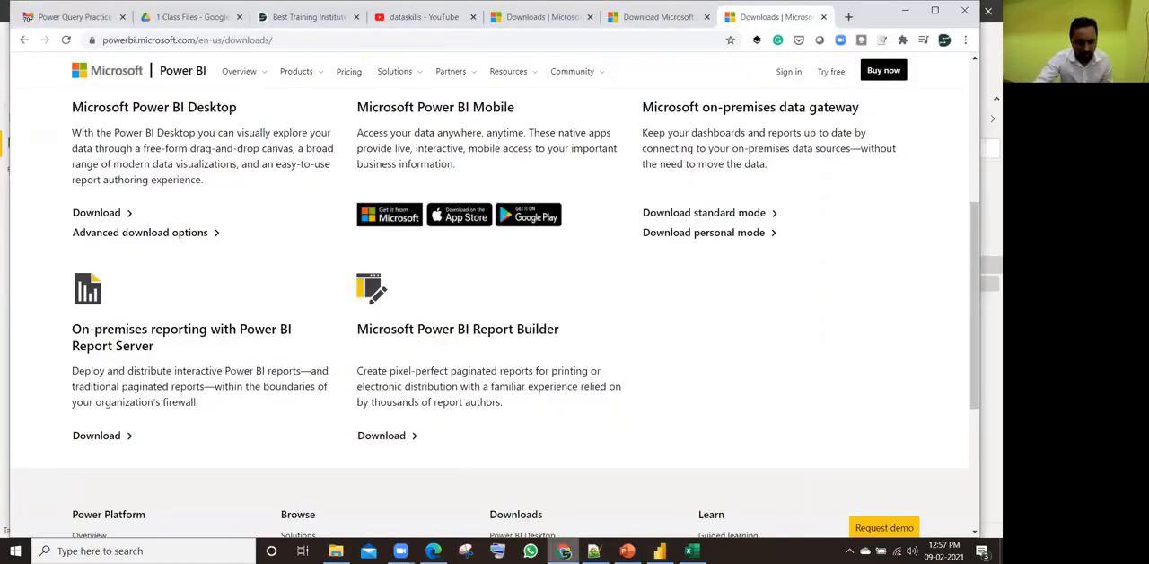
# Step: Switch to Chrome and search YouTube for dataskills in a new tab
pyautogui.click(563, 551)
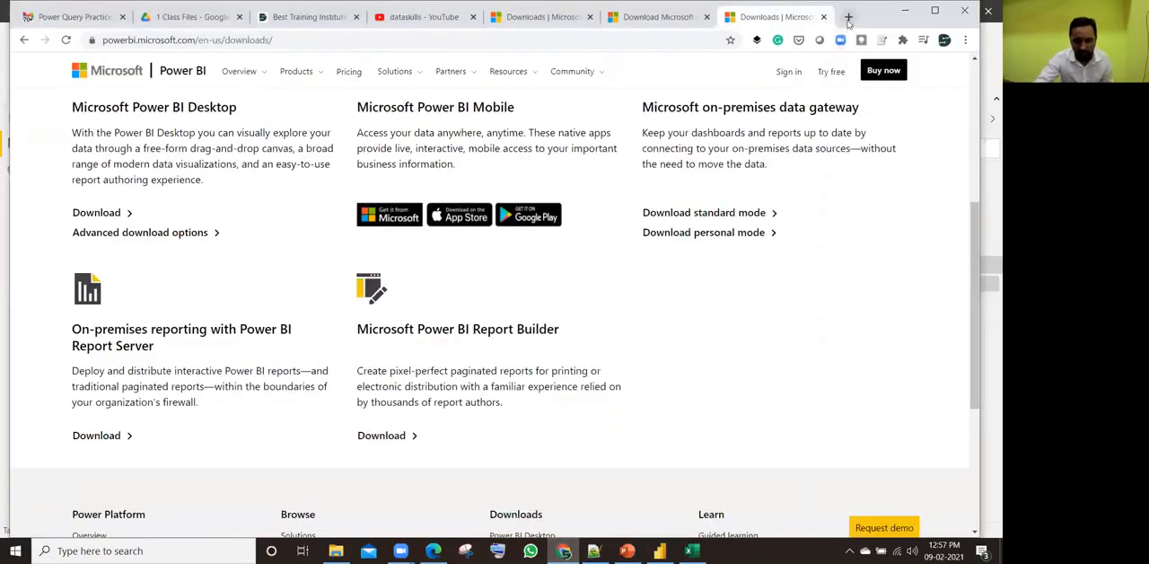
pyautogui.click(849, 17)
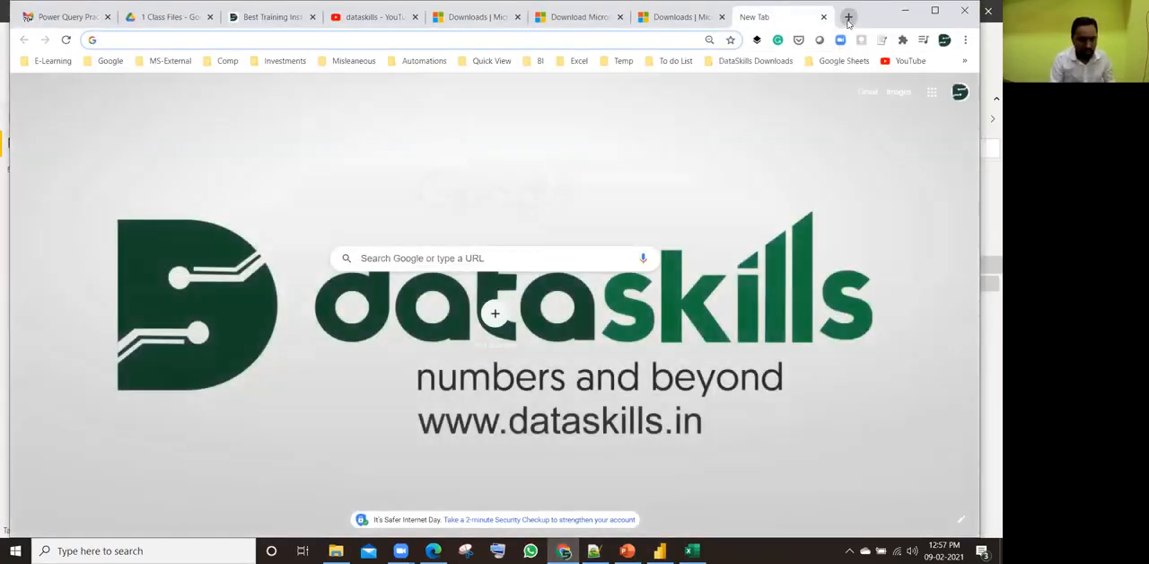
pyautogui.write('you')
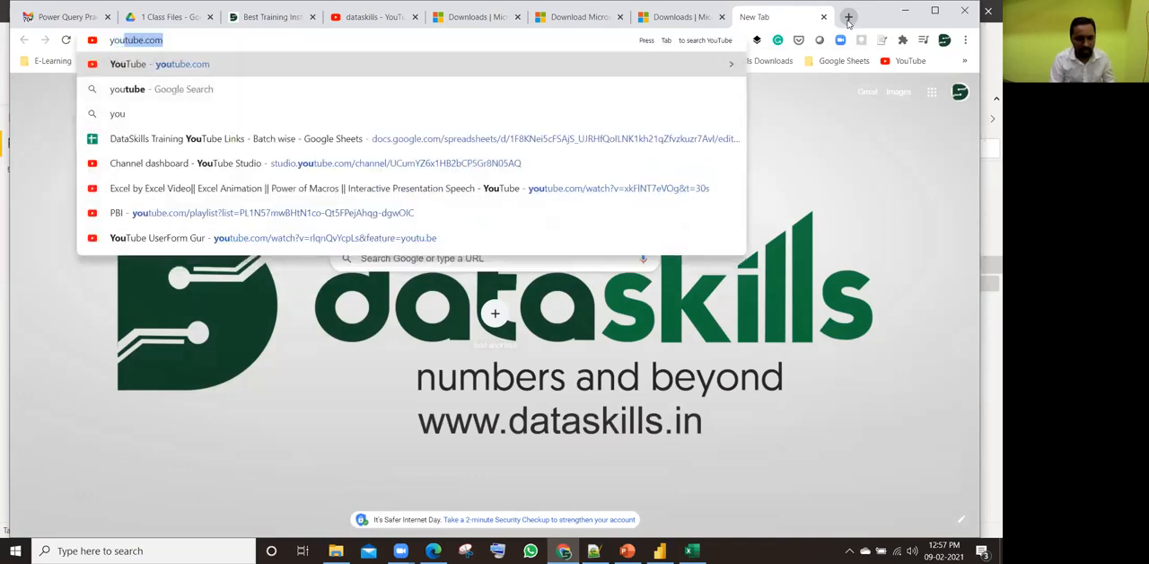
pyautogui.press('Tab')
pyautogui.write('dataski')
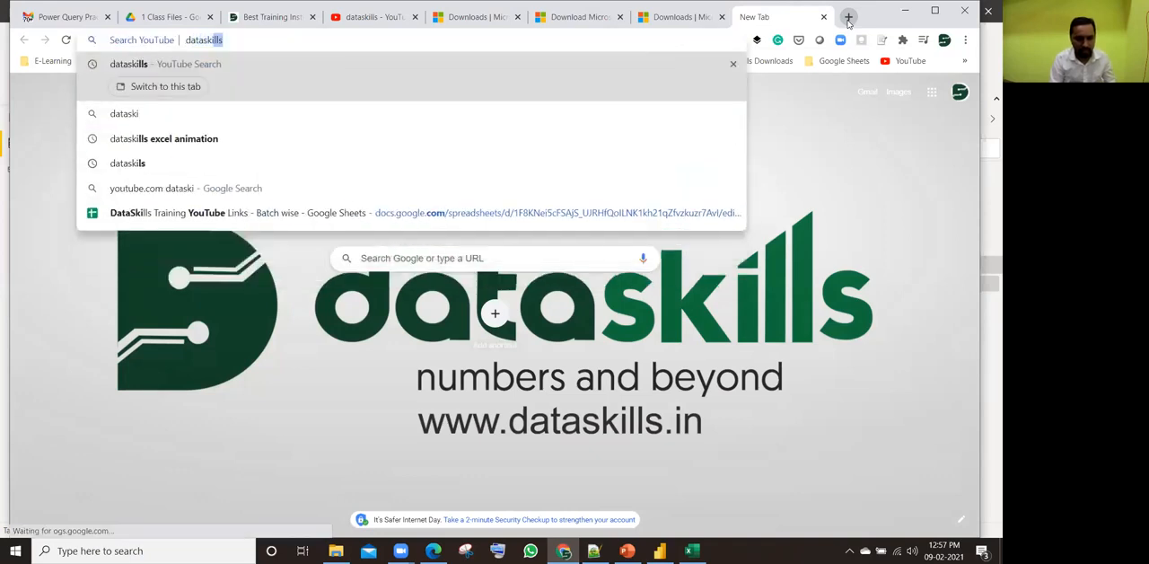
pyautogui.write('lls')
pyautogui.press('Return')
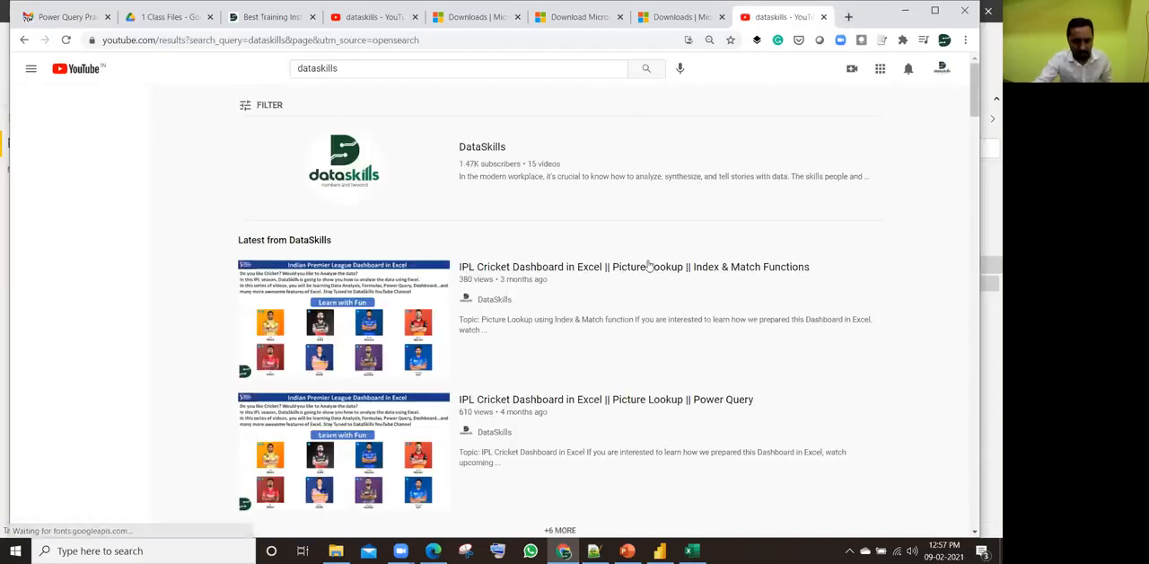
# Step: Look through the DataSkills channel and its videos in the search results, and return to Power BI Desktop
pyautogui.scroll(-4, 649, 263)
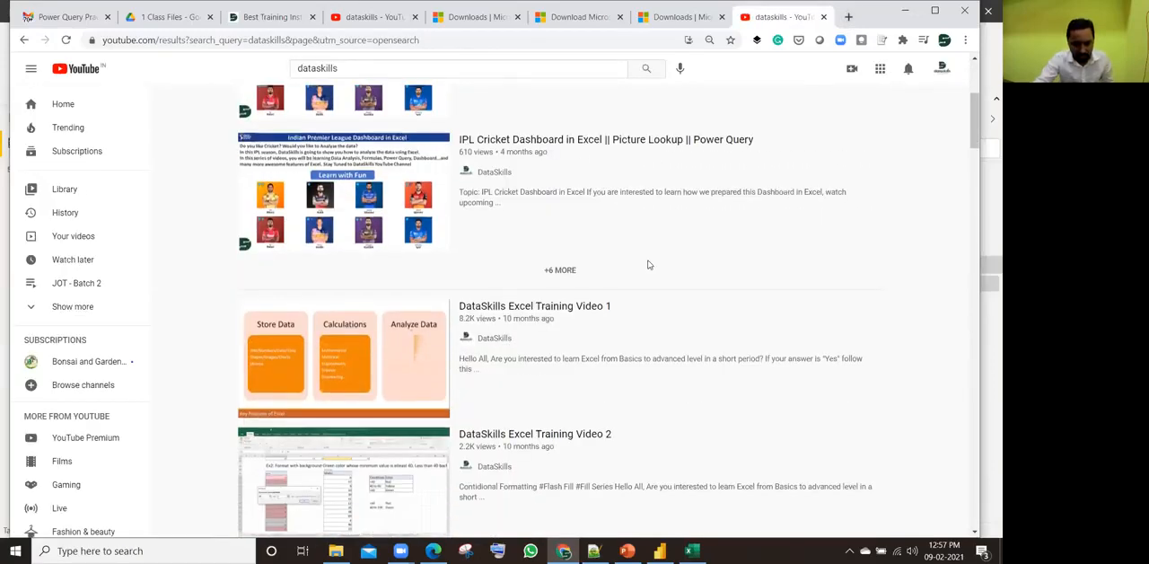
pyautogui.scroll(2, 649, 265)
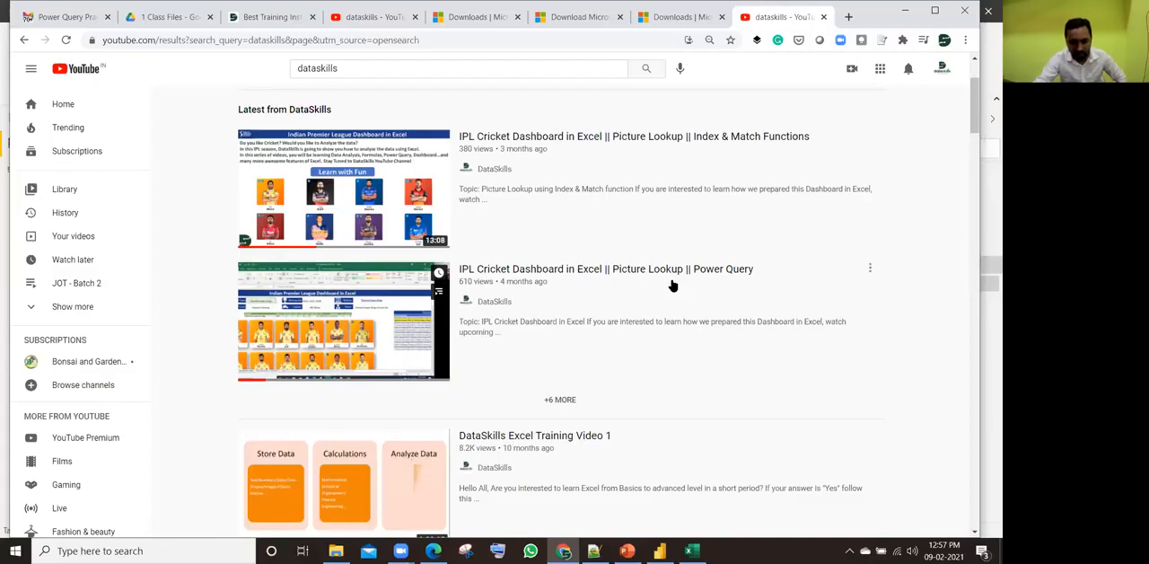
pyautogui.scroll(3, 671, 286)
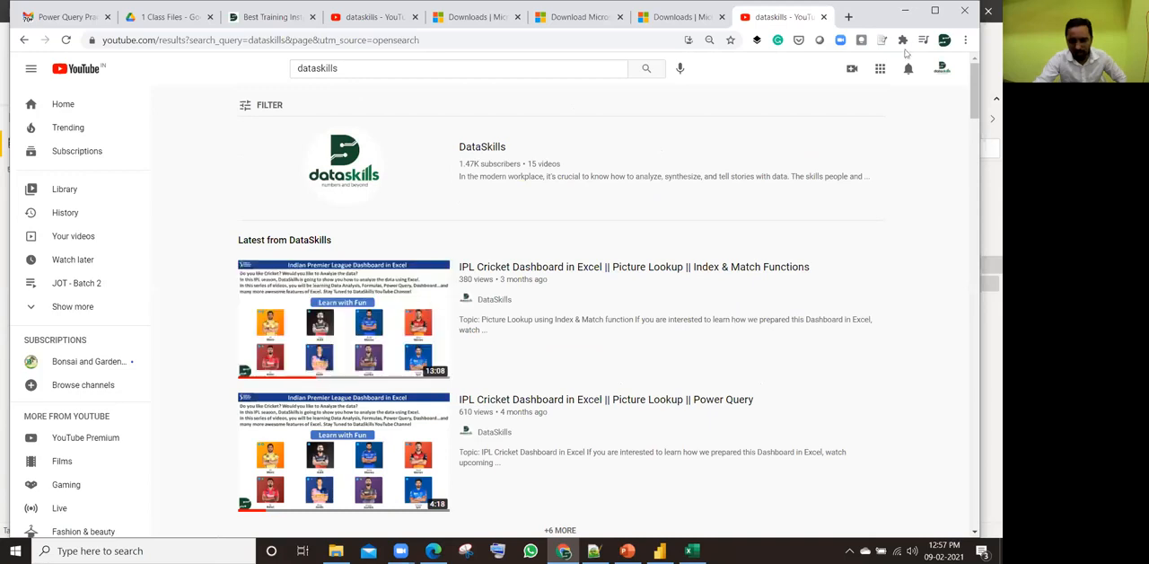
pyautogui.click(905, 9)
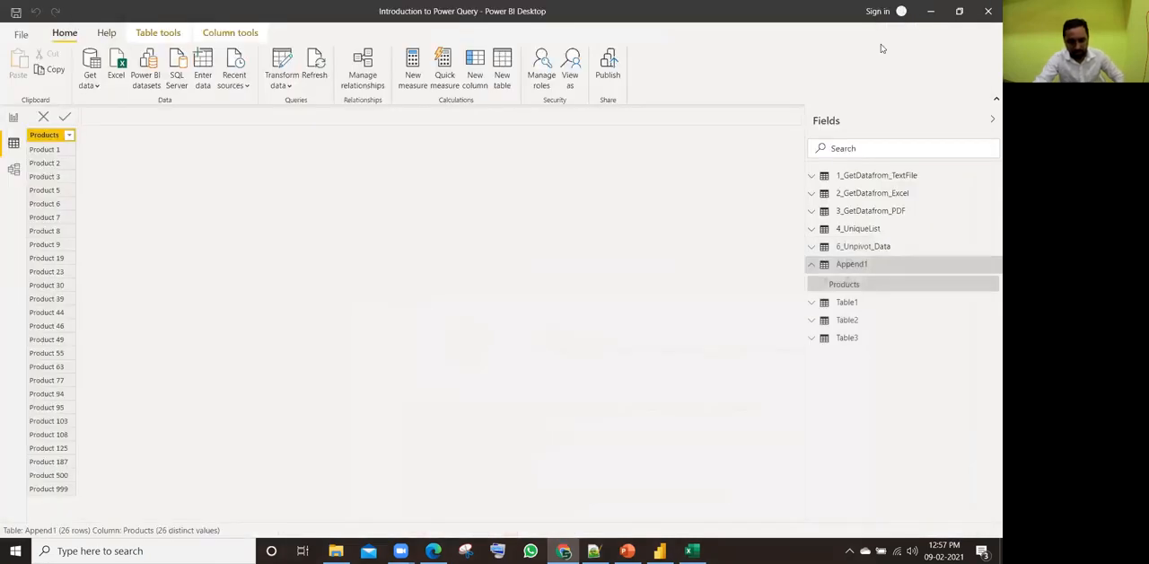